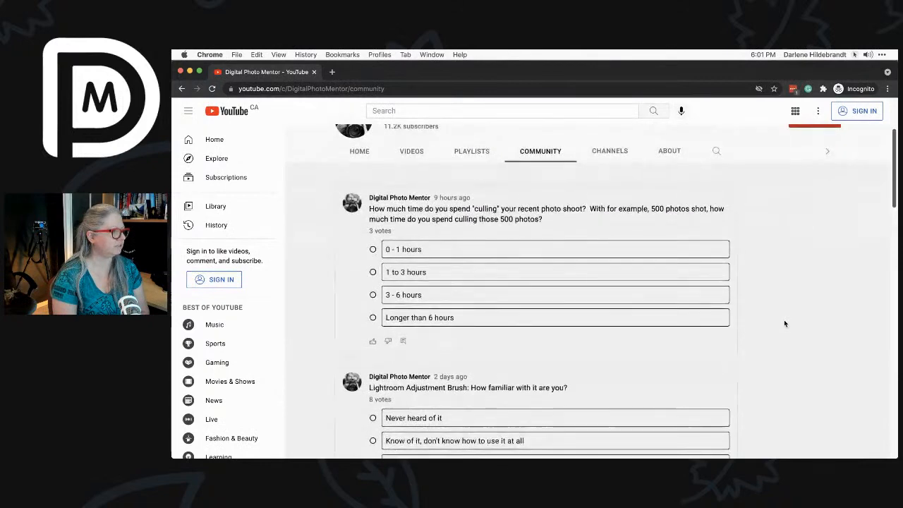
scroll(785, 324, "down", 5)
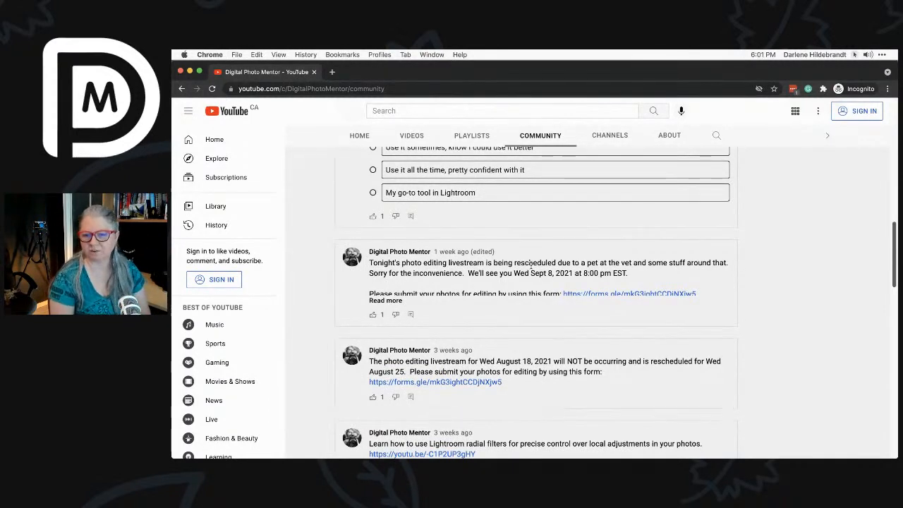
Minimize the YouTube browser window to reveal Luminar AI's 'Edit my image' album
scroll(530, 264, "up", 3)
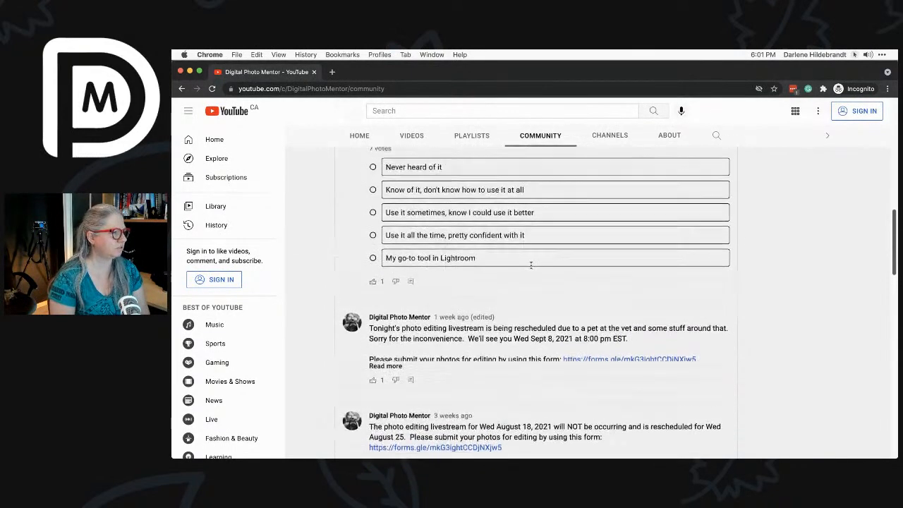
scroll(785, 234, "up", 8)
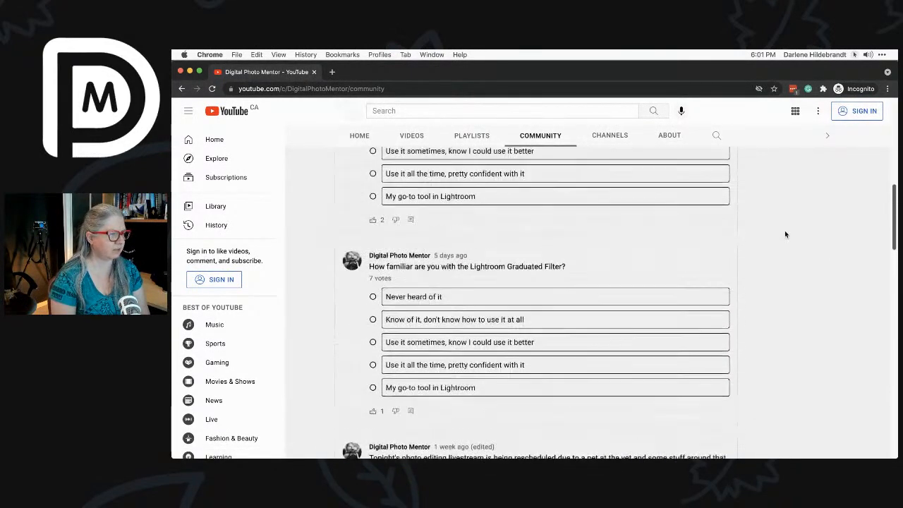
scroll(787, 234, "up", 5)
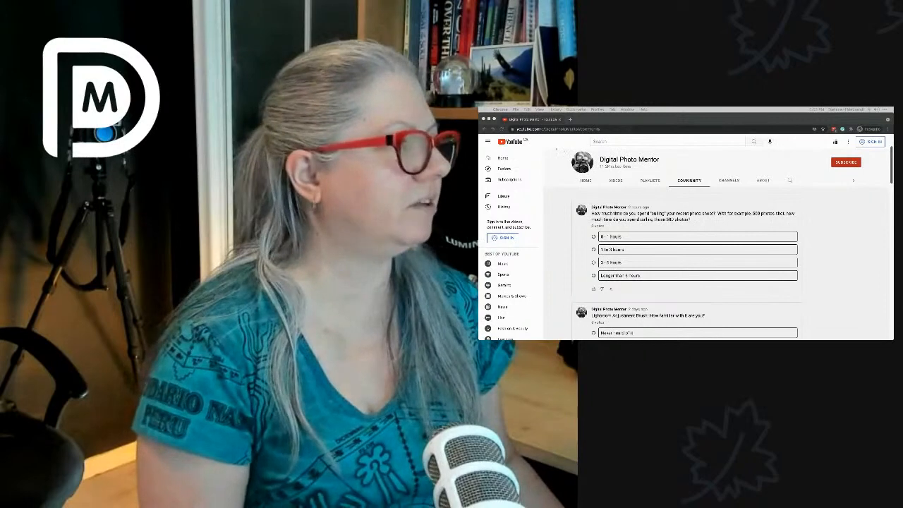
key("super+m")
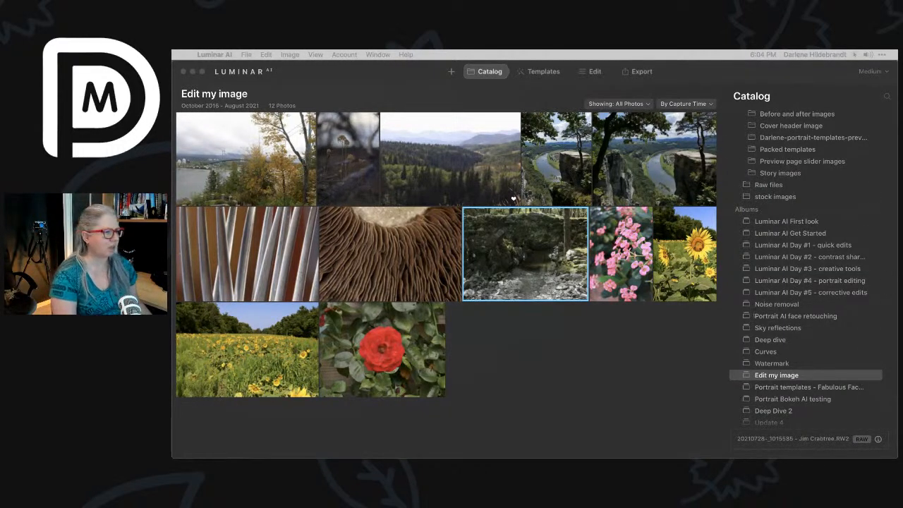
Open the red rose photo from the 'Edit my image' album in Luminar's Edit view
left_click(530, 388)
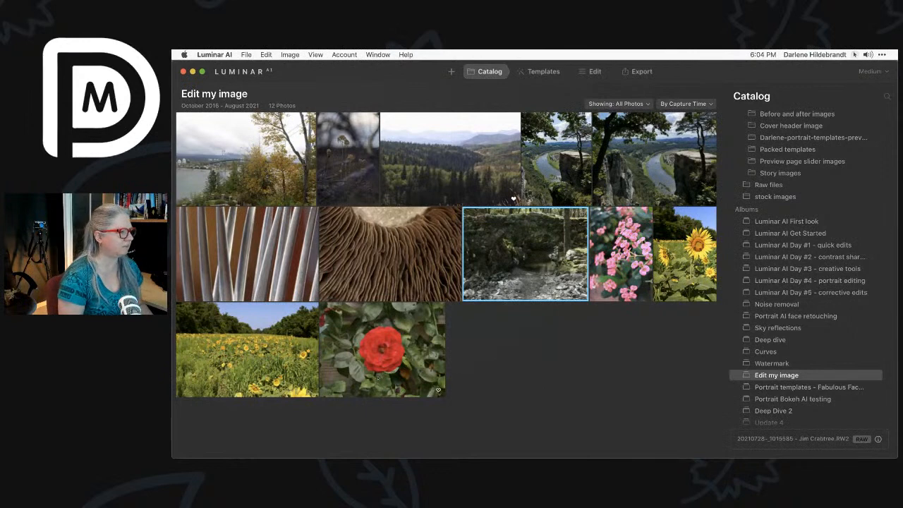
double_click(423, 350)
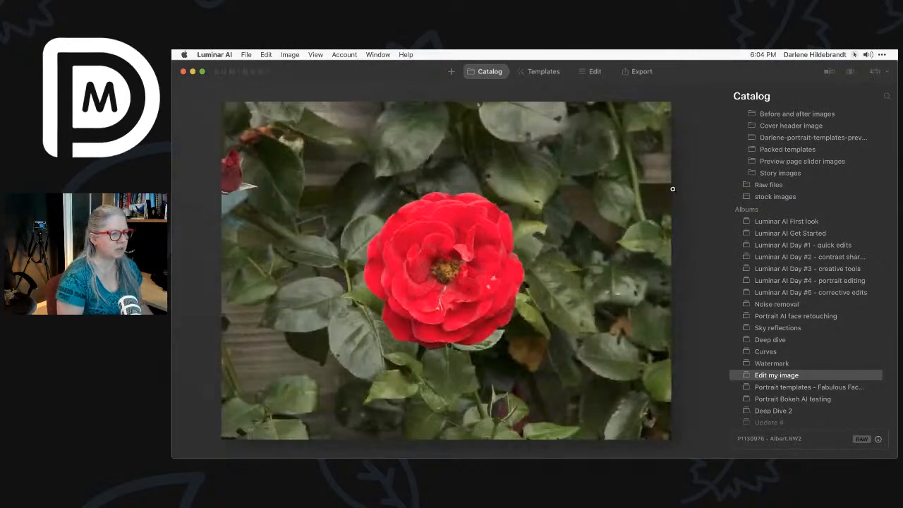
left_click(585, 71)
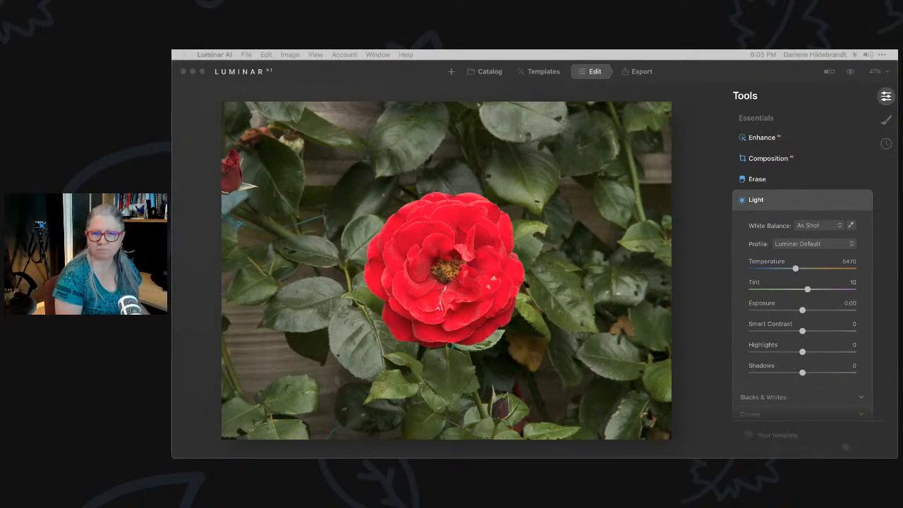
left_click(799, 201)
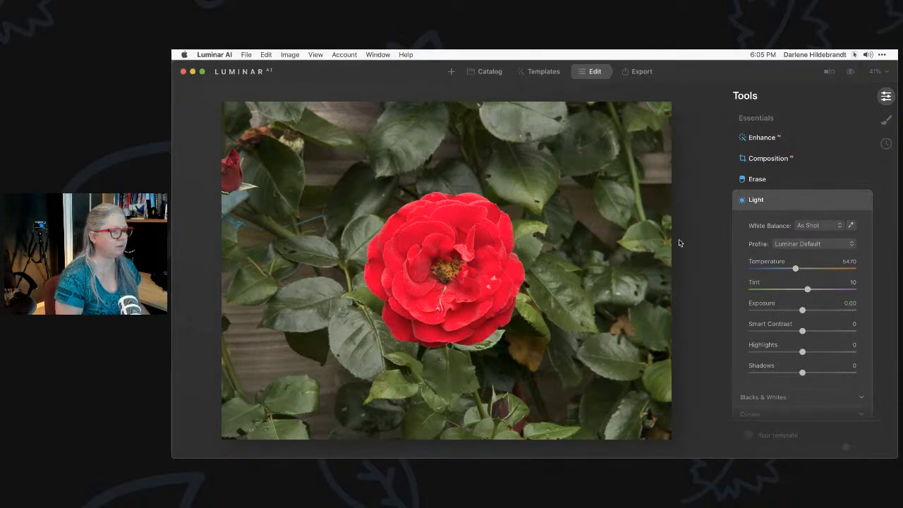
left_click(786, 203)
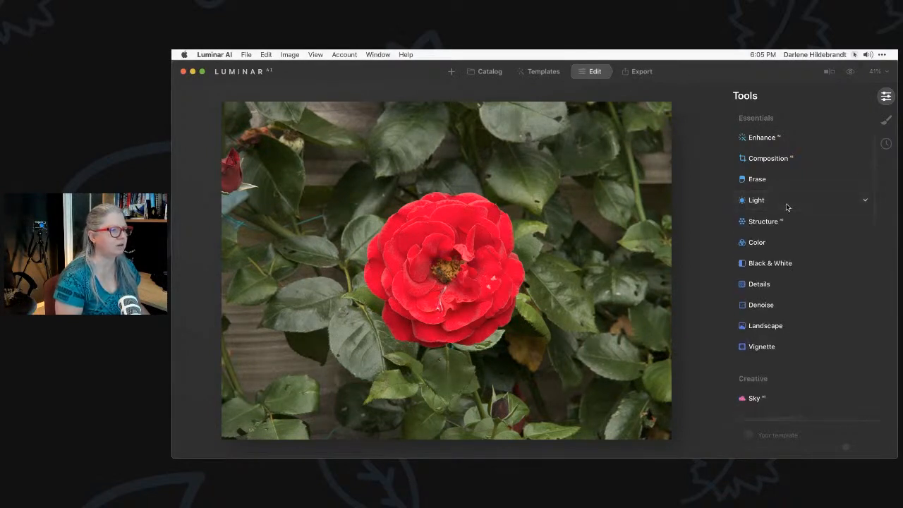
left_click(768, 140)
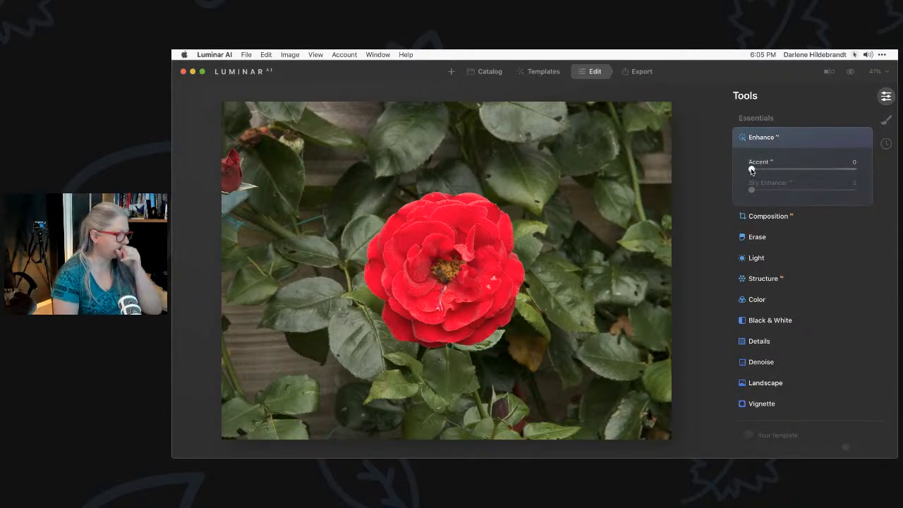
left_click(751, 170)
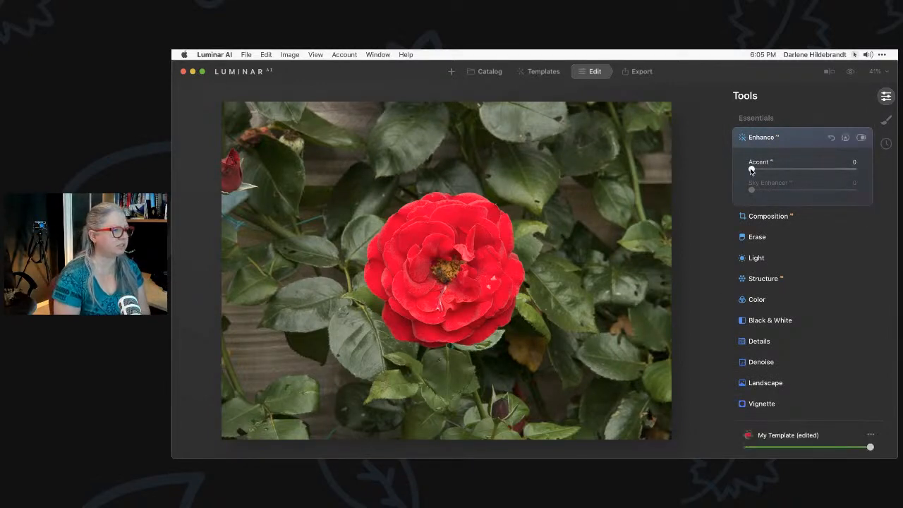
left_click_drag(751, 170, 844, 170)
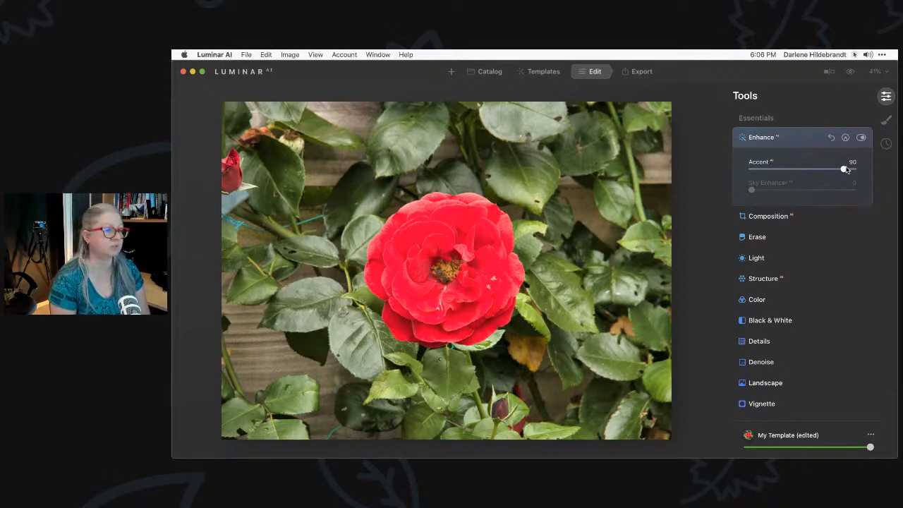
left_click_drag(845, 170, 670, 174)
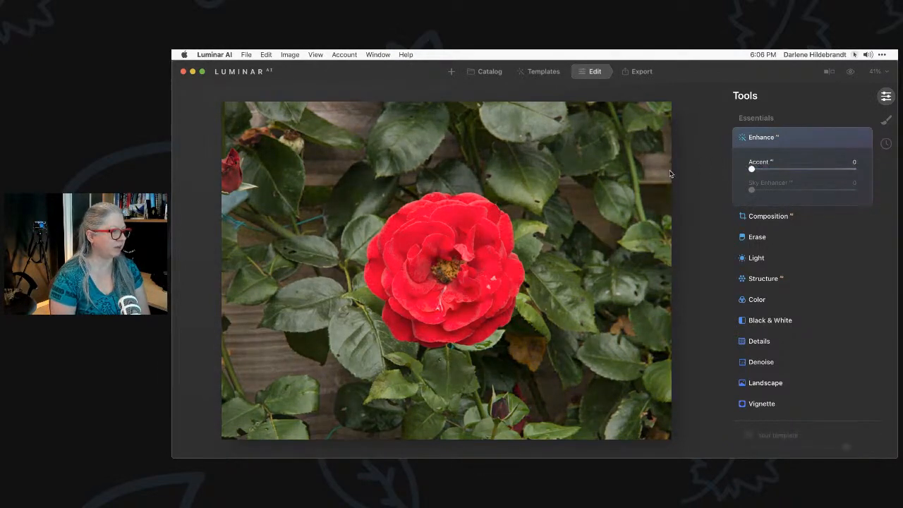
left_click(802, 141)
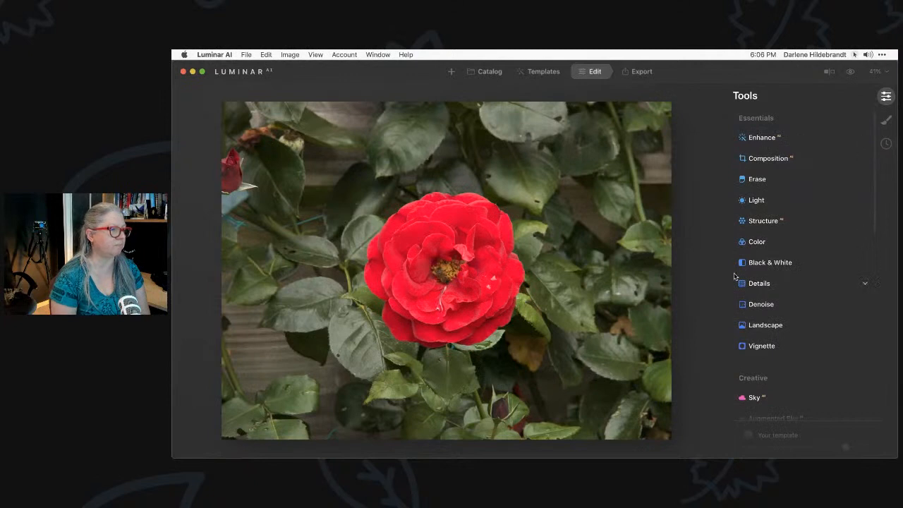
left_click(757, 200)
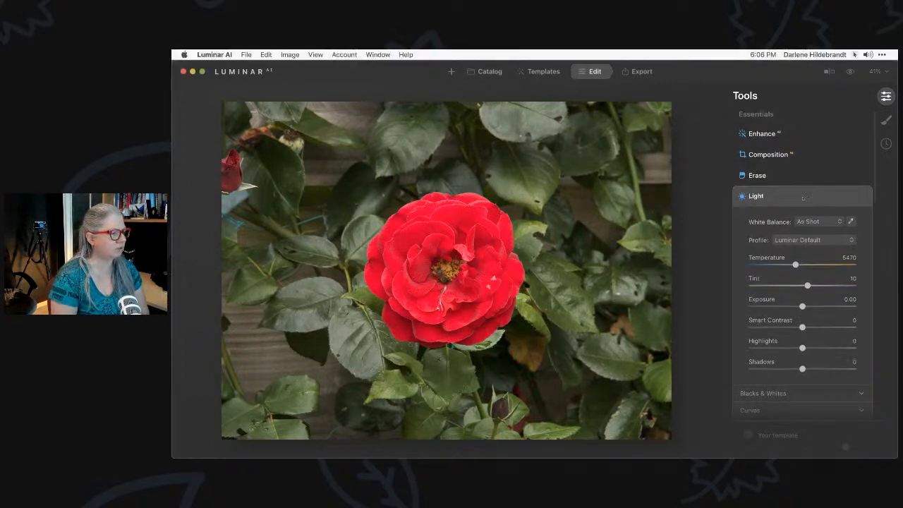
Try the Camera Portrait and Camera Natural profiles on the rose photo
scroll(804, 199, "down", 1)
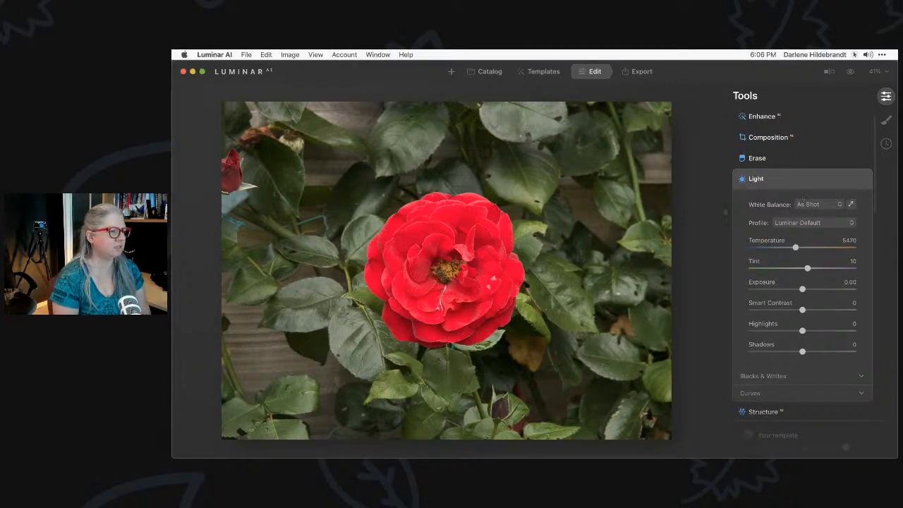
left_click(796, 223)
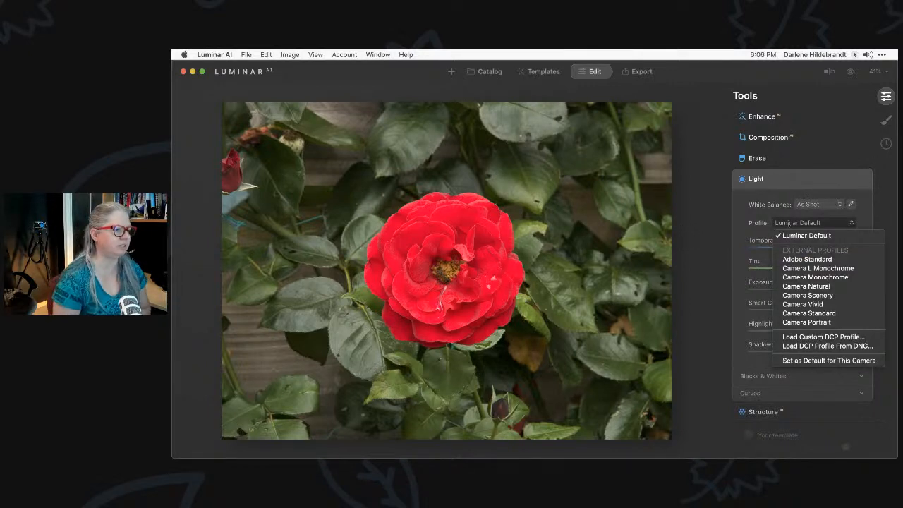
left_click(792, 92)
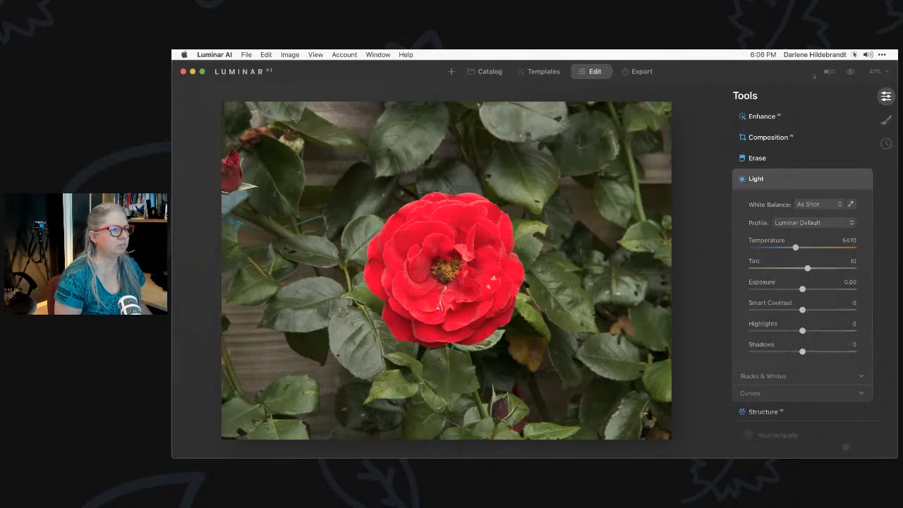
left_click(854, 55)
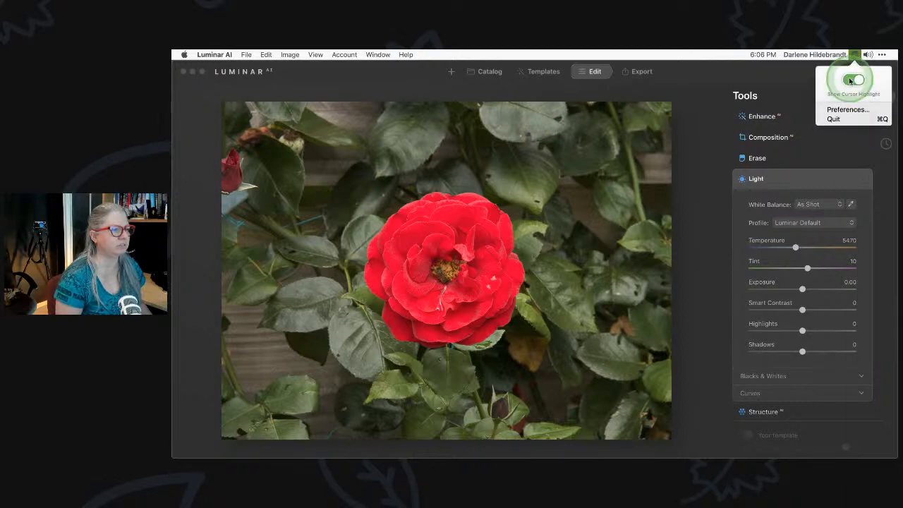
left_click(710, 171)
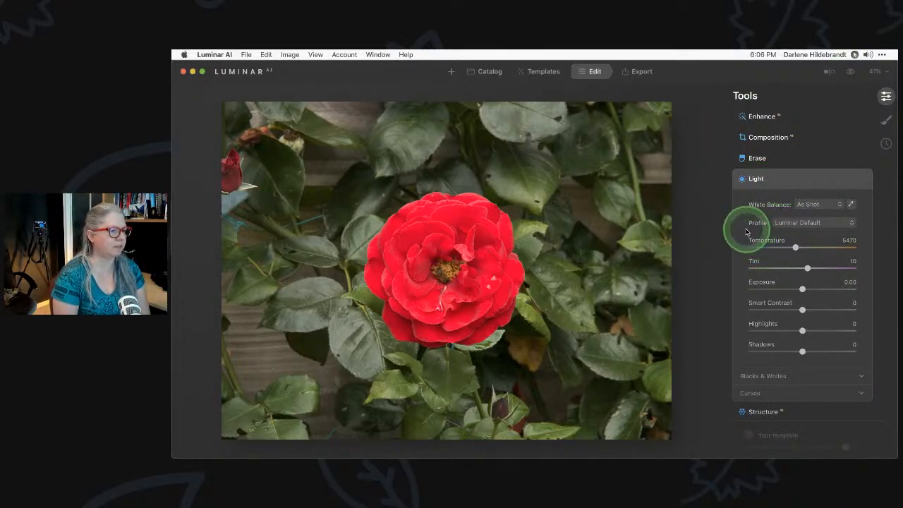
left_click(792, 224)
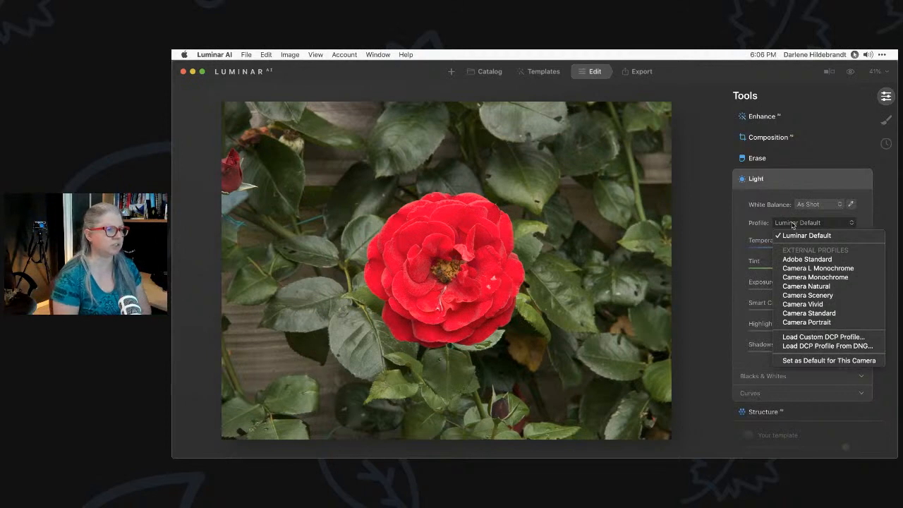
left_click(795, 224)
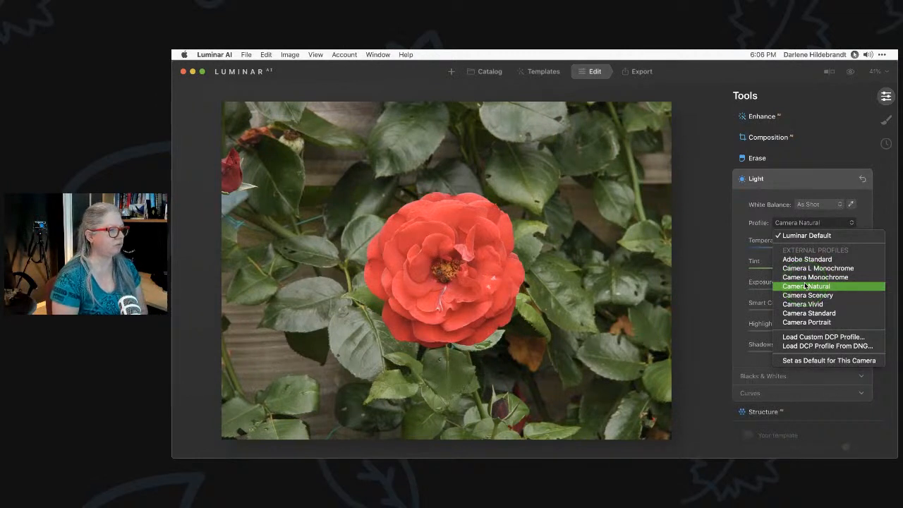
left_click(790, 289)
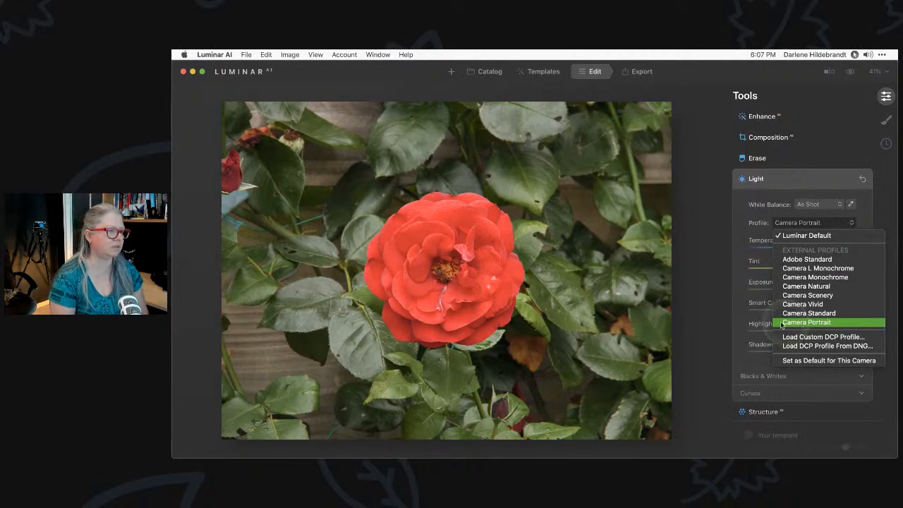
left_click(760, 295)
left_click(787, 287)
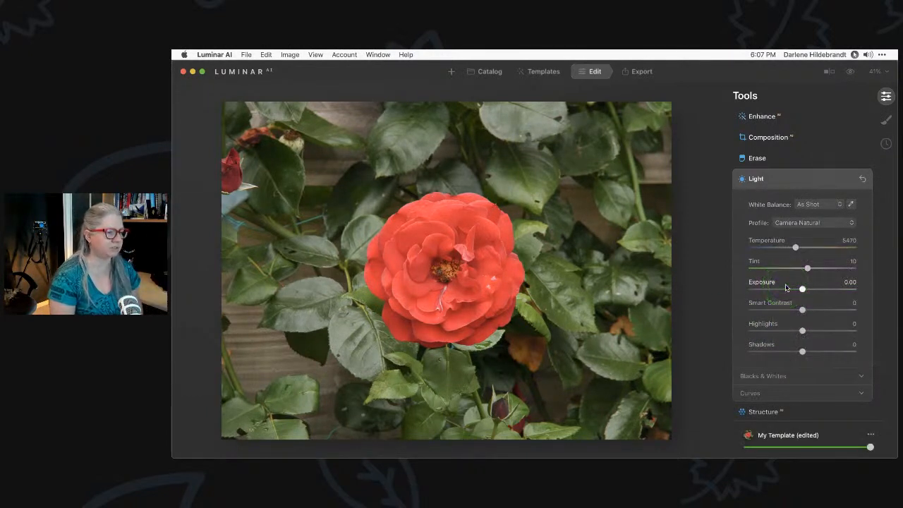
Set the rose photo's Light profile to Luminar Default for a more saturated red
left_click(791, 223)
left_click(804, 235)
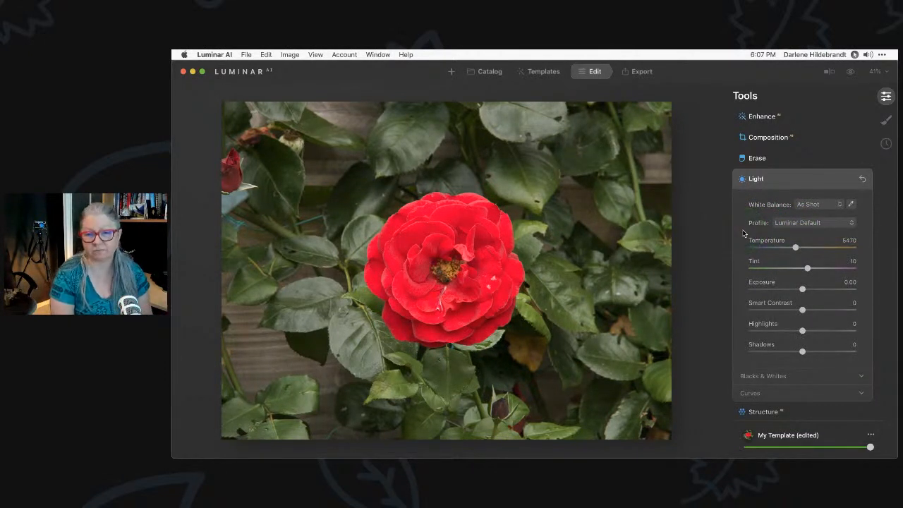
key("super+Tab")
key("super+Tab")
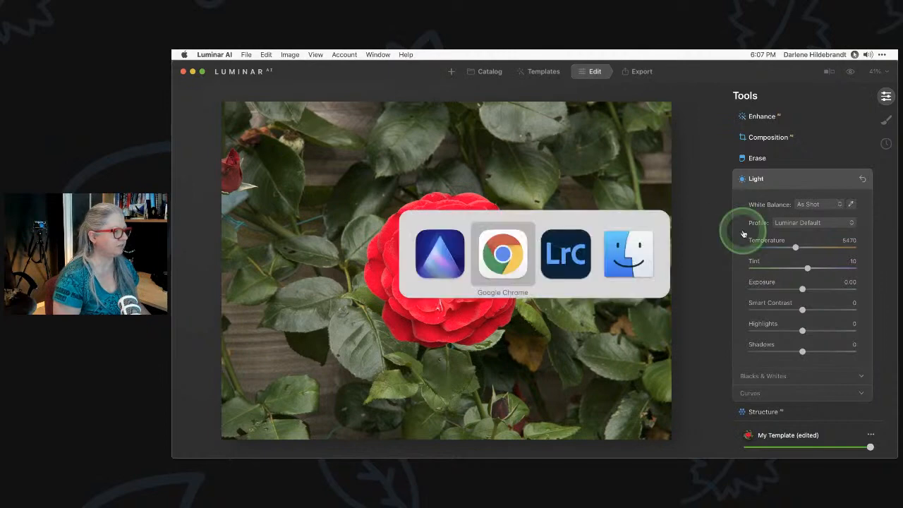
In Lightroom Classic, open the rose photo in Develop and confirm its Camera Natural profile
scroll(609, 225, "down", 3)
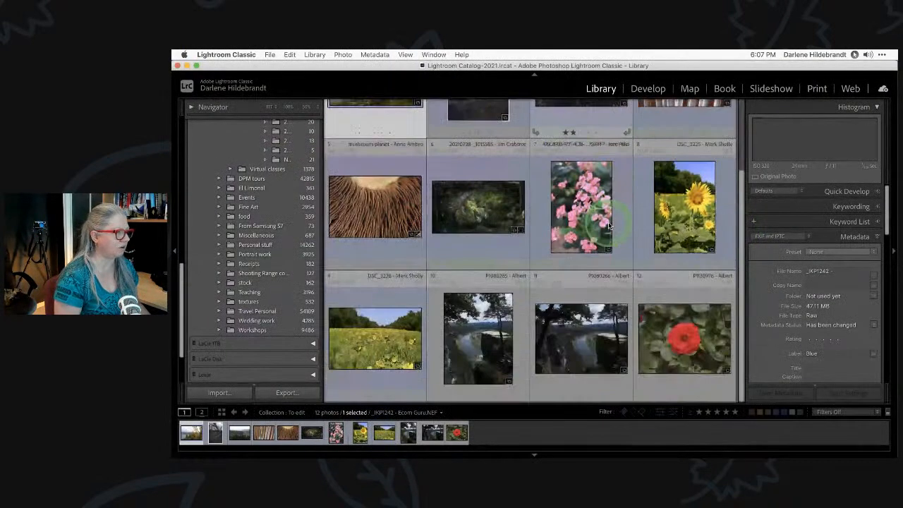
double_click(658, 316)
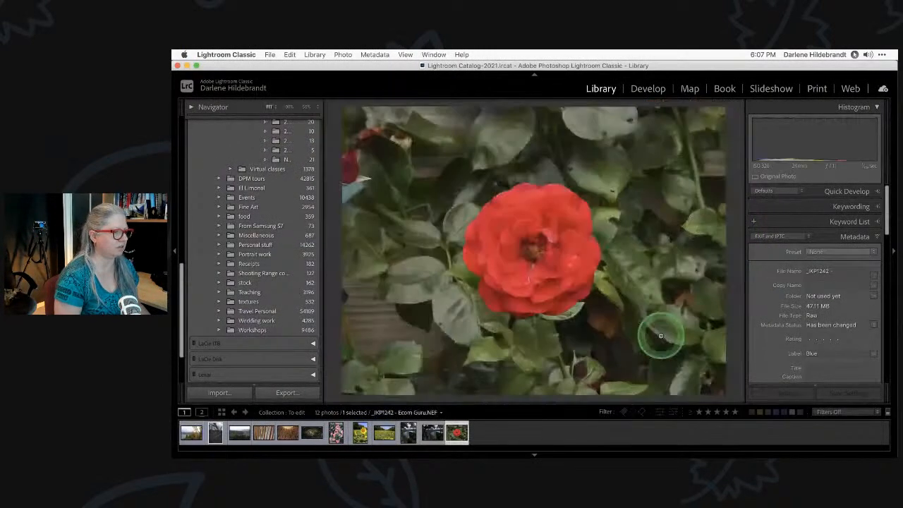
left_click(176, 244)
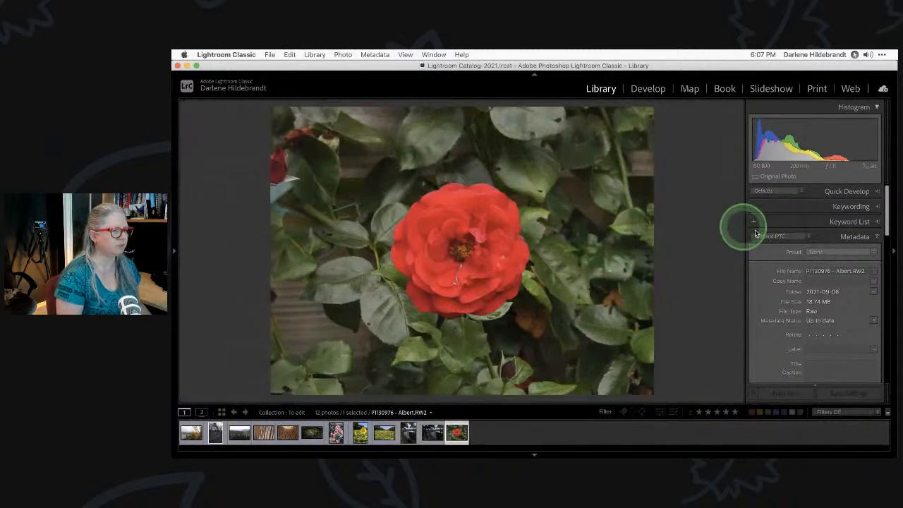
key("d")
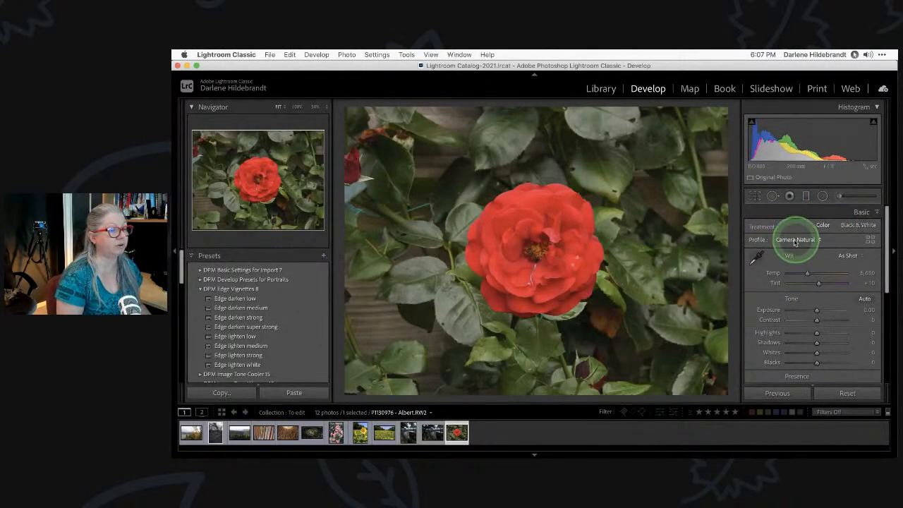
left_click(795, 241)
left_click(796, 240)
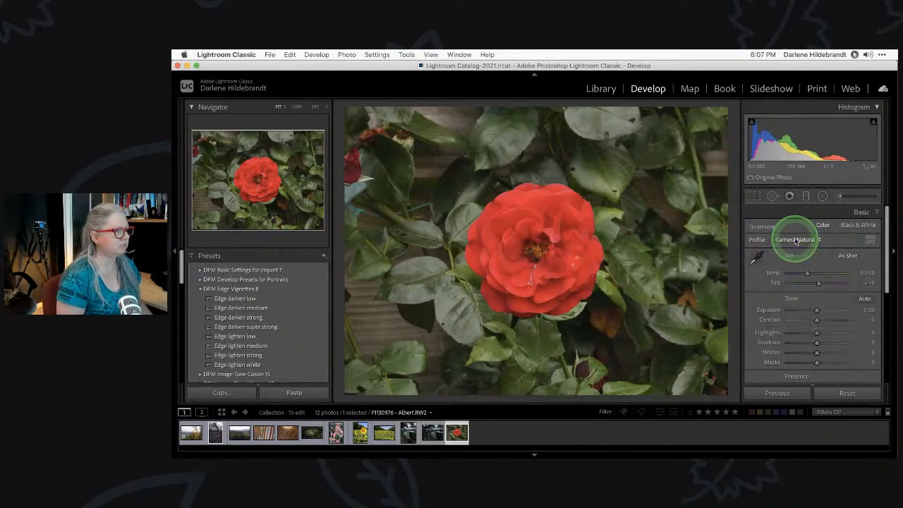
key("super+Tab")
left_click(801, 221)
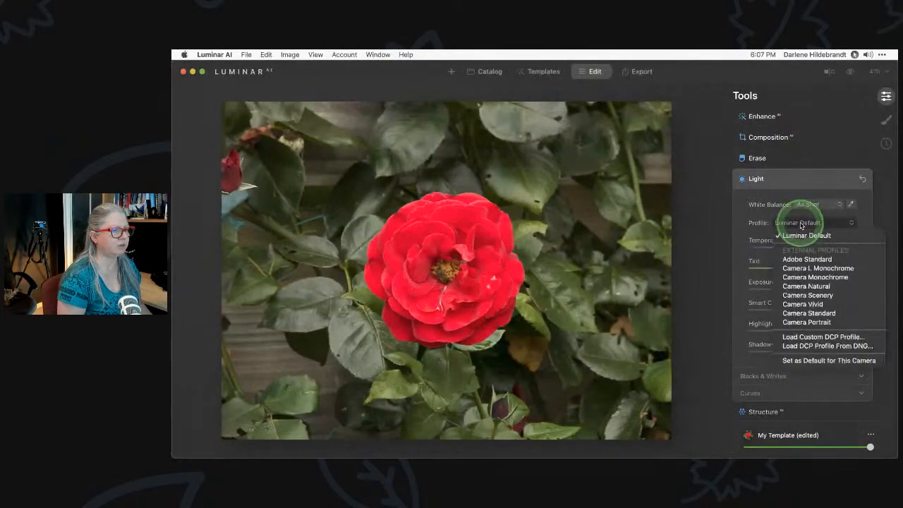
Apply the Camera Natural profile to the rose photo in Luminar AI to match Lightroom
left_click(806, 285)
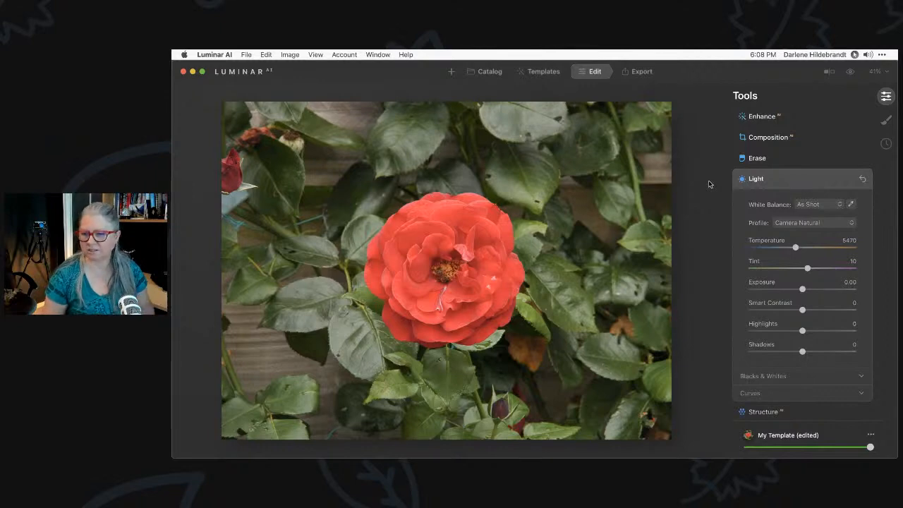
key("super+Tab")
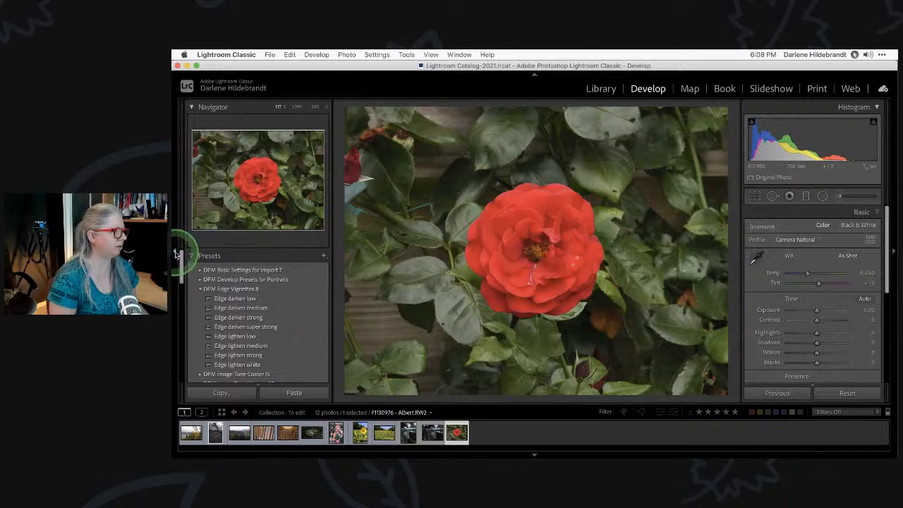
Hide Lightroom's Navigator and Presets panel to widen the rose photo view
left_click(177, 255)
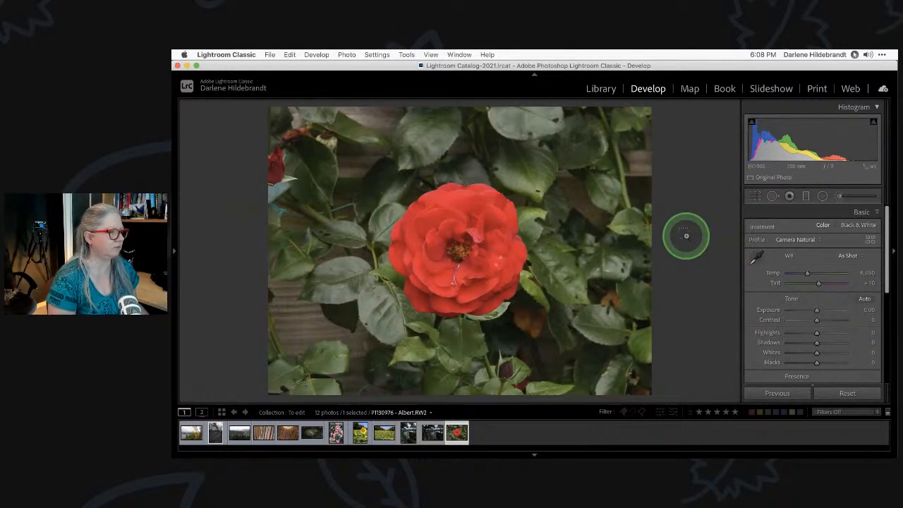
Back in Luminar AI, expand the Curves section of the Light tool
key("super+Tab")
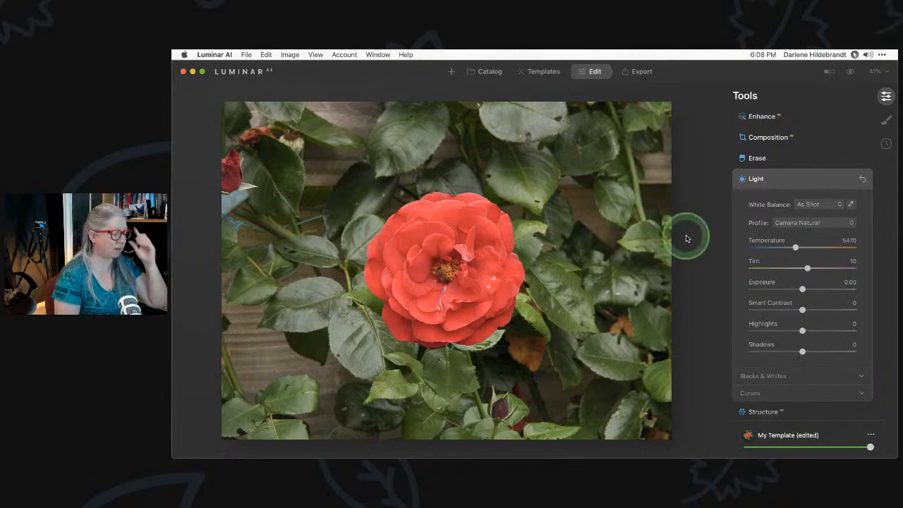
left_click(751, 393)
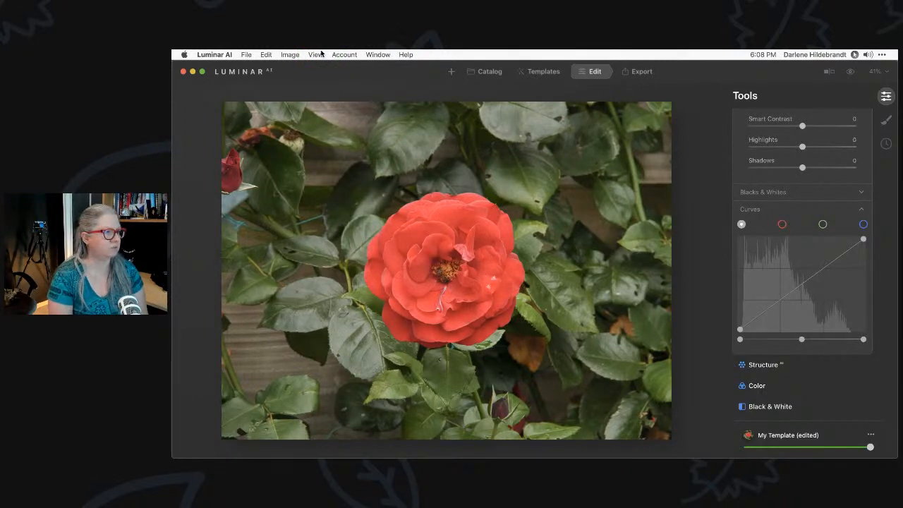
left_click(315, 54)
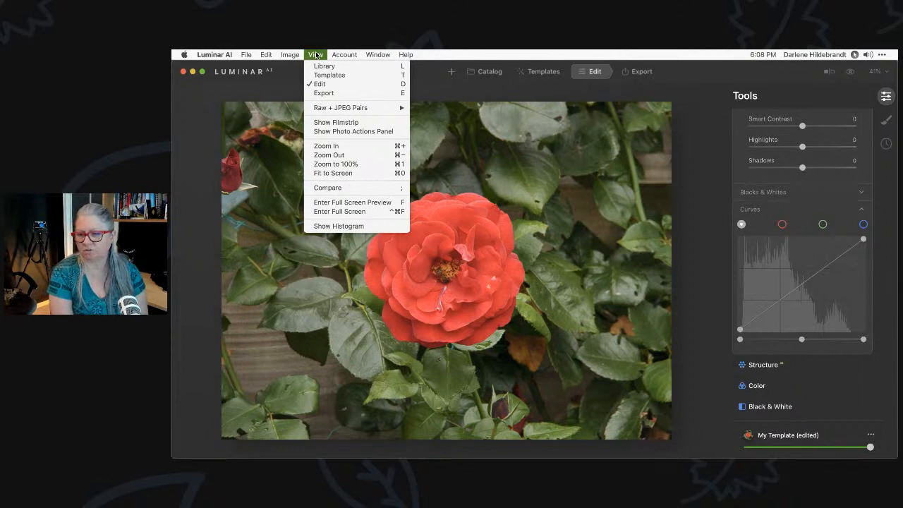
Turn on View > Show Histogram for the rose photo
left_click(317, 54)
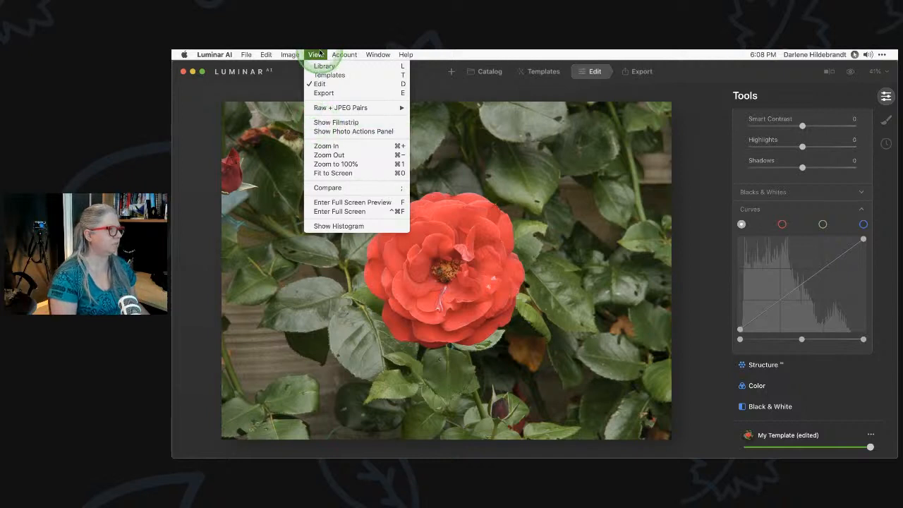
left_click(338, 226)
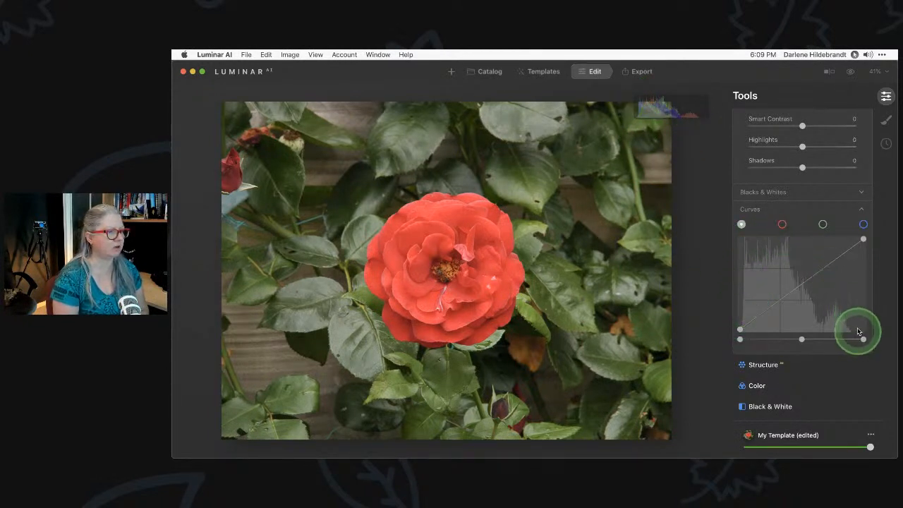
scroll(800, 293, "up", 5)
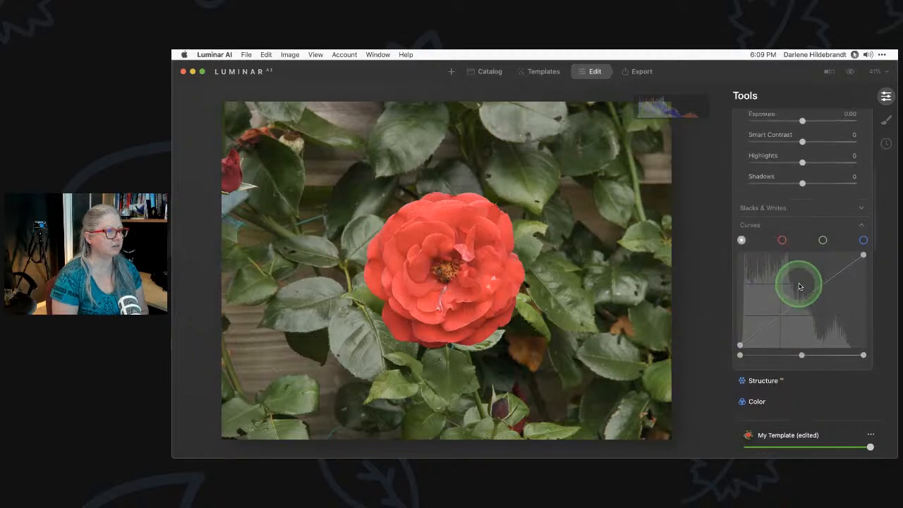
scroll(799, 286, "up", 4)
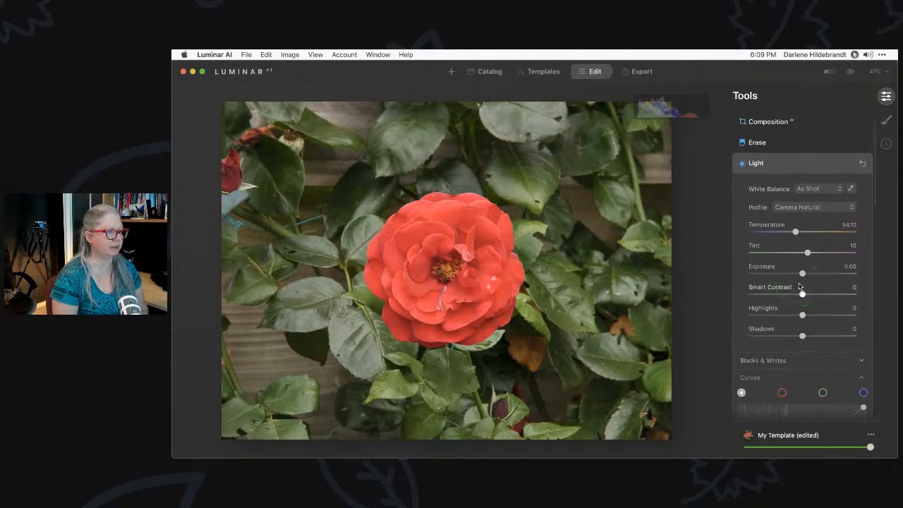
scroll(799, 285, "down", 8)
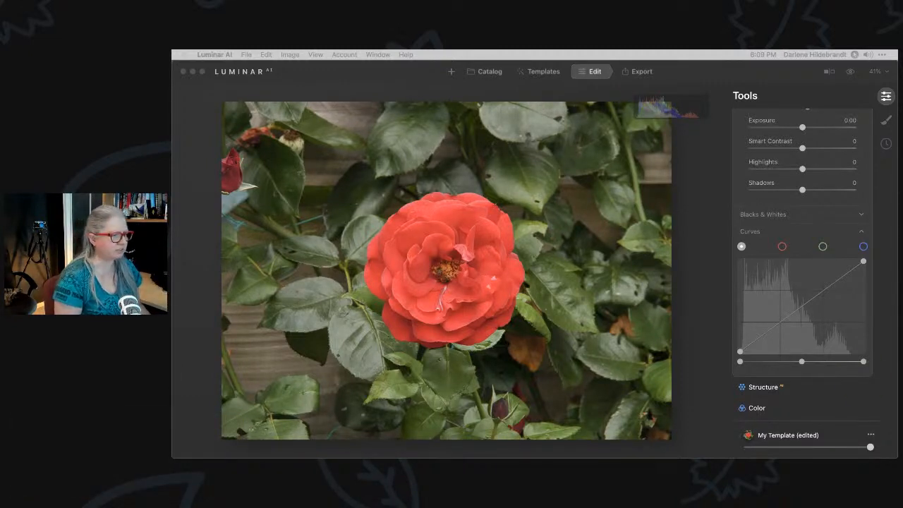
left_click(706, 329)
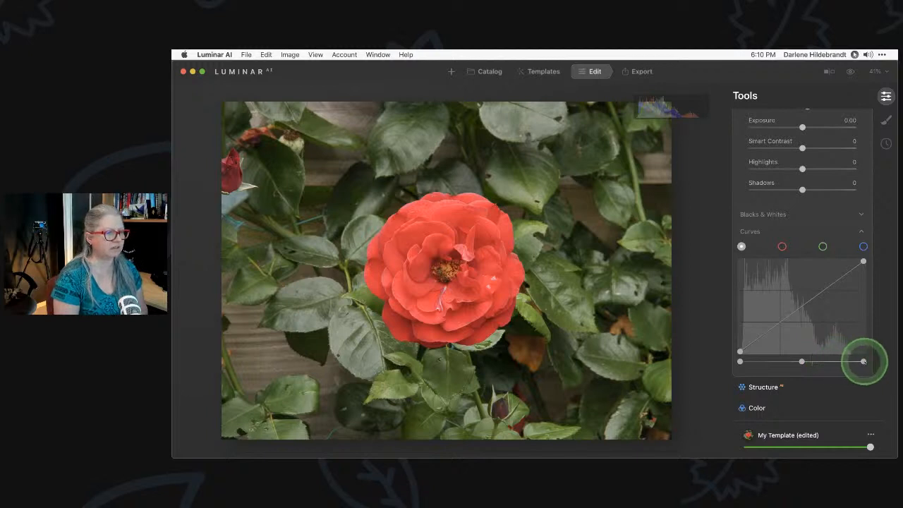
Pull the curve's white point in slightly and black point inward, checking clipping with J
left_click_drag(863, 362, 857, 362)
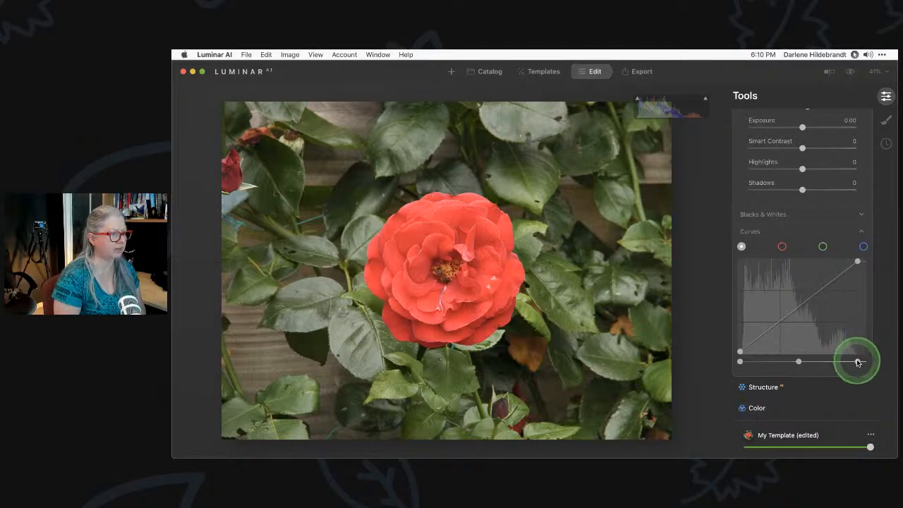
left_click_drag(858, 361, 798, 361)
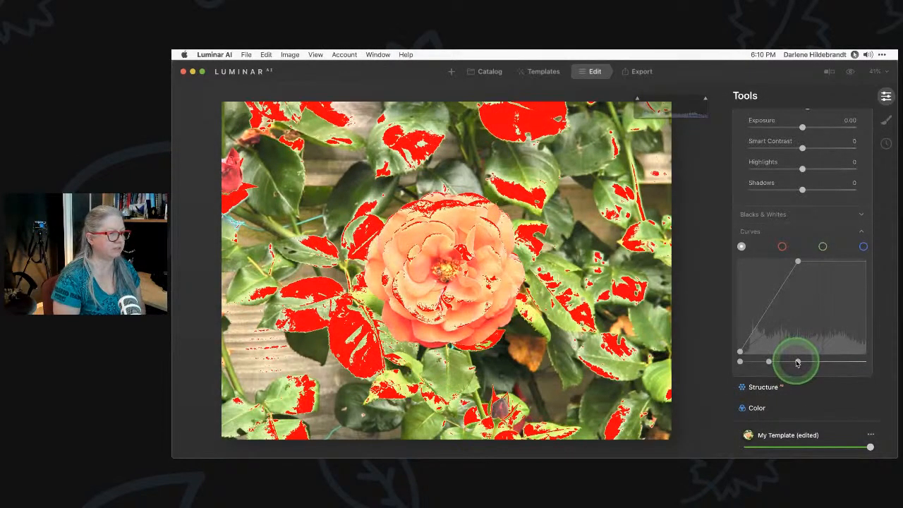
left_click_drag(797, 363, 851, 360)
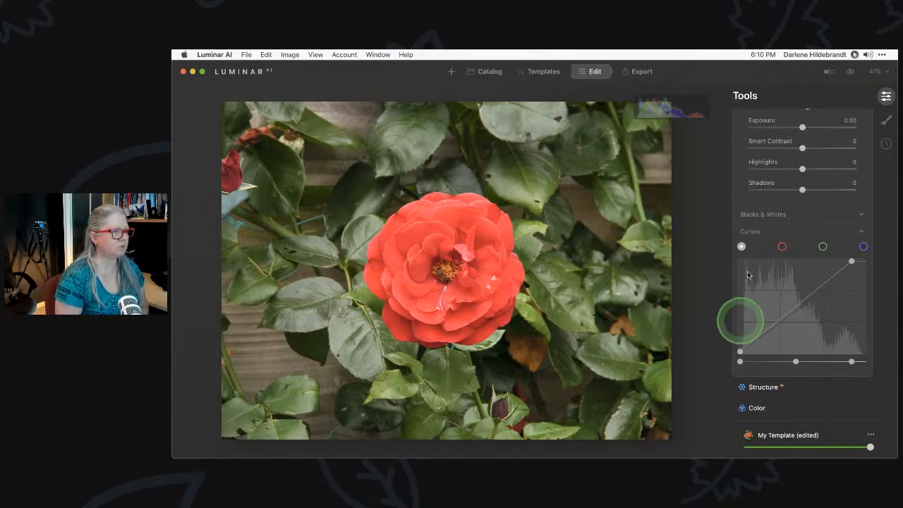
left_click_drag(740, 354, 747, 354)
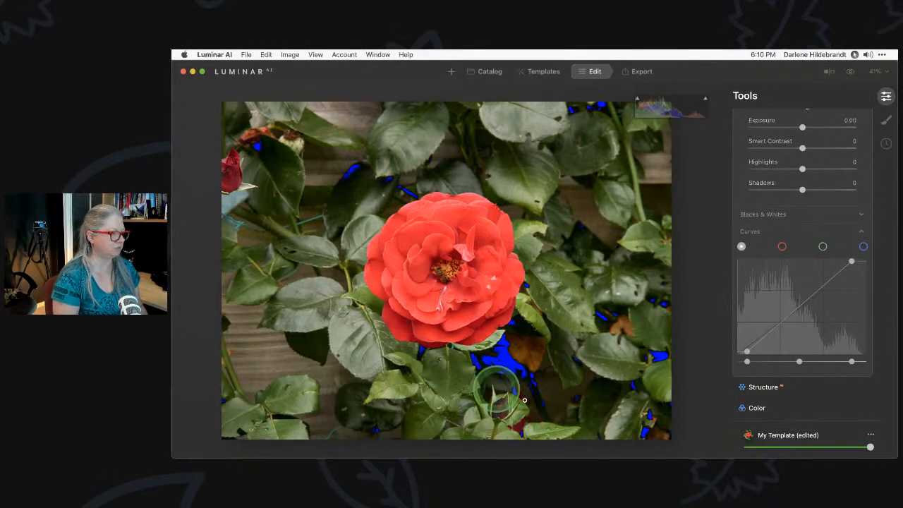
key("j")
key("j")
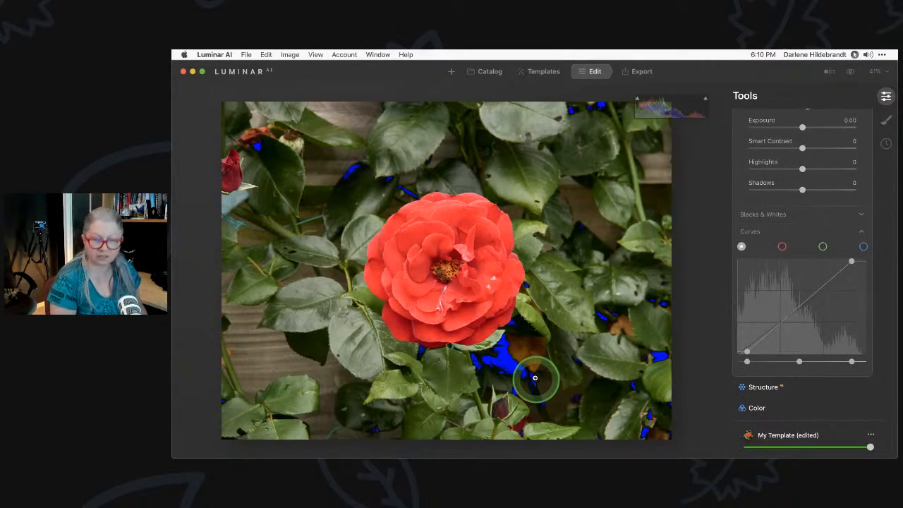
key("j")
key("j")
key("j")
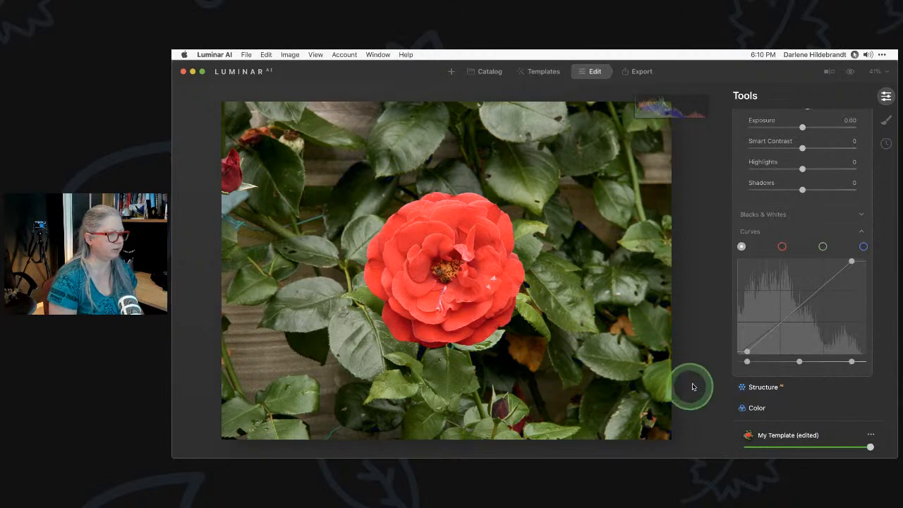
left_click_drag(747, 363, 749, 364)
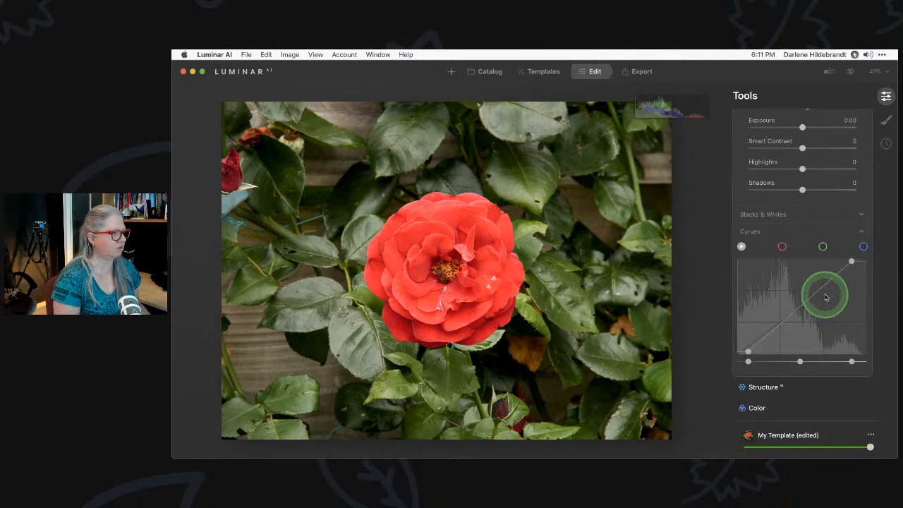
left_click_drag(852, 362, 854, 361)
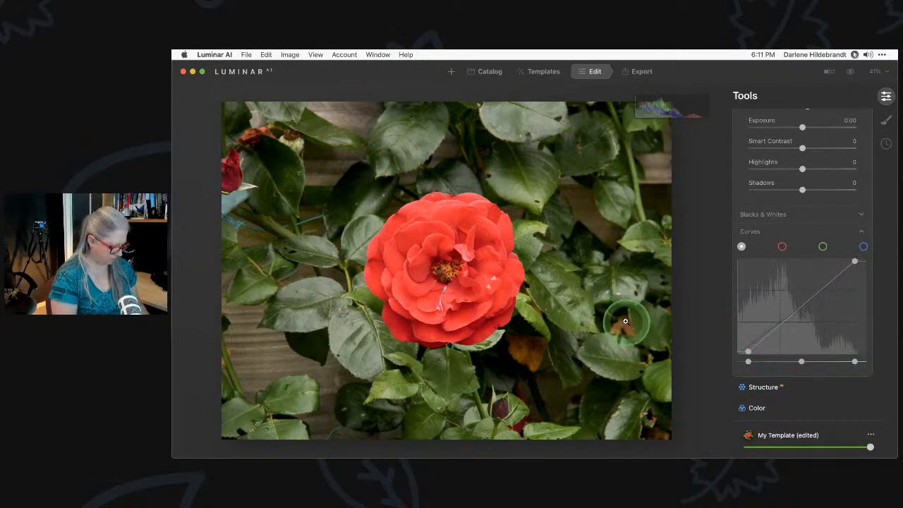
key("j")
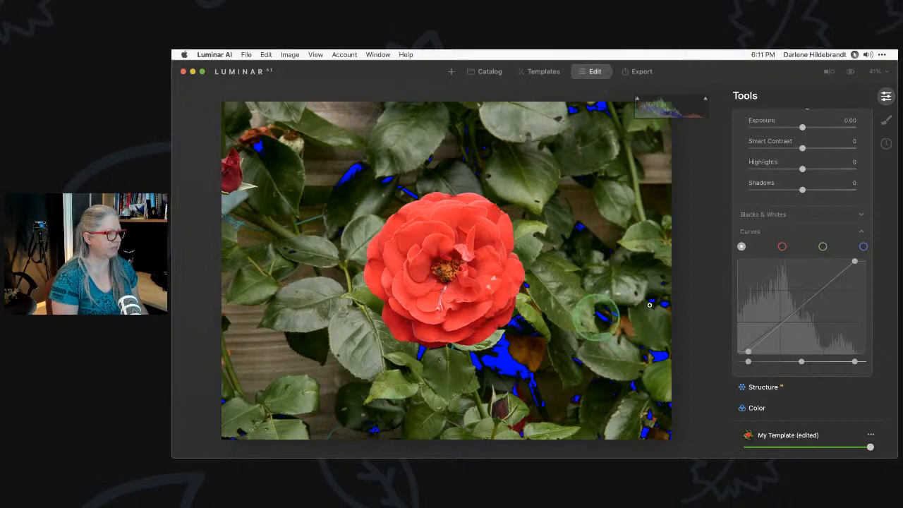
key("j")
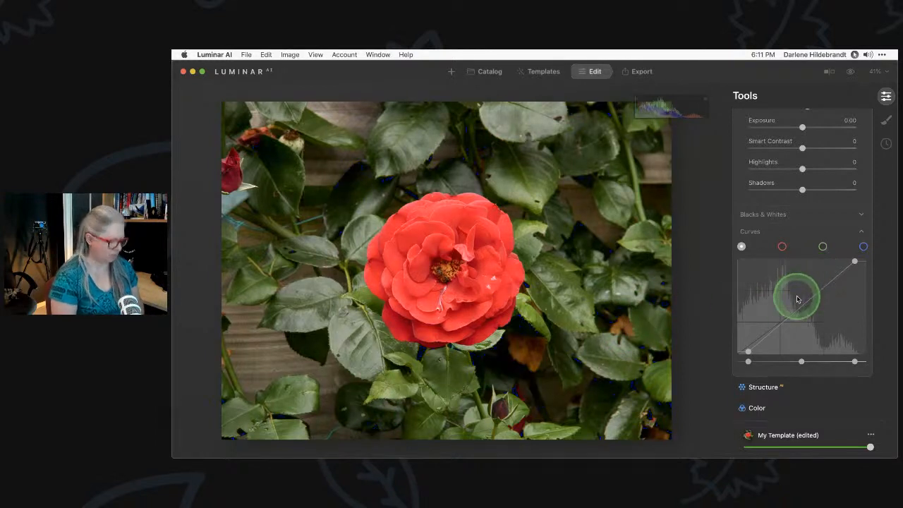
key("backslash")
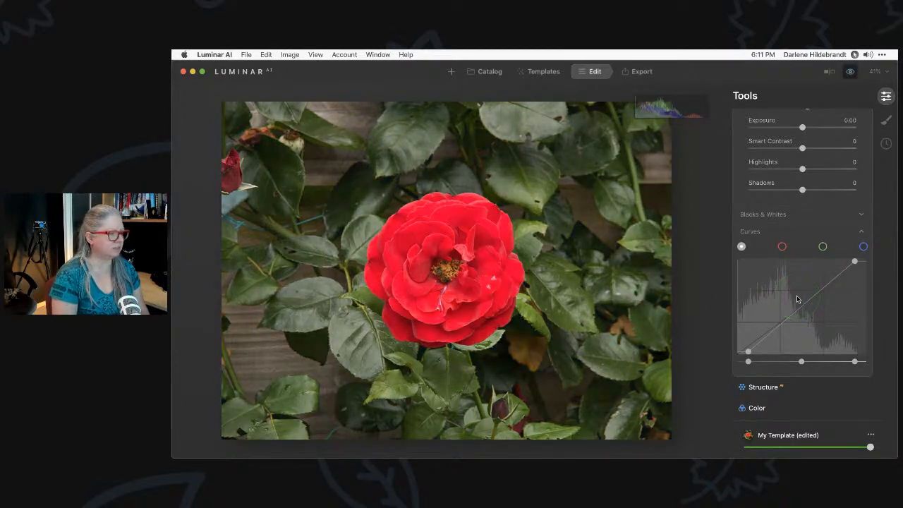
key("backslash")
key("backslash")
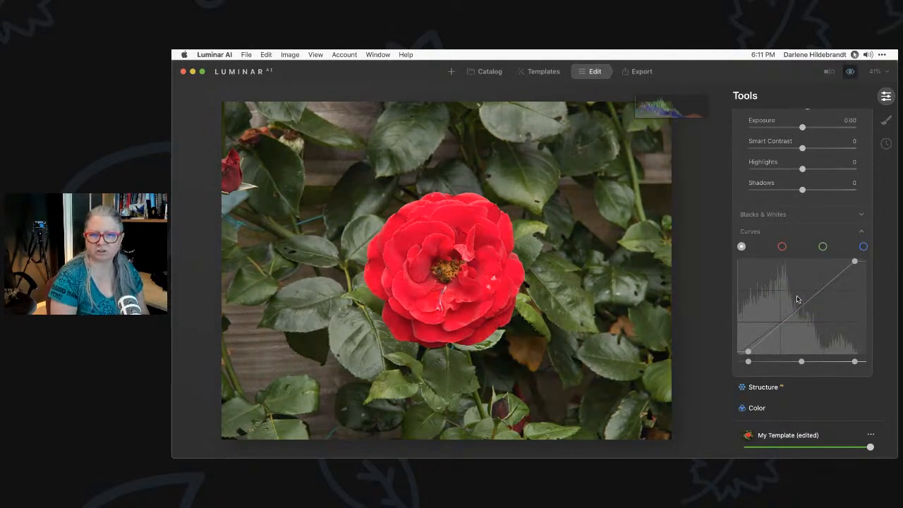
key("backslash")
key("backslash")
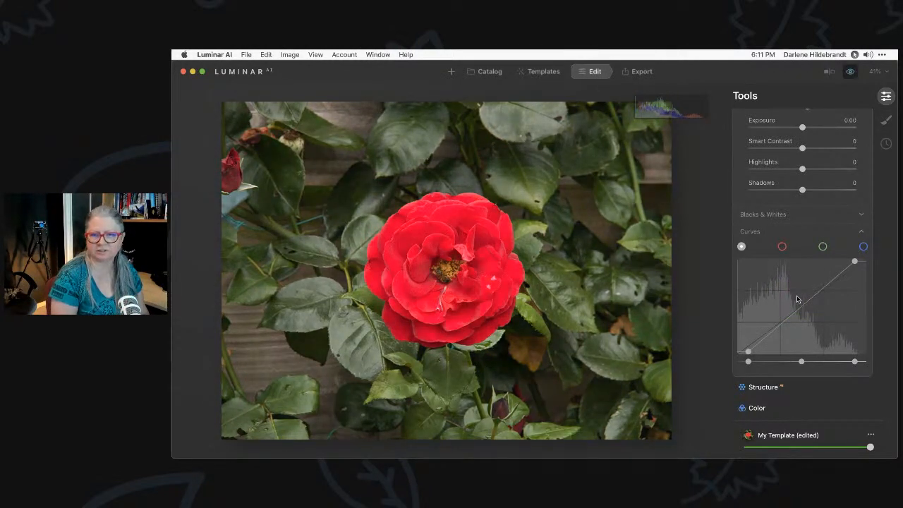
key("backslash")
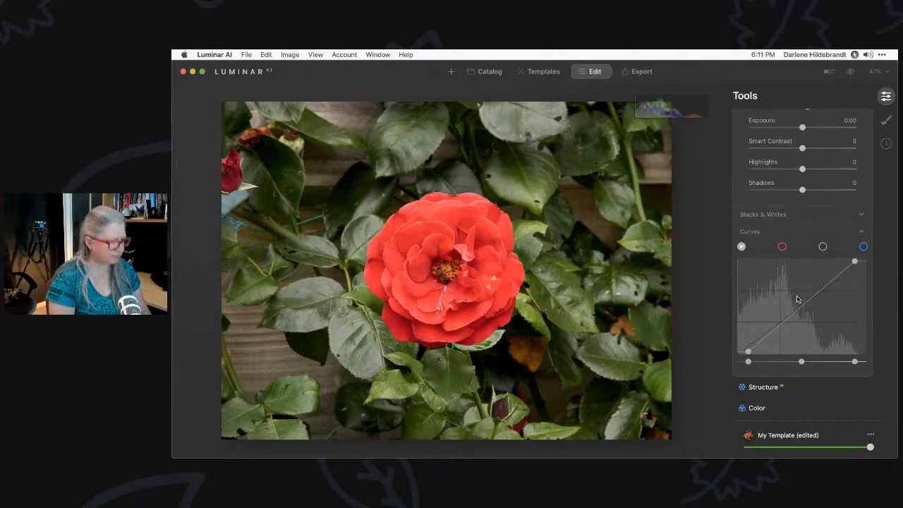
key("backslash")
key("backslash")
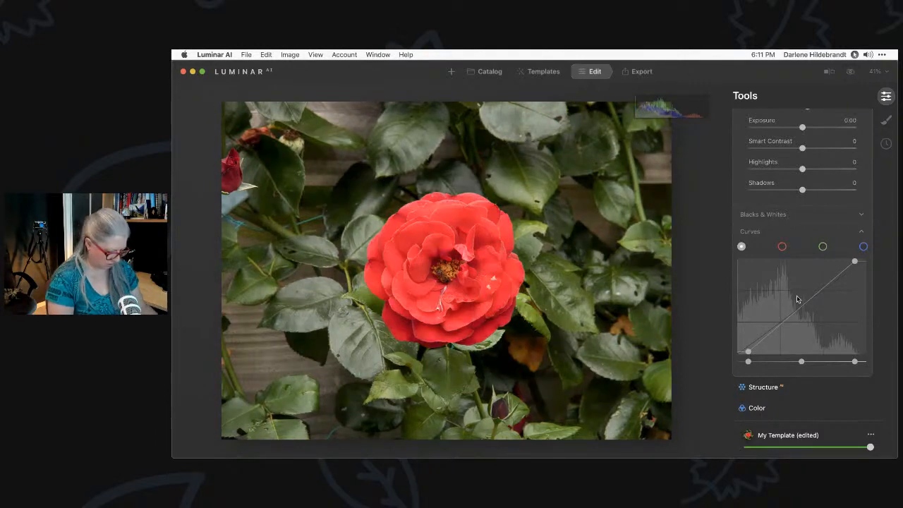
key("backslash")
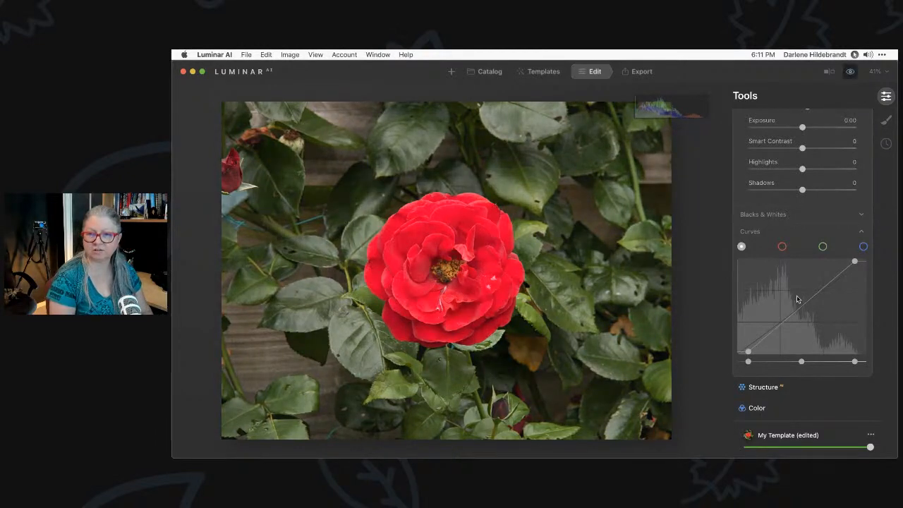
scroll(798, 300, "up", 1)
key("backslash")
left_click(850, 73)
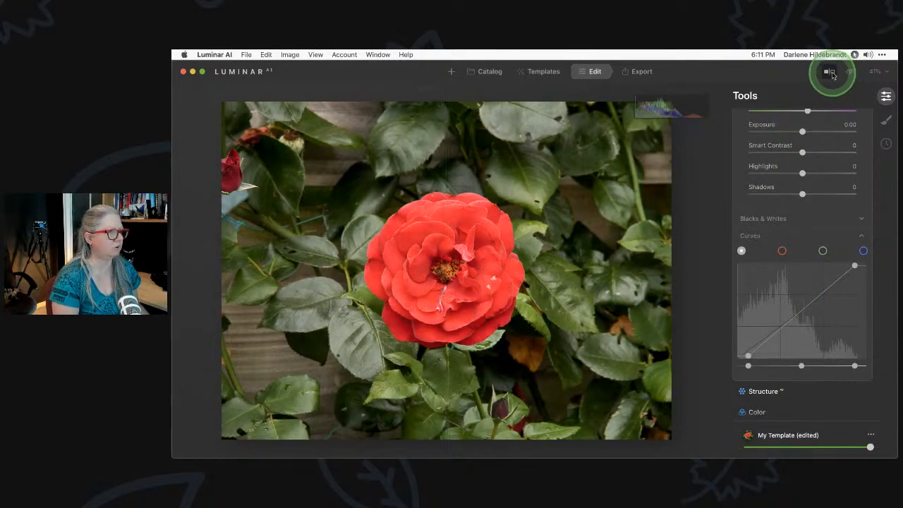
left_click(829, 73)
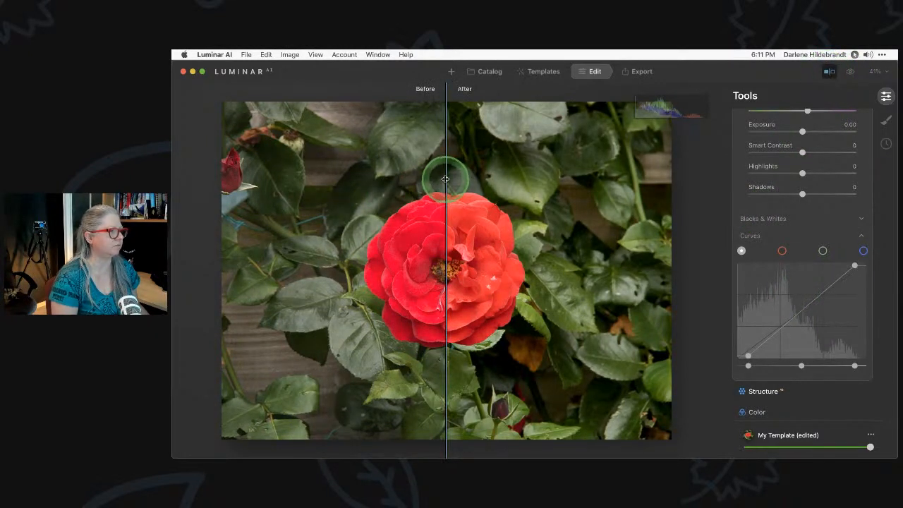
mouse_move(446, 178)
left_mouse_down()
mouse_move(624, 181)
mouse_move(315, 157)
mouse_move(274, 164)
mouse_move(445, 176)
left_mouse_up()
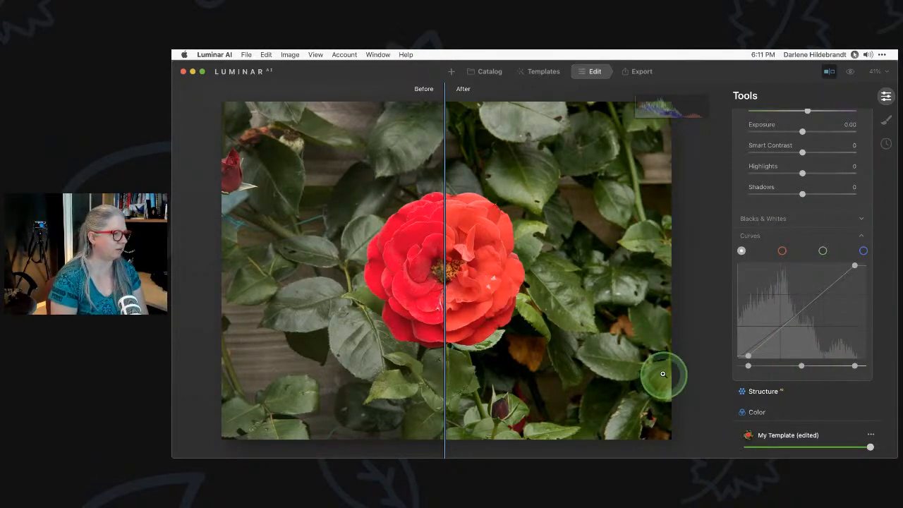
left_click(830, 73)
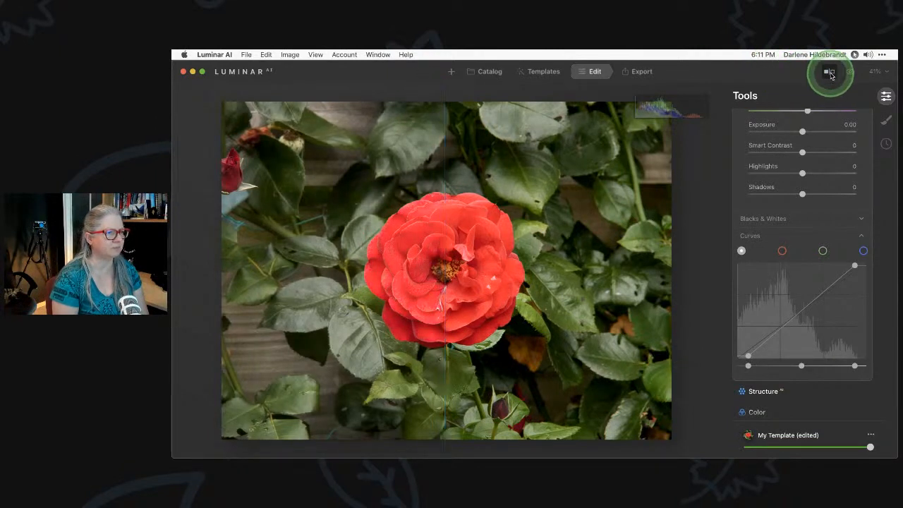
scroll(807, 226, "up", 5)
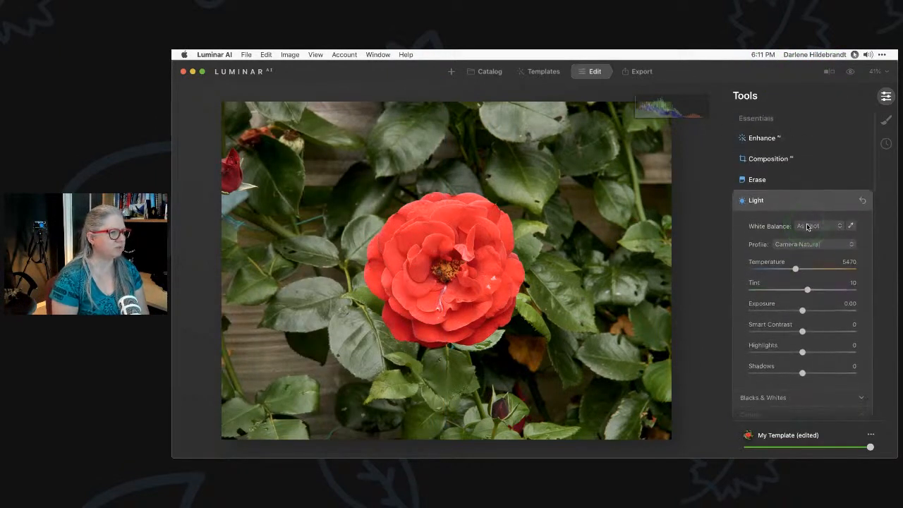
Collapse the Light tool so the full Essentials tool list is visible
left_click(803, 201)
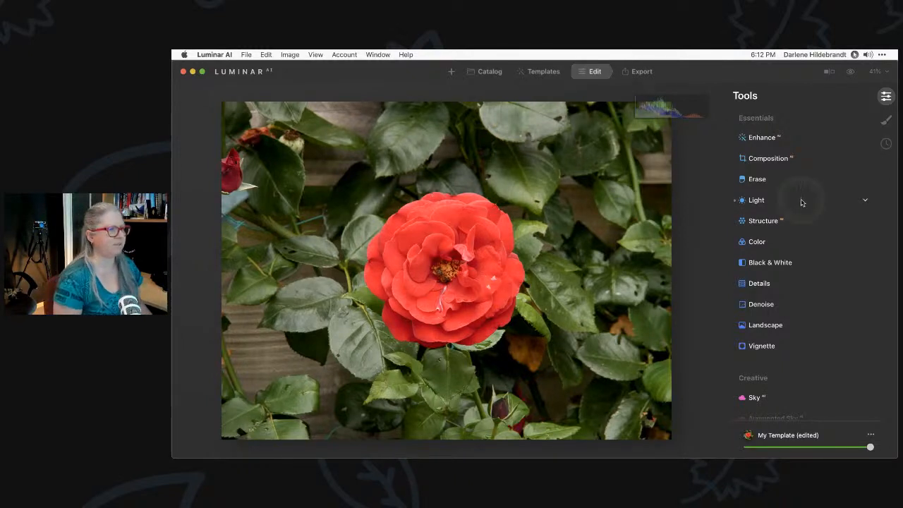
Use Composition AI to suggest a tighter crop around the rose
left_click(769, 160)
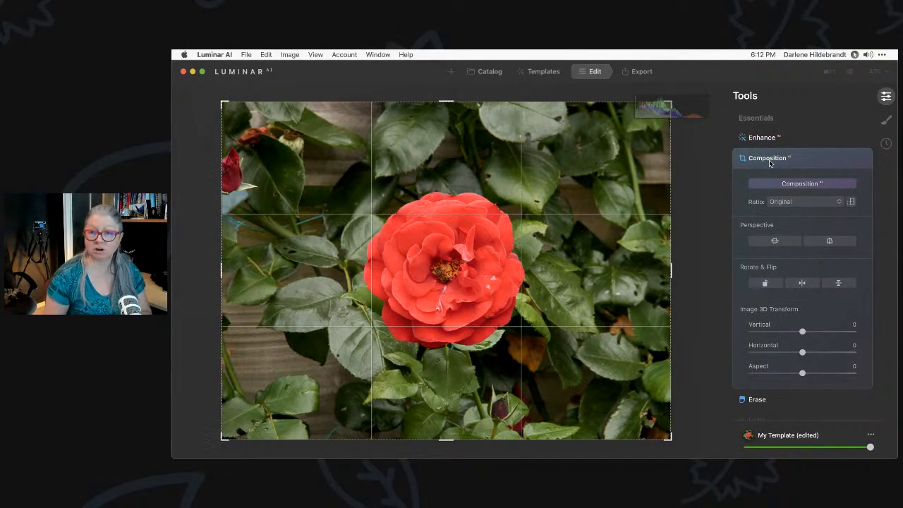
left_click(743, 169)
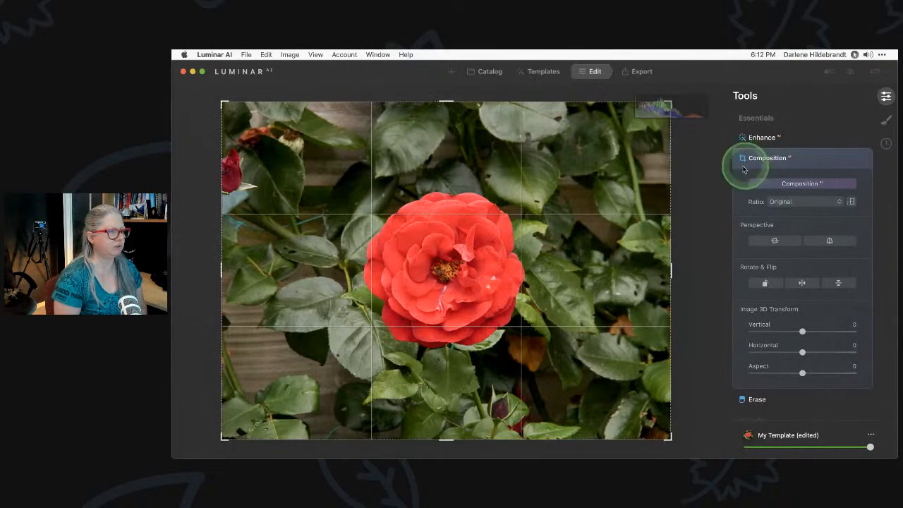
left_click(796, 185)
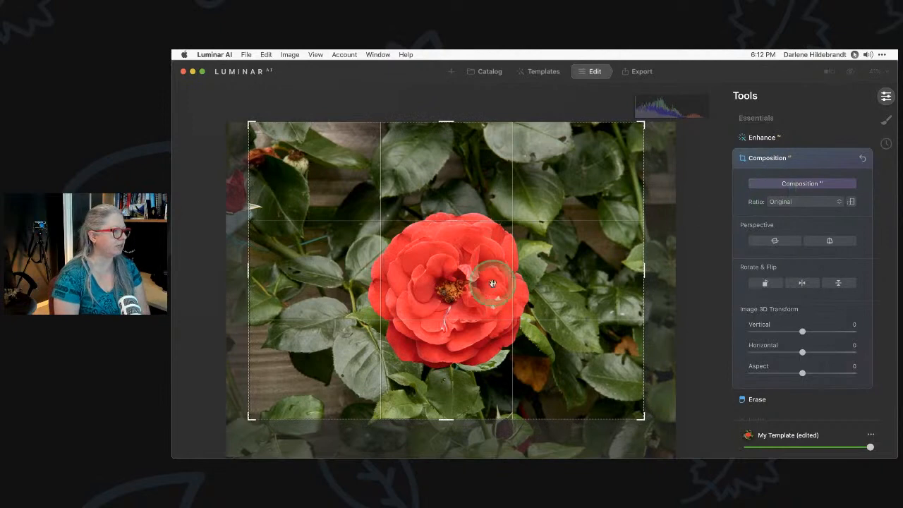
Reposition the photo inside the crop frame so the rose sits toward the upper-left
left_click_drag(497, 289, 539, 302)
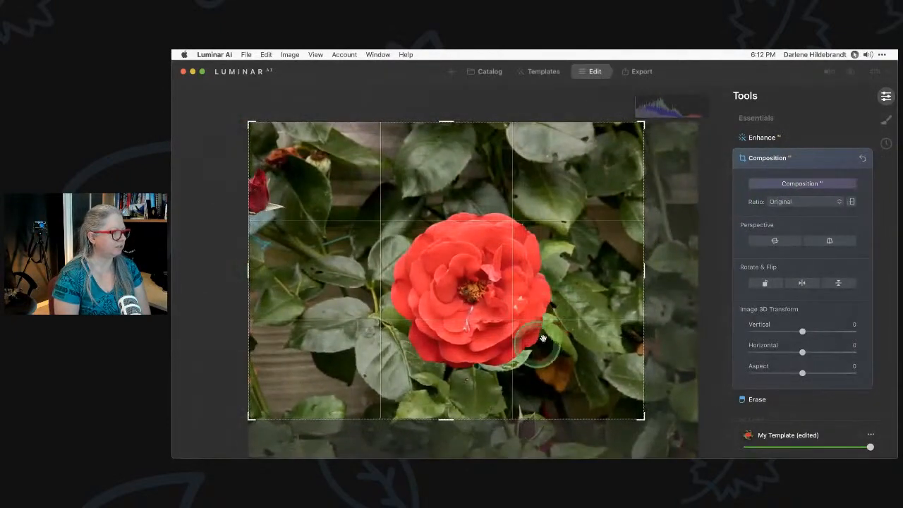
left_click_drag(542, 347, 579, 317)
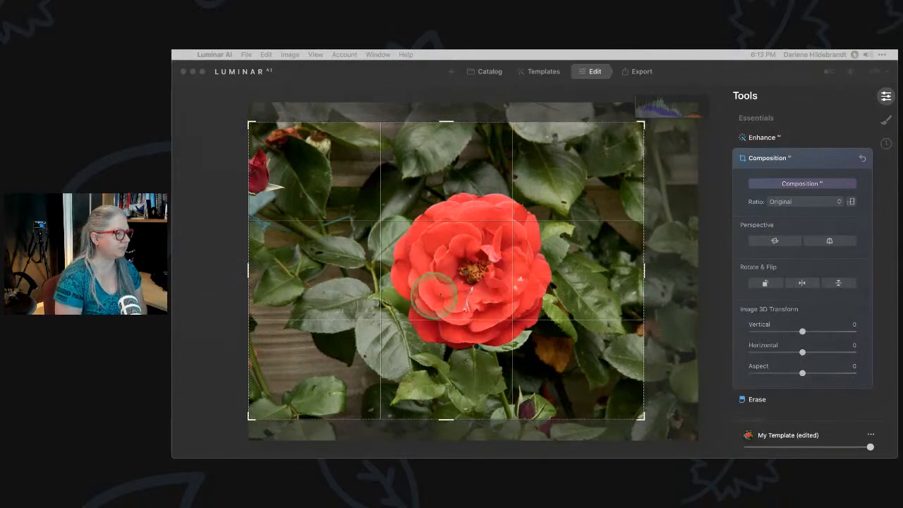
left_click(522, 368)
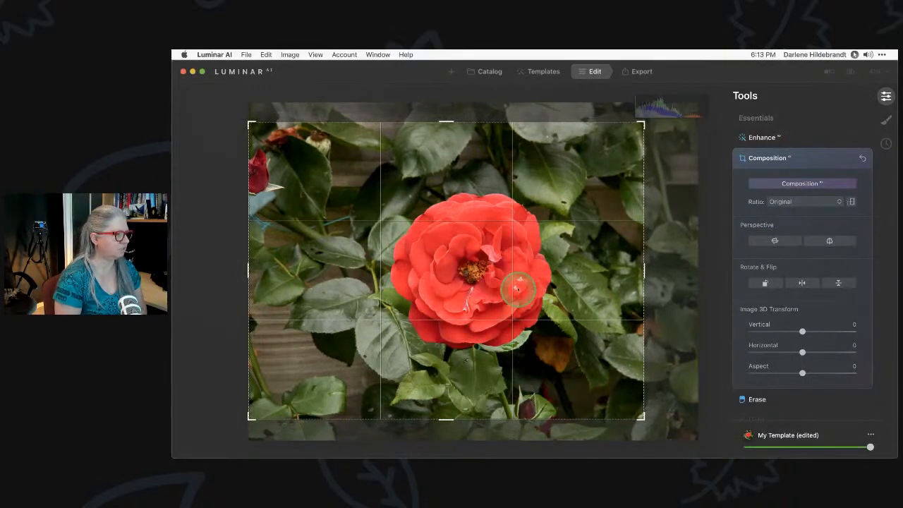
left_click_drag(491, 314, 460, 326)
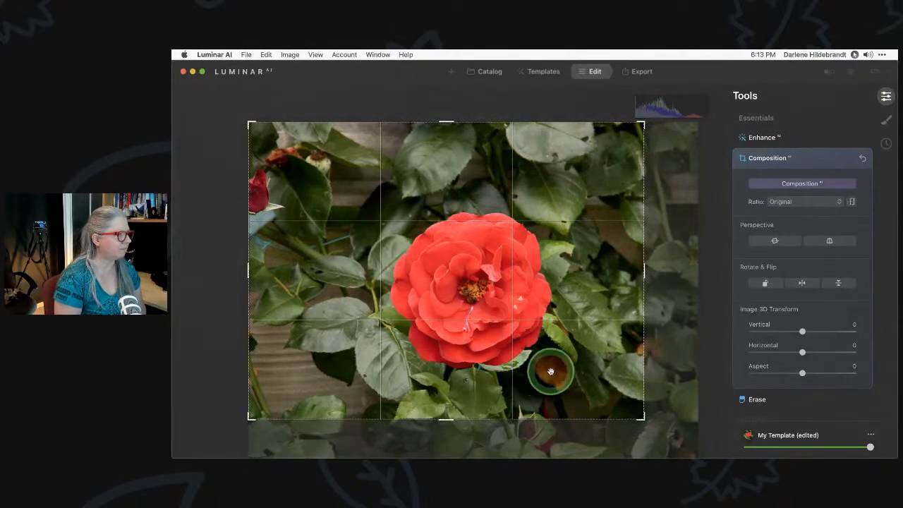
left_click_drag(554, 365, 484, 326)
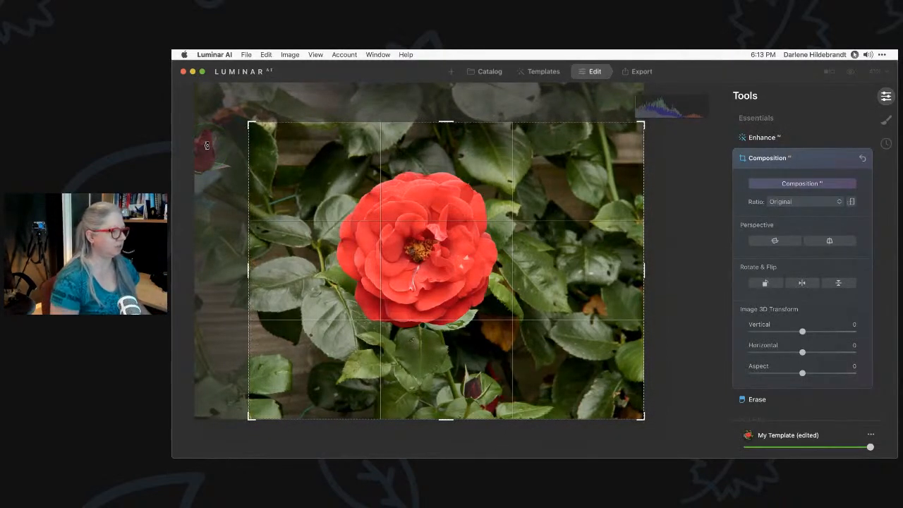
left_click(800, 184)
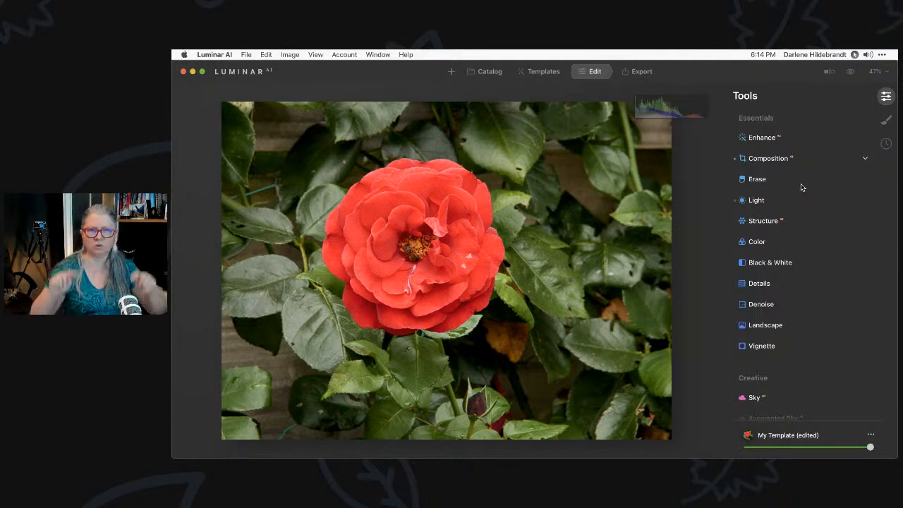
Rerun Composition AI, refine the crop corners and rose position, and apply the crop
left_click(767, 159)
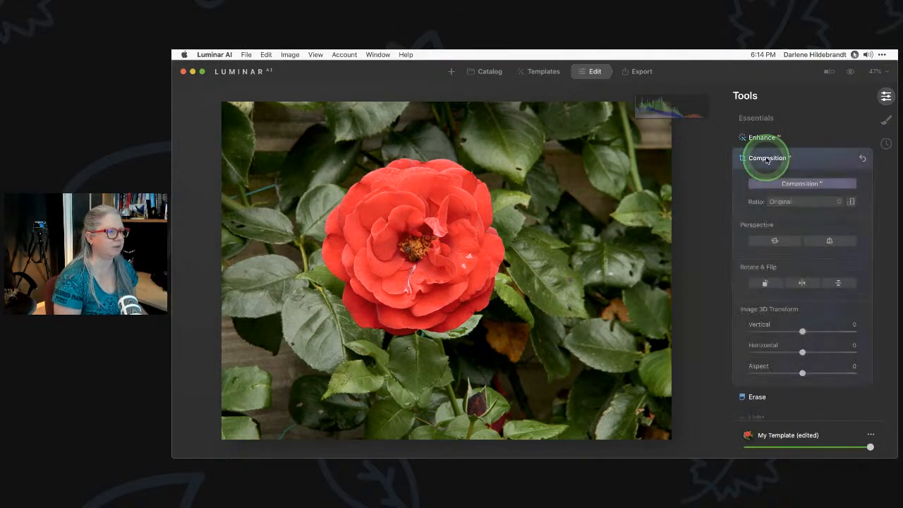
left_click(788, 175)
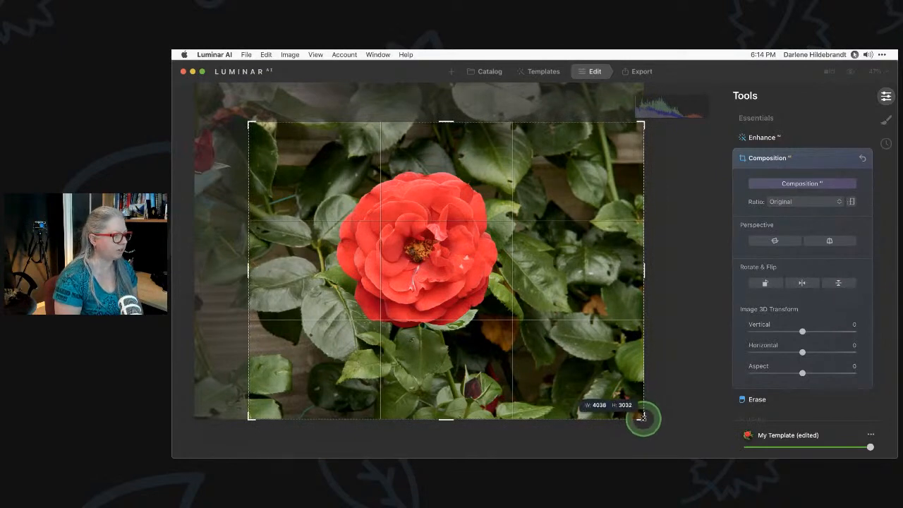
left_click_drag(642, 417, 631, 409)
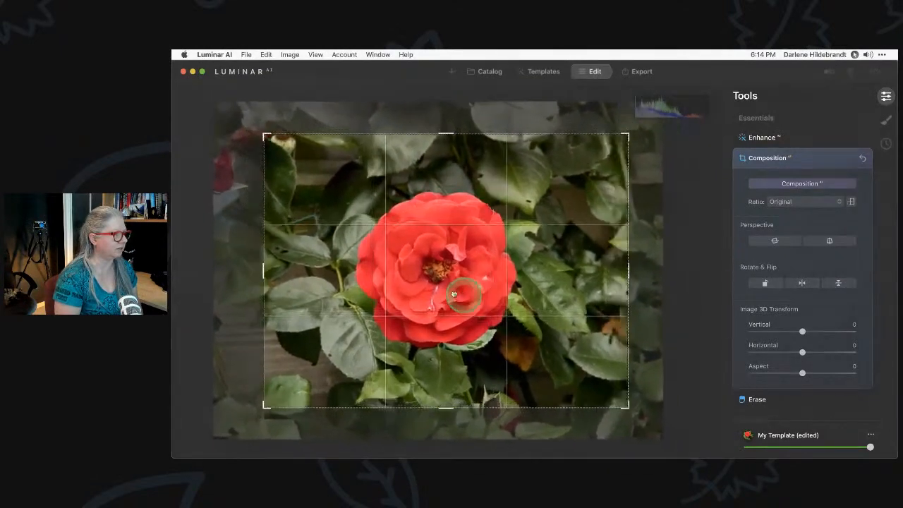
left_click_drag(454, 294, 435, 283)
left_click_drag(438, 285, 427, 270)
left_click_drag(265, 407, 258, 410)
left_click_drag(357, 380, 360, 376)
key("Return")
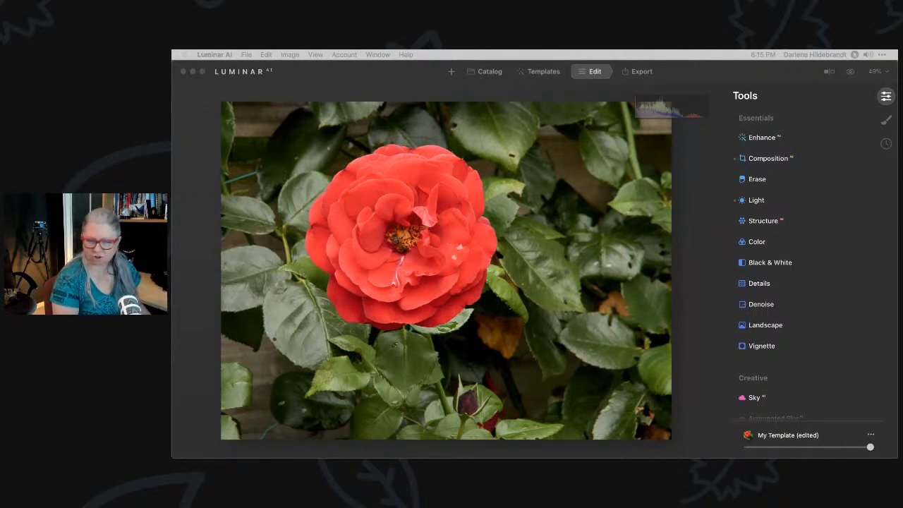
Inspect the Vignette tool's advanced settings, then switch to the Templates browser
left_click(685, 259)
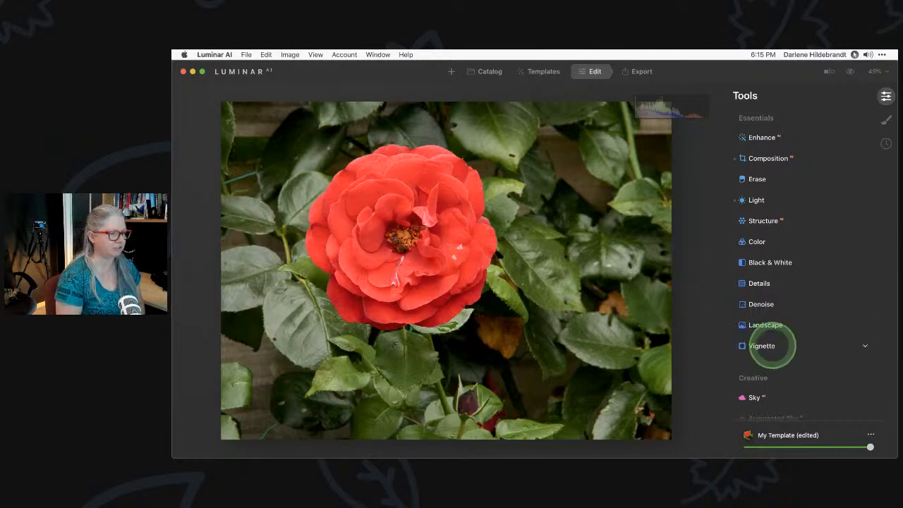
left_click(762, 345)
scroll(769, 346, "down", 4)
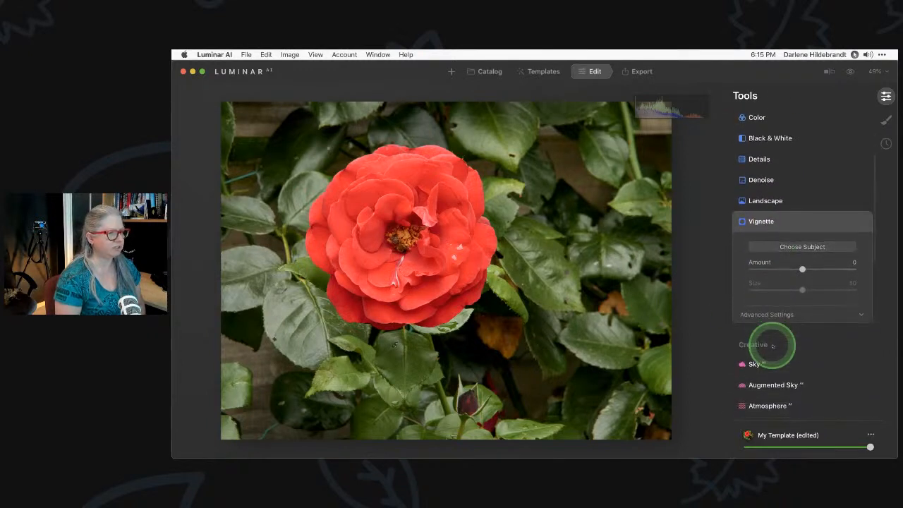
left_click(755, 312)
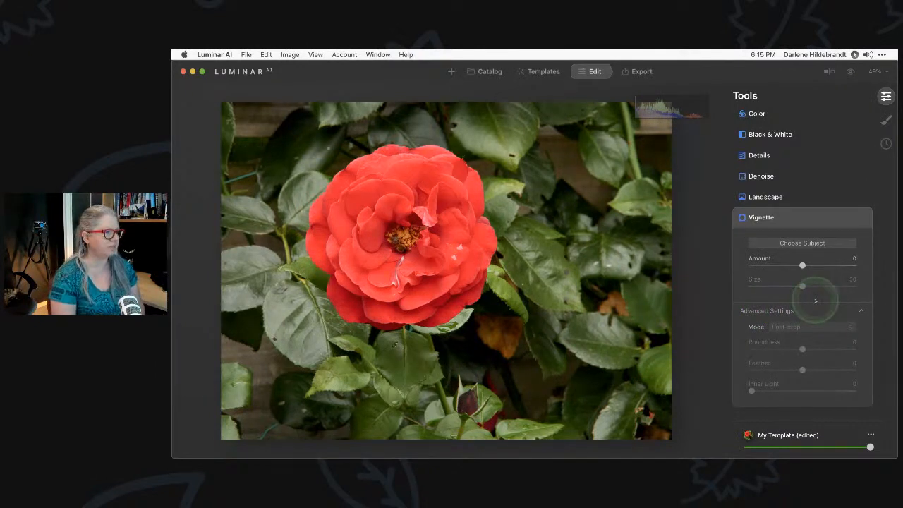
left_click(805, 218)
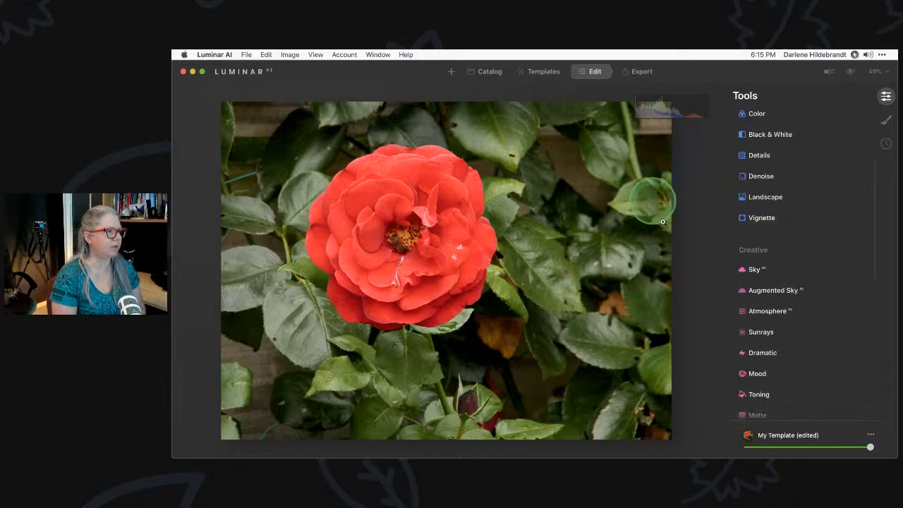
left_click(541, 73)
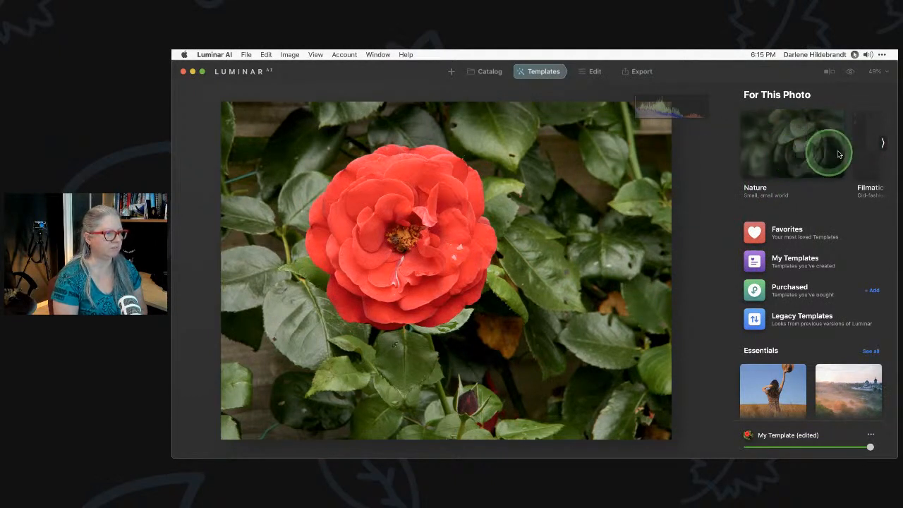
Browse the suggested template collections and open the Nature collection
left_click(881, 143)
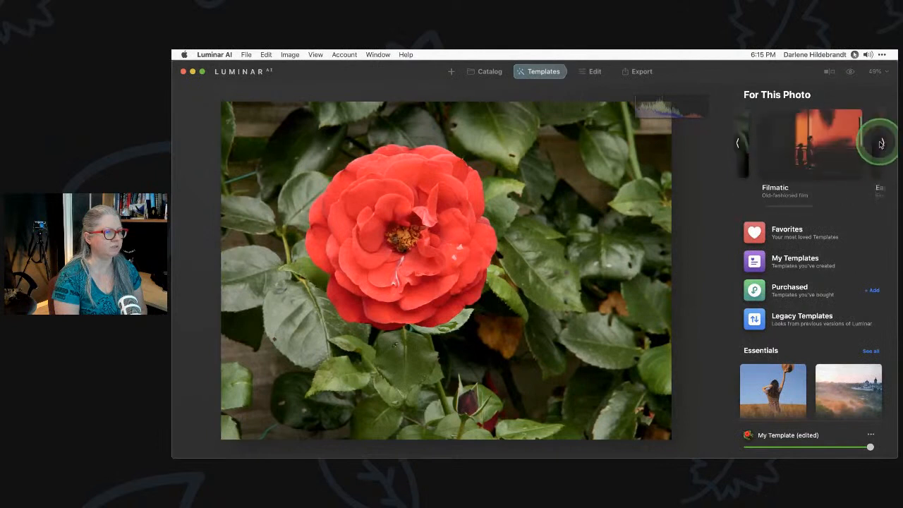
left_click(882, 143)
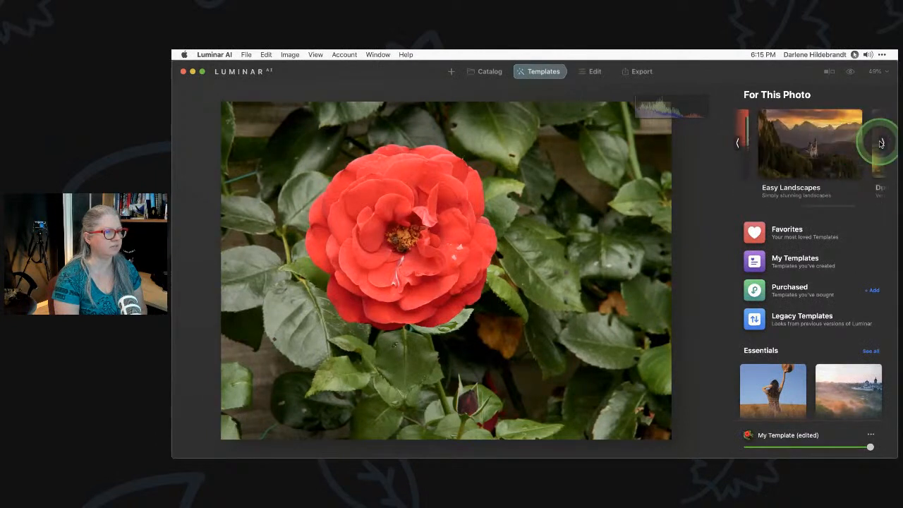
left_click(735, 143)
left_click(734, 143)
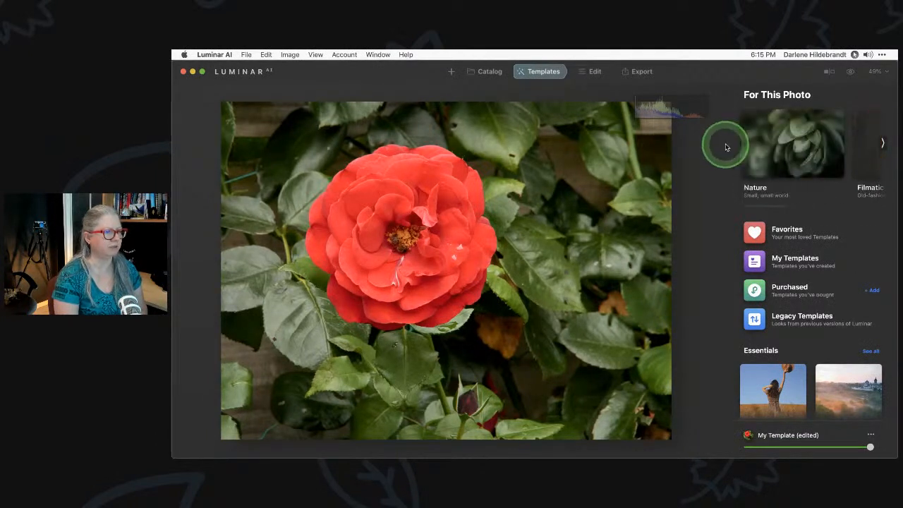
left_click(809, 150)
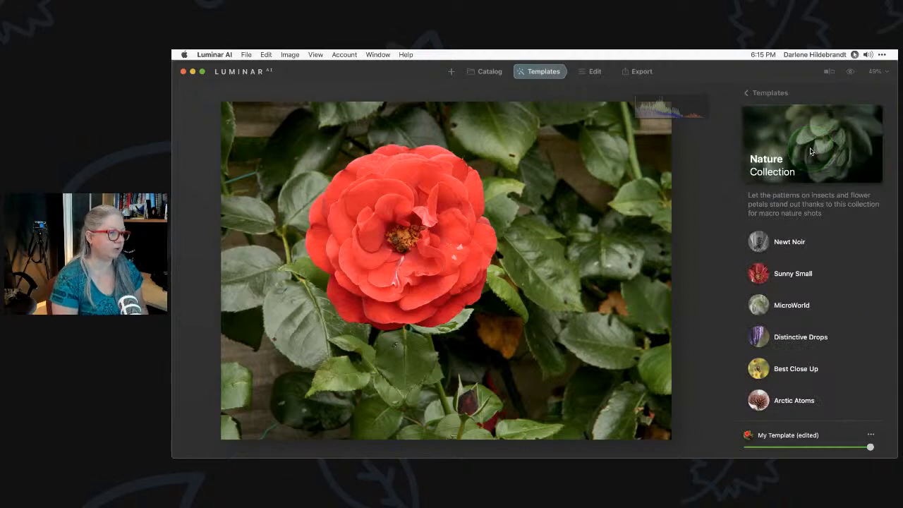
Try Newt Noir, MicroWorld, Distinctive Drops and Best Close Up, then keep Arctic Atoms
left_click(786, 246)
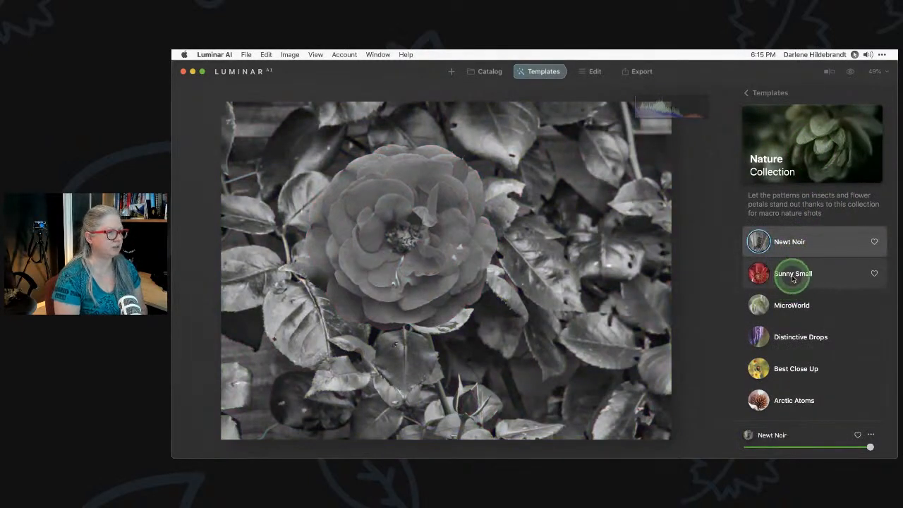
left_click(790, 308)
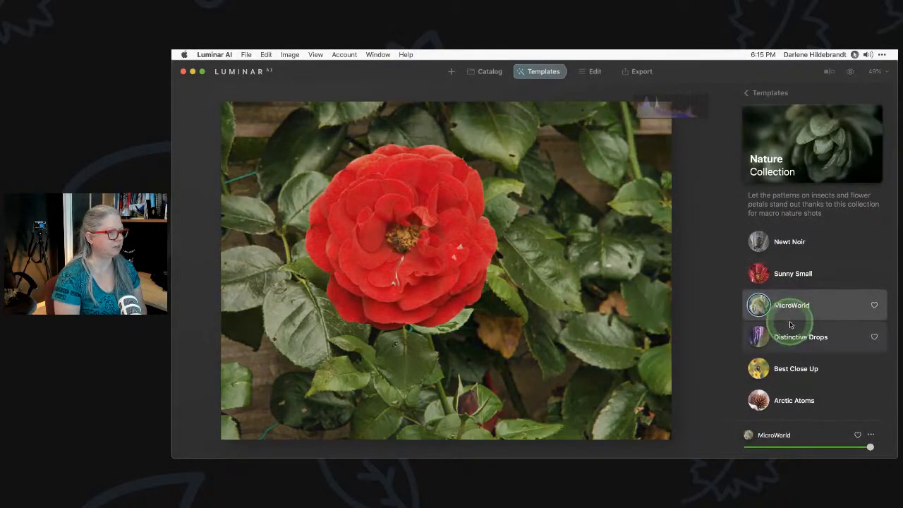
left_click(790, 337)
left_click(789, 369)
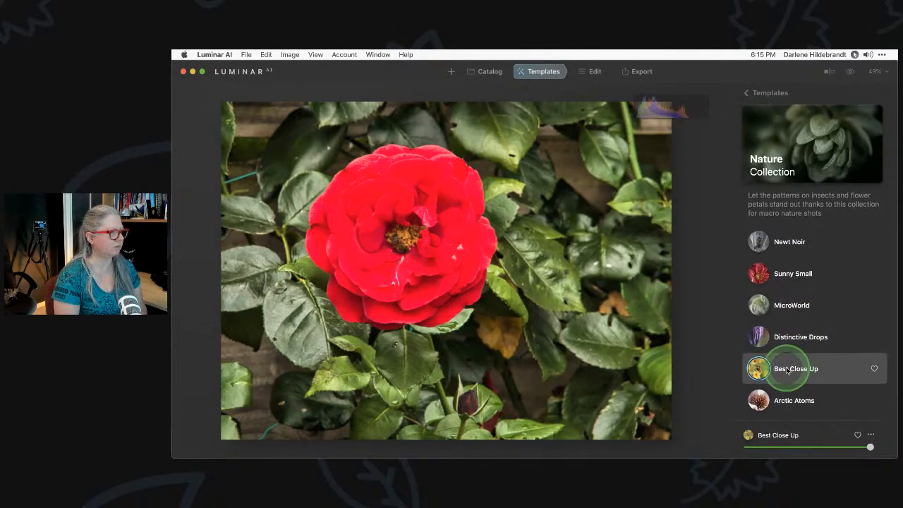
left_click(783, 400)
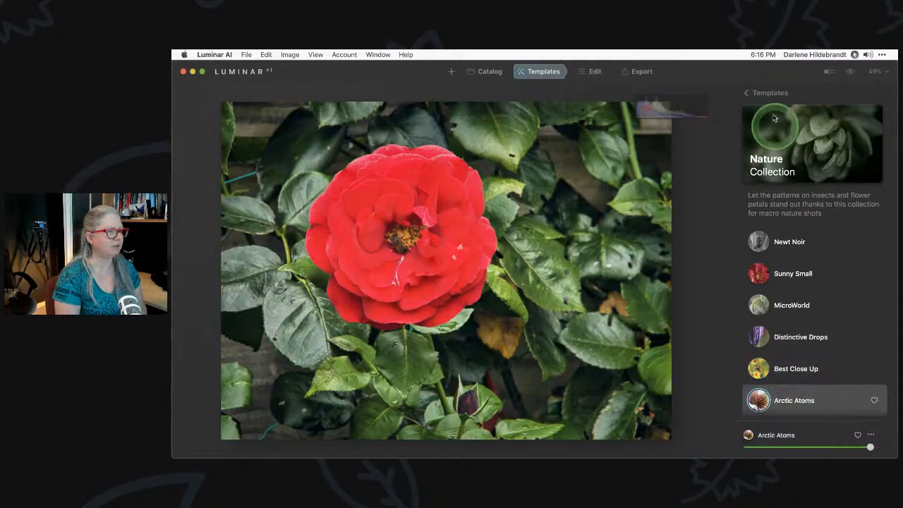
left_click(755, 93)
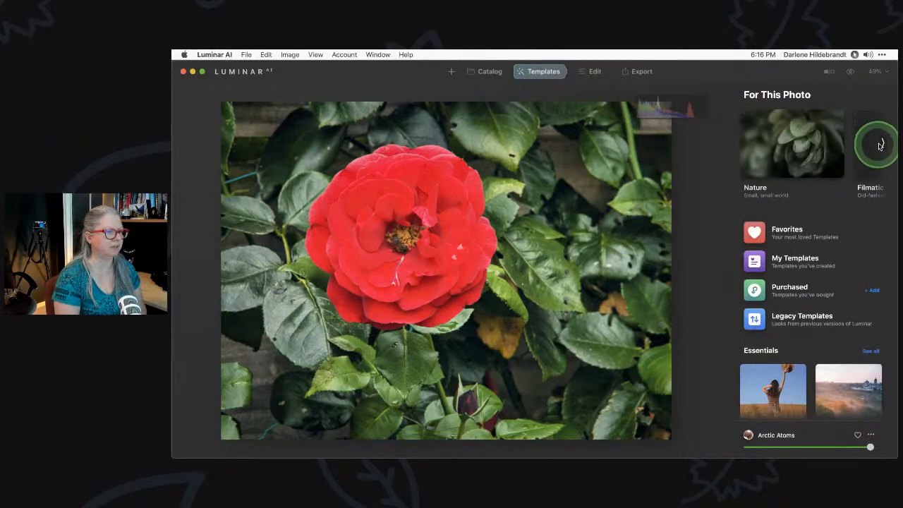
Apply Filmatic's Quirky Moe template and compare it against the original photo
left_click(880, 145)
left_click(798, 135)
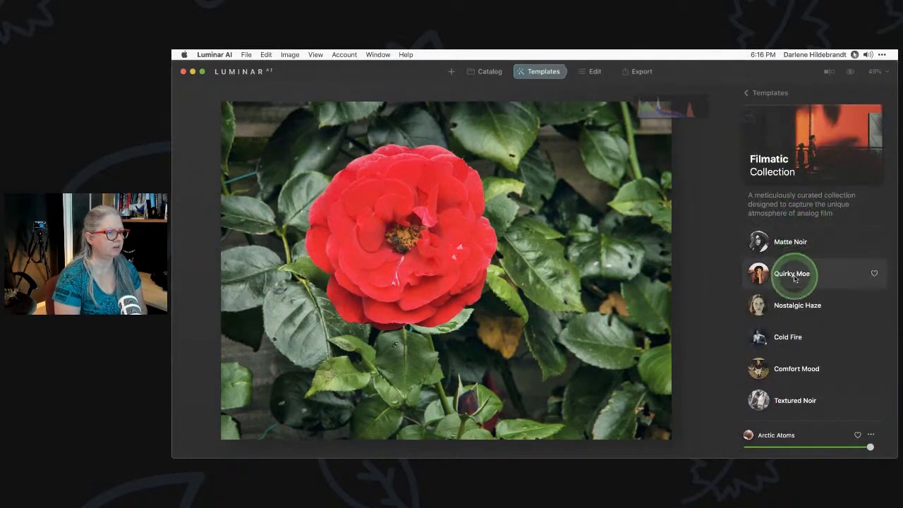
left_click(796, 278)
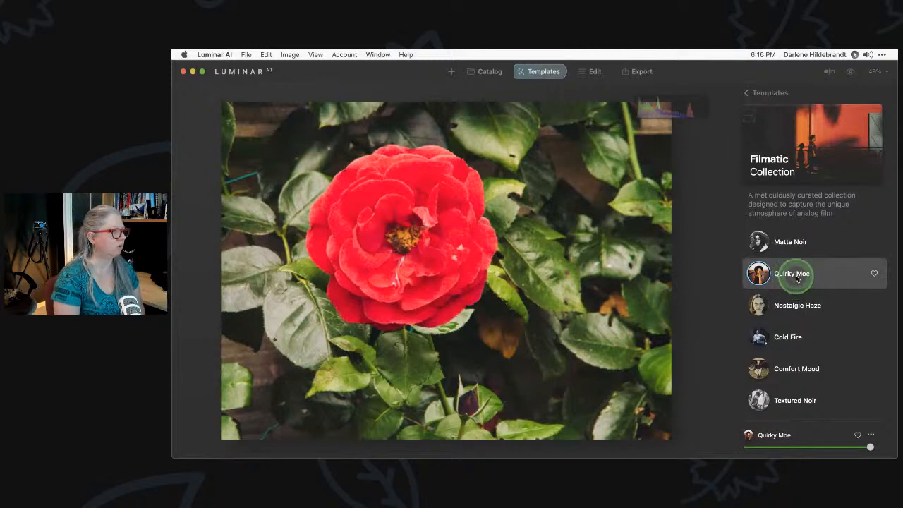
left_click(797, 279)
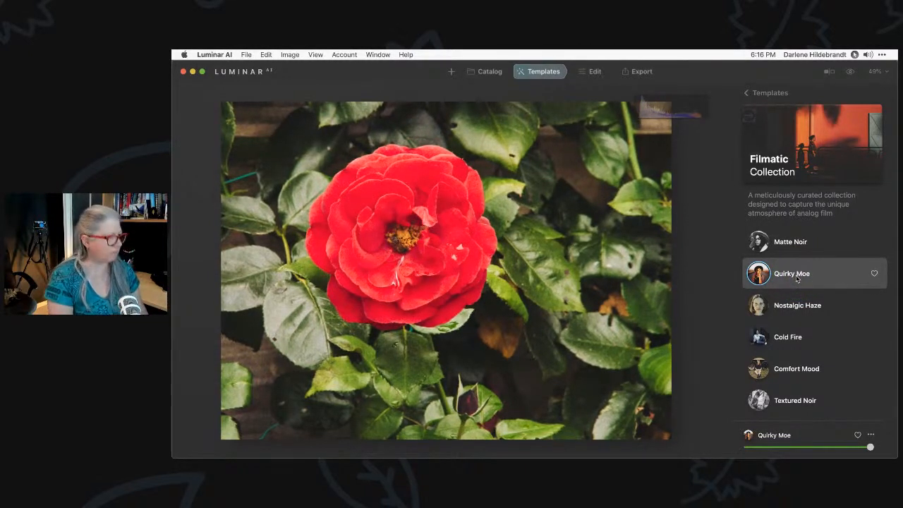
key("backslash")
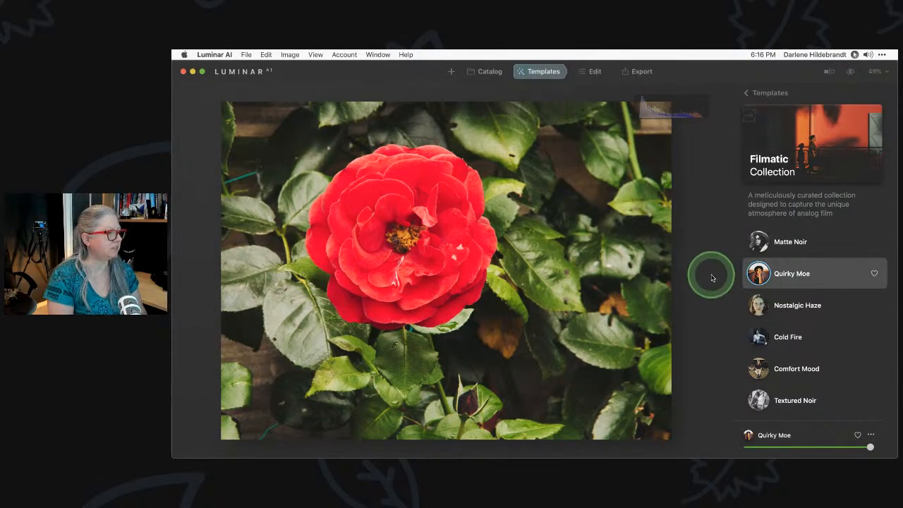
key("backslash")
key("backslash")
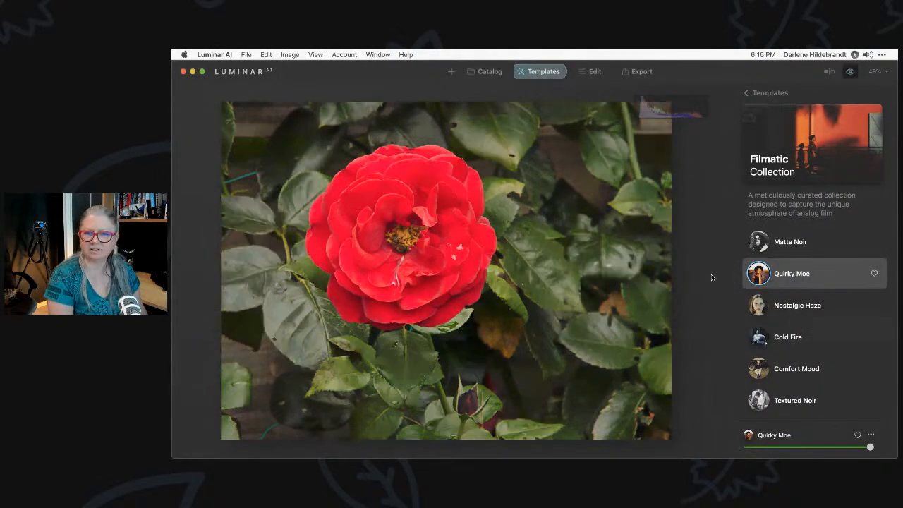
key("backslash")
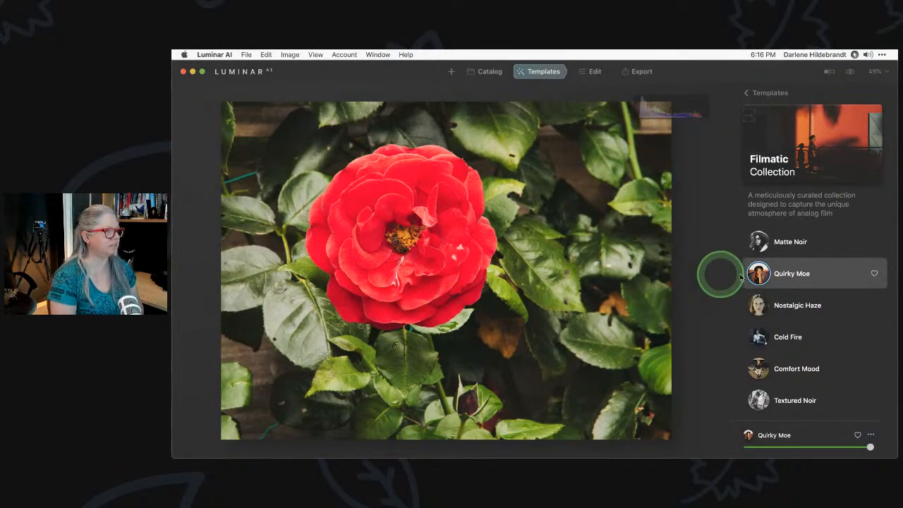
Try Nostalgic Haze, then settle on the Comfort Mood template
left_click(790, 305)
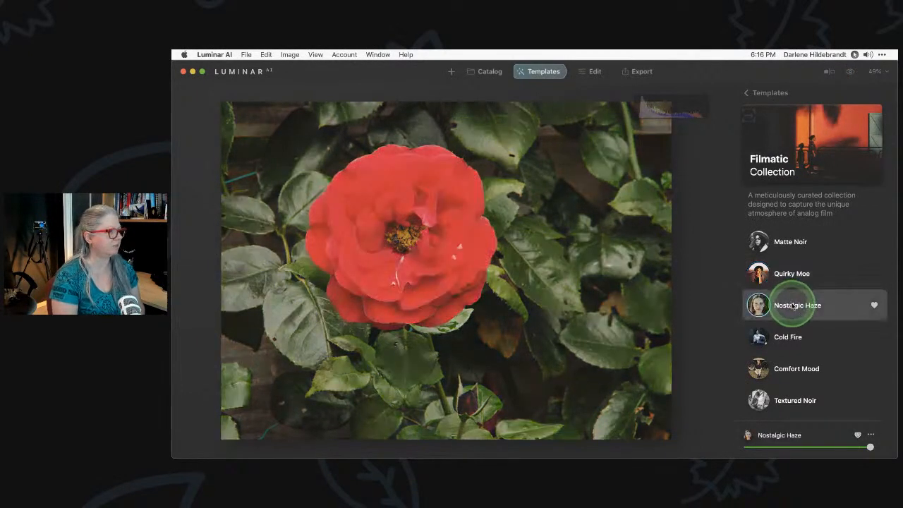
left_click(789, 368)
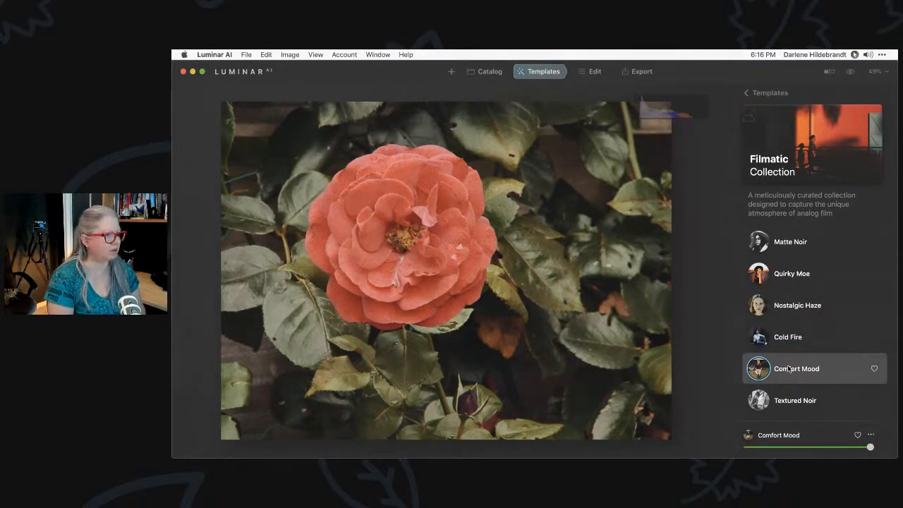
left_click(790, 385)
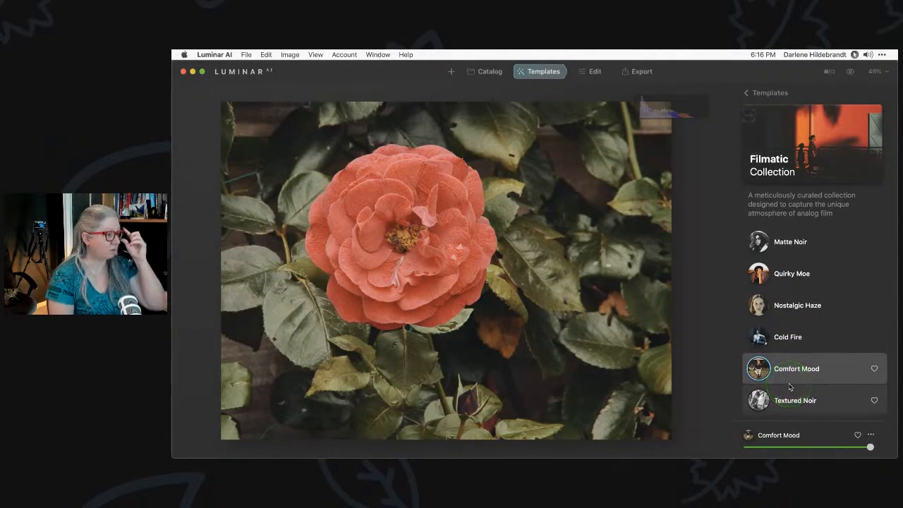
left_click(791, 372)
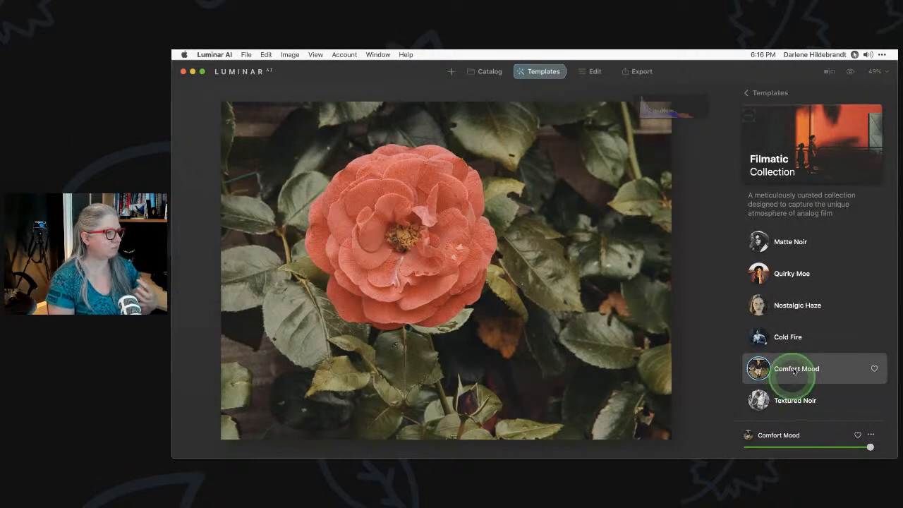
left_click(766, 91)
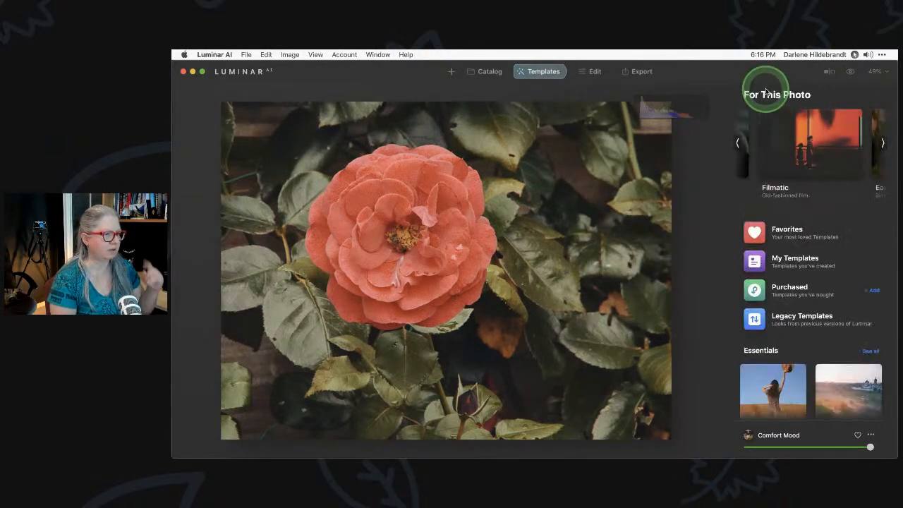
Try the Easy Landscapes templates: Long Exposure, Sunset, Clean Light, Noirscape, Forest Stream, Snowfall
left_click(882, 143)
left_click(828, 141)
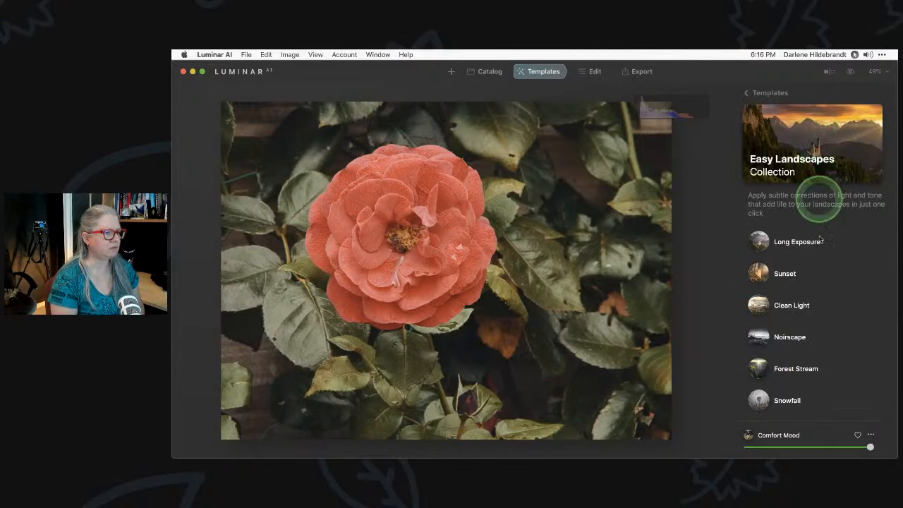
left_click(797, 242)
left_click(793, 276)
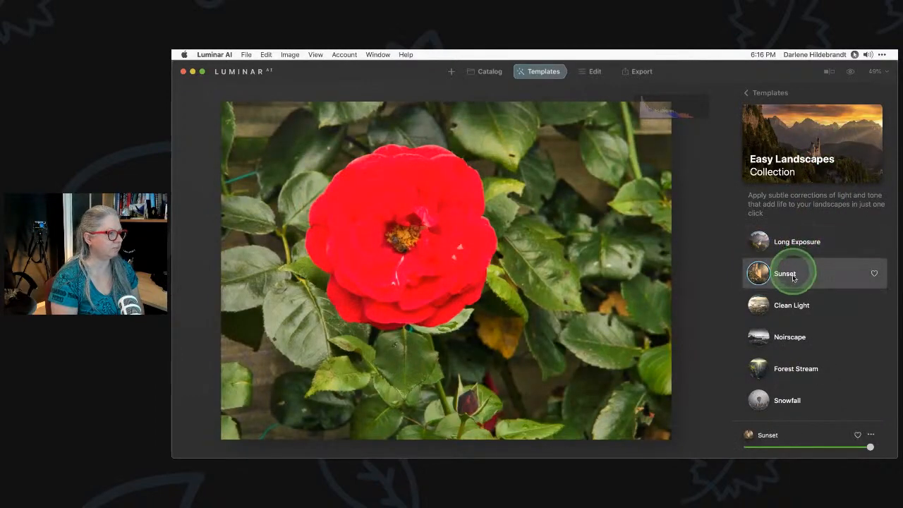
left_click(789, 306)
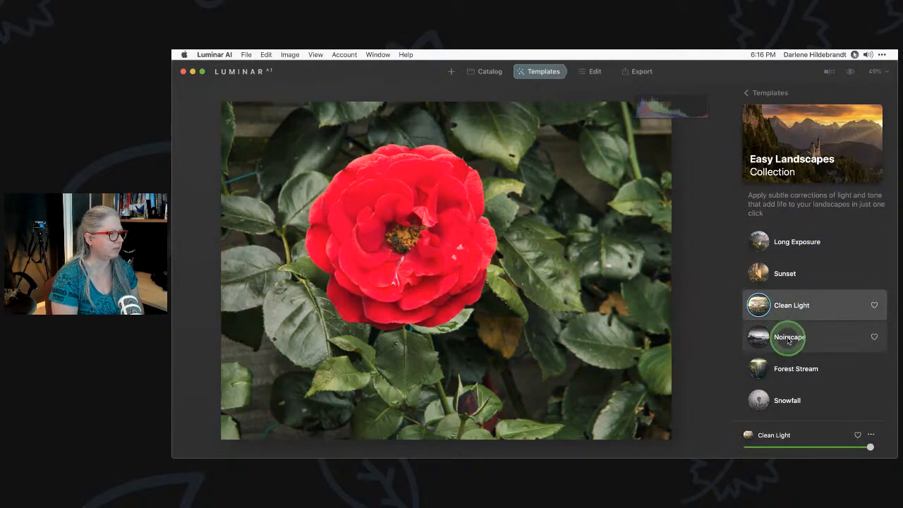
left_click(789, 338)
left_click(789, 365)
left_click(794, 399)
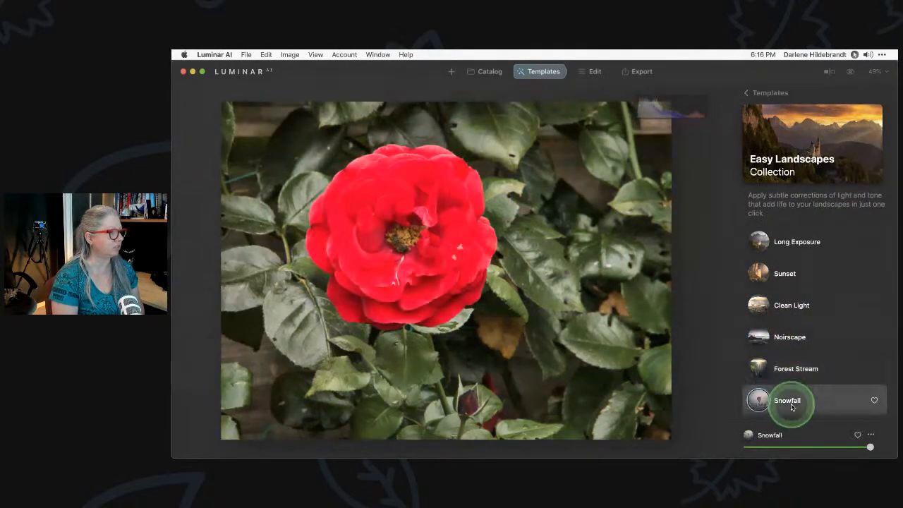
left_click(765, 89)
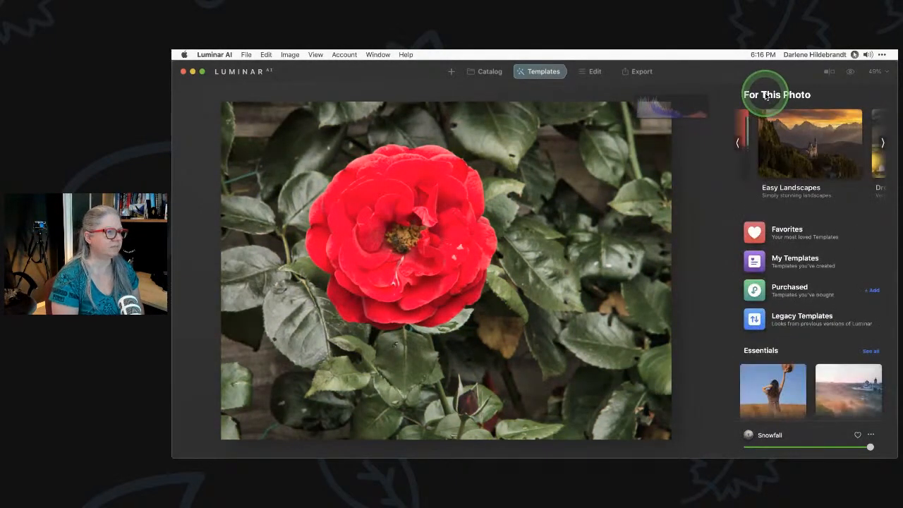
Apply the Shanghai template from Favorites and open the Light tool in Edit
left_click(763, 238)
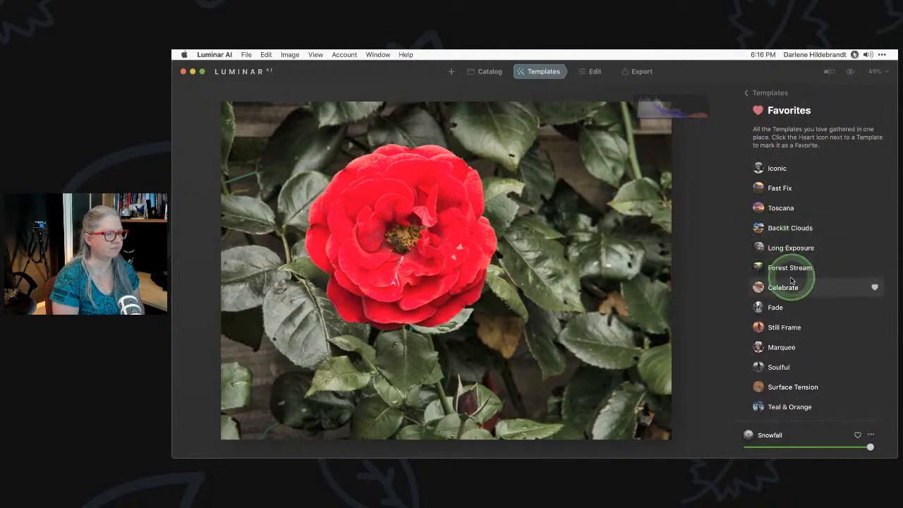
scroll(797, 282, "down", 1)
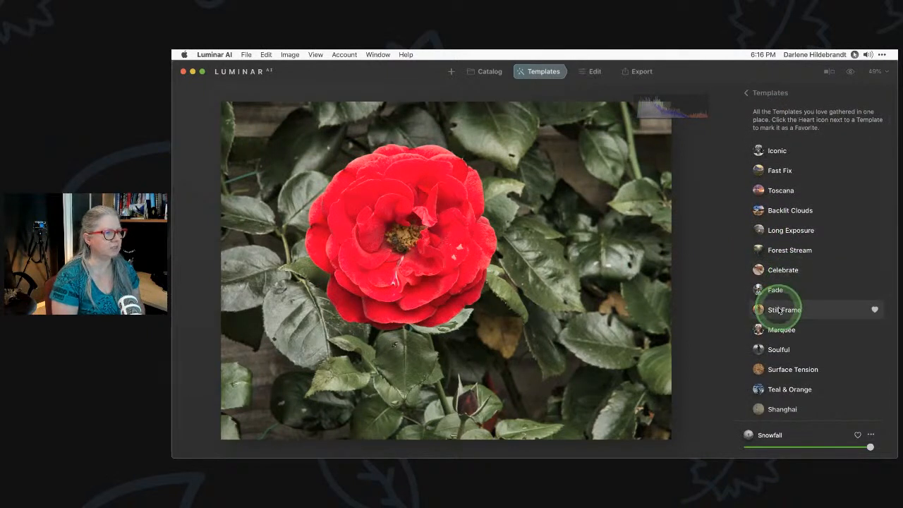
scroll(782, 308, "up", 1)
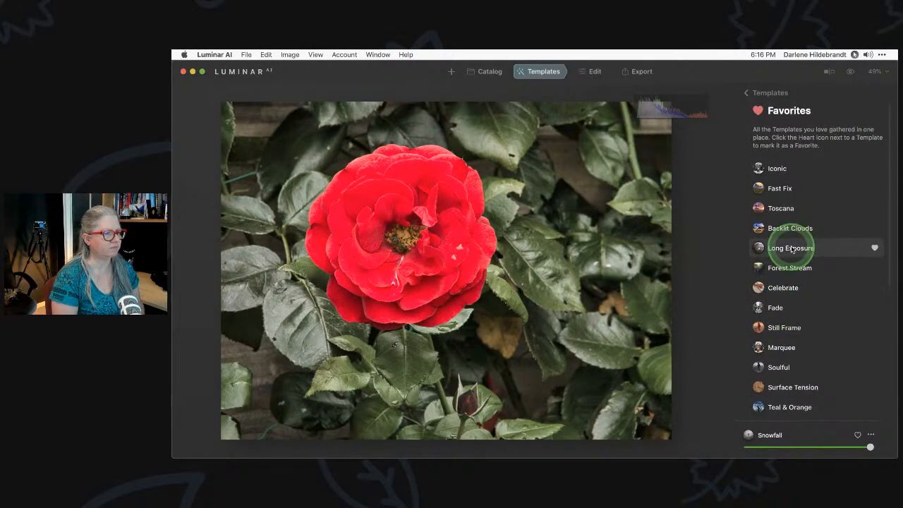
scroll(791, 249, "down", 3)
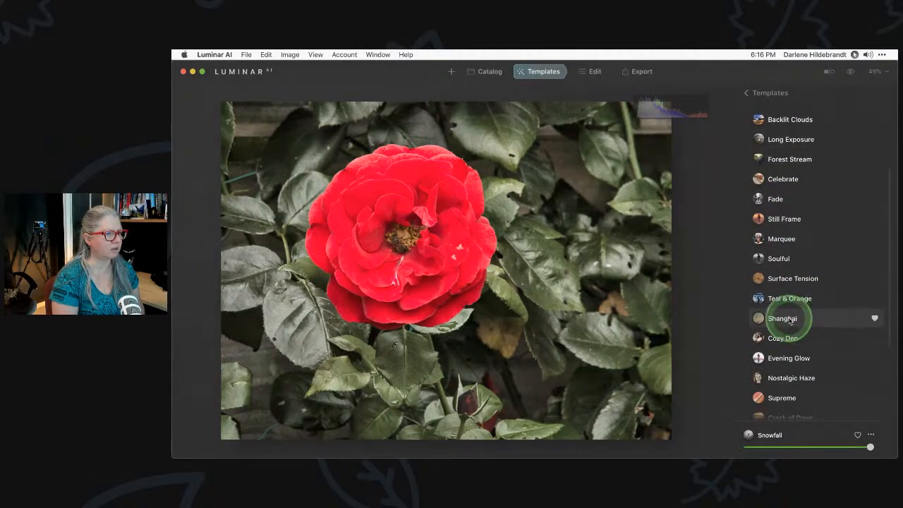
left_click(784, 319)
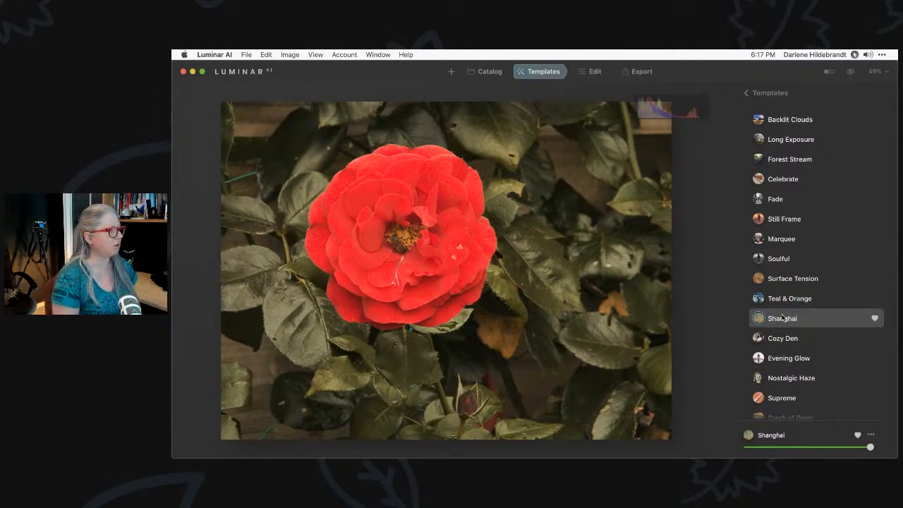
left_click(595, 71)
scroll(808, 247, "up", 5)
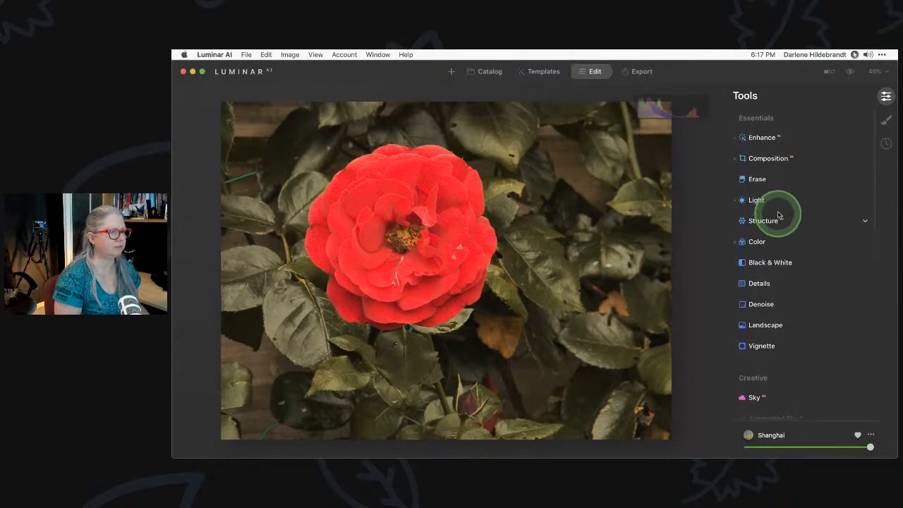
left_click(773, 199)
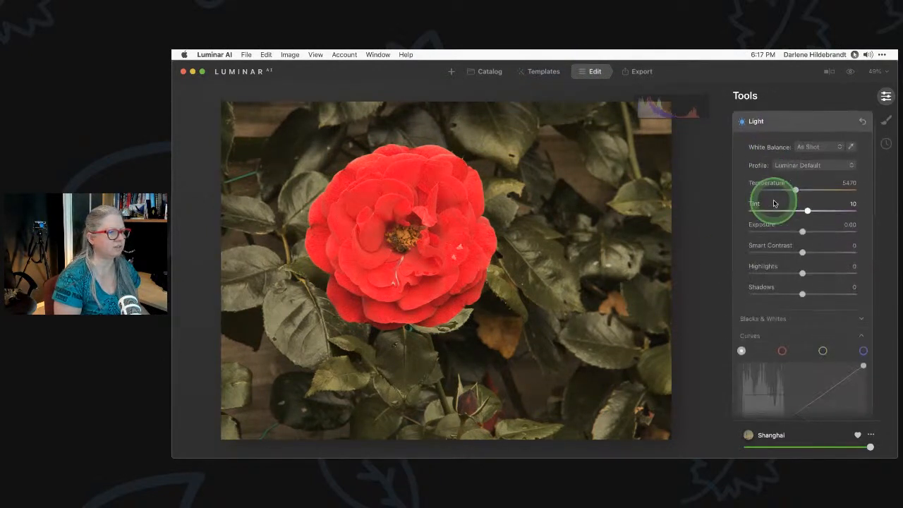
Change the Light profile from Luminar Default to Camera Natural
left_click(812, 162)
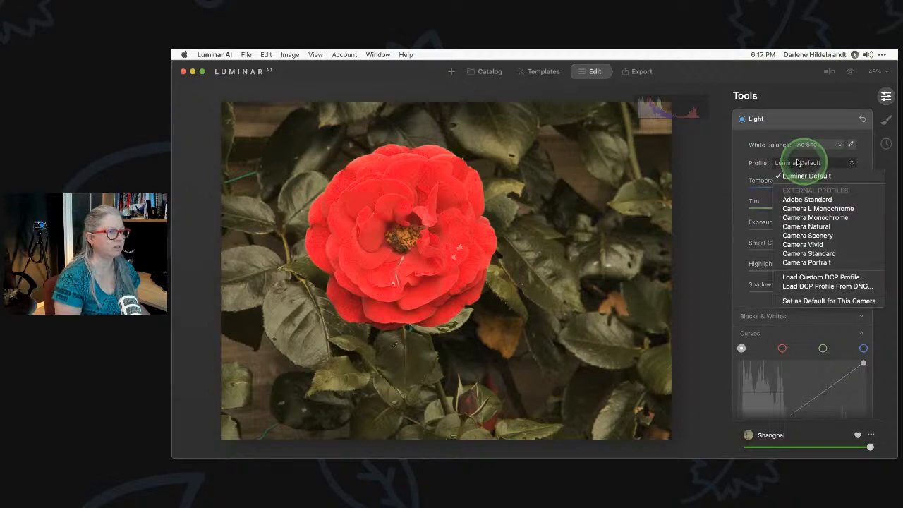
left_click(797, 226)
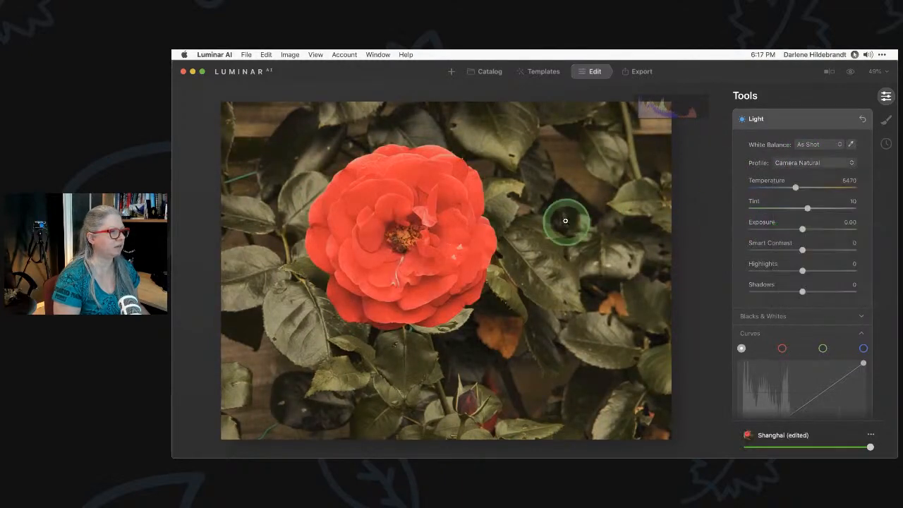
left_click(786, 122)
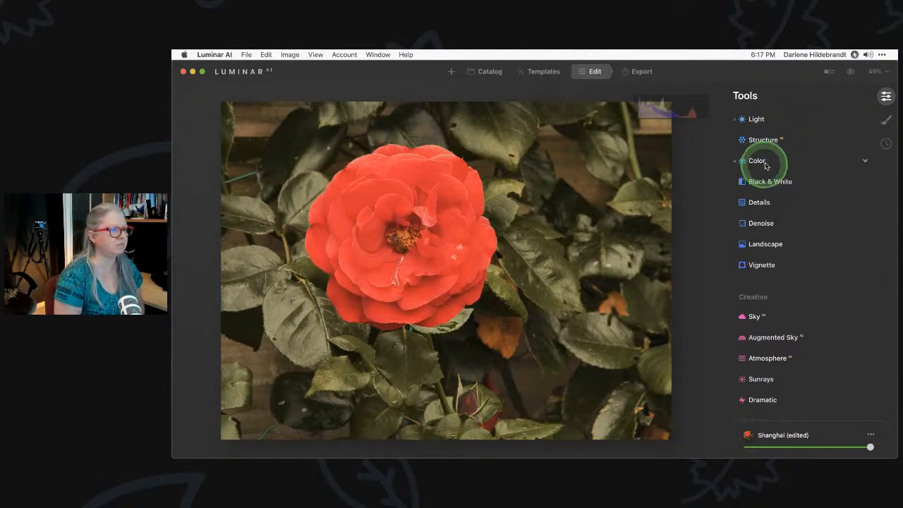
Pull the Curves white point slightly left in the Light tool to lift highlights
scroll(769, 137, "up", 1)
left_click(772, 120)
scroll(779, 211, "down", 5)
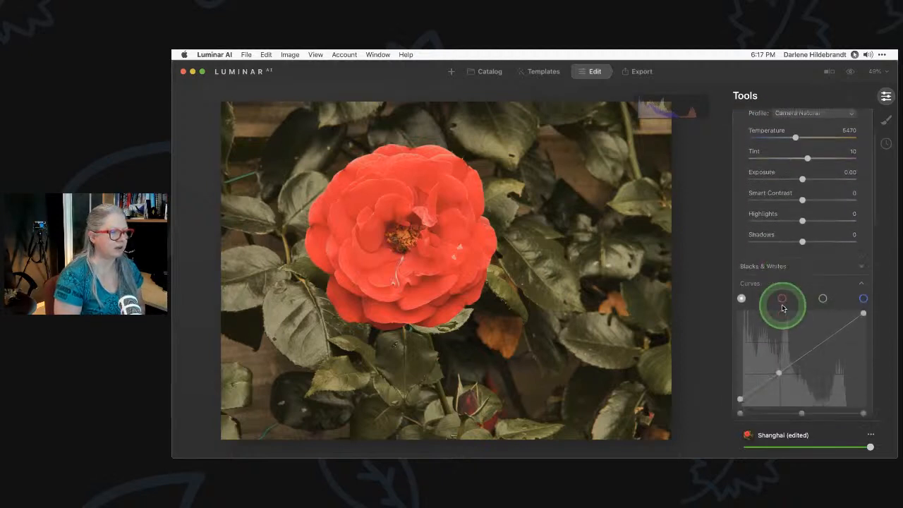
left_click(781, 303)
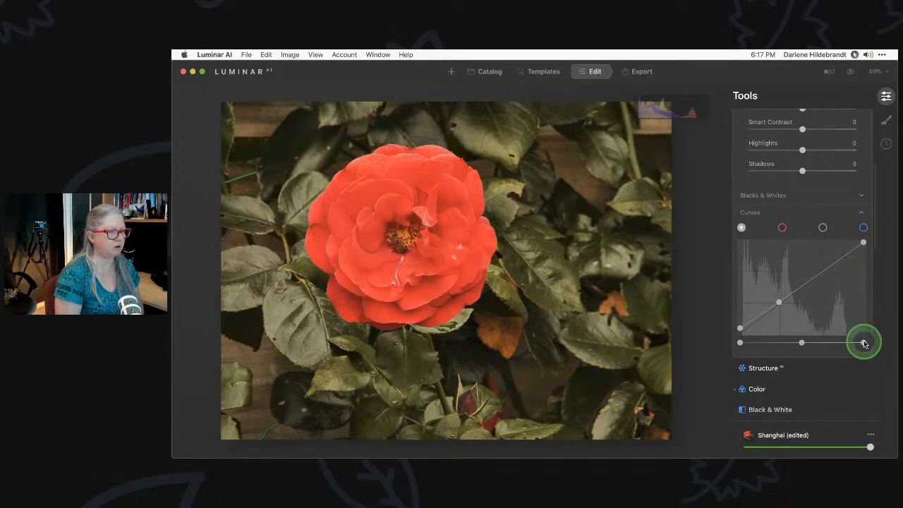
left_click_drag(861, 343, 853, 343)
scroll(782, 194, "up", 8)
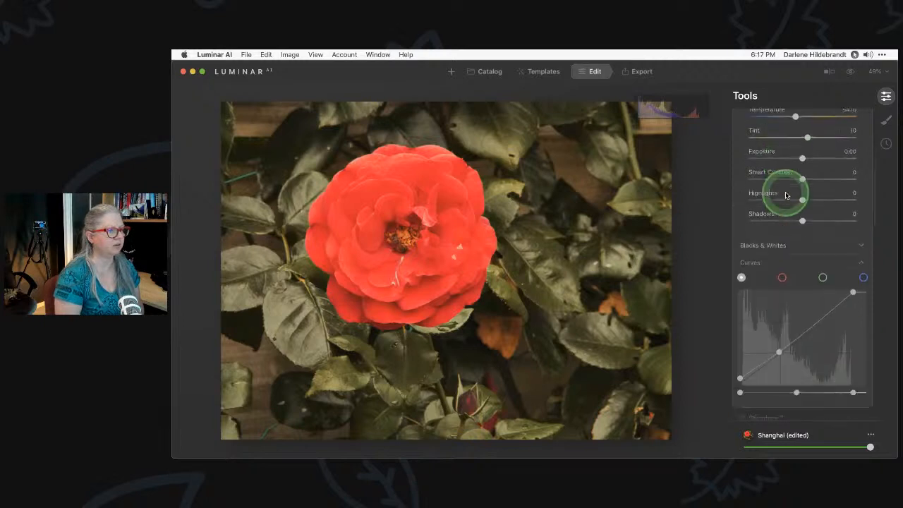
left_click(797, 178)
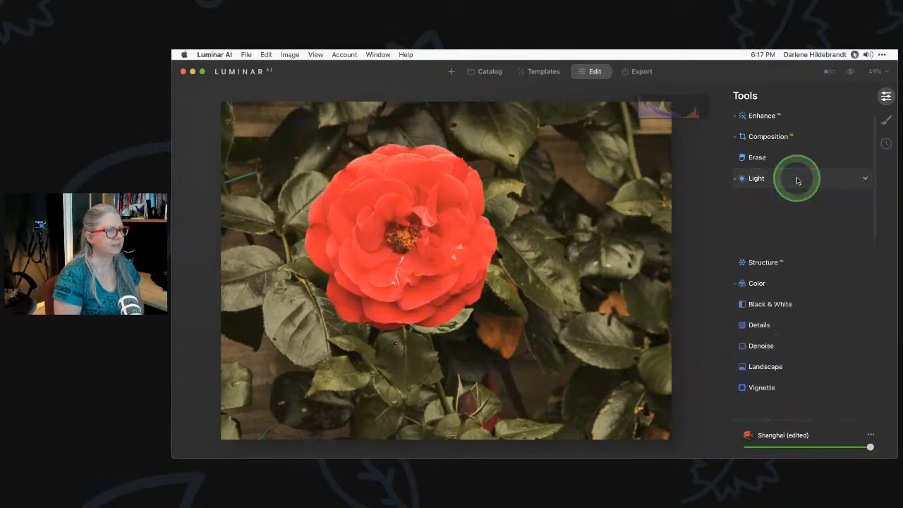
Compare Enhance AI on and off, then reset Accent and Sky Enhancer to 0
left_click(793, 118)
left_click(793, 120)
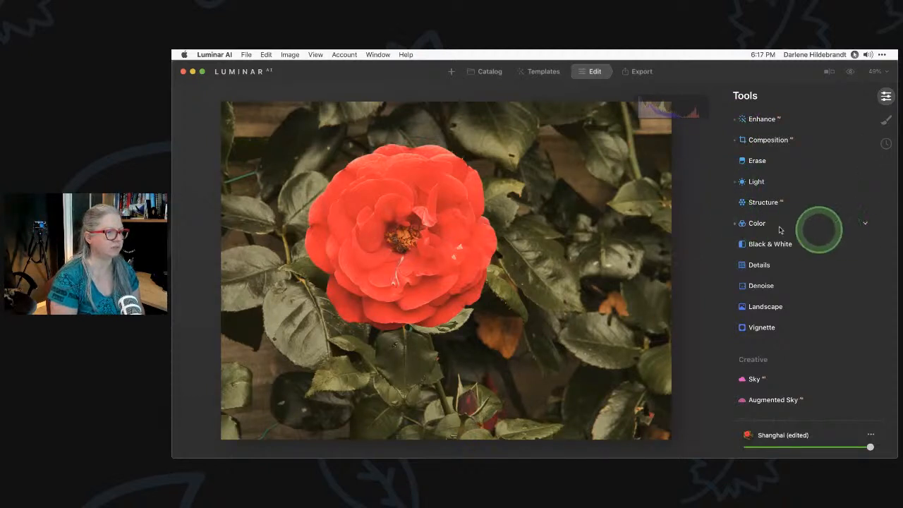
left_click(806, 123)
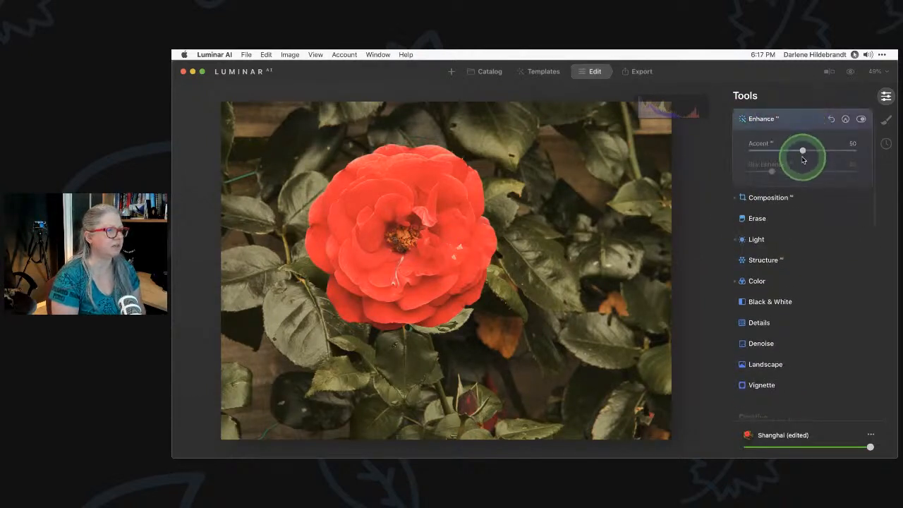
left_click(861, 119)
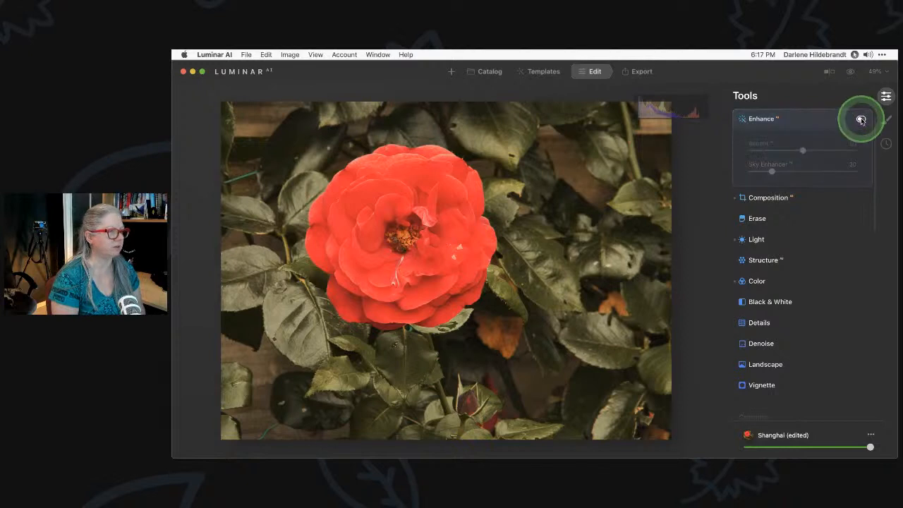
left_click(862, 120)
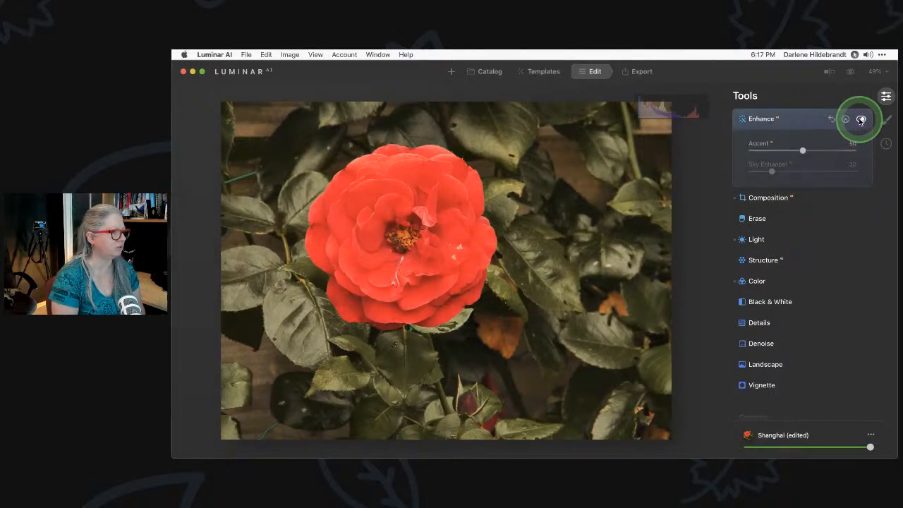
left_click(862, 120)
left_click(862, 119)
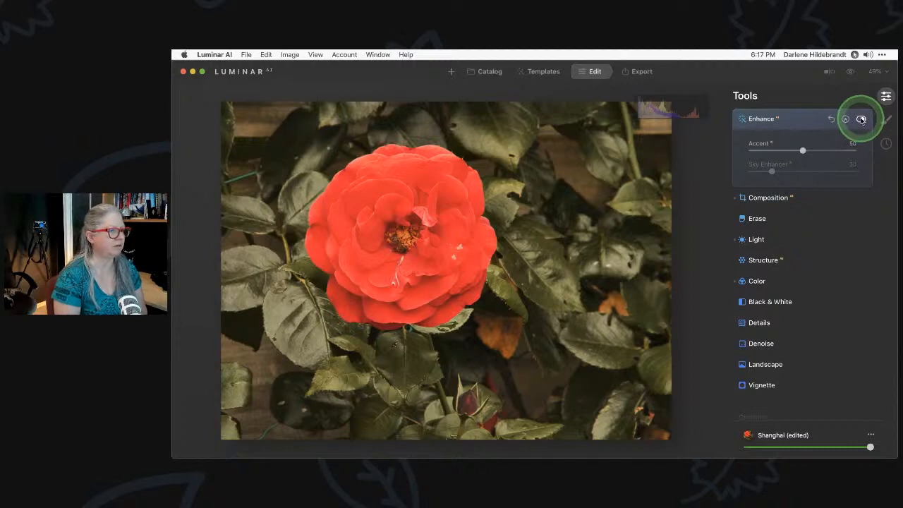
left_click(831, 119)
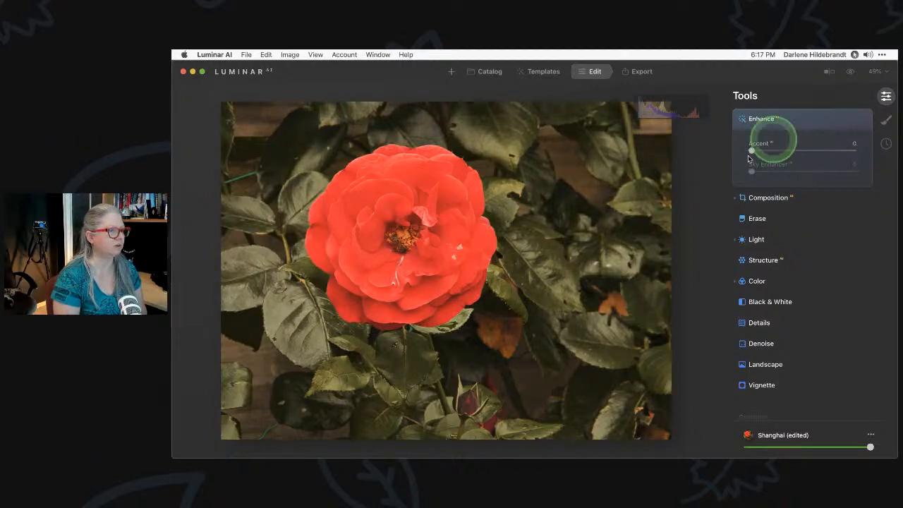
left_click(790, 119)
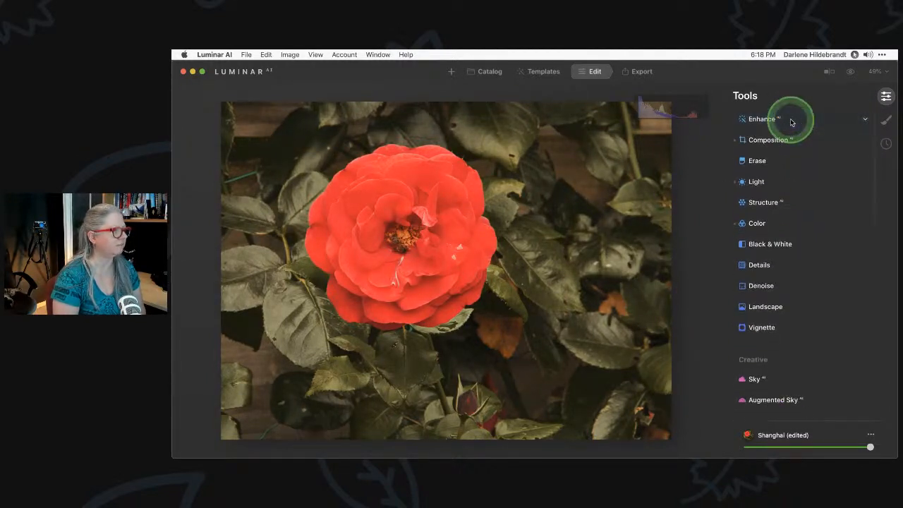
Show the Color tool's HSL controls and lower the Red saturation slightly
left_click(756, 223)
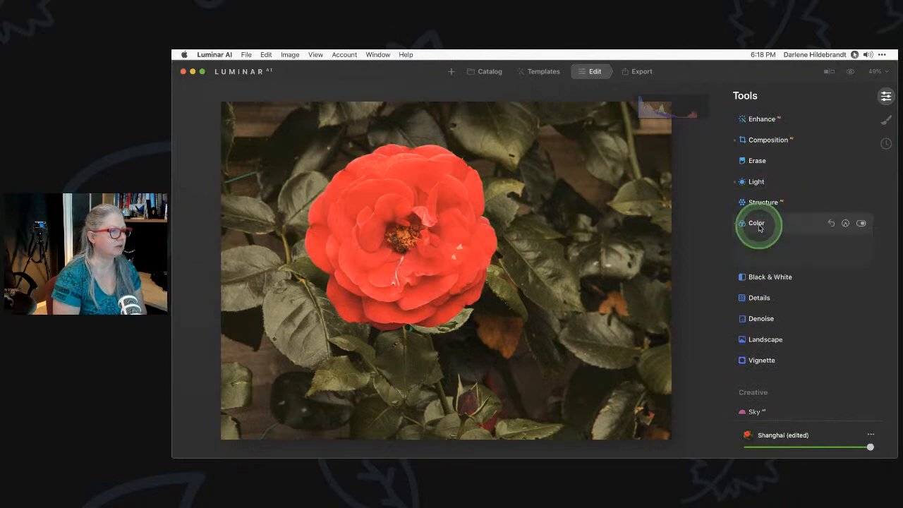
left_click(861, 223)
left_click(861, 223)
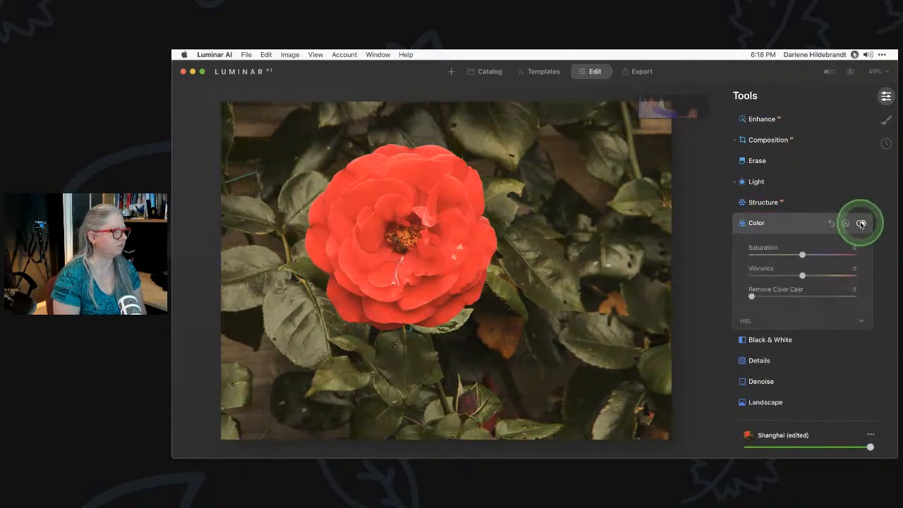
left_click(782, 320)
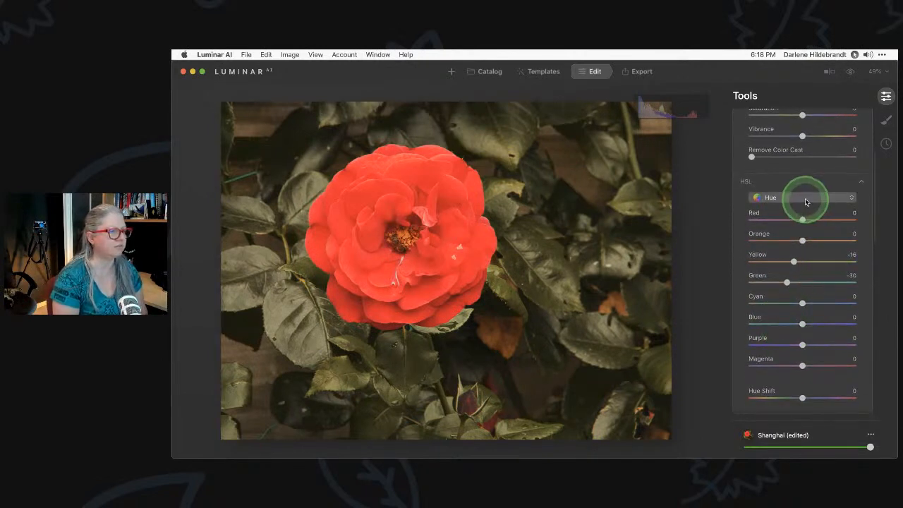
left_click(805, 199)
left_click(795, 215)
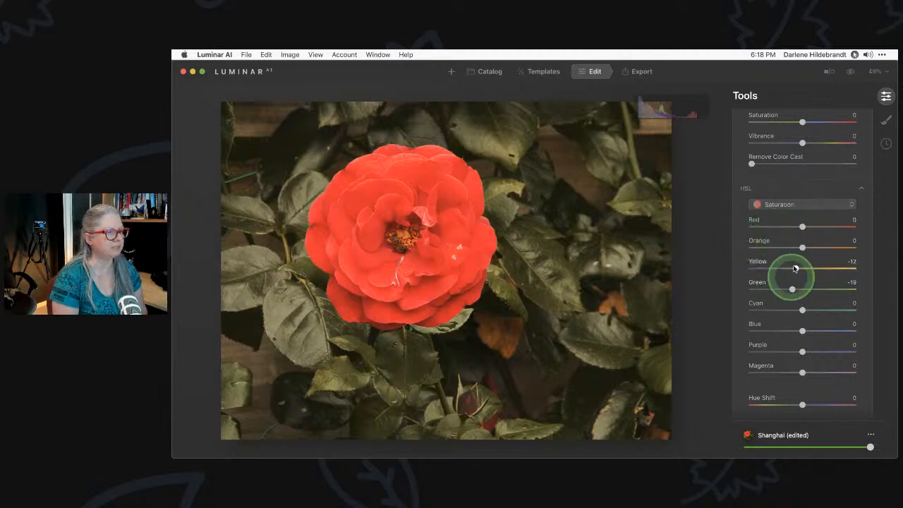
left_click_drag(802, 226, 880, 230)
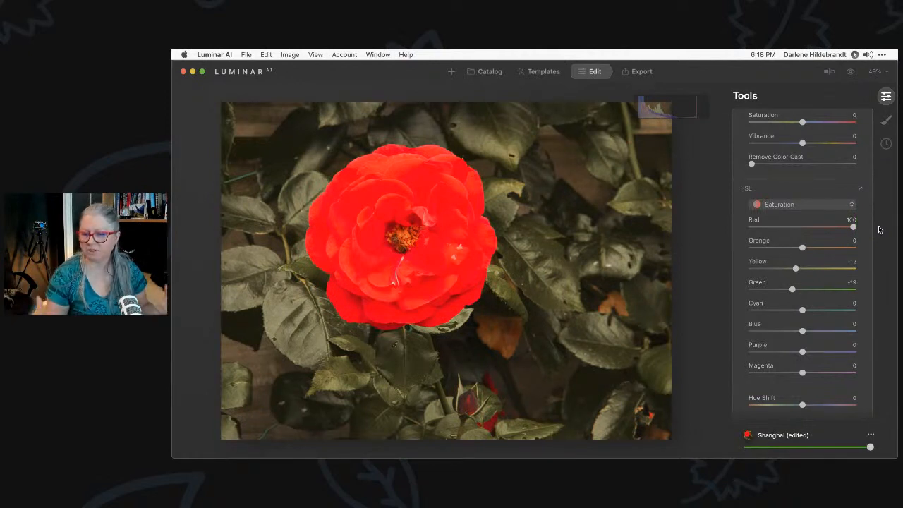
left_click_drag(853, 226, 796, 226)
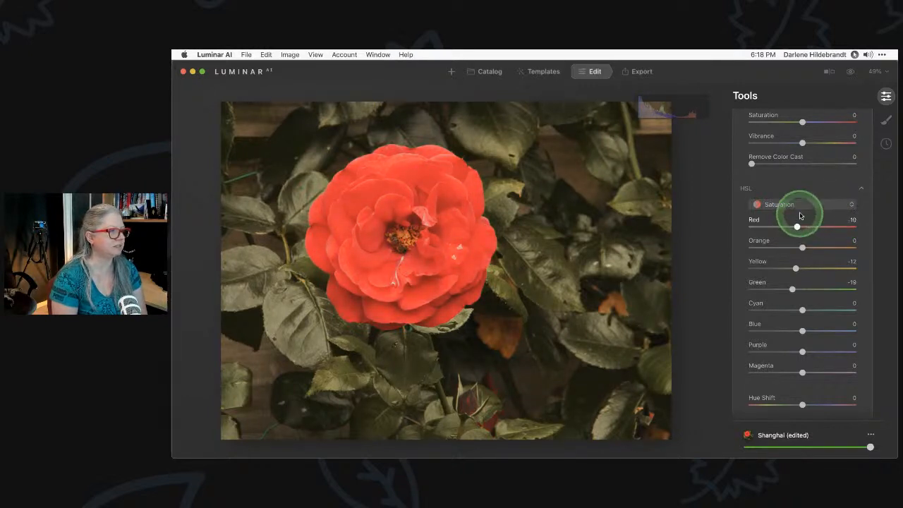
Darken the reds slightly with the HSL Luminance Red slider
left_click(800, 204)
left_click(796, 238)
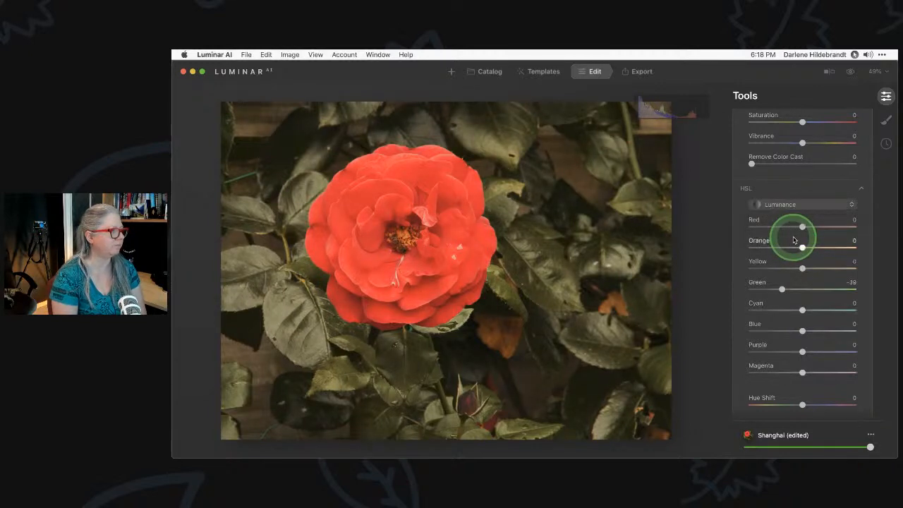
mouse_move(802, 228)
left_mouse_down()
mouse_move(784, 228)
mouse_move(831, 225)
mouse_move(780, 227)
mouse_move(791, 227)
left_mouse_up()
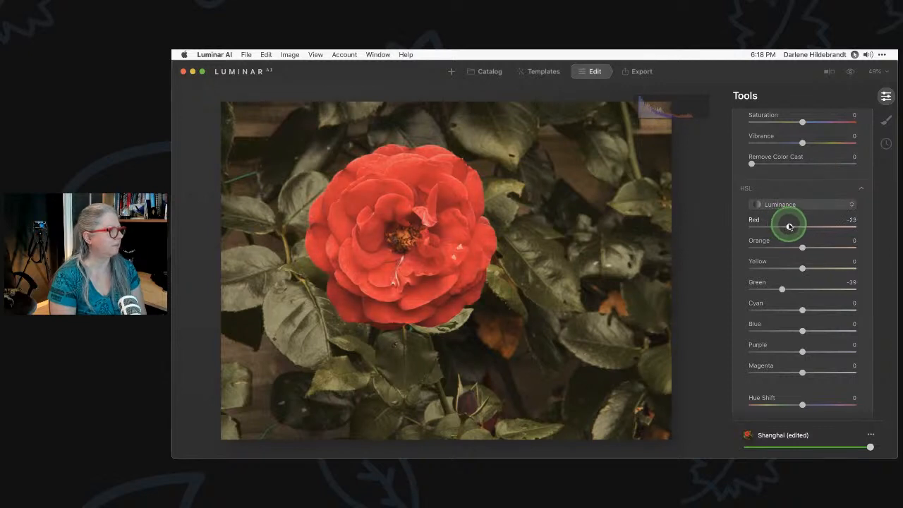
left_click(788, 204)
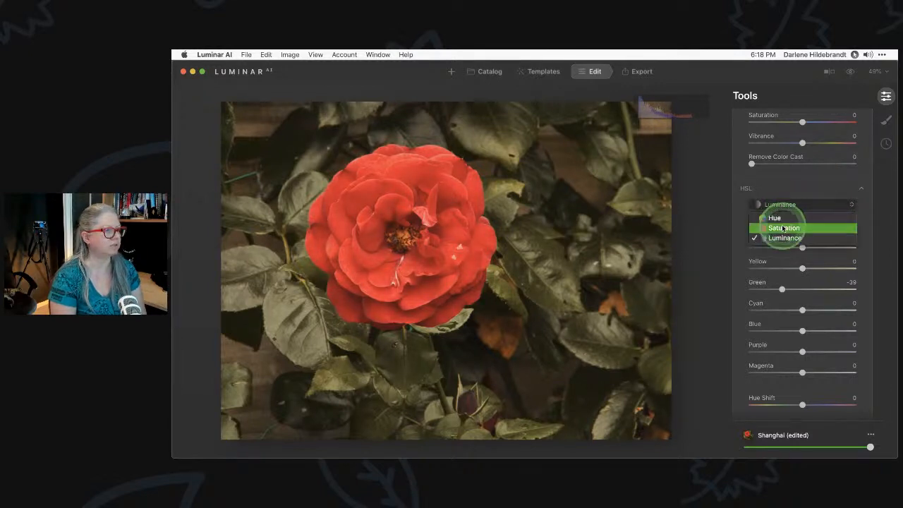
left_click(784, 228)
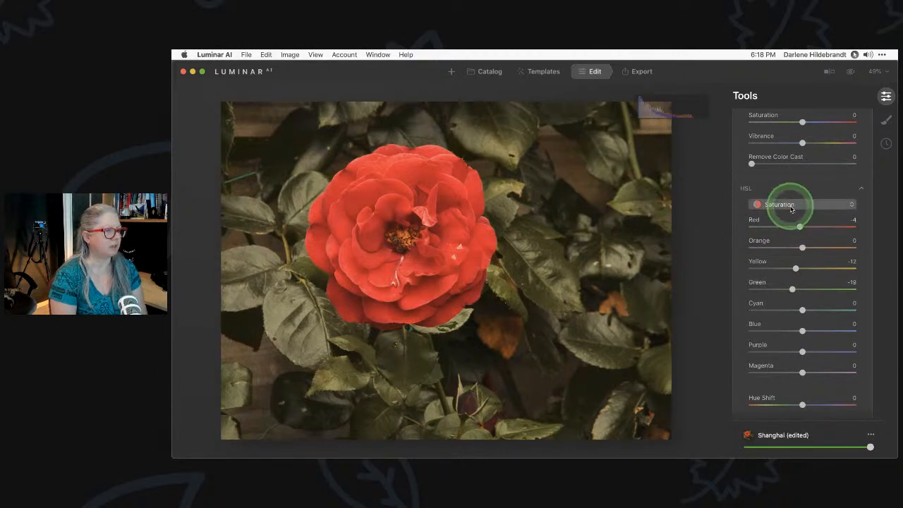
Test the HSL Red hue slider, then reset Hue Red to 0
left_click(789, 204)
left_click(789, 219)
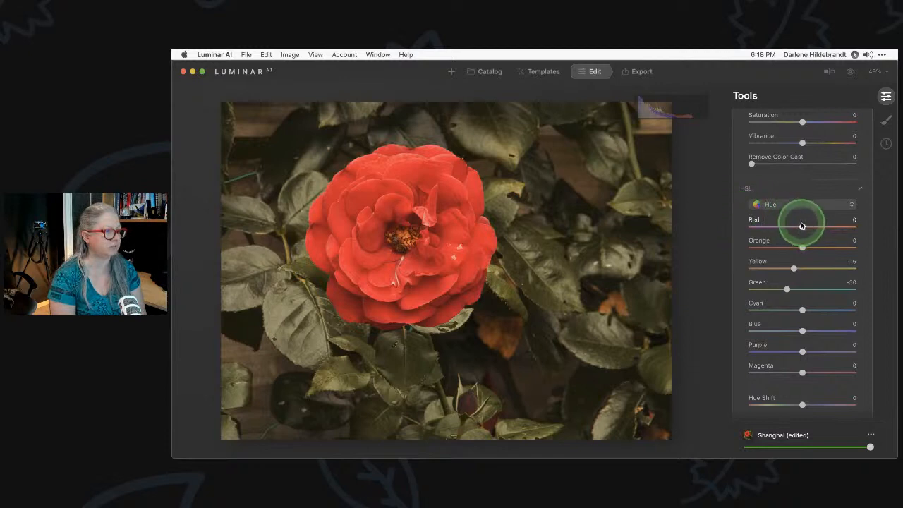
left_click_drag(806, 226, 718, 227)
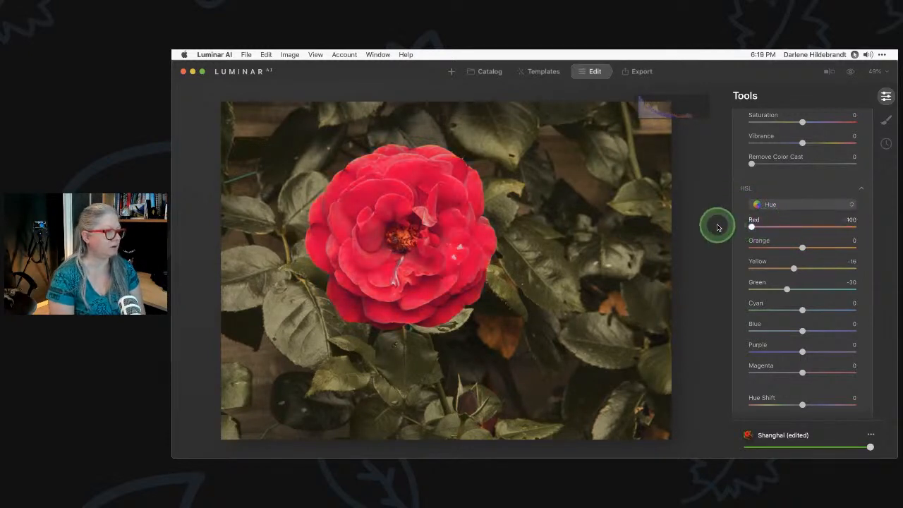
double_click(750, 227)
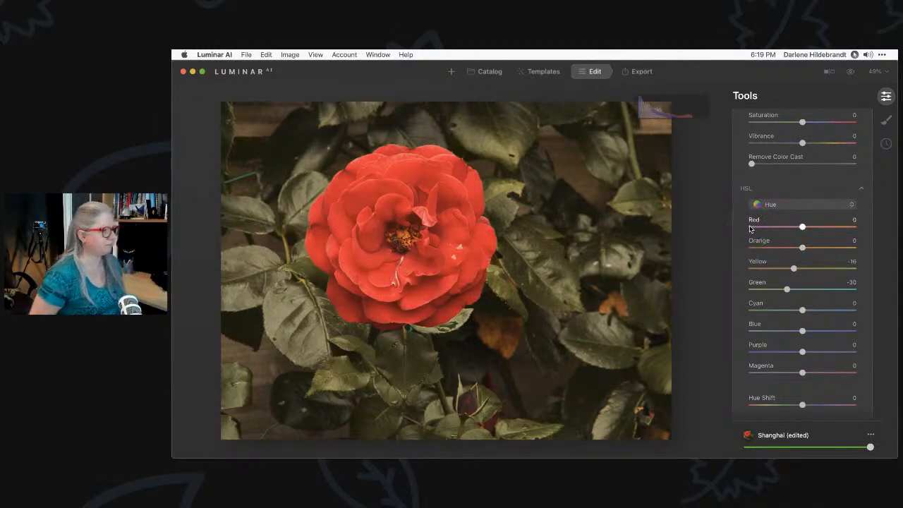
scroll(811, 256, "up", 5)
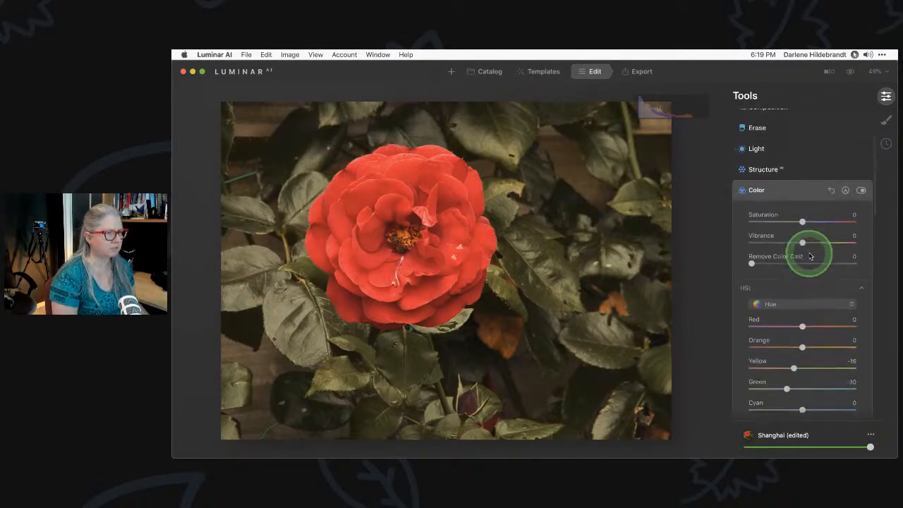
Compare the Color adjustments on and off, then expand the Vignette tool
left_click(861, 239)
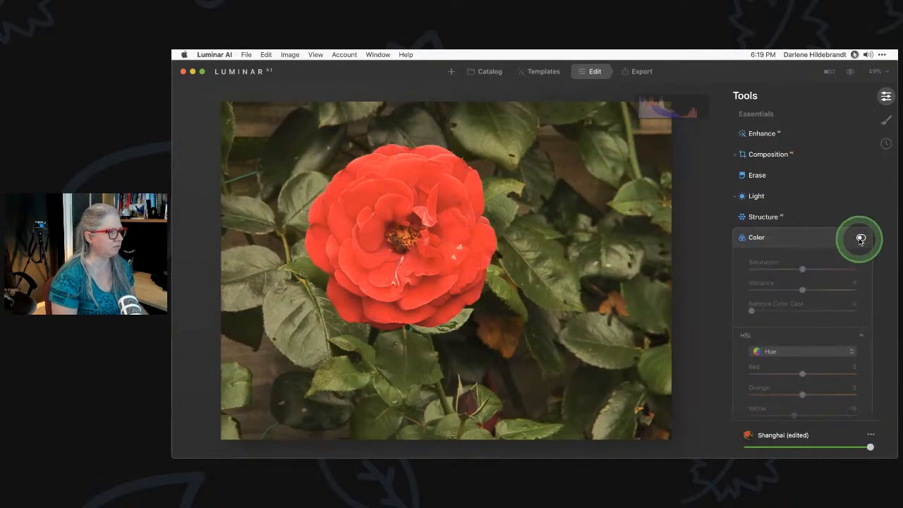
left_click(793, 236)
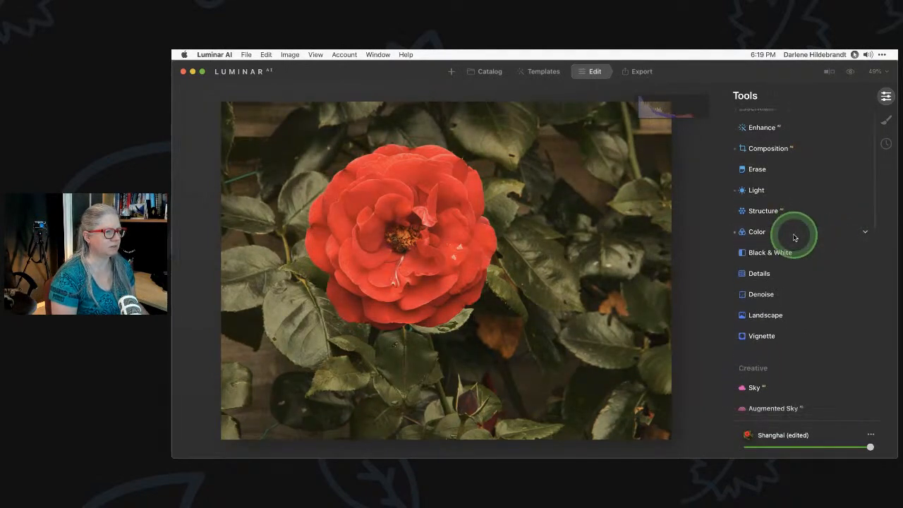
scroll(794, 238, "down", 5)
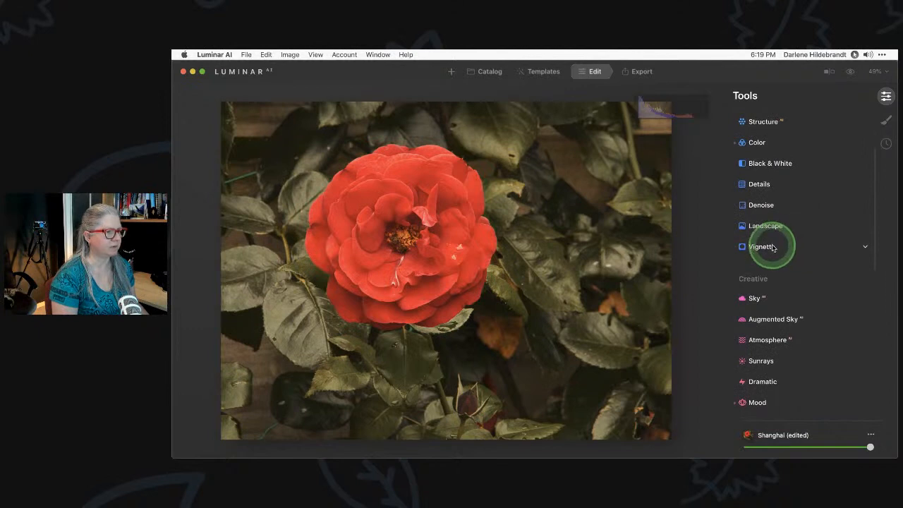
scroll(772, 244, "down", 2)
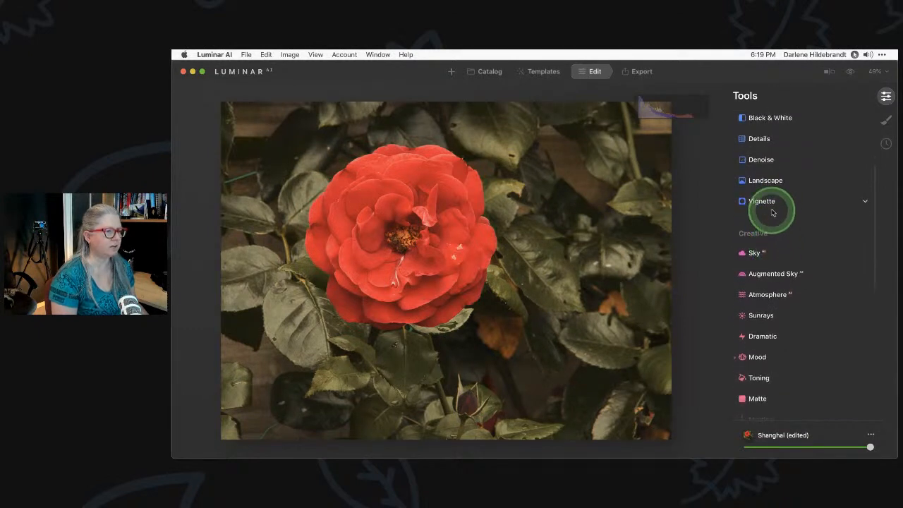
left_click(773, 204)
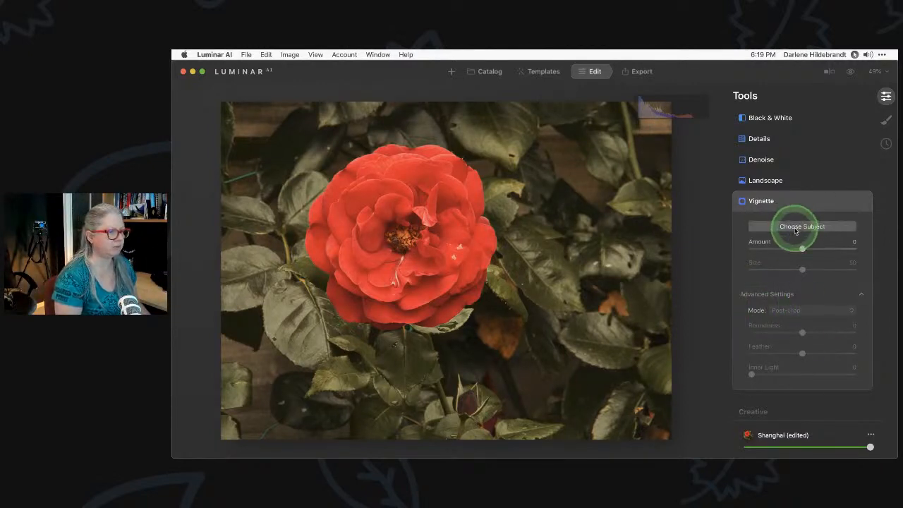
Turn on the vignette, darken the edges and hide the histogram overlay
left_click(769, 248)
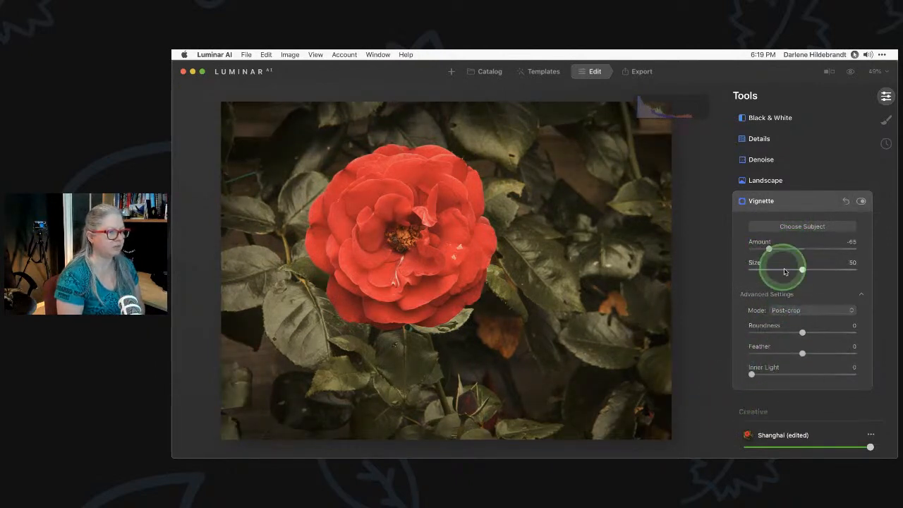
left_click_drag(803, 352, 704, 353)
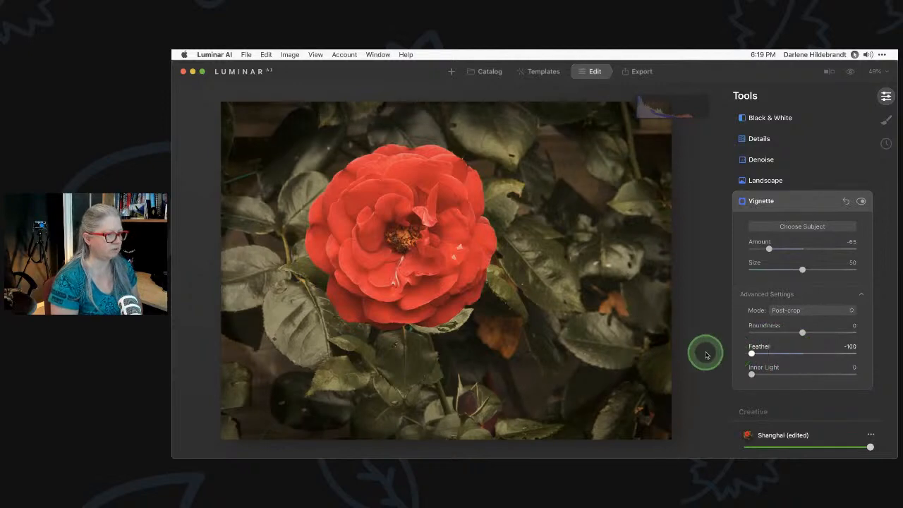
mouse_move(768, 249)
left_mouse_down()
mouse_move(760, 247)
mouse_move(781, 247)
mouse_move(762, 252)
left_mouse_up()
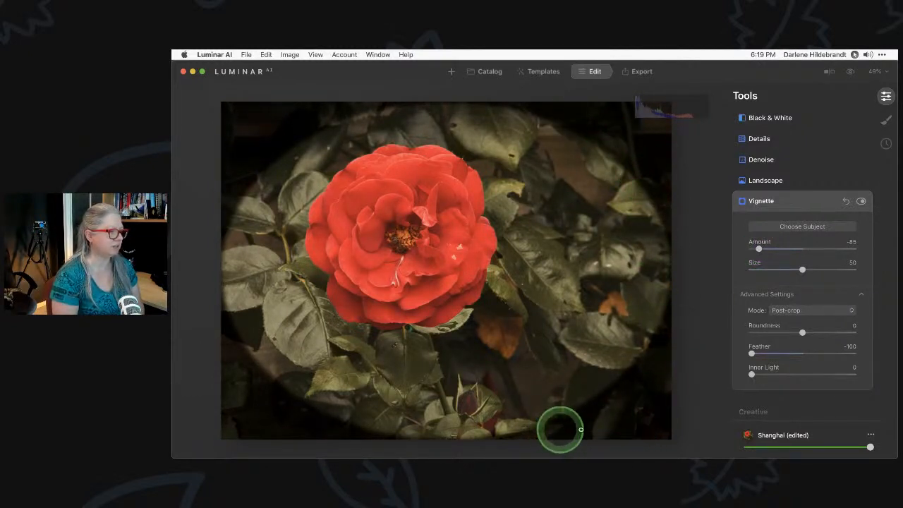
left_click(316, 55)
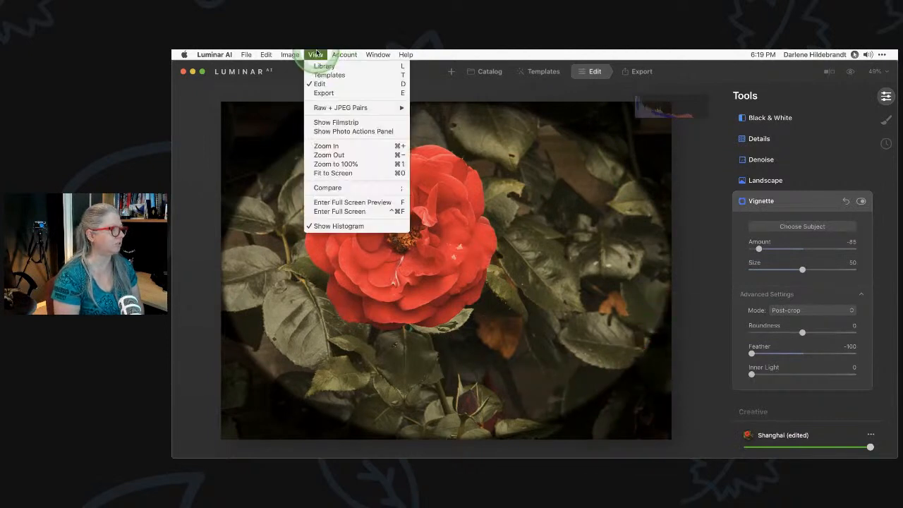
left_click(322, 226)
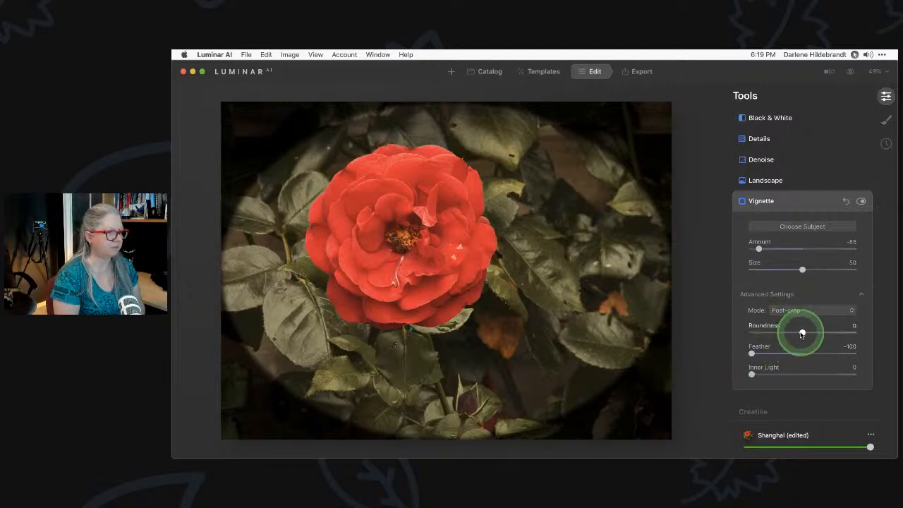
Shape the vignette to Size 21 and Roundness 77, centred on the rose
left_click_drag(803, 330, 827, 332)
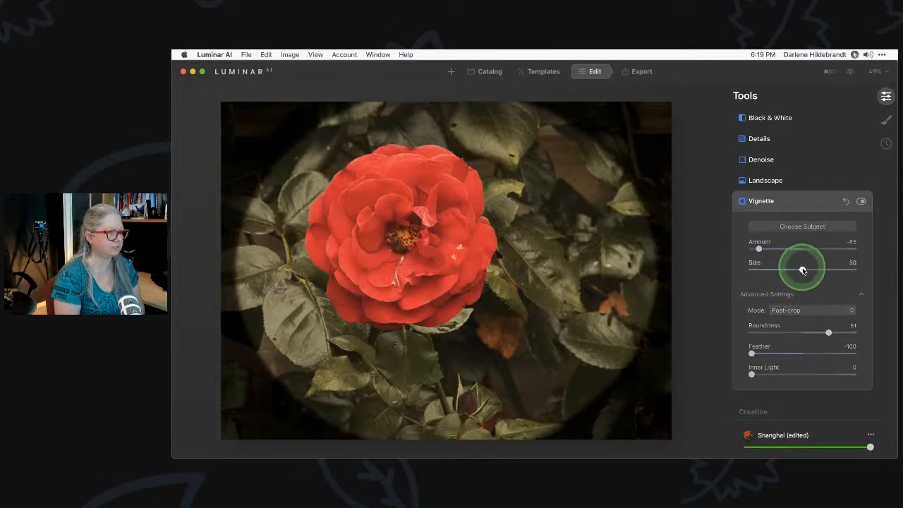
left_click_drag(802, 269, 767, 270)
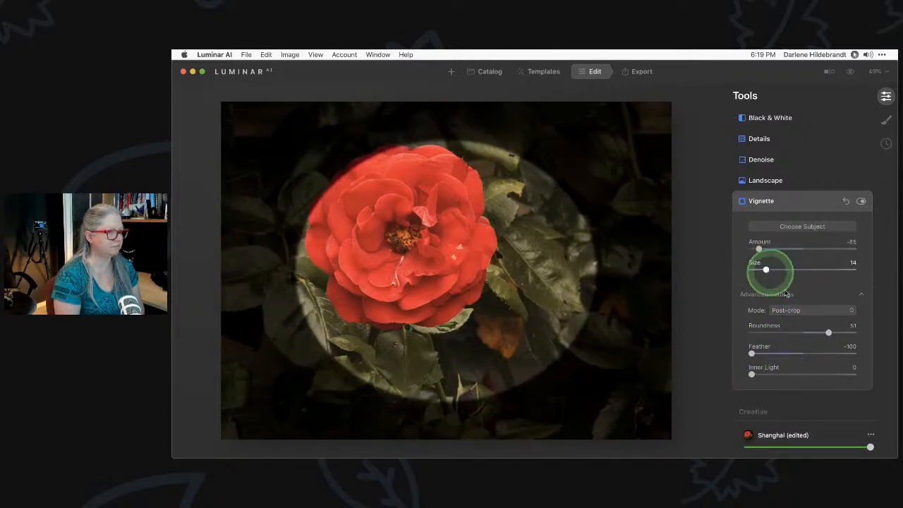
mouse_move(832, 338)
left_mouse_down()
mouse_move(829, 332)
mouse_move(842, 332)
left_mouse_up()
left_click_drag(767, 268, 768, 270)
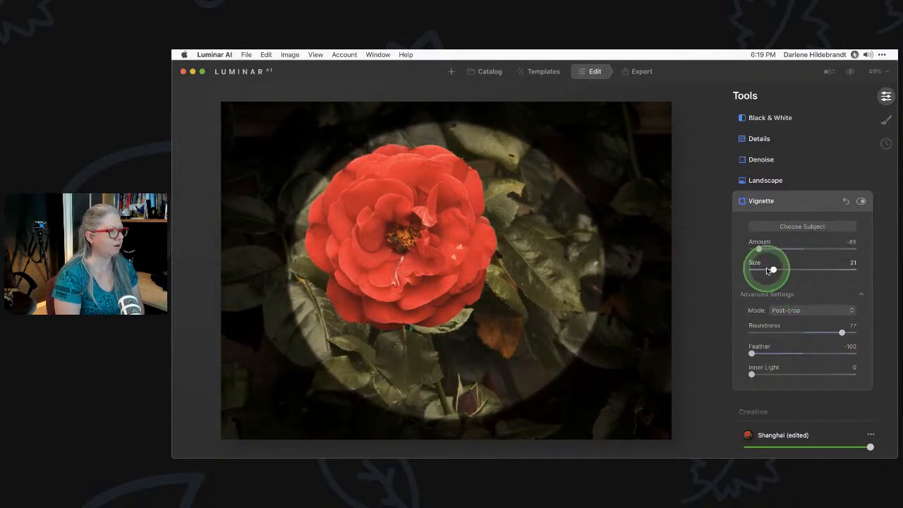
left_click(807, 227)
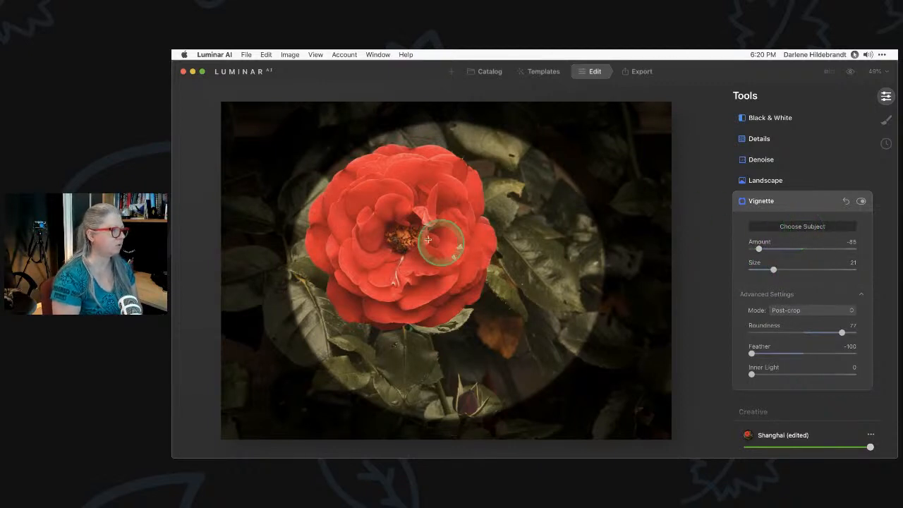
left_click(402, 240)
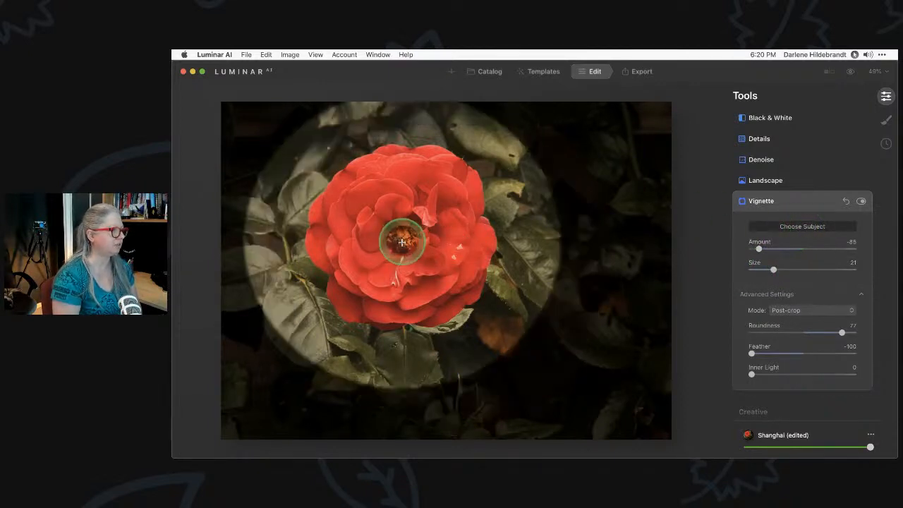
left_click(491, 298)
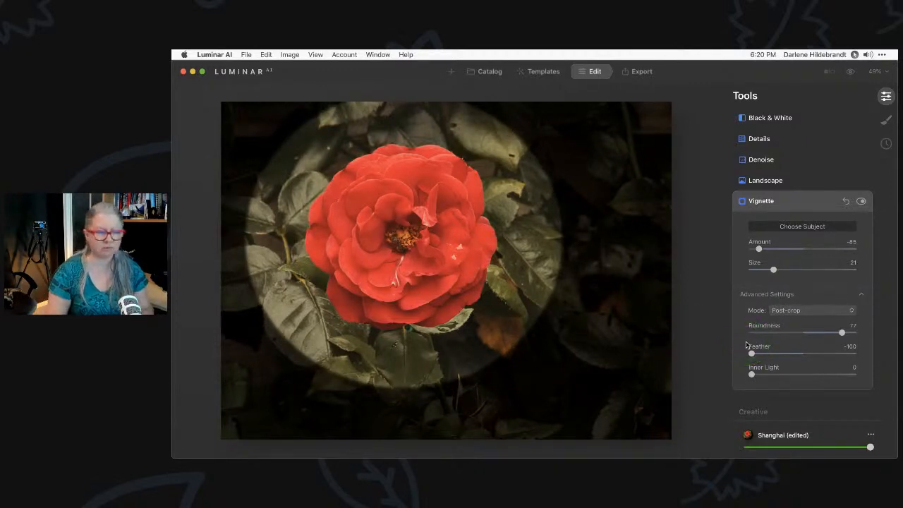
Soften the vignette to Feather 37 and settle Amount at -58
left_click_drag(752, 353, 802, 352)
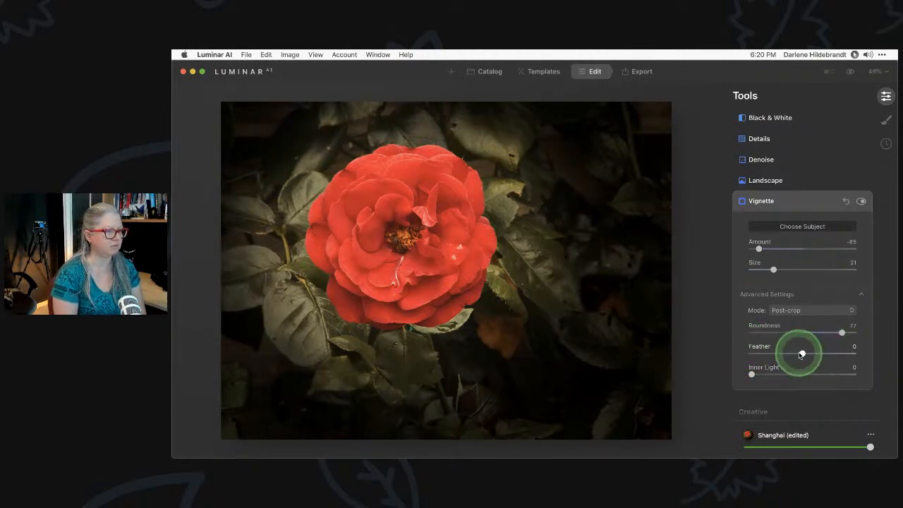
left_click_drag(802, 354, 817, 354)
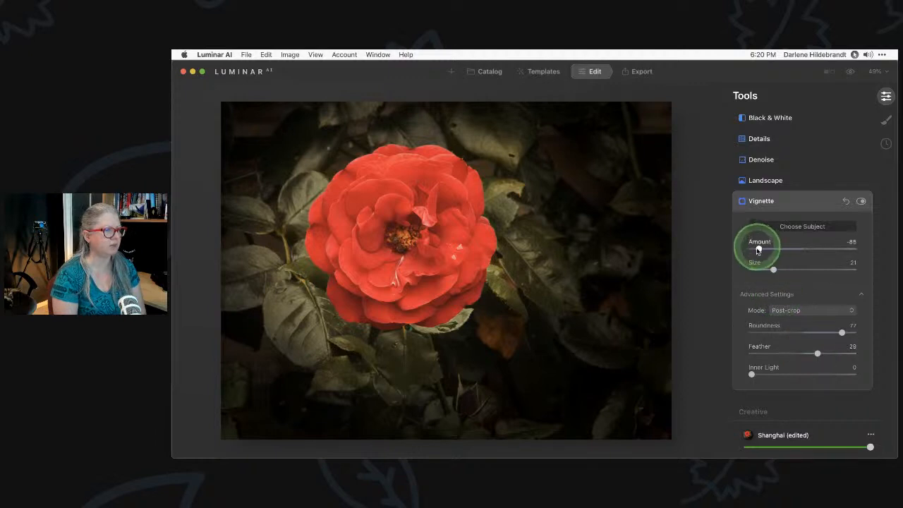
mouse_move(758, 248)
left_mouse_down()
mouse_move(780, 248)
mouse_move(754, 249)
left_mouse_up()
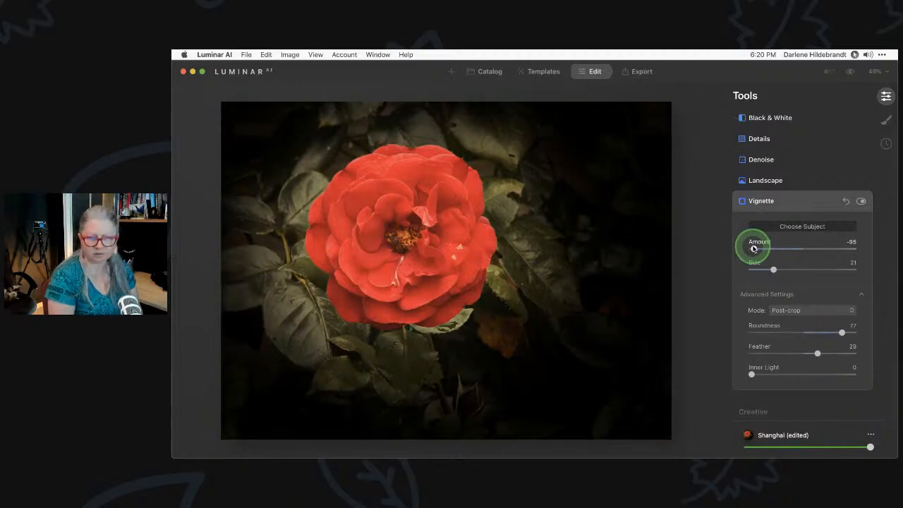
left_click(767, 354)
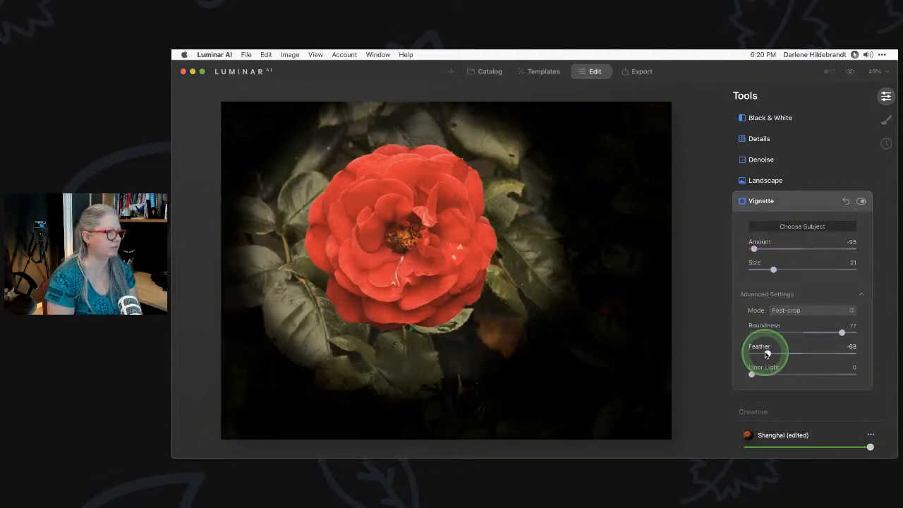
left_click_drag(766, 353, 822, 353)
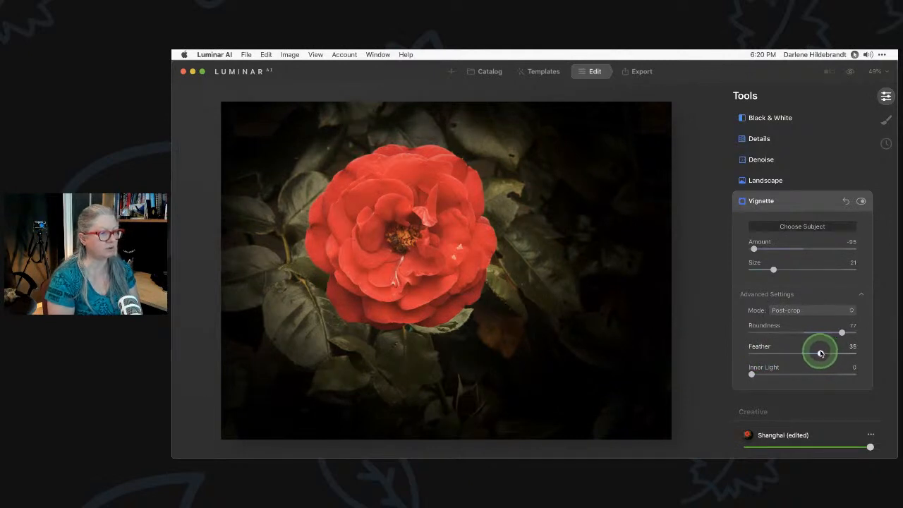
left_click_drag(753, 249, 774, 248)
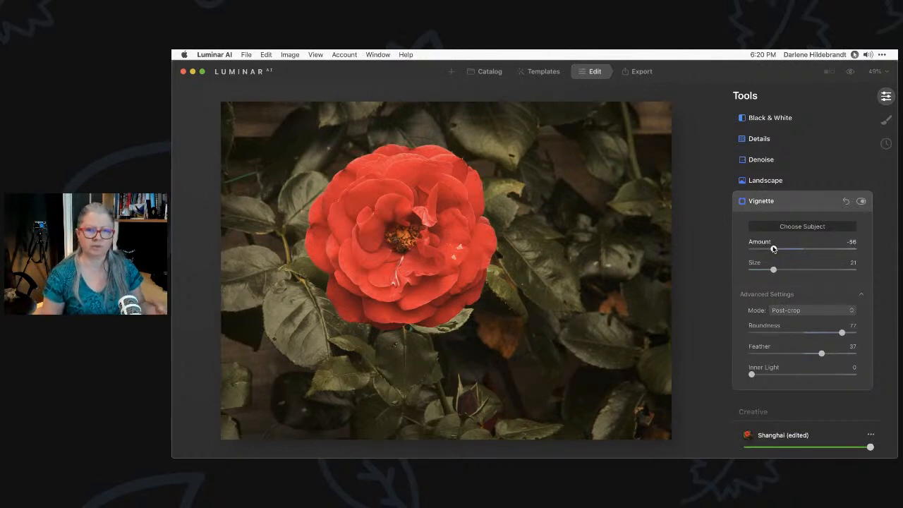
left_click(774, 249)
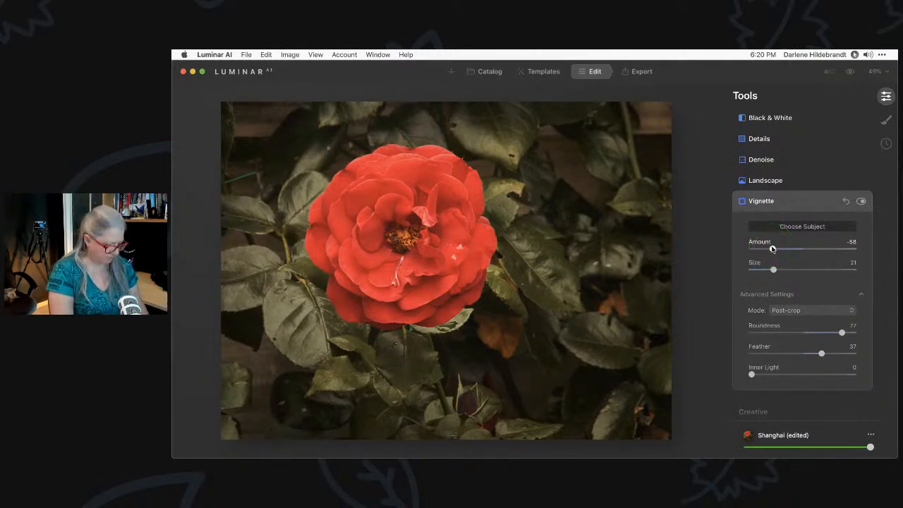
left_click(791, 203)
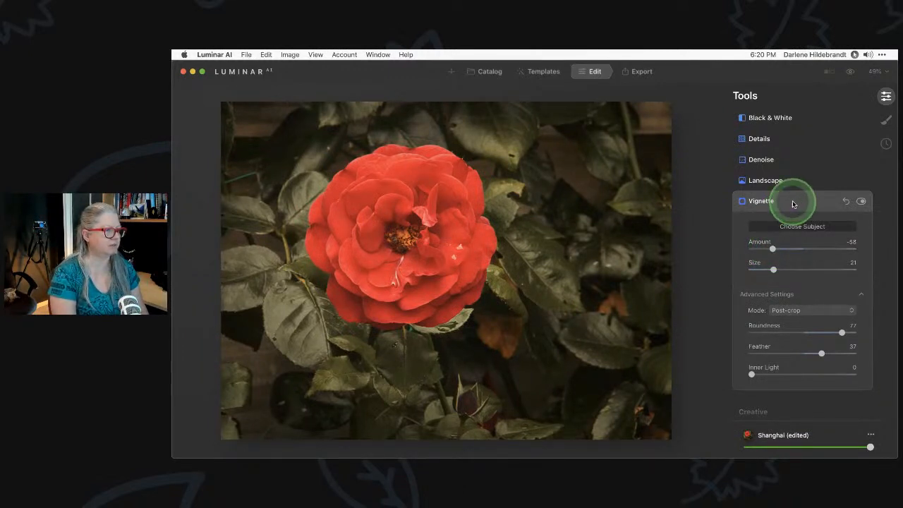
key("backslash")
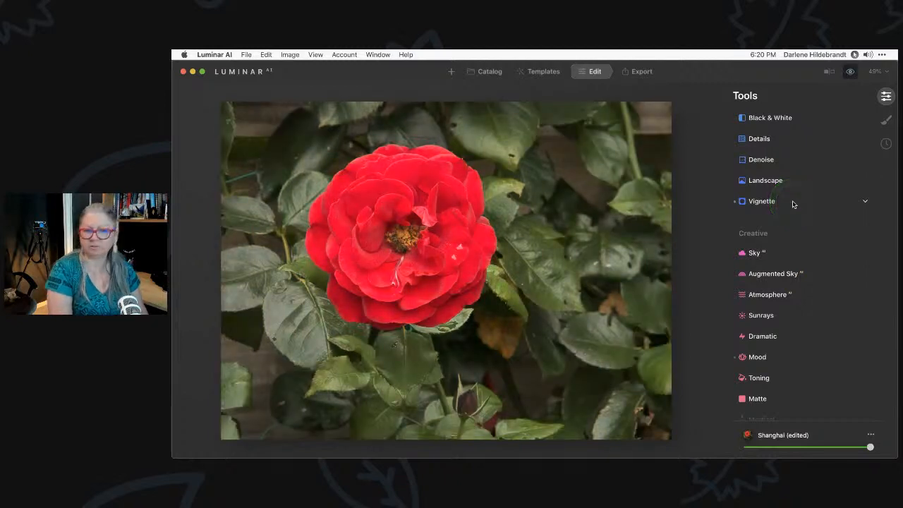
key("backslash")
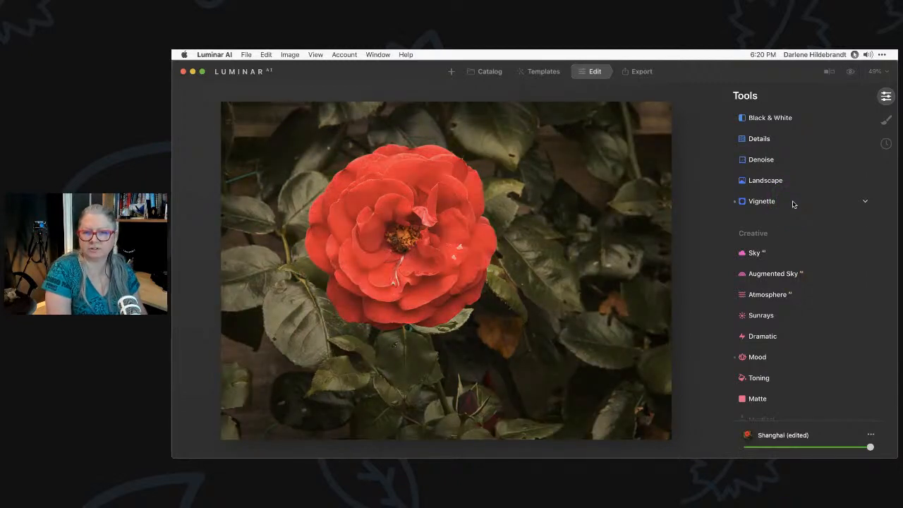
key("backslash")
key("backslash")
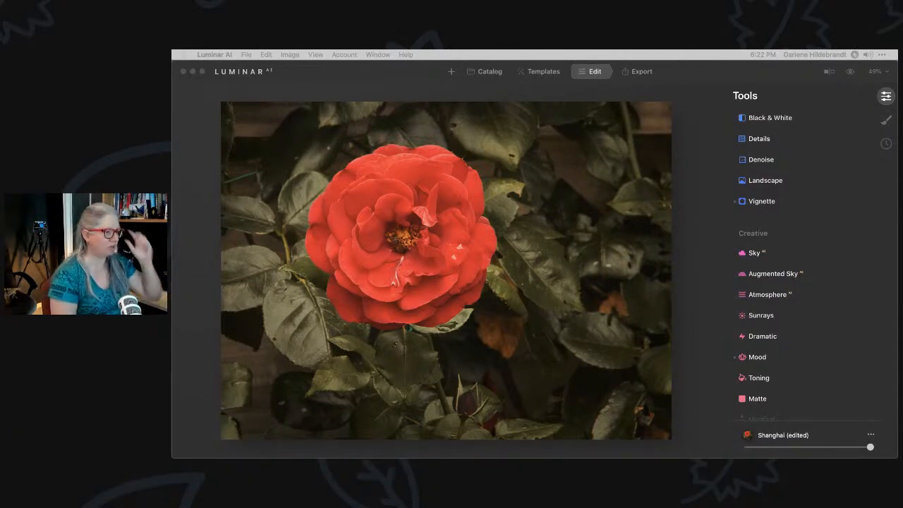
Open the Shanghai Mood effect, compare it on and off, and raise Amount to 72
left_click(693, 237)
scroll(798, 245, "down", 4)
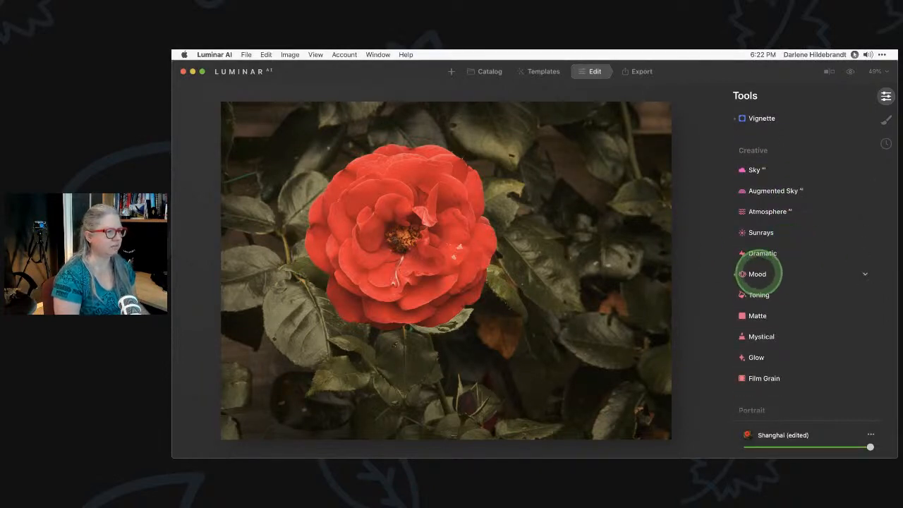
left_click(757, 273)
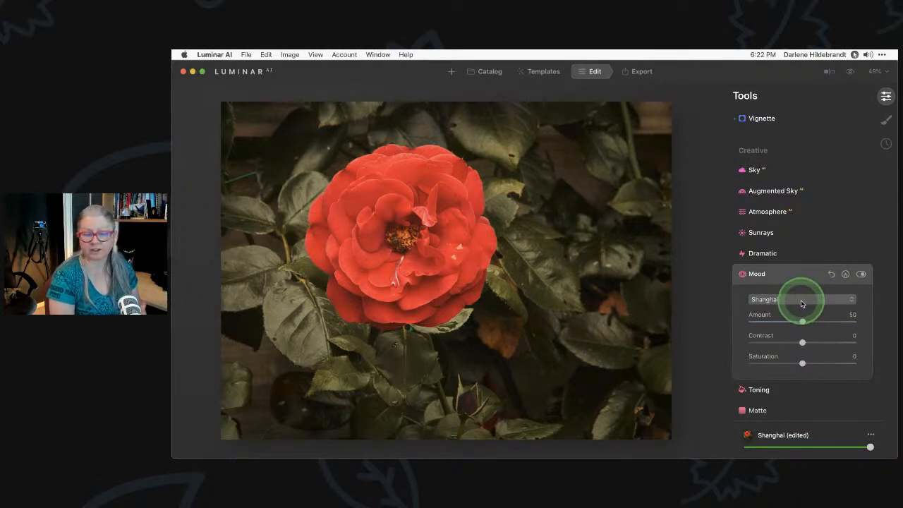
left_click(861, 274)
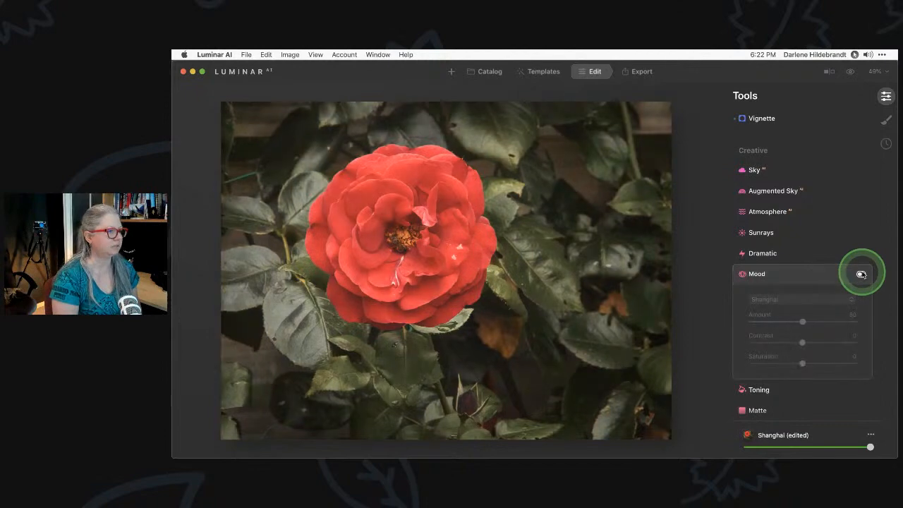
left_click(861, 274)
left_click(861, 276)
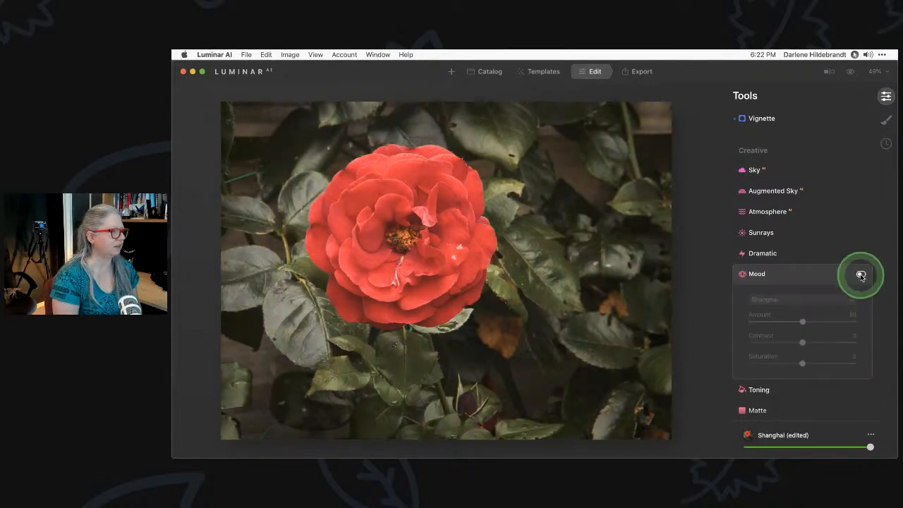
left_click(860, 276)
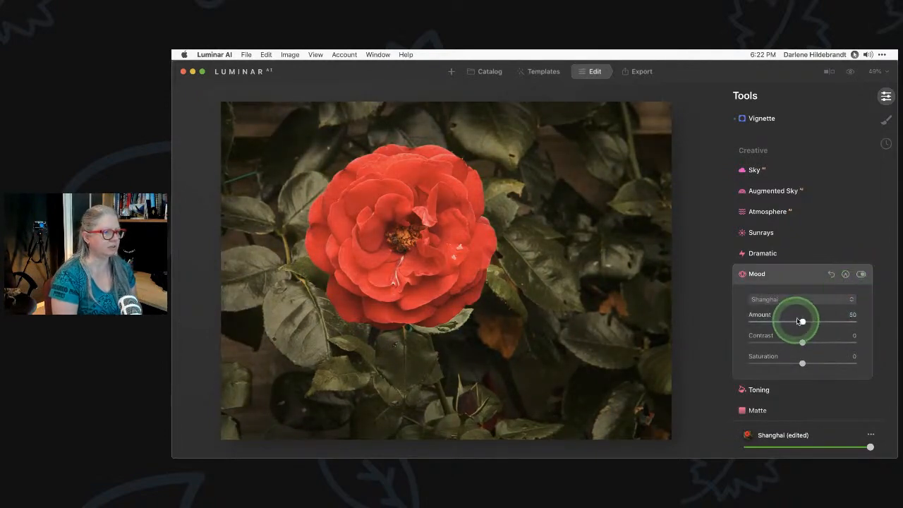
mouse_move(799, 321)
left_mouse_down()
mouse_move(854, 322)
mouse_move(766, 322)
mouse_move(826, 321)
mouse_move(815, 322)
left_mouse_up()
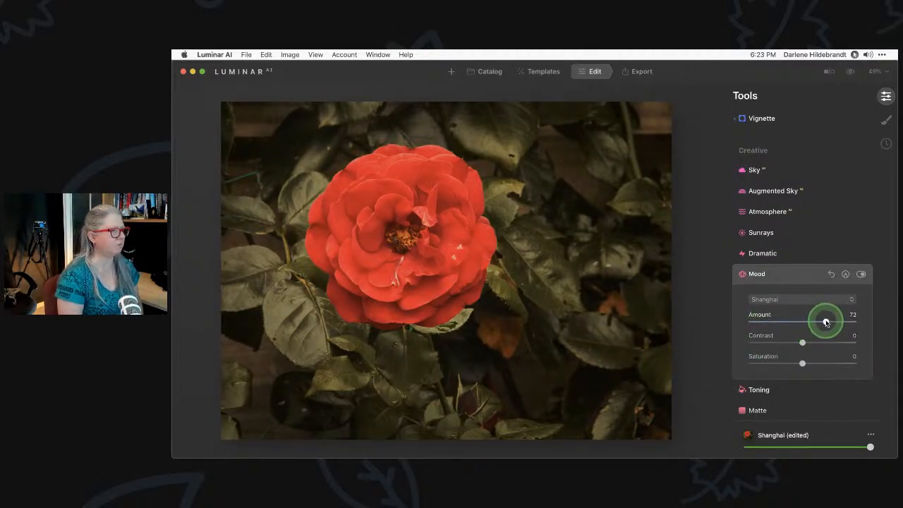
Try a mask on the Mood effect over the rose and compare it on and off
left_click(846, 274)
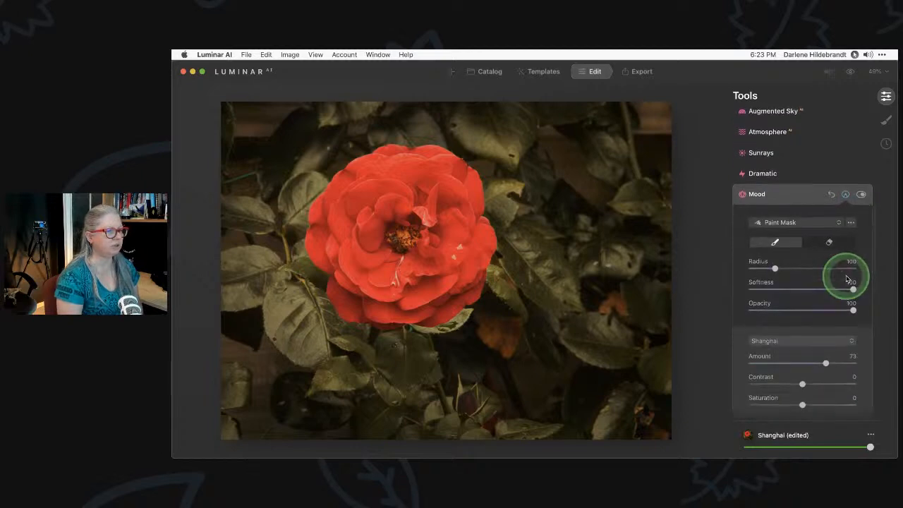
left_click(800, 224)
left_click(782, 234)
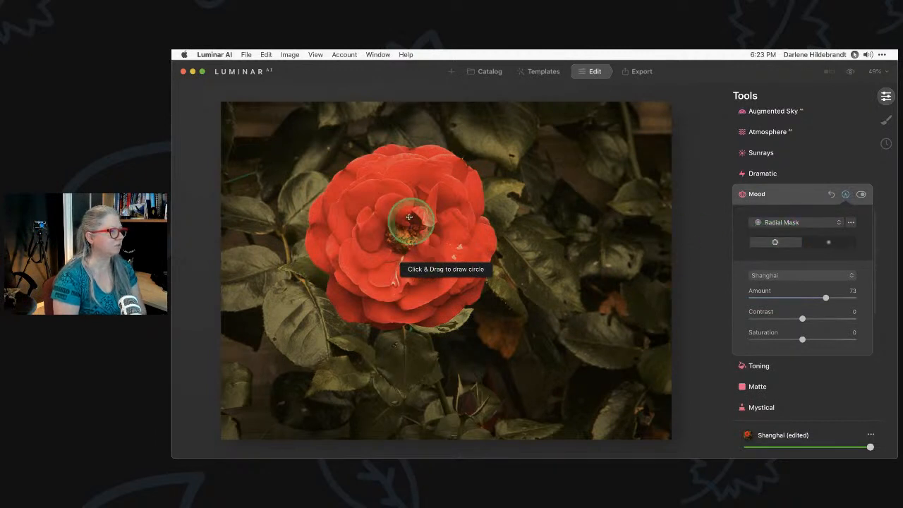
left_click_drag(402, 229, 455, 263)
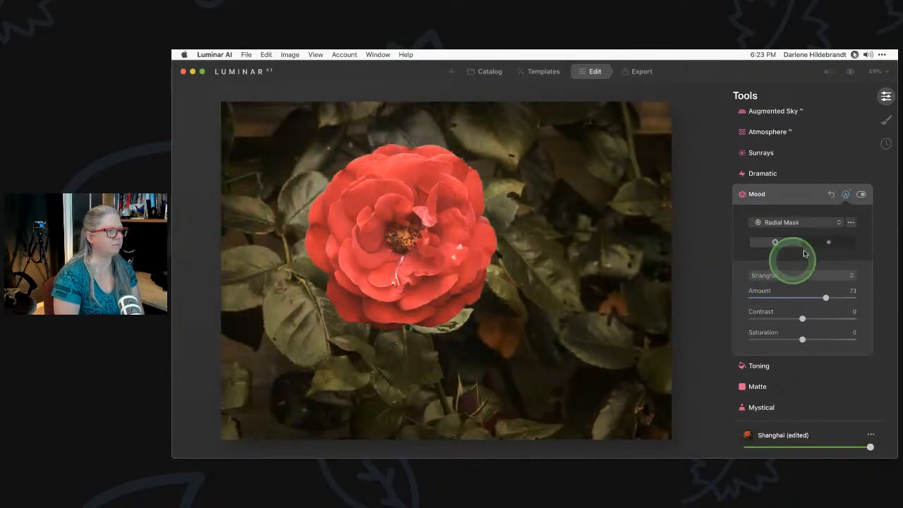
left_click(860, 196)
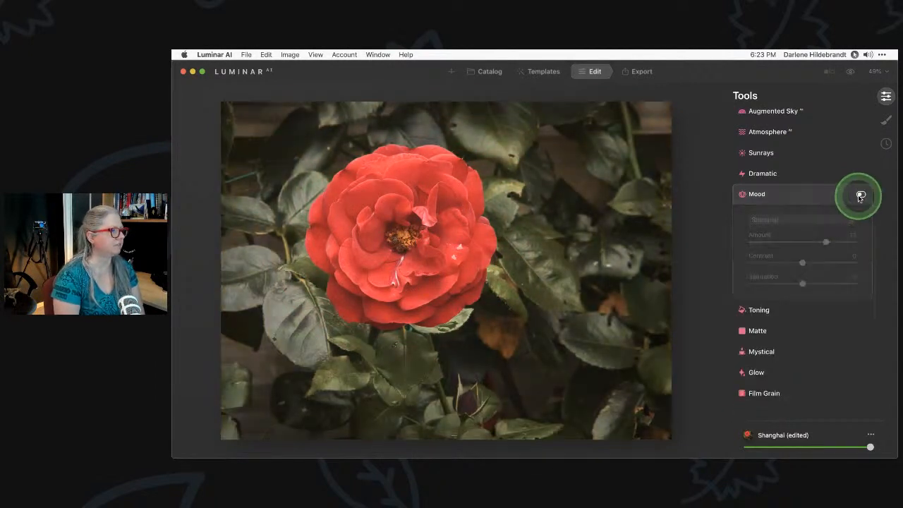
left_click(860, 195)
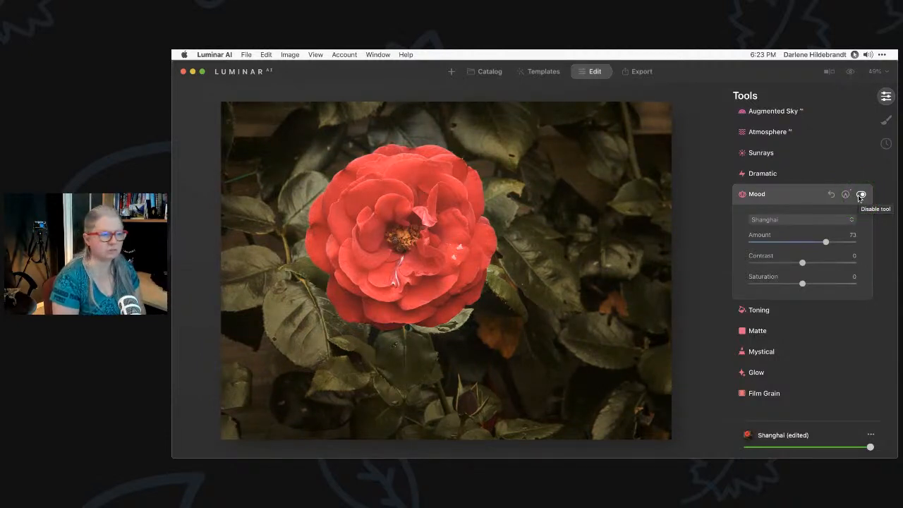
Switch the Mood mask to a brush at Opacity 30 and paint over the rose
left_click(847, 195)
left_click(794, 225)
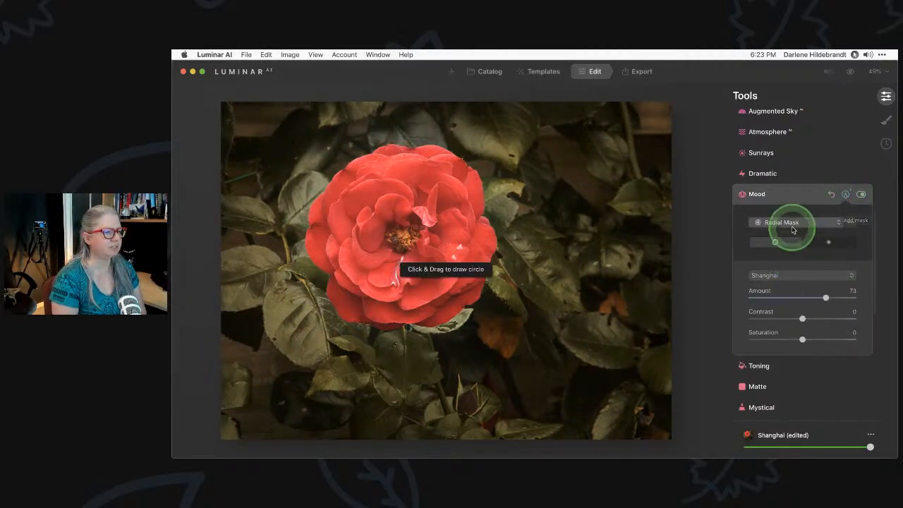
left_click(786, 212)
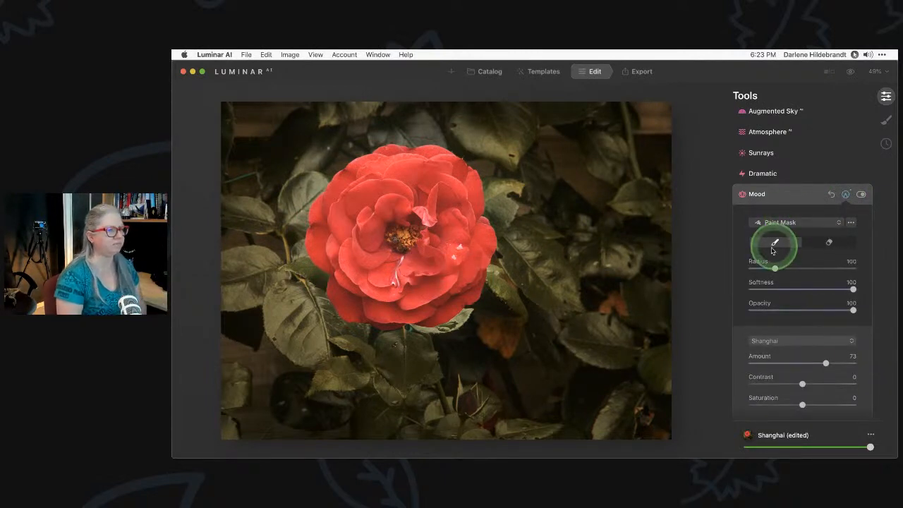
left_click(778, 310)
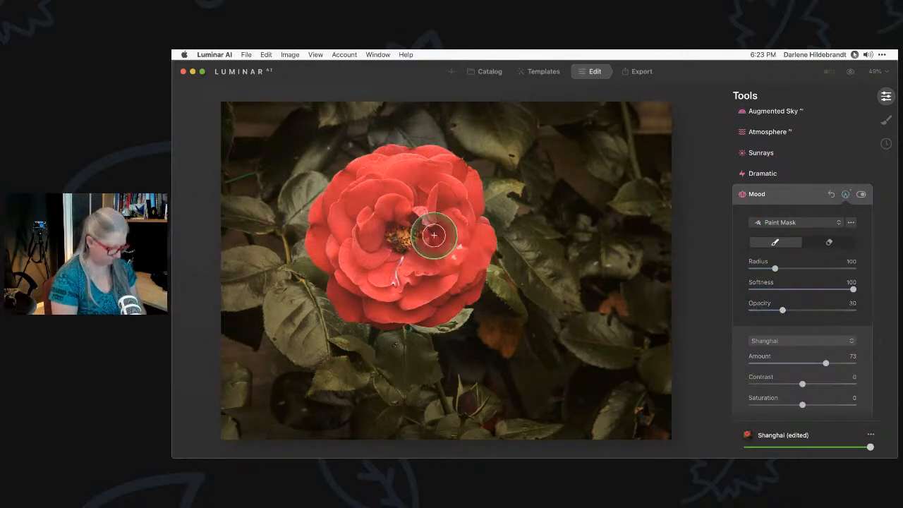
key("bracketright")
key("bracketright")
key("bracketright")
key("bracketright")
key("bracketright")
key("bracketright")
key("bracketright")
key("bracketright")
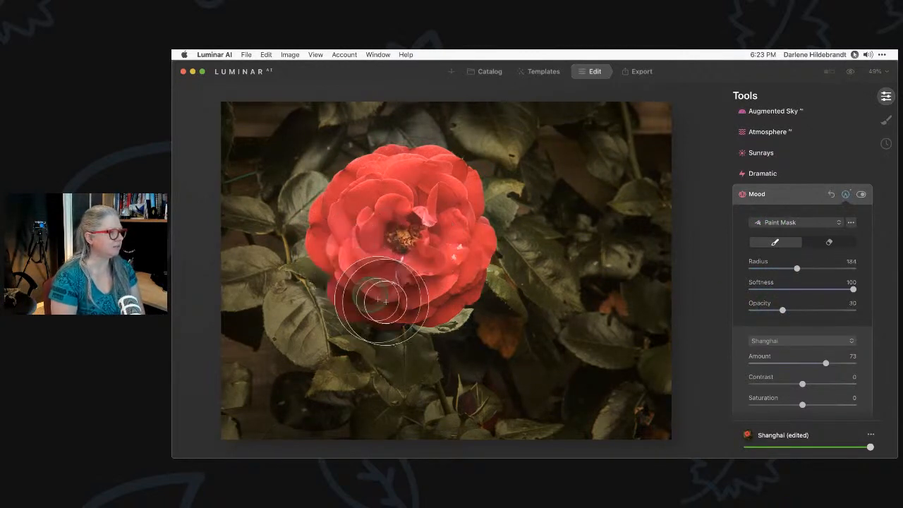
mouse_move(389, 296)
left_mouse_down()
mouse_move(381, 188)
mouse_move(473, 246)
mouse_move(480, 302)
mouse_move(303, 276)
mouse_move(298, 242)
mouse_move(470, 137)
mouse_move(512, 261)
mouse_move(429, 262)
mouse_move(327, 329)
mouse_move(446, 136)
mouse_move(332, 272)
mouse_move(296, 222)
mouse_move(522, 270)
mouse_move(351, 321)
mouse_move(472, 163)
mouse_move(453, 304)
mouse_move(429, 336)
mouse_move(452, 332)
left_mouse_up()
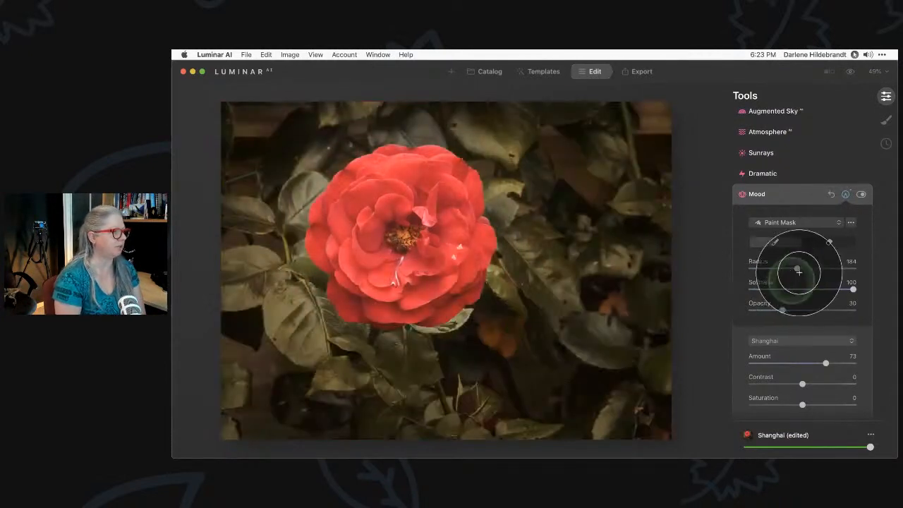
left_click(861, 195)
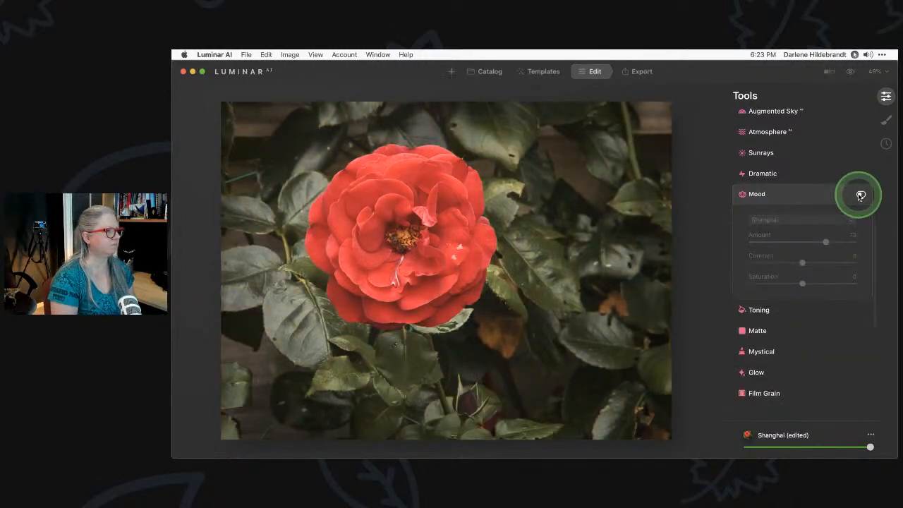
left_click(860, 195)
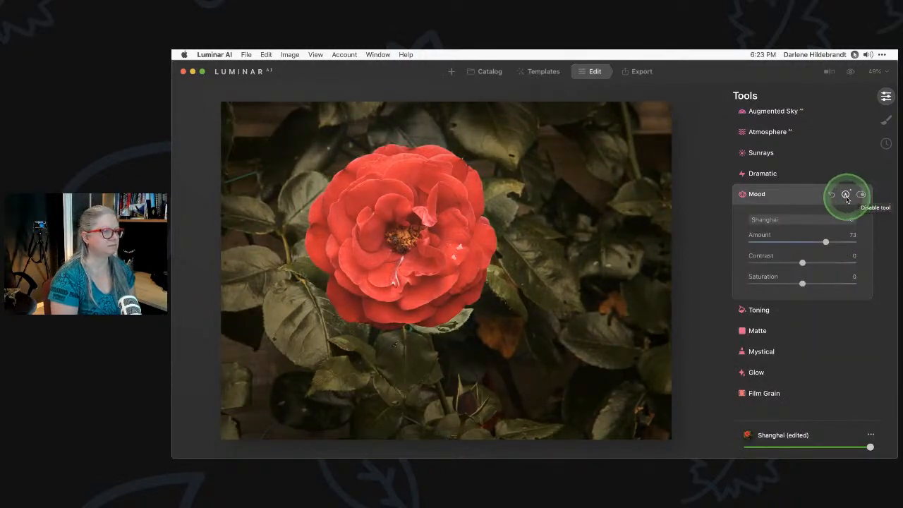
Pull the Light curve's white point left, then try Exposure 1.50 and reset it to 0.00
left_click(795, 197)
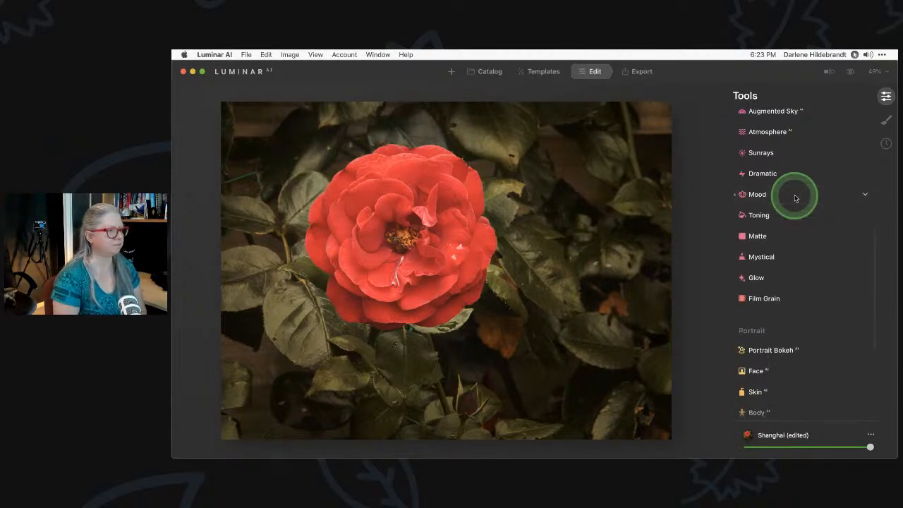
scroll(796, 195, "up", 10)
left_click(749, 201)
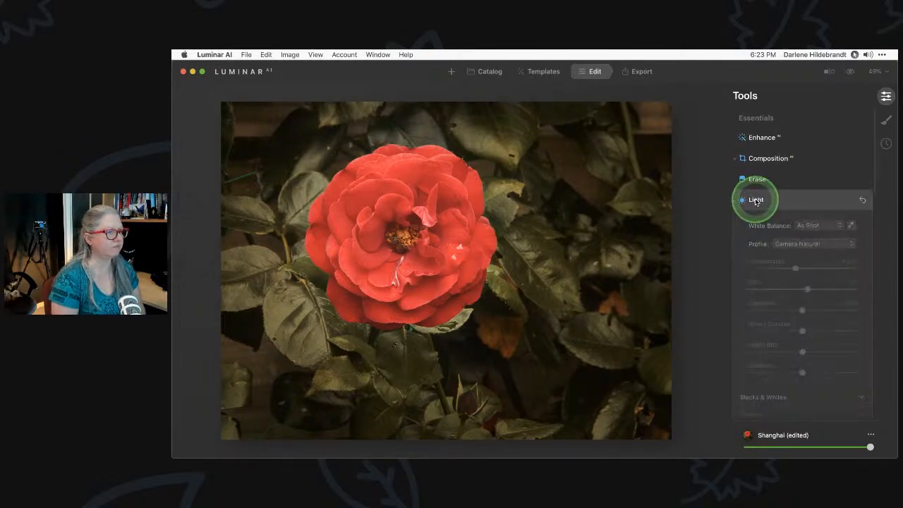
scroll(755, 199, "down", 5)
scroll(755, 200, "down", 2)
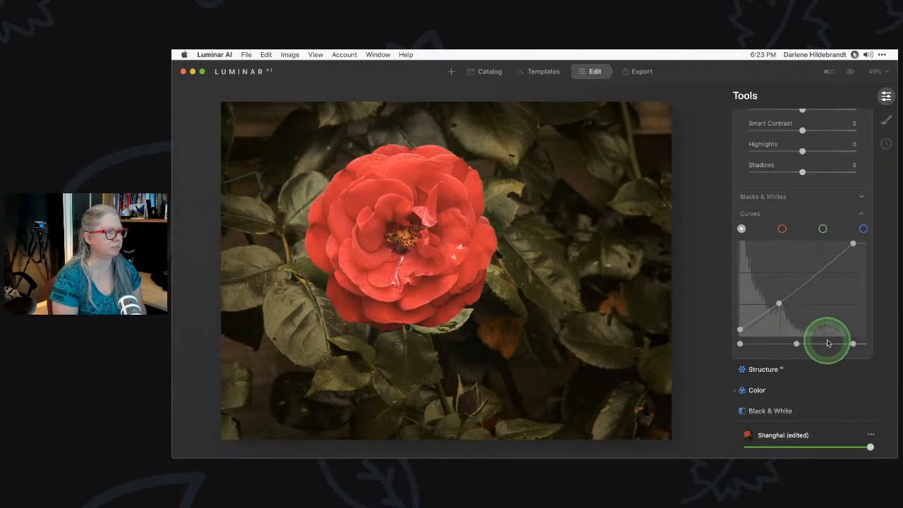
left_click_drag(853, 344, 848, 281)
scroll(848, 281, "up", 3)
scroll(848, 282, "up", 2)
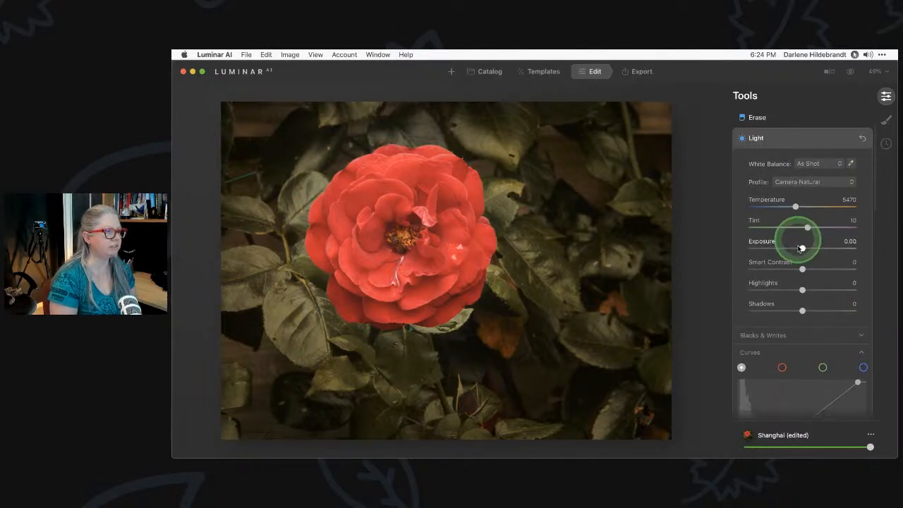
left_click_drag(804, 250, 818, 251)
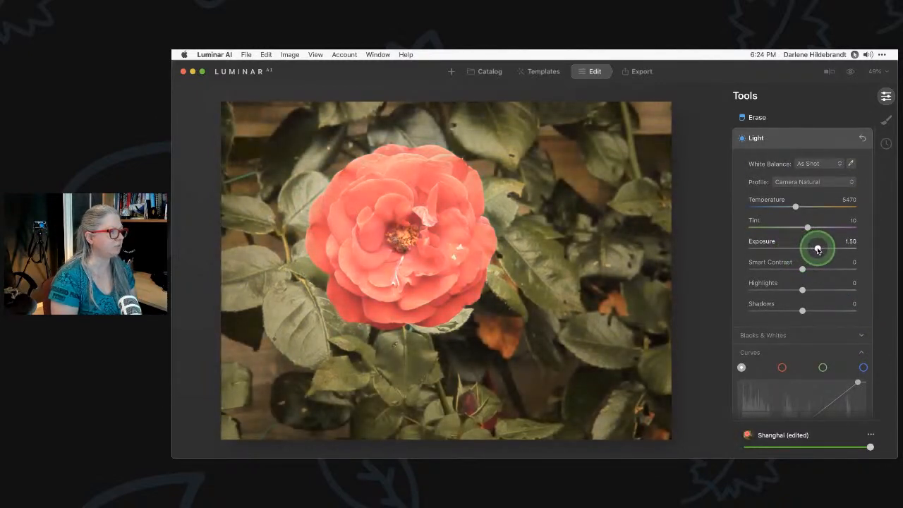
double_click(817, 248)
Move the curve's white point further left to brighten the highlights
scroll(818, 254, "down", 3)
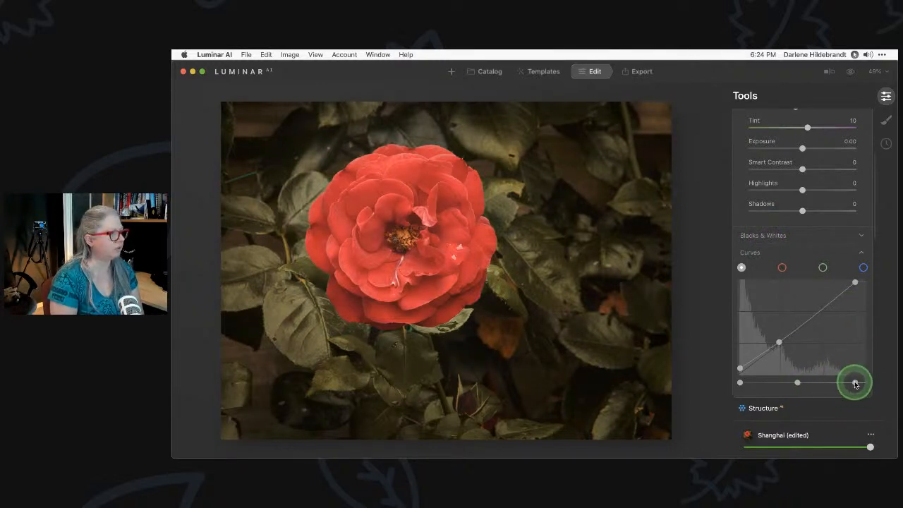
left_click_drag(857, 384, 847, 384)
left_click_drag(843, 383, 844, 384)
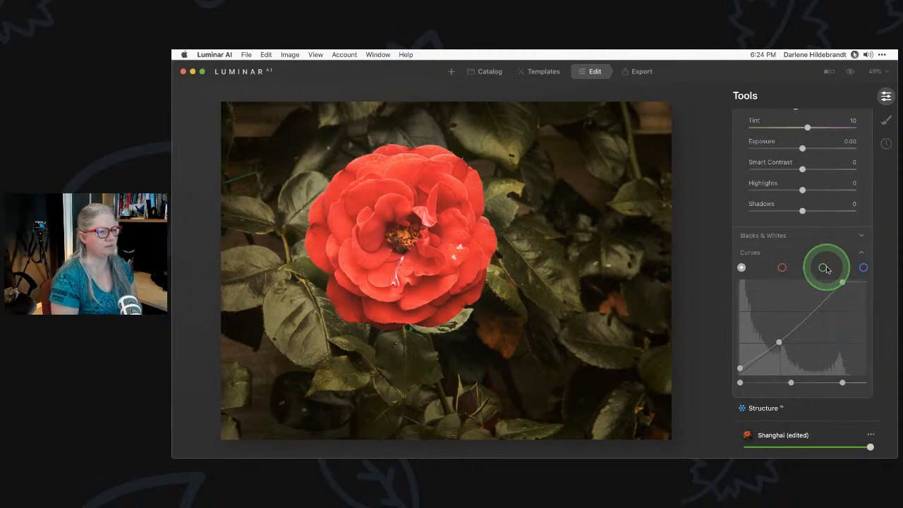
scroll(841, 283, "down", 15)
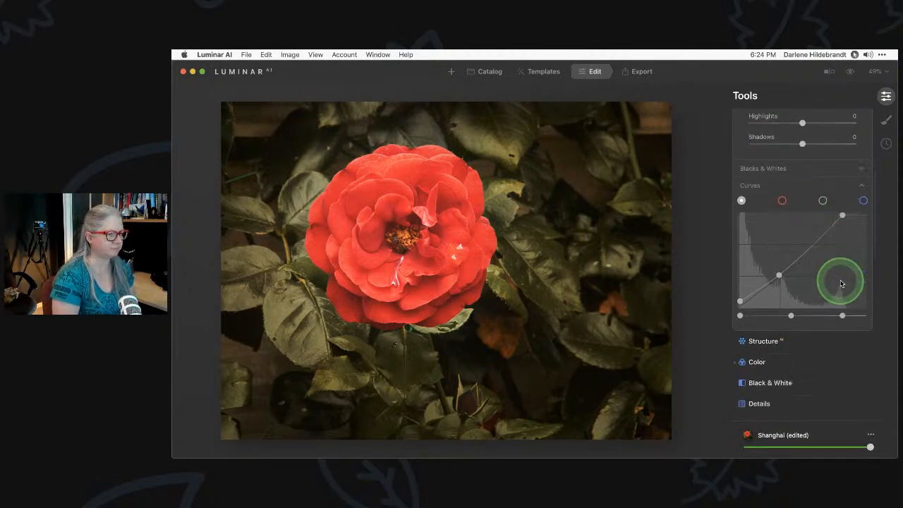
scroll(841, 284, "down", 3)
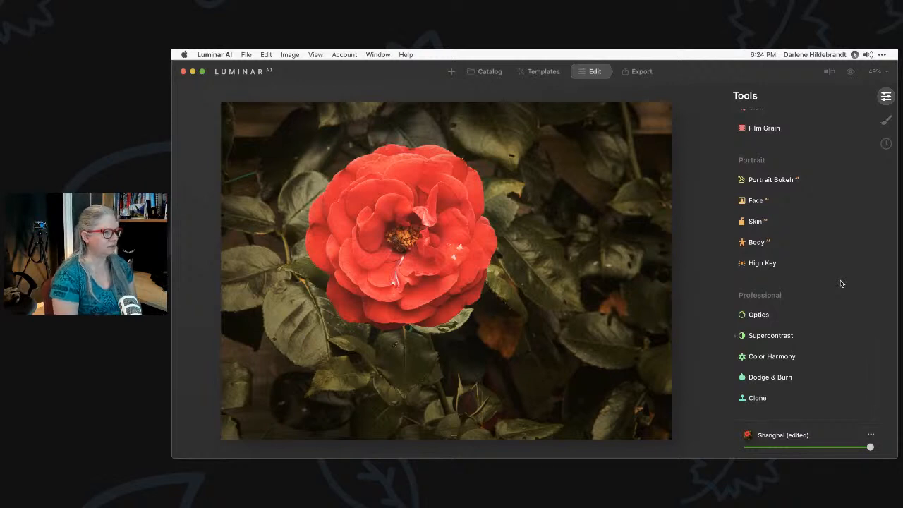
Set Supercontrast Midtones Contrast to 34 and Midtones Balance to 22, comparing on and off
left_click(776, 335)
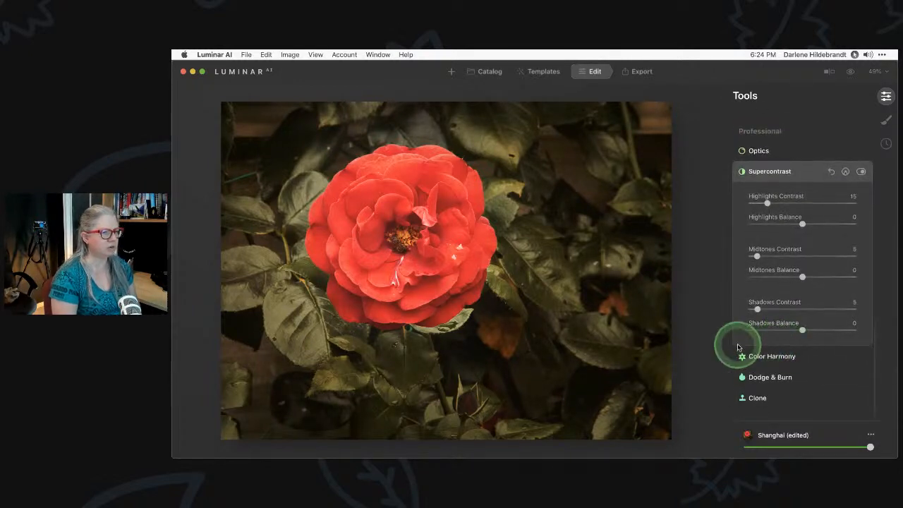
left_click(861, 171)
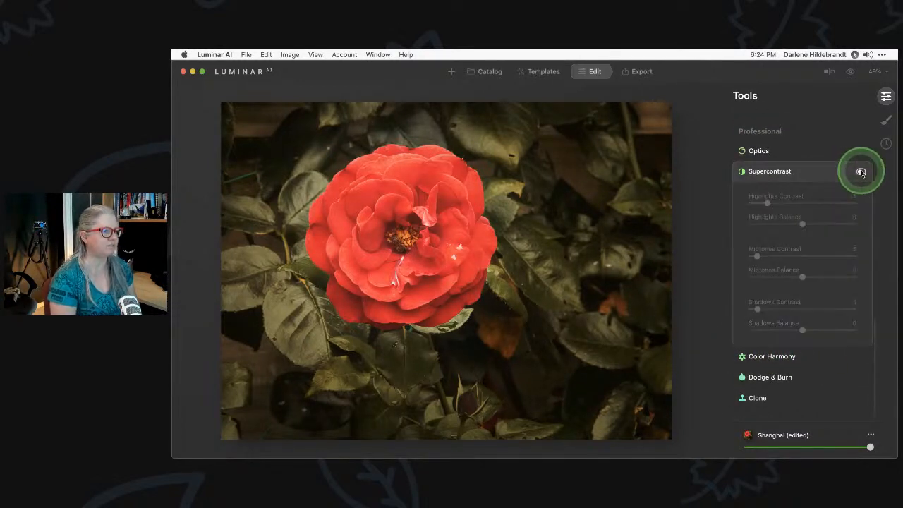
left_click(861, 172)
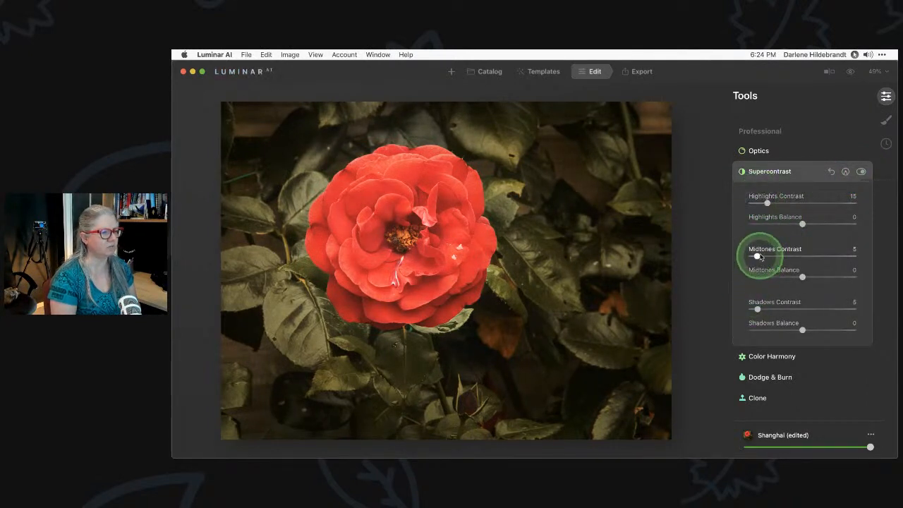
left_click_drag(757, 256, 815, 279)
left_click(822, 280)
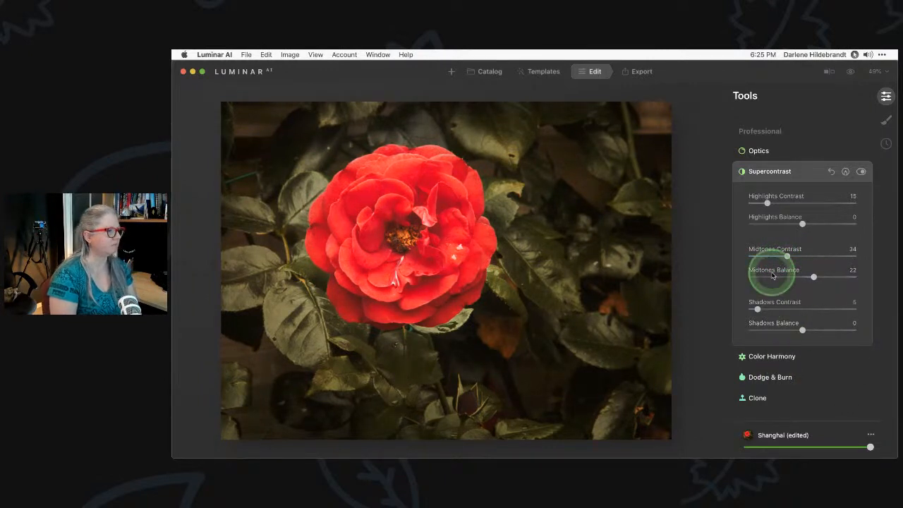
left_click(861, 172)
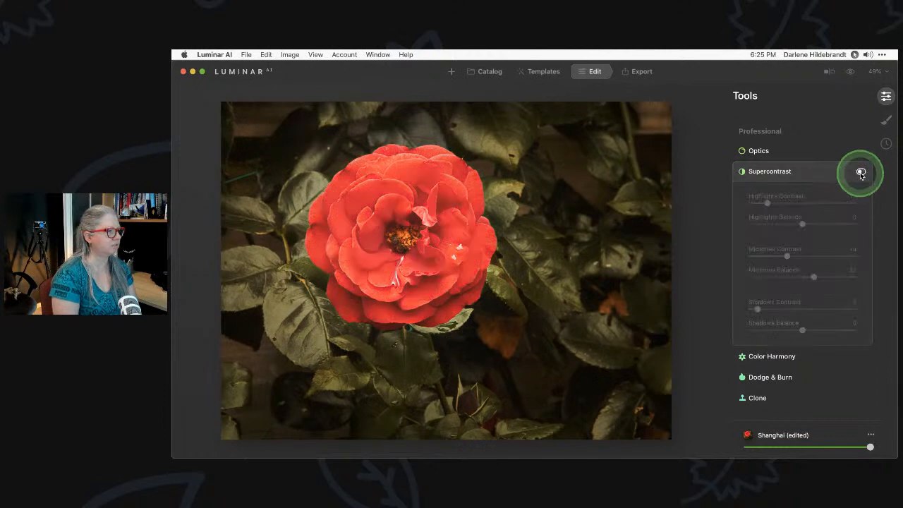
left_click(861, 173)
left_click(791, 273)
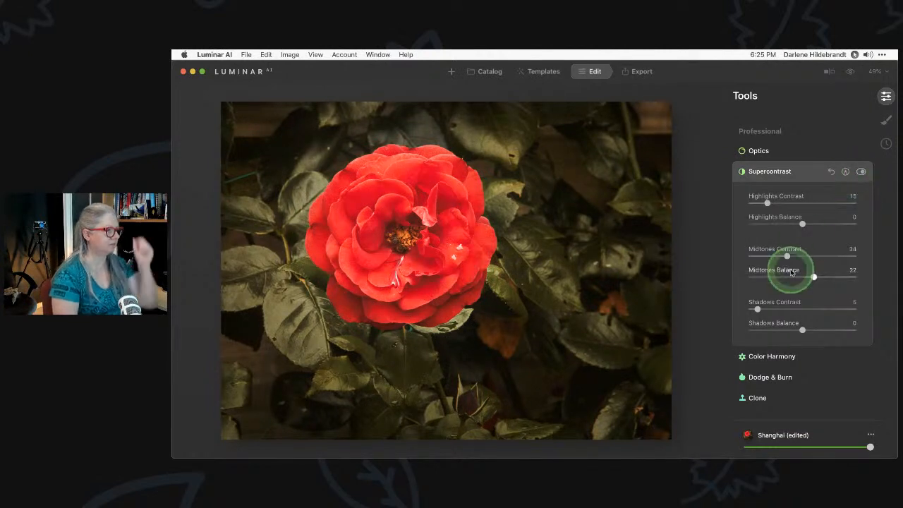
scroll(790, 271, "up", 10)
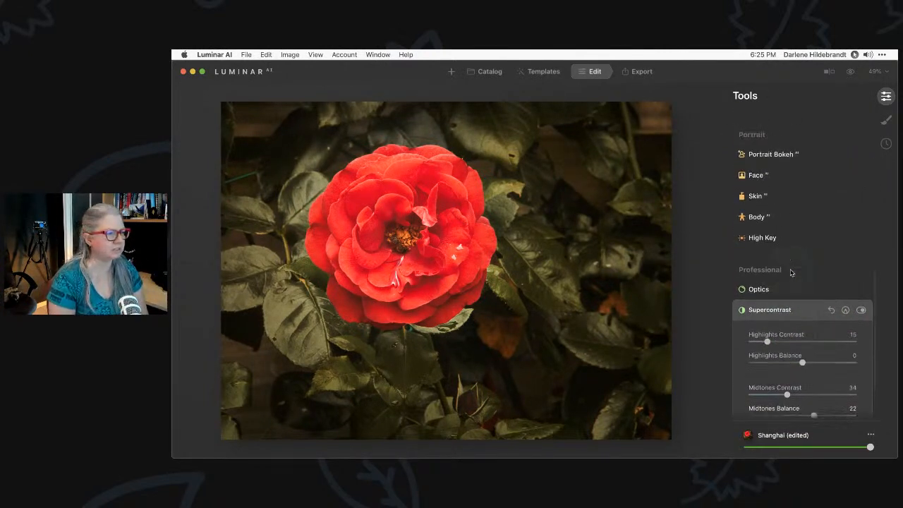
In HSL Saturation set Red -17, Green -19 and Yellow -12, then compare before and after
left_click(769, 263)
left_click(769, 242)
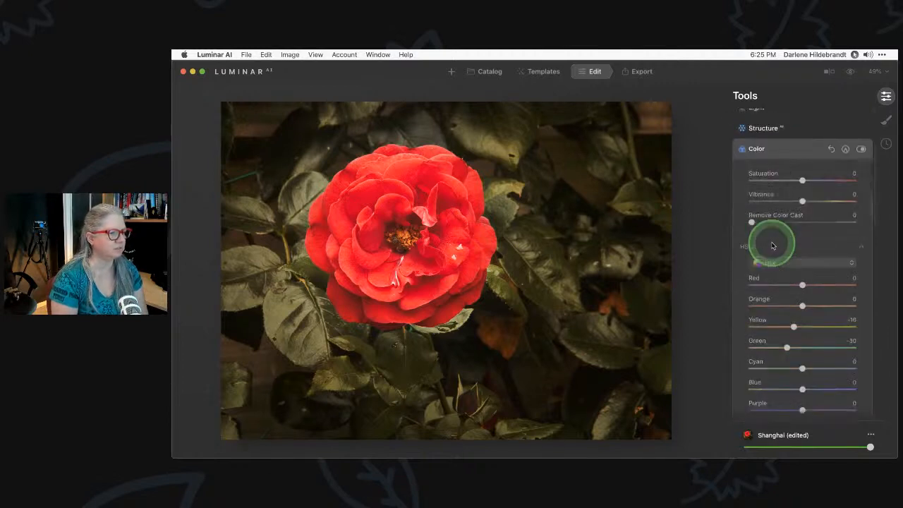
left_click(777, 233)
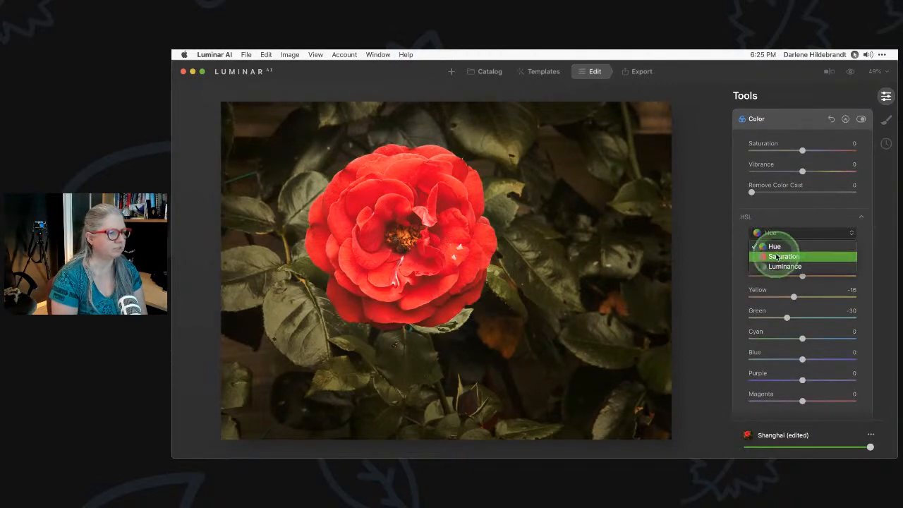
left_click(784, 259)
left_click_drag(799, 256, 799, 275)
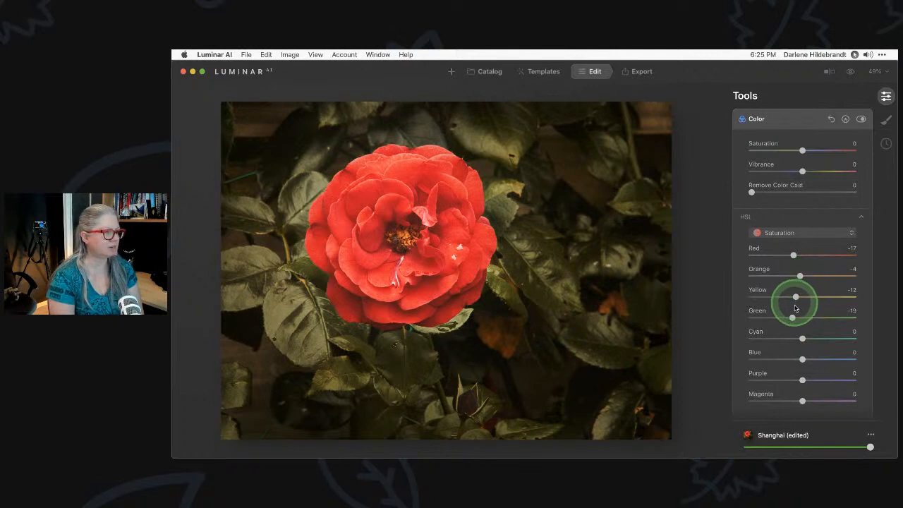
left_click_drag(790, 317, 776, 296)
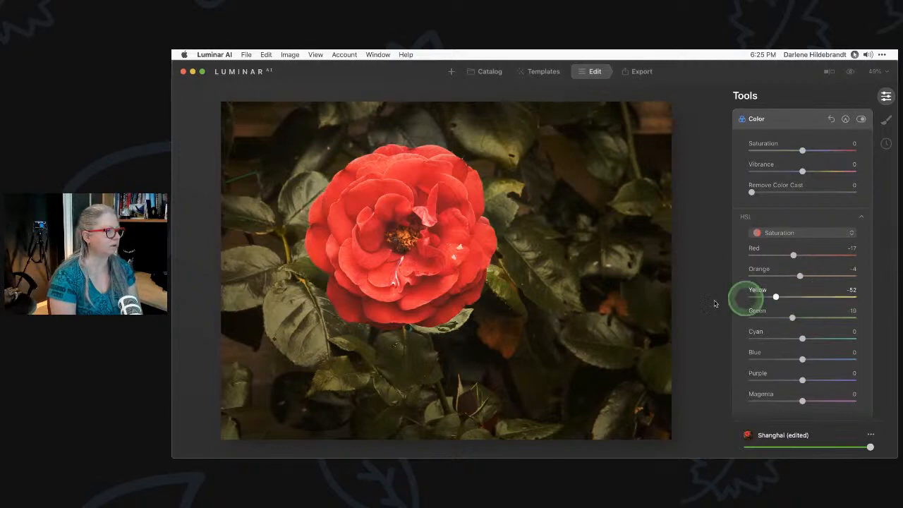
left_click_drag(714, 303, 786, 304)
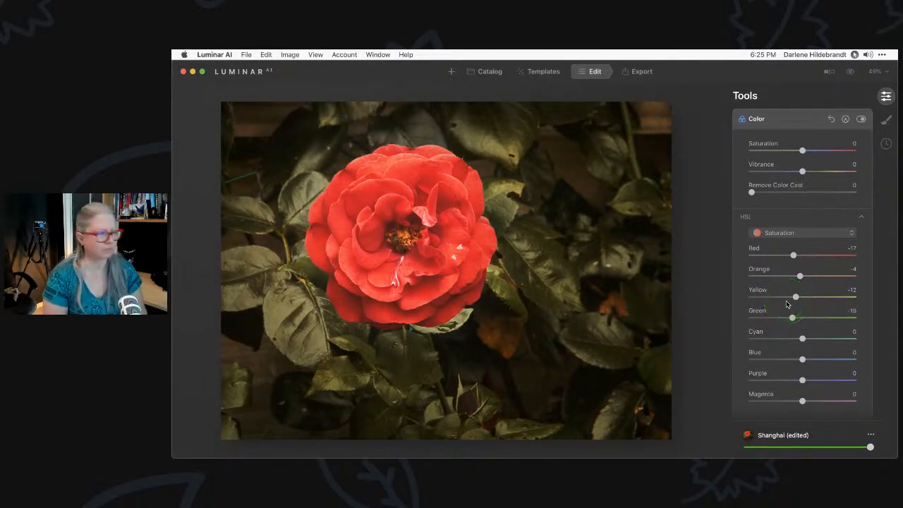
key("backslash")
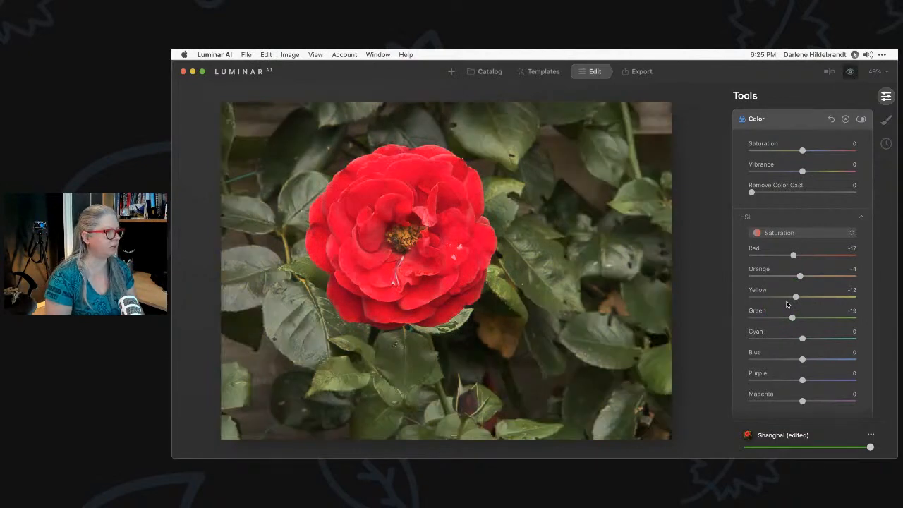
key("backslash")
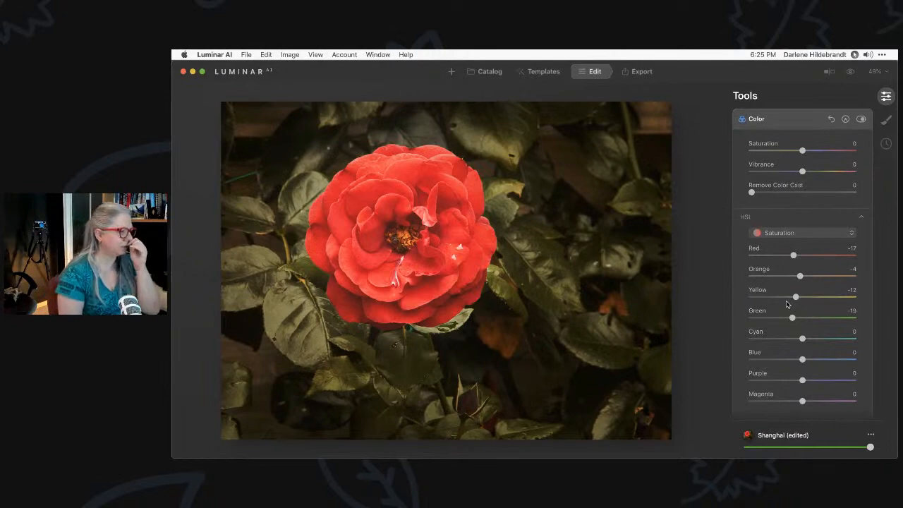
At 100% zoom, erase the white blemish on the rose's petal
double_click(426, 257)
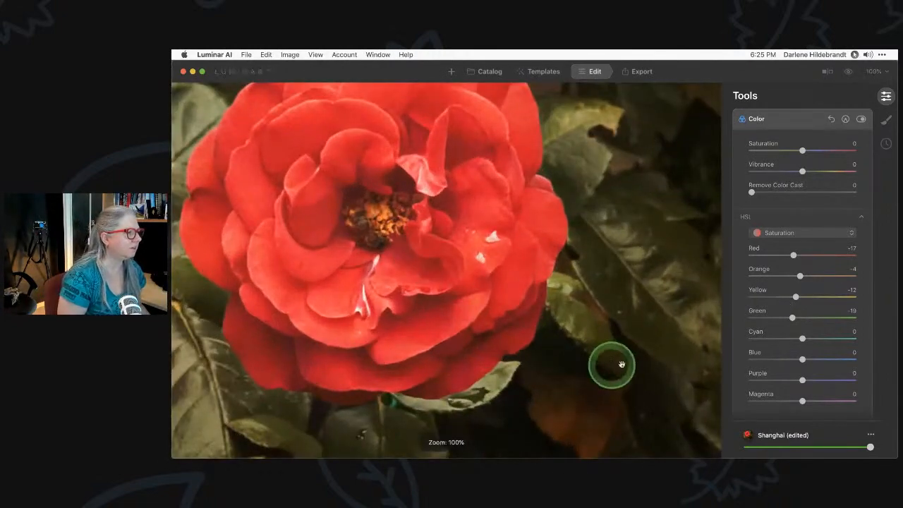
scroll(760, 242, "up", 4)
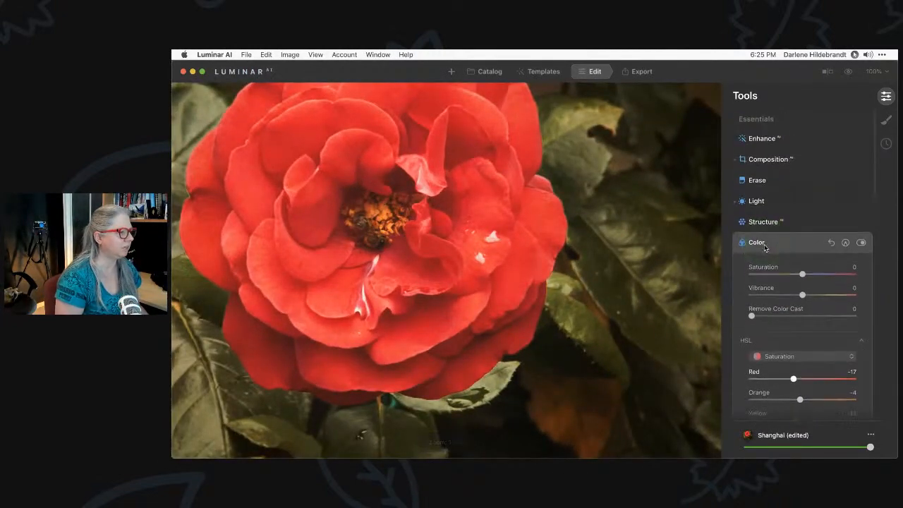
left_click(757, 181)
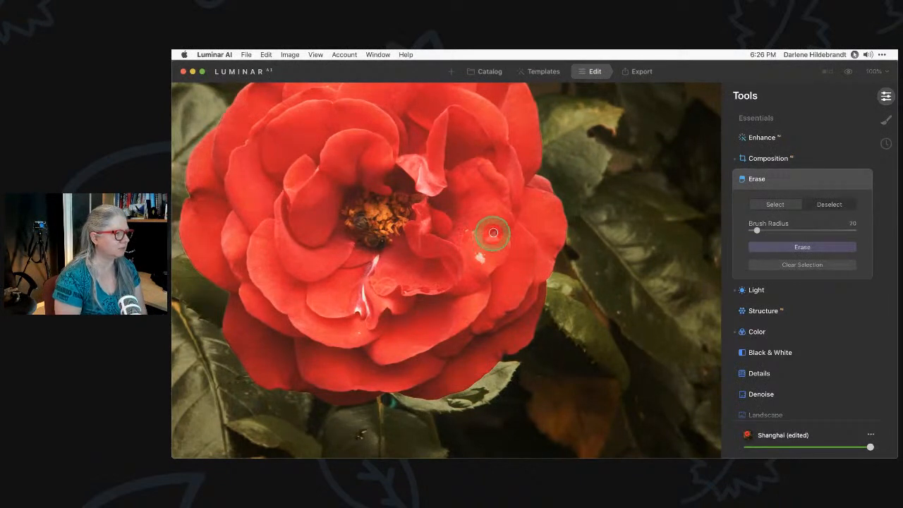
mouse_move(494, 232)
left_mouse_down()
mouse_move(468, 226)
mouse_move(476, 246)
left_mouse_up()
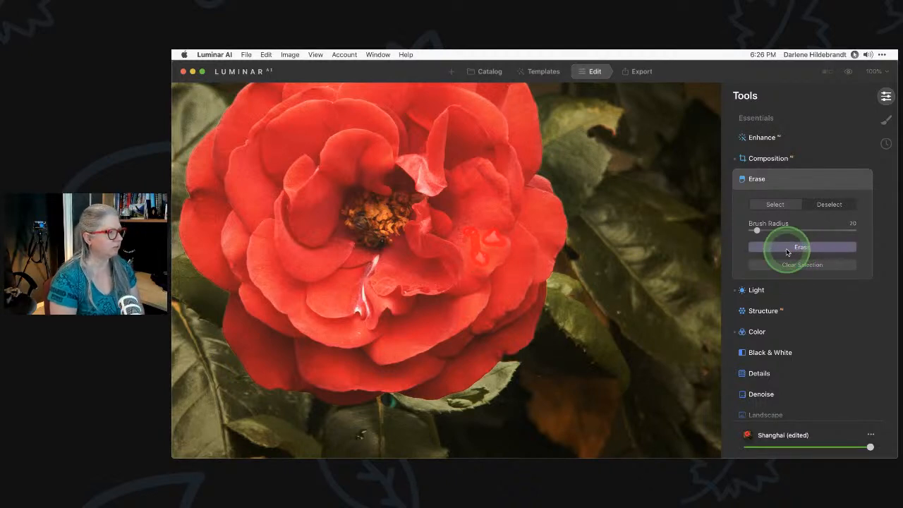
left_click(810, 248)
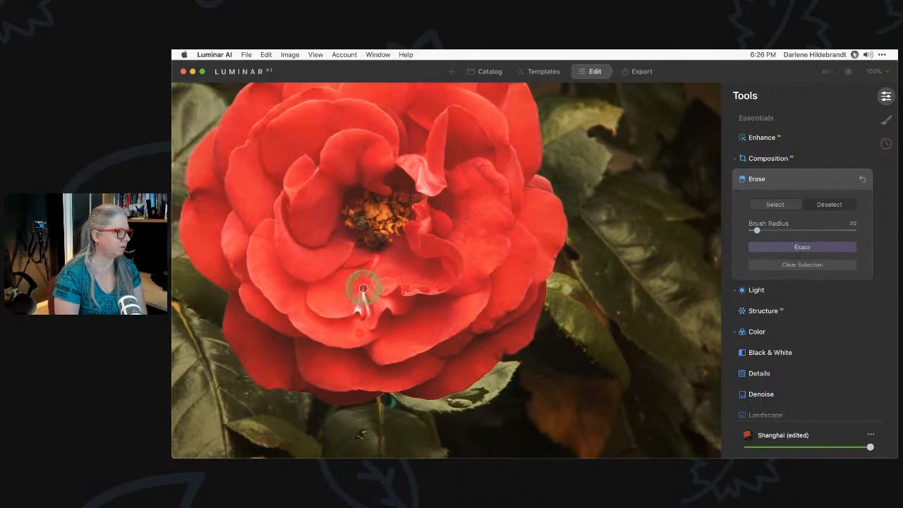
left_click(797, 246)
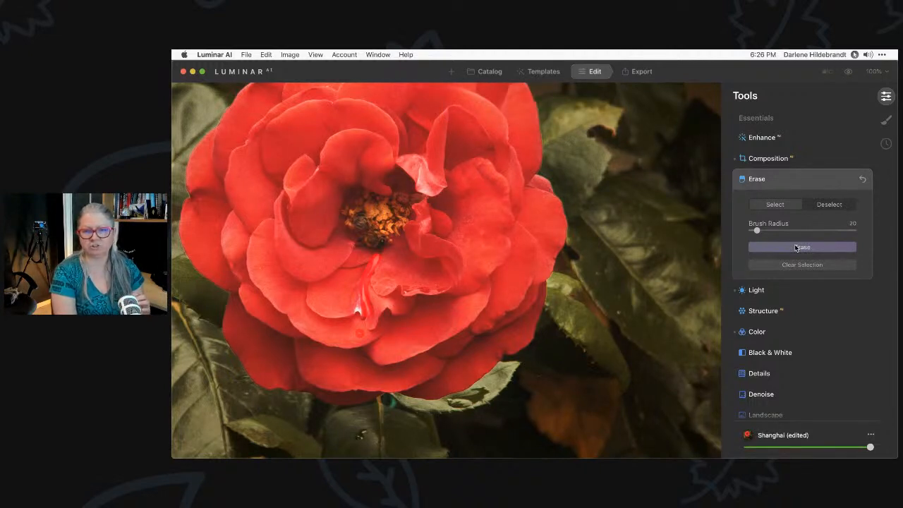
left_click(796, 247)
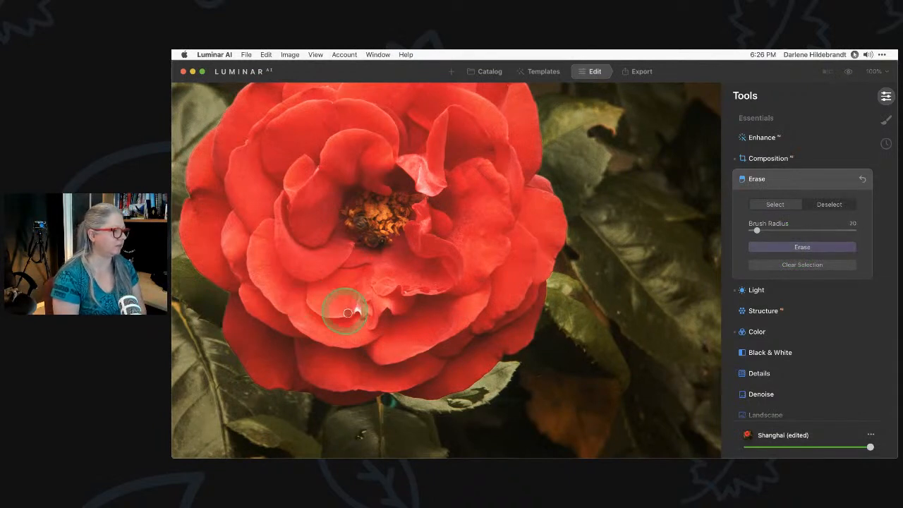
Erase another spot on the lower petals and the blemish near the stem
left_click_drag(355, 311, 359, 307)
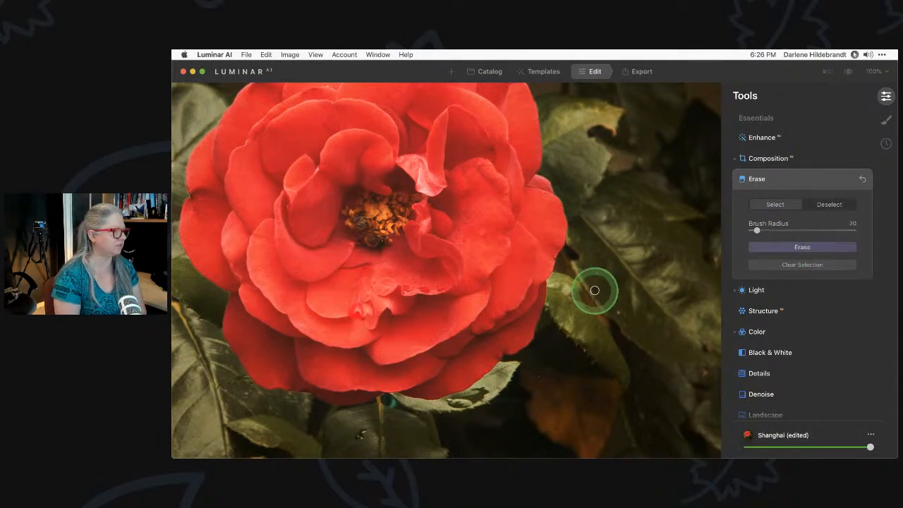
left_click(813, 246)
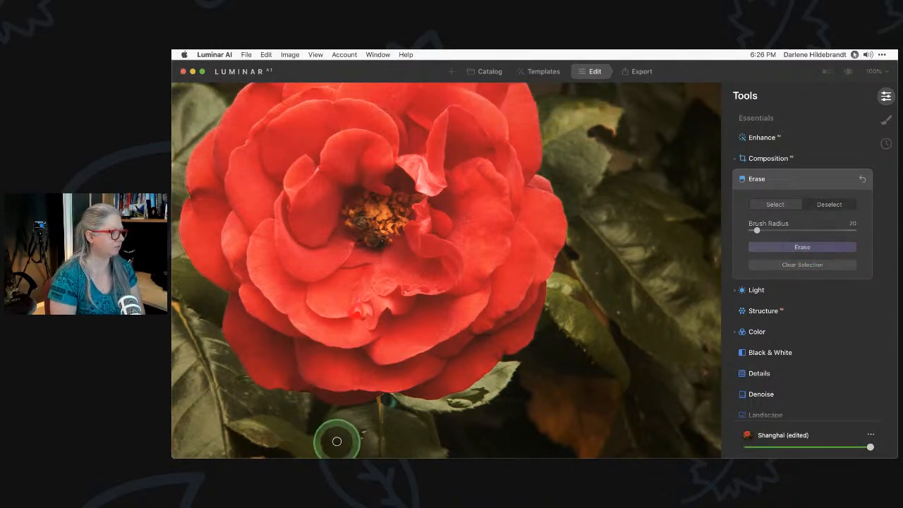
left_click(790, 246)
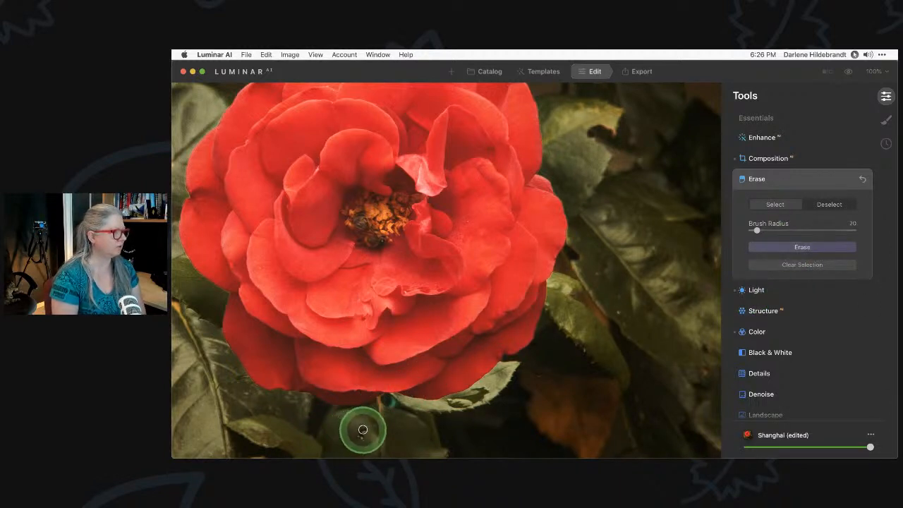
left_click(358, 433)
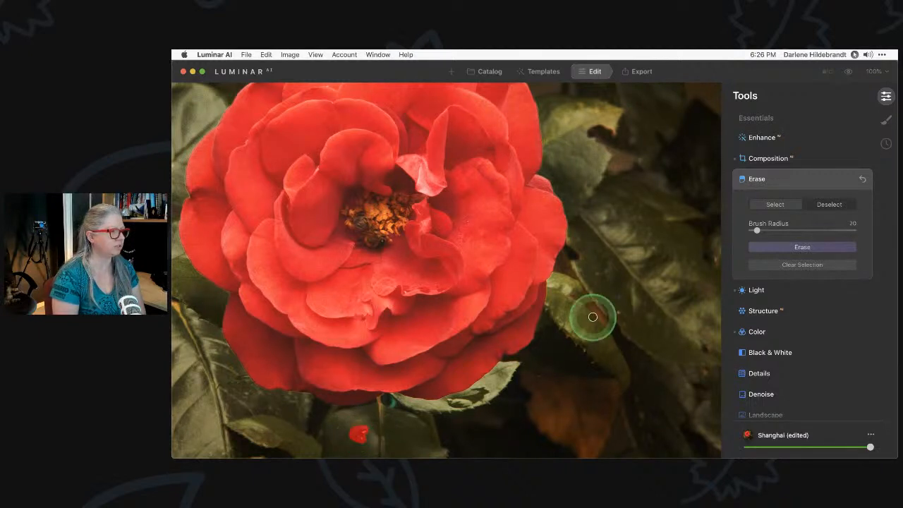
left_click(796, 248)
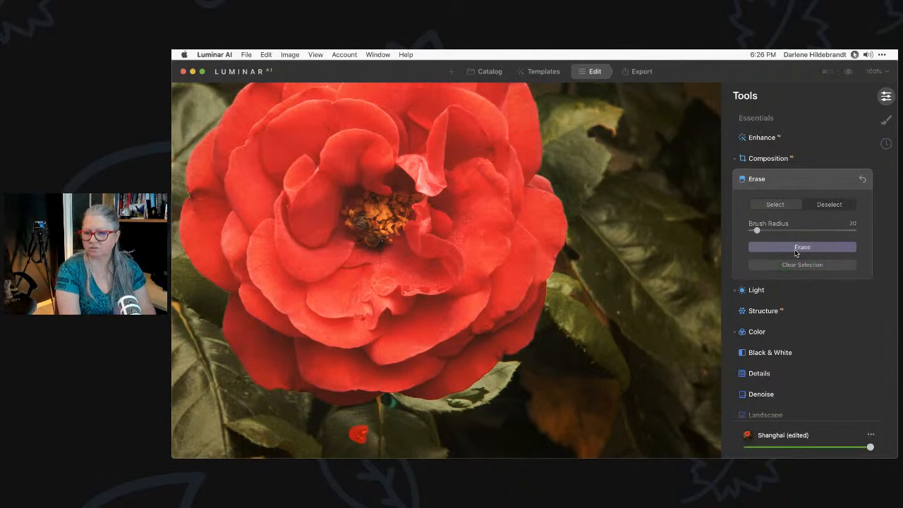
left_click(796, 248)
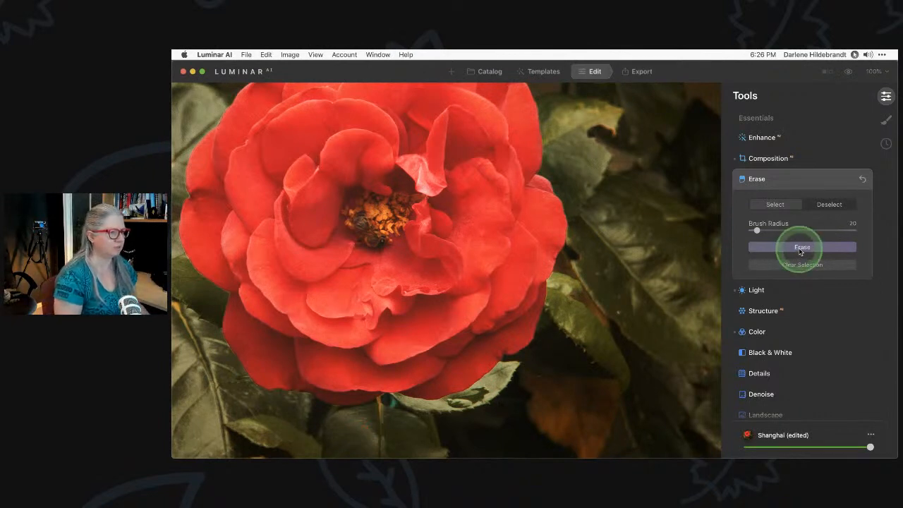
left_click(800, 186)
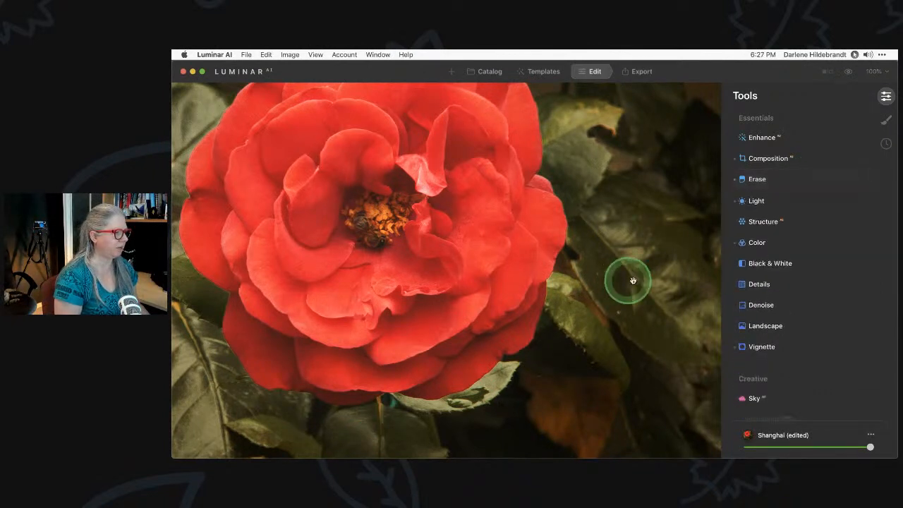
Fit the photo to the view, compare before and after, and return to the Edit my image album grid
double_click(630, 277)
double_click(631, 277)
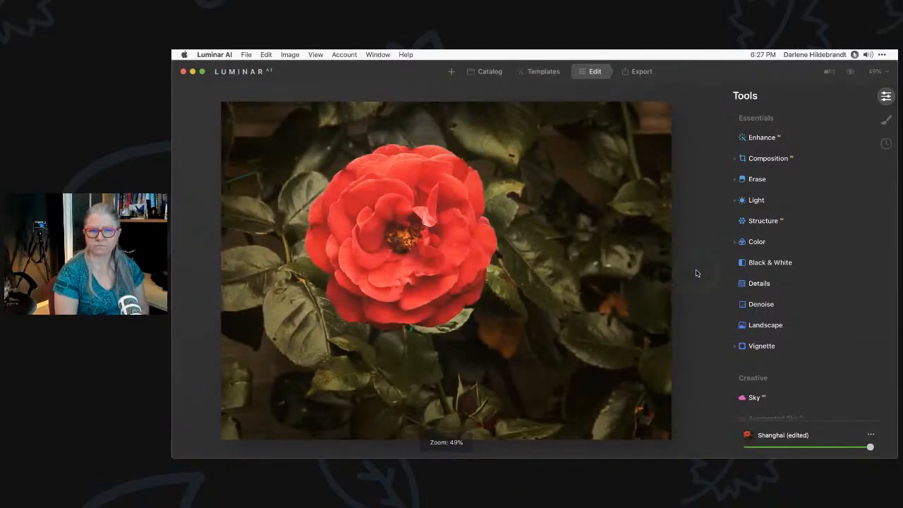
key("backslash")
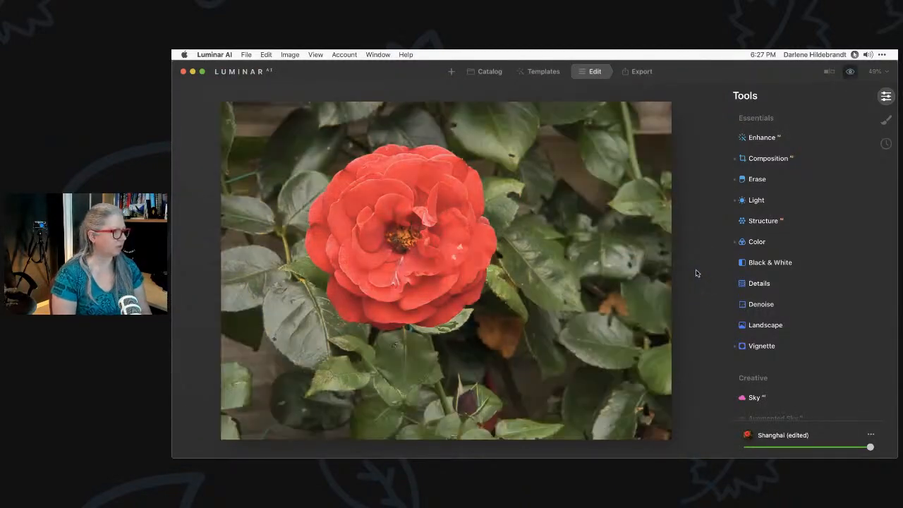
key("backslash")
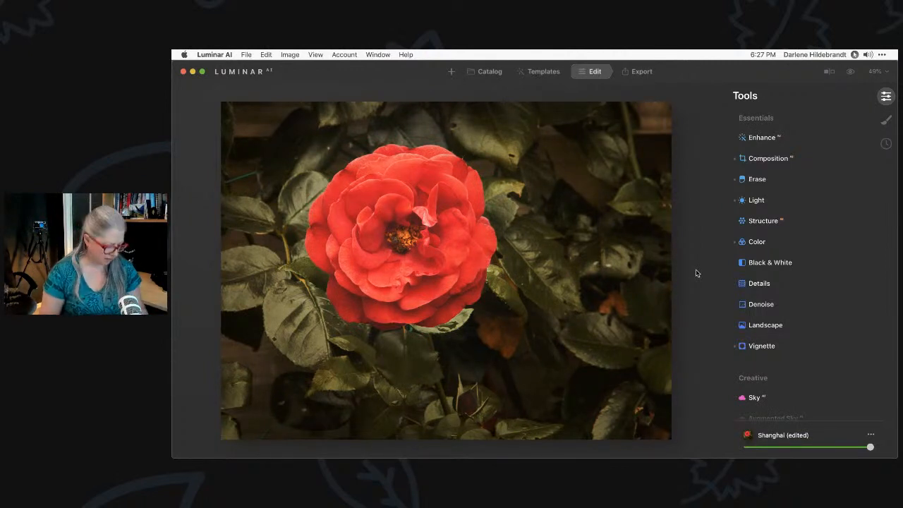
key("backslash")
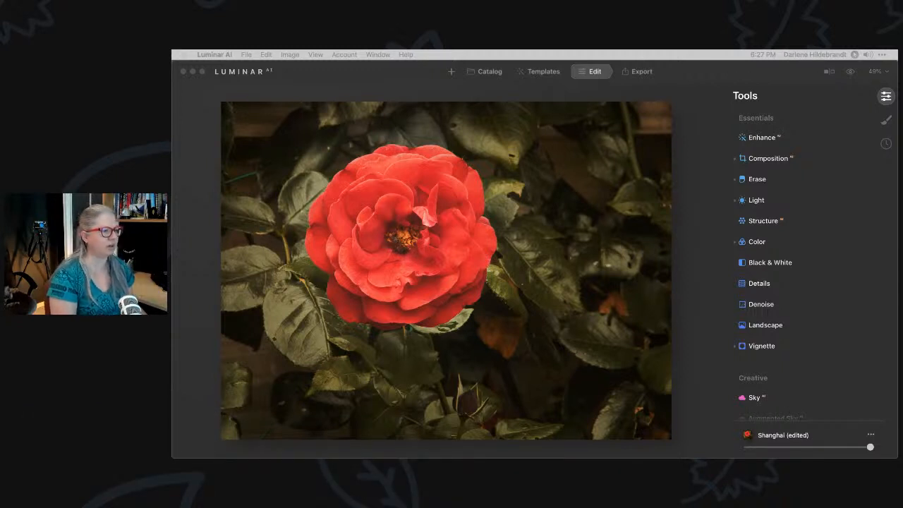
left_click(696, 99)
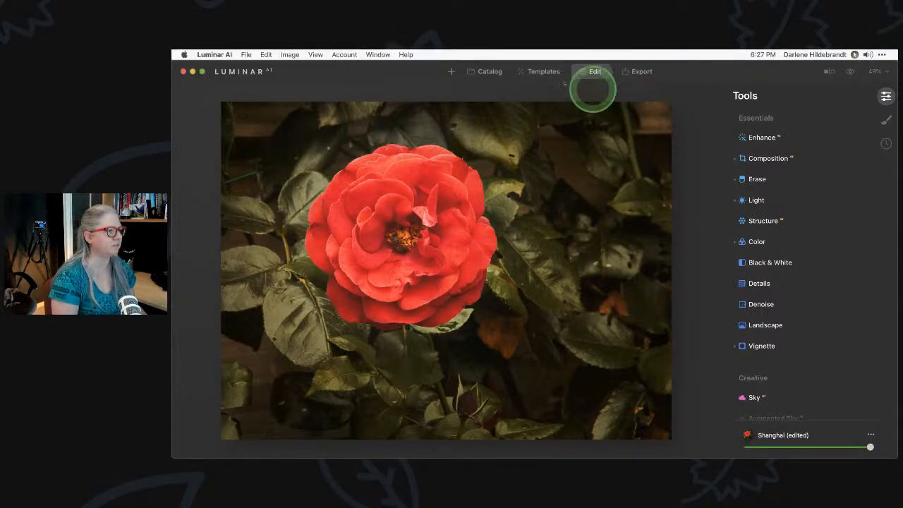
left_click(486, 72)
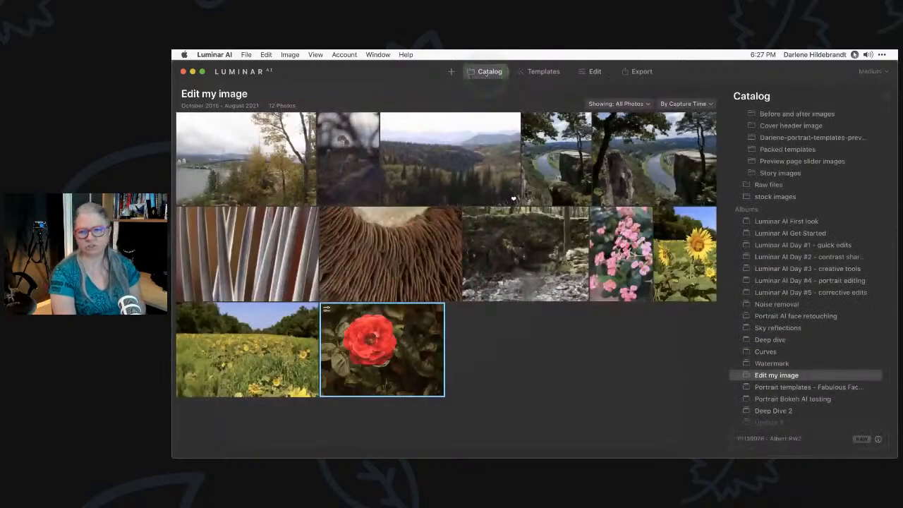
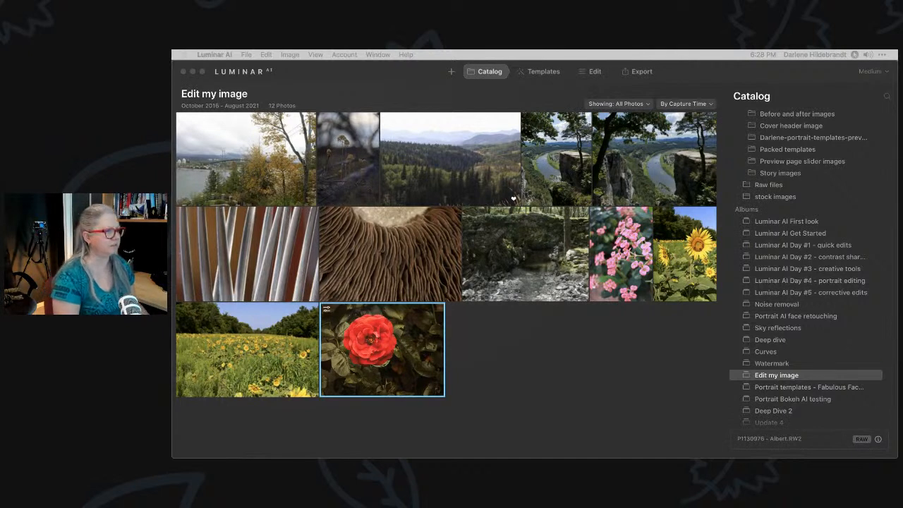
Select the forest-and-mountains landscape in the Catalog, check its photo info, and open it in Templates
left_click(558, 378)
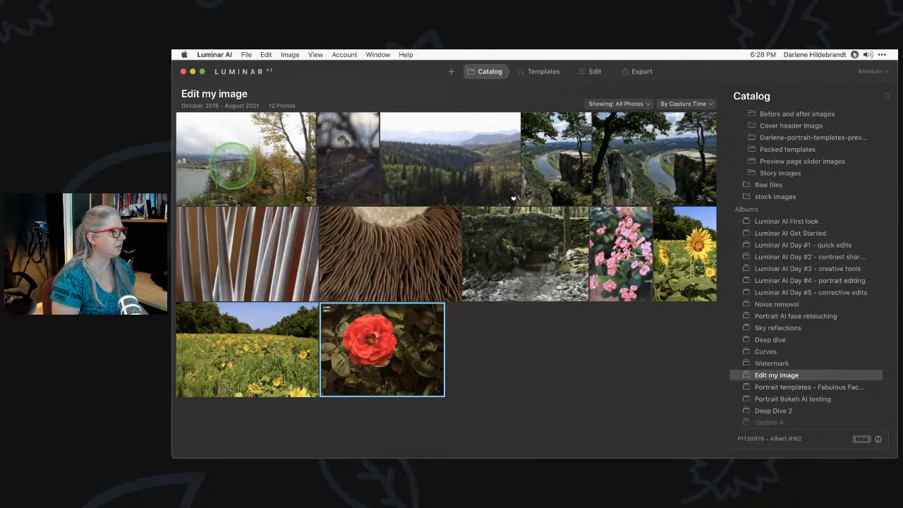
left_click(449, 169)
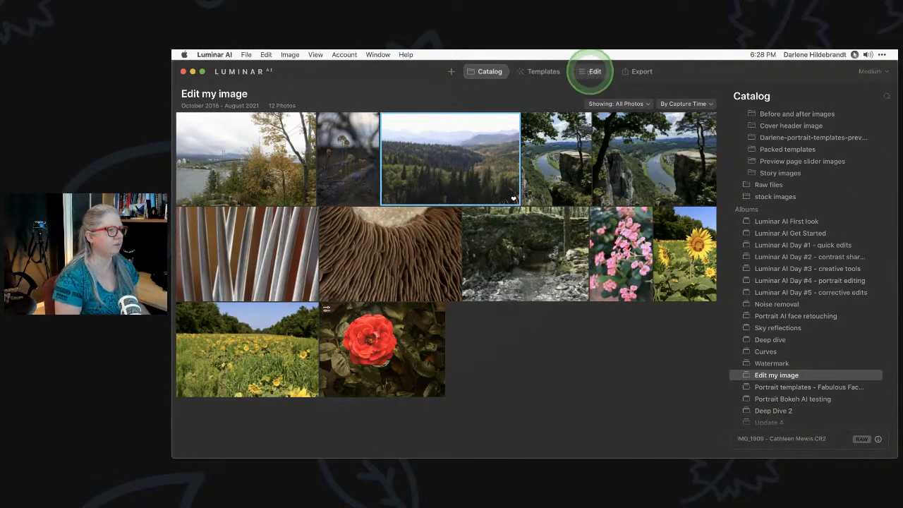
left_click(544, 71)
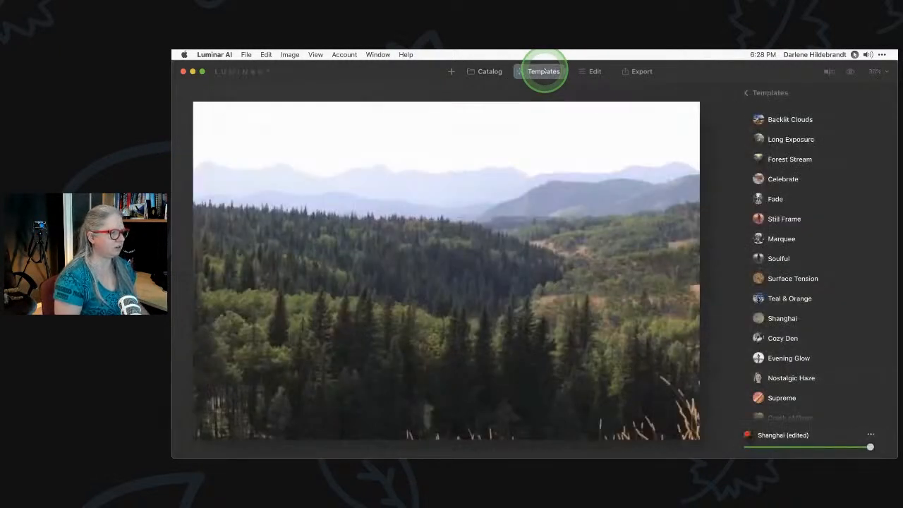
left_click(489, 71)
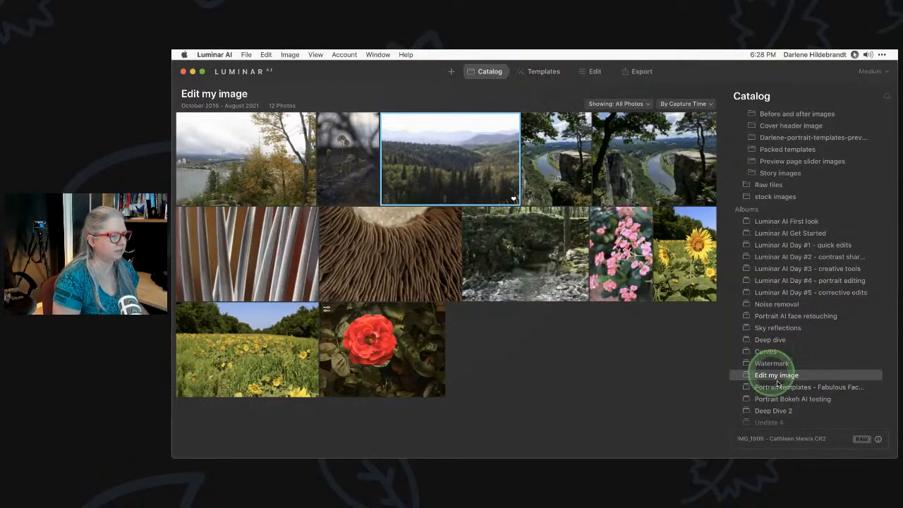
left_click(878, 439)
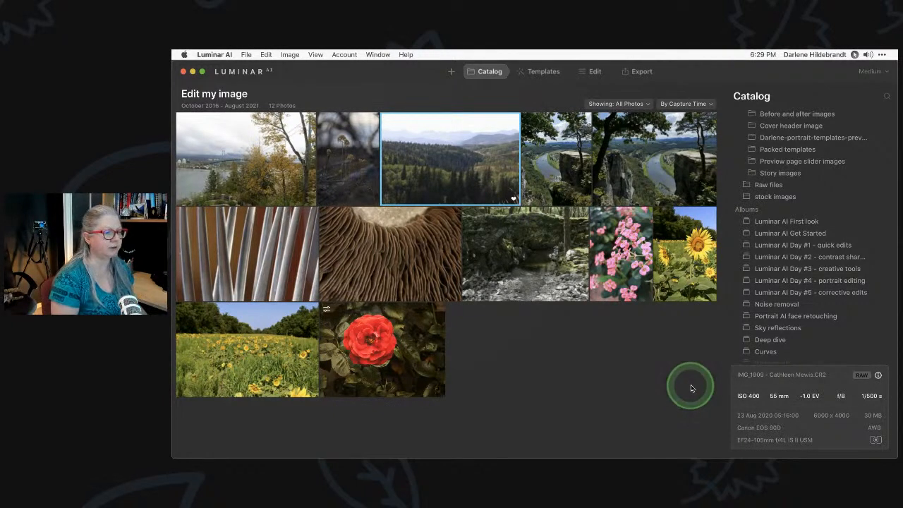
left_click(544, 73)
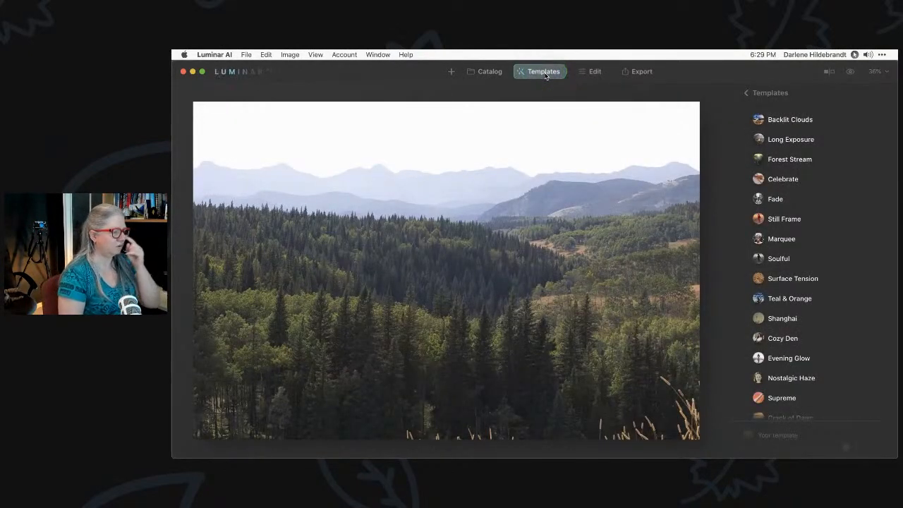
left_click(594, 75)
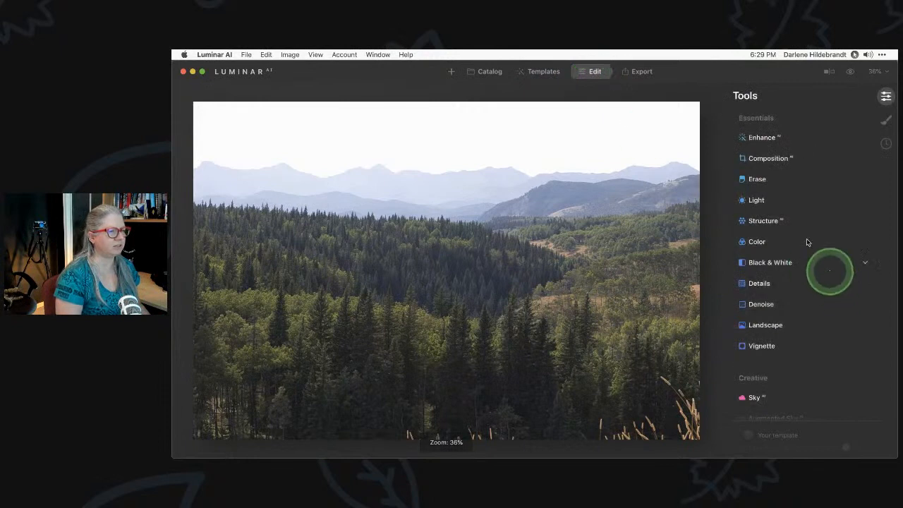
left_click(776, 201)
scroll(776, 203, "down", 3)
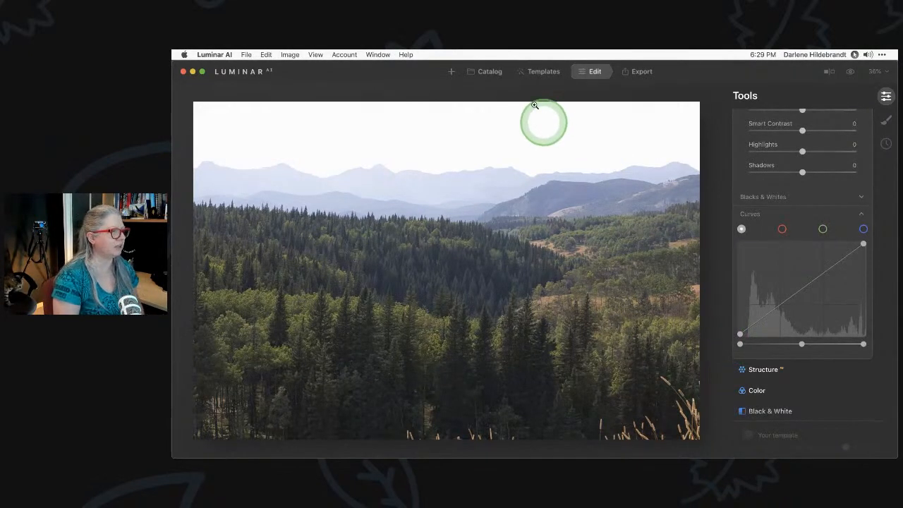
left_click(543, 73)
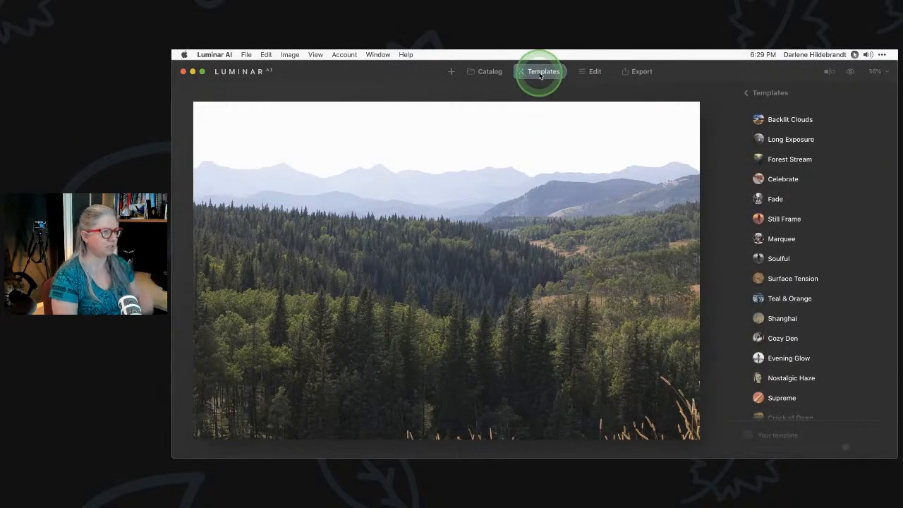
In Infrared Mastery AI, try Native Color Basic, the Artsy templates and Color 720nm Subdued
left_click(769, 91)
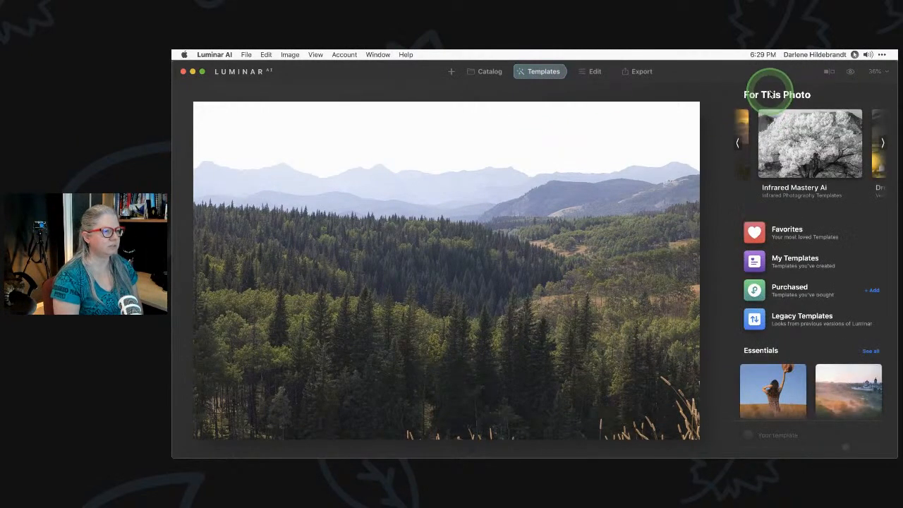
left_click(776, 143)
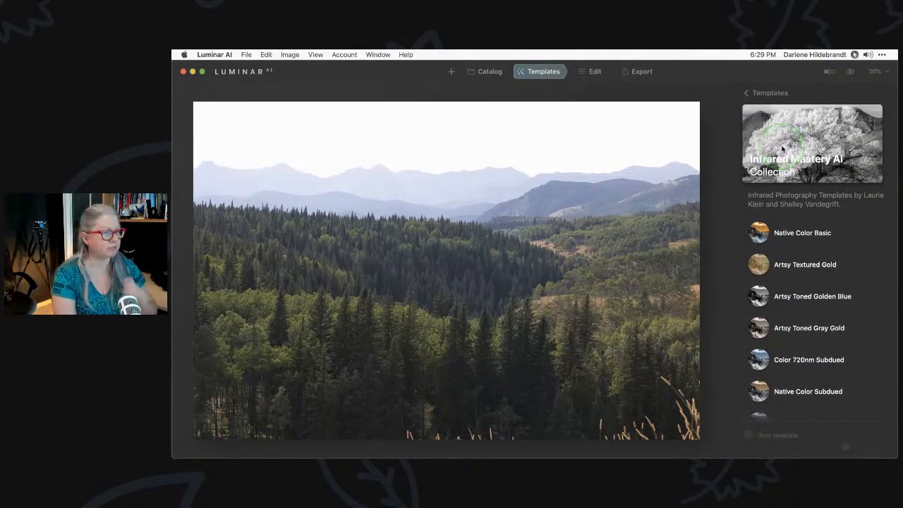
left_click(791, 236)
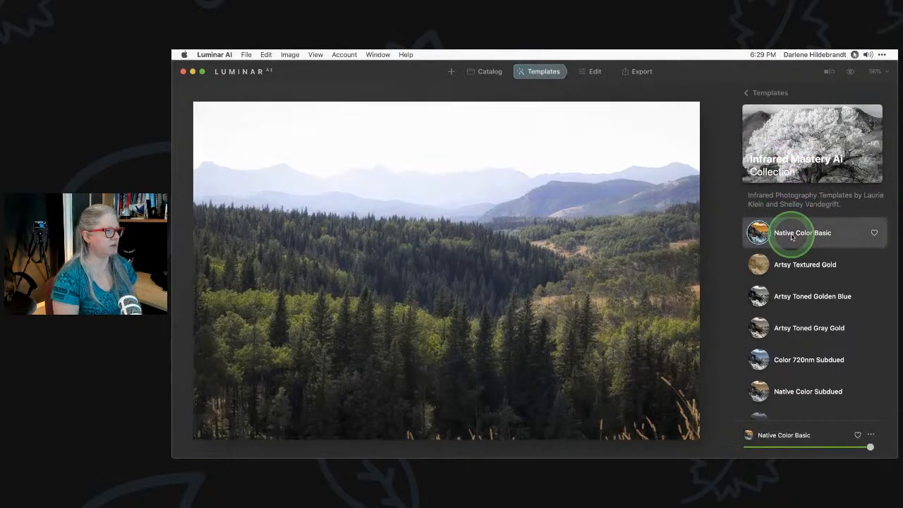
left_click(802, 274)
left_click(803, 294)
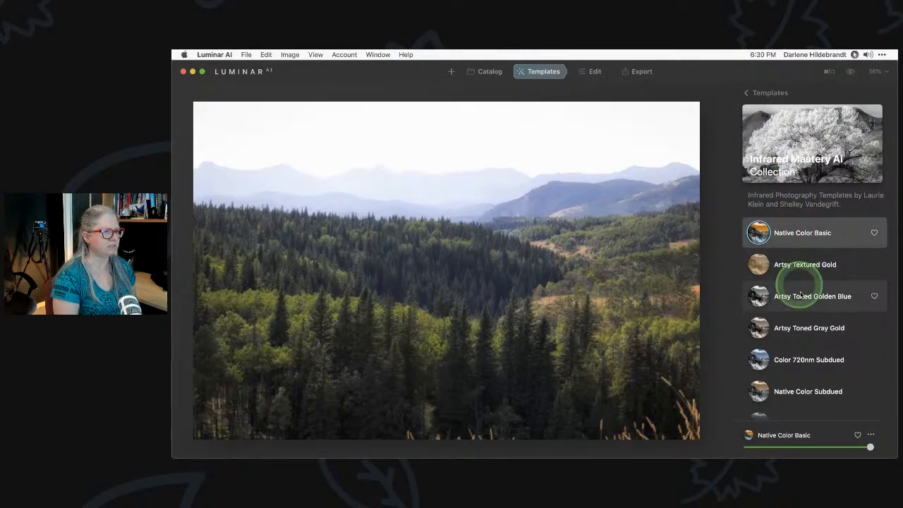
left_click(803, 329)
left_click(803, 361)
Try Native Color Subdued, Color 665nm Subdued and Artsy Toned Violet Green, then keep Native Color Basic
left_click(800, 391)
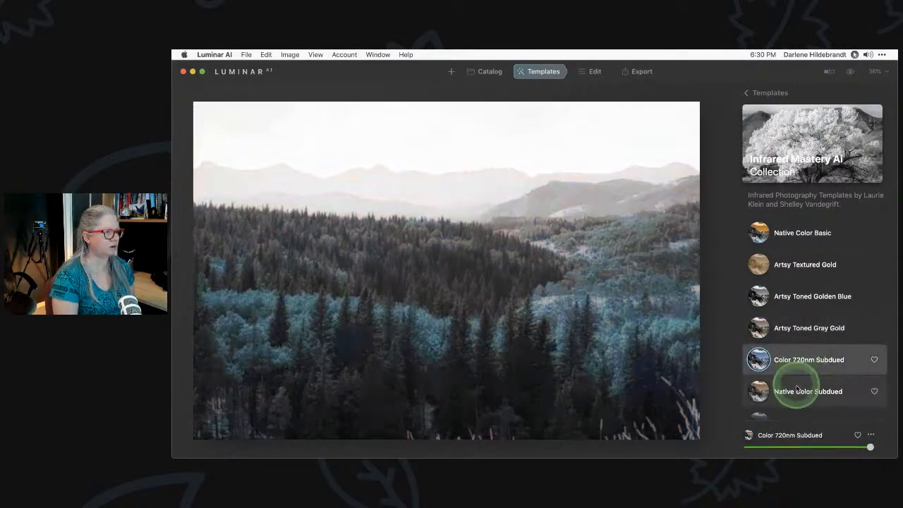
scroll(797, 392, "down", 2)
left_click(797, 393)
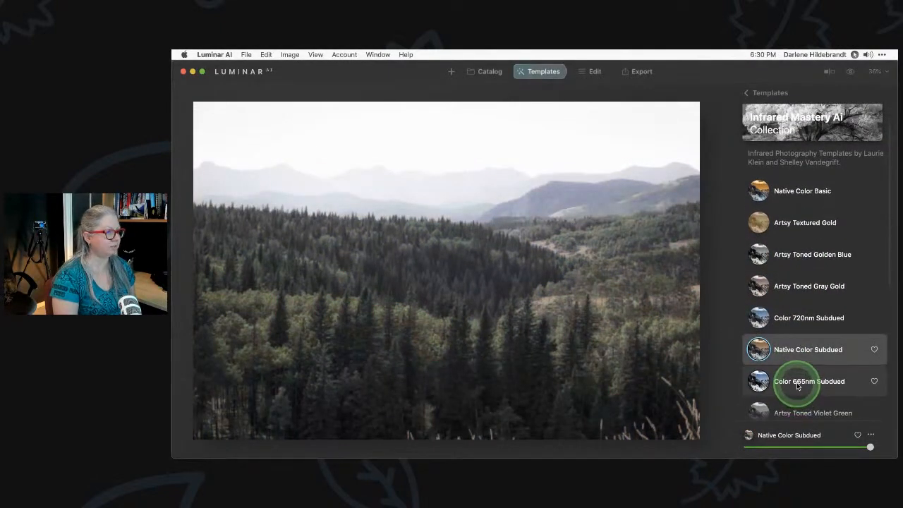
scroll(797, 393, "down", 1)
left_click(797, 395)
scroll(797, 398, "up", 3)
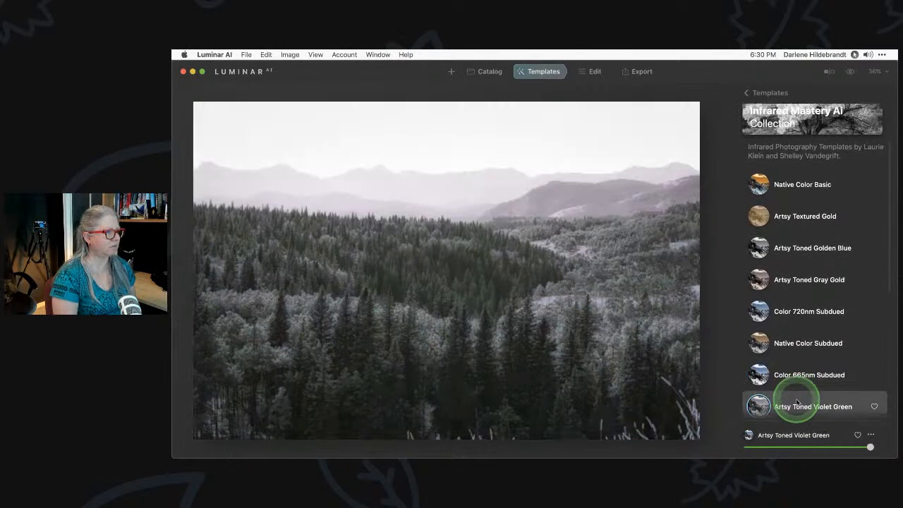
left_click(802, 236)
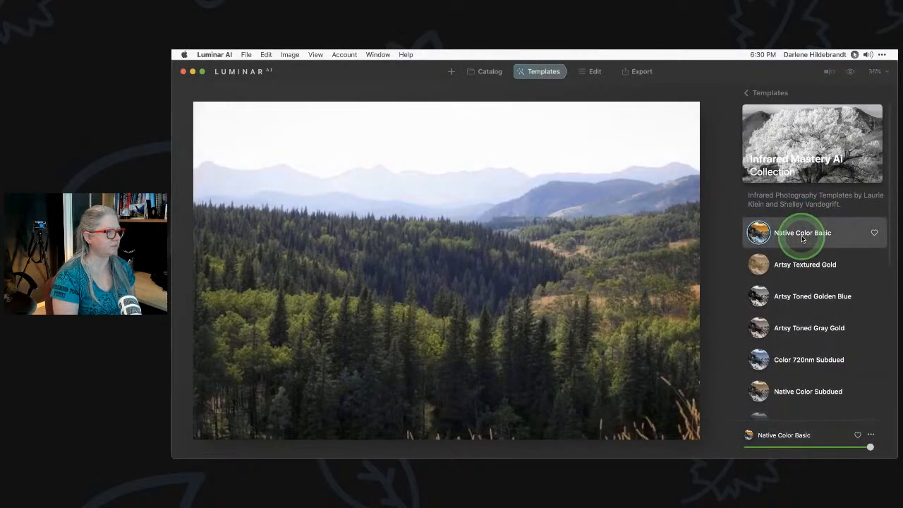
left_click(749, 93)
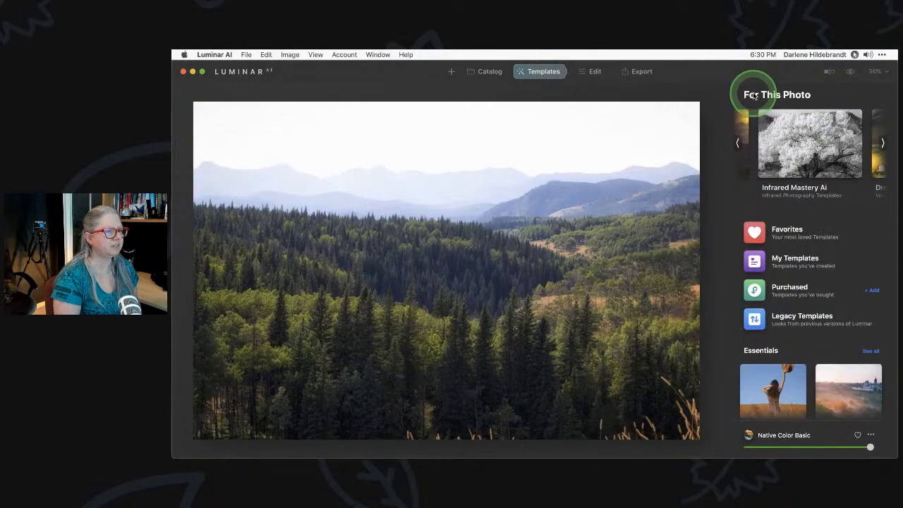
Apply the Easy Landscapes Long Exposure template and compare it with the original photo
left_click(741, 141)
left_click(737, 145)
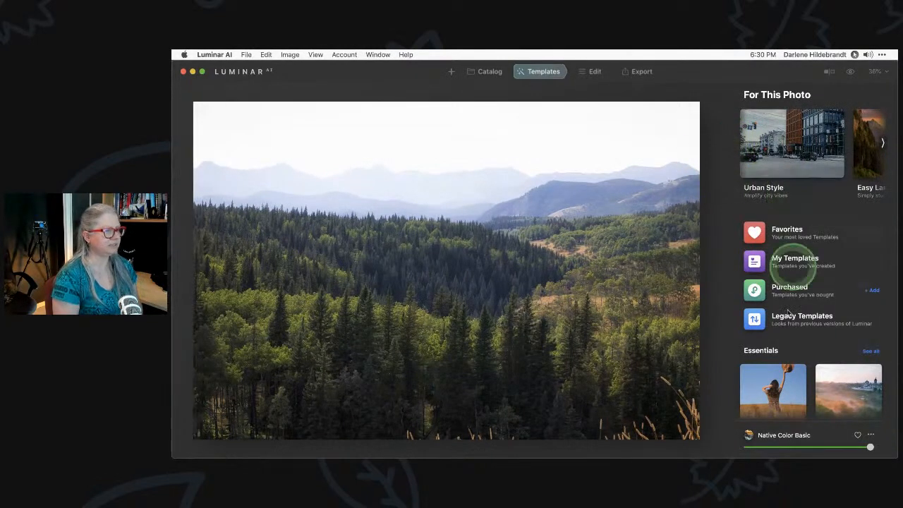
left_click(776, 351)
left_click(879, 140)
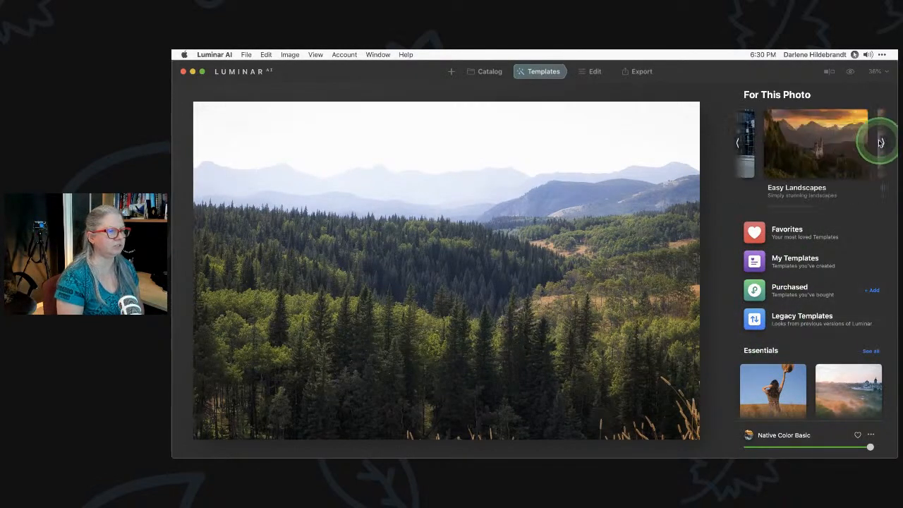
left_click(812, 146)
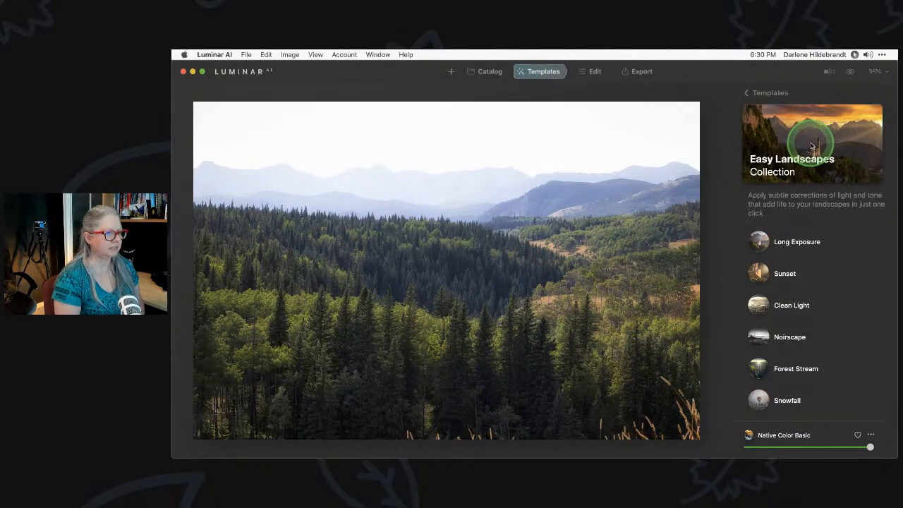
left_click(799, 242)
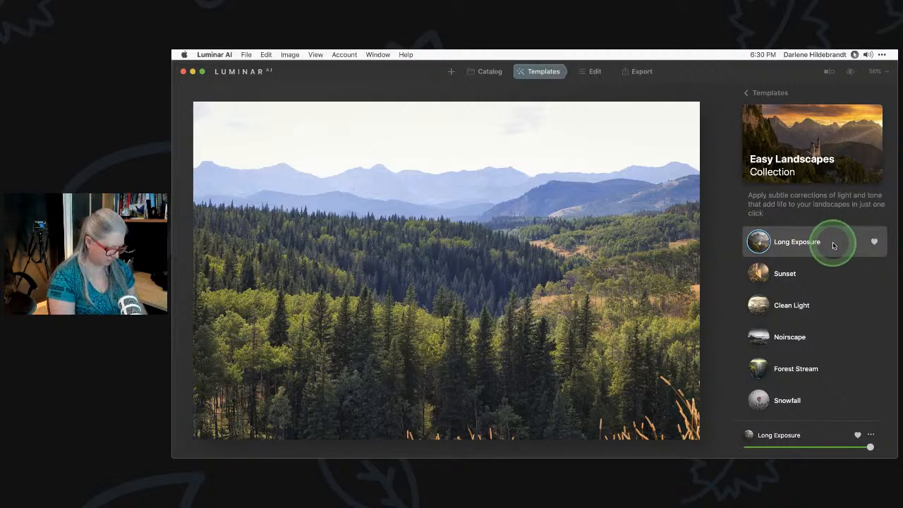
key("backslash")
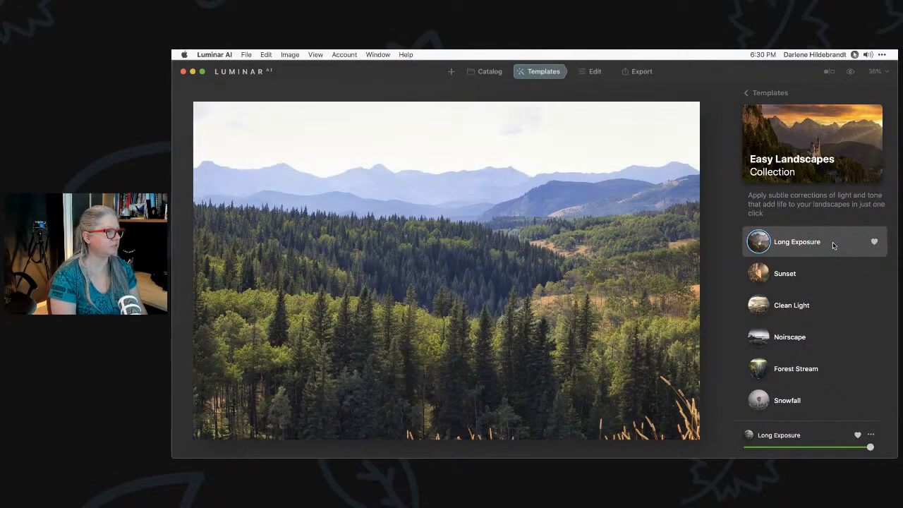
key("backslash")
key("backslash")
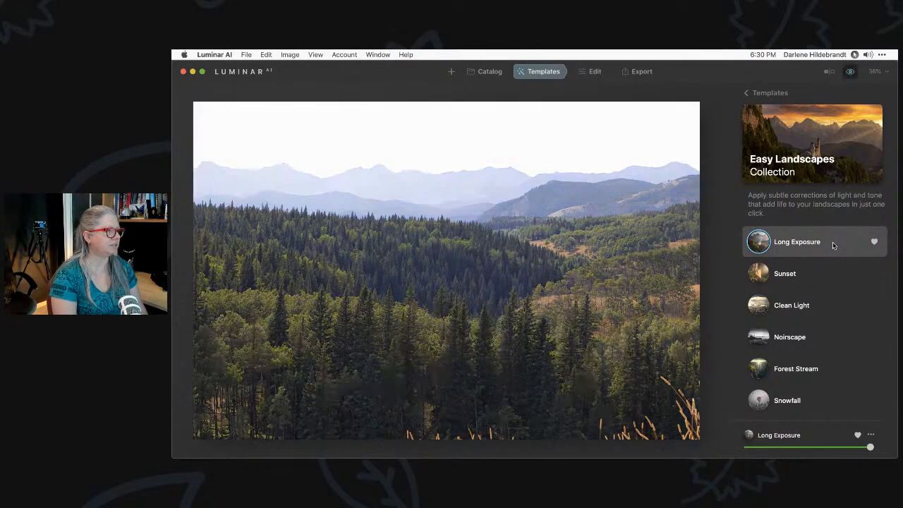
key("backslash")
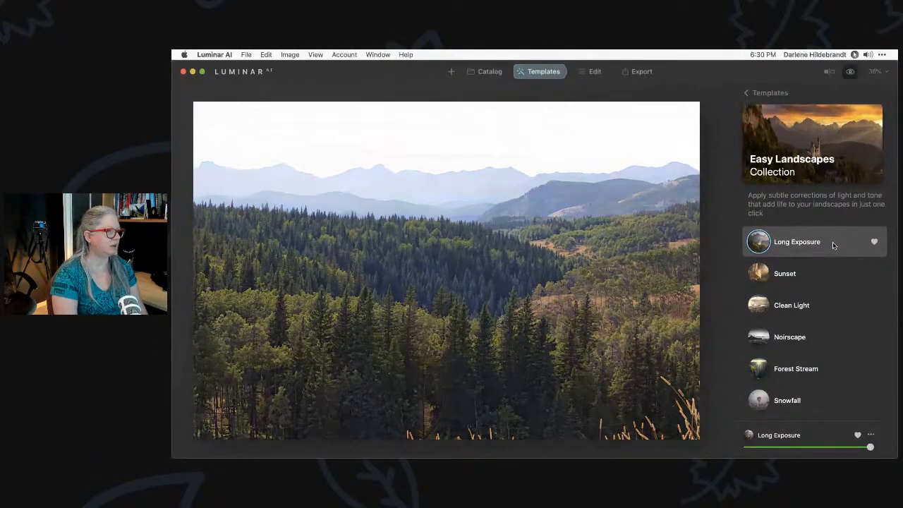
key("backslash")
Try the Sunset, Clean Light, Noirscape and Snowfall templates, then settle on Forest Stream
left_click(830, 244)
left_click(786, 274)
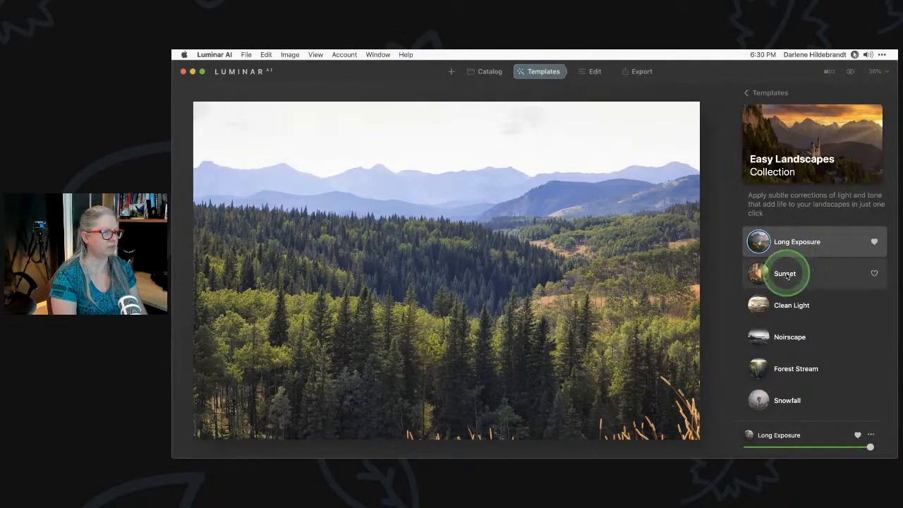
left_click(787, 304)
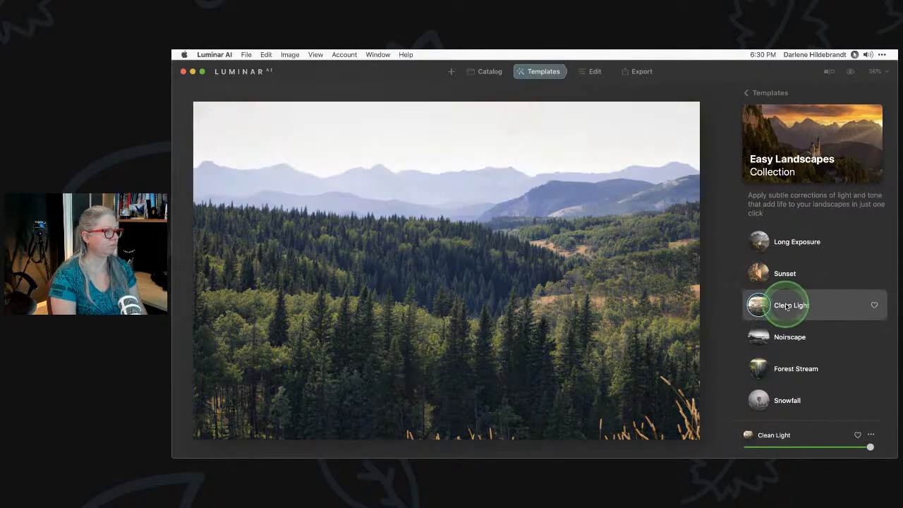
left_click(788, 337)
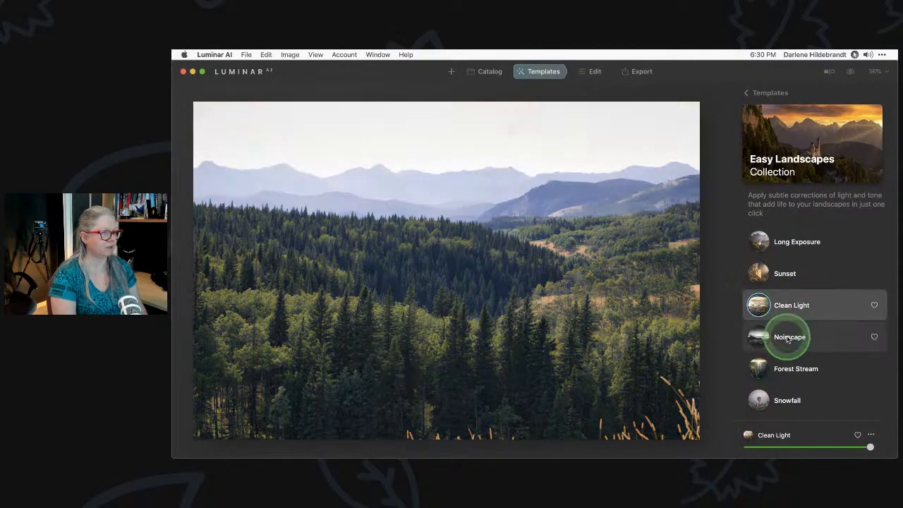
left_click(788, 366)
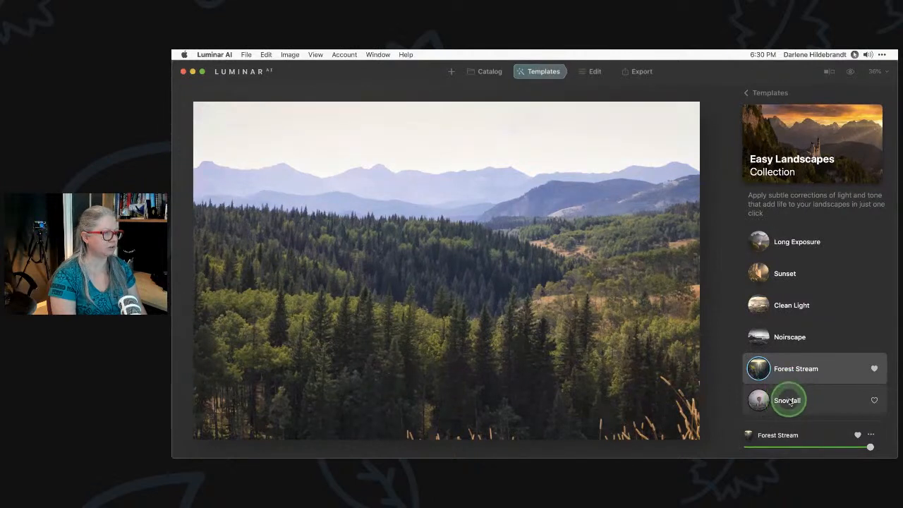
left_click(788, 400)
left_click(787, 376)
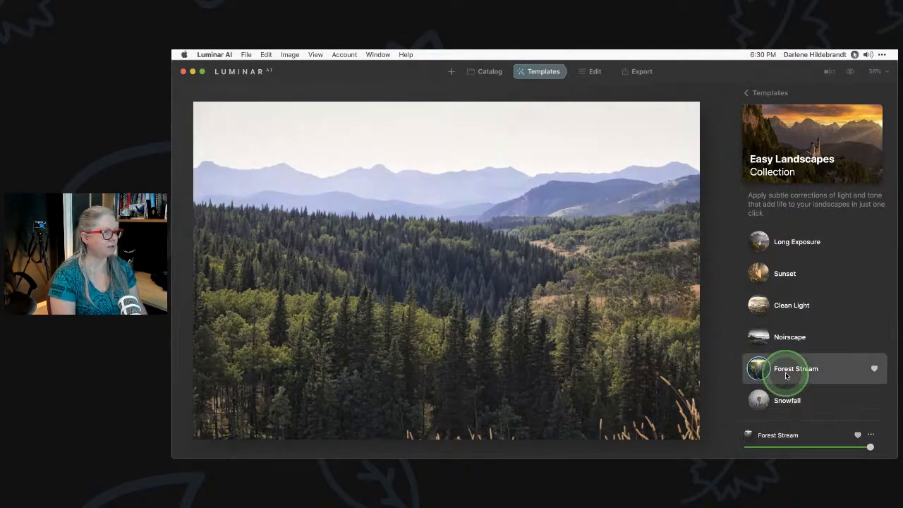
left_click(771, 95)
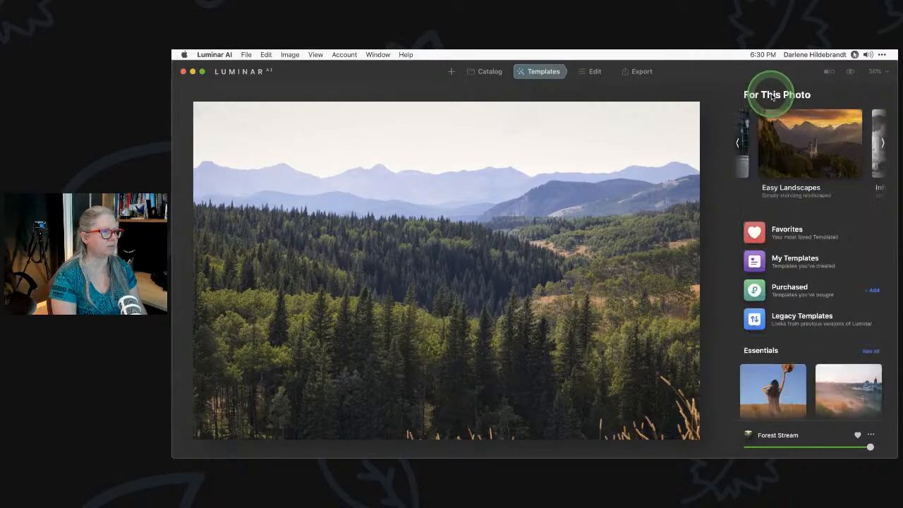
Apply the Toscana template from the Favorites collection
left_click(785, 231)
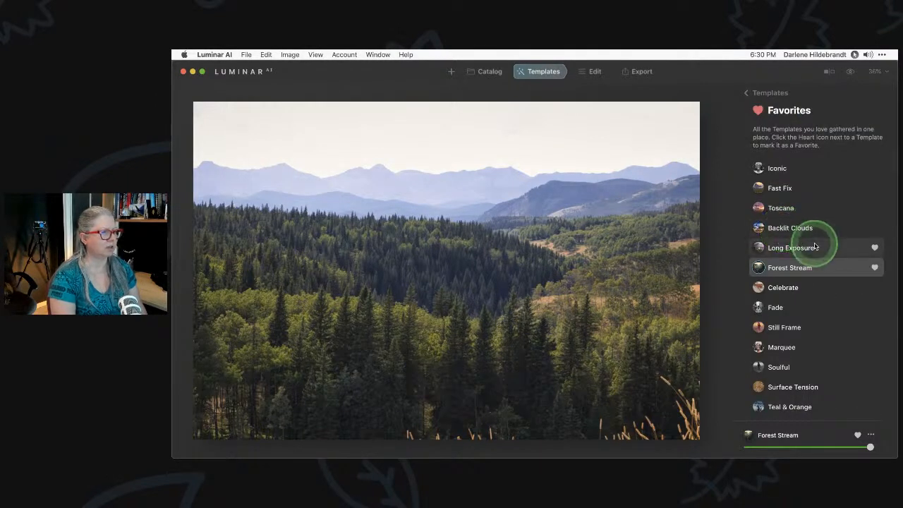
left_click(789, 208)
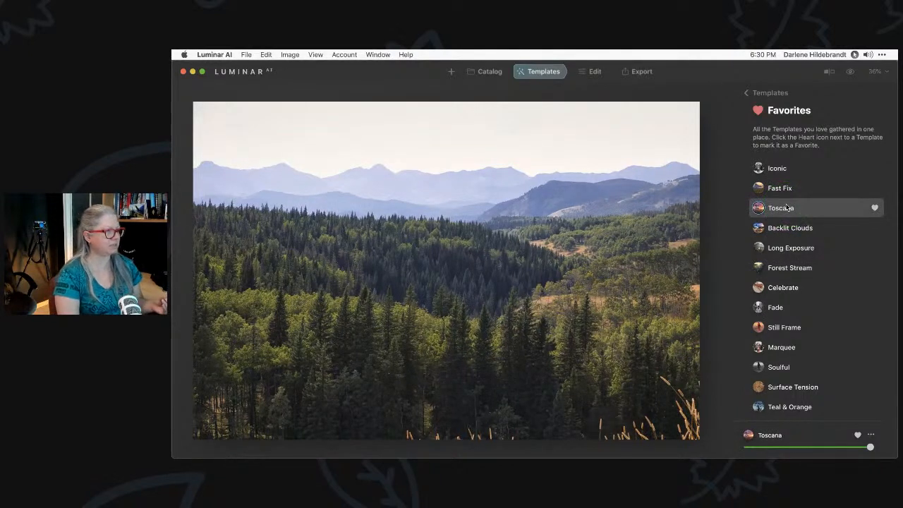
left_click(785, 208)
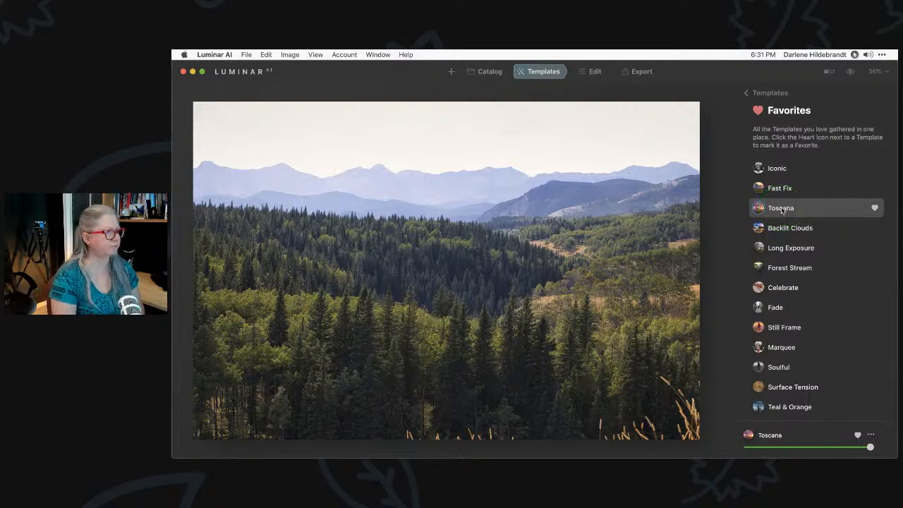
left_click(782, 209)
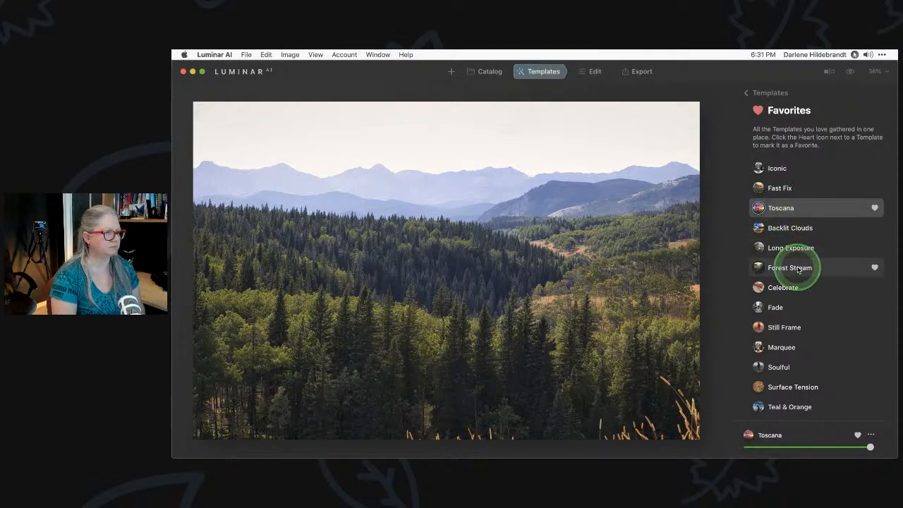
Browse the Favorites template list, then return to the For This Photo overview
scroll(794, 267, "down", 2)
scroll(799, 278, "down", 2)
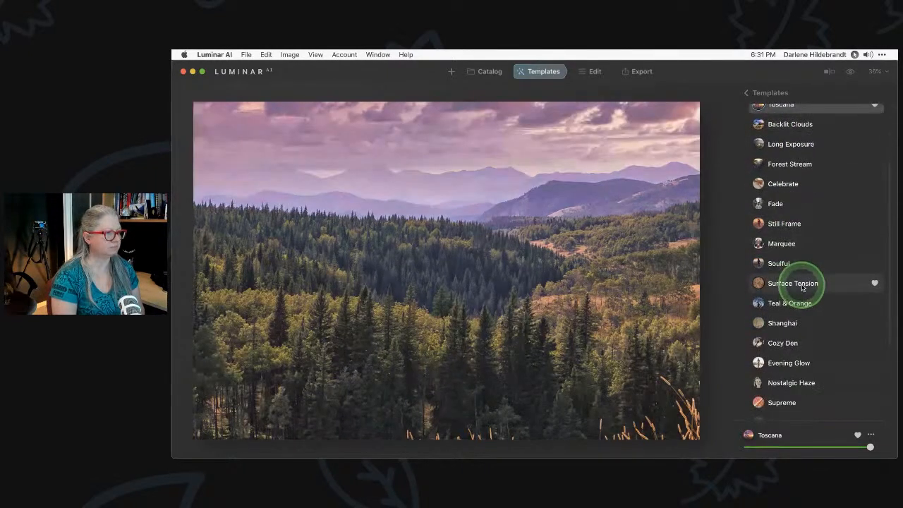
scroll(803, 285, "up", 3)
scroll(802, 287, "up", 1)
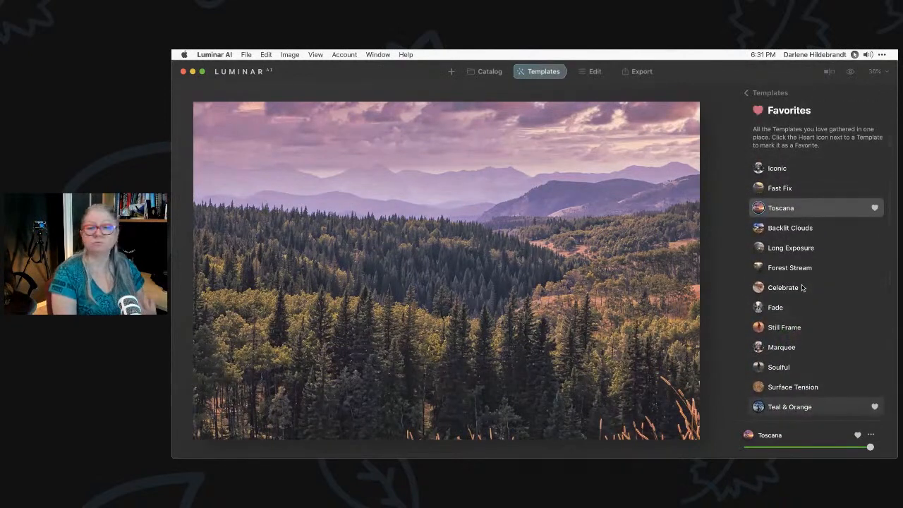
scroll(802, 287, "down", 6)
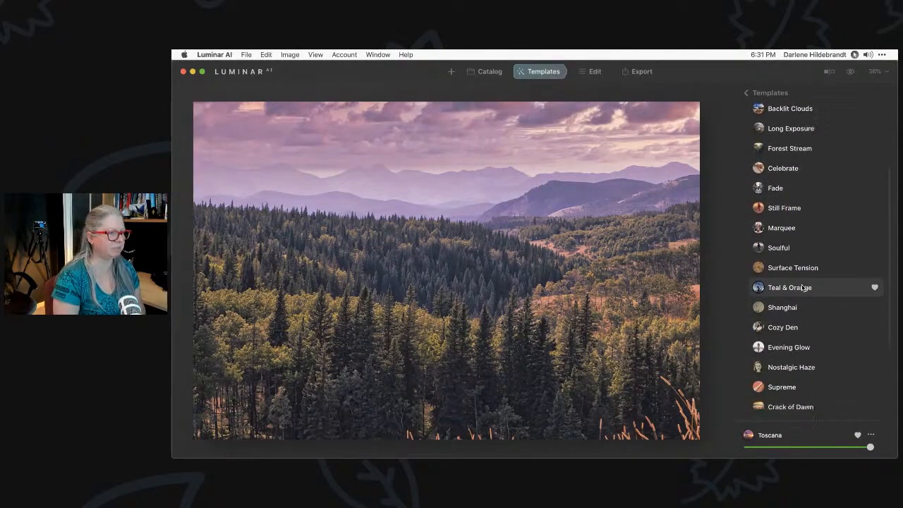
scroll(802, 287, "down", 3)
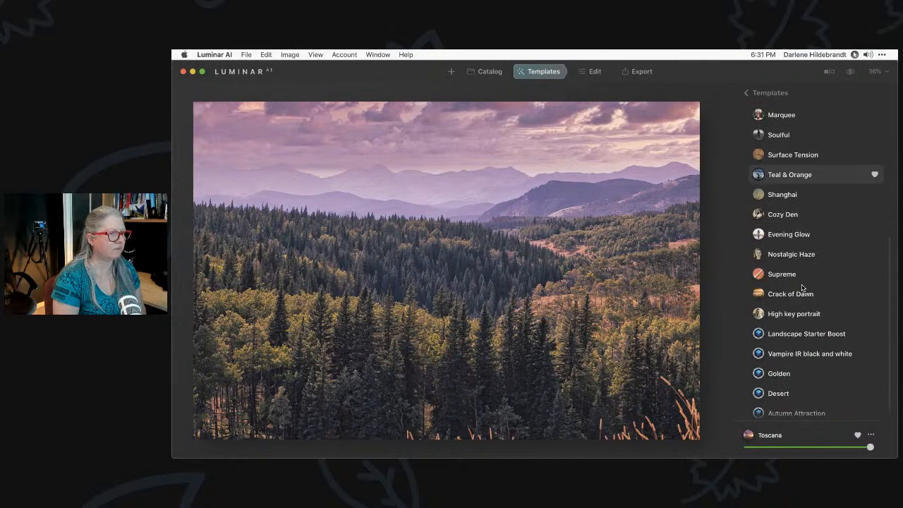
scroll(802, 287, "up", 2)
scroll(802, 287, "up", 2)
scroll(803, 287, "up", 6)
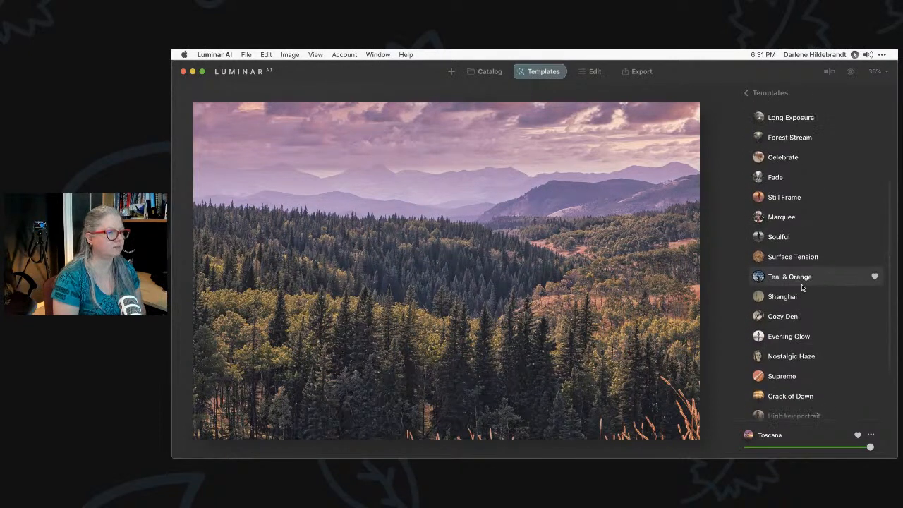
scroll(803, 288, "up", 1)
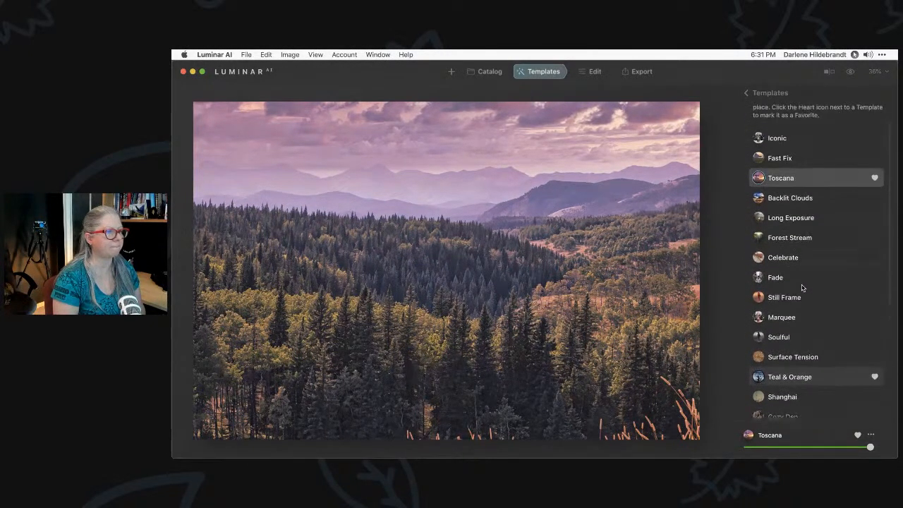
left_click(806, 288)
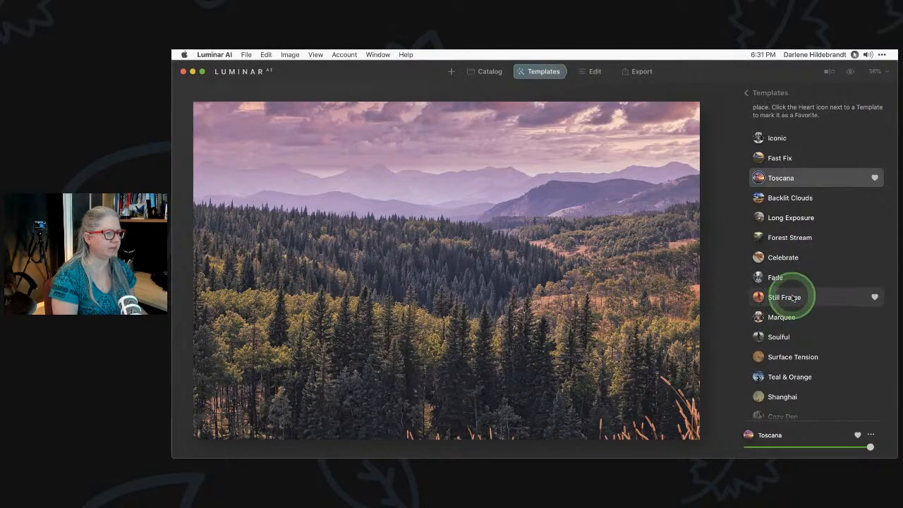
left_click(756, 94)
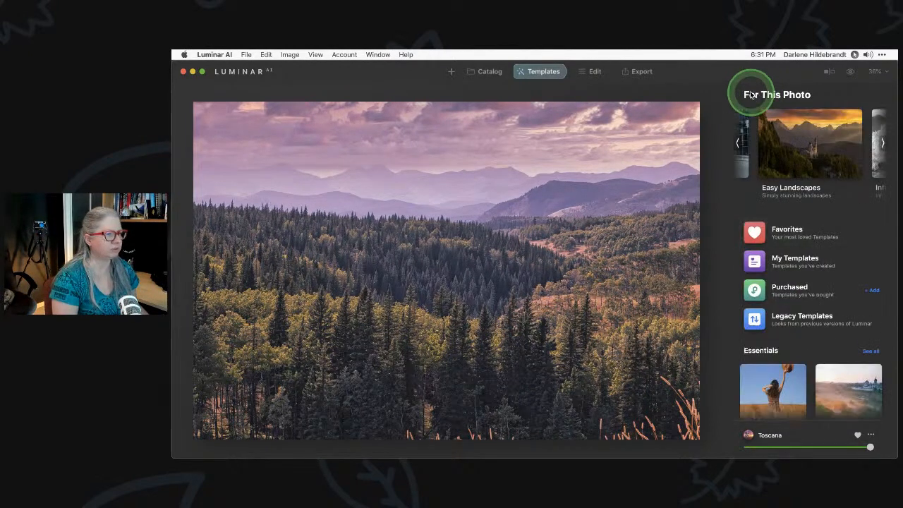
Apply the Easy Landscapes Long Exposure template and switch to the Edit tools
left_click(778, 161)
left_click(761, 244)
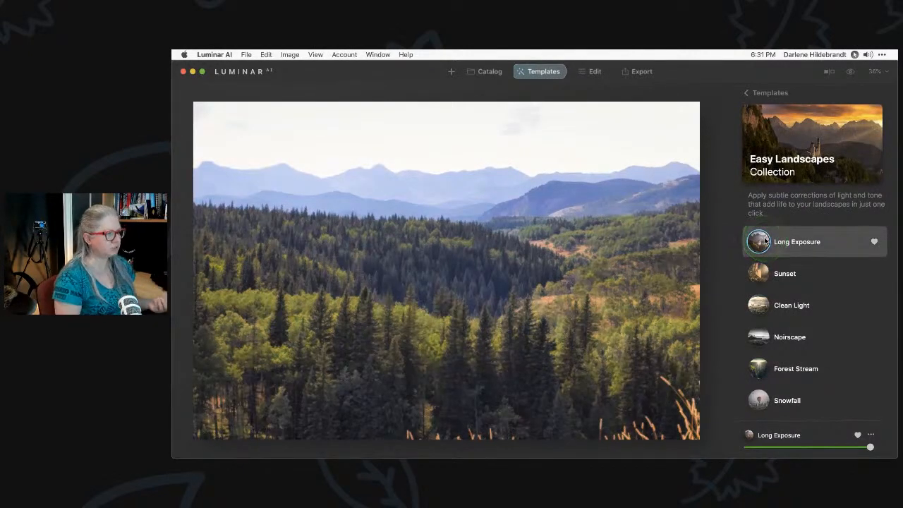
left_click(595, 71)
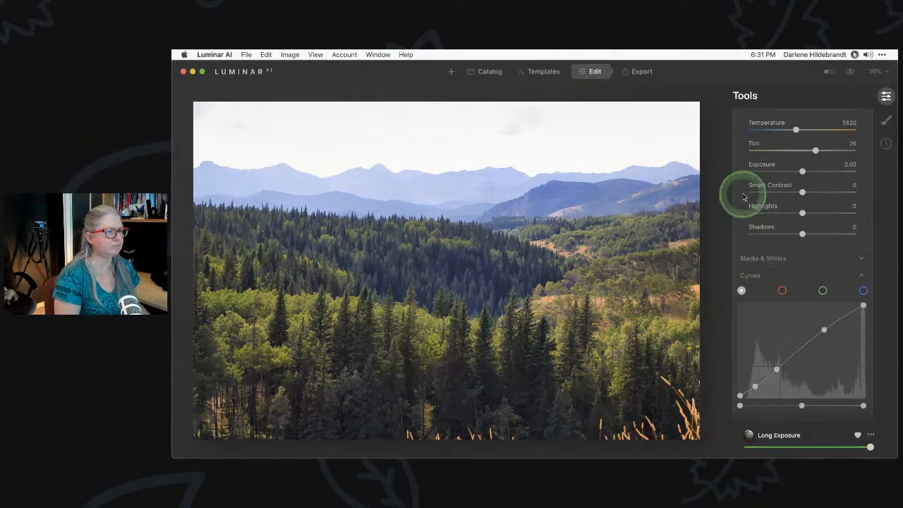
Collapse Light, then inspect the foreground grass at 100% before fitting the photo back
scroll(746, 196, "up", 5)
left_click(786, 166)
scroll(786, 167, "up", 2)
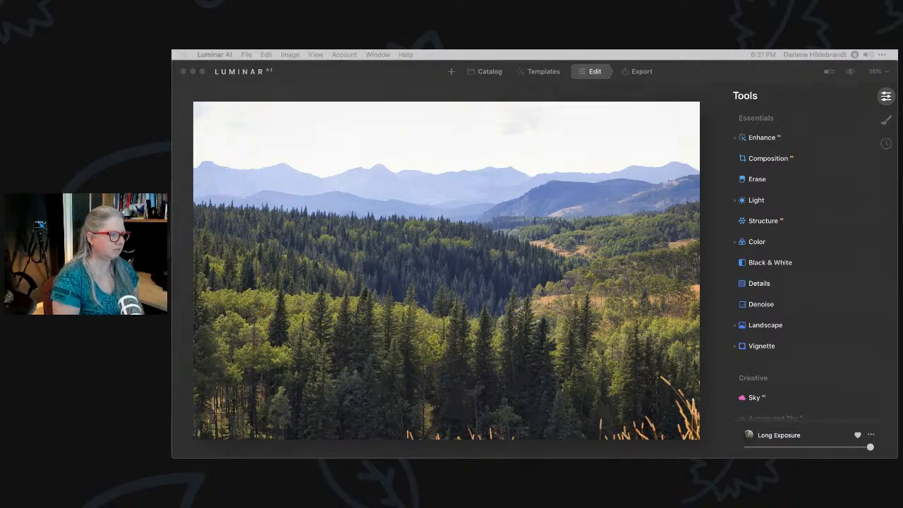
left_click(710, 387)
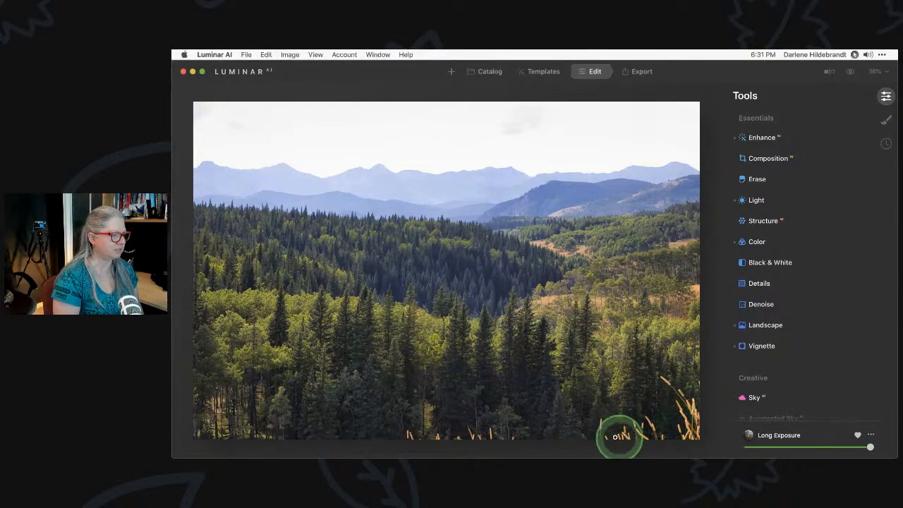
left_click(667, 395)
left_click_drag(660, 410, 640, 325)
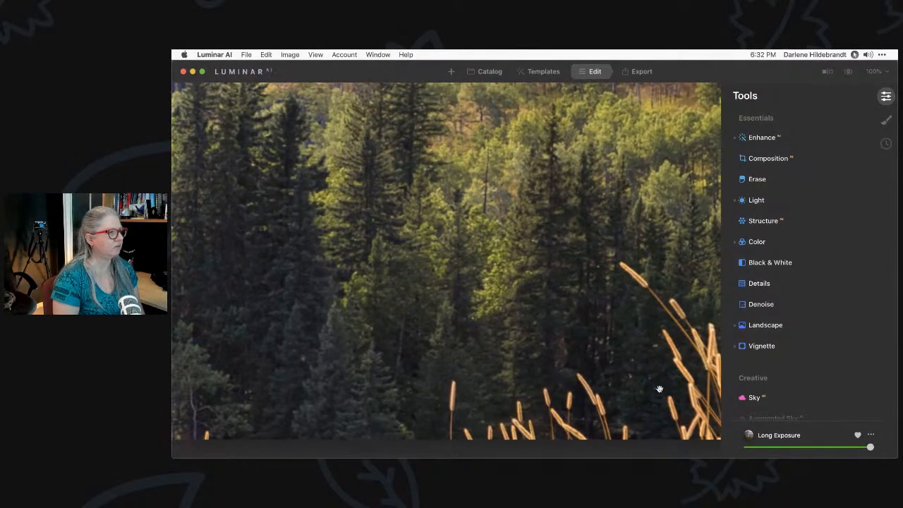
left_click(615, 381)
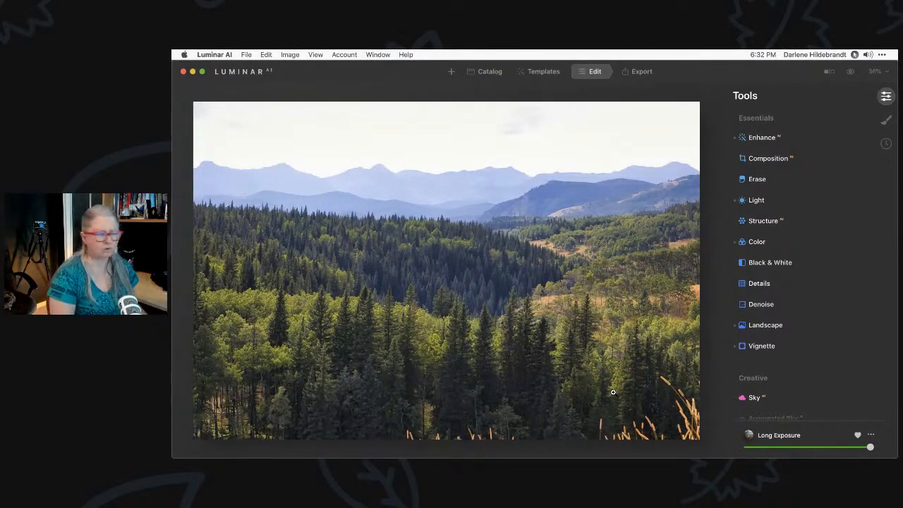
Crop with Composition, shifting the framing and slightly enlarging the crop to trim the bottom grass
left_click(765, 158)
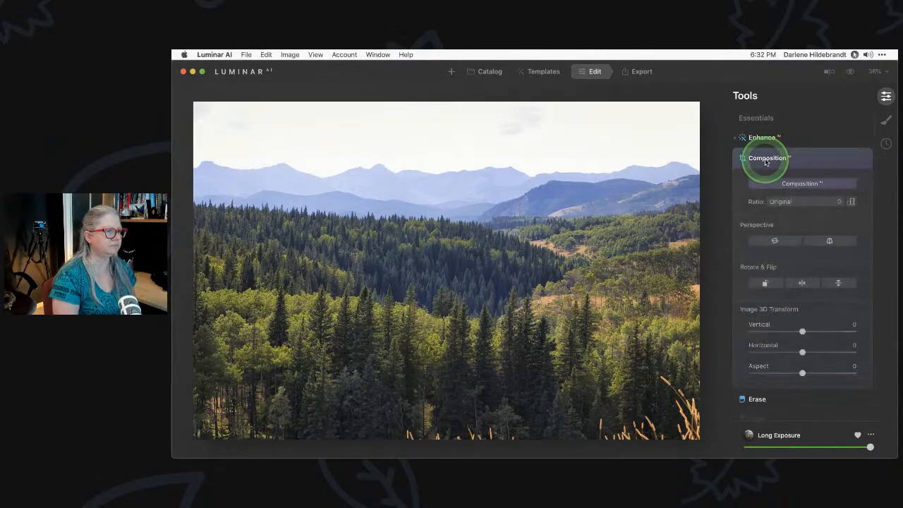
left_click(796, 183)
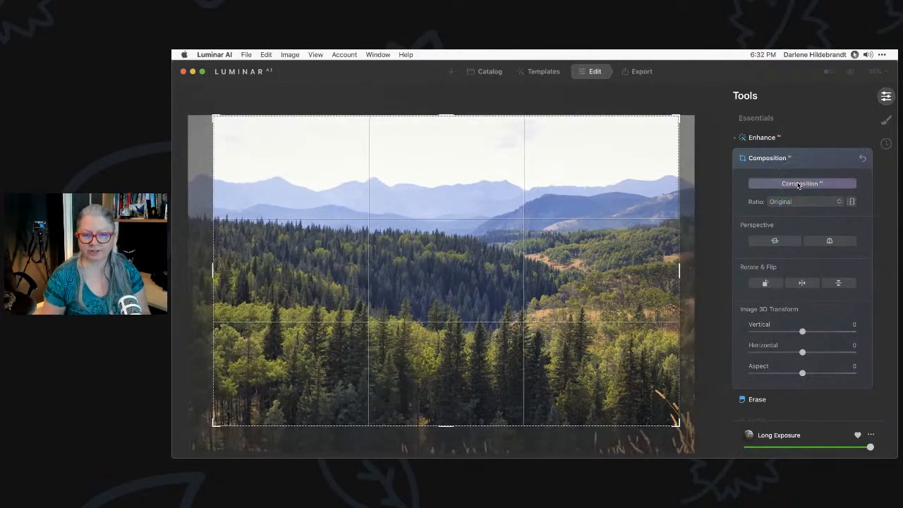
left_click(461, 297)
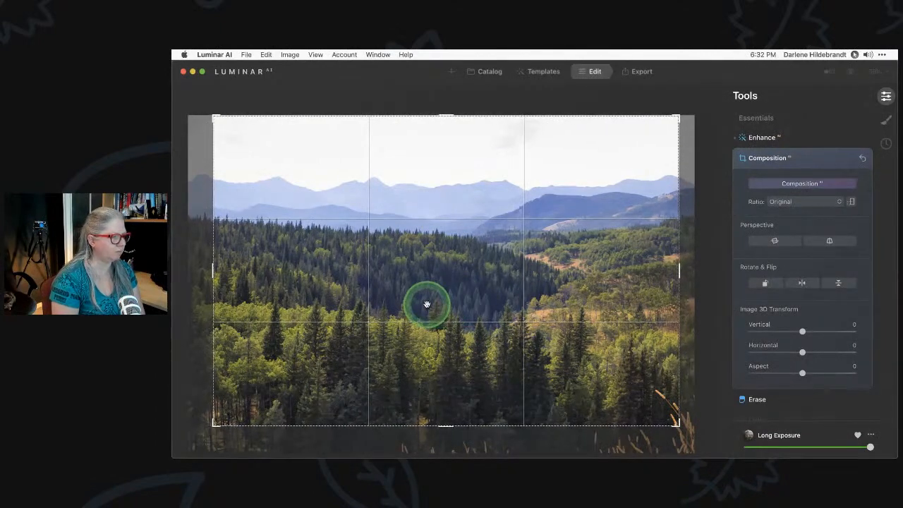
left_click_drag(420, 304, 462, 304)
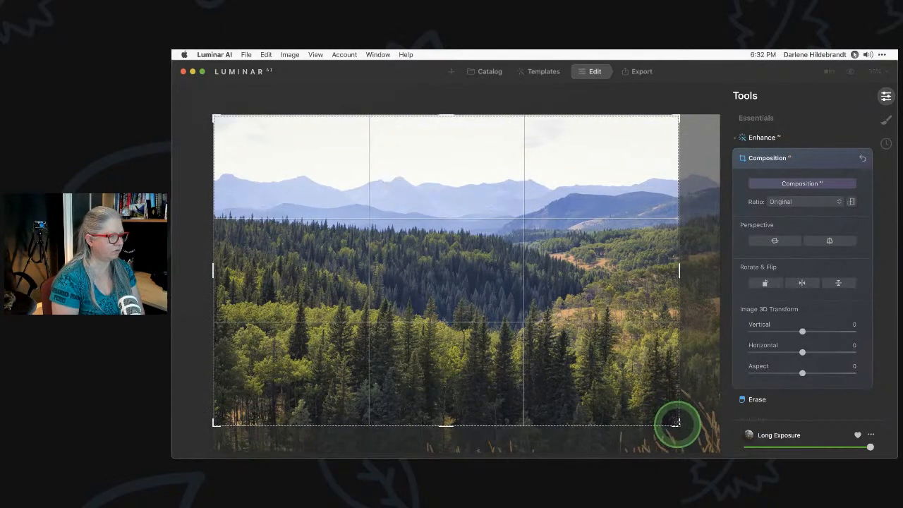
left_click_drag(675, 422, 679, 425)
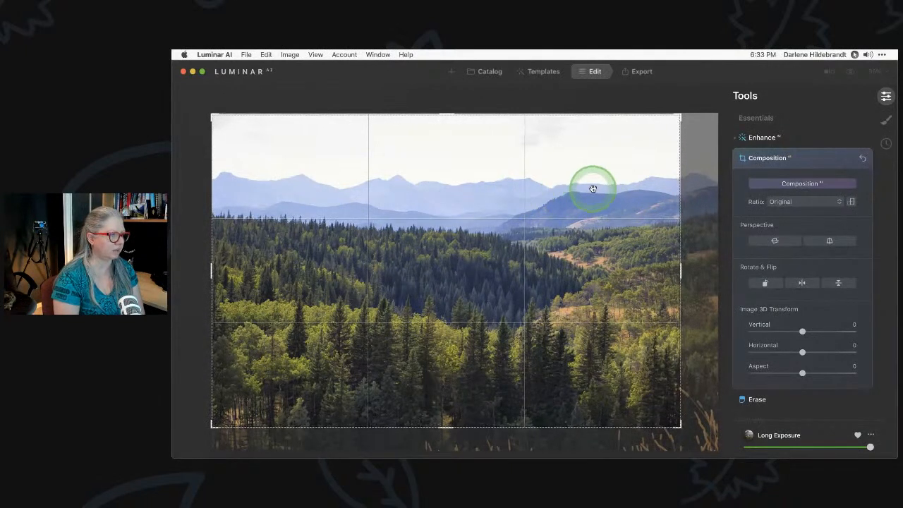
key("Return")
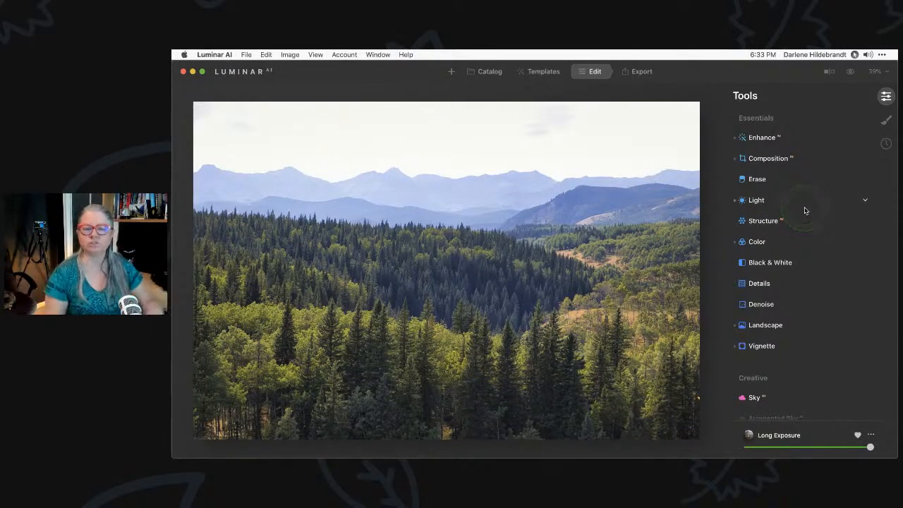
Preview the Camera Portrait, Standard, Landscape and Monochrome profiles in Light
left_click(769, 202)
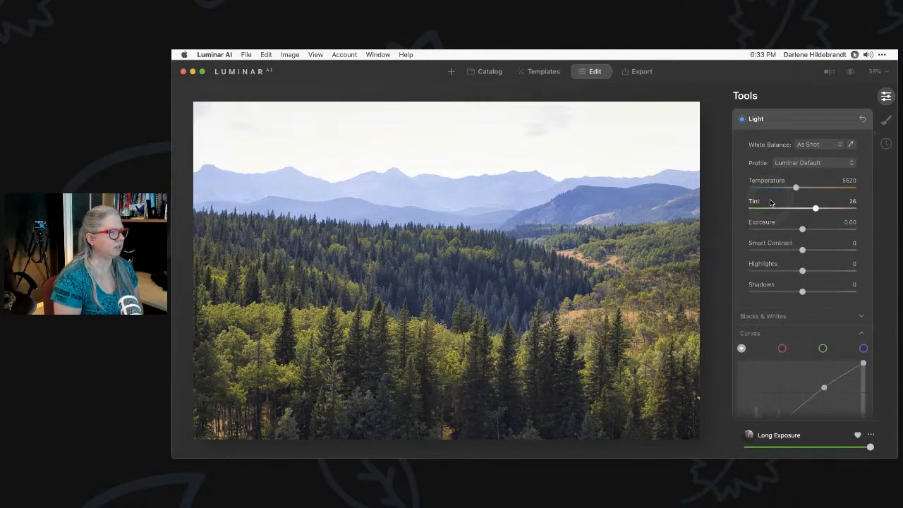
left_click(801, 165)
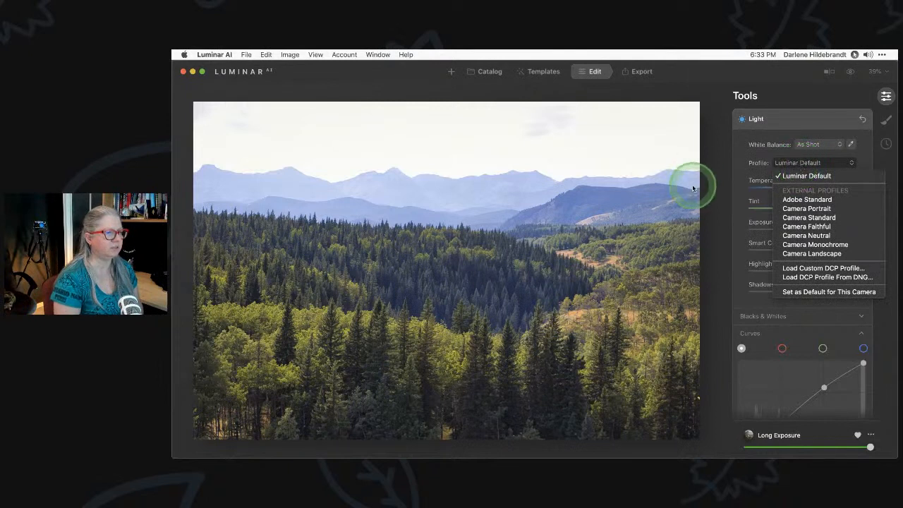
left_click(793, 210)
left_click(793, 218)
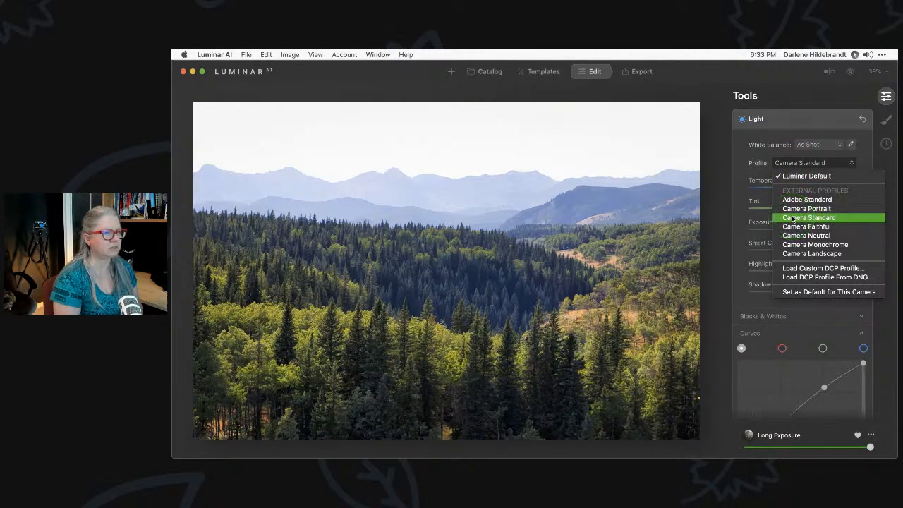
left_click(793, 235)
left_click(794, 252)
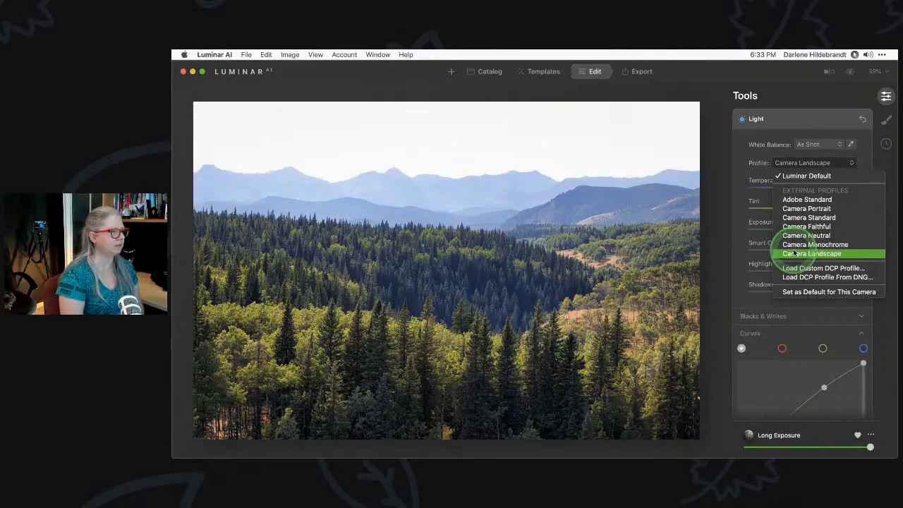
left_click(795, 244)
Compare Landscape, Monochrome, Faithful and Portrait again, then keep the Camera Neutral profile
left_click(800, 254)
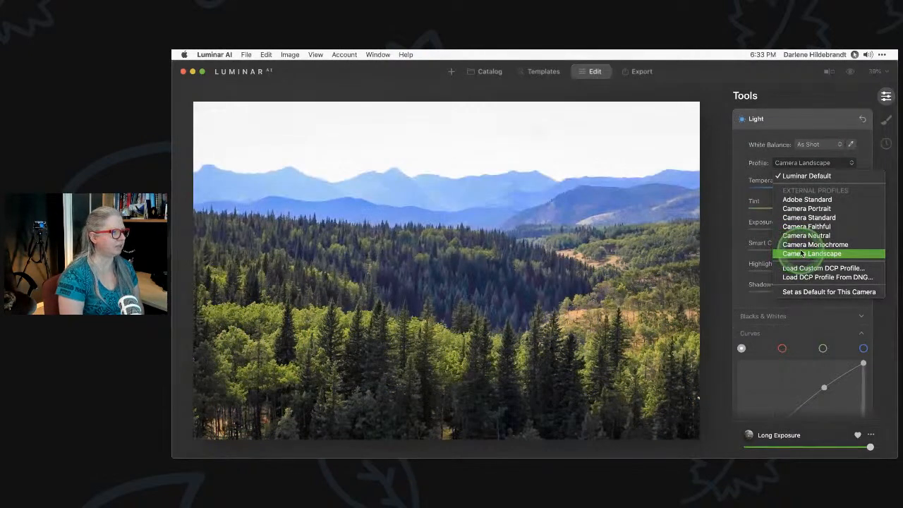
left_click(805, 244)
left_click(804, 237)
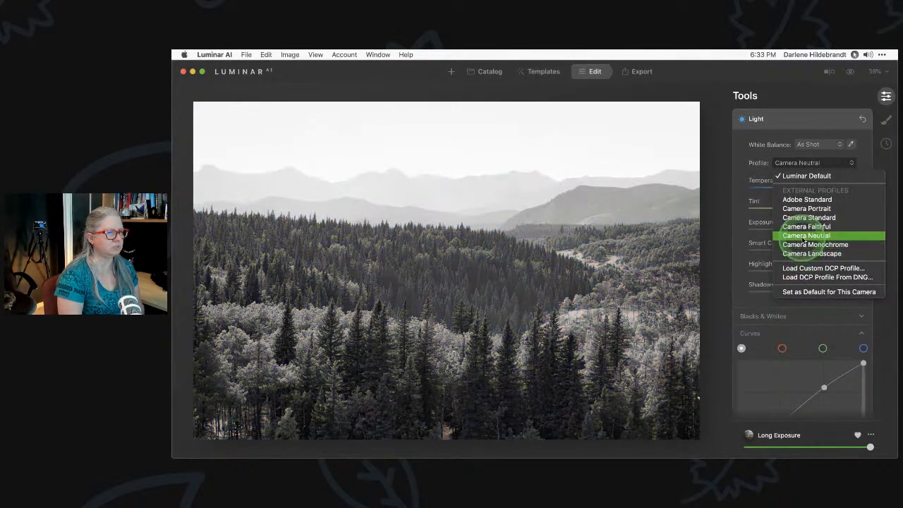
left_click(805, 227)
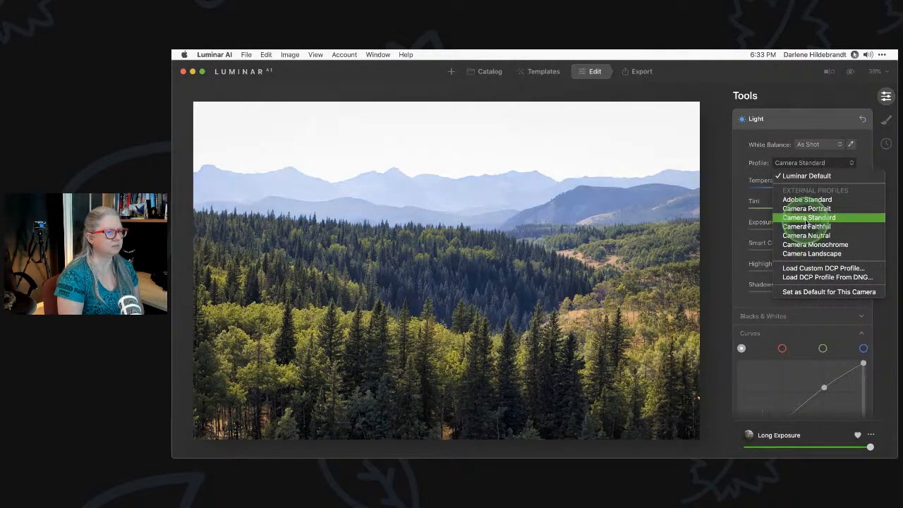
left_click(806, 209)
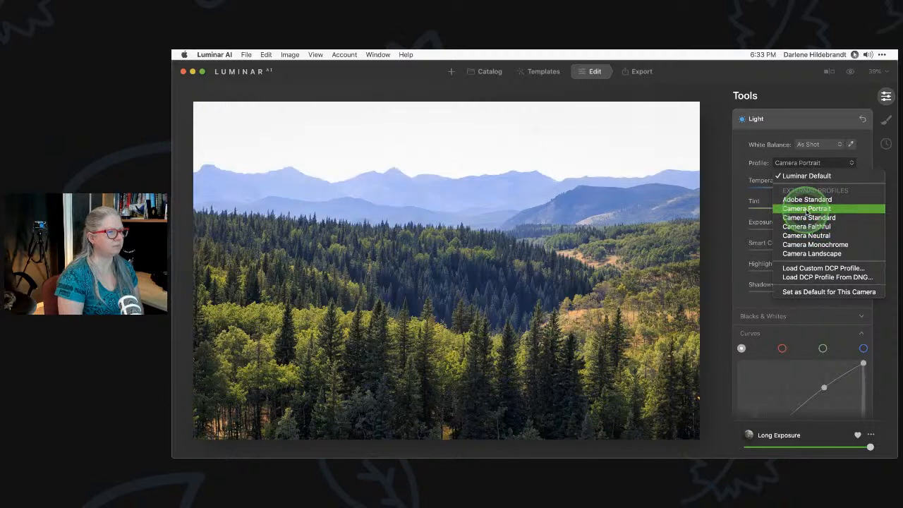
left_click(806, 236)
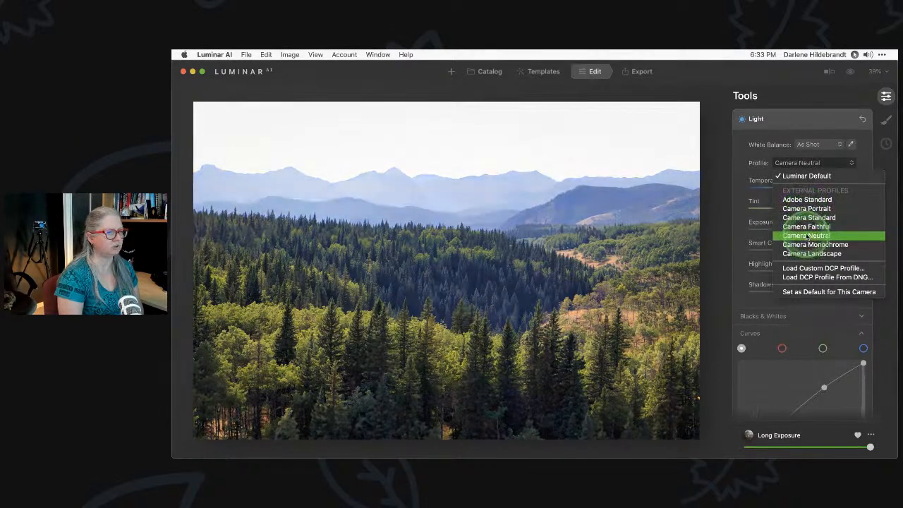
left_click(807, 236)
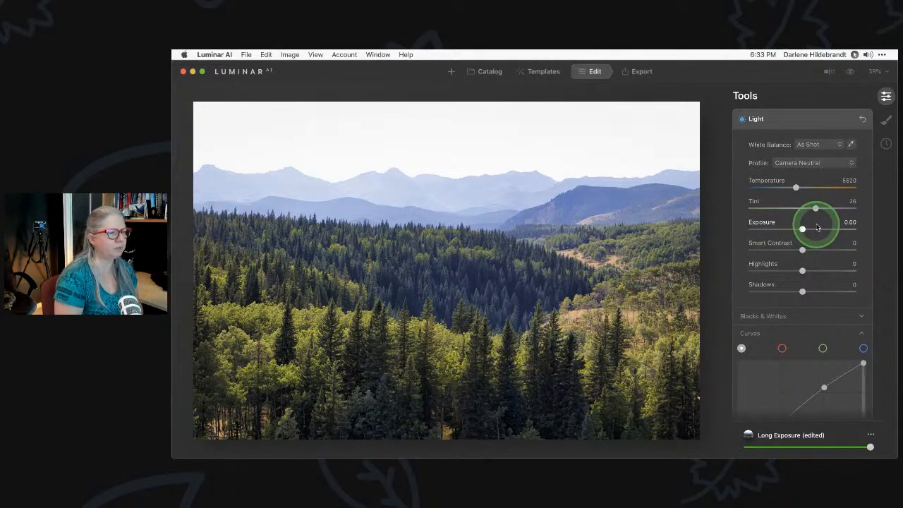
Set the white balance preset to Cloudy
left_click(813, 144)
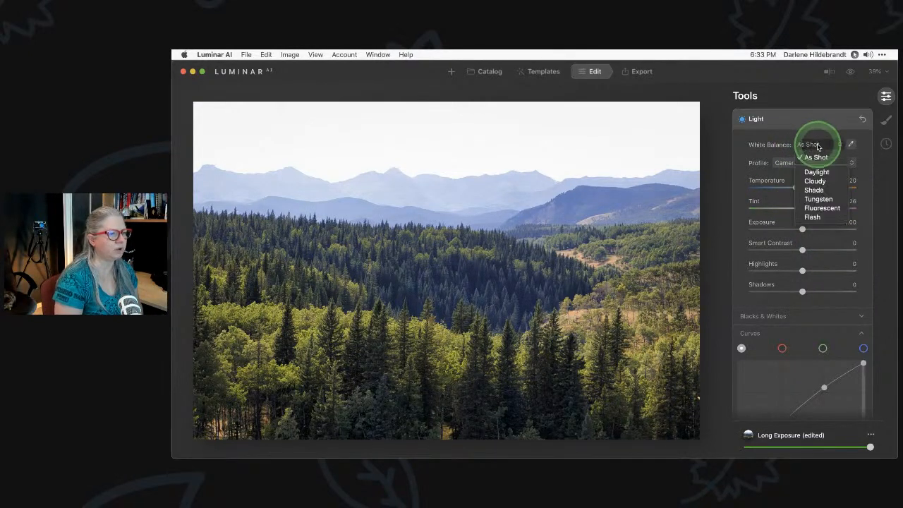
left_click(818, 147)
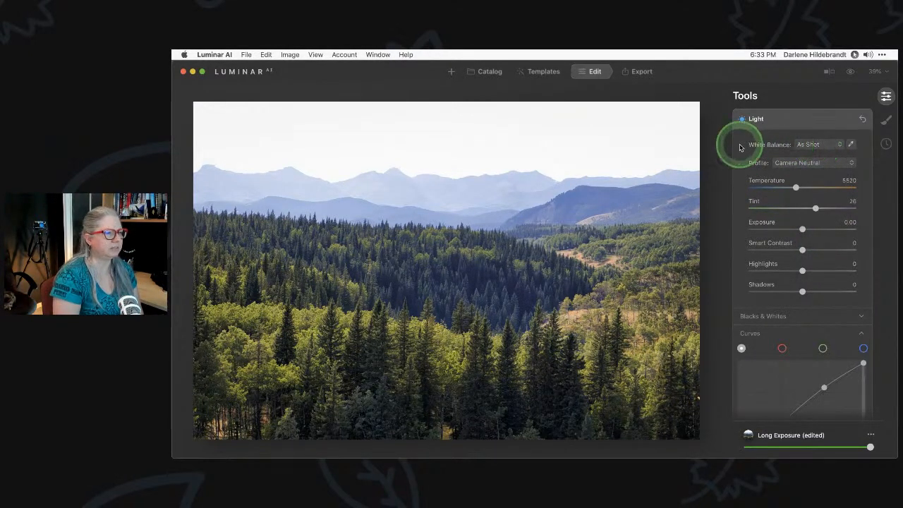
left_click(814, 144)
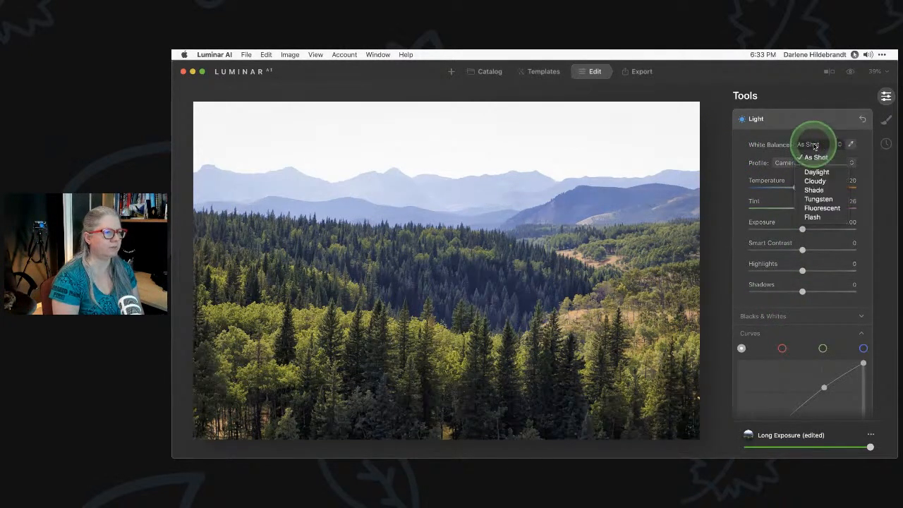
left_click(815, 146)
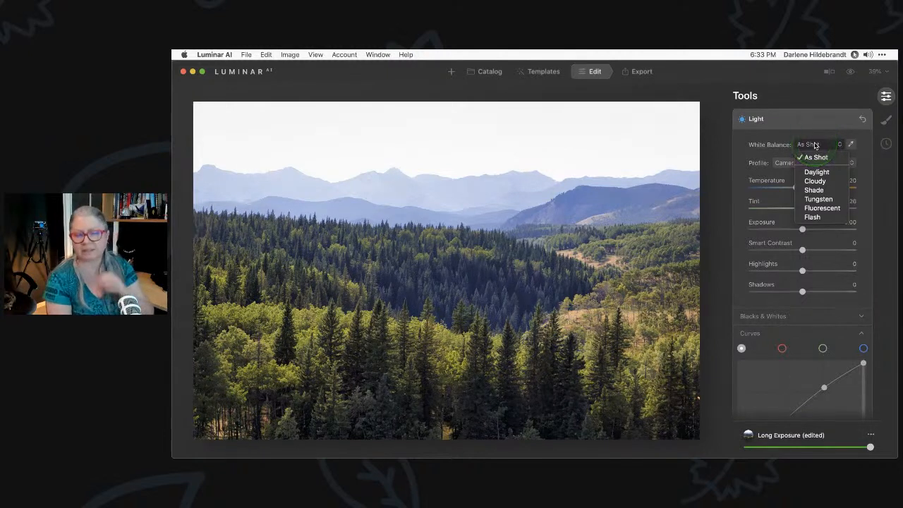
left_click_drag(815, 146, 811, 179)
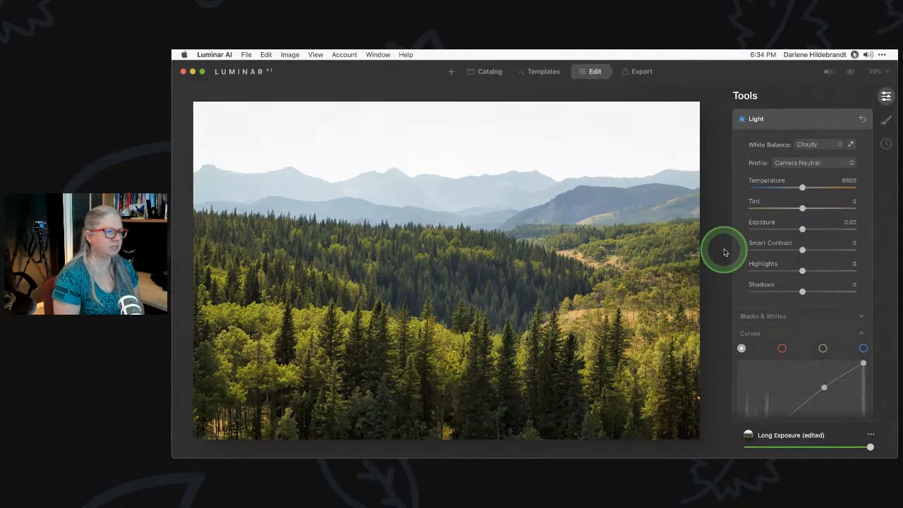
Fine-tune Temperature to 6198 with Tint at 0, and compare against the original
left_click(803, 188)
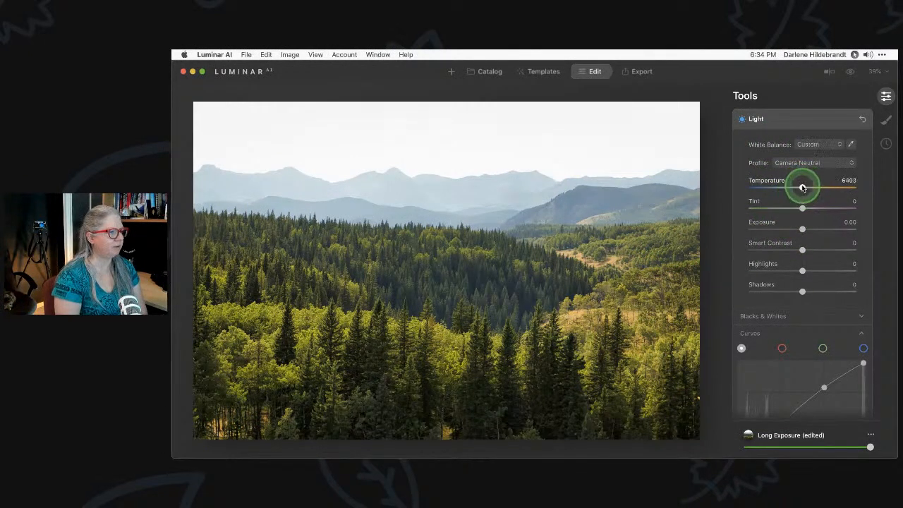
left_click_drag(803, 188, 798, 187)
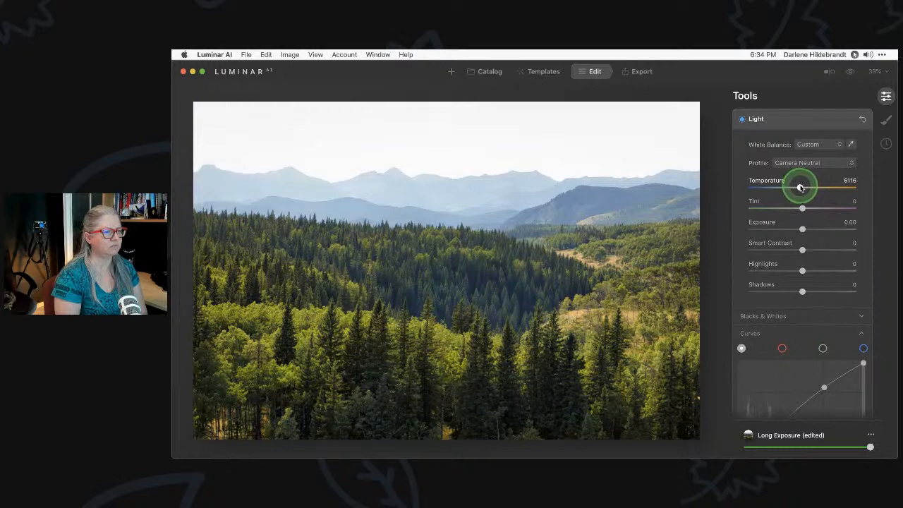
left_click_drag(800, 187, 802, 188)
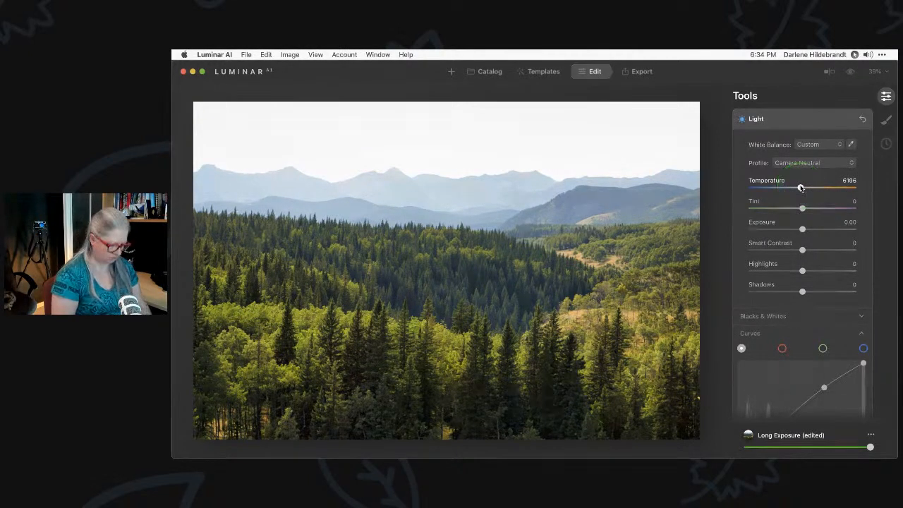
key("backslash")
key("backslash")
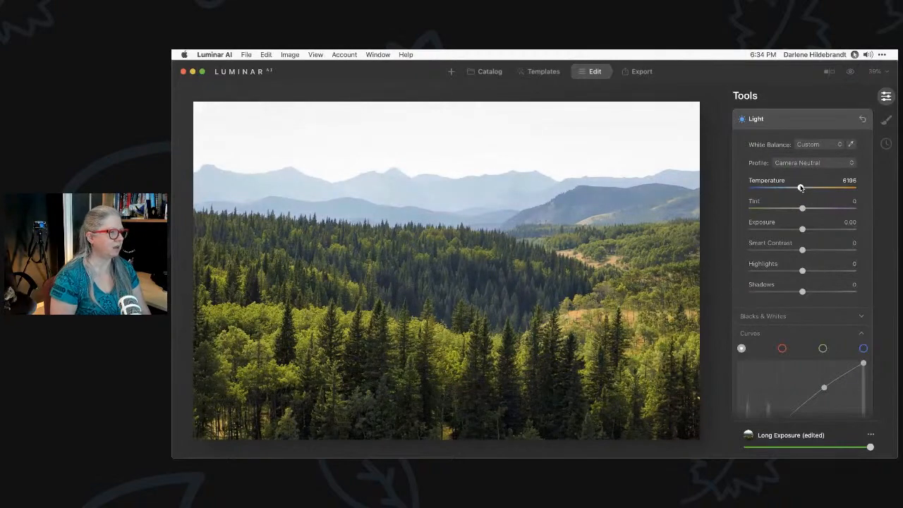
key("backslash")
key("backslash")
scroll(800, 188, "up", 3)
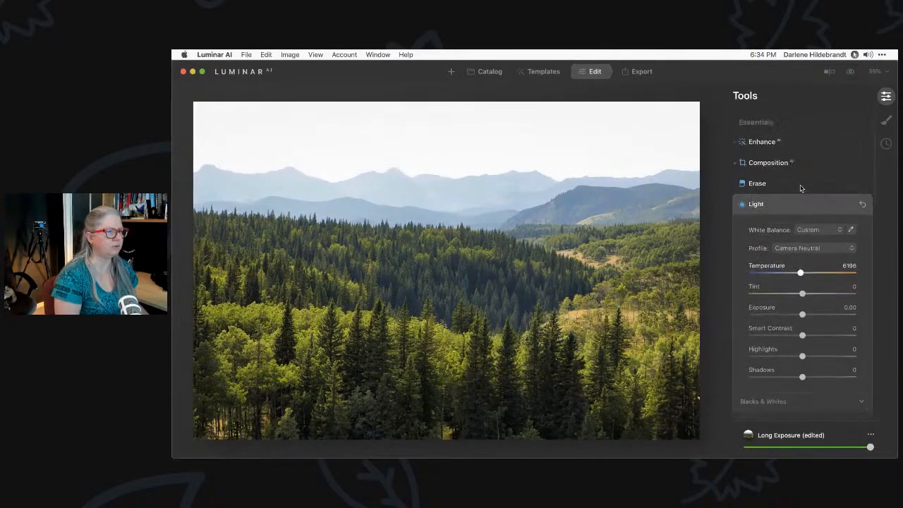
In Enhance AI, set Sky Enhancer to 92 with Accent kept at 65, comparing with the effect hidden
left_click(763, 137)
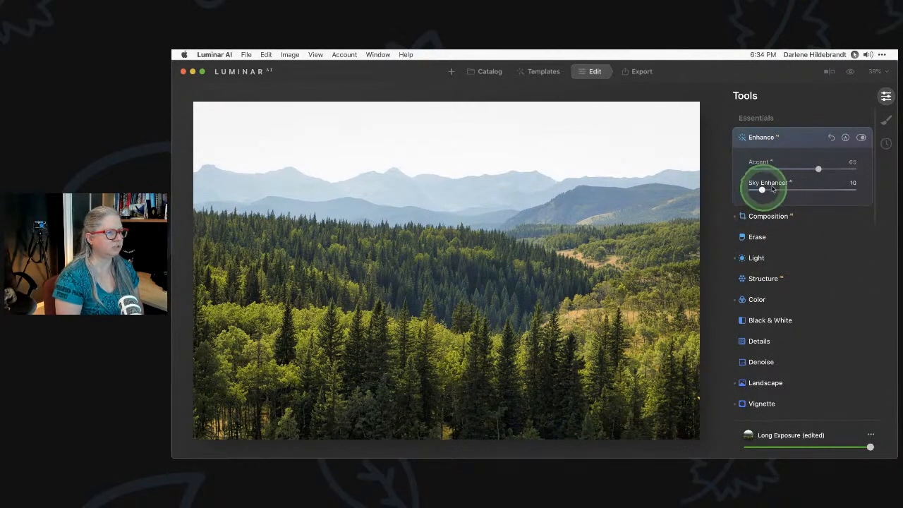
left_click(860, 137)
left_click(861, 138)
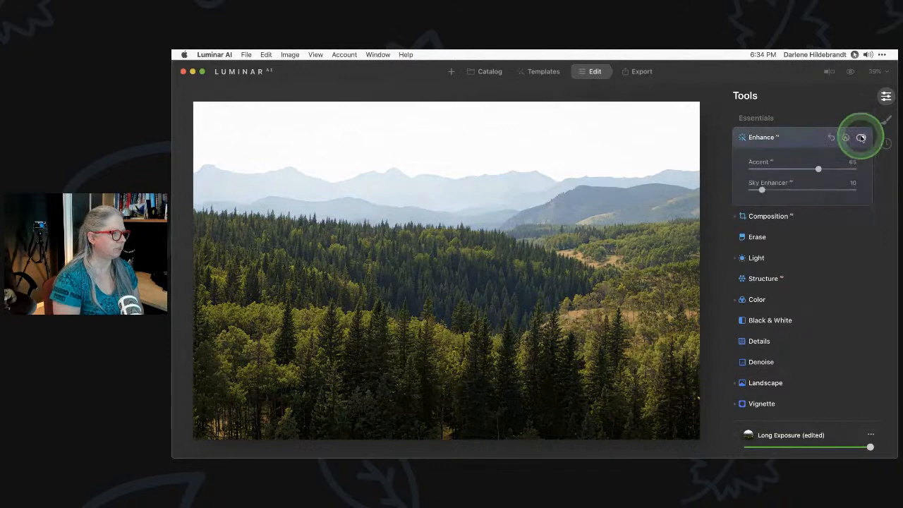
left_click(861, 137)
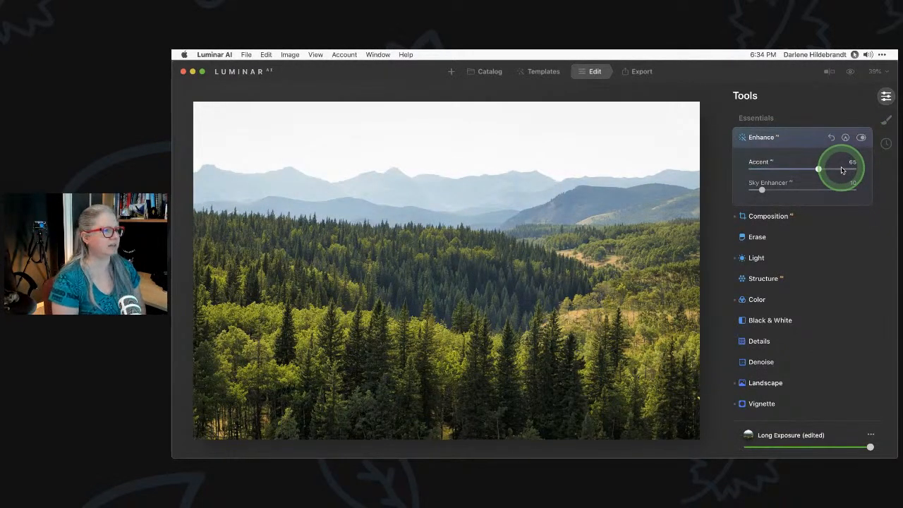
left_click_drag(762, 189, 864, 190)
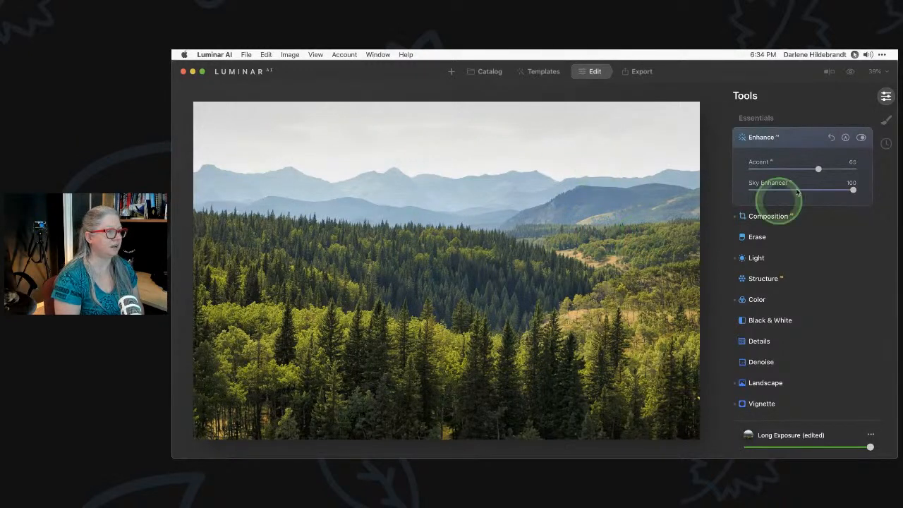
mouse_move(853, 190)
left_mouse_down()
mouse_move(718, 187)
mouse_move(845, 188)
left_mouse_up()
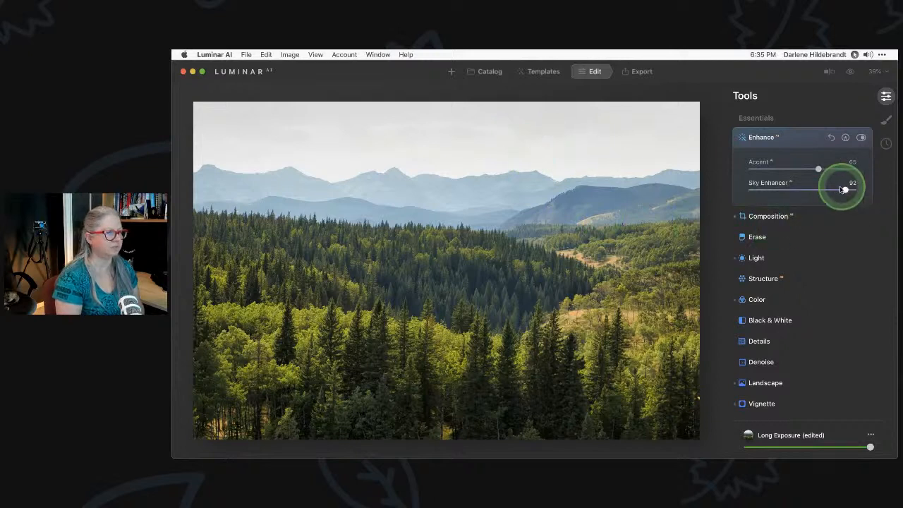
left_click(804, 137)
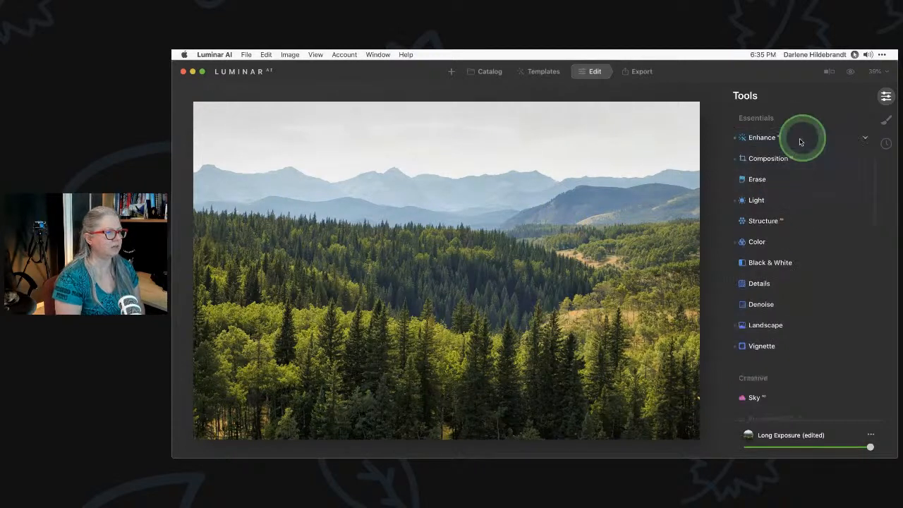
In Light, pull Highlights down and lower the upper point of the tone curve
left_click(753, 201)
scroll(764, 202, "down", 2)
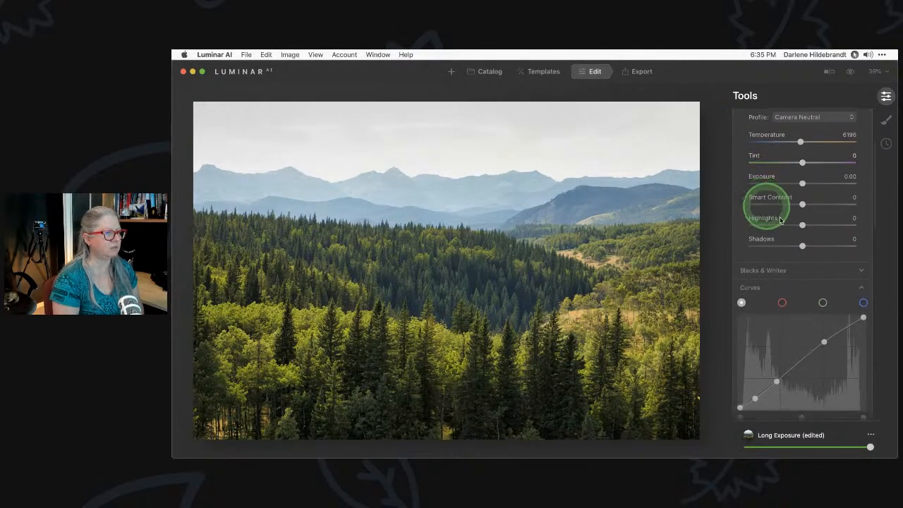
left_click(802, 224)
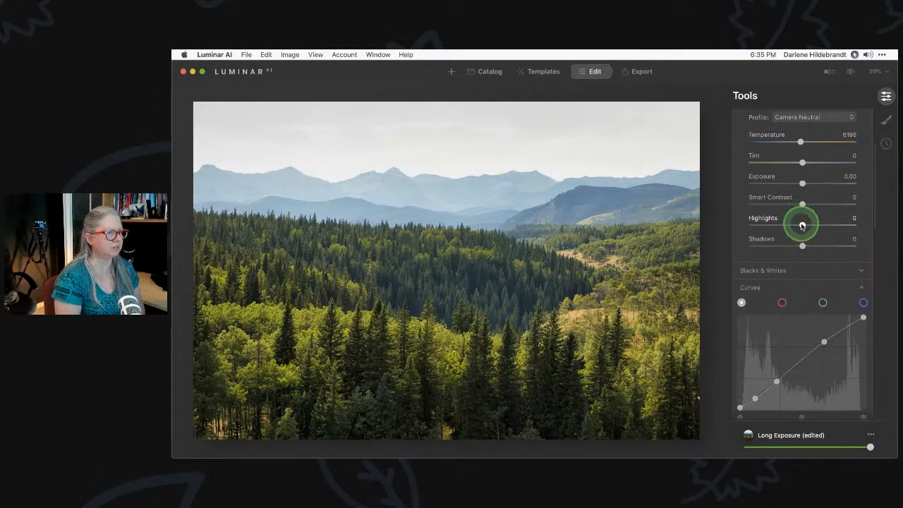
left_click_drag(800, 225, 793, 225)
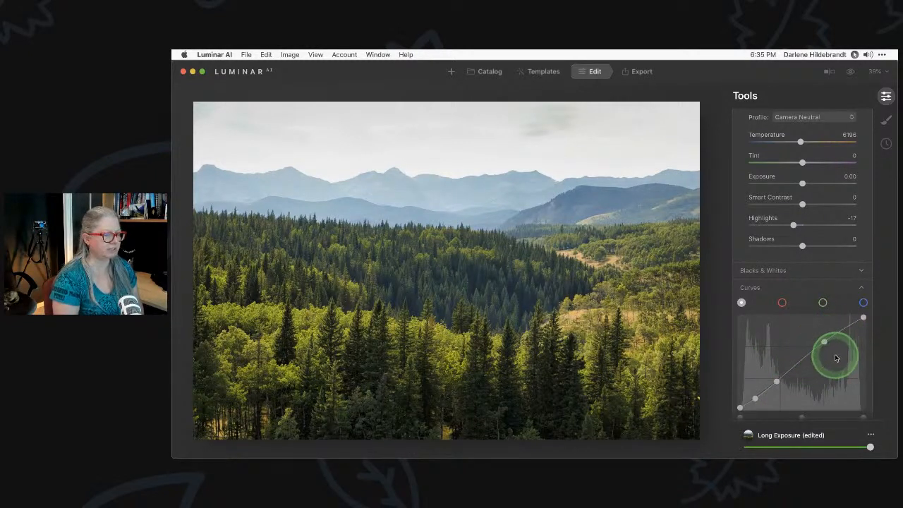
scroll(835, 358, "down", 2)
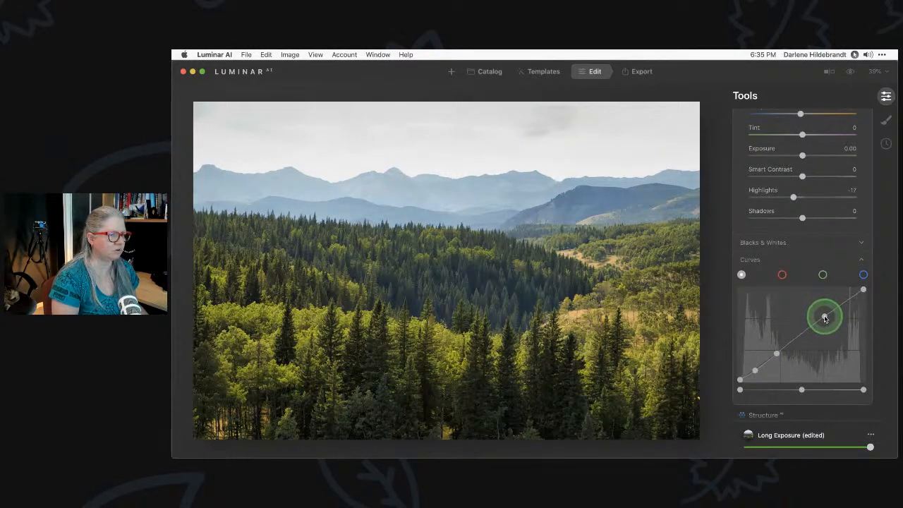
mouse_move(825, 319)
left_mouse_down()
mouse_move(833, 340)
mouse_move(827, 311)
left_mouse_up()
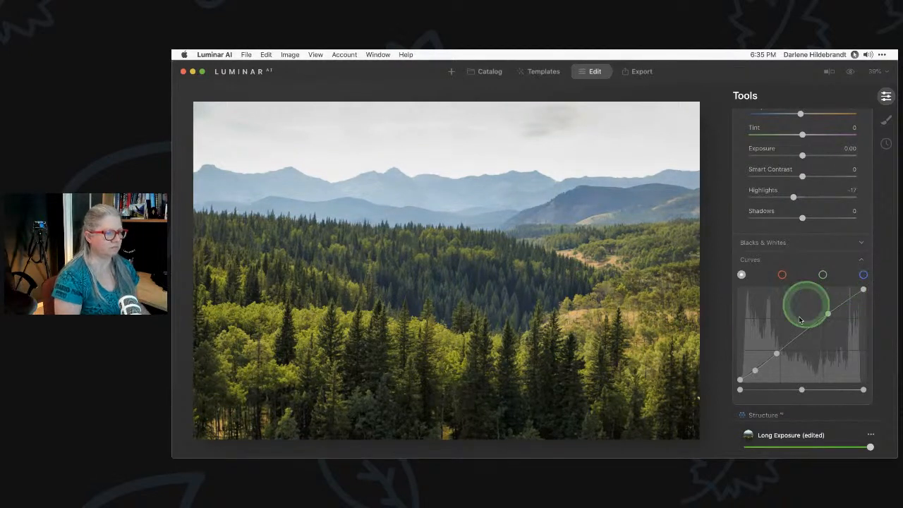
Set Highlights to -100 and inspect the sky's cloud detail at 100% zoom
left_click_drag(783, 199, 772, 198)
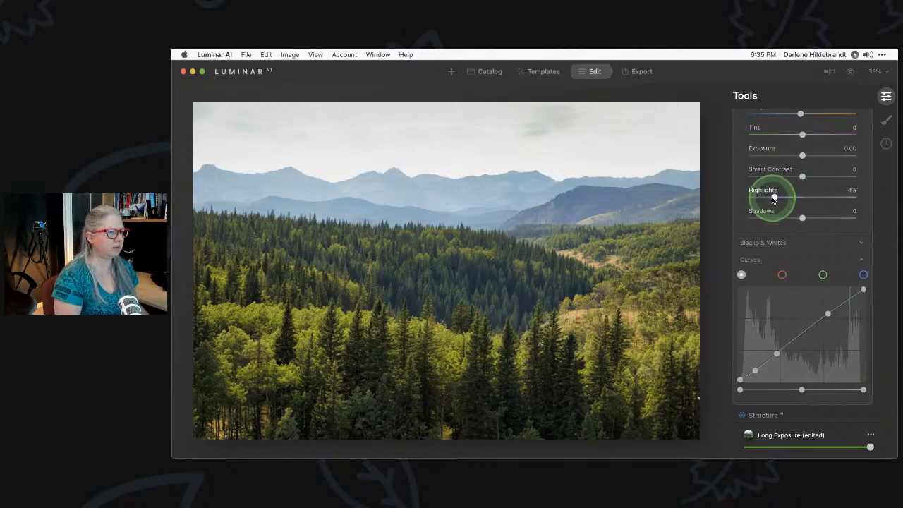
scroll(772, 197, "up", 2)
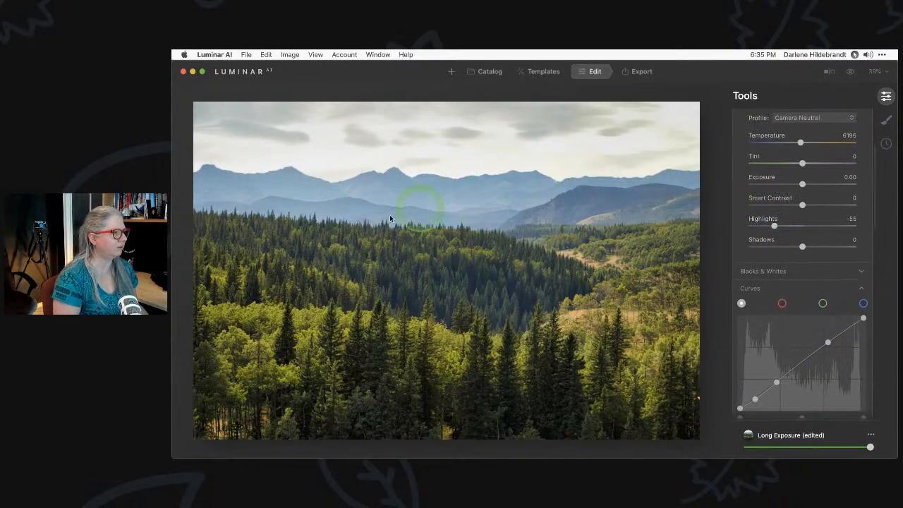
left_click_drag(774, 225, 695, 217)
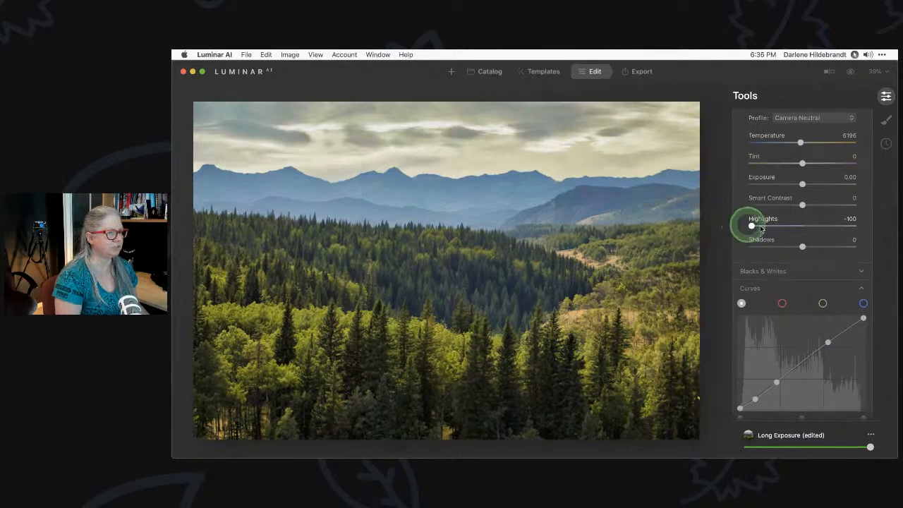
left_click_drag(750, 224, 794, 229)
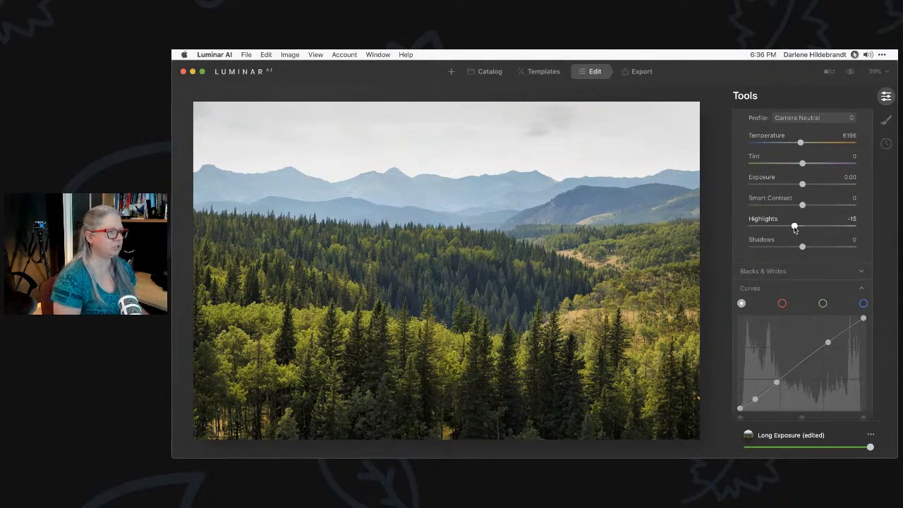
scroll(795, 229, "up", 1)
left_click_drag(794, 250, 743, 249)
left_click_drag(568, 147, 548, 254)
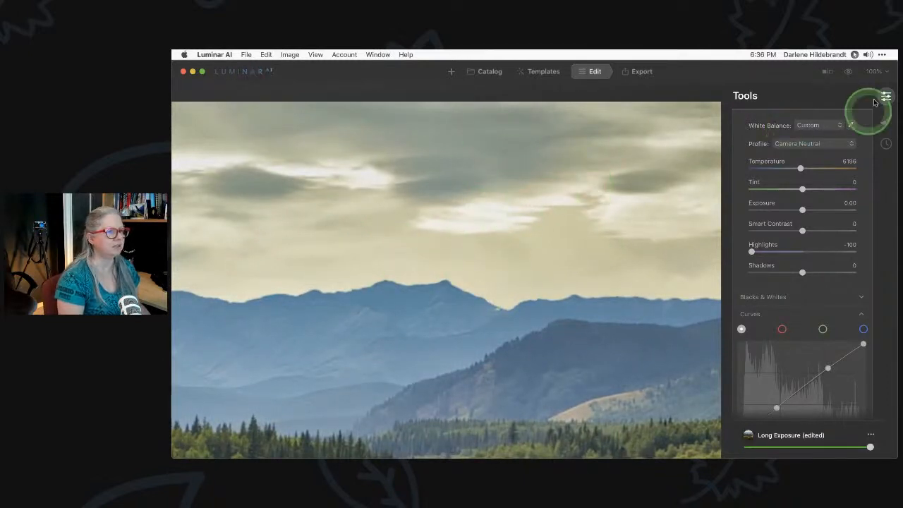
left_click(875, 72)
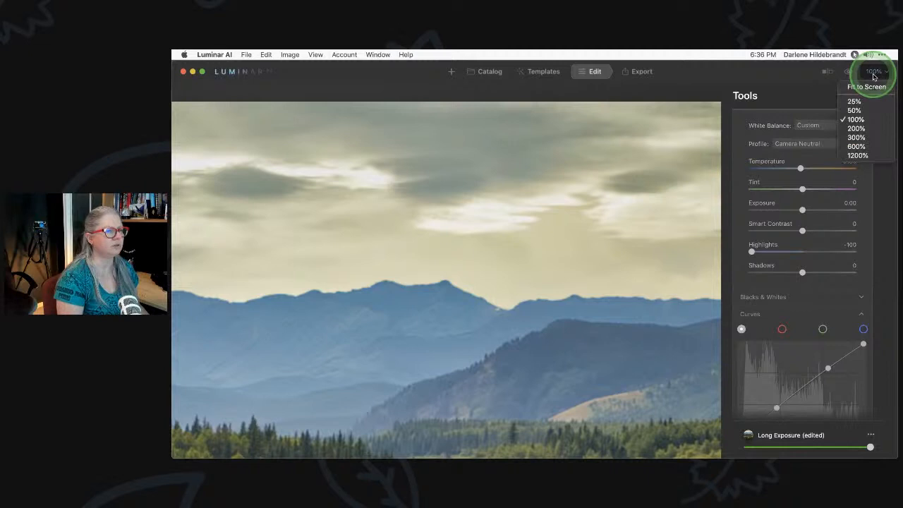
left_click(856, 128)
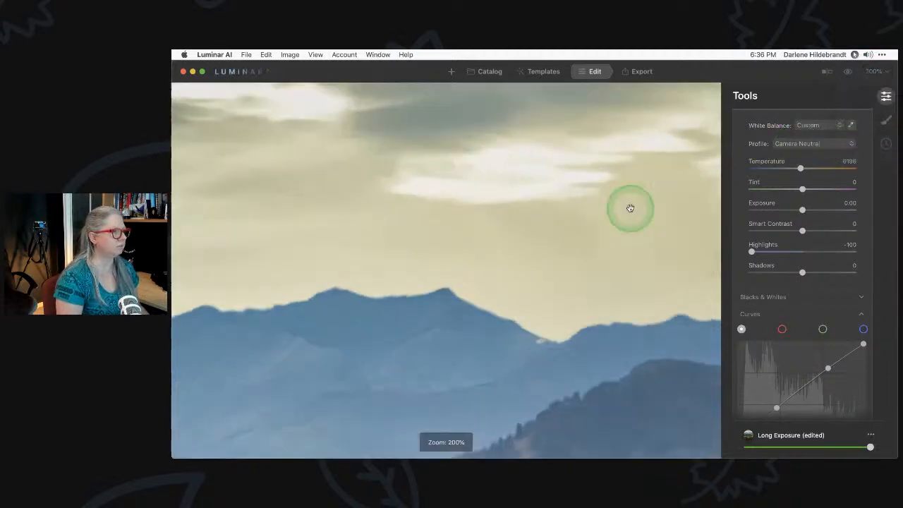
left_click_drag(604, 167, 468, 327)
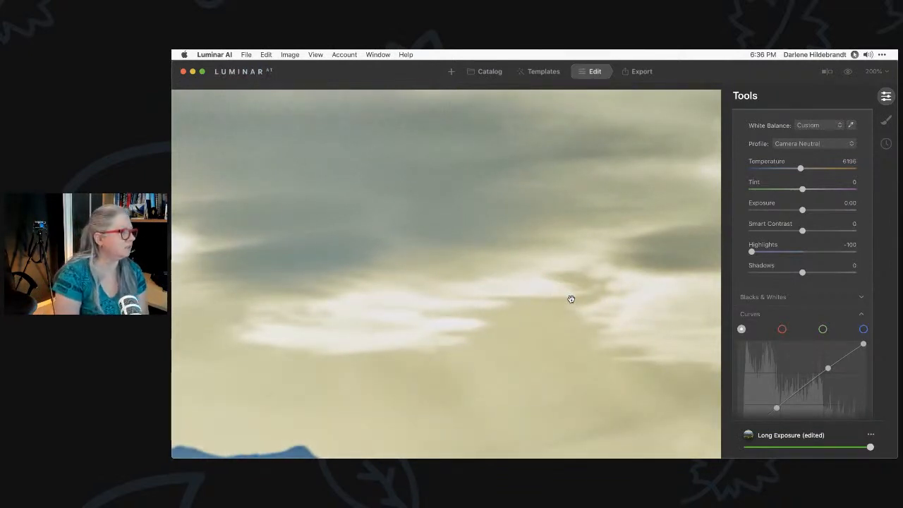
left_click(537, 280)
left_click(404, 203)
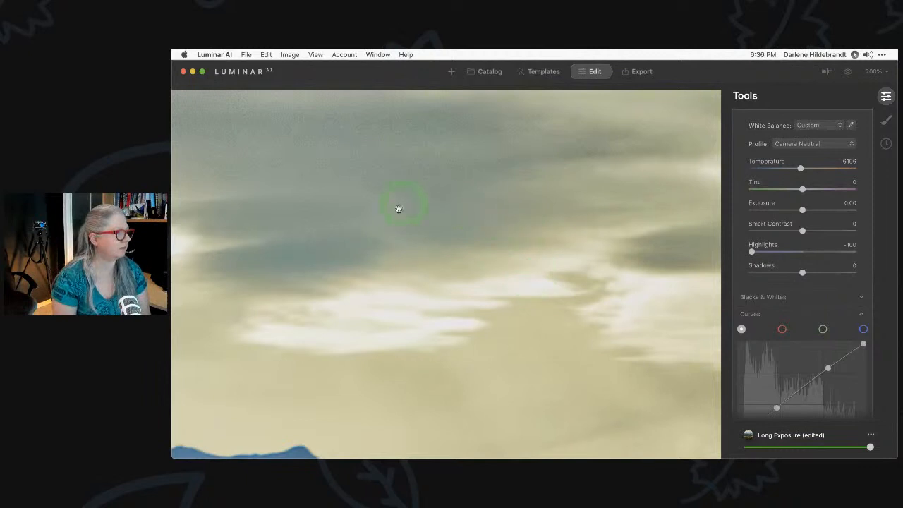
left_click(443, 282)
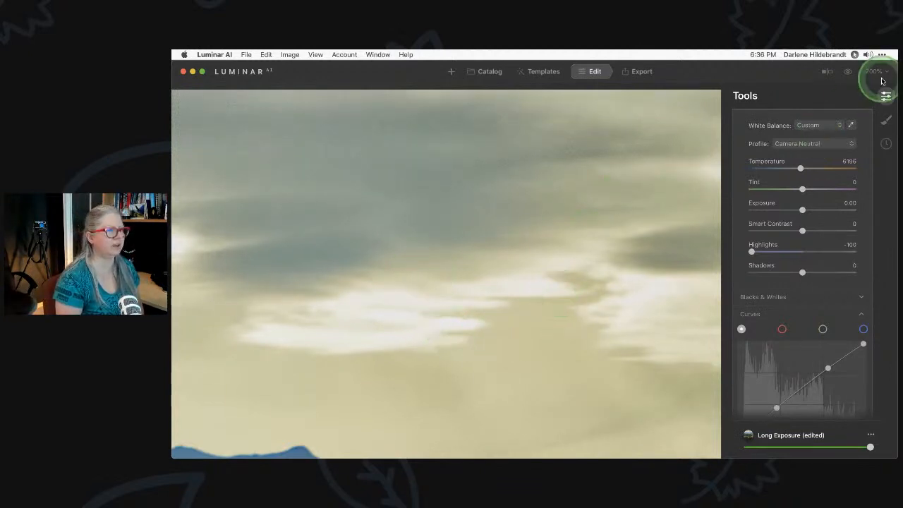
key("super+0")
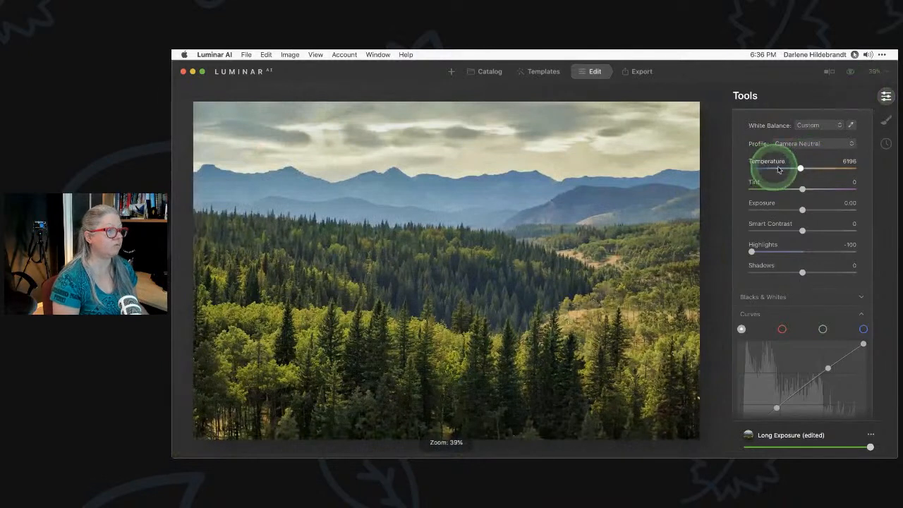
Reset Highlights to 0 and try a small Sky Enhancer boost in Enhance
left_click_drag(752, 251, 796, 252)
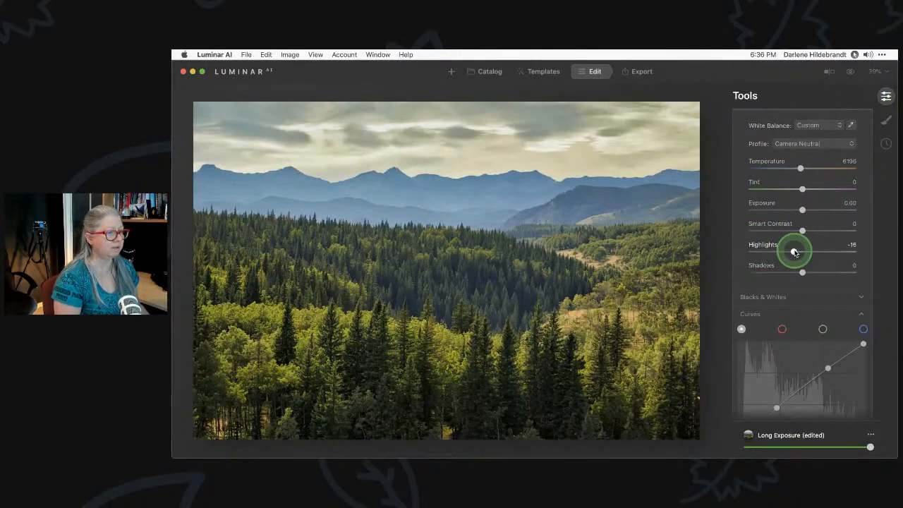
double_click(794, 253)
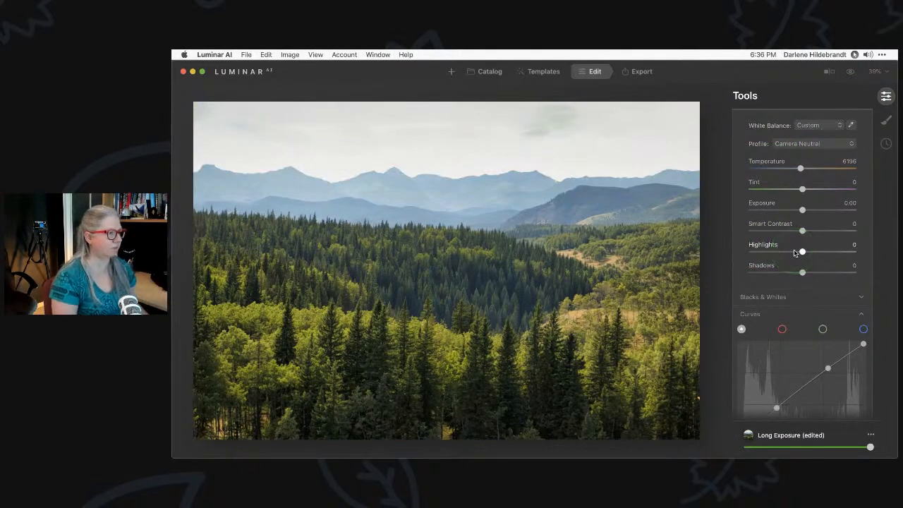
scroll(795, 253, "up", 3)
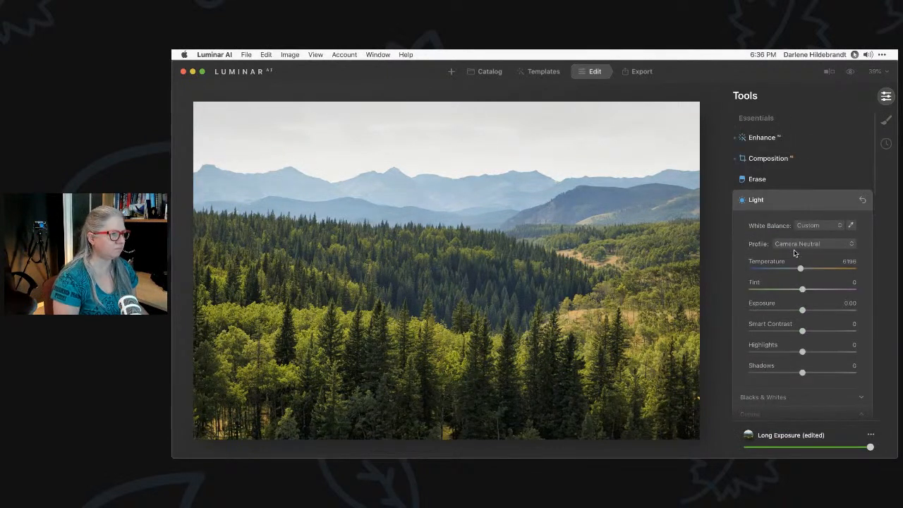
left_click(793, 137)
mouse_move(812, 185)
left_mouse_down()
mouse_move(838, 195)
mouse_move(849, 188)
mouse_move(794, 187)
mouse_move(812, 190)
left_mouse_up()
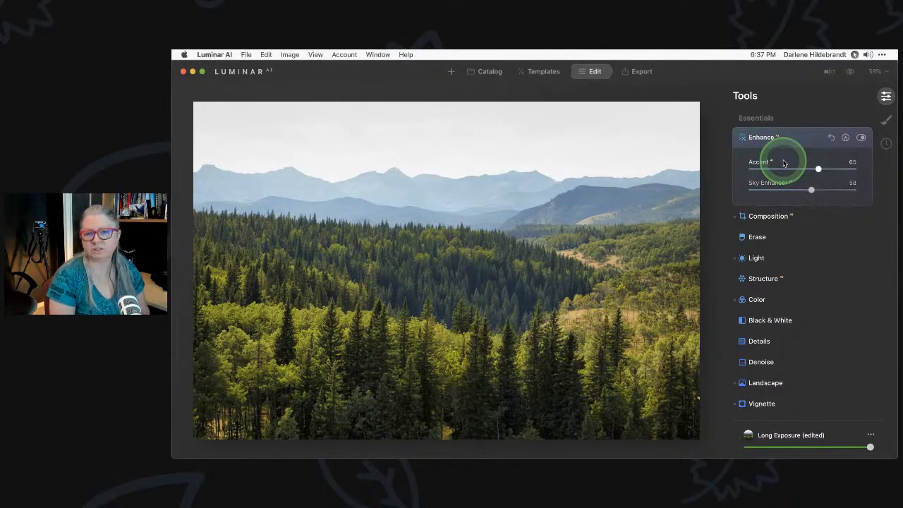
left_click(786, 134)
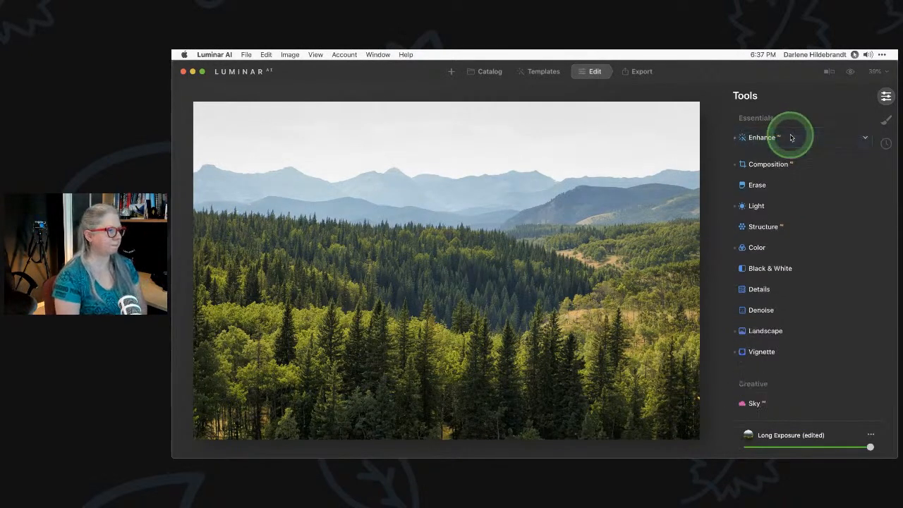
Lower Exposure in Light to -0.43 to darken the forest scene
left_click(817, 217)
left_click(781, 201)
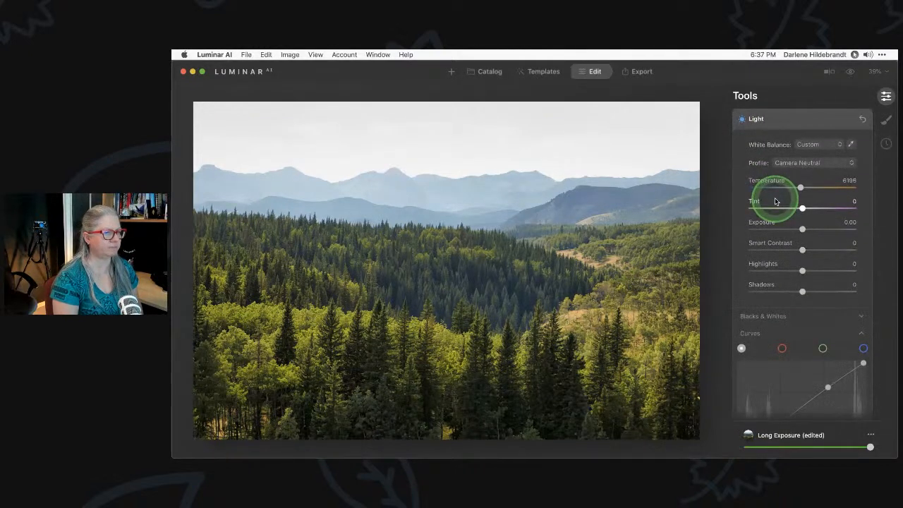
left_click(762, 235)
scroll(762, 236, "down", 3)
scroll(762, 236, "up", 3)
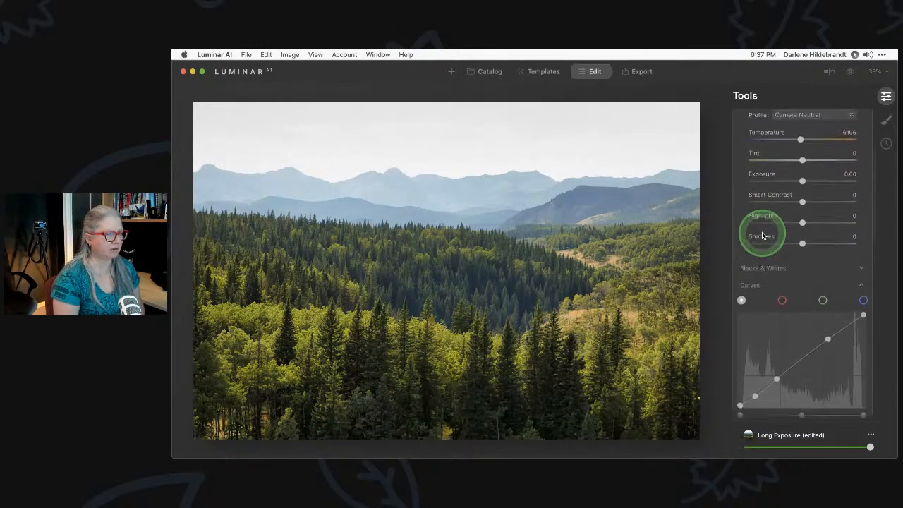
left_click(803, 211)
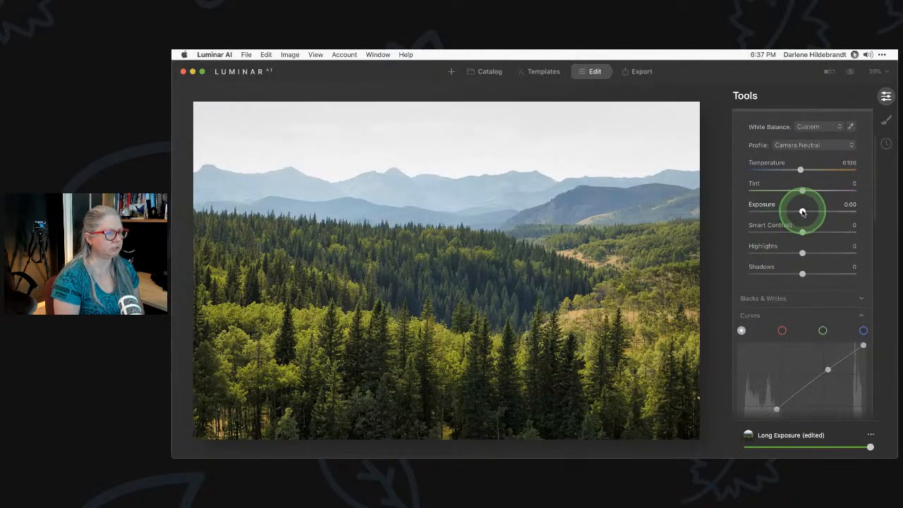
left_click_drag(800, 211, 798, 212)
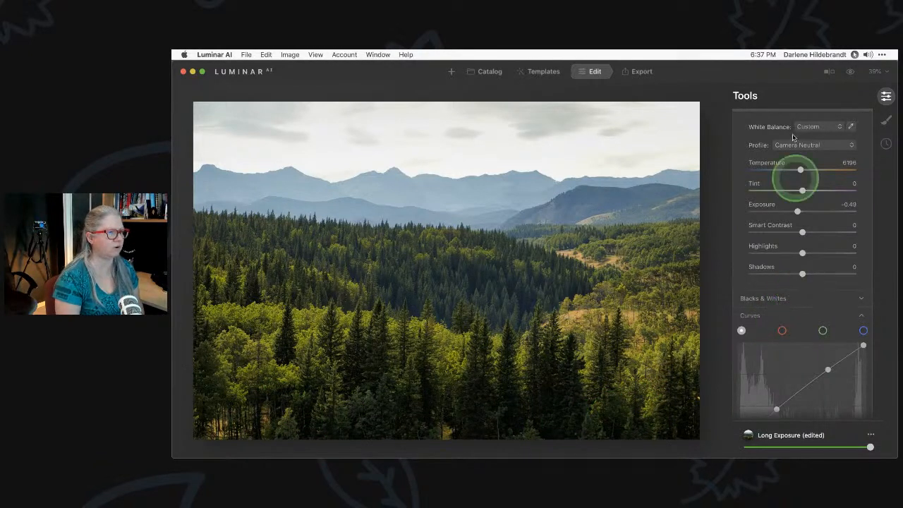
scroll(792, 244, "down", 5)
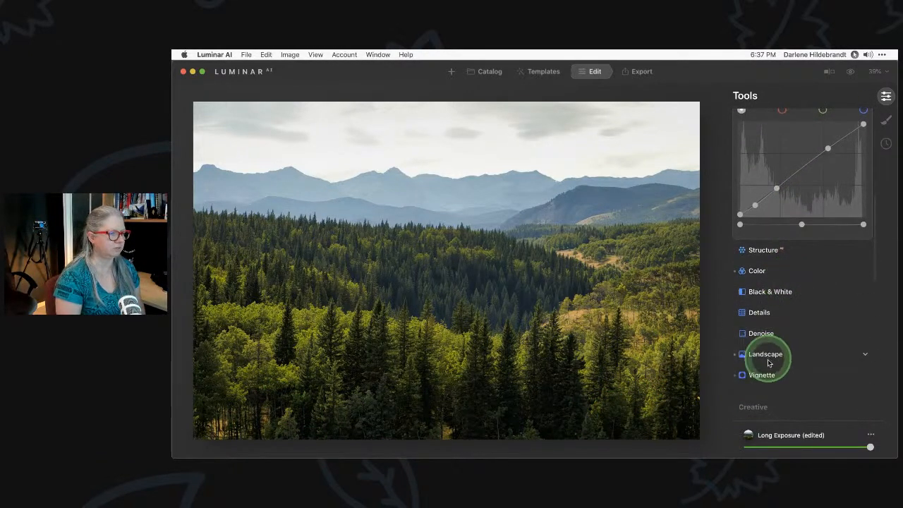
Darken the photo's edges with a vignette at Amount -34 and Feather 31
left_click(768, 374)
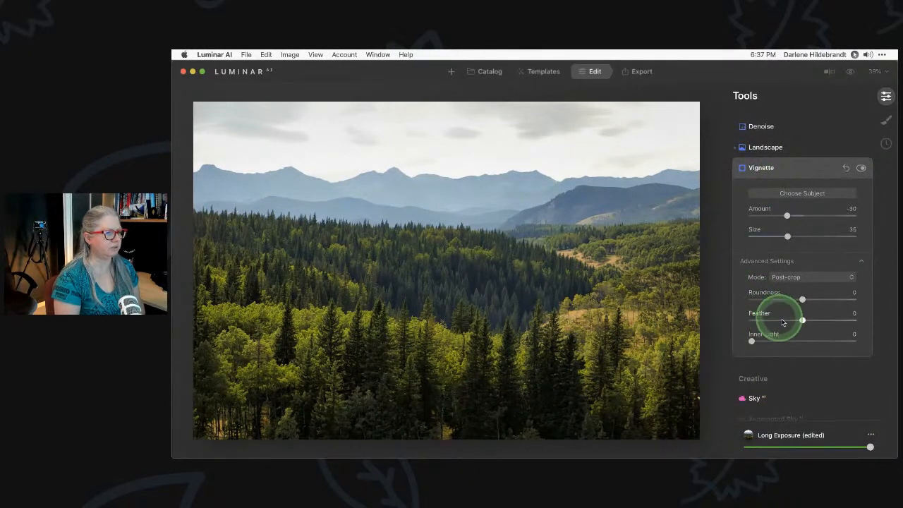
left_click_drag(802, 321, 720, 318)
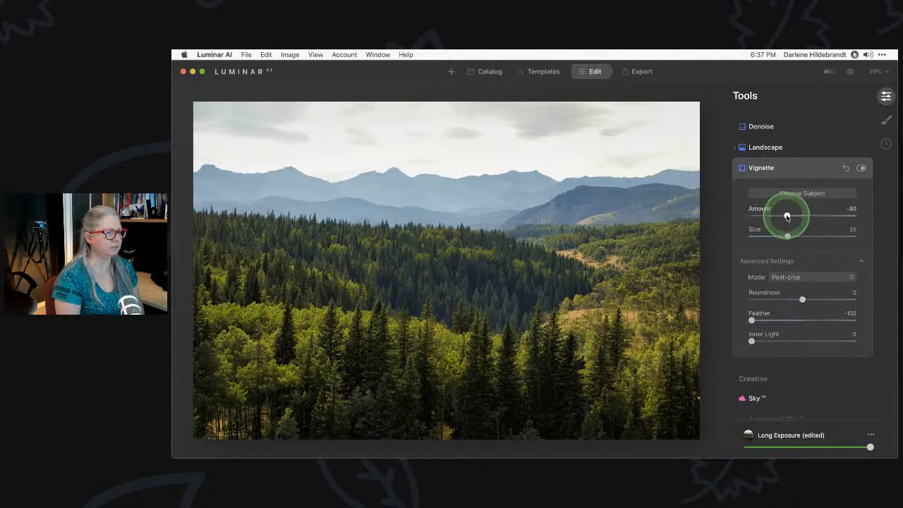
left_click_drag(788, 218, 772, 217)
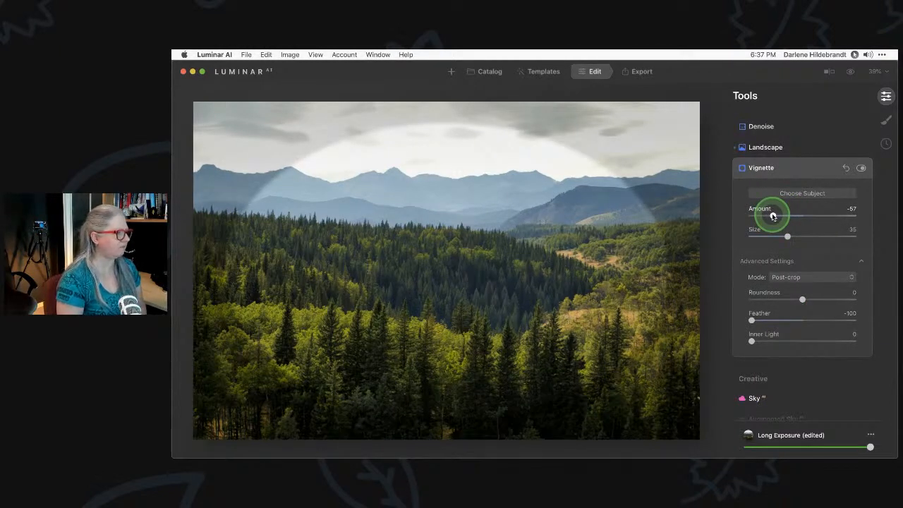
left_click_drag(776, 217, 791, 216)
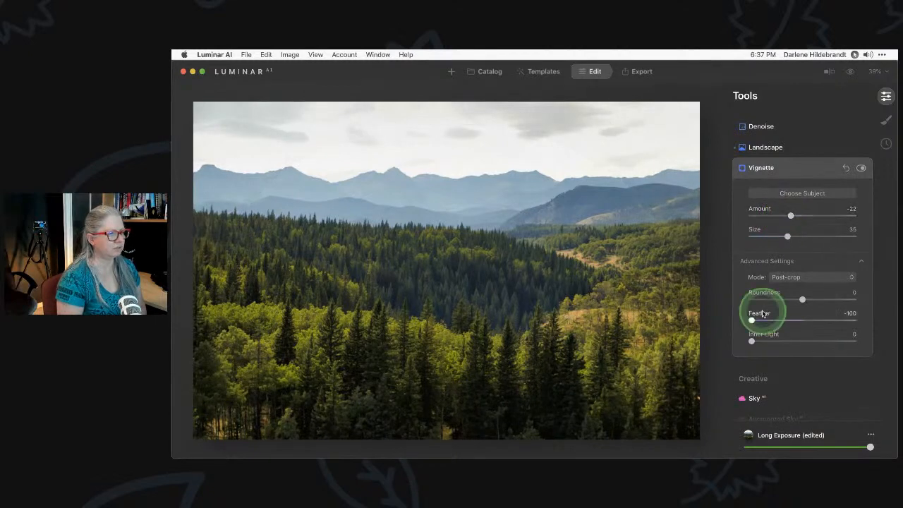
left_click_drag(753, 322, 802, 321)
left_click_drag(821, 321, 822, 320)
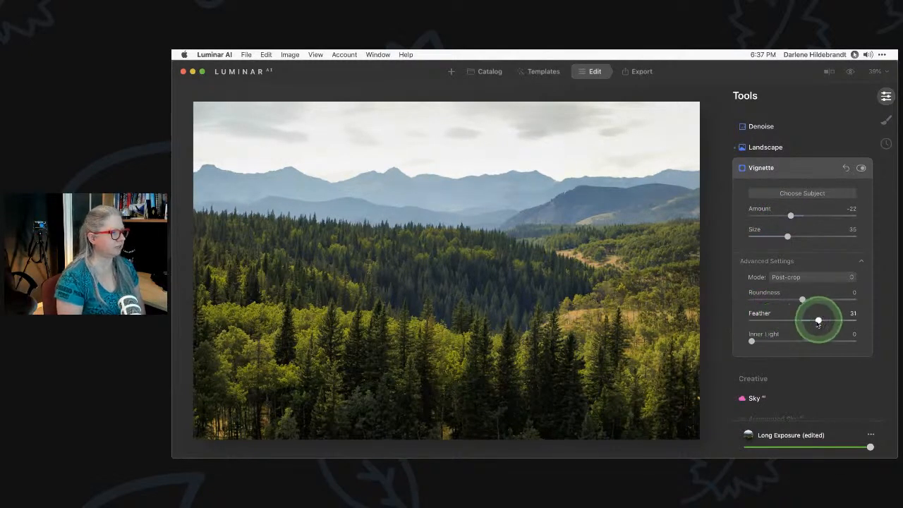
mouse_move(797, 219)
left_mouse_down()
mouse_move(759, 216)
mouse_move(785, 216)
left_mouse_up()
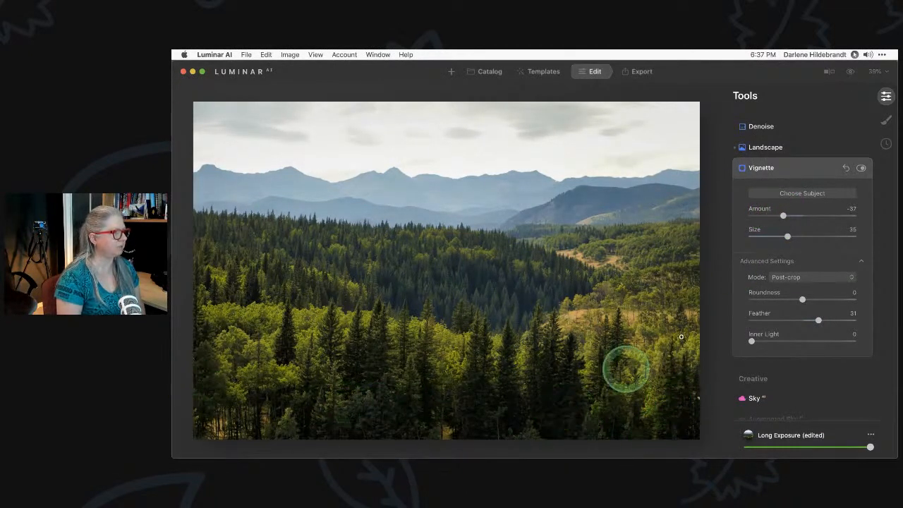
left_click(786, 217)
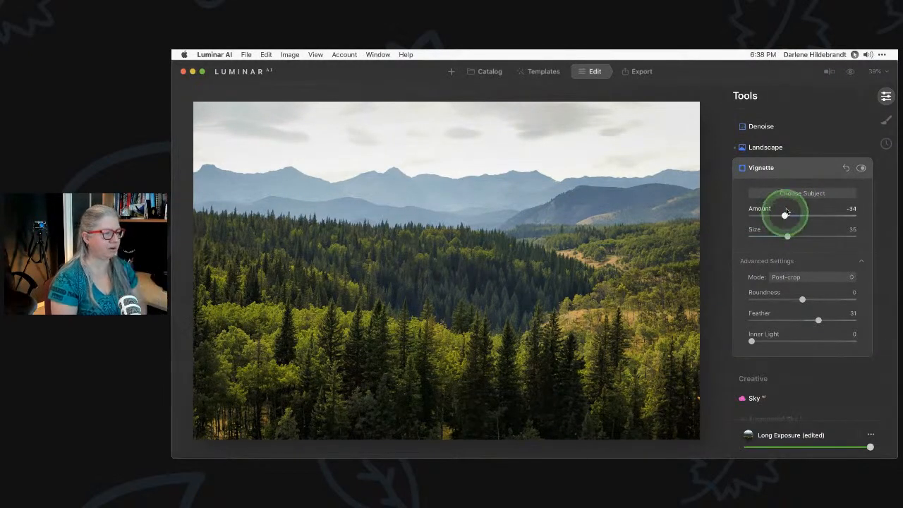
left_click(801, 171)
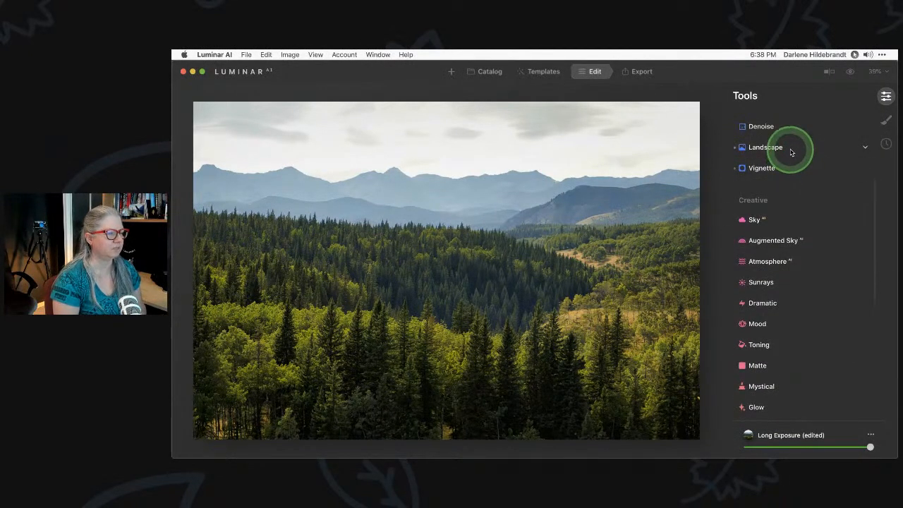
Open the Landscape adjustments and show its advanced settings
left_click(786, 148)
scroll(792, 222, "up", 2)
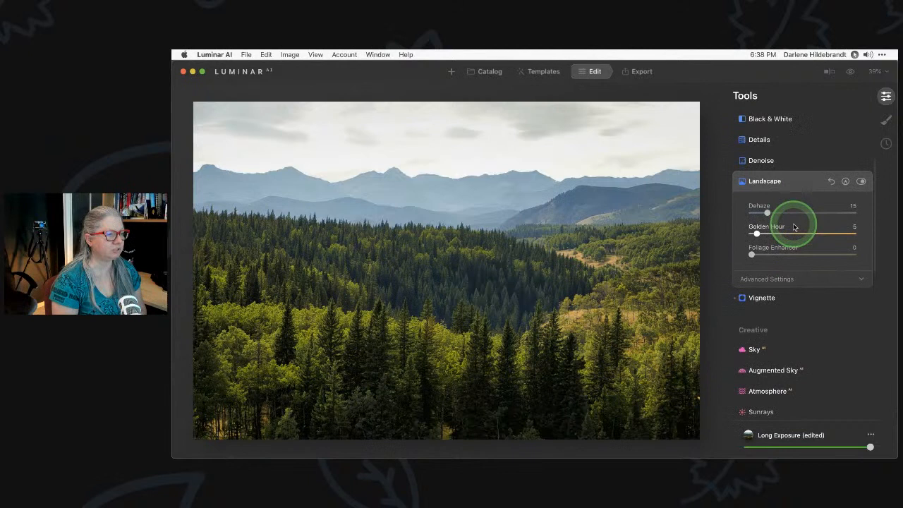
left_click(780, 280)
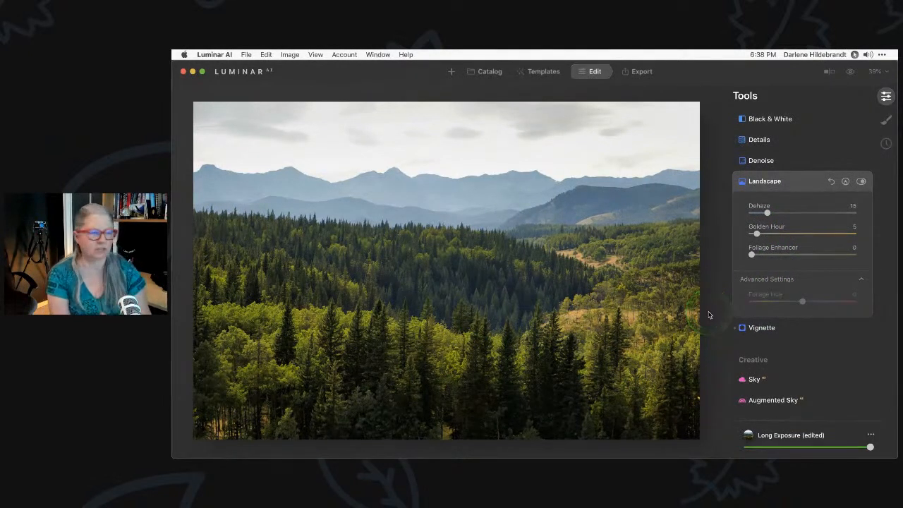
scroll(817, 186, "up", 3)
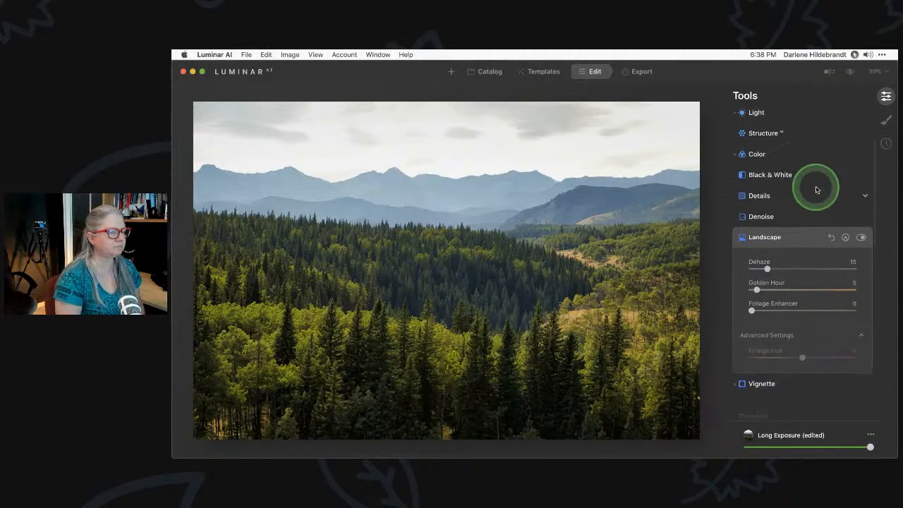
Compare Color on and off, then switch its HSL mode to Luminance
left_click(777, 156)
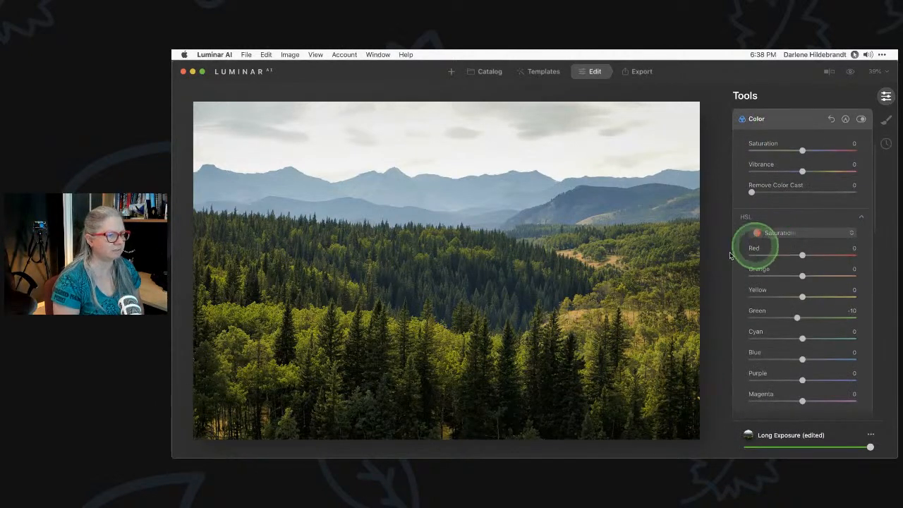
left_click(861, 119)
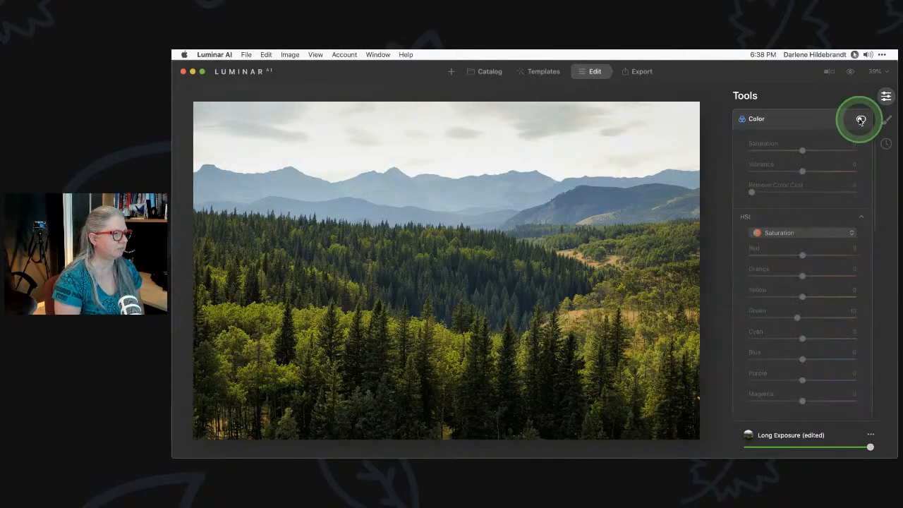
left_click(861, 119)
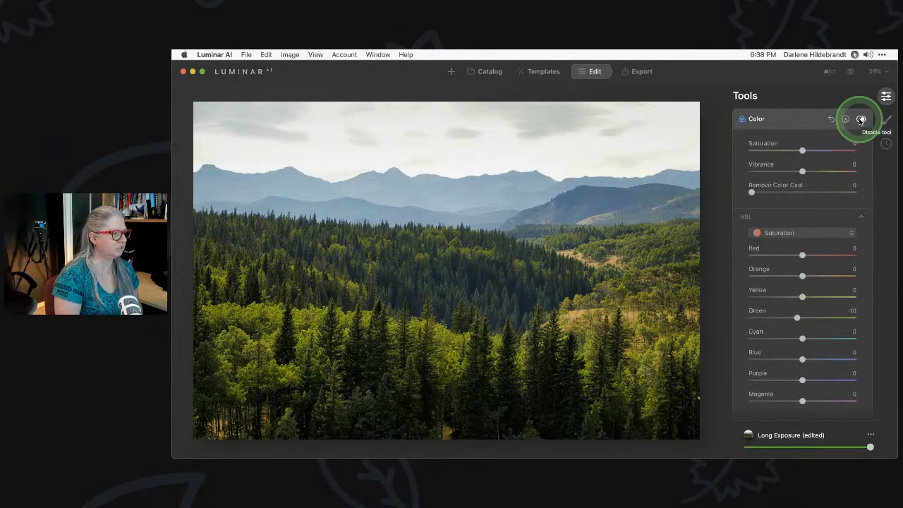
left_click(780, 239)
left_click(779, 265)
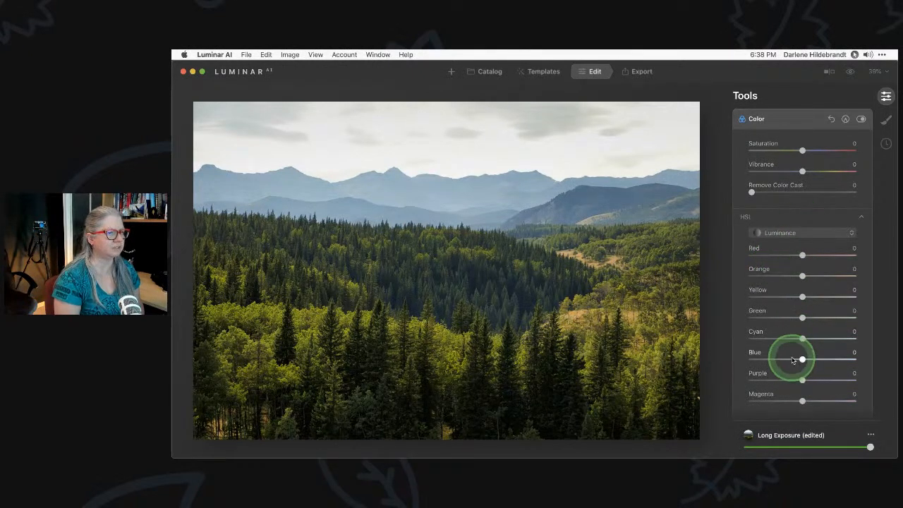
Set Remove Color Cast to 22
left_click_drag(752, 192, 681, 191)
left_click(752, 192)
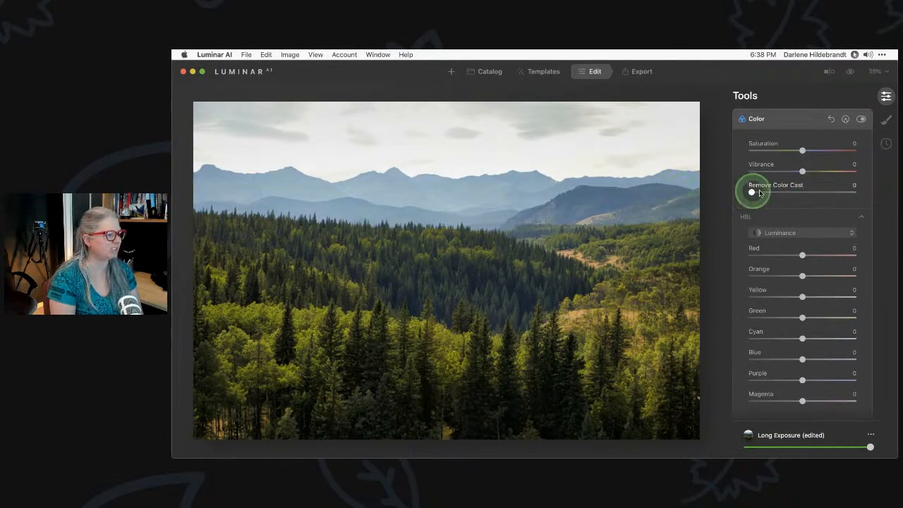
mouse_move(760, 193)
left_mouse_down()
mouse_move(798, 194)
mouse_move(762, 193)
mouse_move(773, 193)
left_mouse_up()
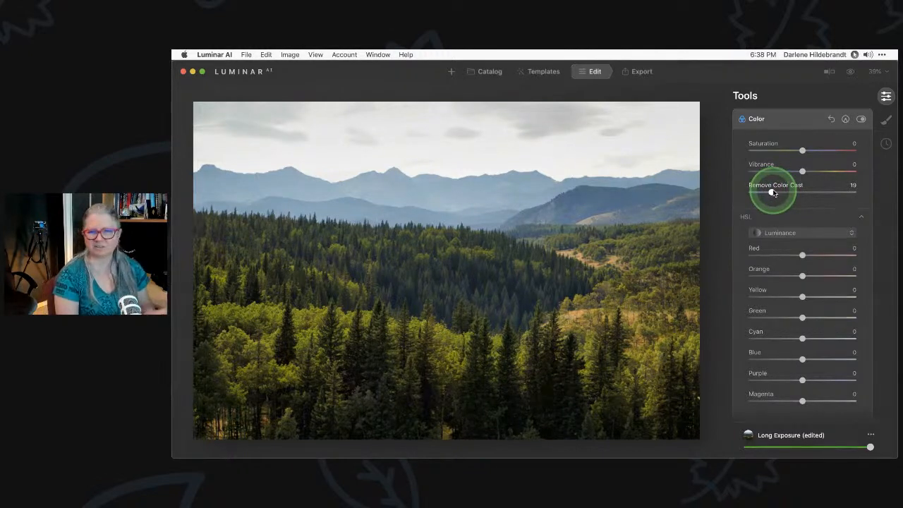
left_click_drag(774, 193, 776, 192)
Scroll down to the Landscape tool and expand its settings
scroll(776, 189, "up", 5)
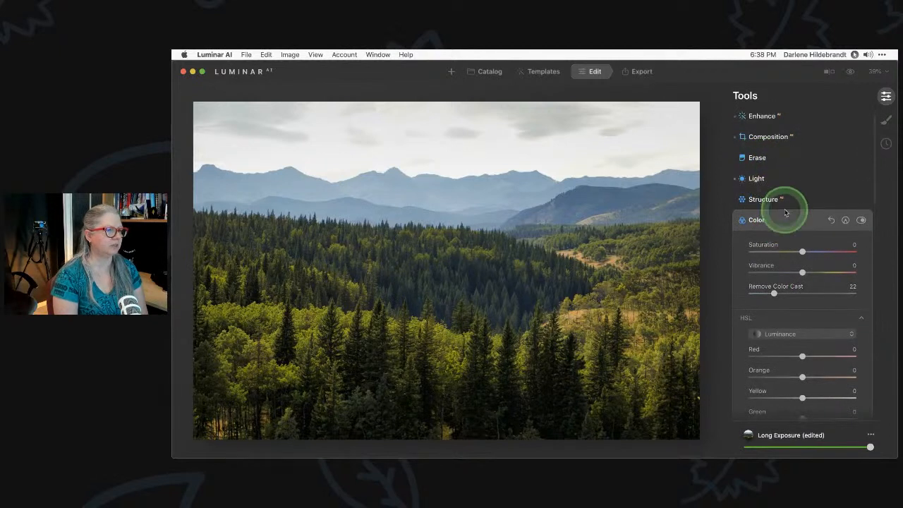
scroll(795, 221, "down", 3)
scroll(794, 221, "down", 2)
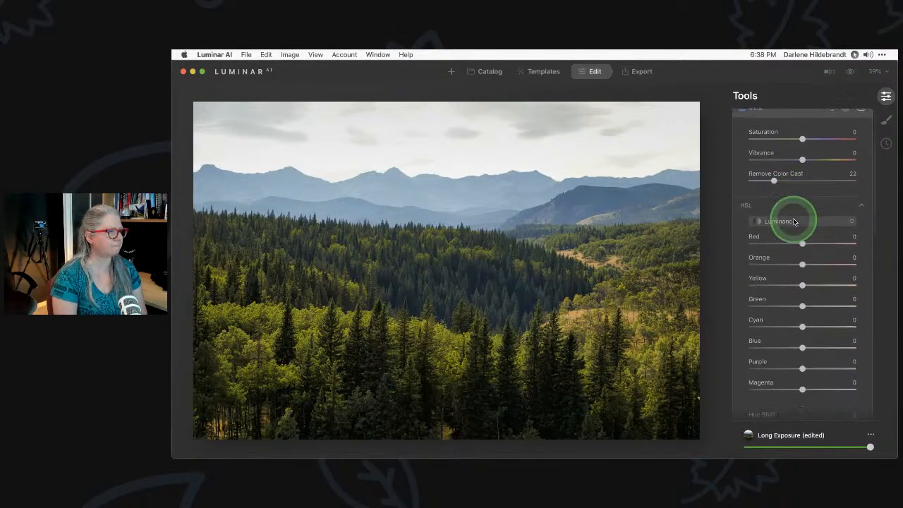
scroll(790, 224, "down", 3)
scroll(789, 226, "down", 4)
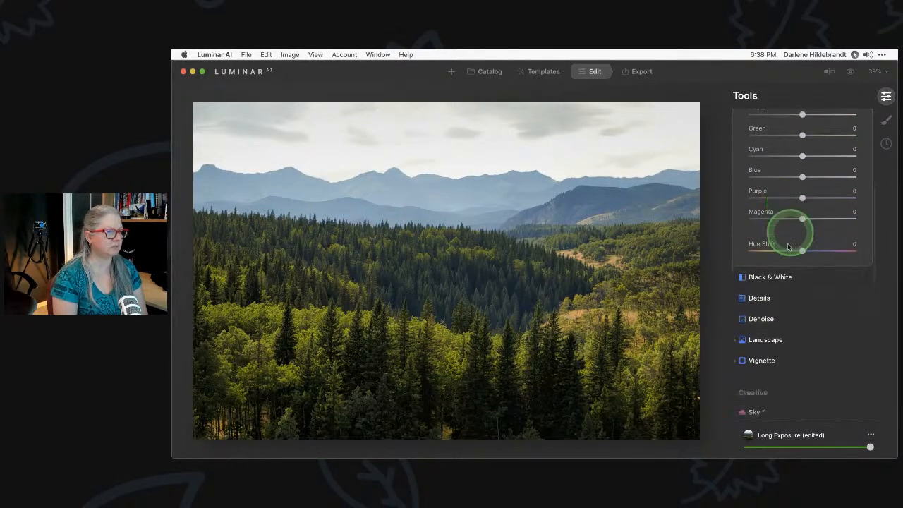
left_click(766, 339)
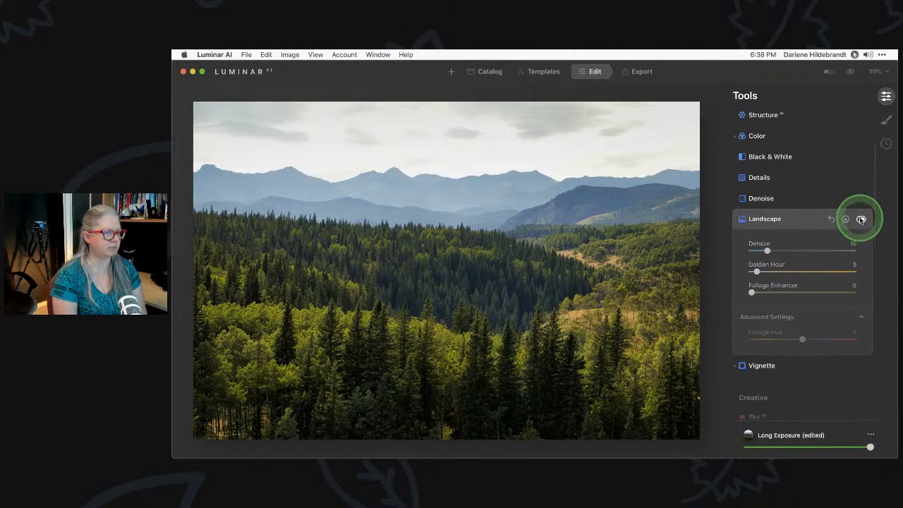
Compare Landscape on and off, set Golden Hour to 16, and push Foliage Enhancer near maximum
left_click(860, 220)
left_click(860, 220)
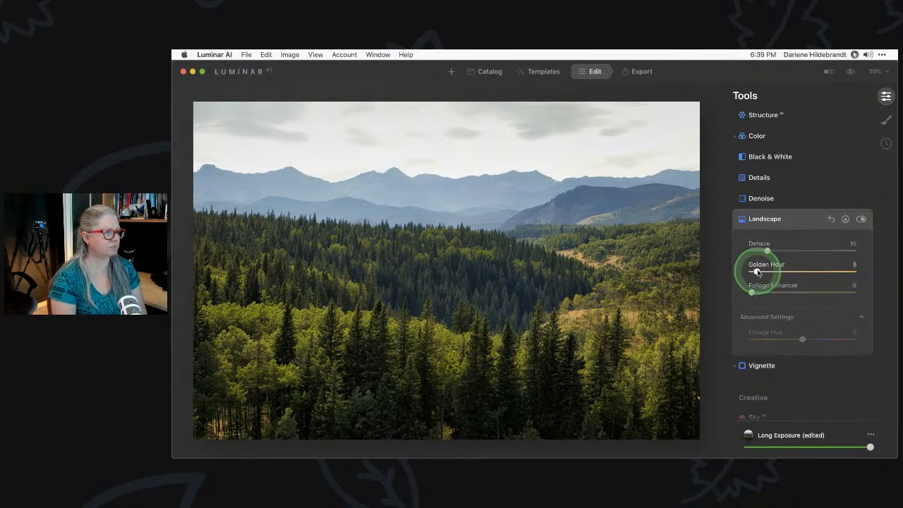
mouse_move(757, 272)
left_mouse_down()
mouse_move(845, 273)
mouse_move(694, 271)
mouse_move(856, 272)
mouse_move(720, 270)
mouse_move(768, 272)
left_mouse_up()
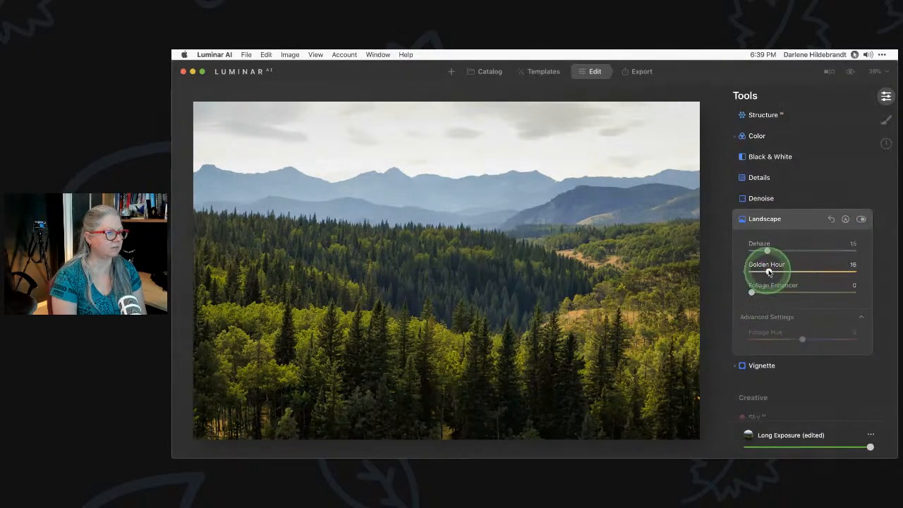
mouse_move(769, 272)
left_mouse_down()
mouse_move(859, 270)
mouse_move(771, 272)
left_mouse_up()
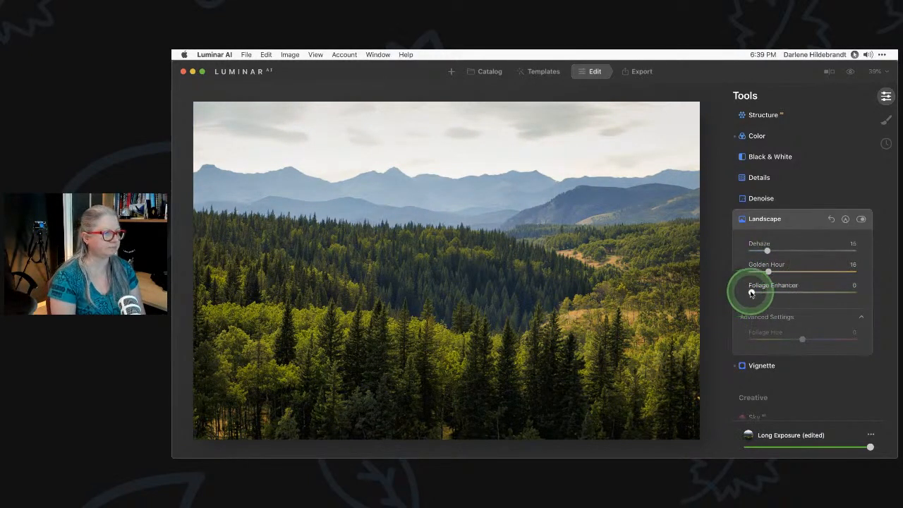
left_click_drag(751, 293, 867, 292)
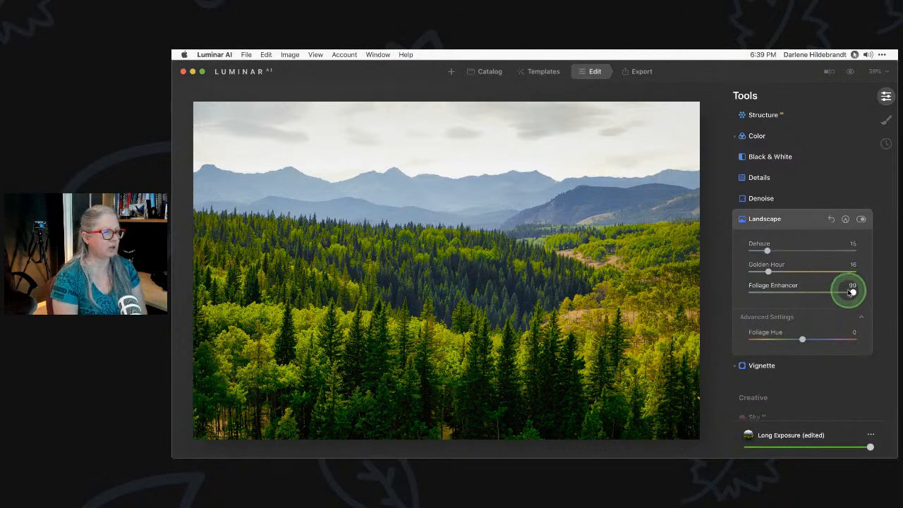
Tone the foliage down to Foliage Enhancer 13 and Foliage Hue -34
left_click_drag(852, 292, 839, 292)
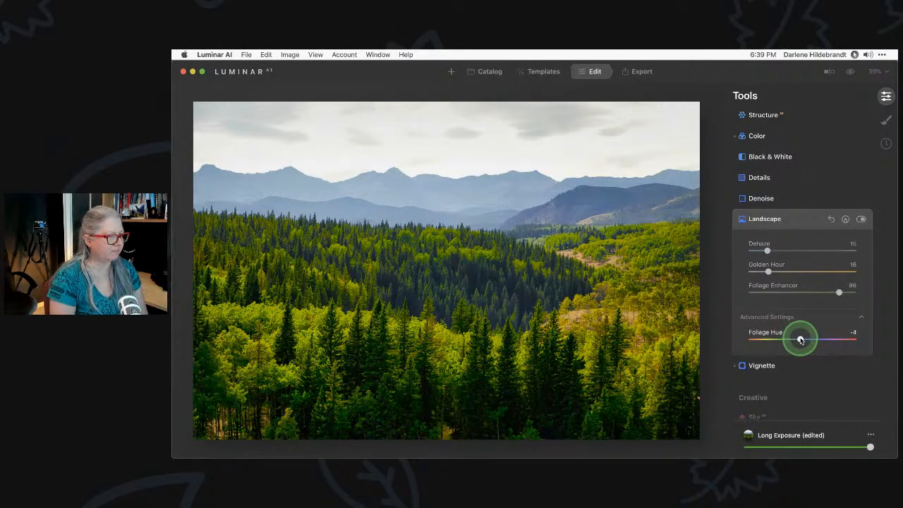
left_click_drag(802, 340, 743, 342)
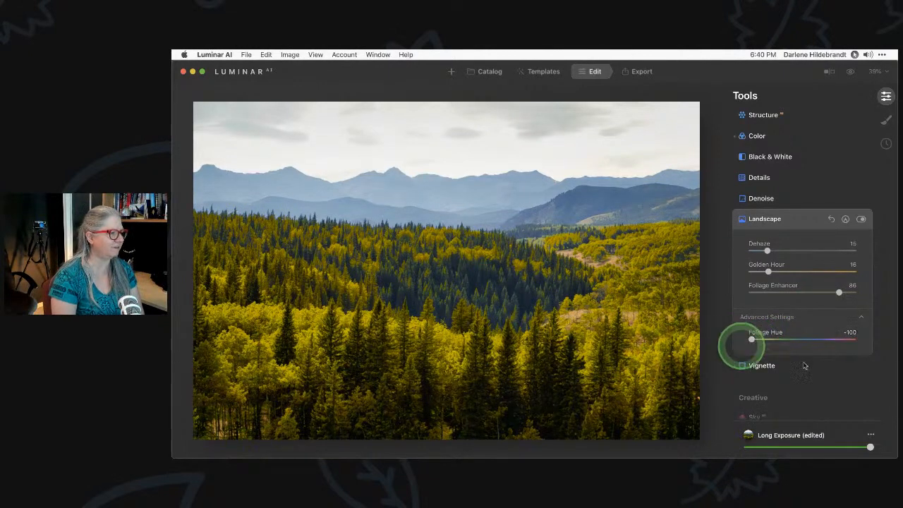
left_click_drag(838, 294, 783, 293)
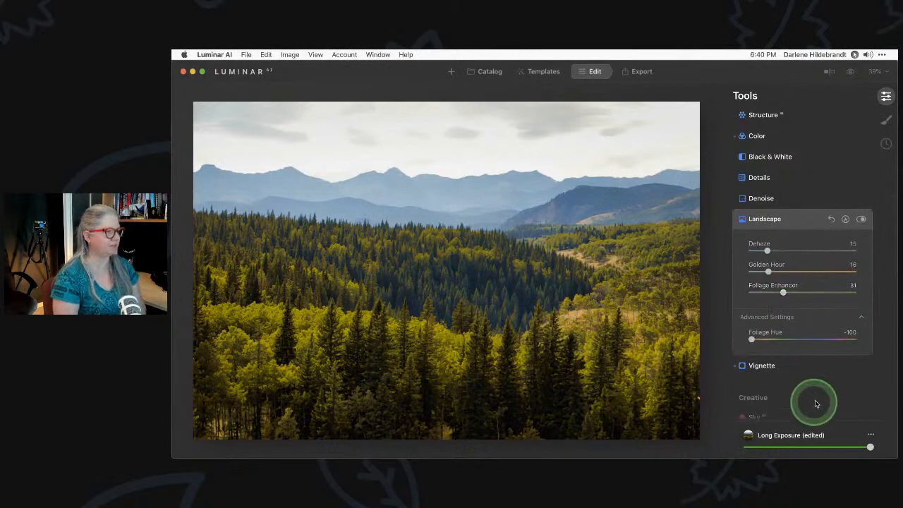
left_click_drag(752, 340, 785, 340)
left_click_drag(783, 292, 766, 294)
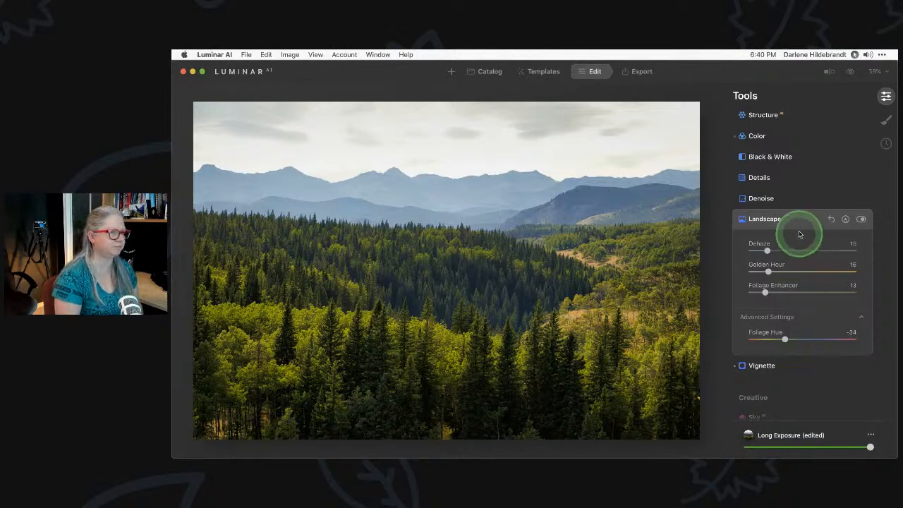
Compare Landscape on and off, then set Dehaze to 21
left_click(861, 220)
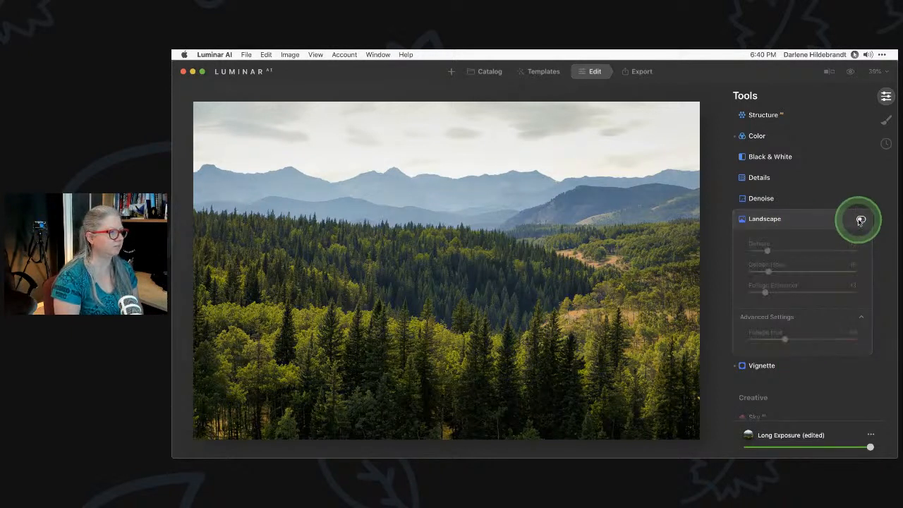
left_click(860, 221)
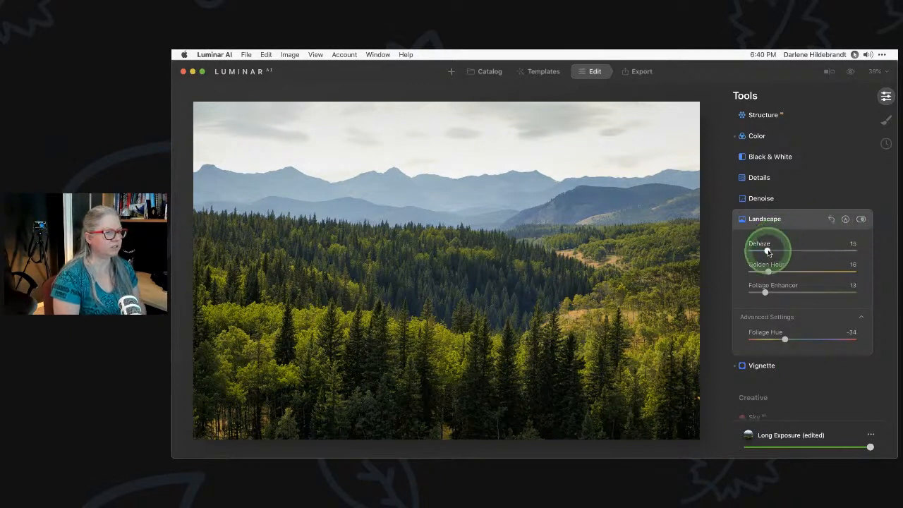
left_click_drag(767, 252, 793, 251)
left_click_drag(725, 256, 775, 252)
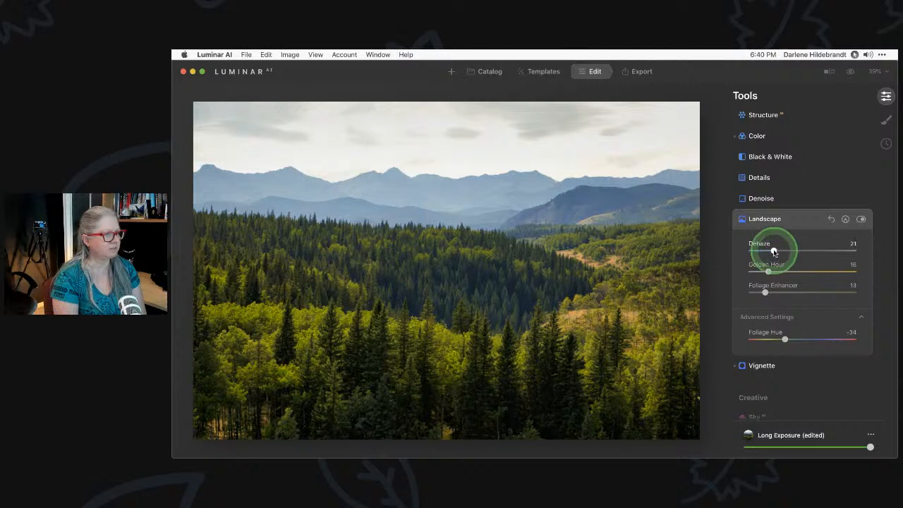
left_click(800, 218)
Expand the Sky tool, browse the Sunrise Glow by MB skies and collections, then open the app menu
scroll(800, 220, "down", 2)
scroll(800, 221, "down", 5)
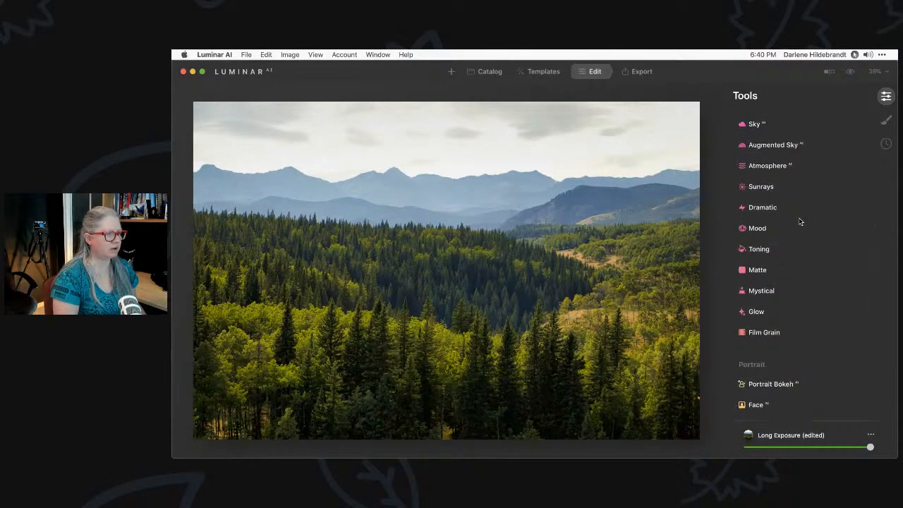
scroll(800, 221, "down", 2)
scroll(798, 222, "up", 4)
left_click(805, 223)
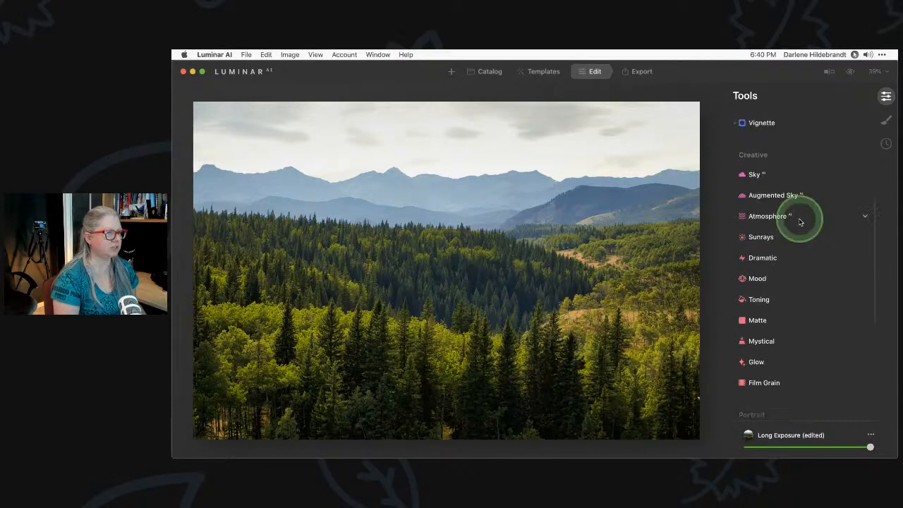
left_click(774, 180)
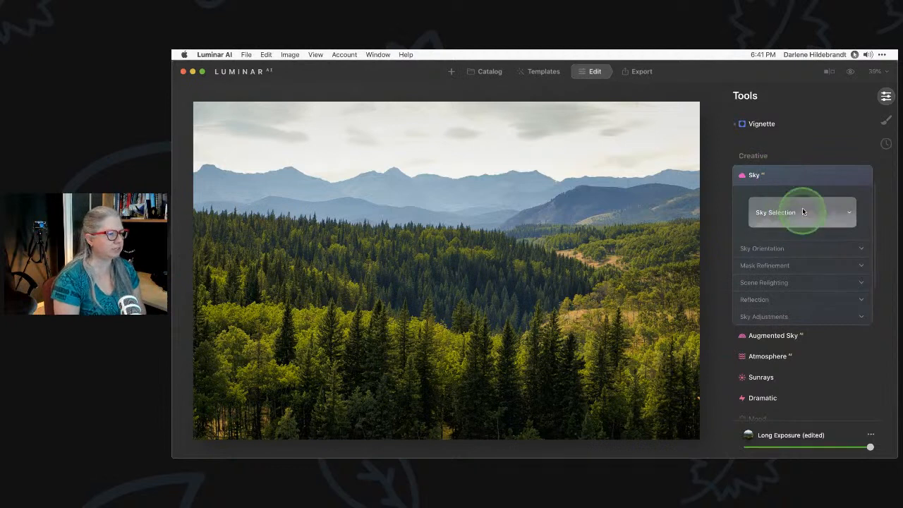
left_click(802, 213)
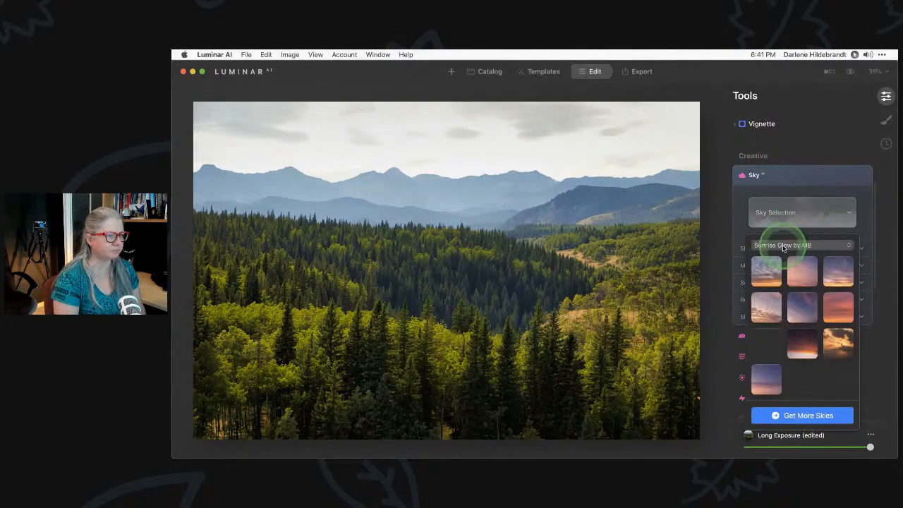
left_click(787, 246)
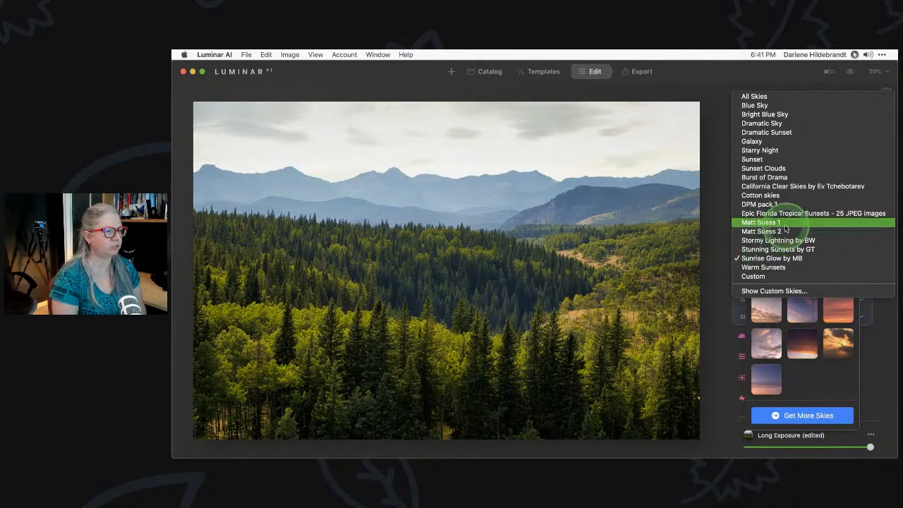
left_click(834, 384)
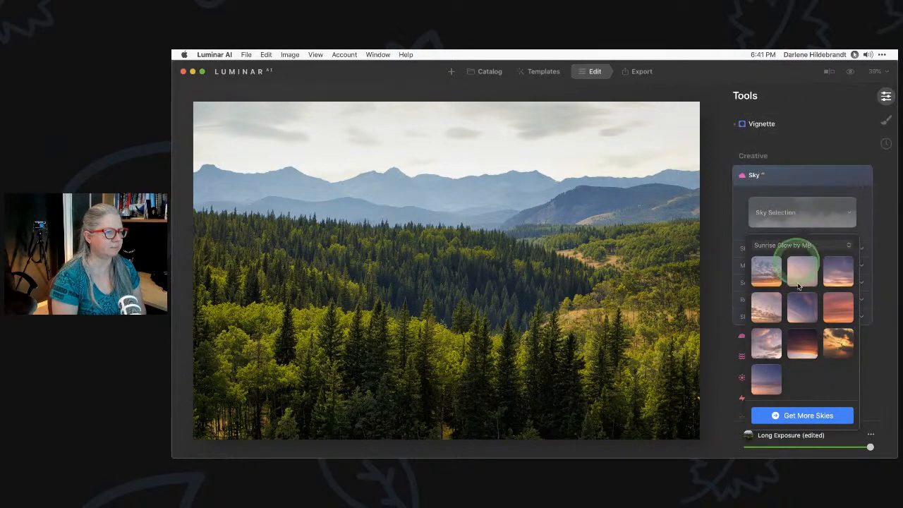
left_click(213, 54)
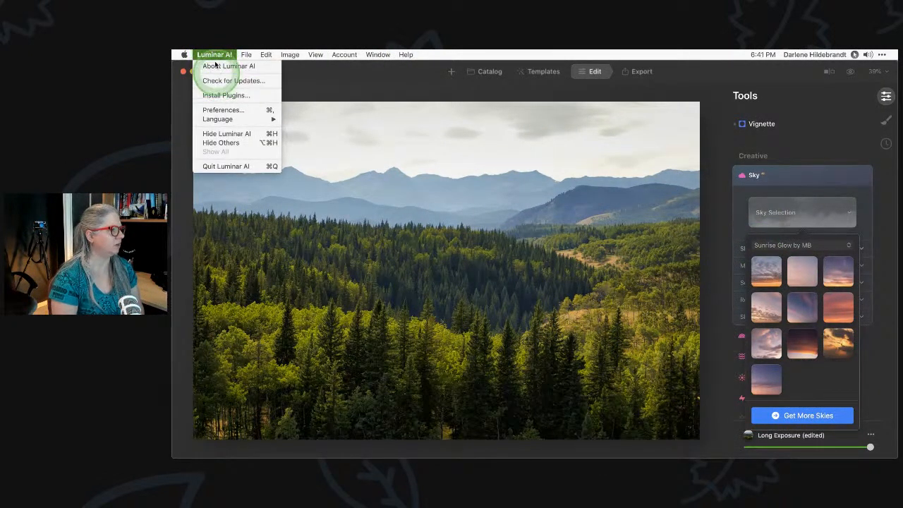
Confirm version 1.4.1 is current via Check for Updates, then switch the sky collection to DPM pack 1
left_click(233, 81)
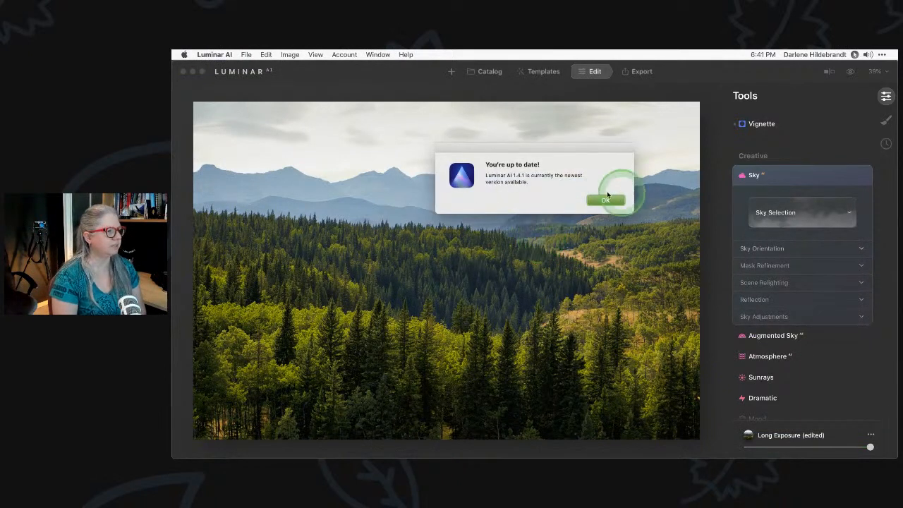
left_click(603, 201)
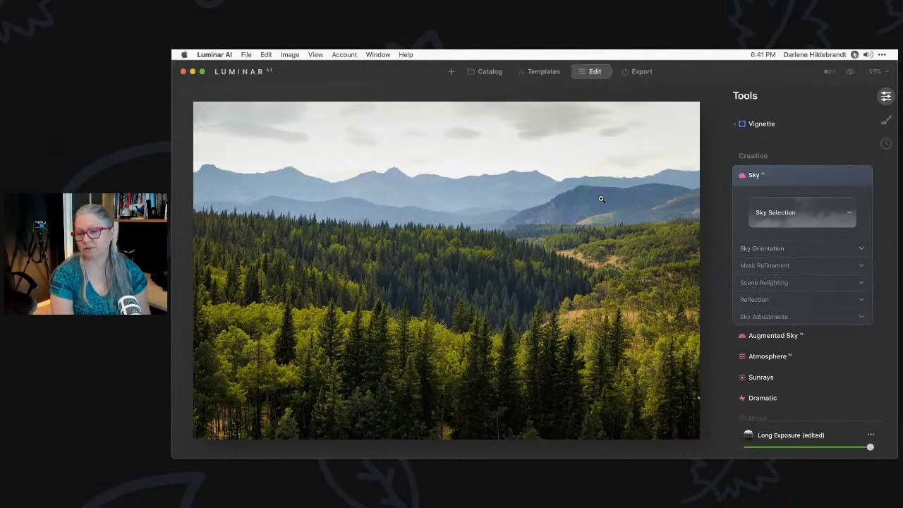
left_click(818, 215)
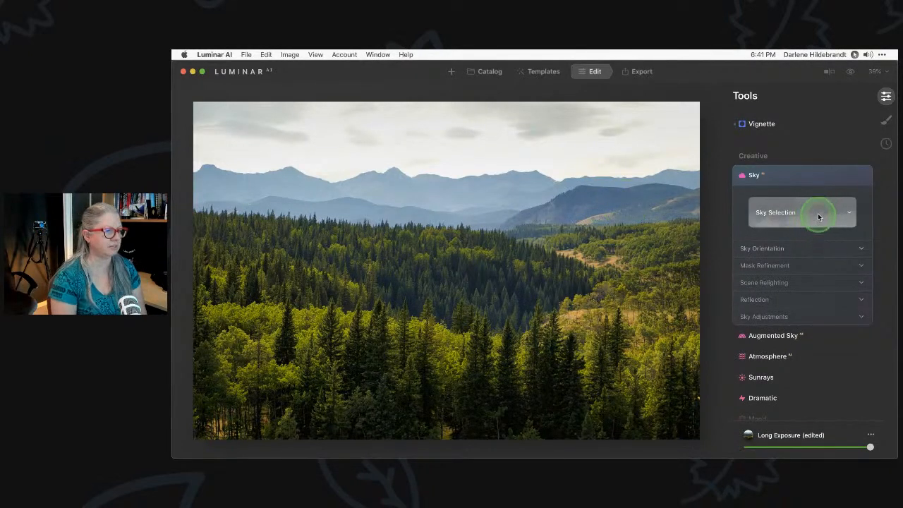
left_click(810, 244)
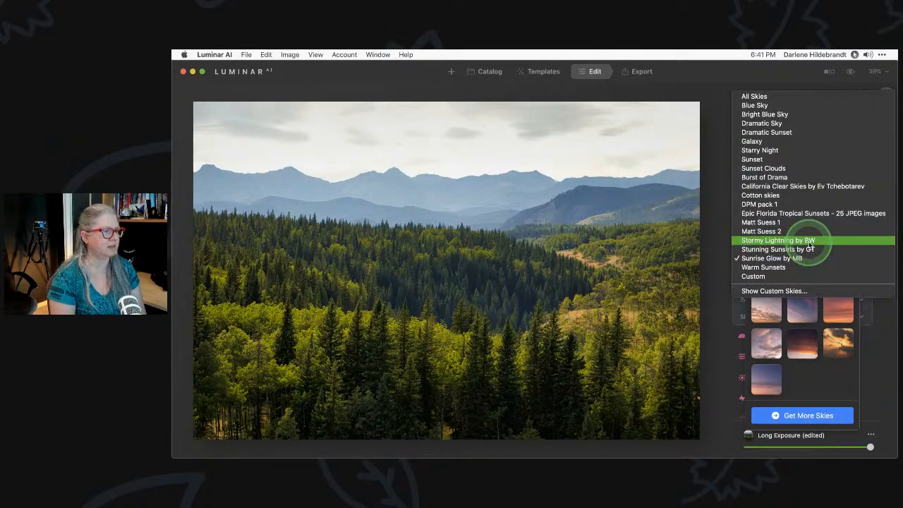
left_click(766, 204)
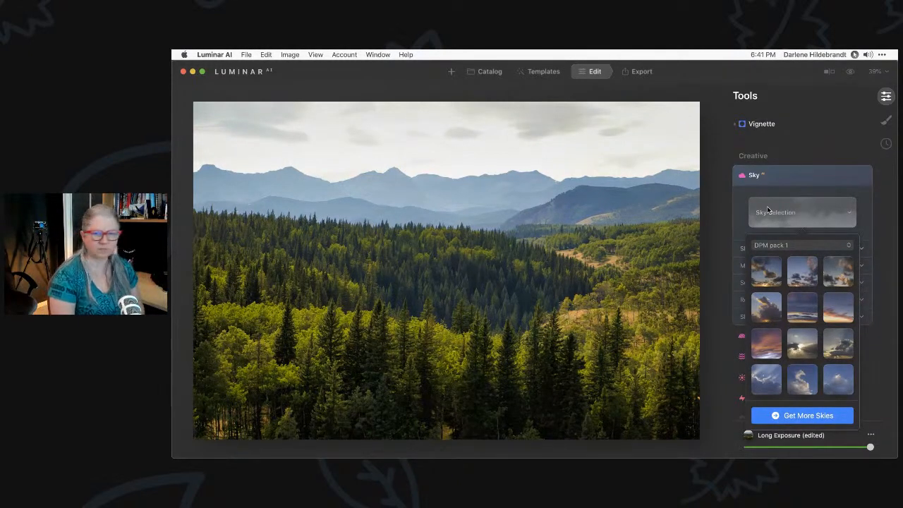
key("super+Tab")
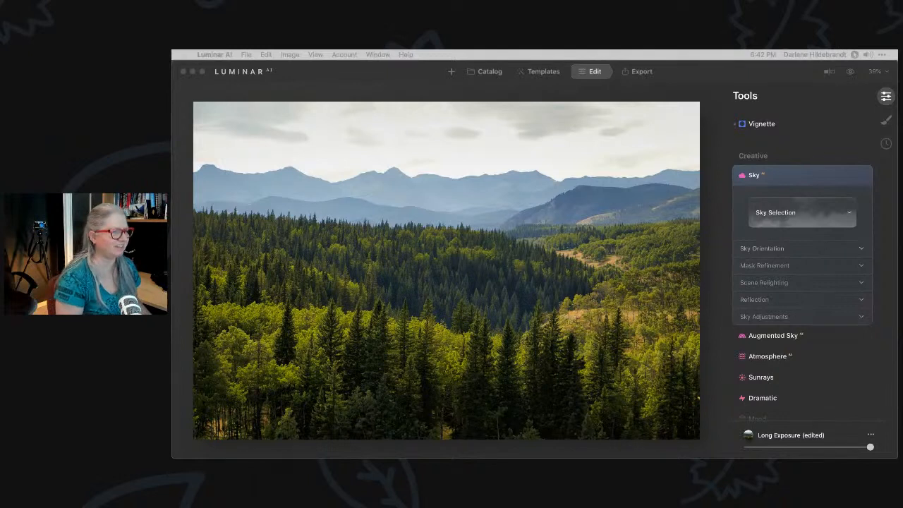
left_click(797, 190)
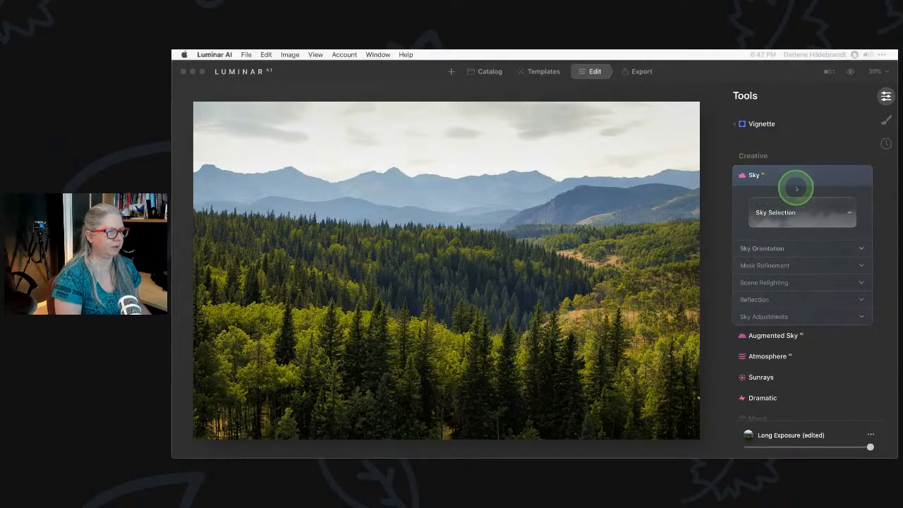
Replace the photo's sky with the golden sunbeam sky from DPM pack 1
left_click(795, 214)
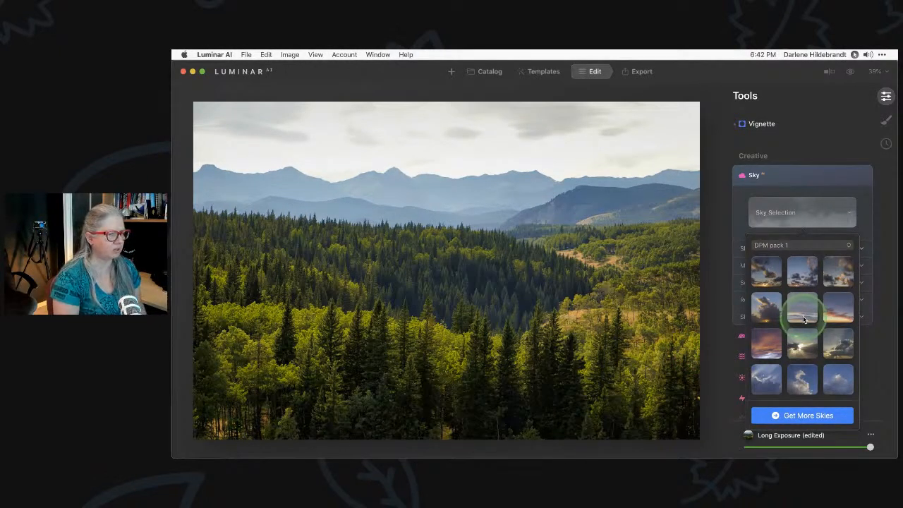
left_click(799, 341)
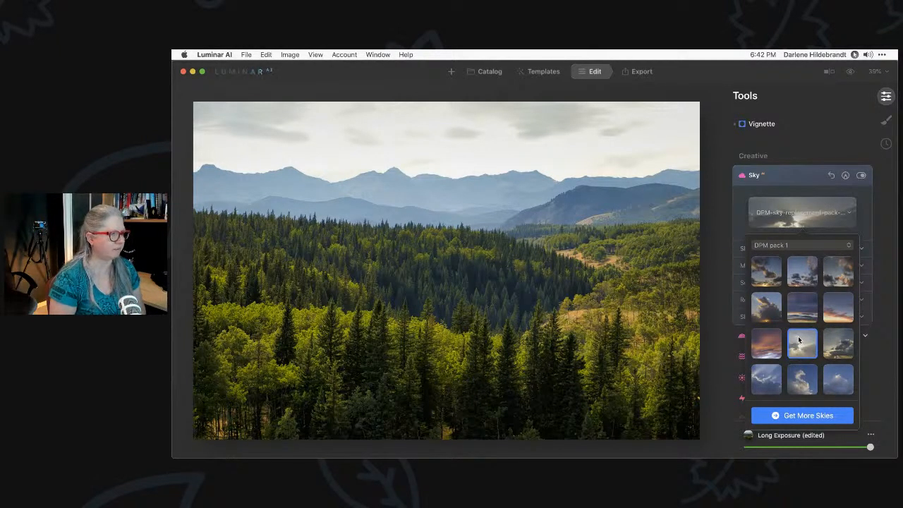
left_click(800, 341)
left_click(739, 223)
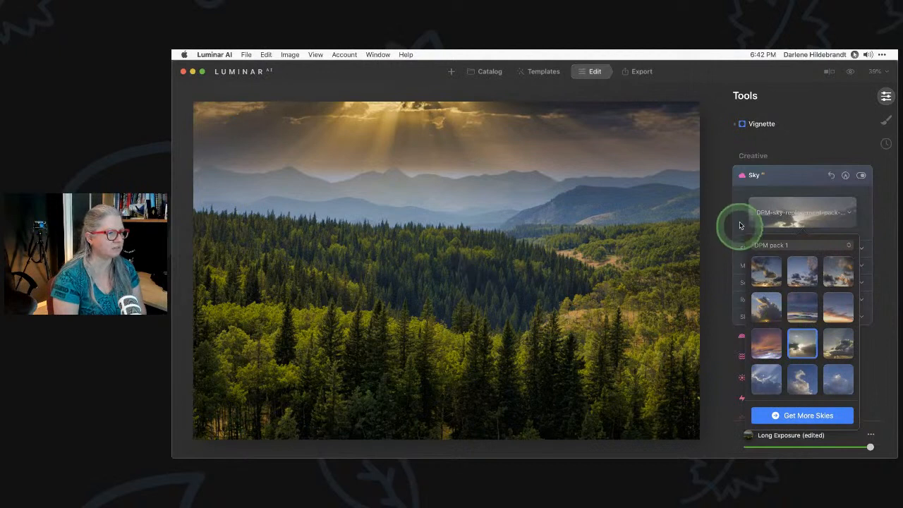
Lower the sky's Horizon Position so the distant mountain ridge sits in front of it
left_click(747, 249)
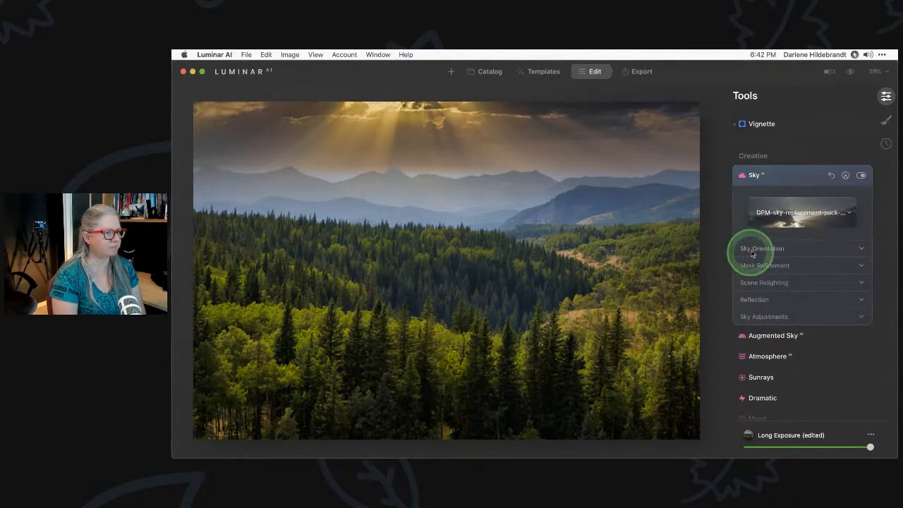
left_click(803, 264)
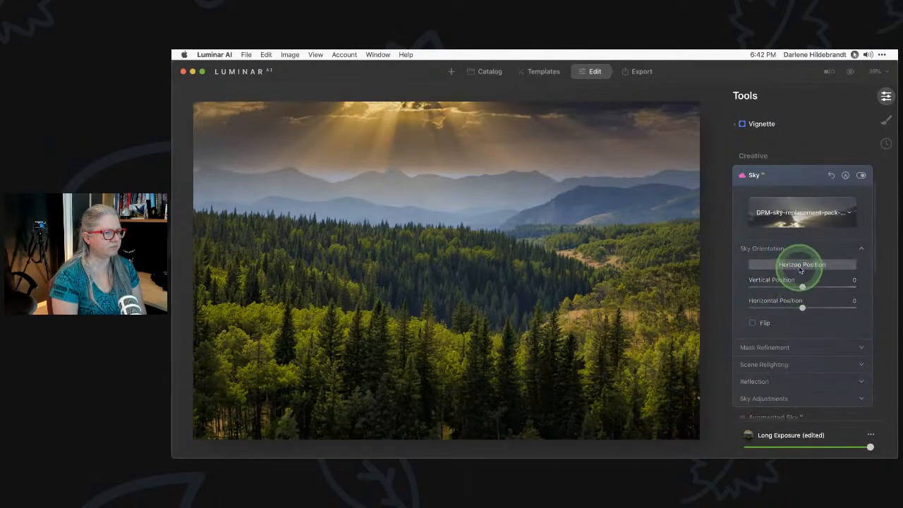
key("backslash")
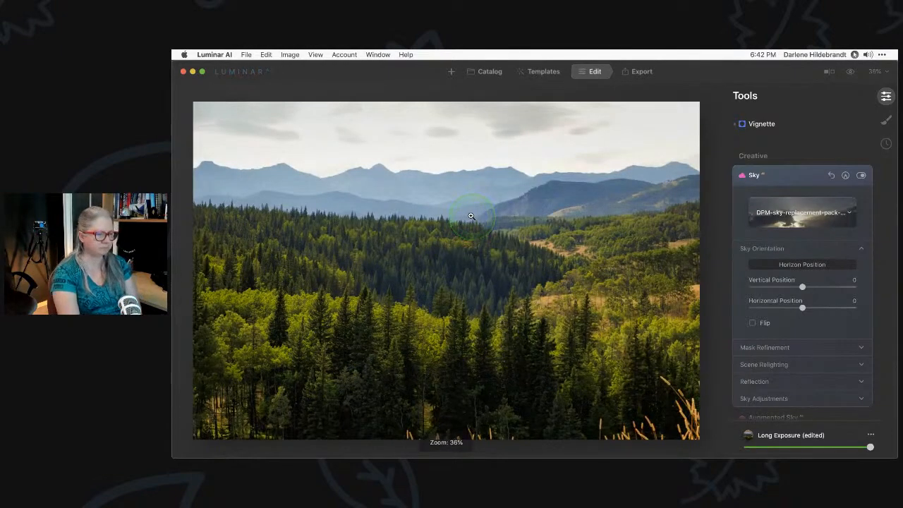
key("backslash")
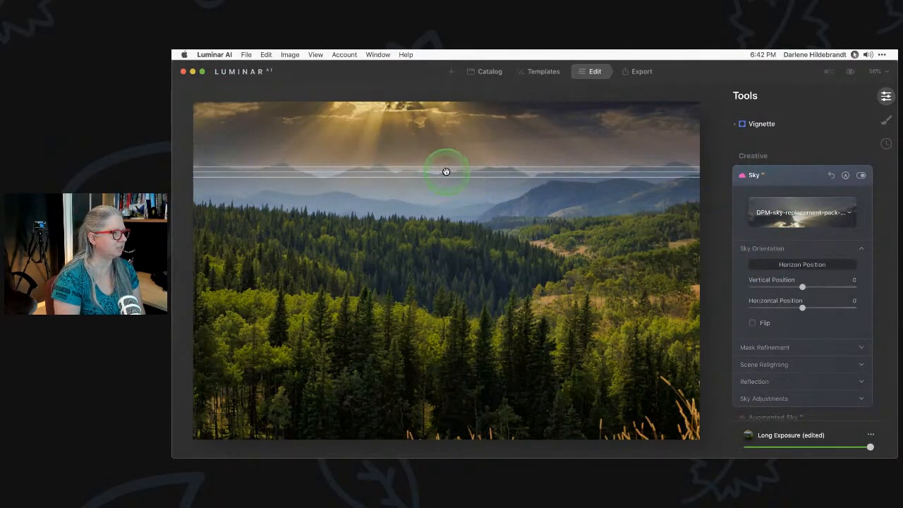
left_click_drag(446, 174, 446, 199)
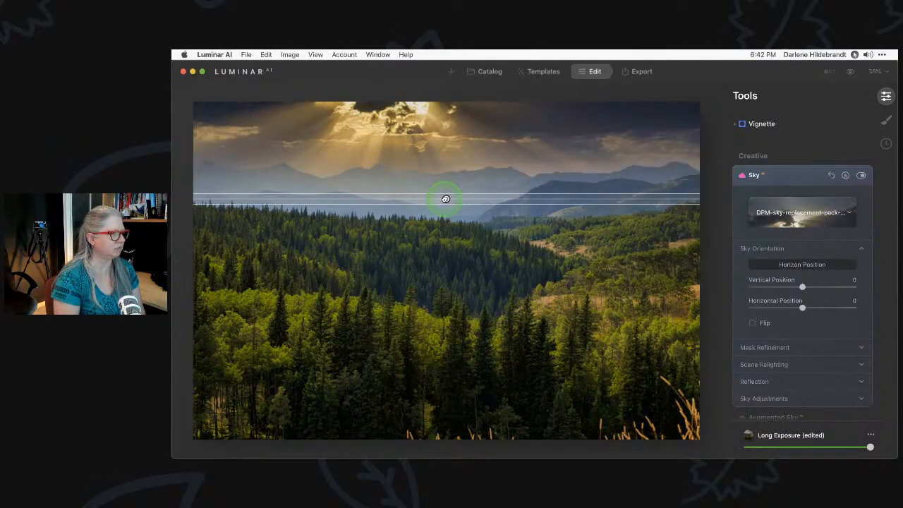
Set the replacement sky's Brightness to 67 and Atmospheric Haze to 70
left_click(778, 265)
scroll(778, 265, "down", 3)
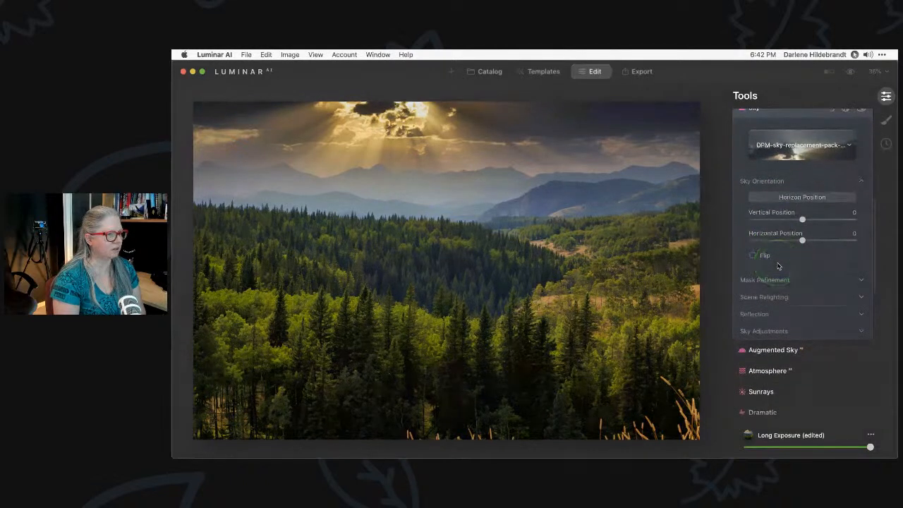
left_click(761, 332)
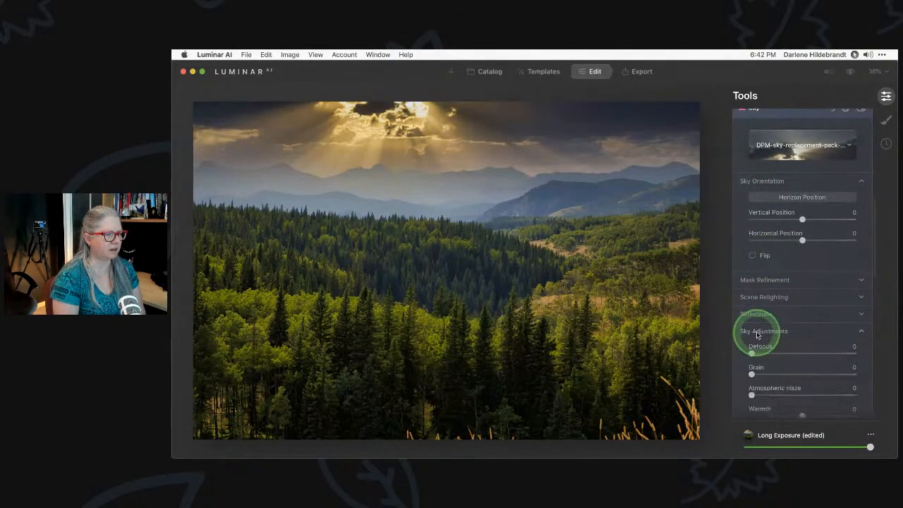
scroll(757, 335, "down", 2)
left_click_drag(804, 403, 838, 404)
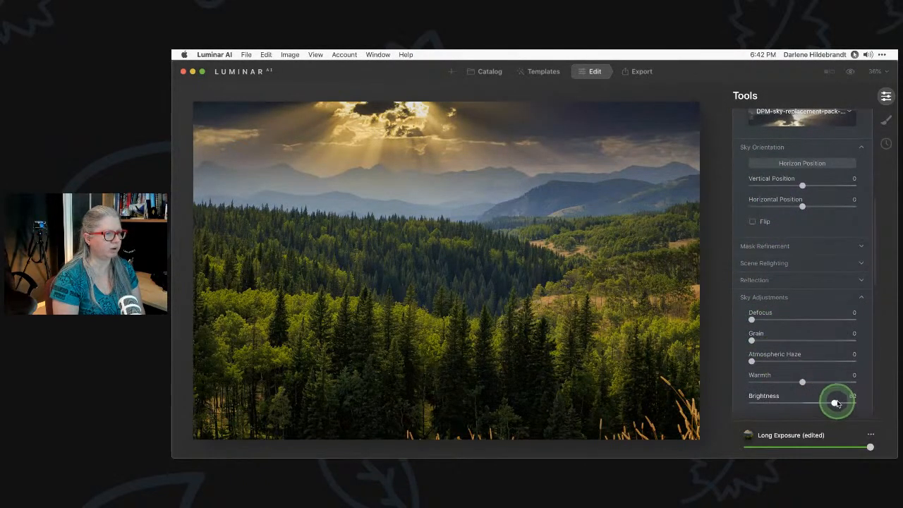
key("super+equal")
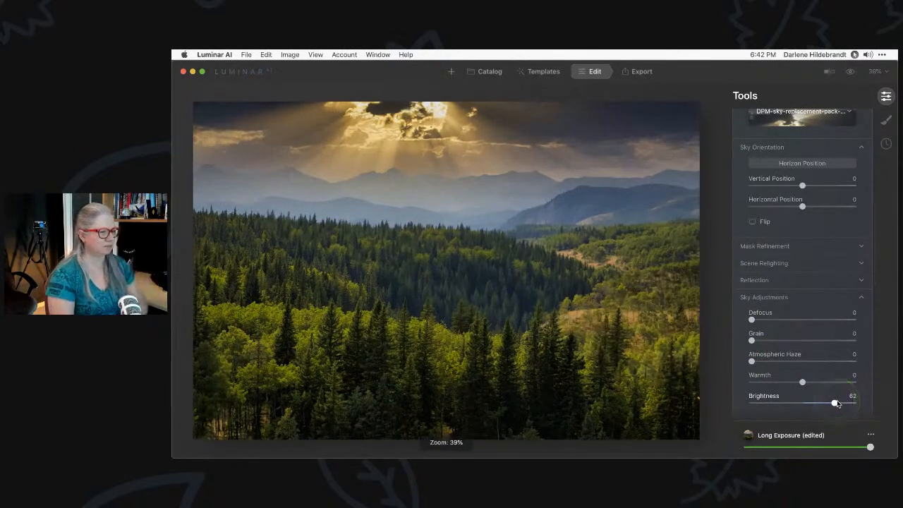
left_click(836, 403)
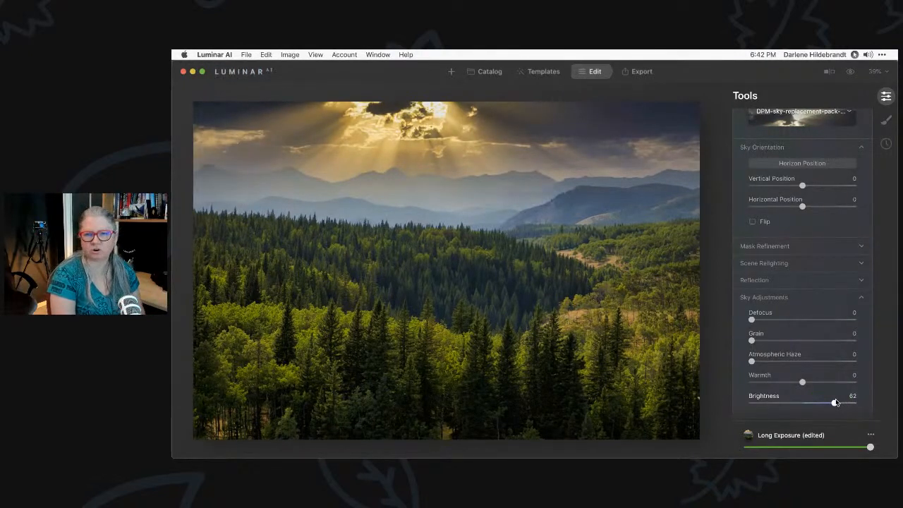
left_click(836, 403)
left_click_drag(835, 403, 837, 403)
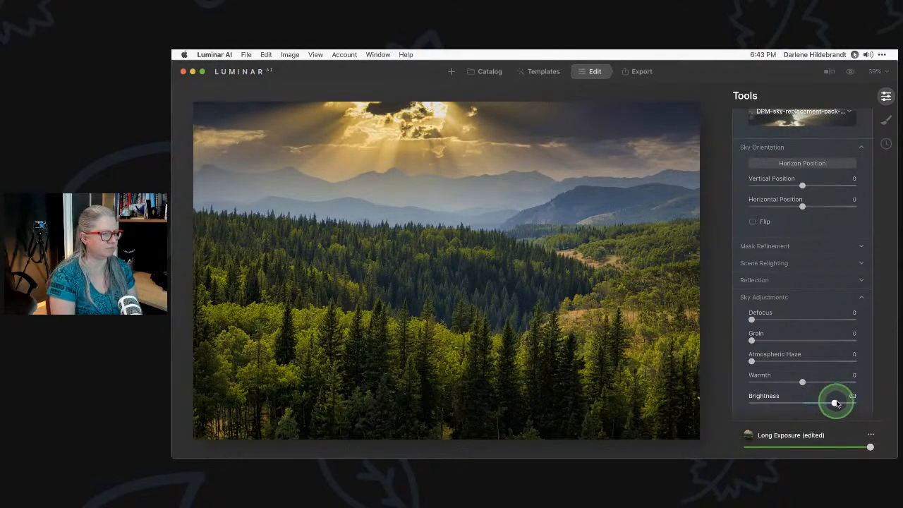
left_click(792, 362)
left_click_drag(792, 362, 825, 361)
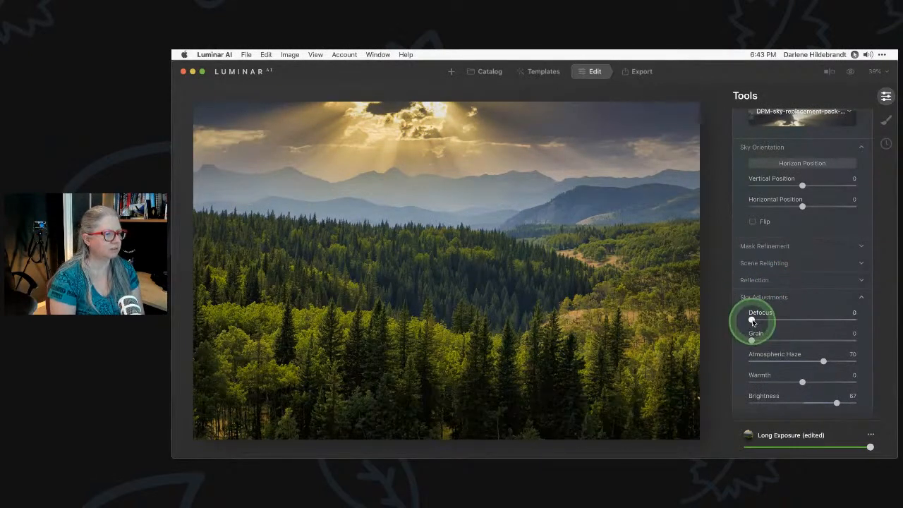
Set sky Defocus to 3 and inspect the sky at 100% before returning to the fit view
left_click_drag(752, 322, 755, 320)
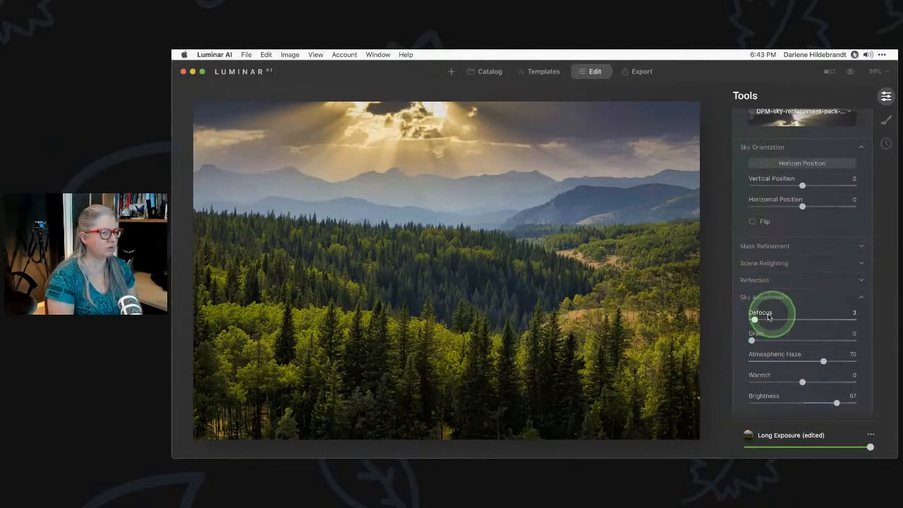
left_click(604, 198)
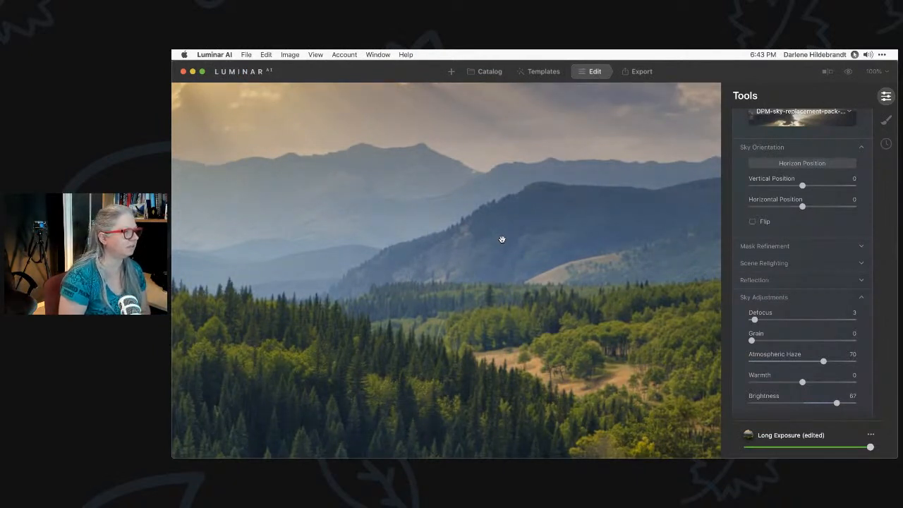
double_click(502, 239)
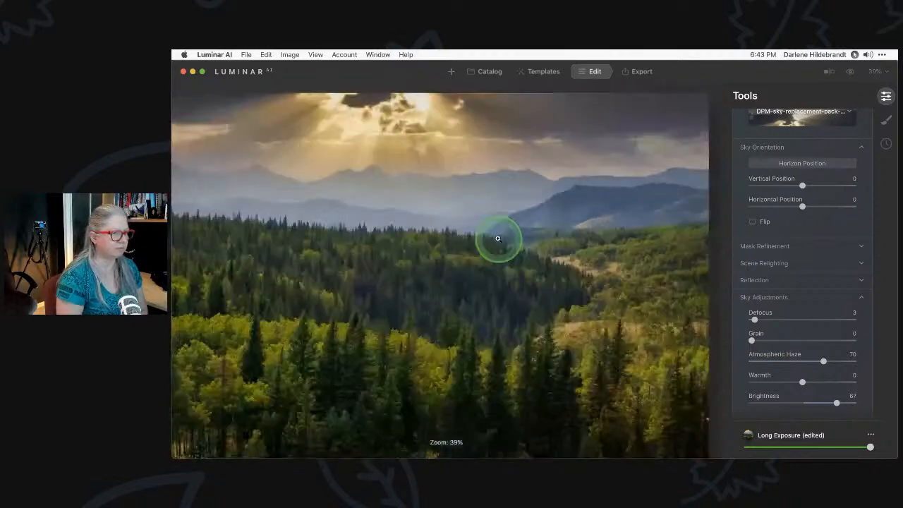
left_click(775, 311)
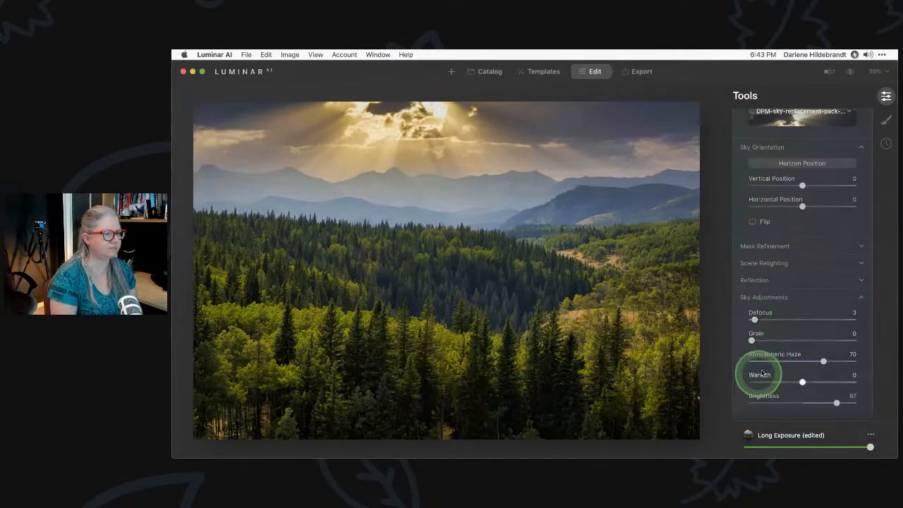
Set the sunbeam sky to Atmospheric Haze 91, Brightness 73, Warmth -36 and Defocus 2, showing the sky choices
left_click(845, 362)
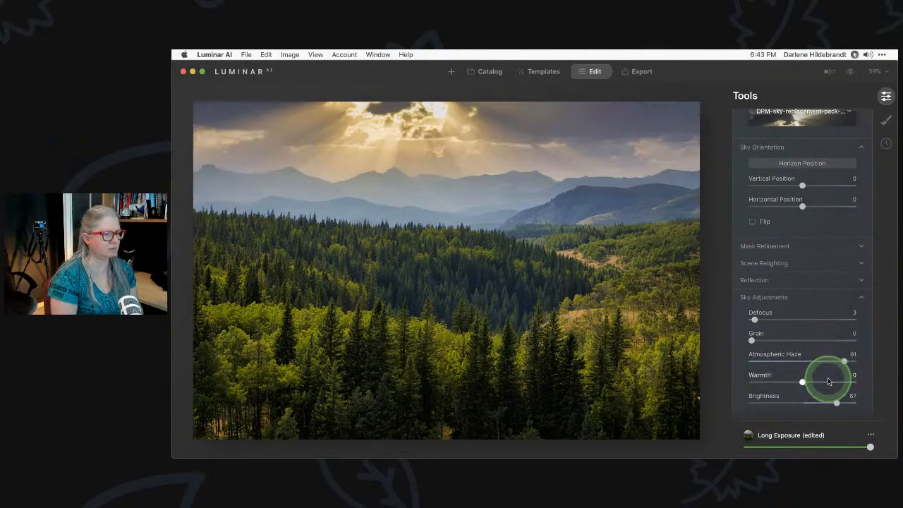
left_click(839, 400)
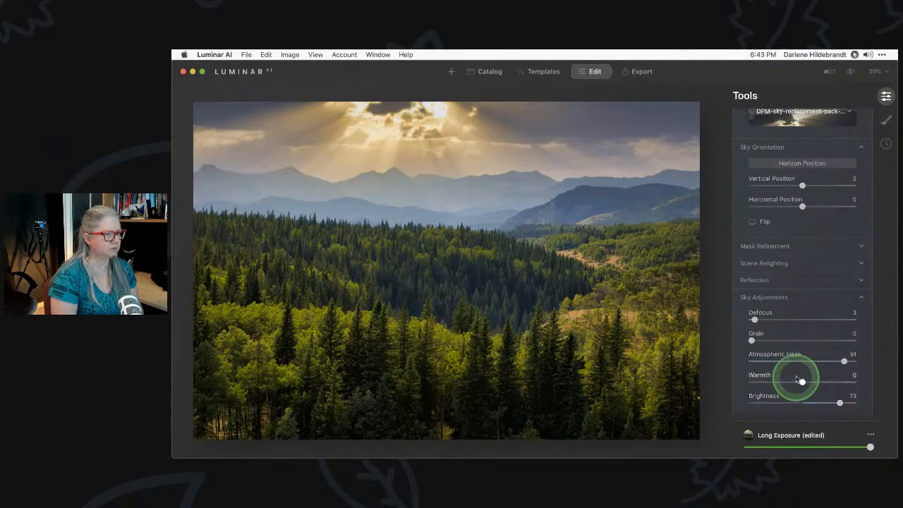
left_click(780, 382)
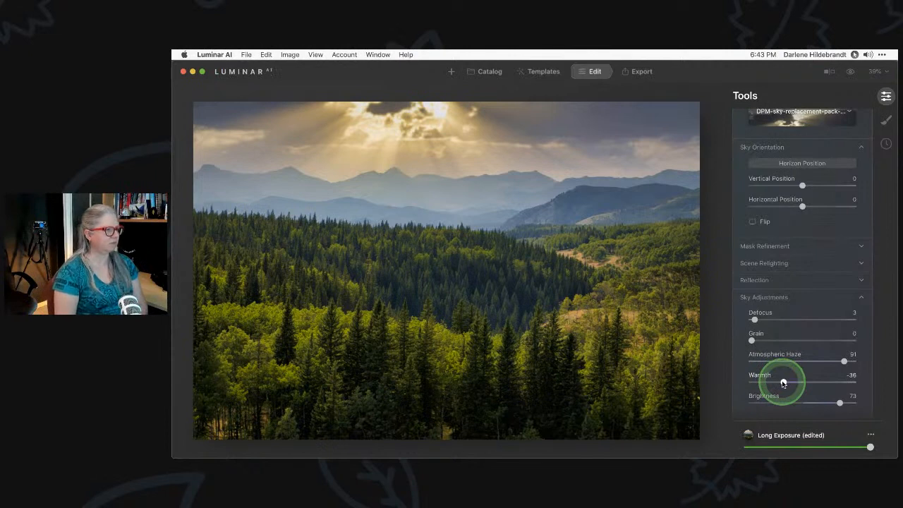
left_click(754, 319)
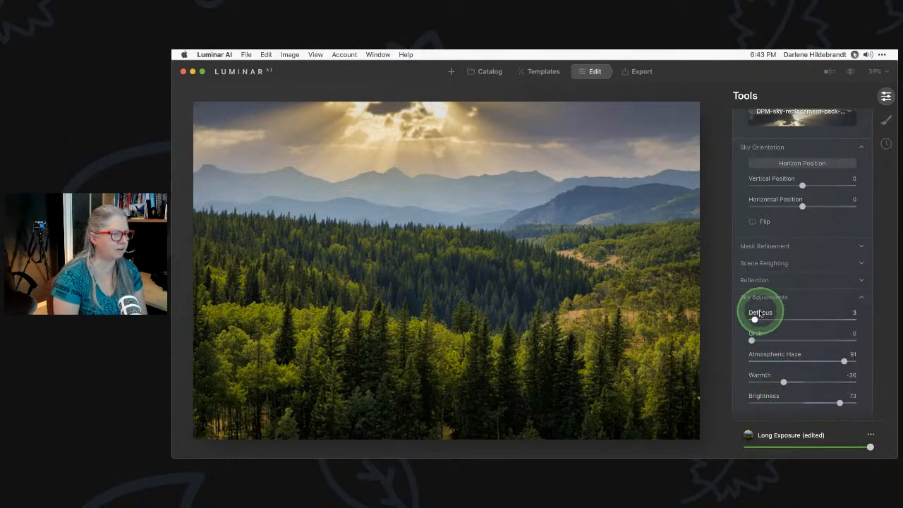
left_click(794, 332)
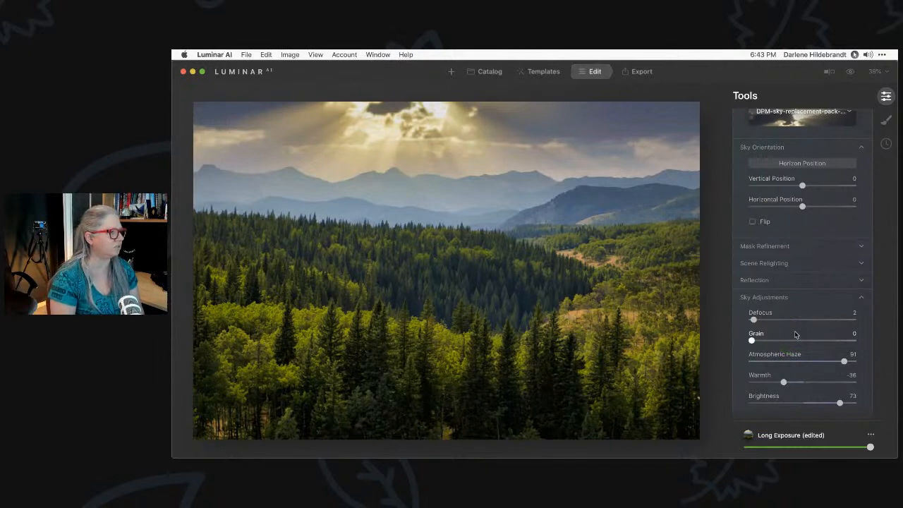
left_click(795, 333)
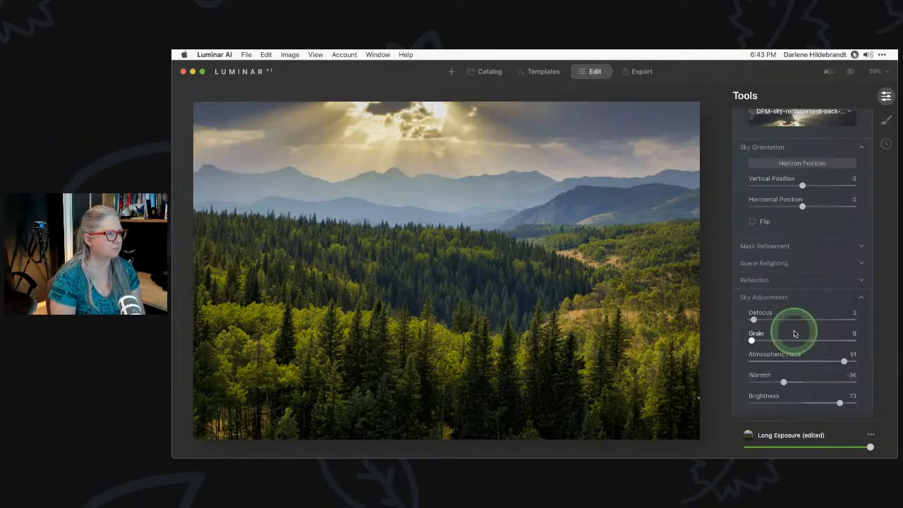
scroll(795, 334, "up", 3)
left_click(792, 190)
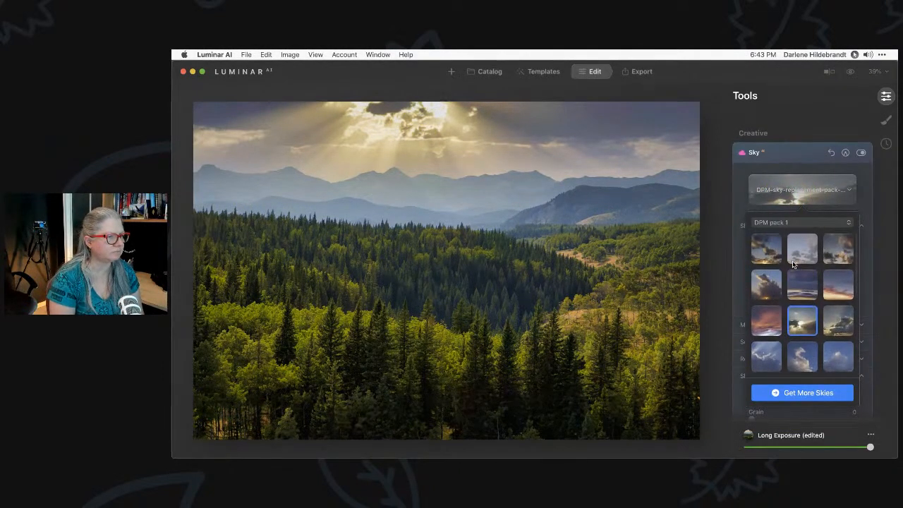
Replace the sky with the orange-and-pink sunset, flipped so its bright clouds sit on the right
scroll(784, 263, "down", 1)
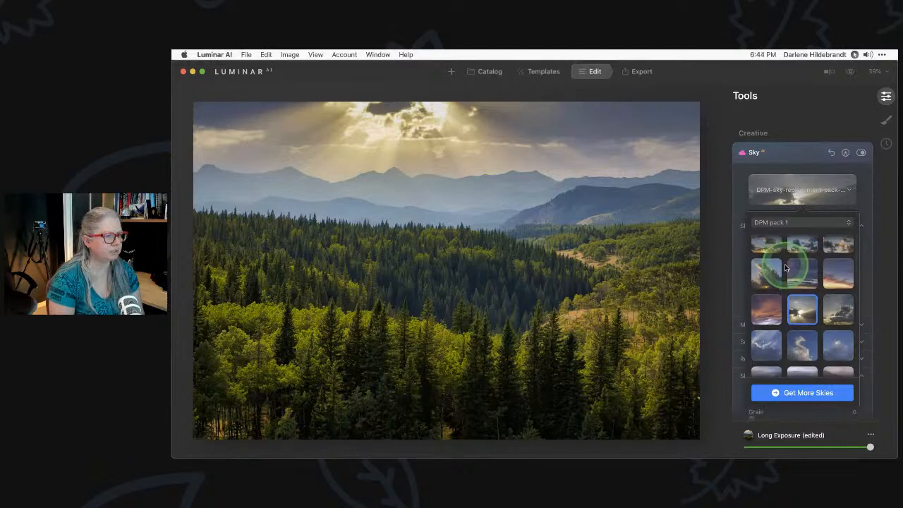
left_click(833, 285)
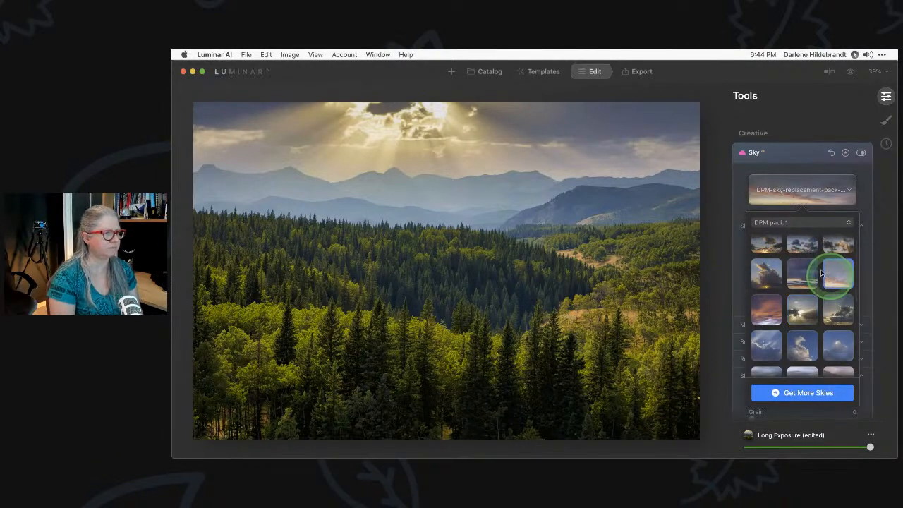
left_click(730, 196)
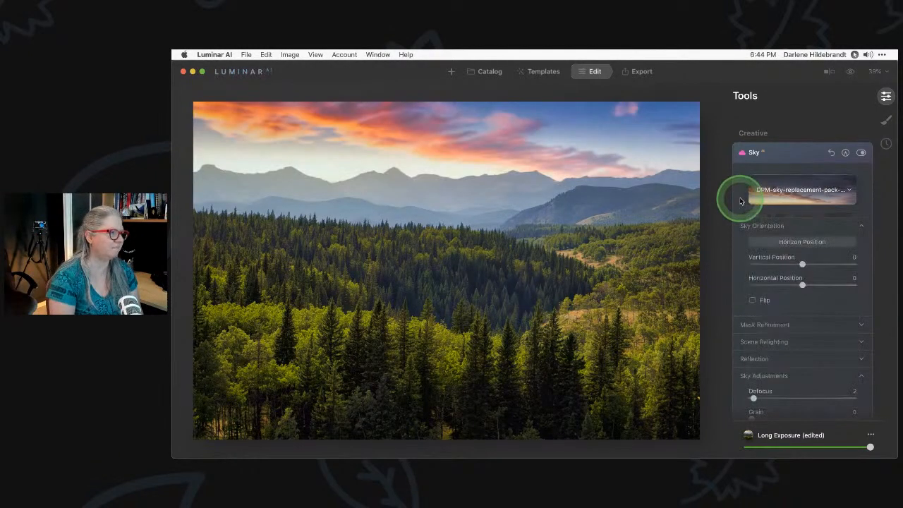
left_click(752, 301)
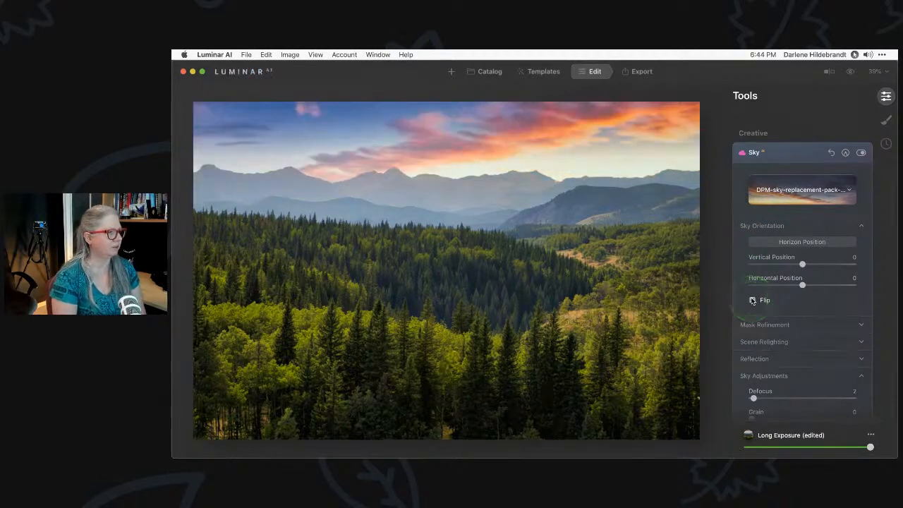
scroll(779, 301, "down", 5)
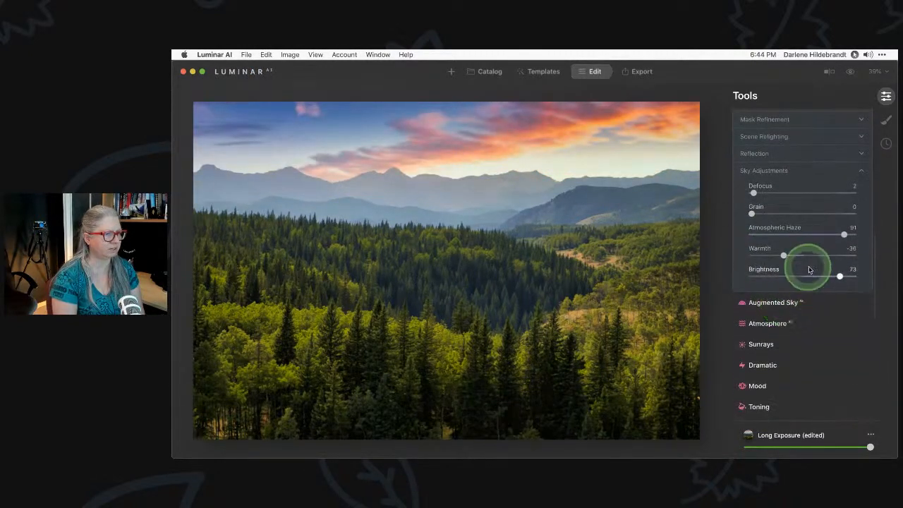
left_click_drag(806, 274, 840, 277)
Reset sky Brightness and Warmth to 0, then set Atmospheric Haze 65 and Defocus 0
double_click(840, 277)
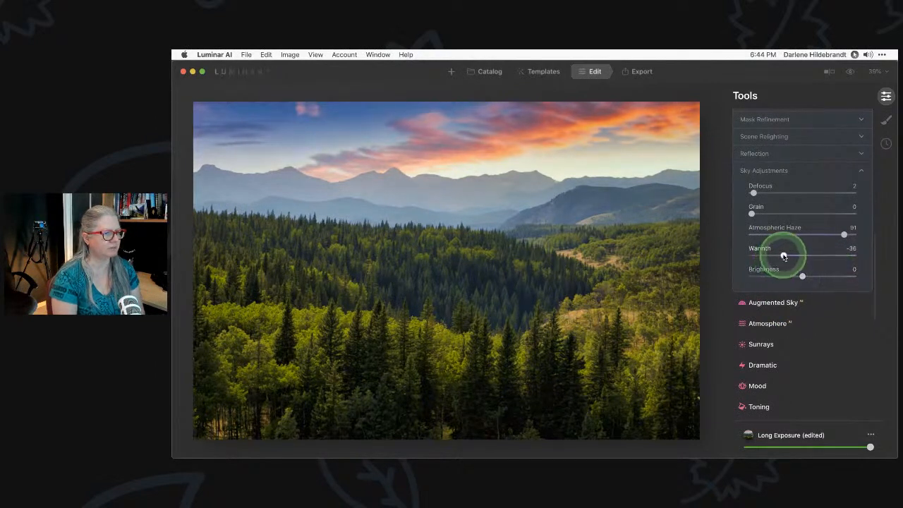
double_click(783, 255)
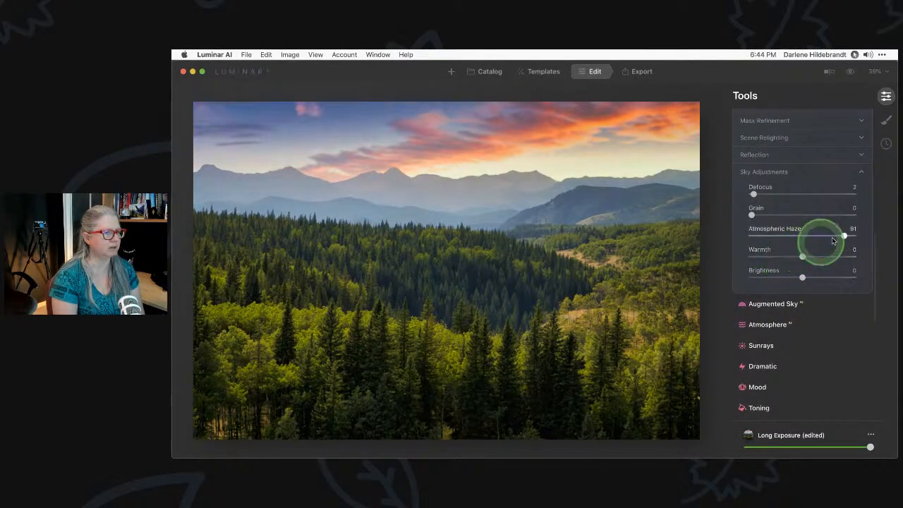
left_click(784, 237)
scroll(784, 237, "up", 1)
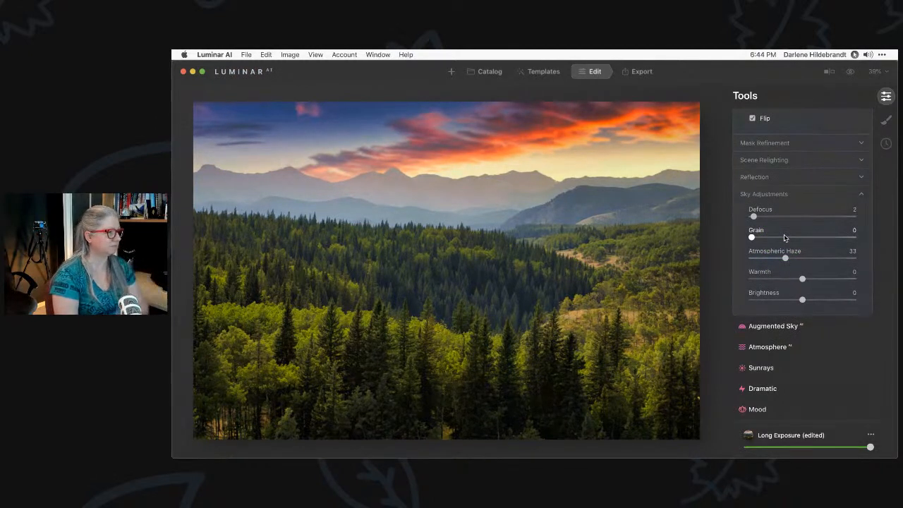
left_click(819, 258)
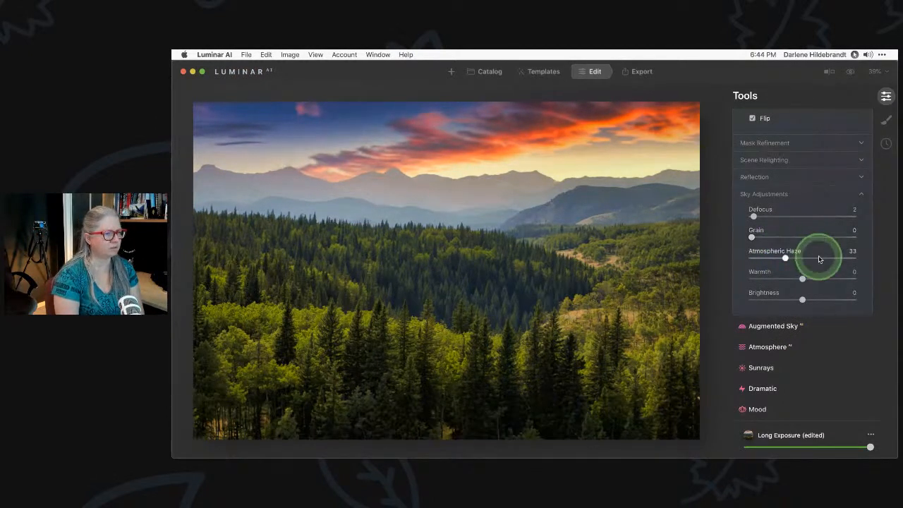
left_click(753, 216)
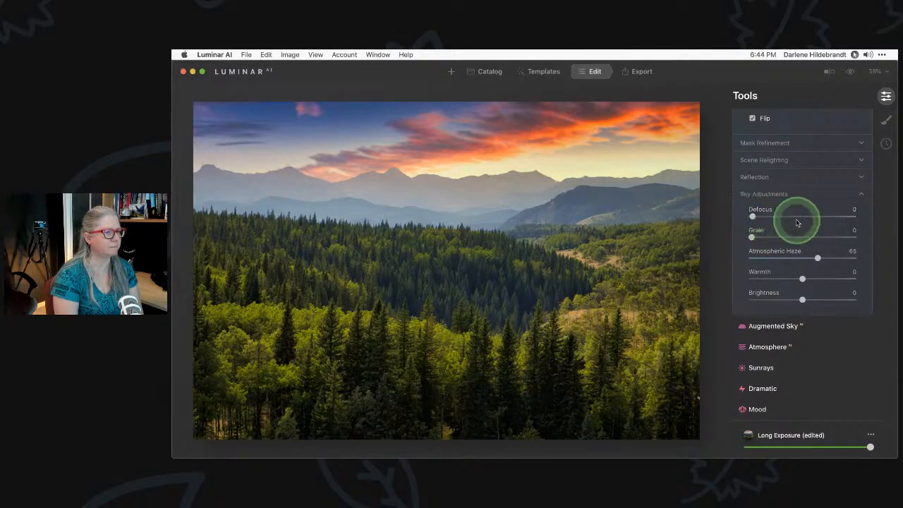
Expand Scene Relighting and set Relight Strength 74 and Saturation 73
scroll(797, 220, "up", 2)
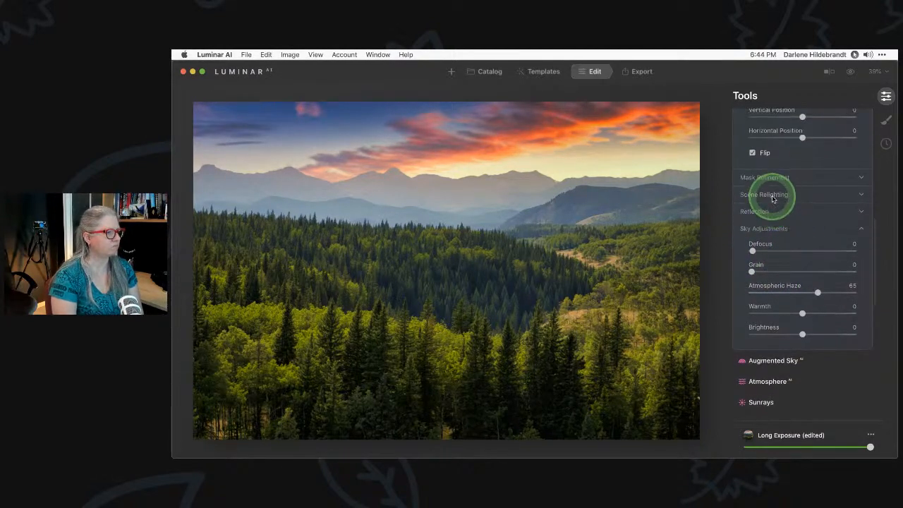
left_click(772, 196)
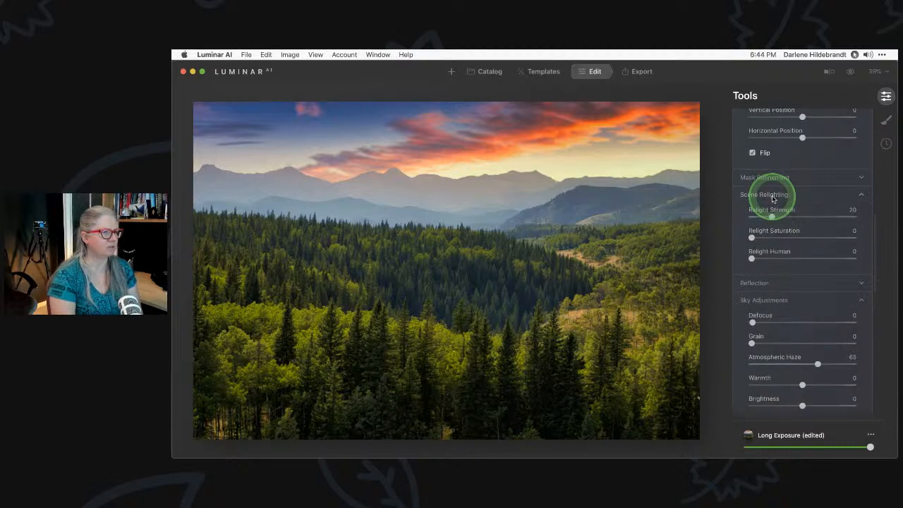
left_click(826, 217)
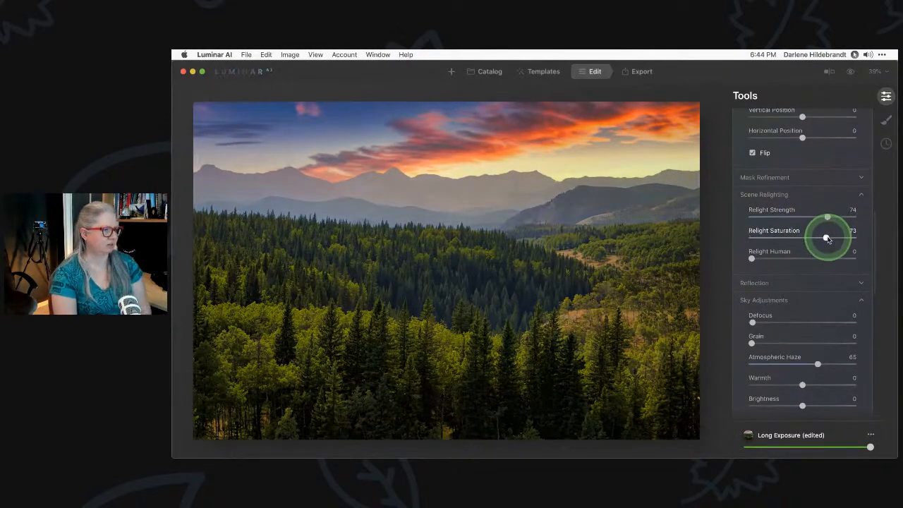
scroll(824, 237, "up", 2)
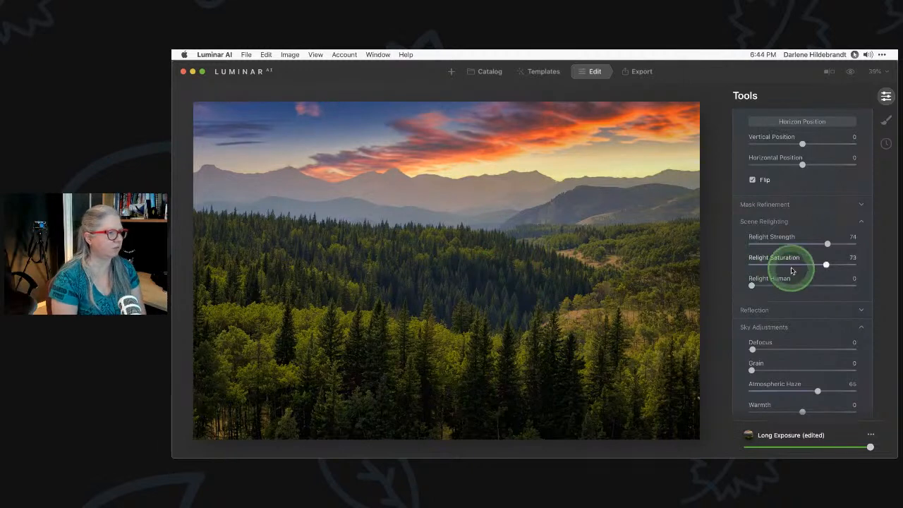
scroll(792, 271, "up", 6)
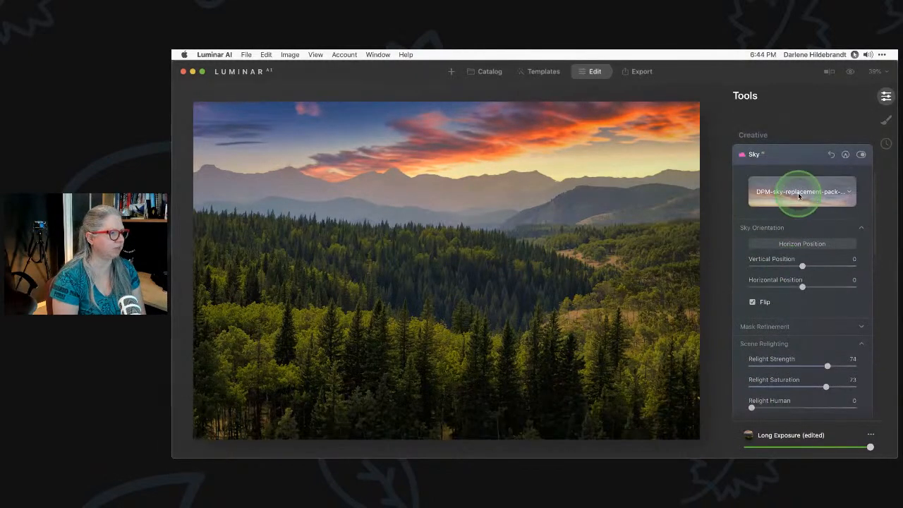
Switch to the Matt Suess 1 collection and apply the Suess-Cloud-Sky_073 sky
left_click(799, 197)
scroll(803, 250, "down", 3)
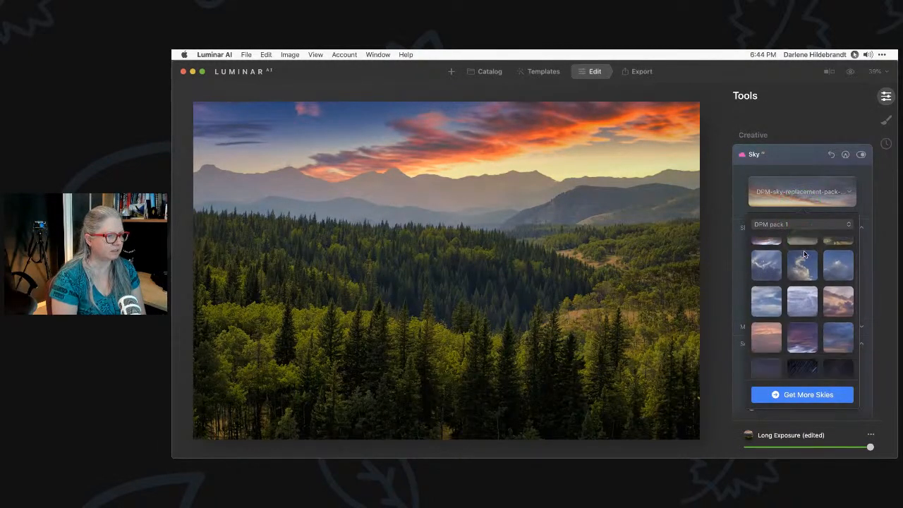
scroll(804, 254, "down", 2)
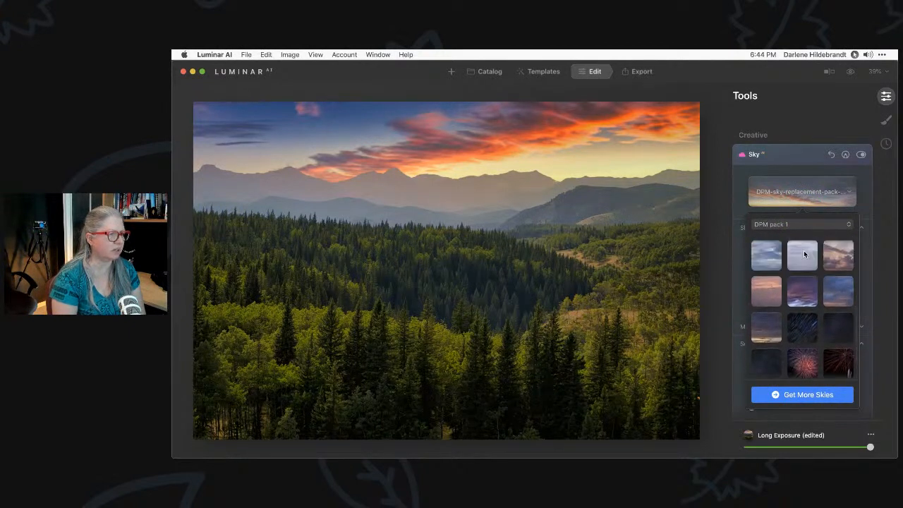
scroll(804, 252, "down", 10)
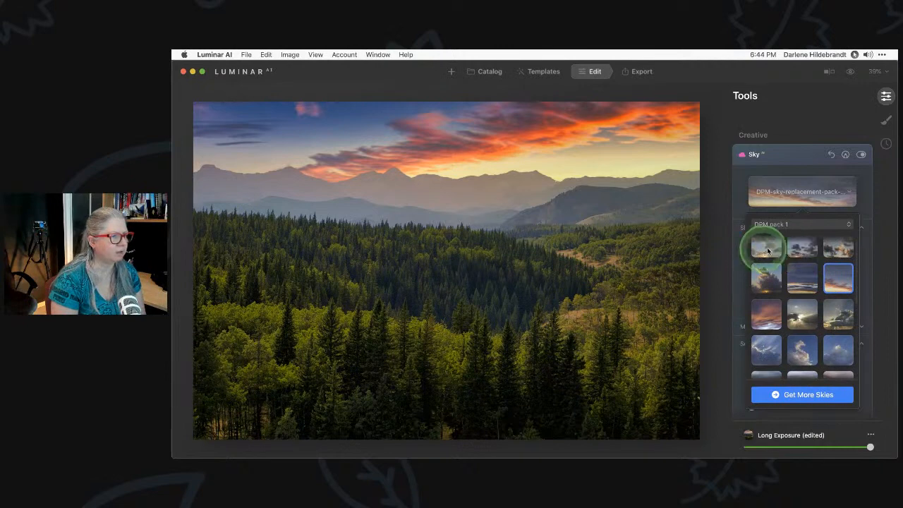
left_click(780, 224)
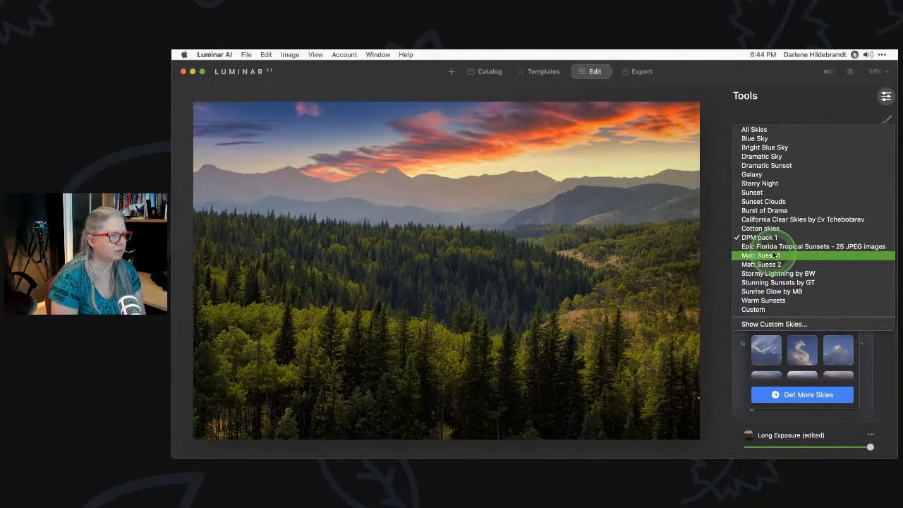
left_click(776, 256)
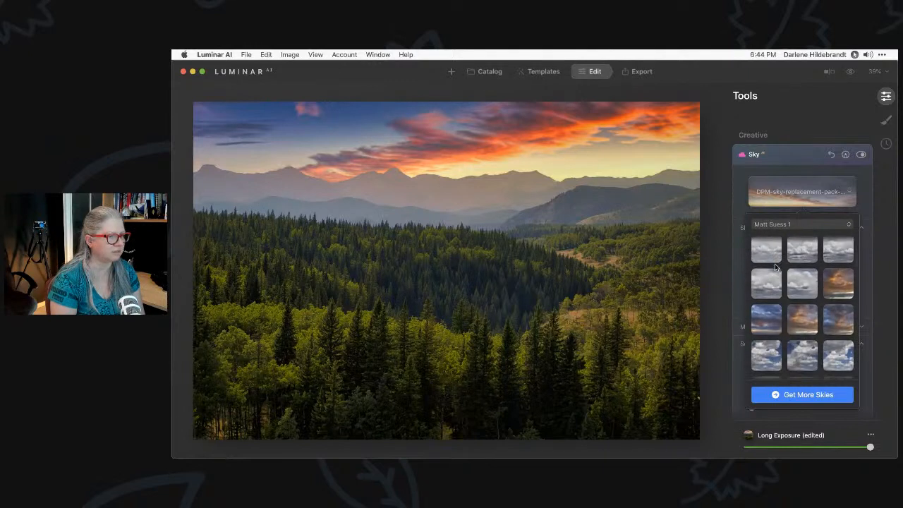
left_click(776, 280)
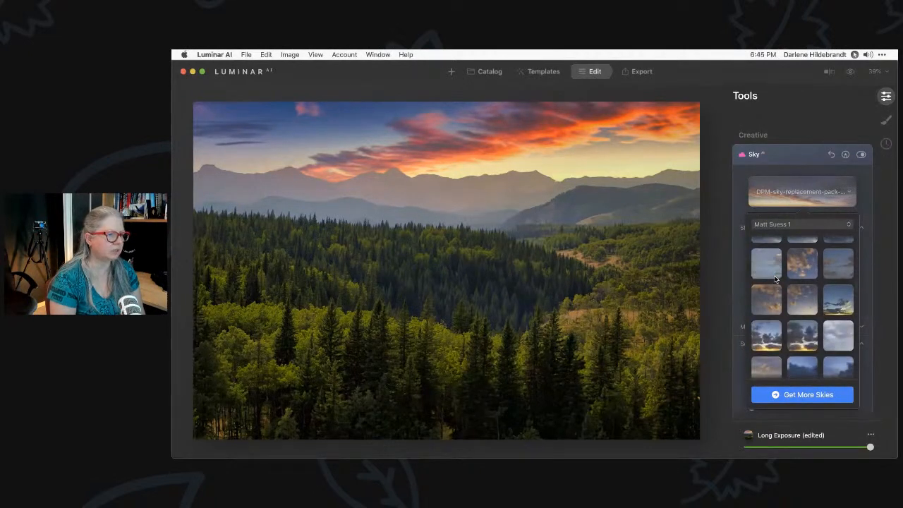
scroll(775, 280, "down", 1)
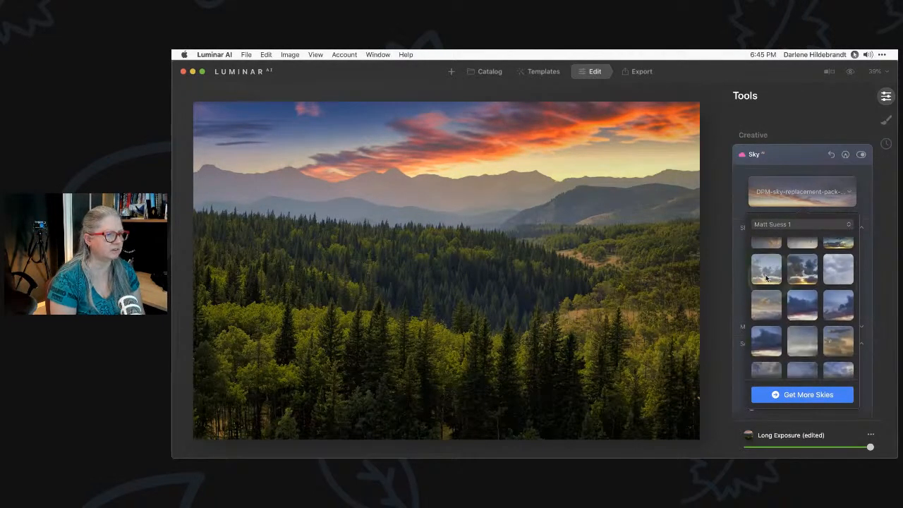
left_click(760, 269)
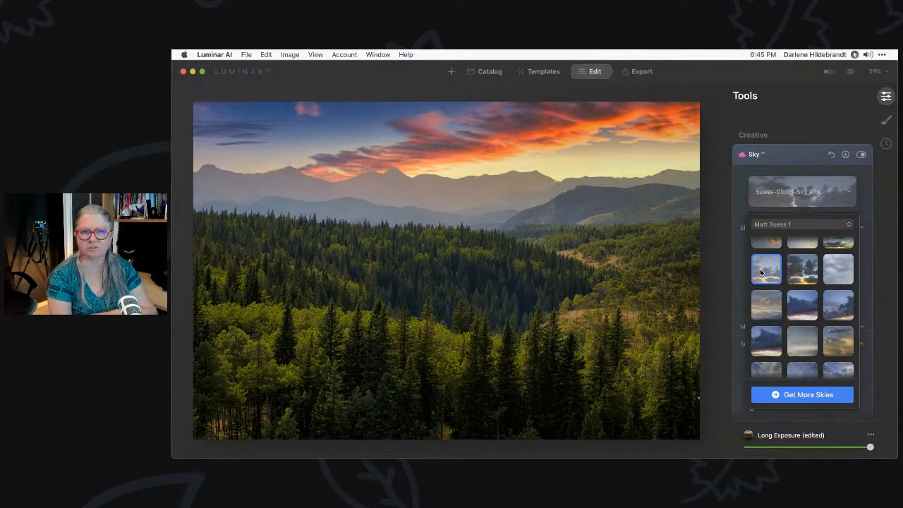
left_click(761, 273)
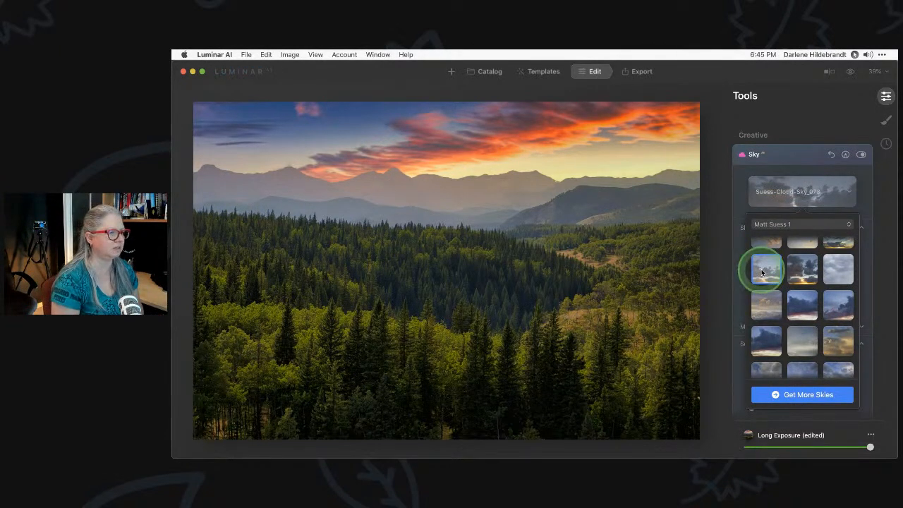
left_click(740, 206)
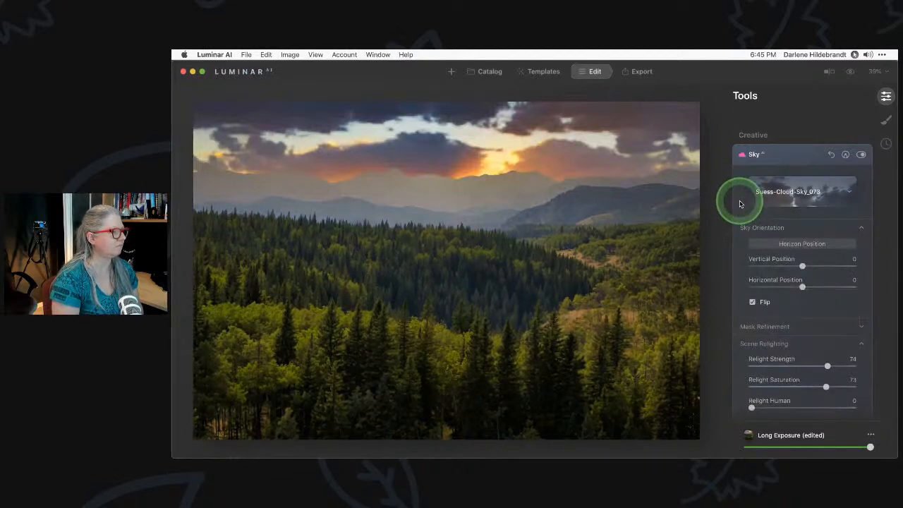
Ease Scene Relighting to Relight Saturation 28 and Relight Strength 33
left_click(801, 255)
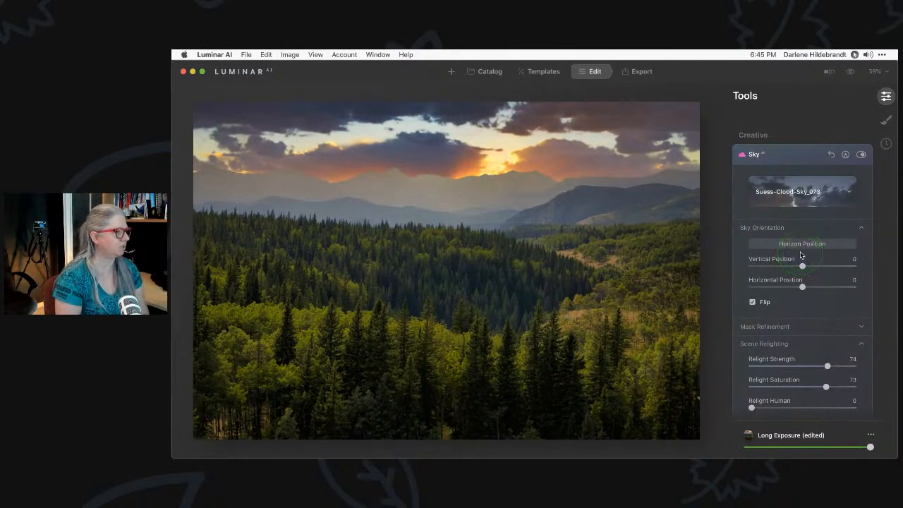
left_click(802, 265)
left_click_drag(833, 373, 782, 372)
left_click(784, 365)
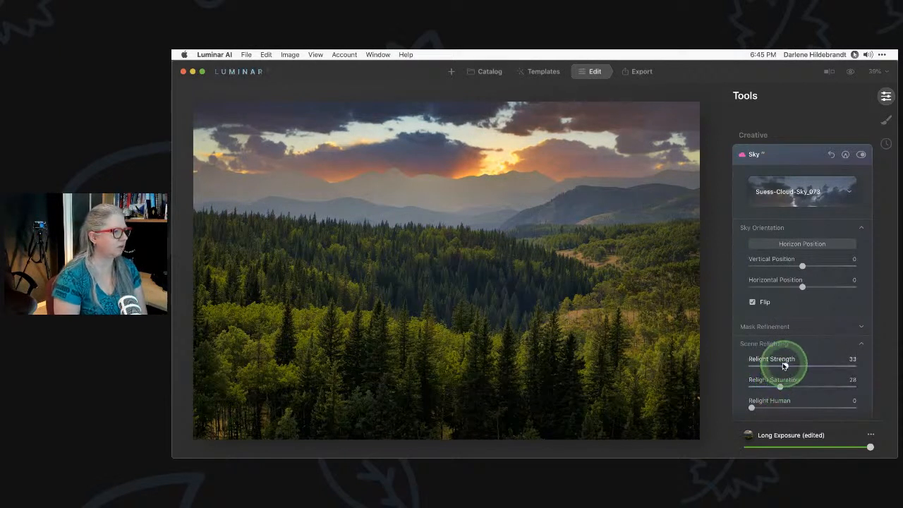
left_click(783, 196)
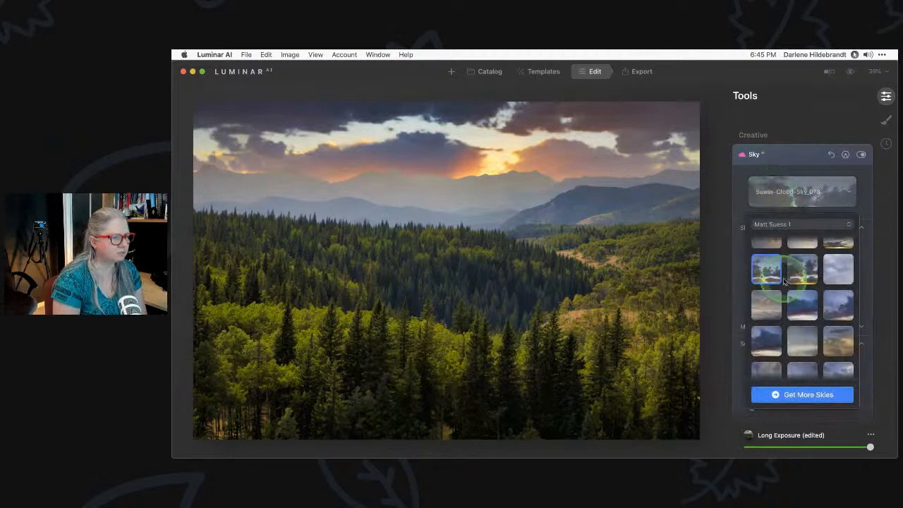
Switch the sky collection to California Clear Skies by Ev Tchebotarev
left_click(784, 279)
scroll(784, 281, "down", 10)
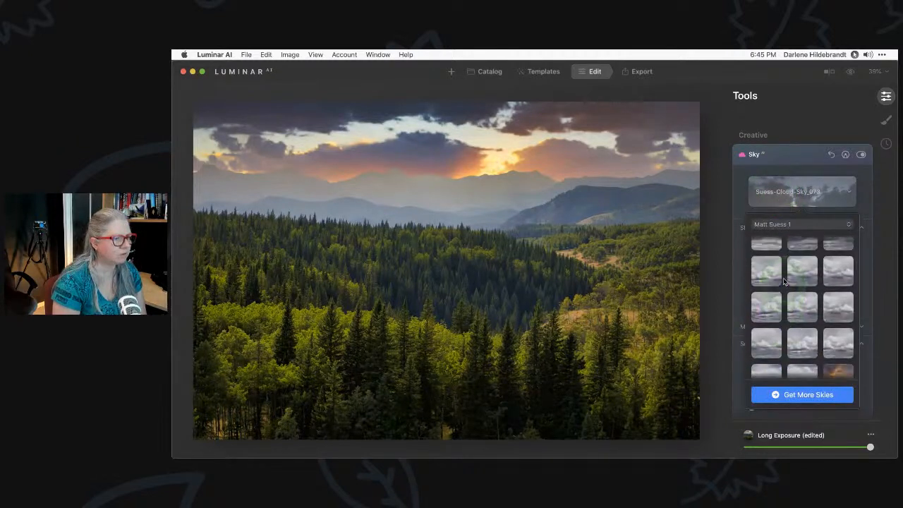
left_click(779, 240)
left_click(773, 224)
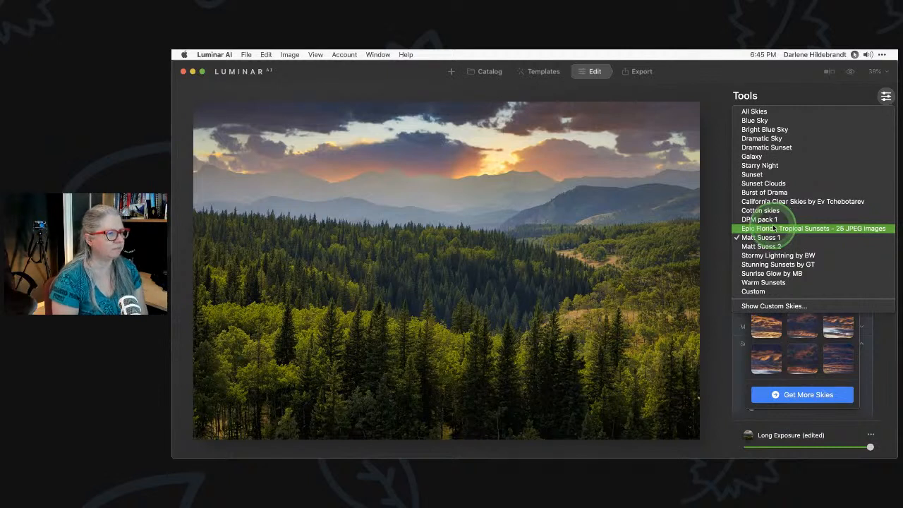
left_click(780, 202)
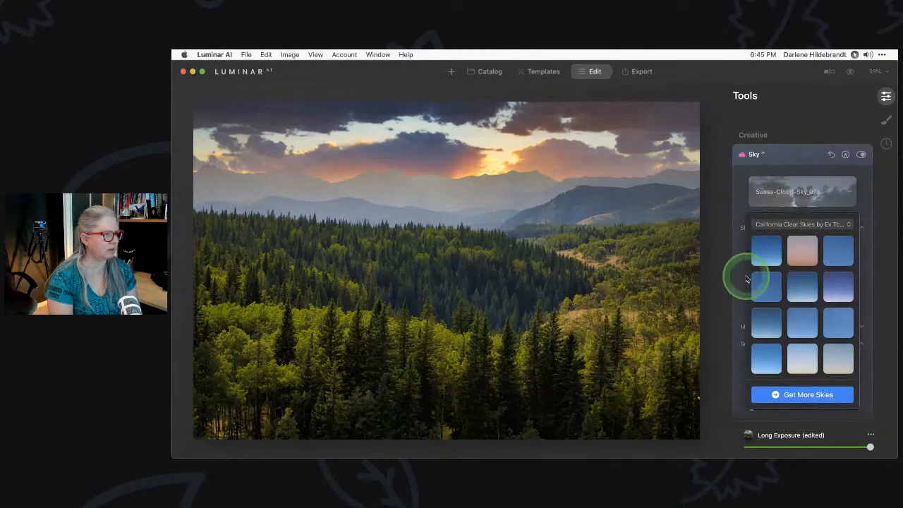
Try several clear skies, then settle on California Clear Skies 8
left_click(840, 357)
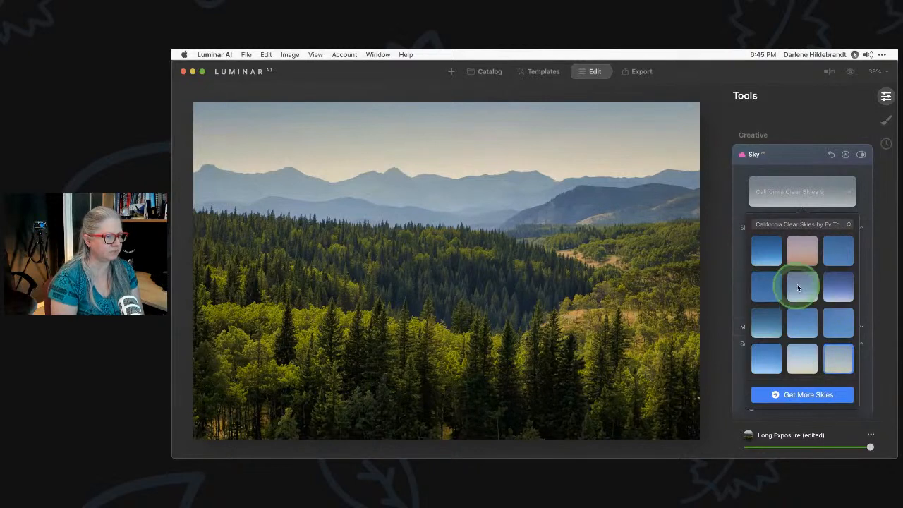
left_click(797, 284)
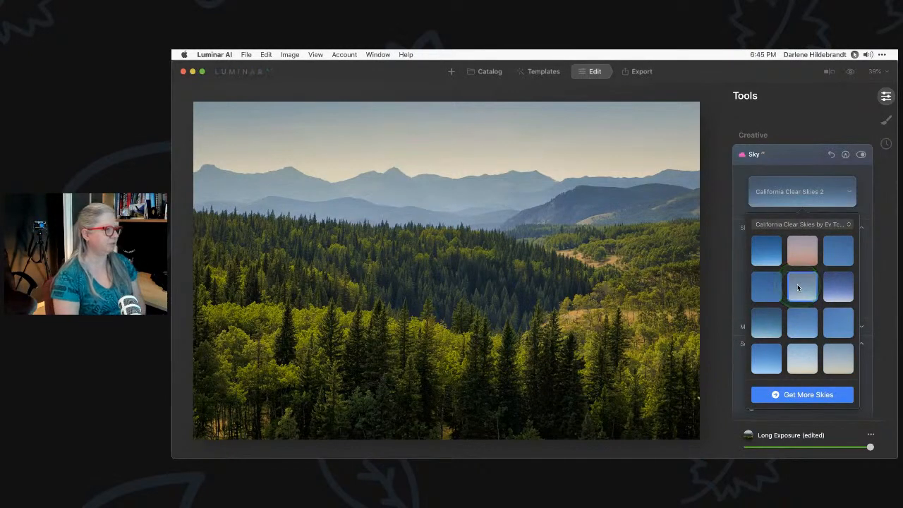
left_click(734, 185)
left_click(806, 200)
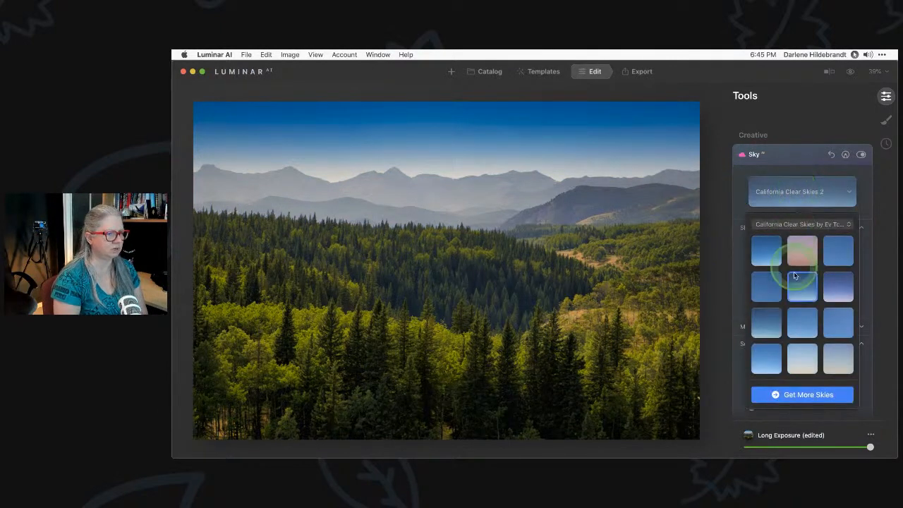
left_click(803, 358)
left_click(744, 201)
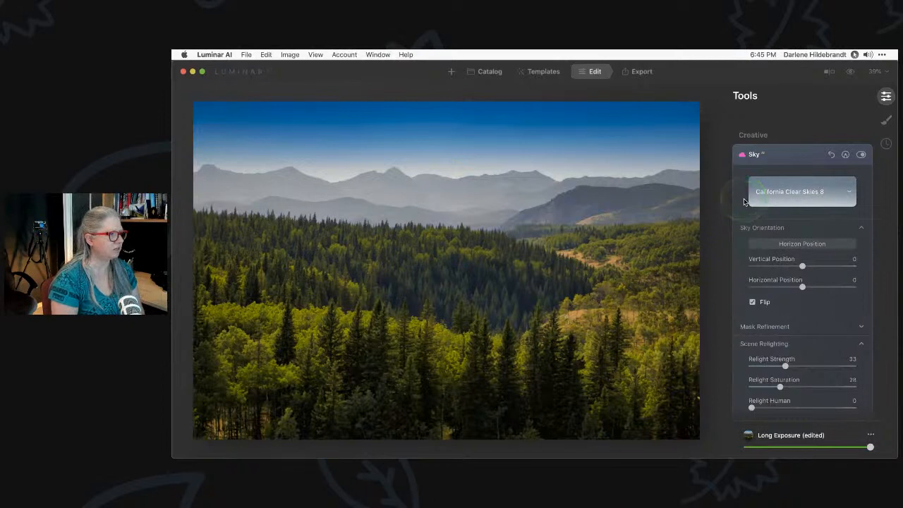
Set the clear sky to Brightness -52, Warmth 11 and Atmospheric Haze 35
left_click(781, 266)
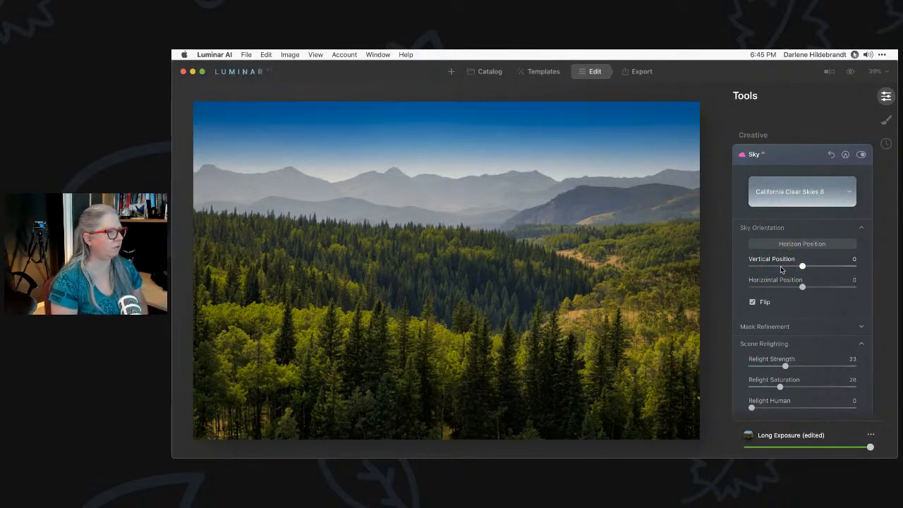
left_click(807, 306)
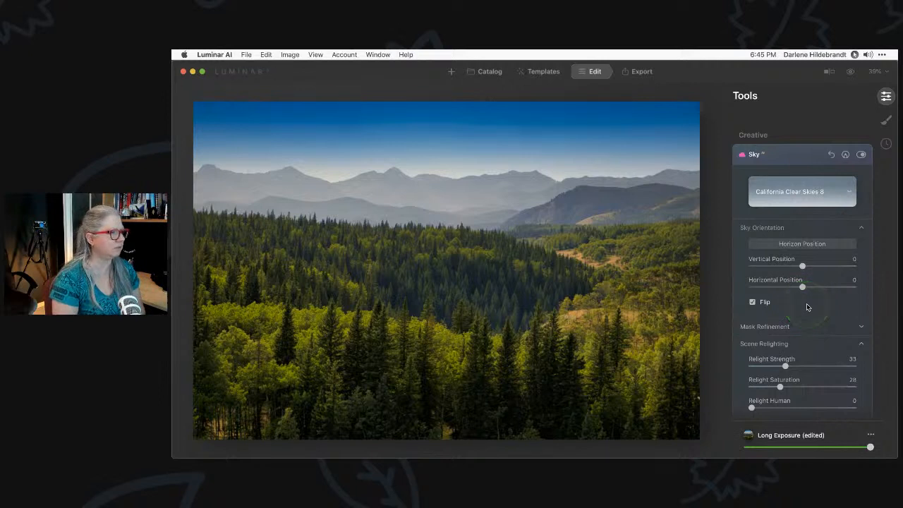
scroll(807, 307, "down", 3)
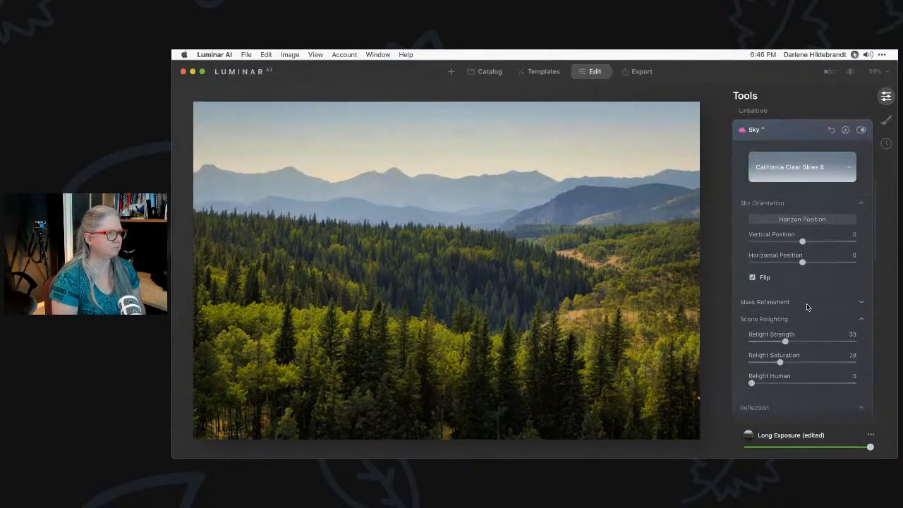
left_click(806, 326)
scroll(806, 325, "down", 5)
left_click(771, 373)
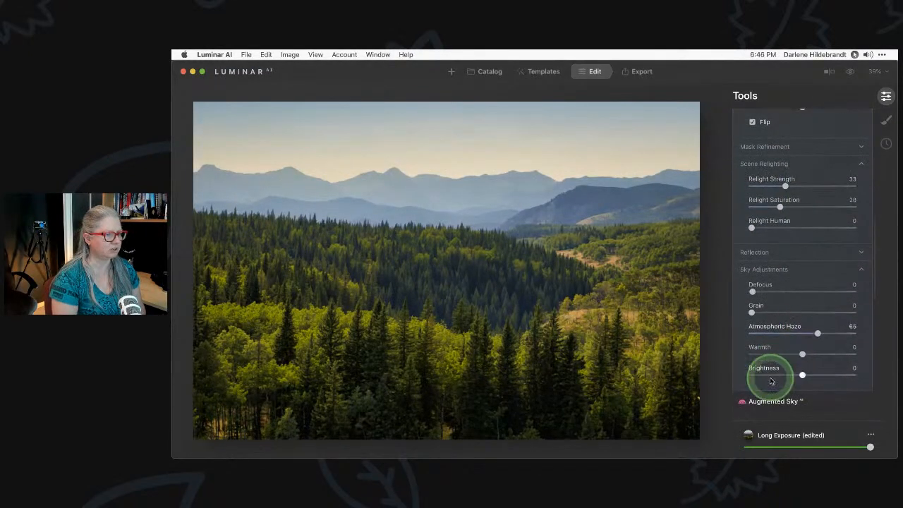
left_click(839, 362)
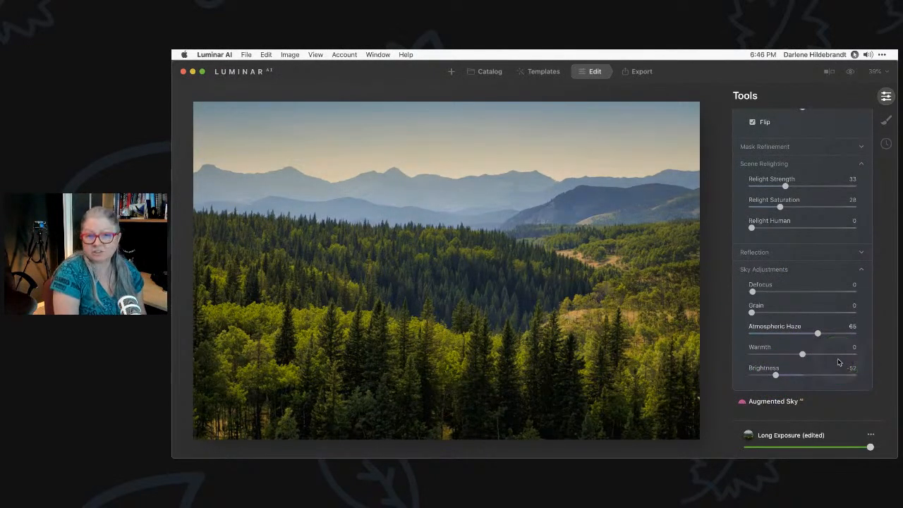
mouse_move(817, 357)
left_mouse_down()
mouse_move(798, 355)
mouse_move(812, 355)
left_mouse_up()
left_click(787, 335)
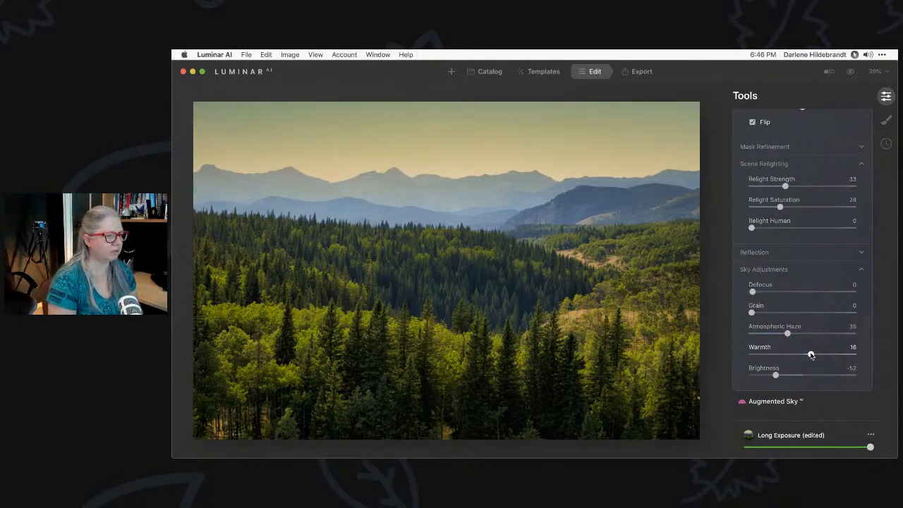
left_click_drag(812, 355, 809, 356)
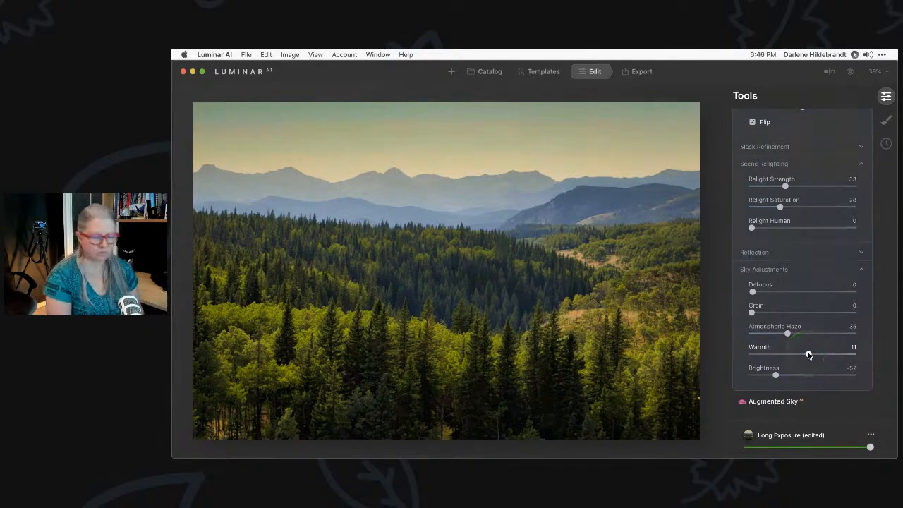
Compare the edit with the original, then ease sky Warmth back to 4
key("backslash")
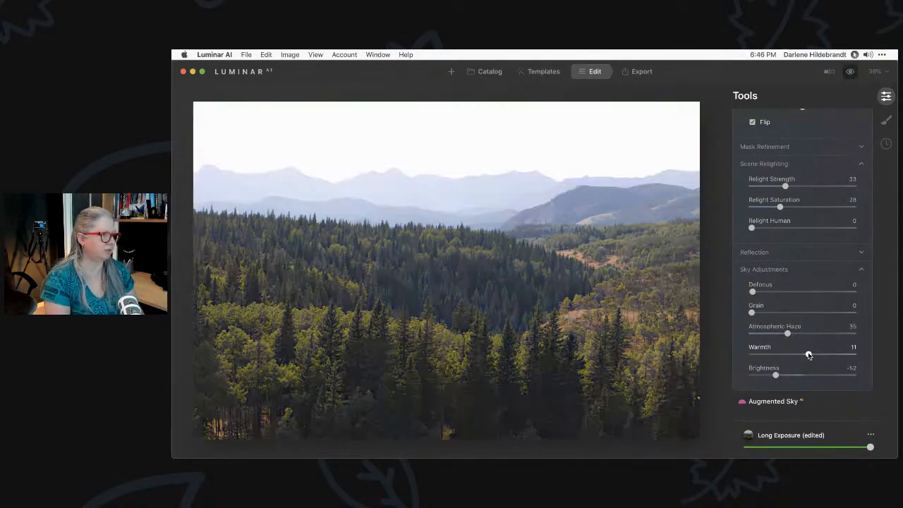
key("backslash")
key("backslash")
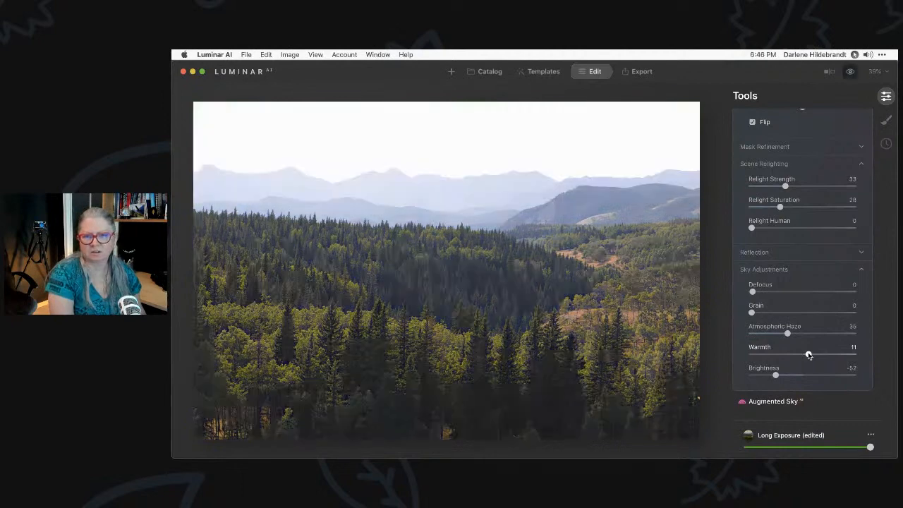
key("backslash")
key("backslash")
key("backslash")
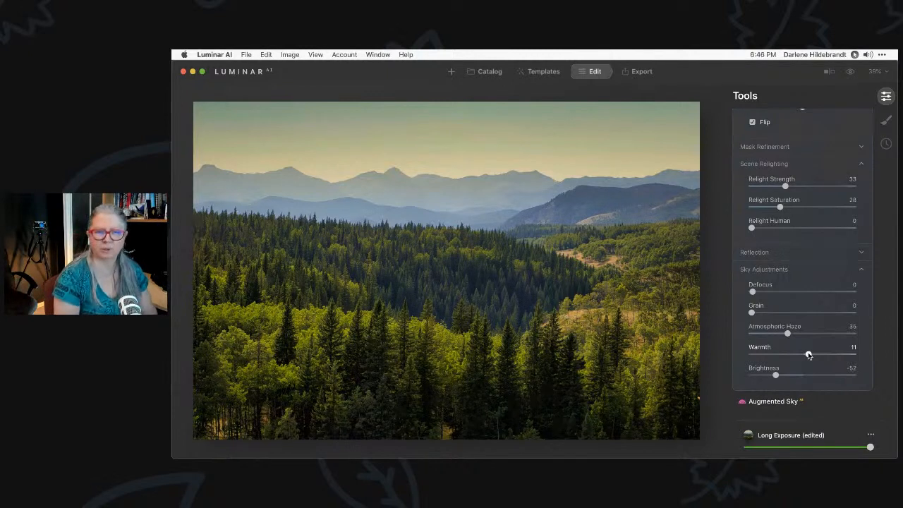
double_click(809, 355)
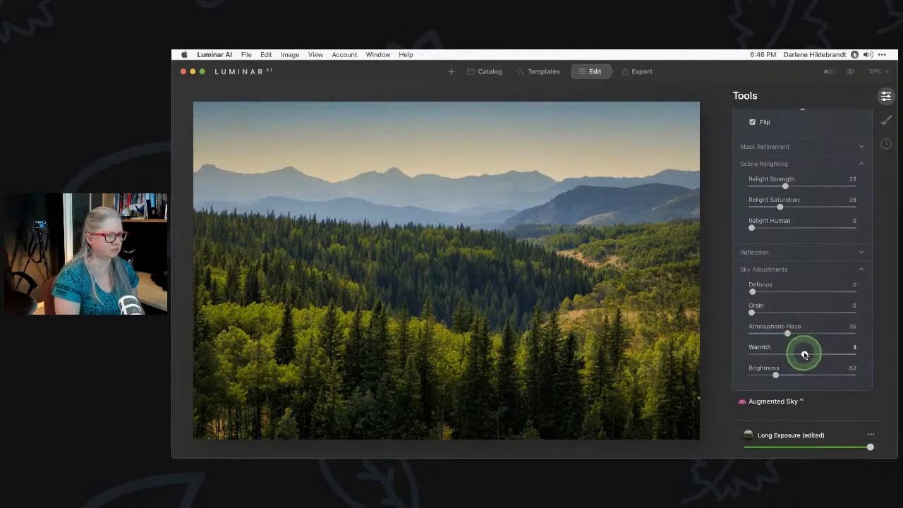
Turn the sky Reflection Amount down to 0
left_click(756, 253)
left_click_drag(791, 277, 752, 253)
left_click(791, 252)
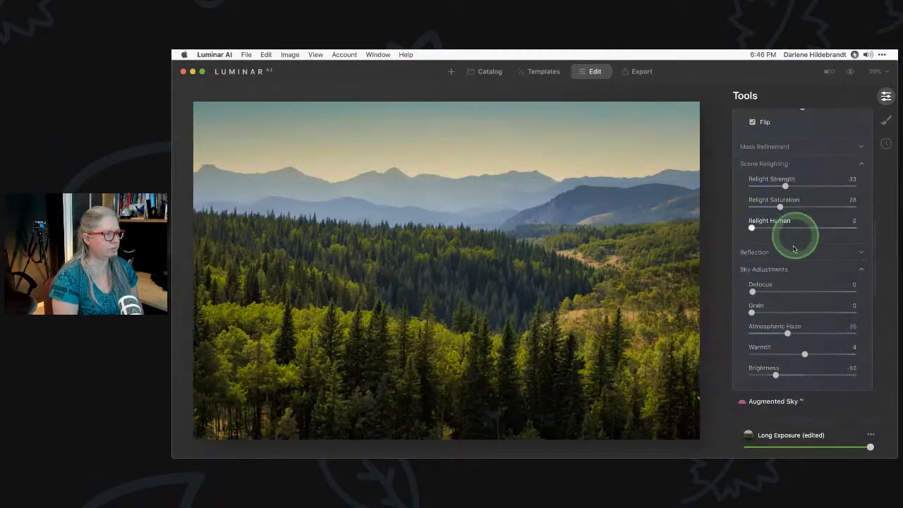
Set Scene Relighting to Relight Strength 59 and Relight Saturation 57
scroll(796, 262, "up", 3)
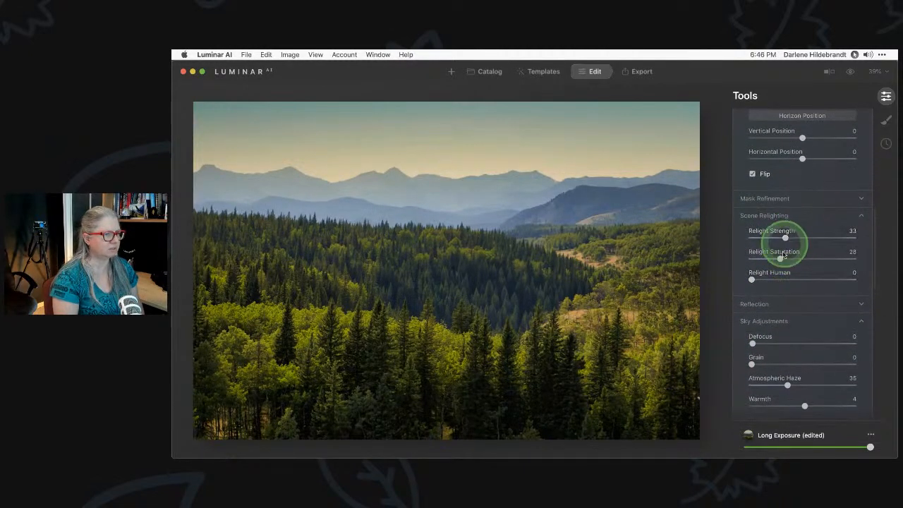
left_click_drag(780, 258, 759, 258)
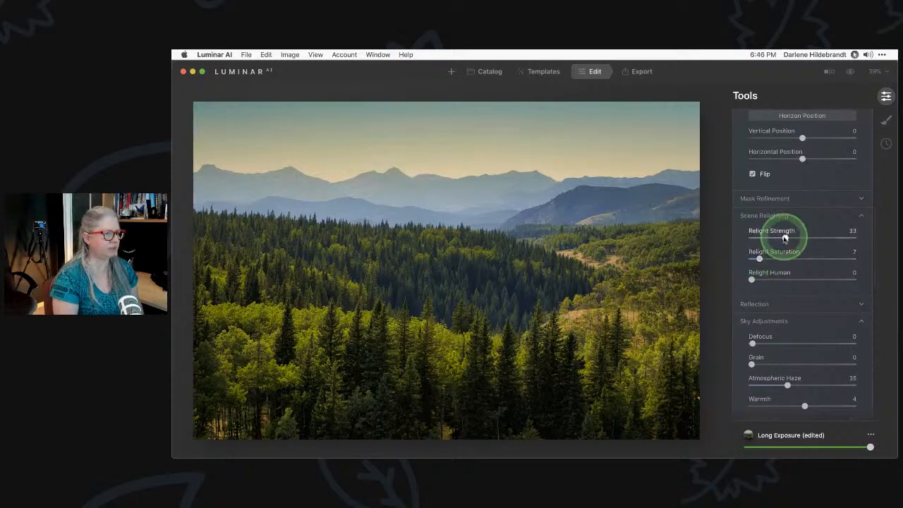
left_click_drag(824, 240, 835, 237)
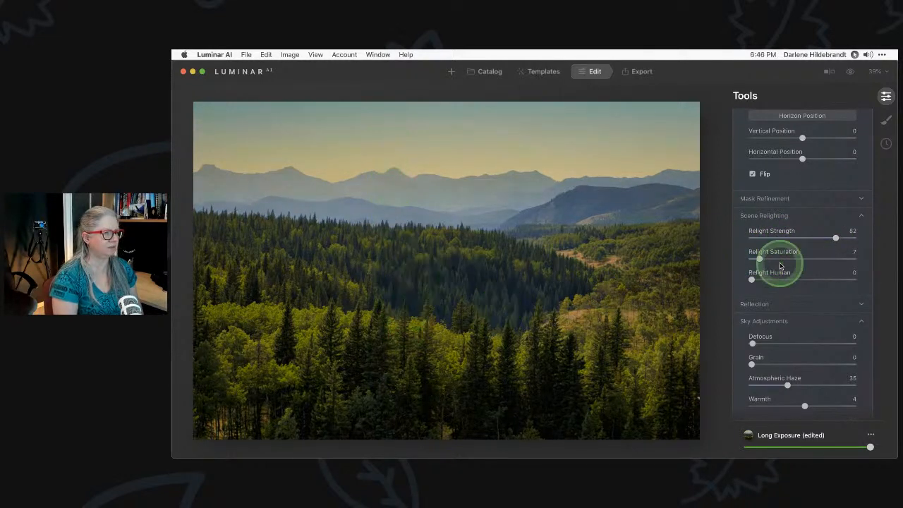
left_click(816, 260)
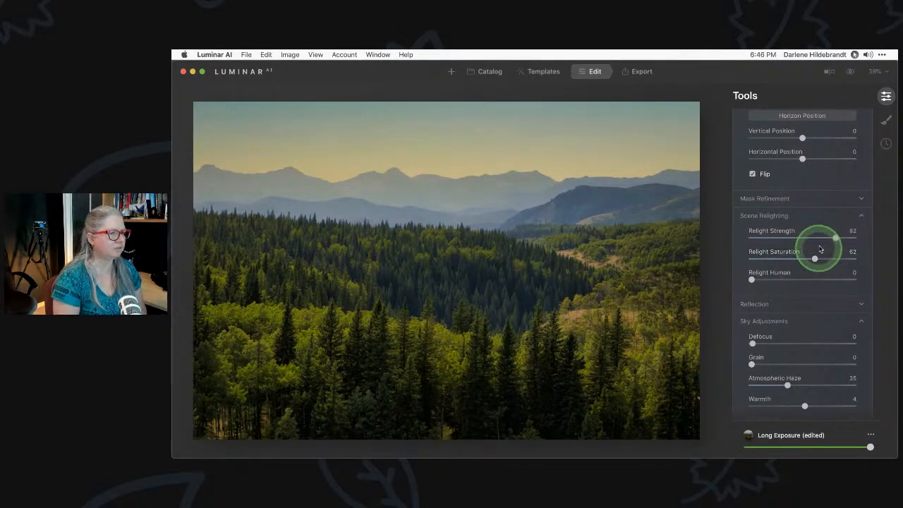
left_click(812, 238)
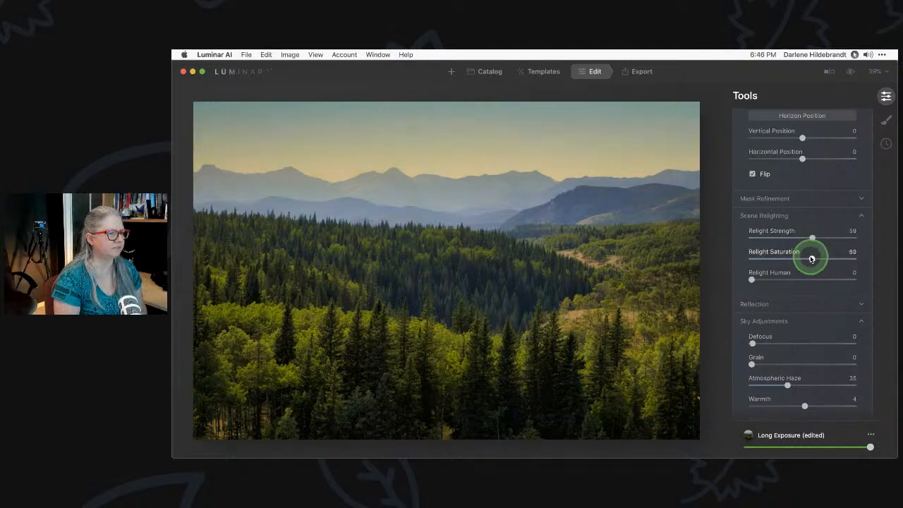
left_click(809, 258)
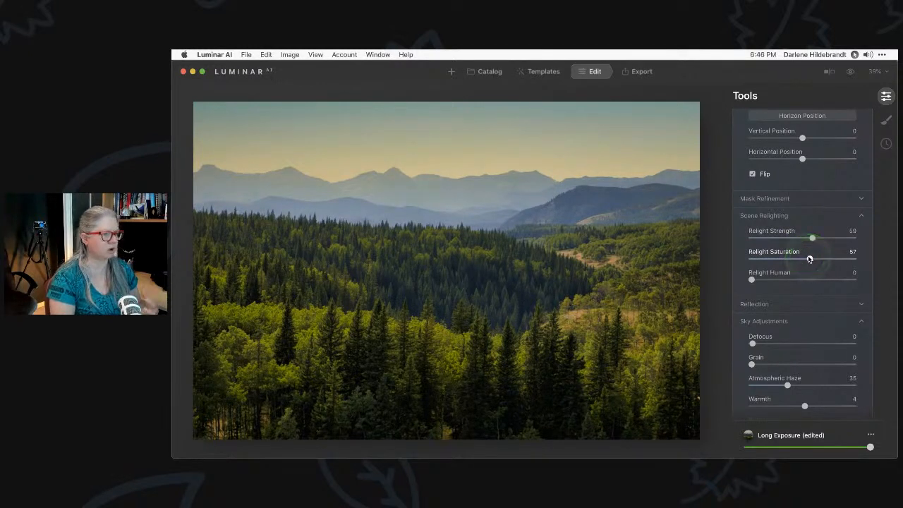
scroll(809, 259, "down", 5)
scroll(810, 259, "down", 2)
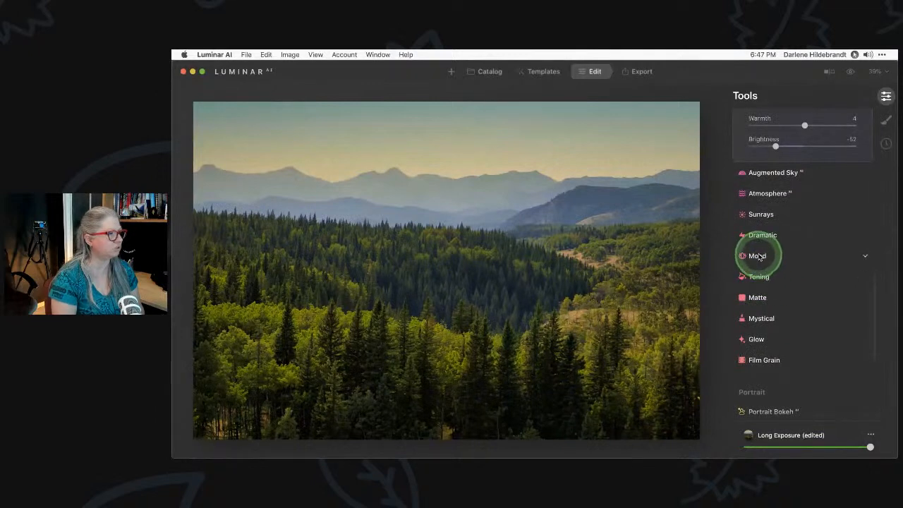
Apply the San Diego LUT in Mood at Amount 30
left_click(758, 260)
scroll(764, 252, "up", 3)
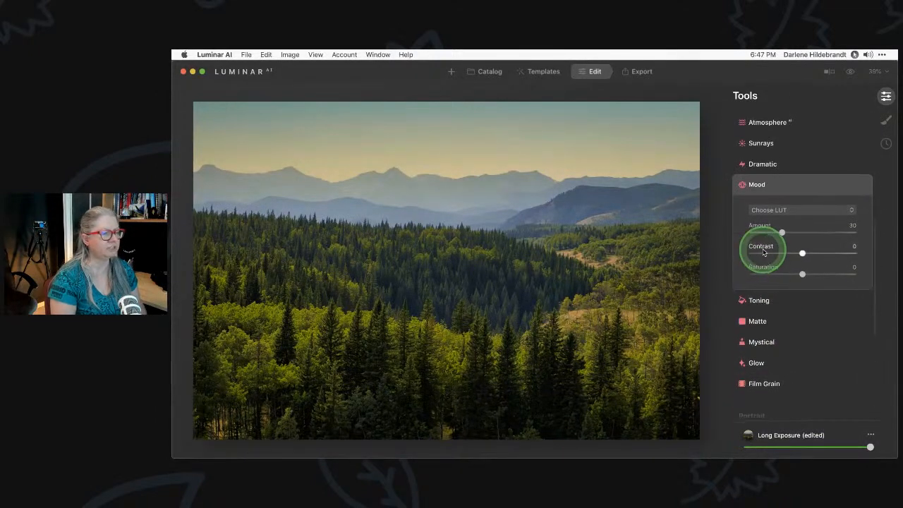
left_click(796, 210)
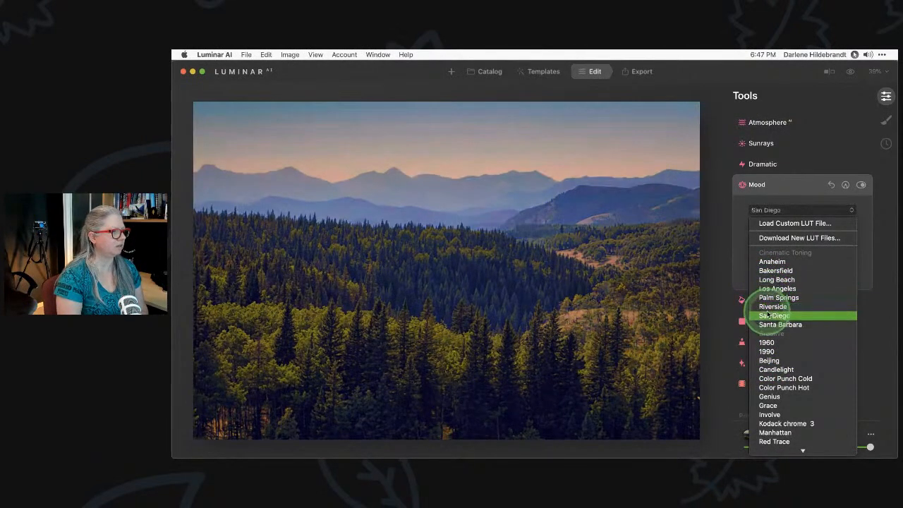
left_click(769, 316)
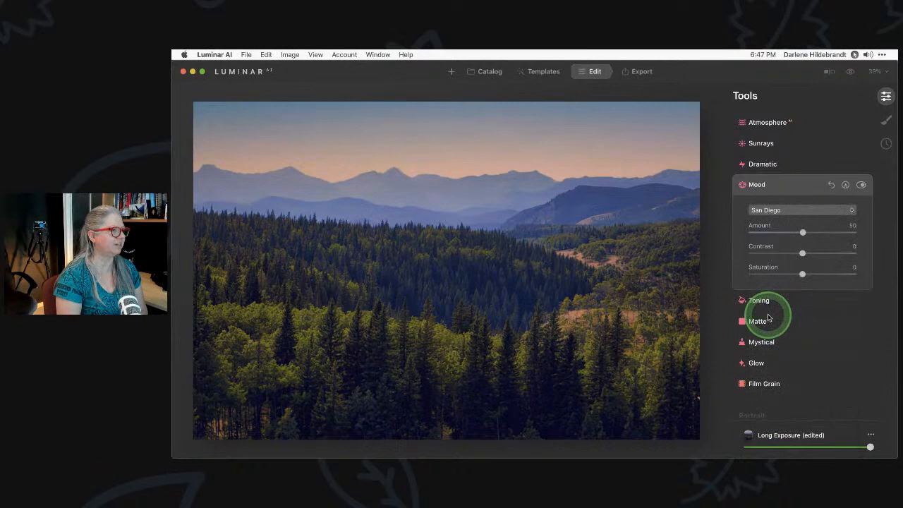
left_click(779, 232)
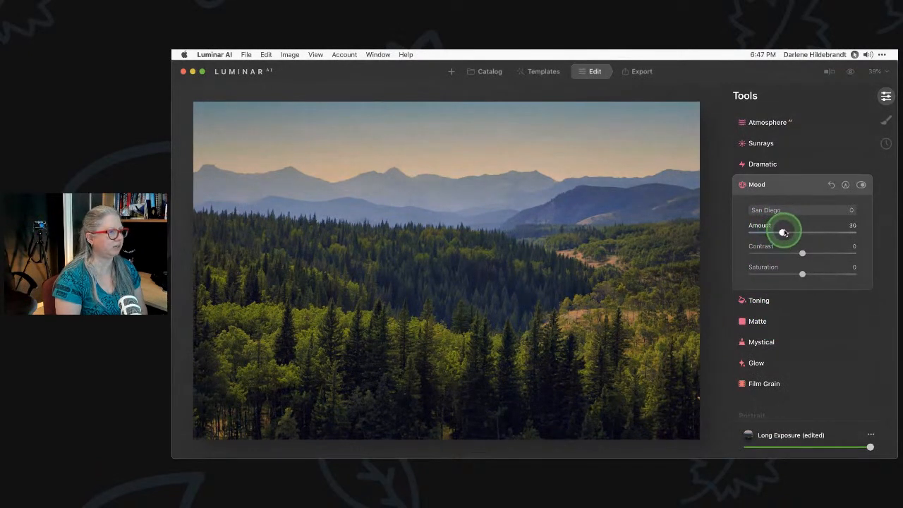
Toggle before/after several times to compare the Mood look with the original
key("backslash")
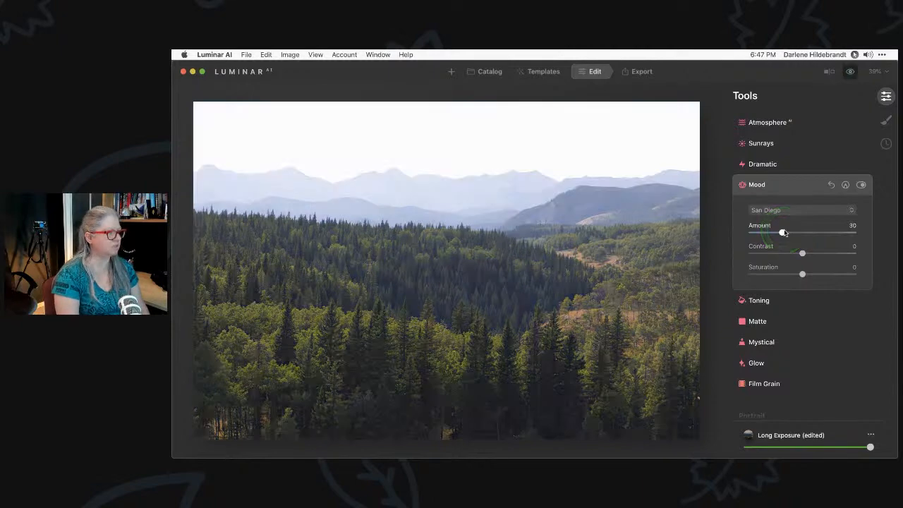
key("backslash")
key("backslash")
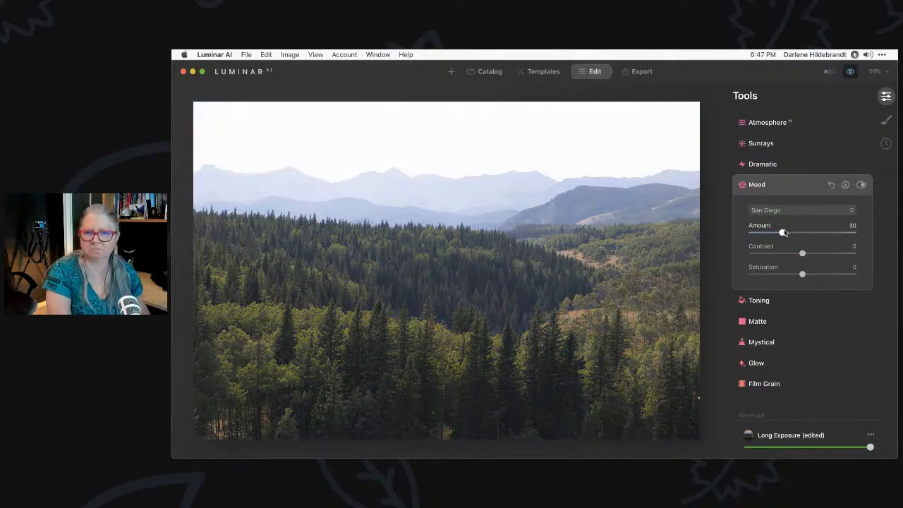
key("backslash")
key("backslash")
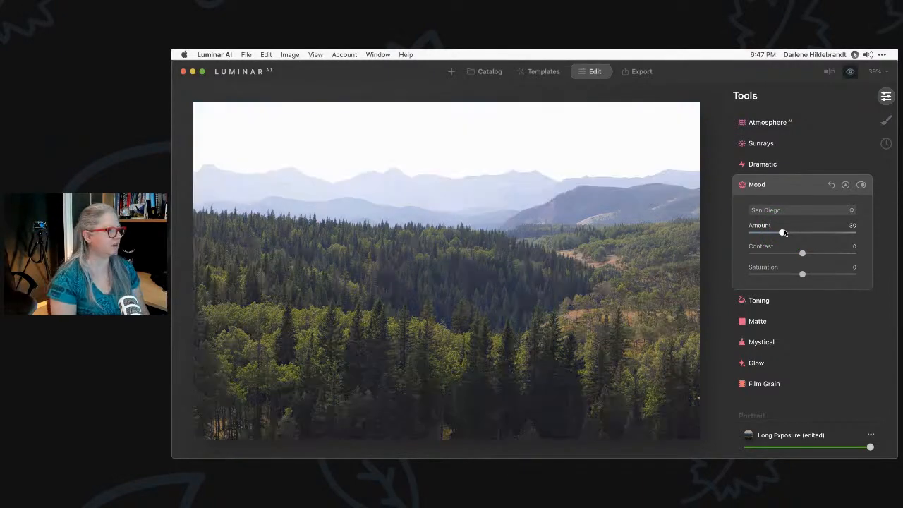
key("backslash")
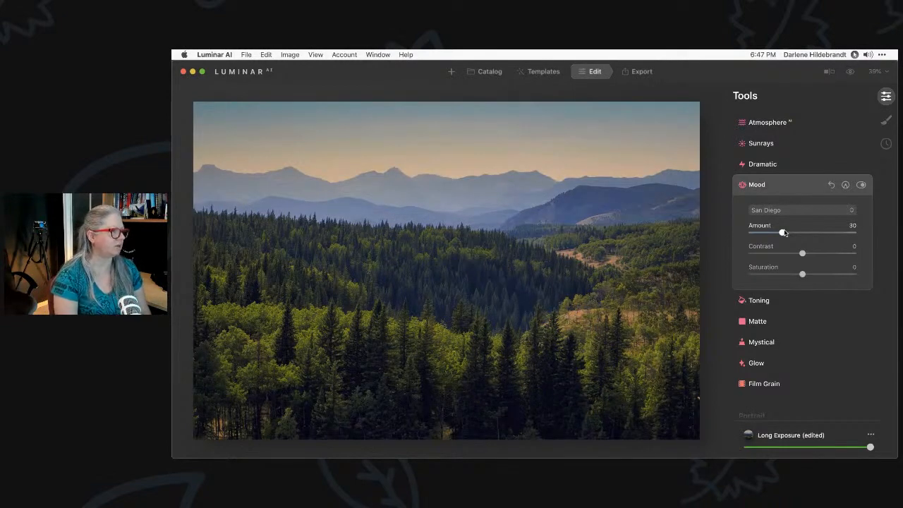
key("backslash")
key("backslash")
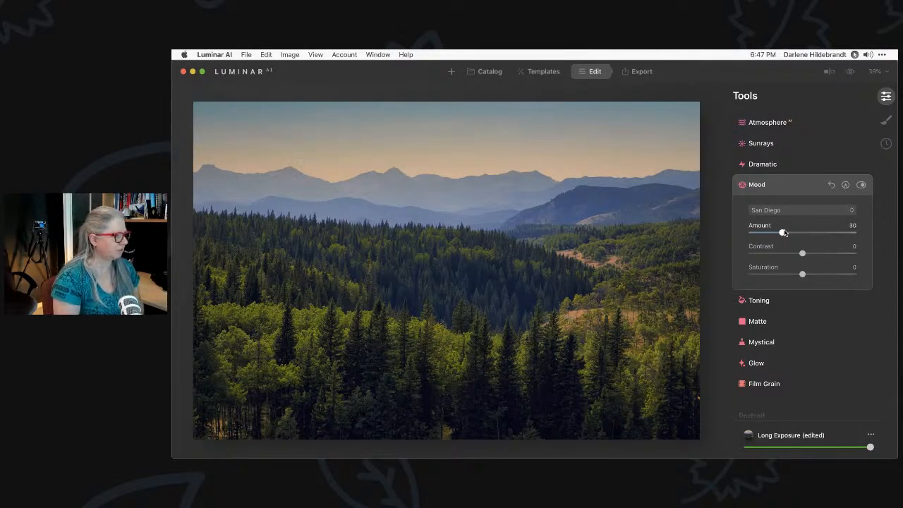
Set Dodge & Burn to Darken at strength 14 with brush size 76
scroll(783, 233, "down", 5)
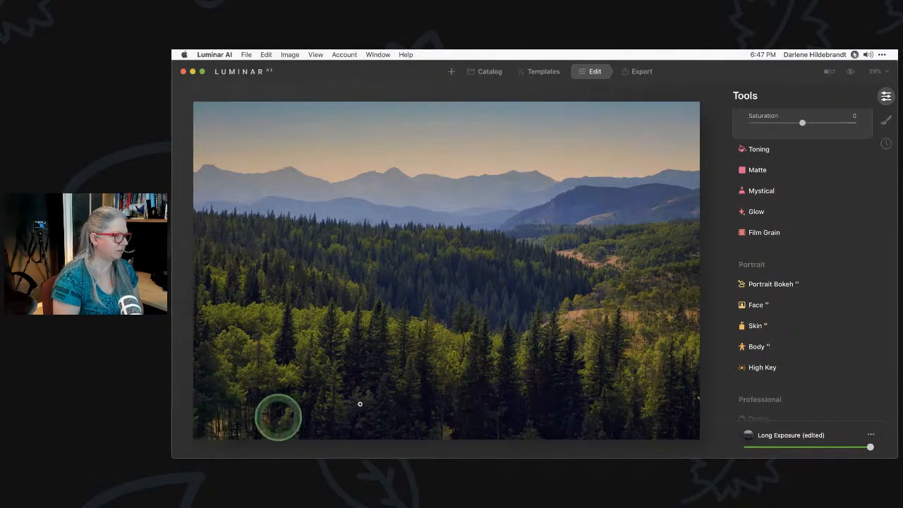
scroll(789, 275, "down", 1)
scroll(789, 275, "down", 3)
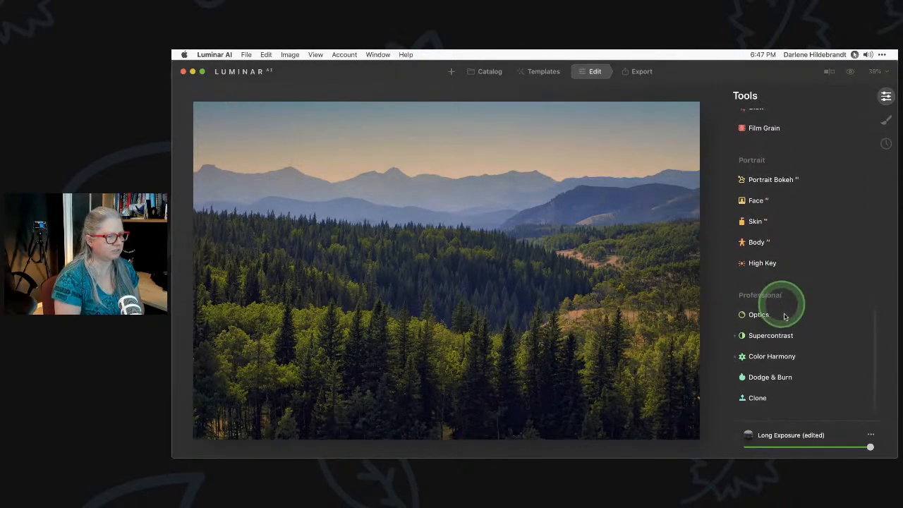
left_click(771, 377)
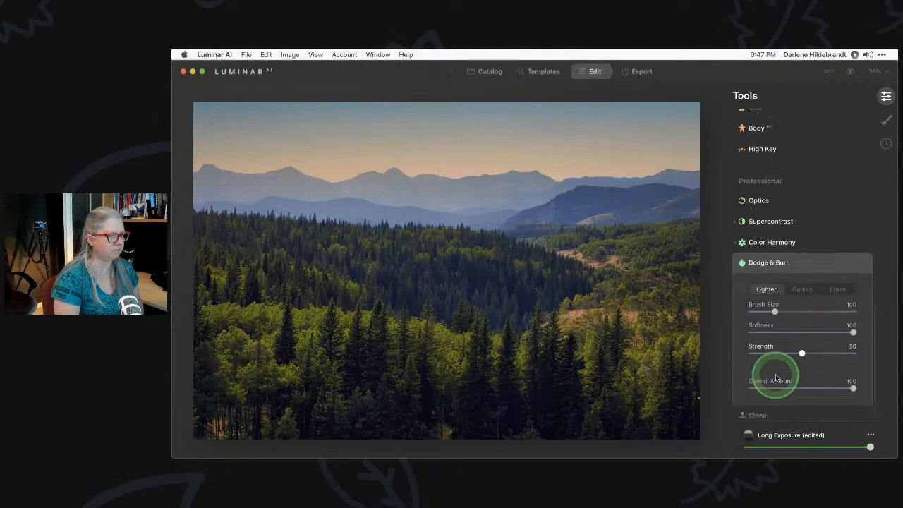
left_click(801, 271)
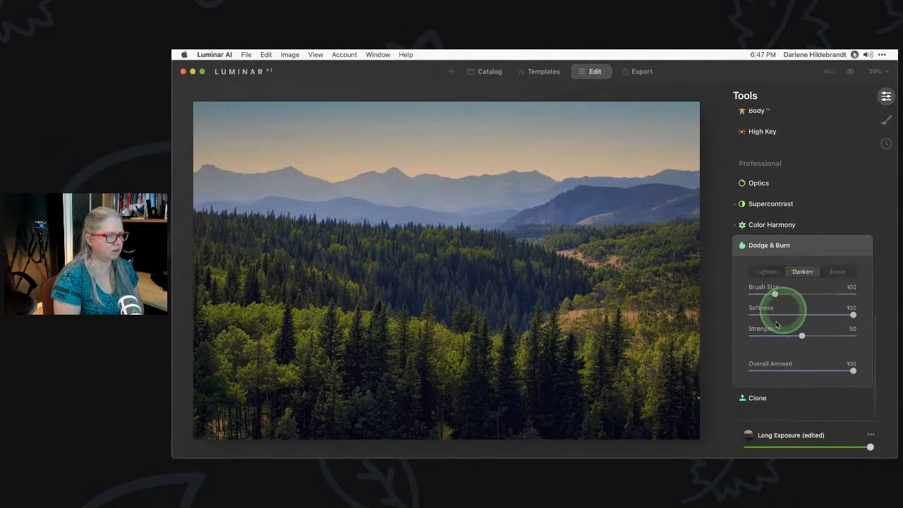
left_click_drag(801, 337, 765, 339)
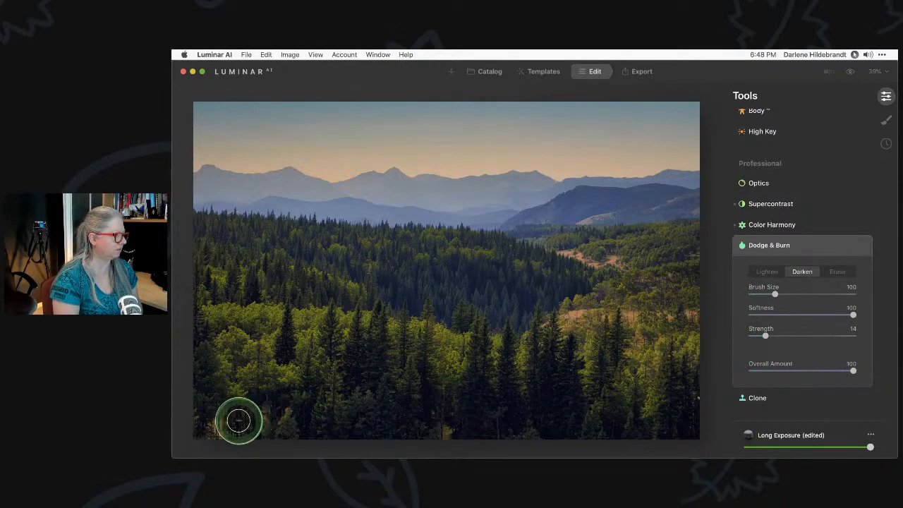
key("bracketleft")
key("bracketleft")
key("bracketleft")
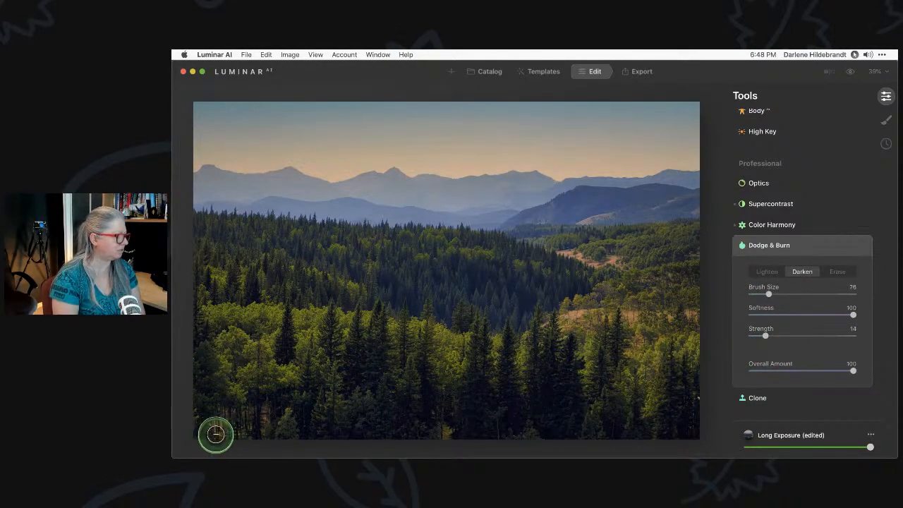
Darken the foreground trees along the bottom edge, then collapse Dodge & Burn
mouse_move(220, 426)
left_mouse_down()
mouse_move(197, 426)
mouse_move(195, 415)
mouse_move(202, 436)
mouse_move(260, 425)
mouse_move(235, 434)
mouse_move(196, 416)
left_mouse_up()
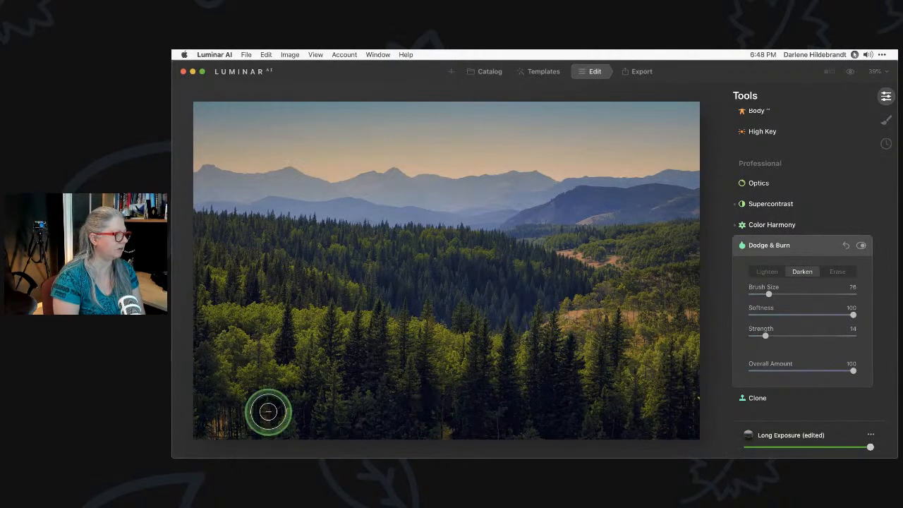
mouse_move(222, 431)
left_mouse_down()
mouse_move(205, 428)
mouse_move(264, 423)
mouse_move(221, 423)
mouse_move(257, 387)
left_mouse_up()
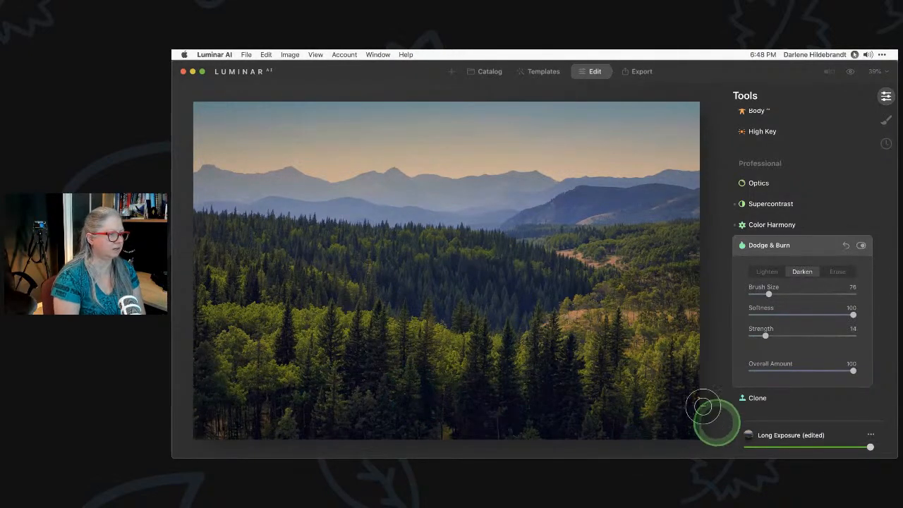
mouse_move(697, 399)
left_mouse_down()
mouse_move(702, 381)
mouse_move(698, 413)
left_mouse_up()
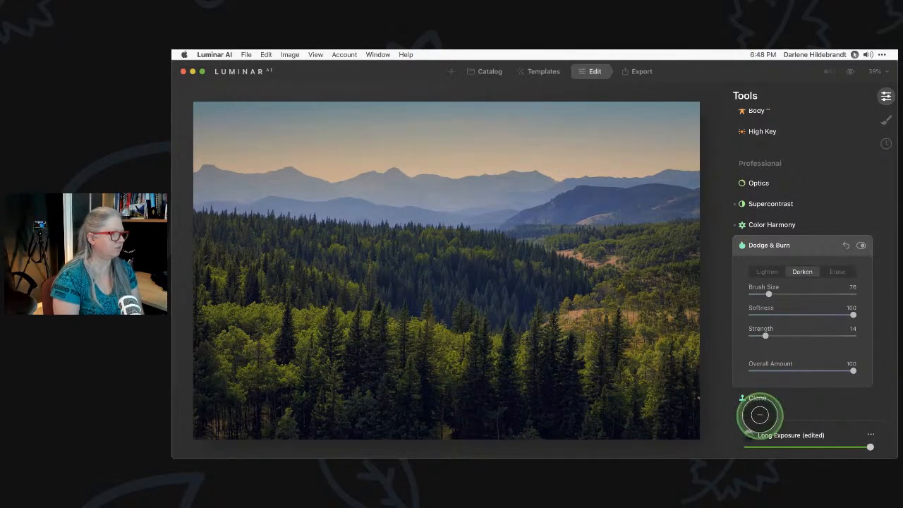
mouse_move(446, 432)
left_mouse_down()
mouse_move(449, 424)
mouse_move(444, 431)
mouse_move(560, 431)
mouse_move(421, 436)
left_mouse_up()
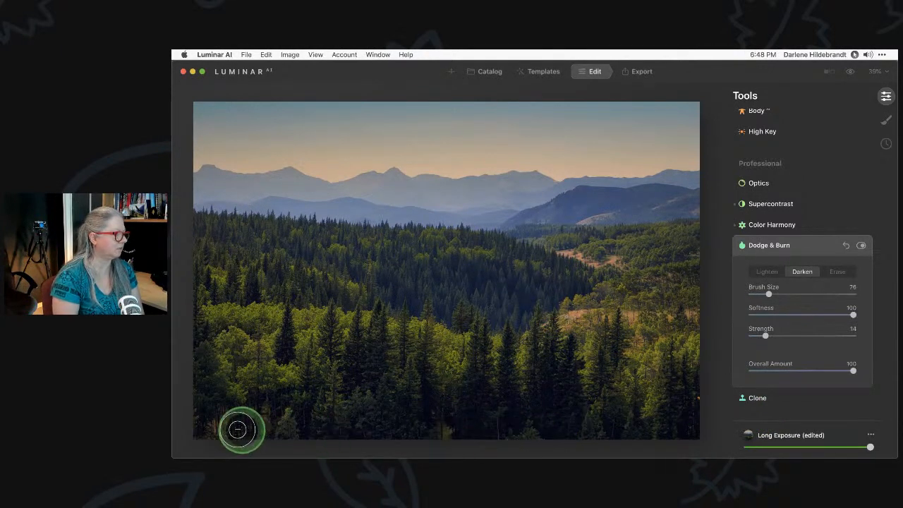
mouse_move(290, 411)
left_mouse_down()
mouse_move(215, 434)
mouse_move(218, 418)
mouse_move(202, 422)
mouse_move(214, 424)
mouse_move(211, 410)
mouse_move(209, 433)
mouse_move(255, 426)
mouse_move(227, 423)
left_mouse_up()
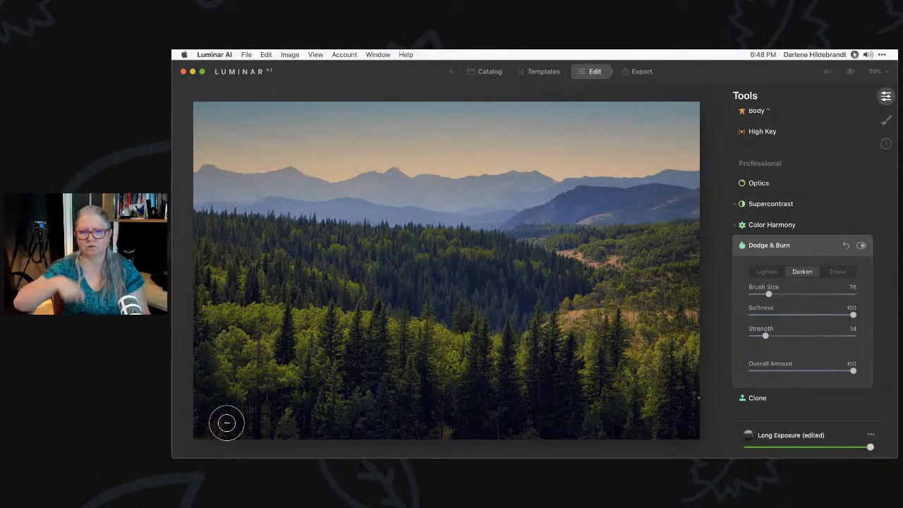
mouse_move(227, 424)
left_mouse_down()
mouse_move(468, 422)
mouse_move(637, 390)
mouse_move(706, 406)
mouse_move(694, 389)
mouse_move(699, 403)
left_mouse_up()
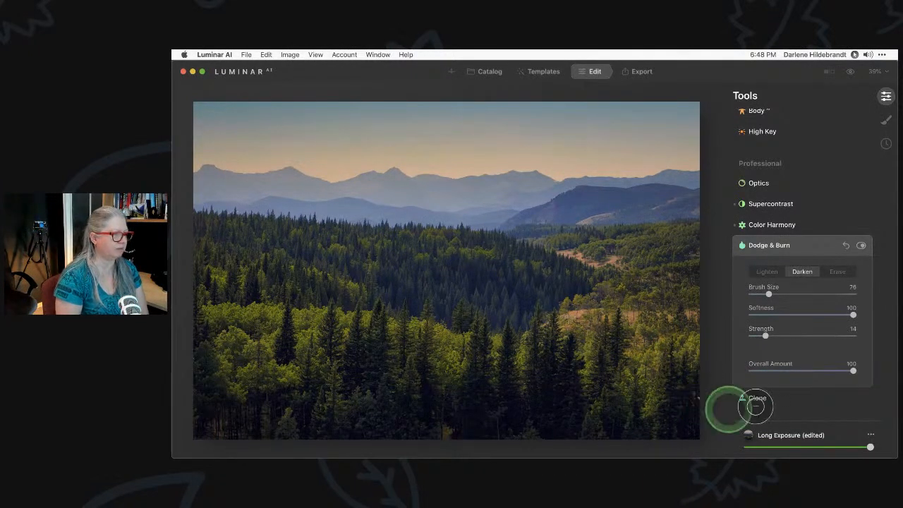
scroll(814, 247, "up", 1)
scroll(813, 247, "up", 1)
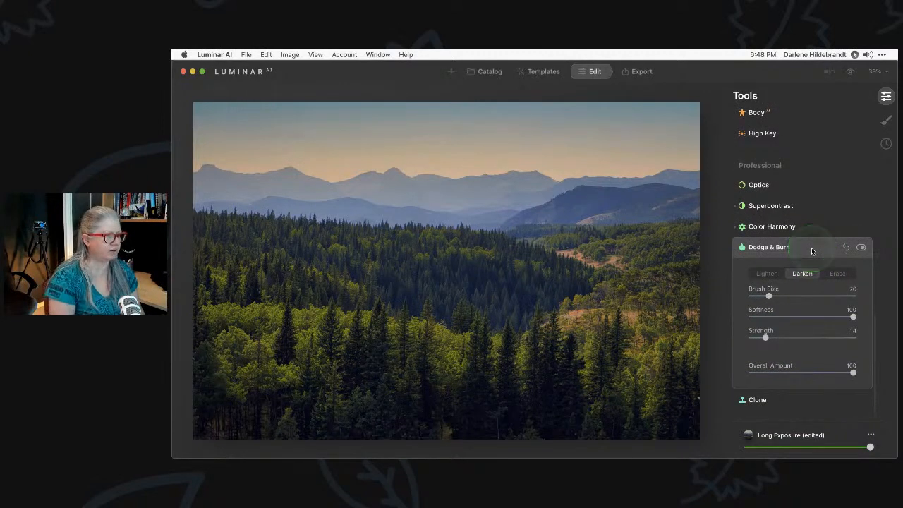
left_click(809, 248)
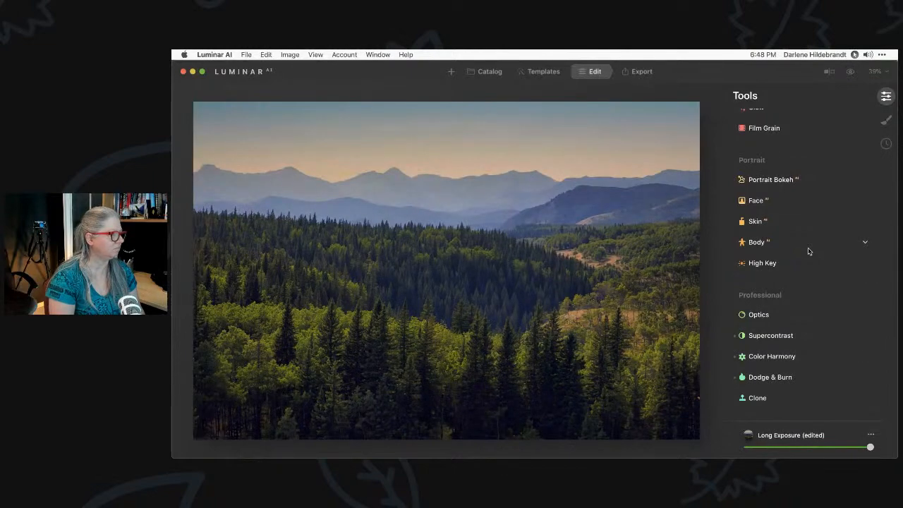
Glance at the original, then zoom to 100% on the forest's right edge
key("backslash")
double_click(692, 408)
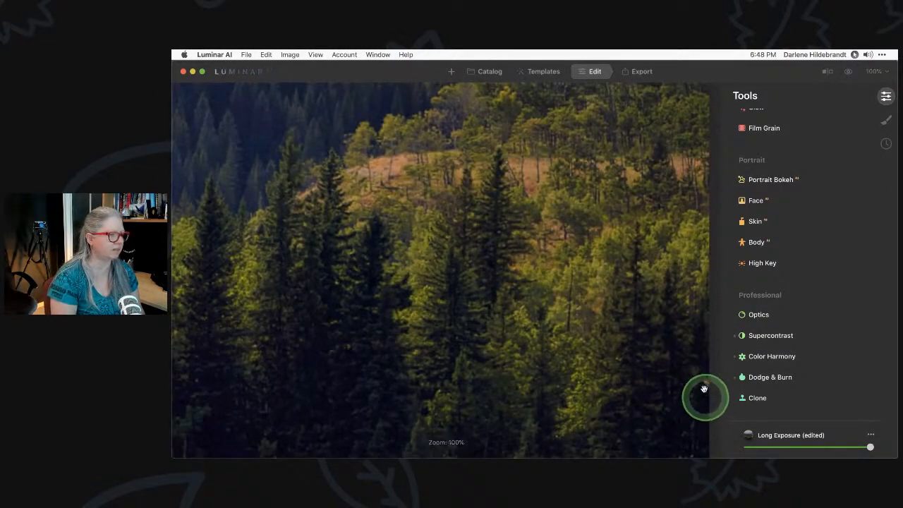
scroll(776, 202, "up", 10)
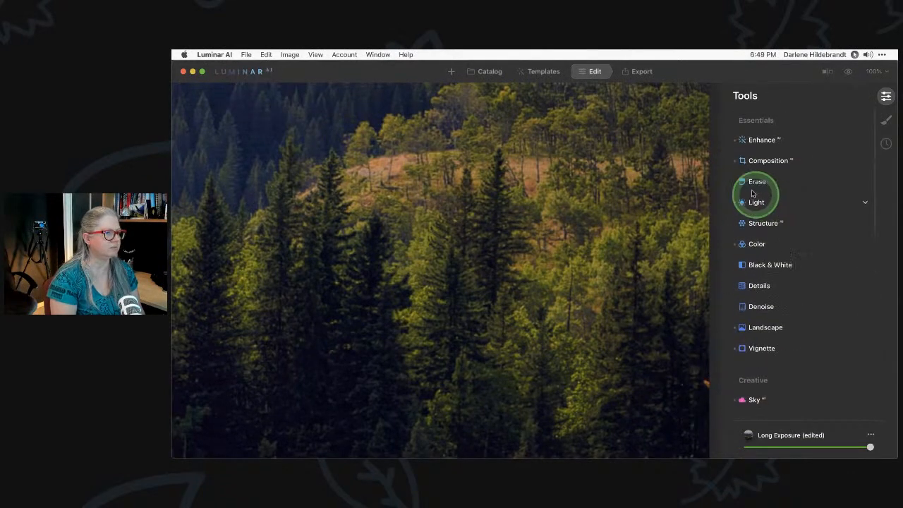
Brush over the small spot at the slope's right edge, erase it, and zoom back out
left_click(754, 184)
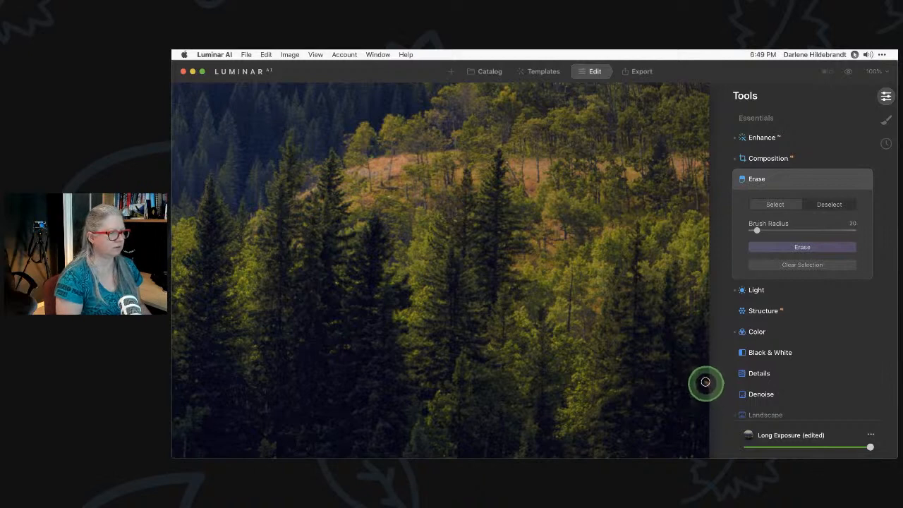
left_click_drag(705, 382, 709, 389)
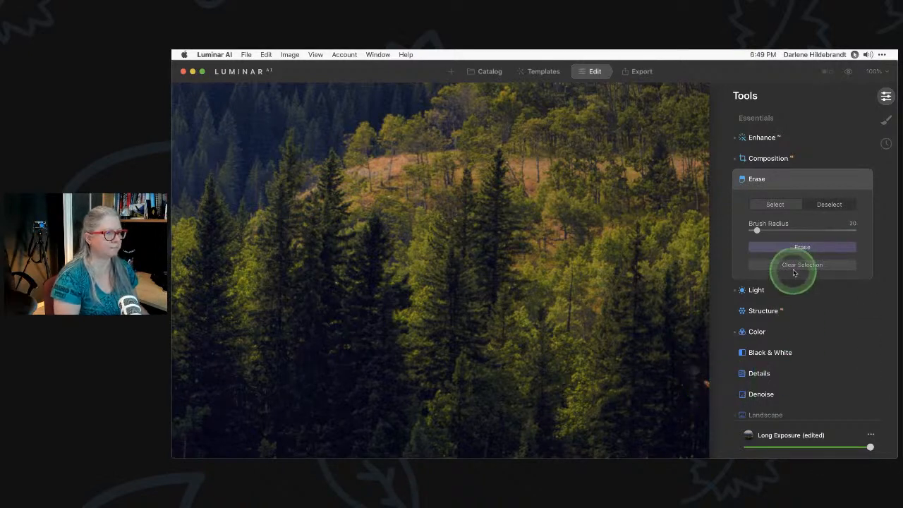
left_click(800, 248)
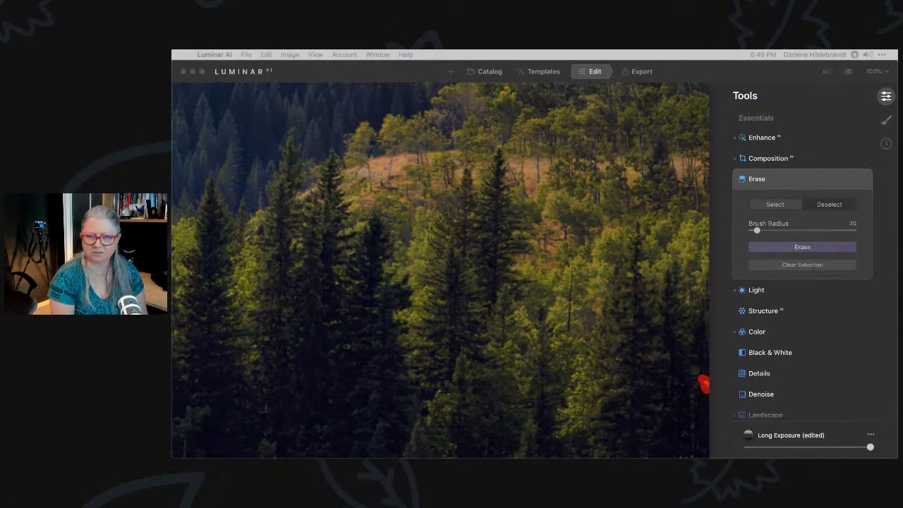
left_click(737, 233)
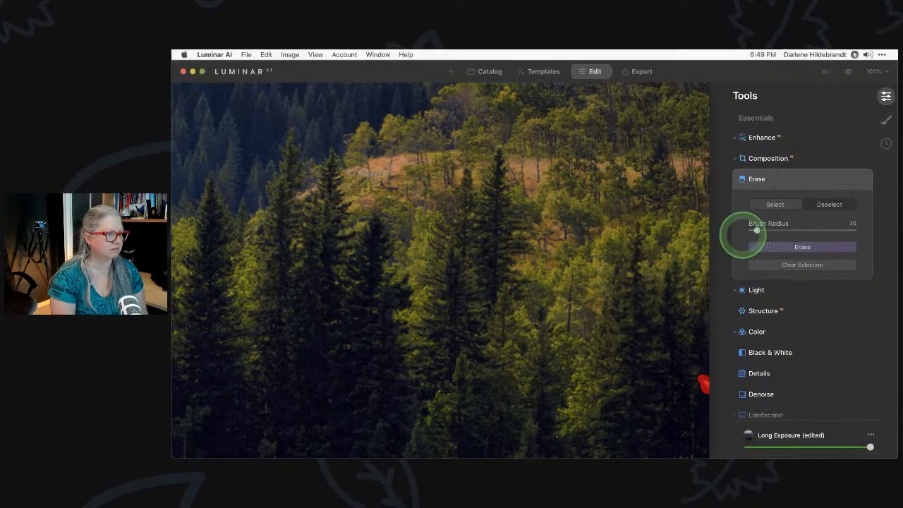
left_click(783, 246)
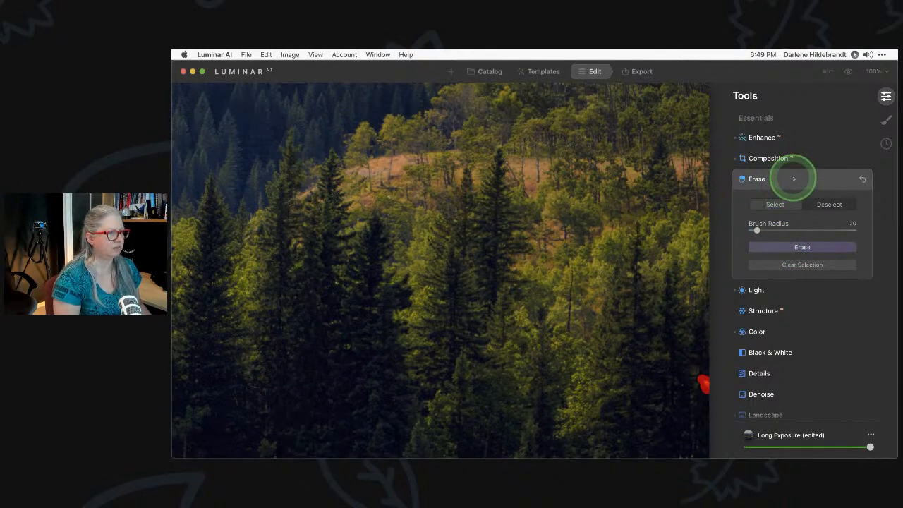
left_click(793, 179)
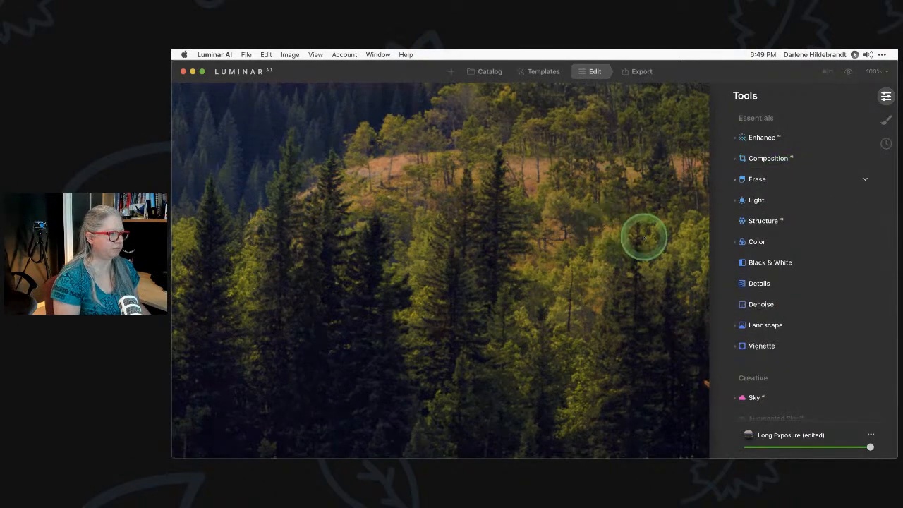
scroll(644, 237, "down", 5)
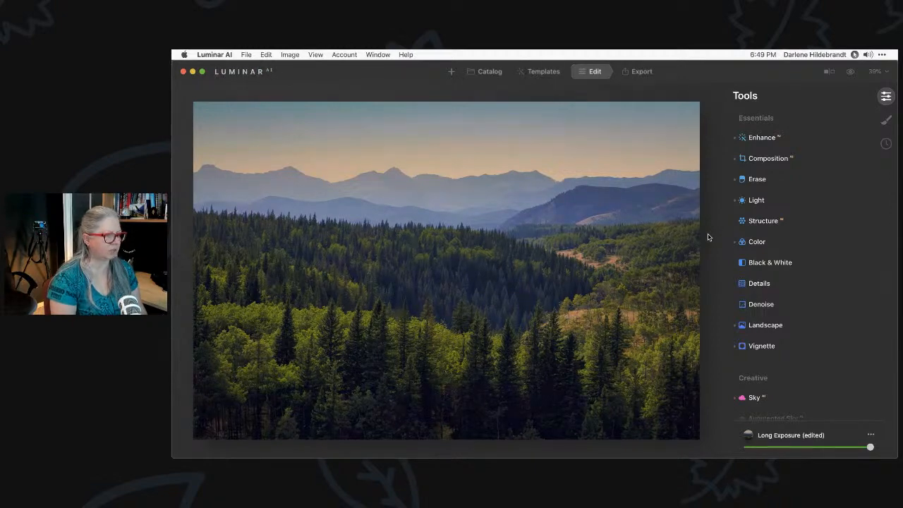
Compare the edit with its original, show the Catalog with image info collapsed, then switch to Lightroom Classic
key("backslash")
key("backslash")
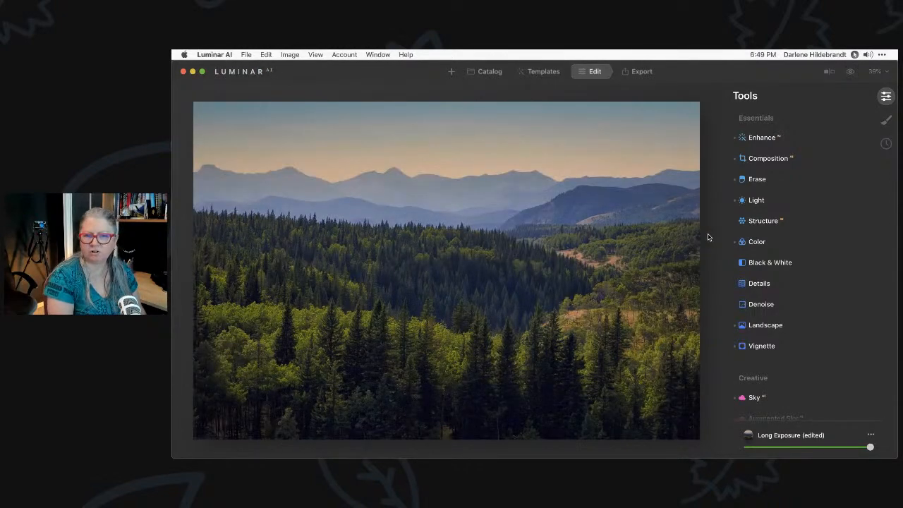
key("backslash")
key("backslash")
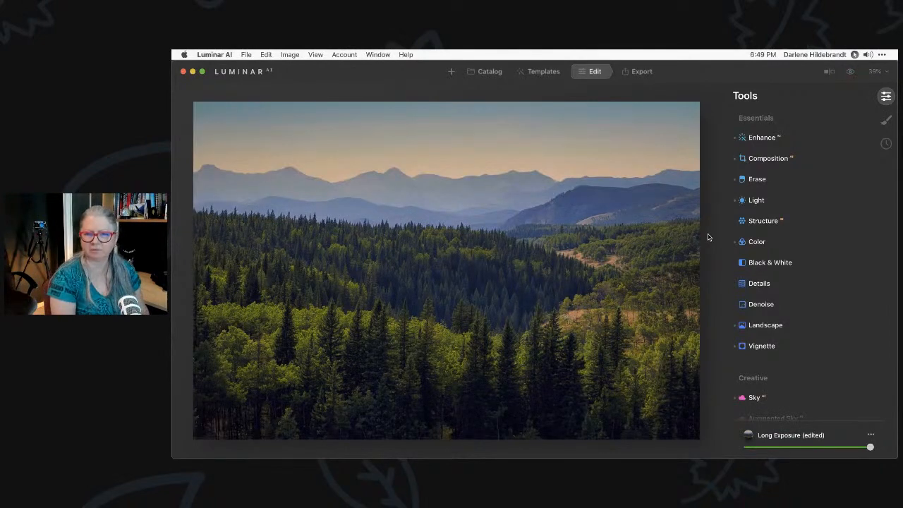
left_click(486, 71)
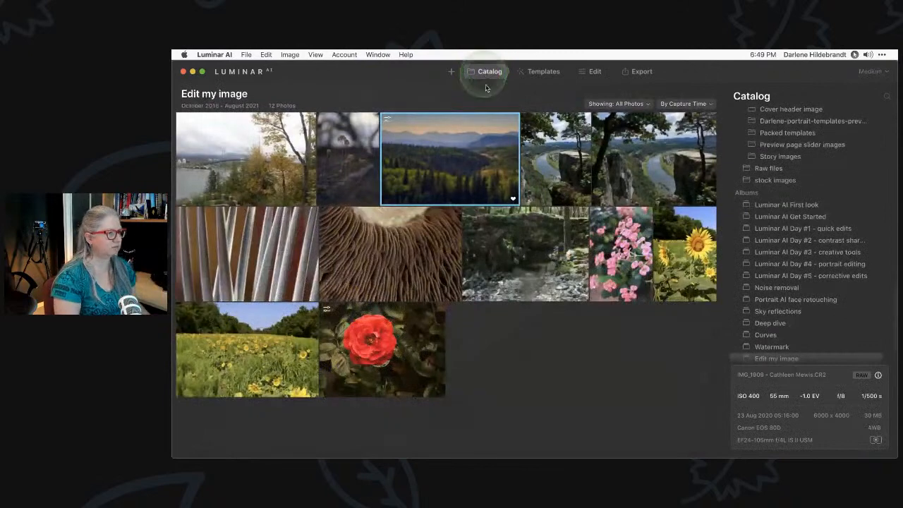
left_click(878, 375)
key("super+Tab")
key("super+Tab")
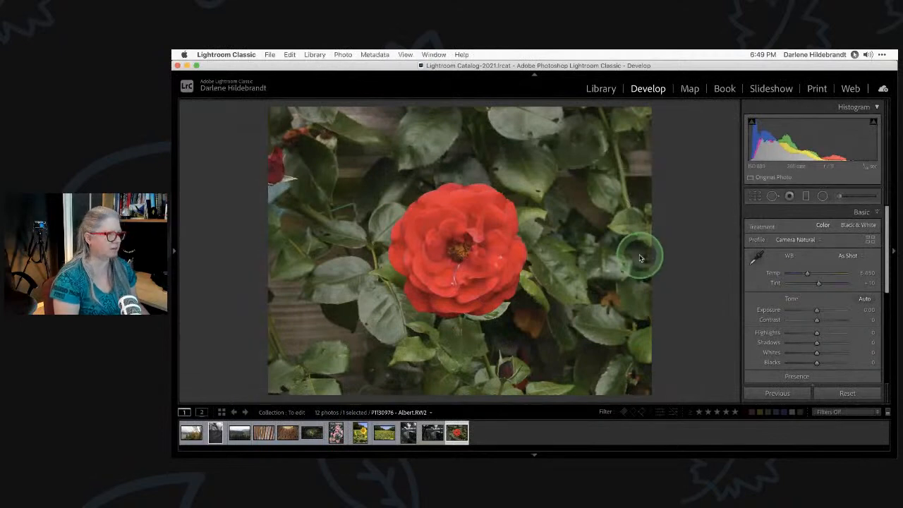
Select the two river-and-rock photos in the Library grid and compare them side by side, panels hidden
key("g")
left_click(492, 289)
left_click(582, 301, "super")
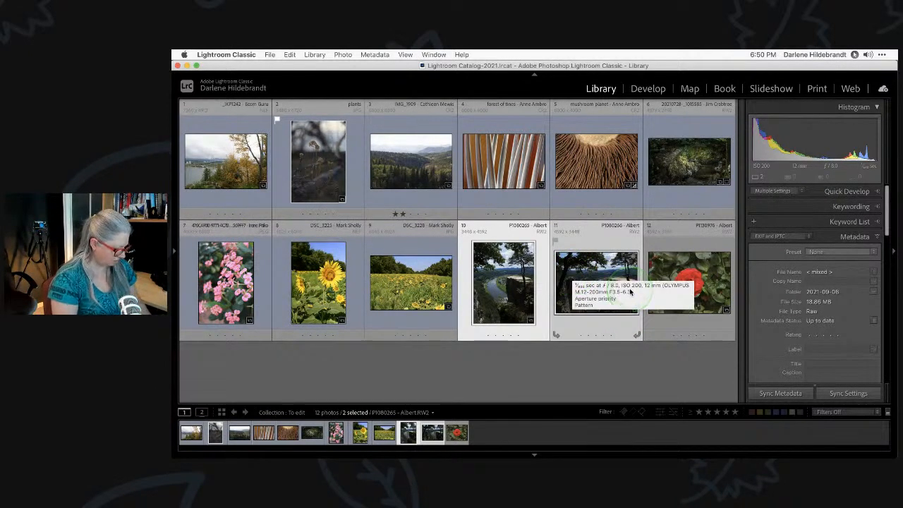
key("c")
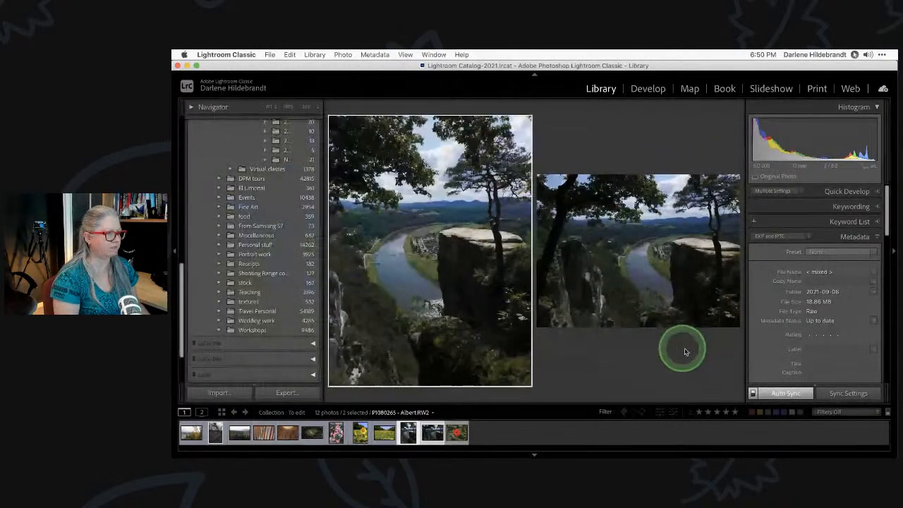
key("Tab")
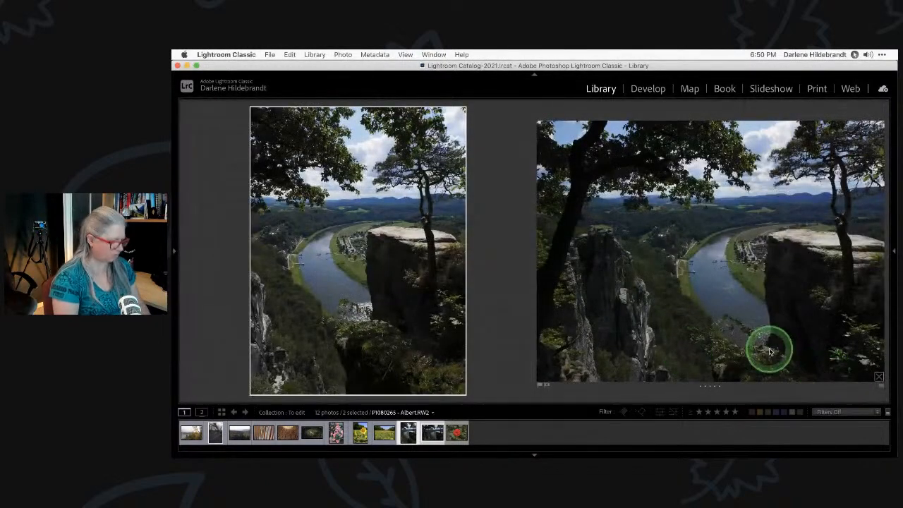
key("l")
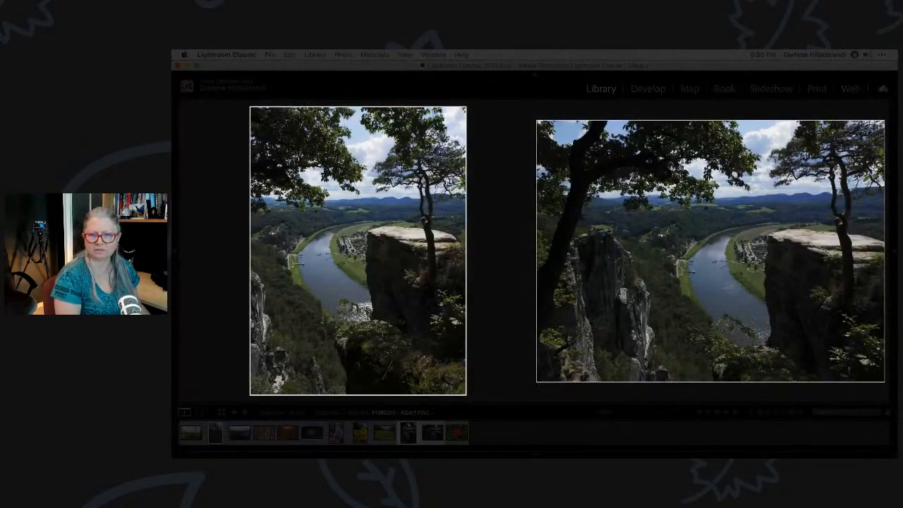
key("l")
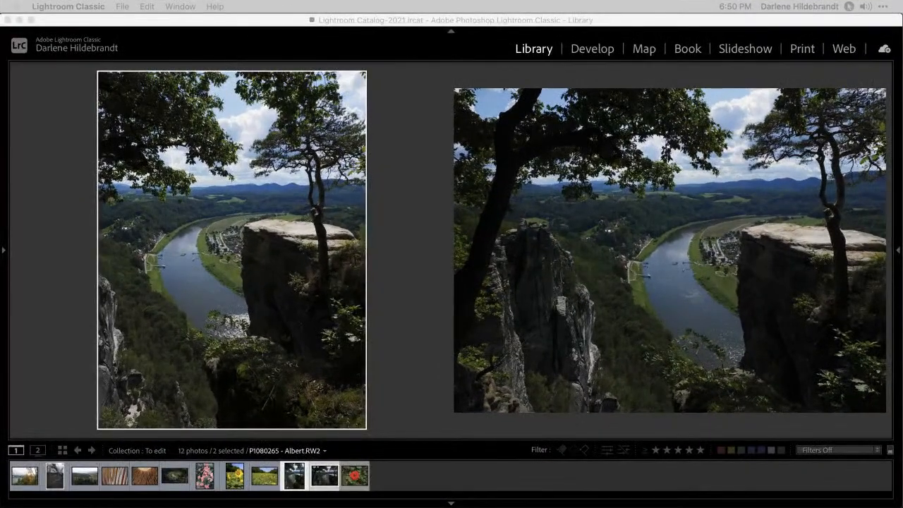
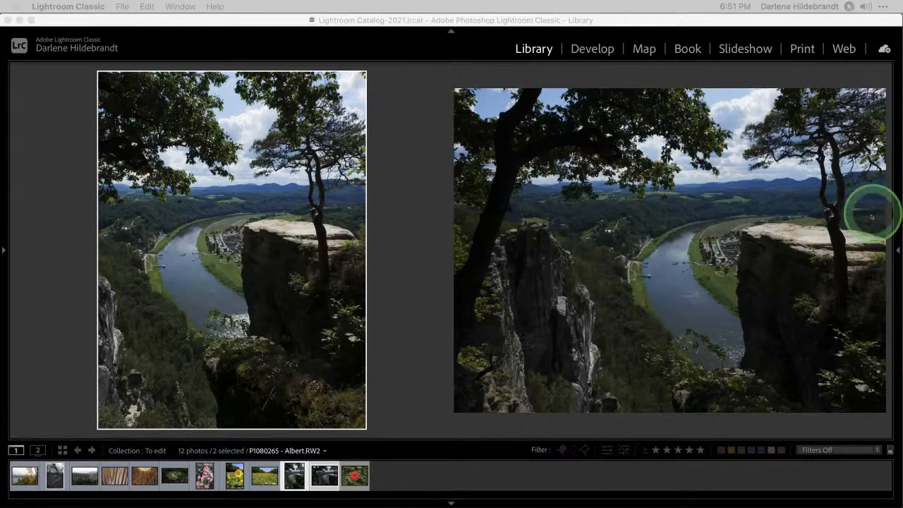
Show the portrait river-and-cliff photo alone in Loupe view, with module bar and filmstrip hidden
left_click(254, 248)
key("l")
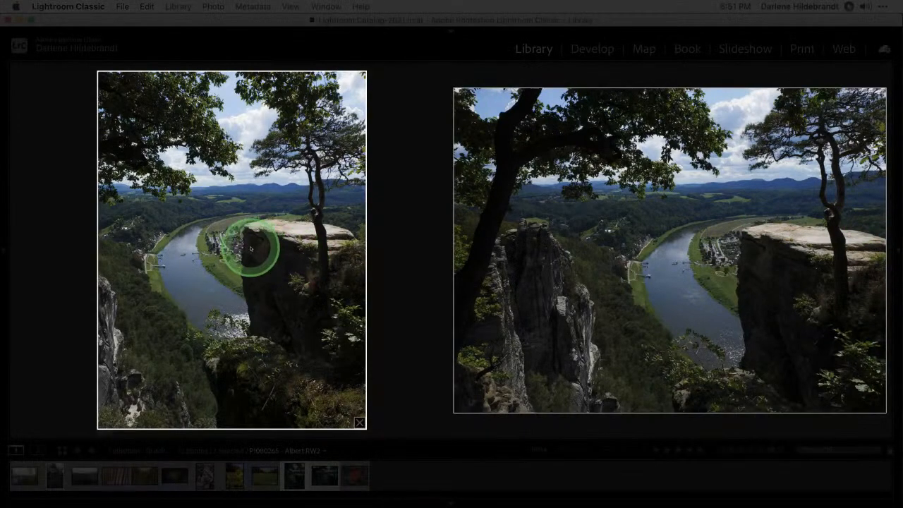
key("l")
key("l")
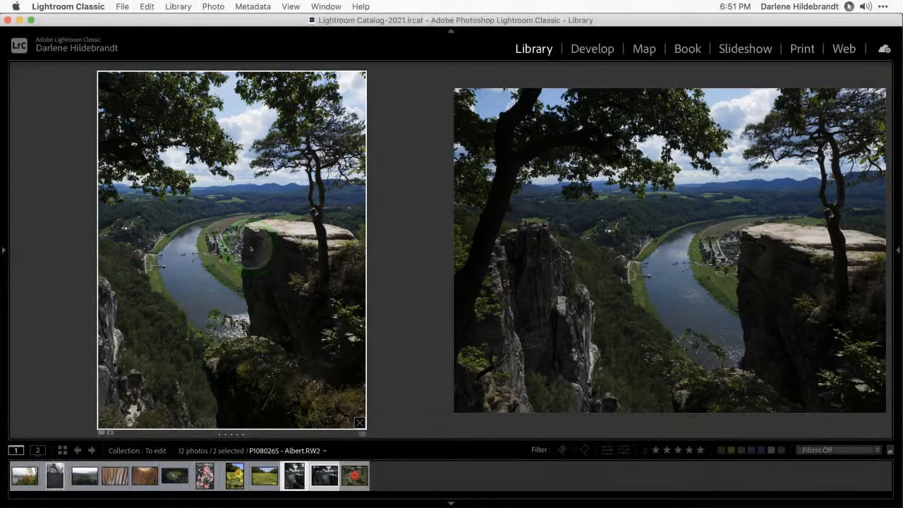
key("e")
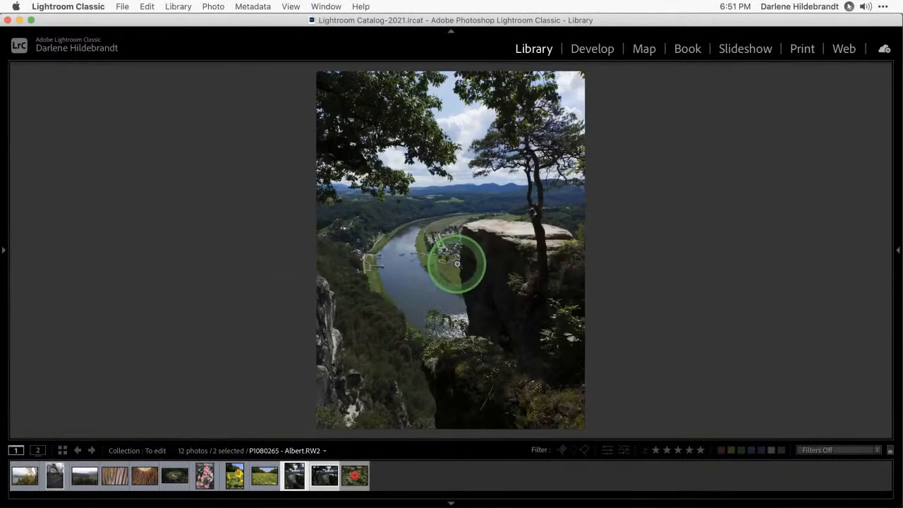
key("shift+Tab")
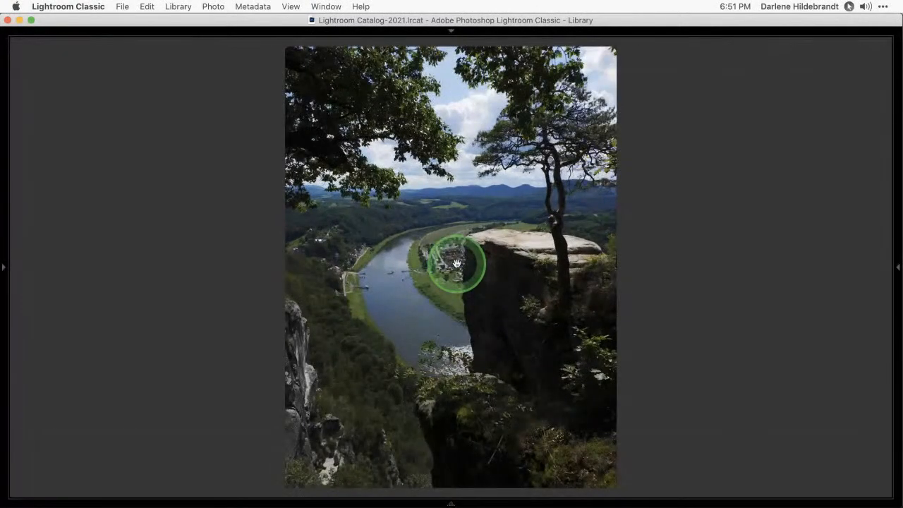
Zoom the portrait photo to 100%, pan over the sky, trees and river, then fit it again
left_click(452, 266)
key("Tab")
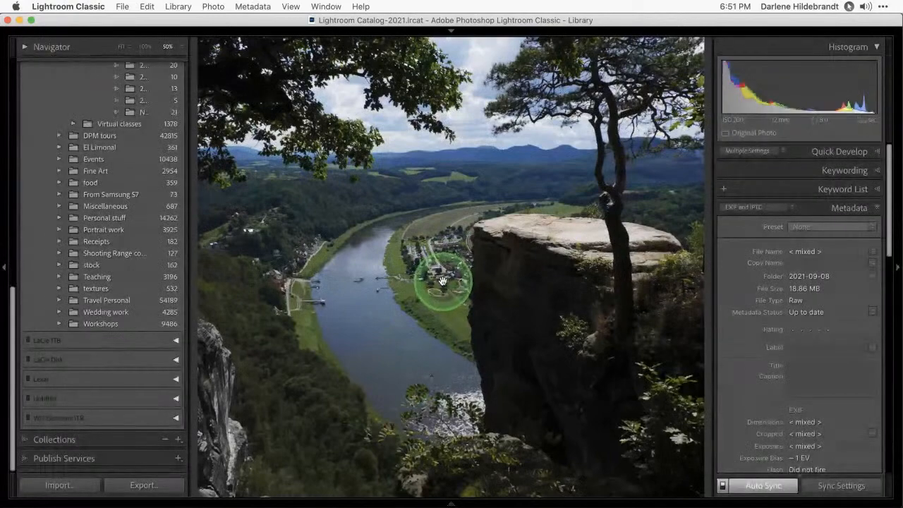
left_click(441, 281)
left_click(145, 47)
key("Tab")
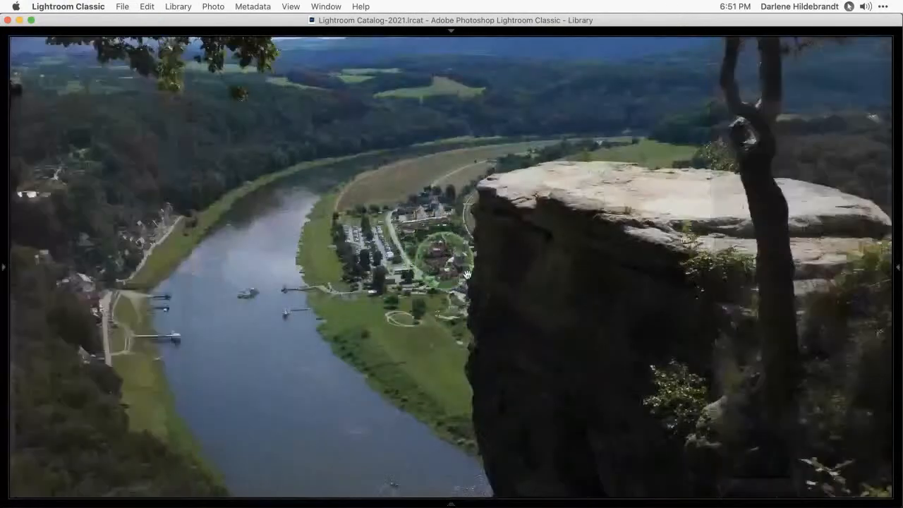
left_click_drag(455, 323, 515, 375)
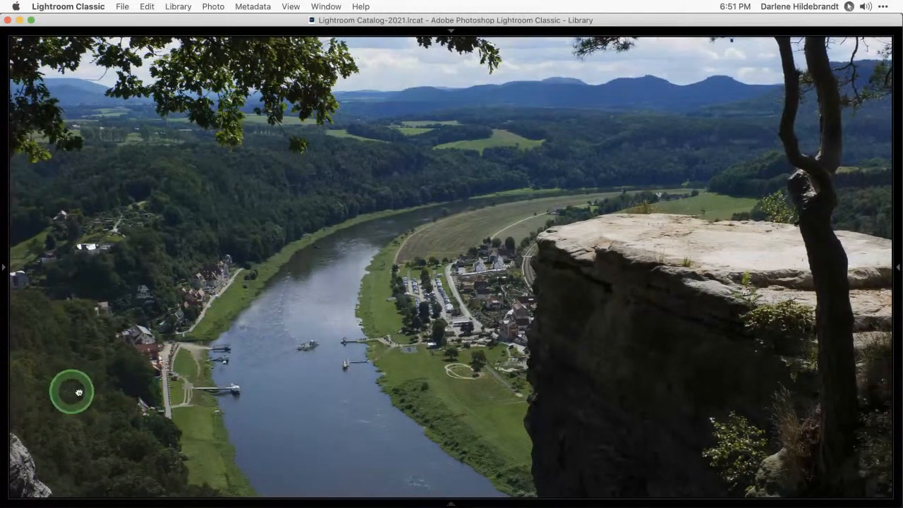
left_click_drag(71, 389, 174, 334)
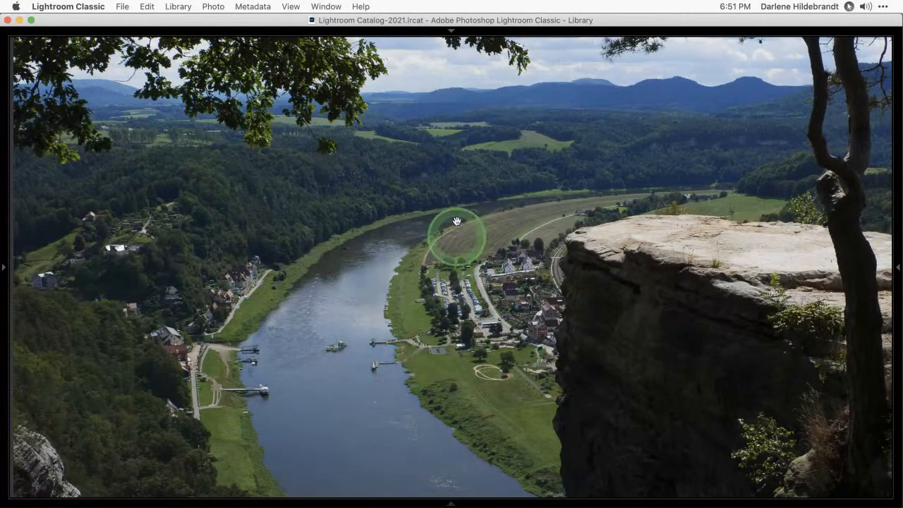
left_click_drag(455, 230, 429, 327)
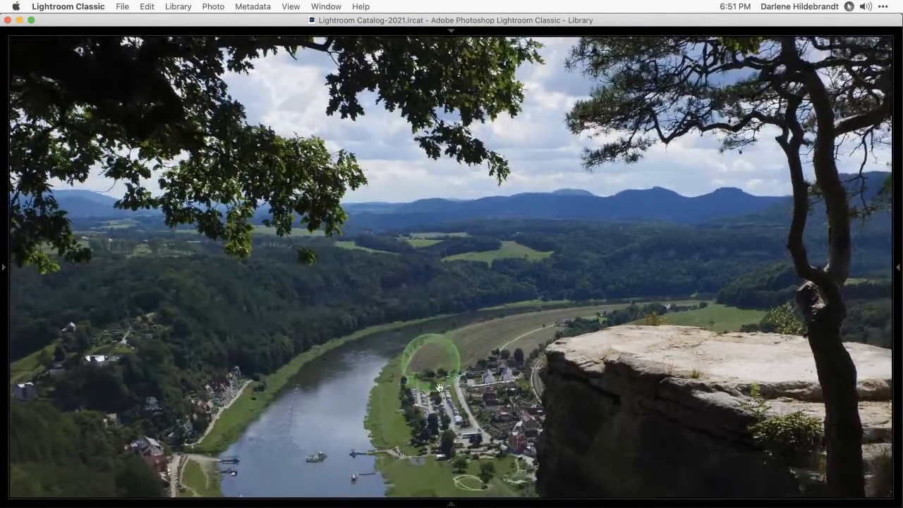
left_click_drag(444, 432, 441, 353)
left_click(441, 353)
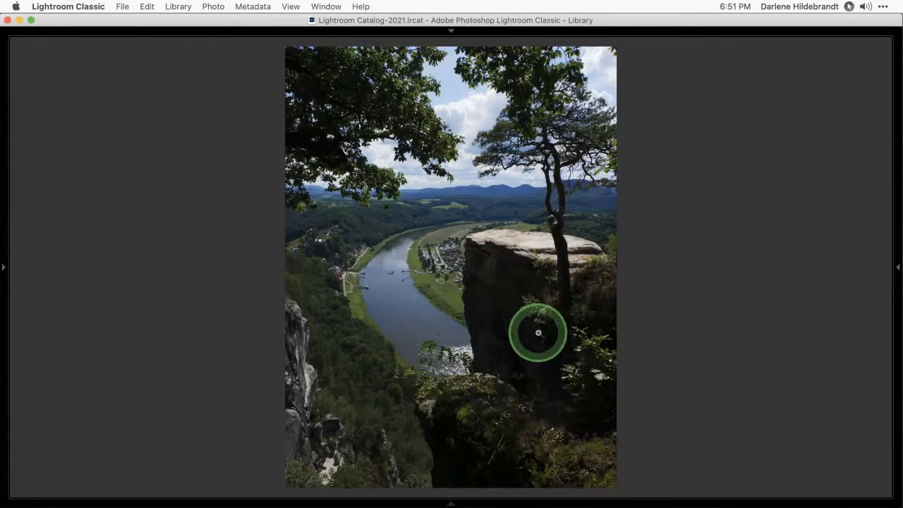
Step forward to the landscape version of the river-bend-and-cliff photo
key("Right")
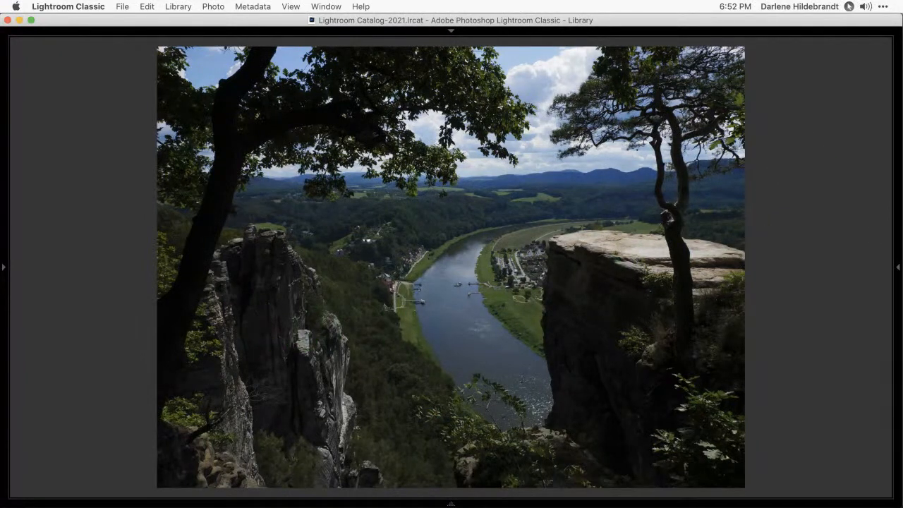
key("ctrl+h")
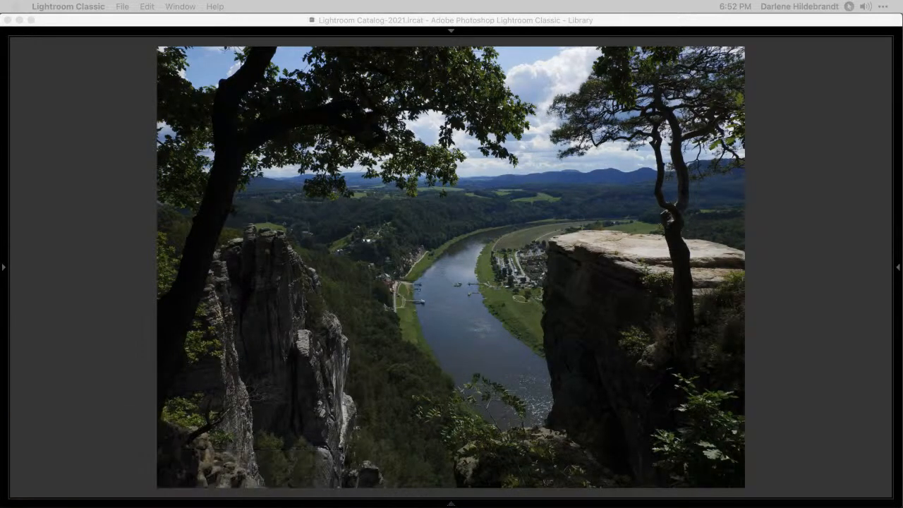
left_click(780, 270)
key("super+bracketright")
key("super+bracketright")
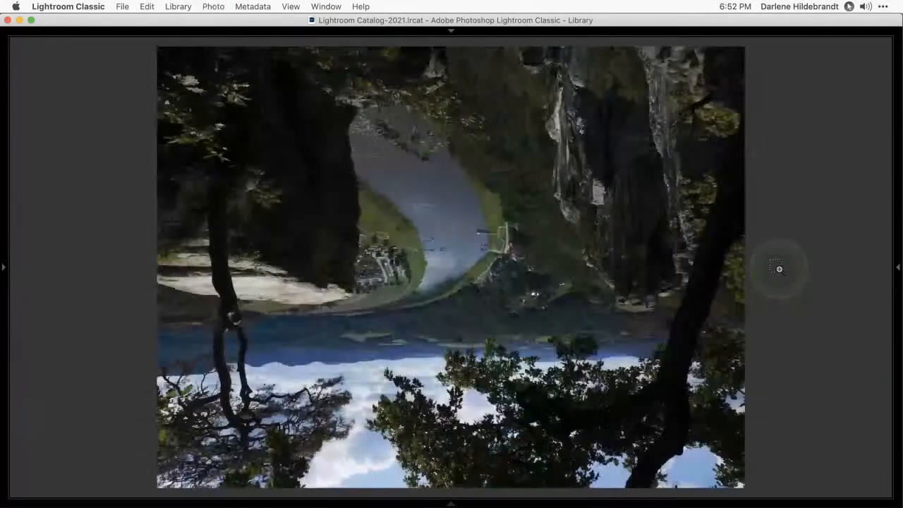
key("l")
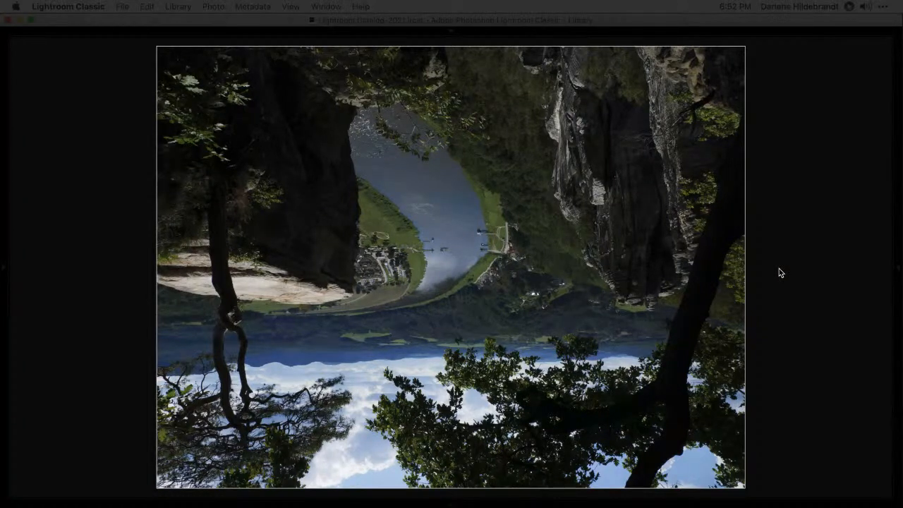
left_click(782, 286)
left_click(790, 286)
key("l")
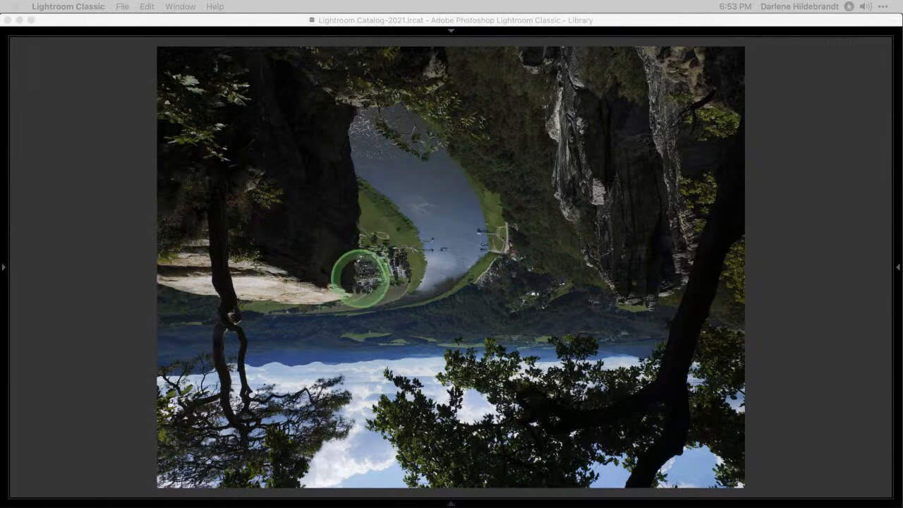
key("l")
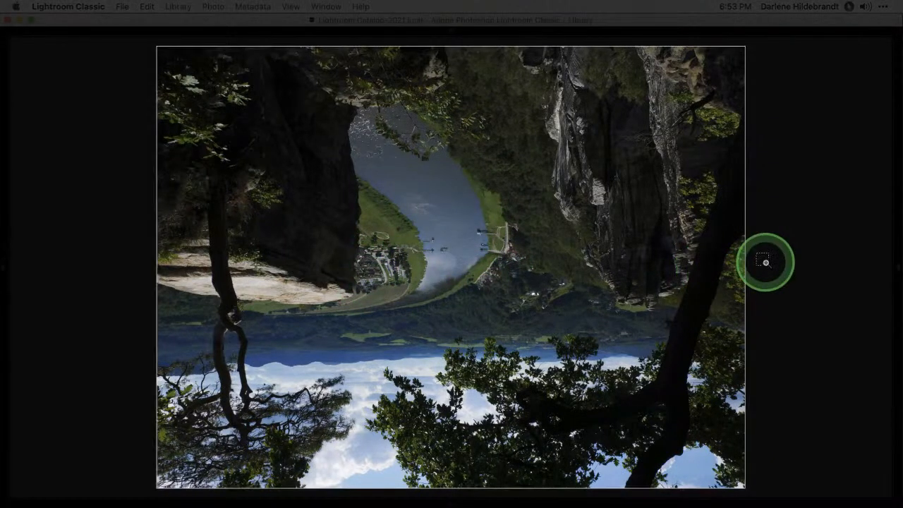
key("super+bracketright")
key("super+bracketright")
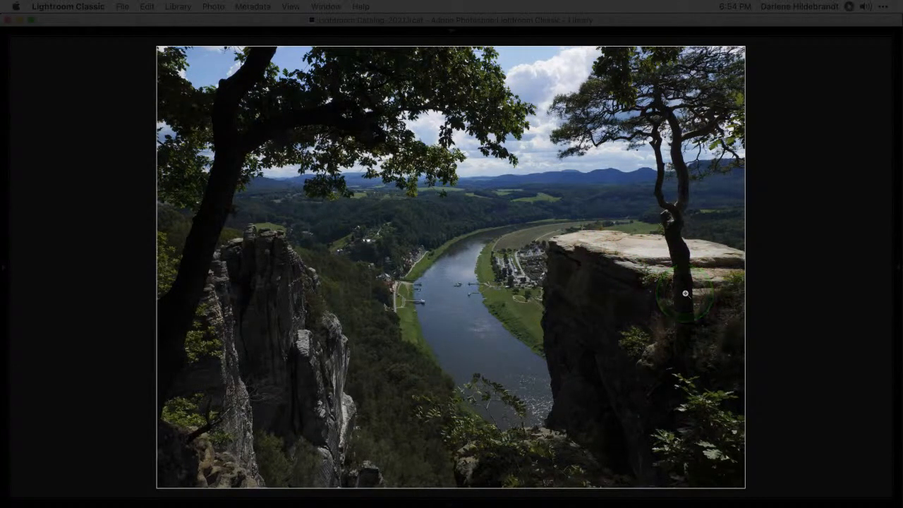
key("l")
key("l")
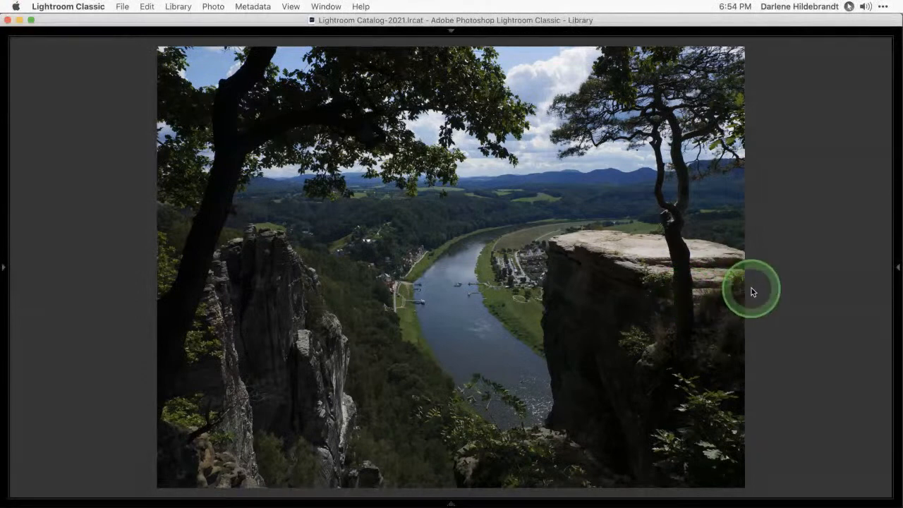
Switch the Library to a thumbnail grid of all 12 photos and reveal the filmstrip
key("g")
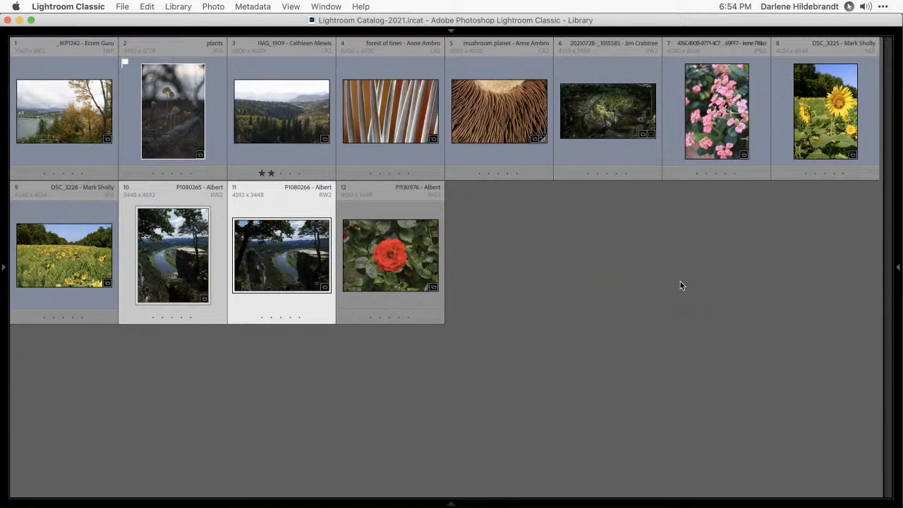
left_click(681, 284)
left_click(683, 360)
left_click(891, 488)
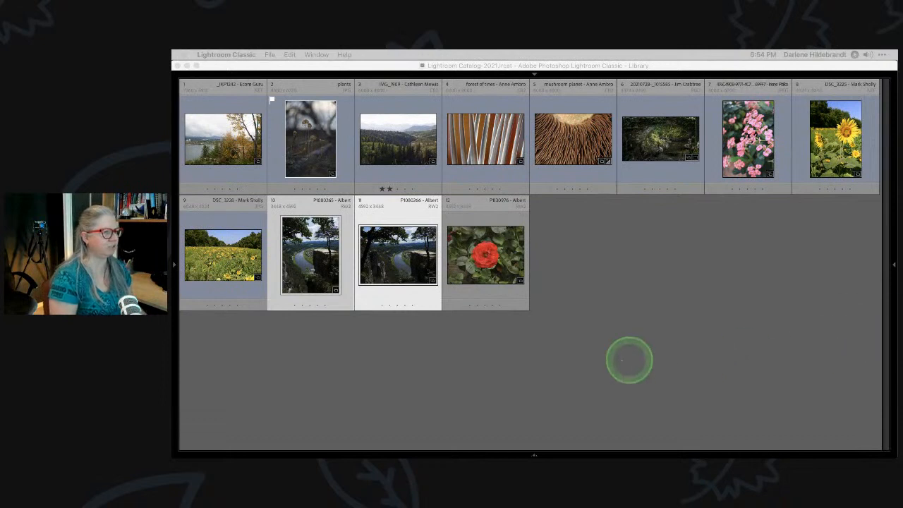
Select the portrait sunflower and sunflower field photos and compare them side by side in Survey view
left_click(682, 298)
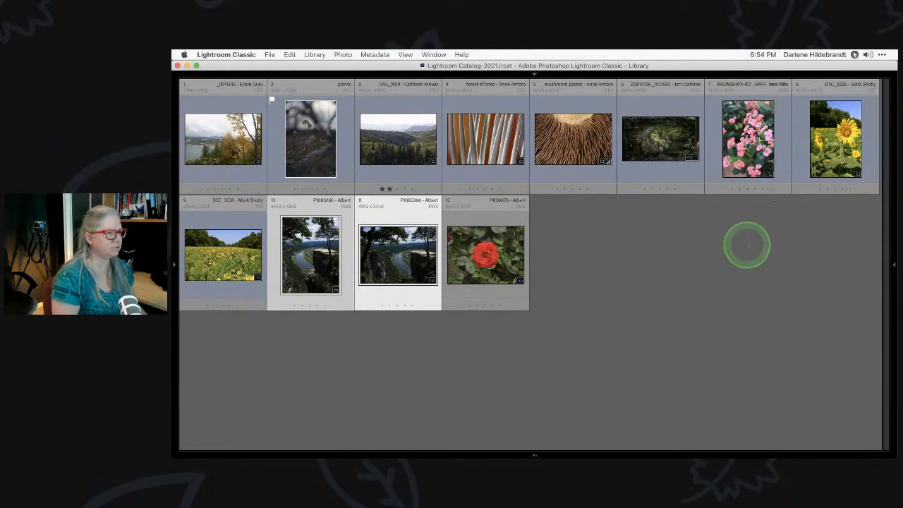
left_click(831, 148)
double_click(832, 149)
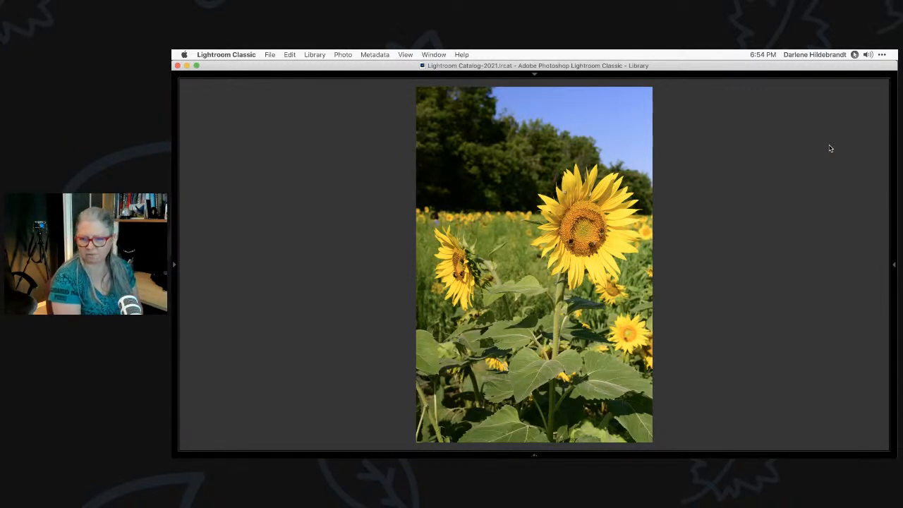
key("Right")
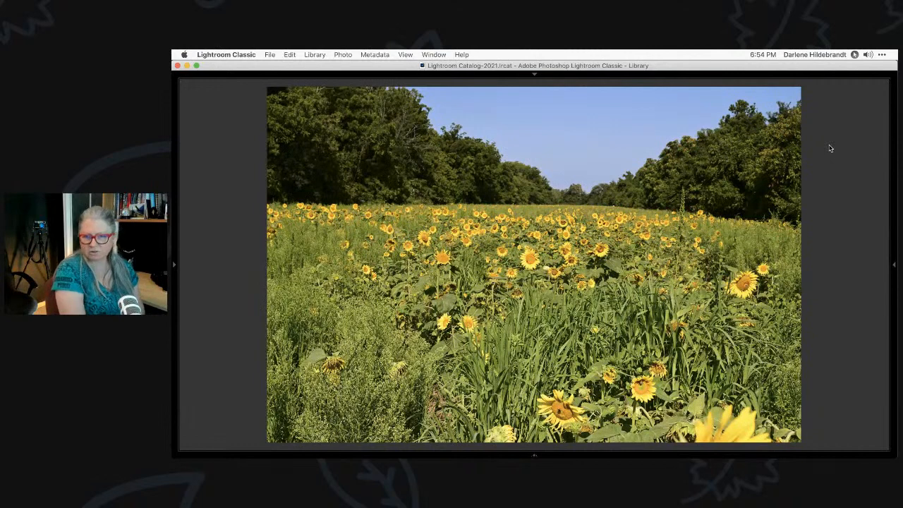
key("g")
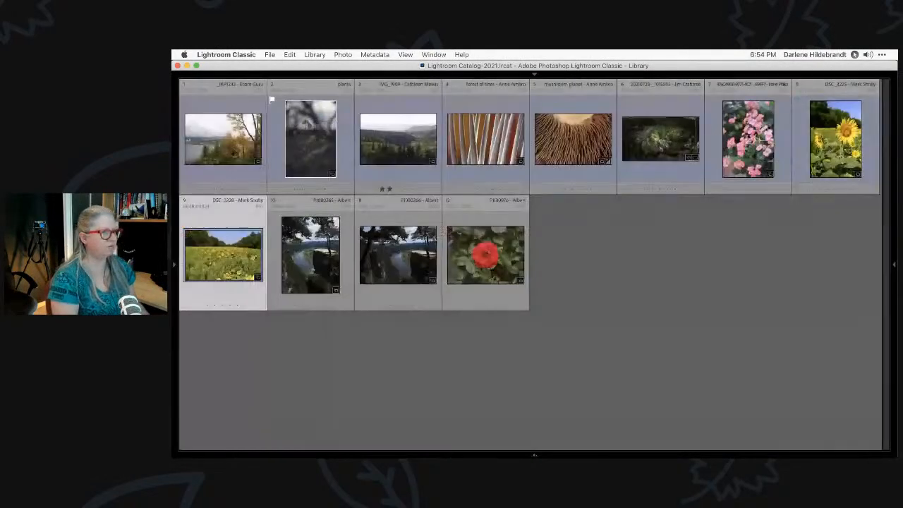
left_click(819, 150)
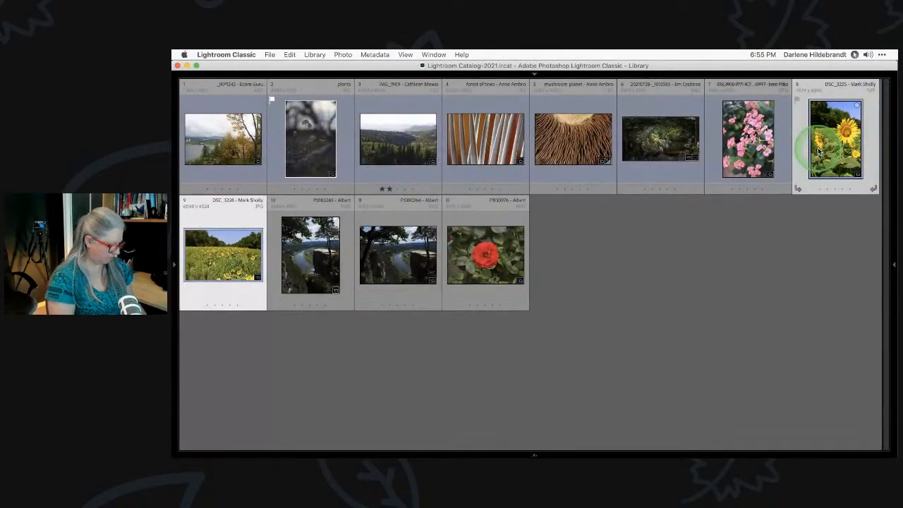
key("n")
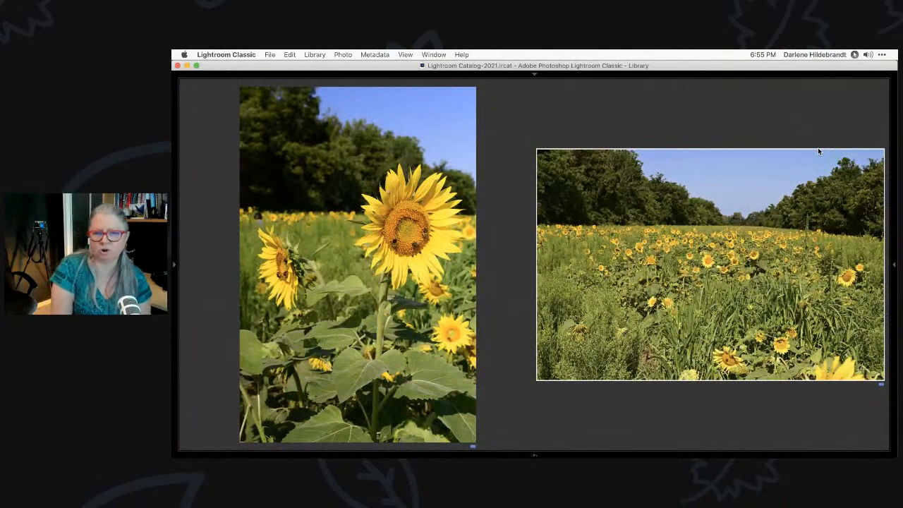
left_click(818, 153)
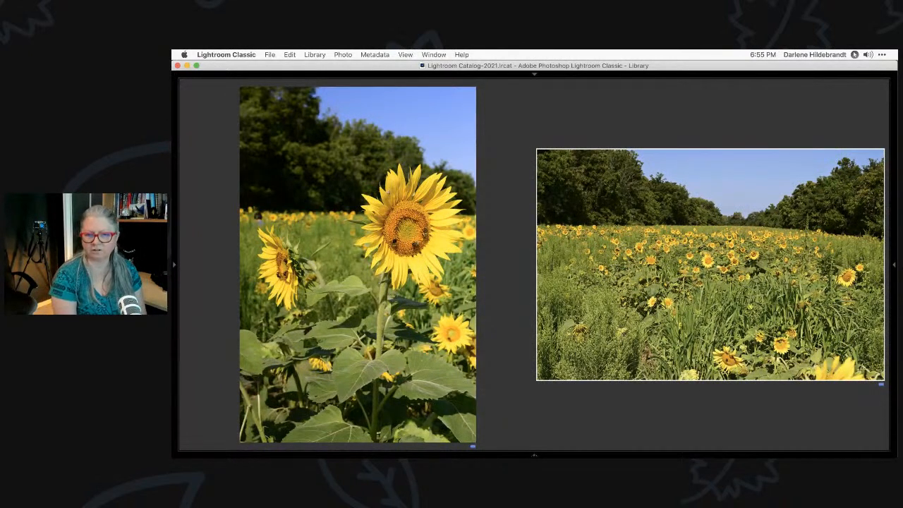
key("f")
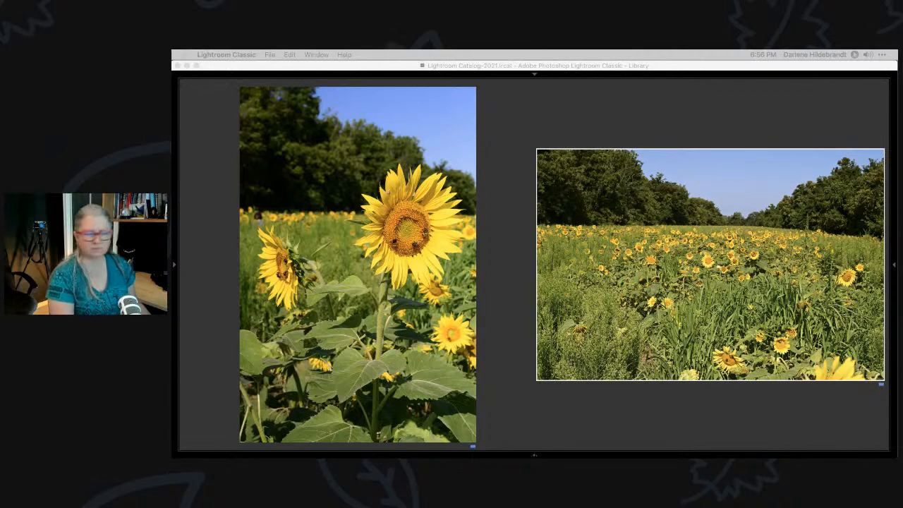
left_click(753, 409)
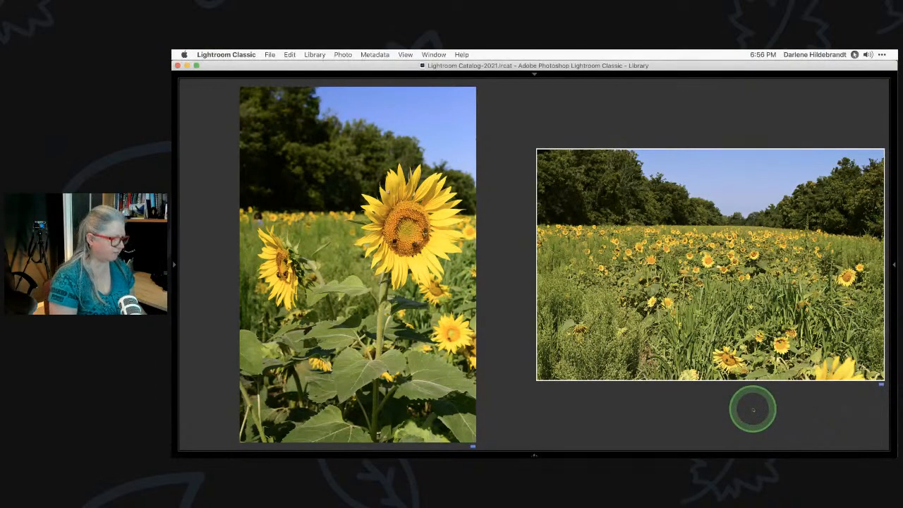
Rotate the sunflower field photo clockwise until it stands upright
key("g")
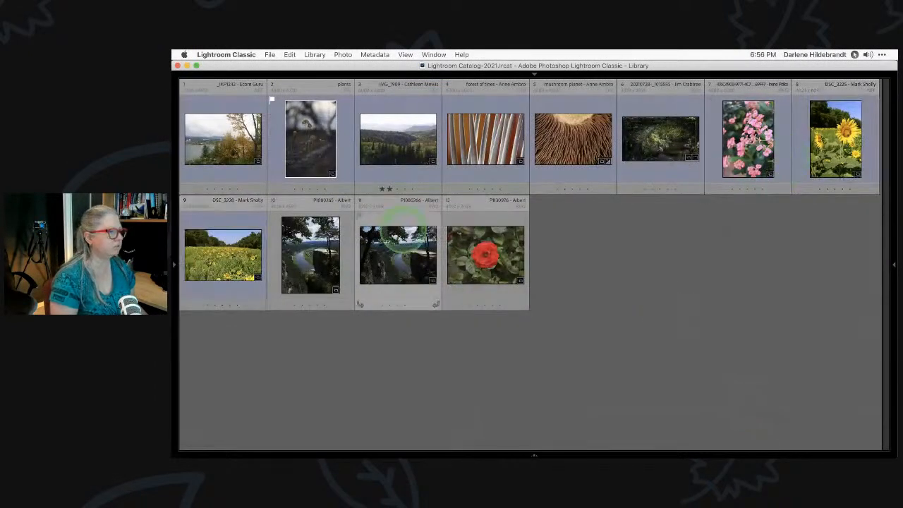
double_click(238, 256)
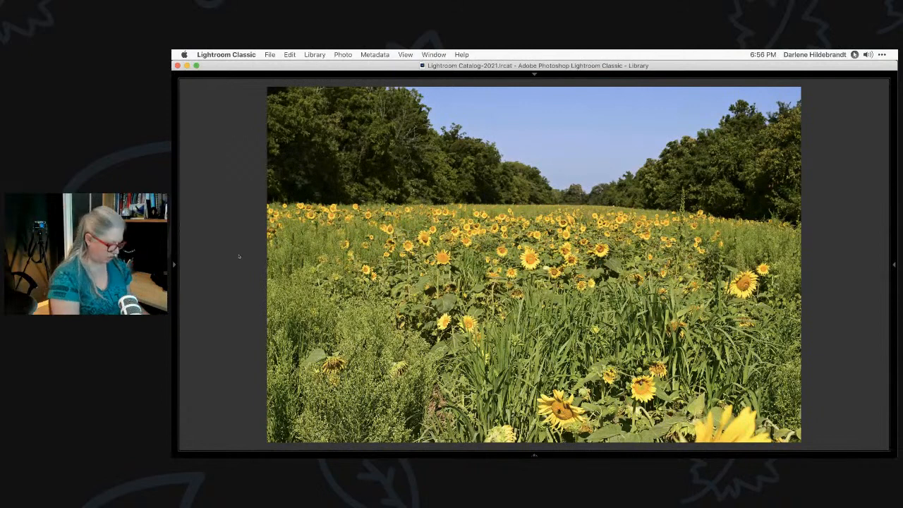
key("super+bracketright")
key("super+bracketright")
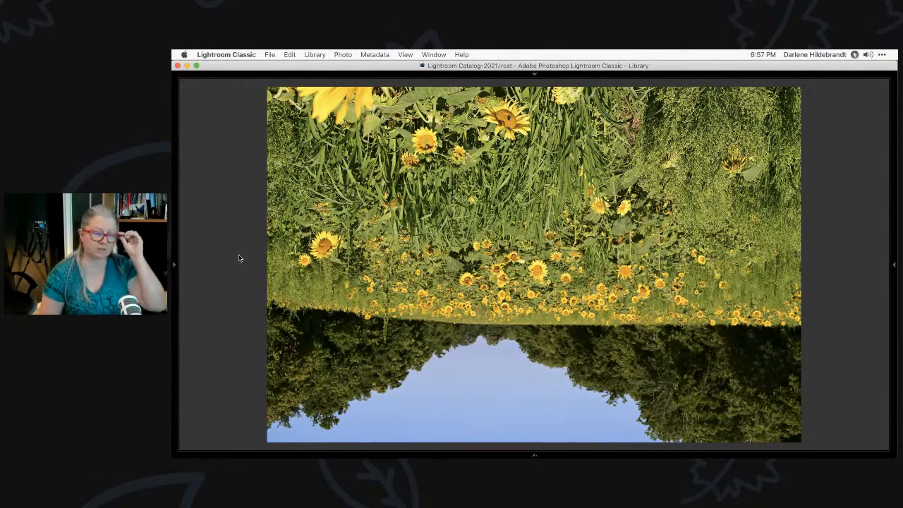
key("super+bracketright")
key("super+bracketright")
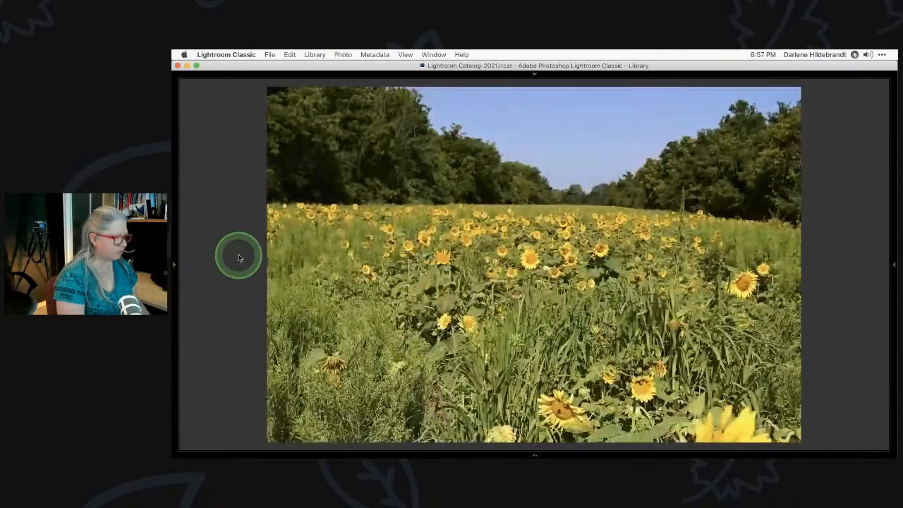
key("g")
Zoom into the tall sunflower photo and inspect the flower head, bees and lower leaves
double_click(844, 163)
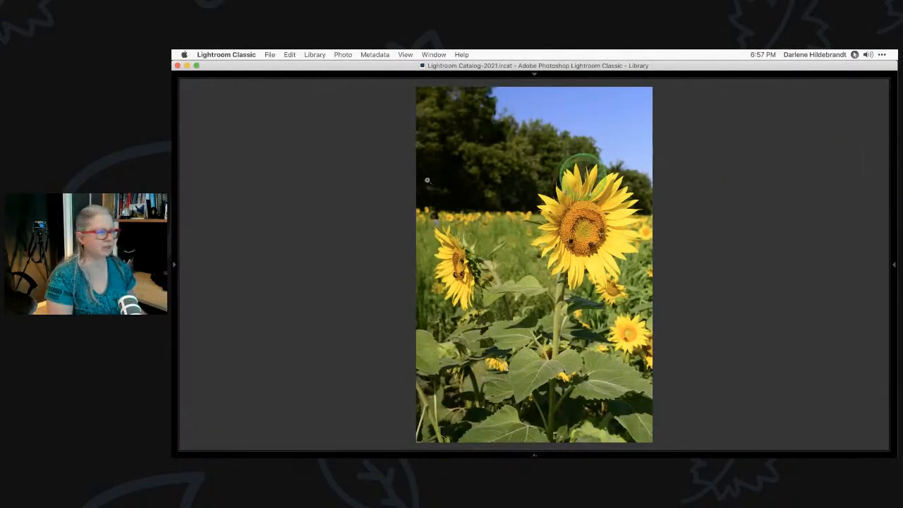
left_click(577, 242)
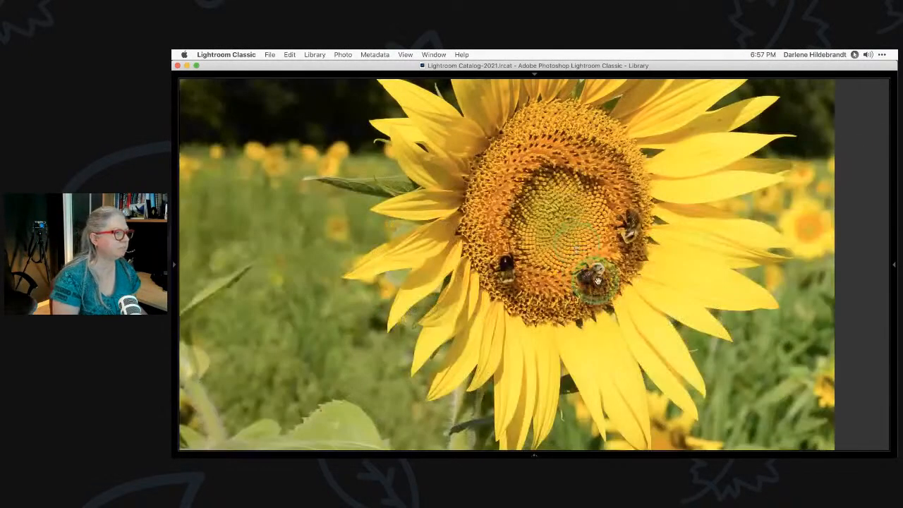
left_click_drag(550, 333, 557, 302)
left_click_drag(374, 339, 656, 293)
left_click_drag(689, 347, 425, 127)
left_click_drag(553, 308, 603, 191)
left_click_drag(442, 282, 488, 222)
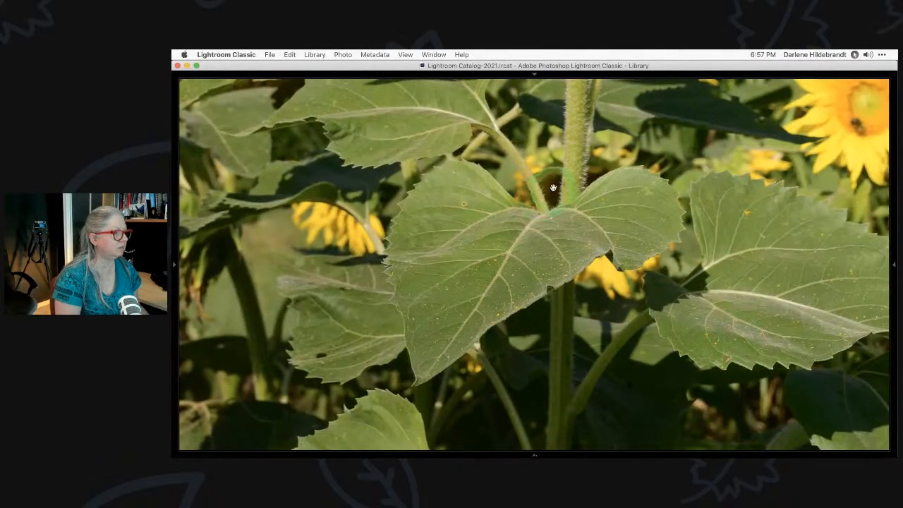
left_click_drag(569, 168, 545, 321)
left_click_drag(603, 113, 607, 353)
left_click_drag(629, 146, 627, 197)
Move the sunflower photo into Develop, then open it in Luminar AI's Templates
key("d")
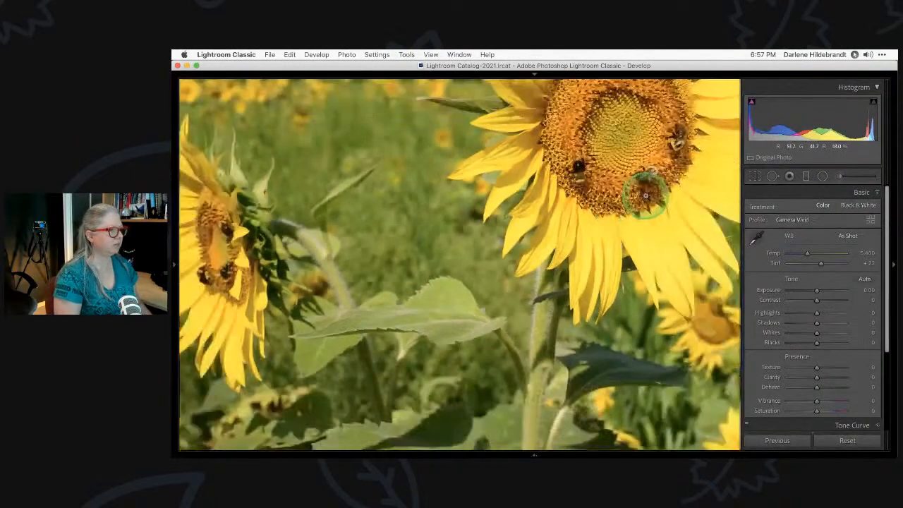
left_click(645, 195)
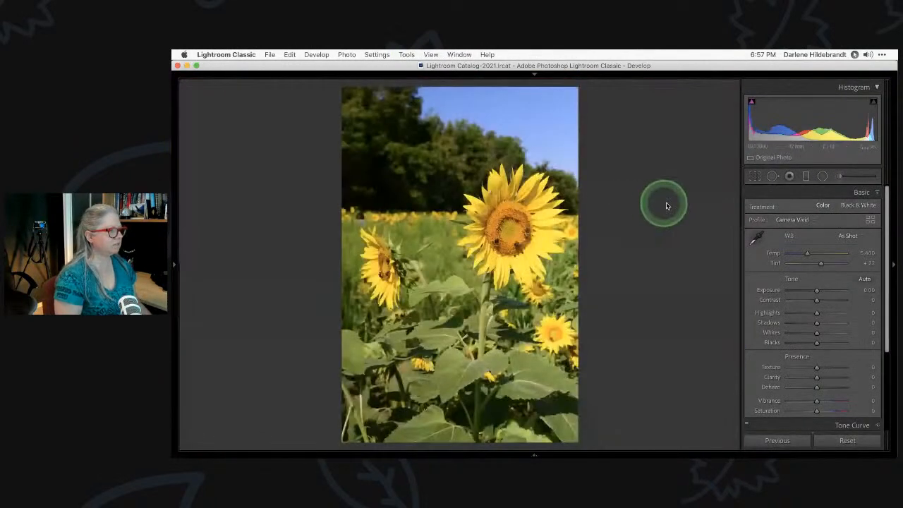
key("super+Tab")
key("super+Tab")
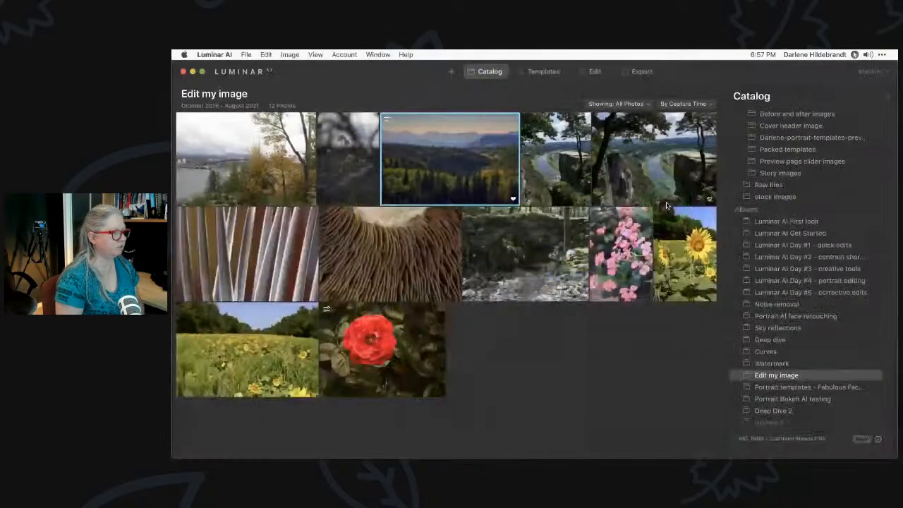
left_click(706, 280)
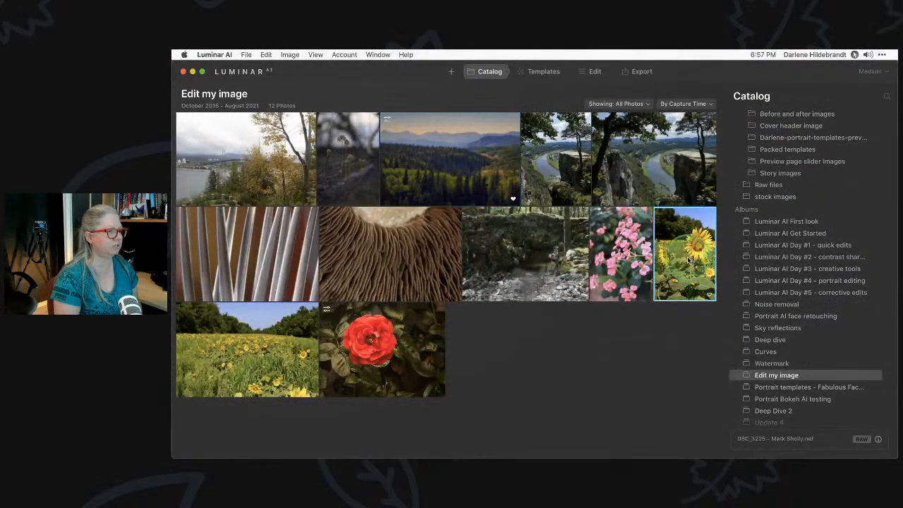
left_click(544, 72)
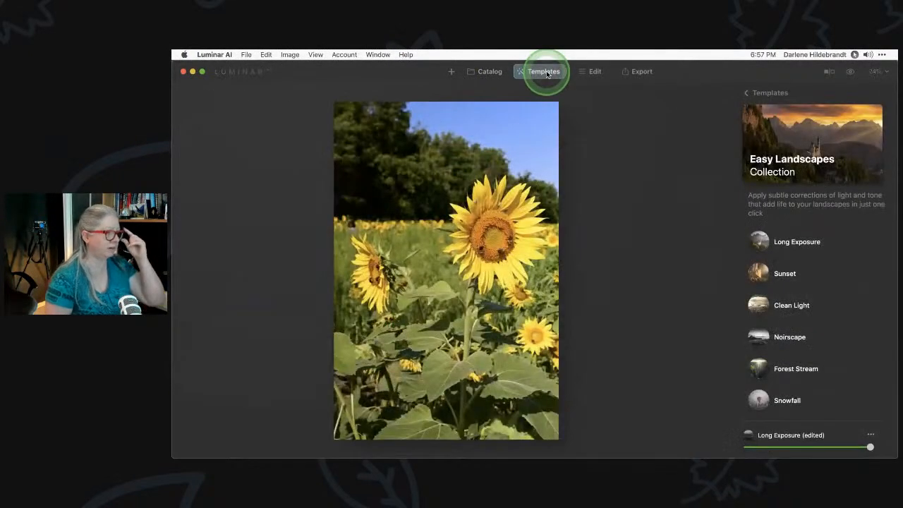
Browse the For This Photo suggested collections and open the Filmatic collection
left_click(750, 93)
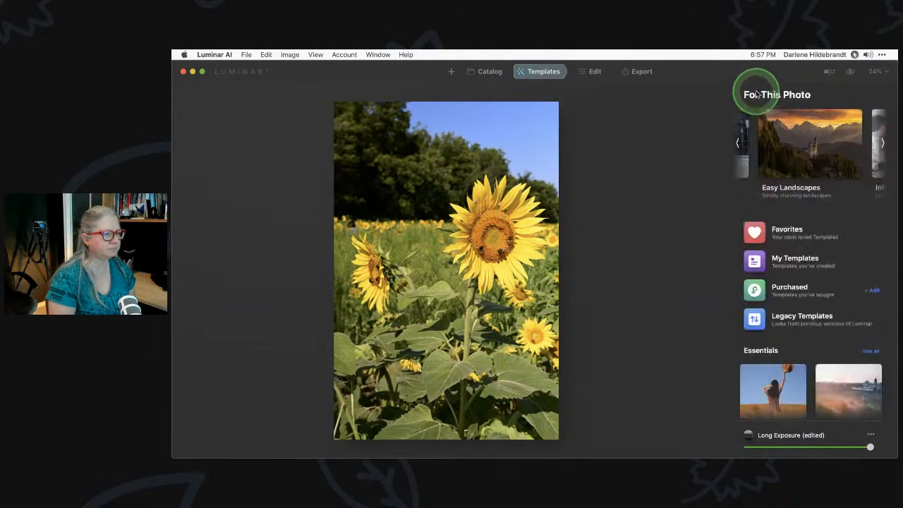
left_click(737, 143)
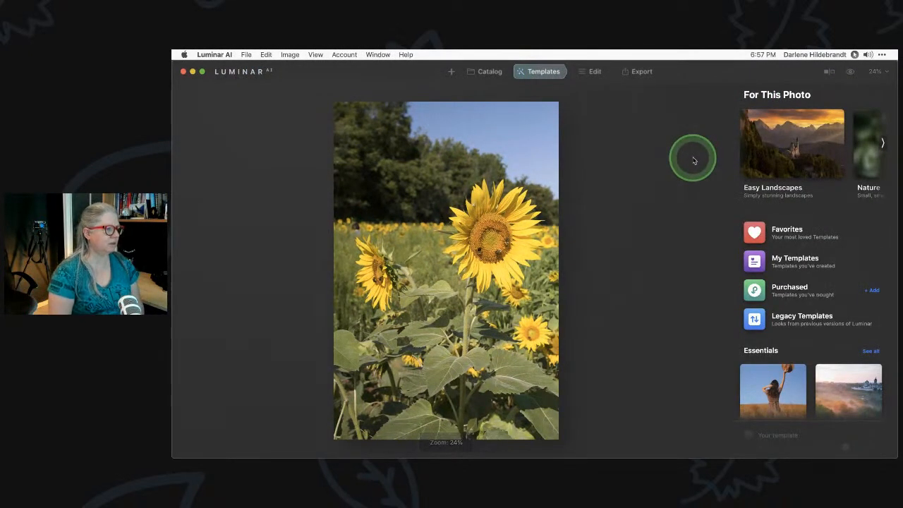
left_click(881, 144)
left_click(882, 144)
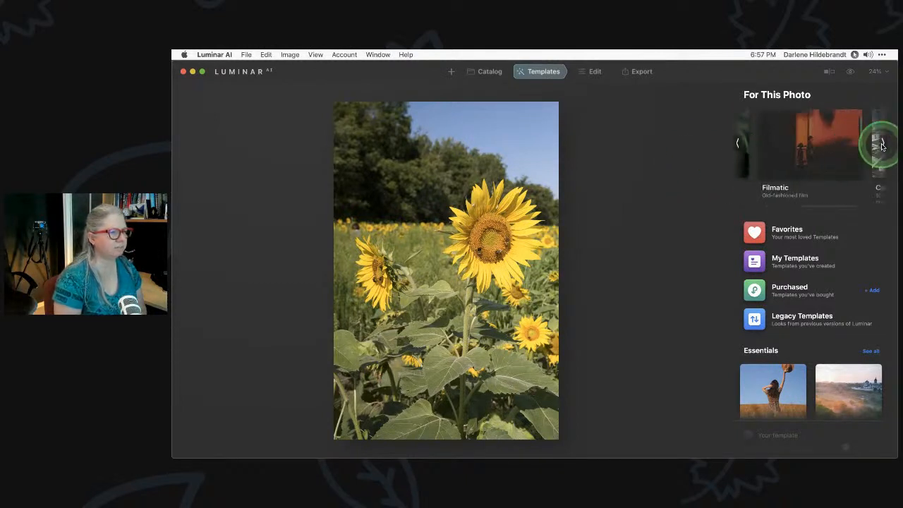
left_click(882, 145)
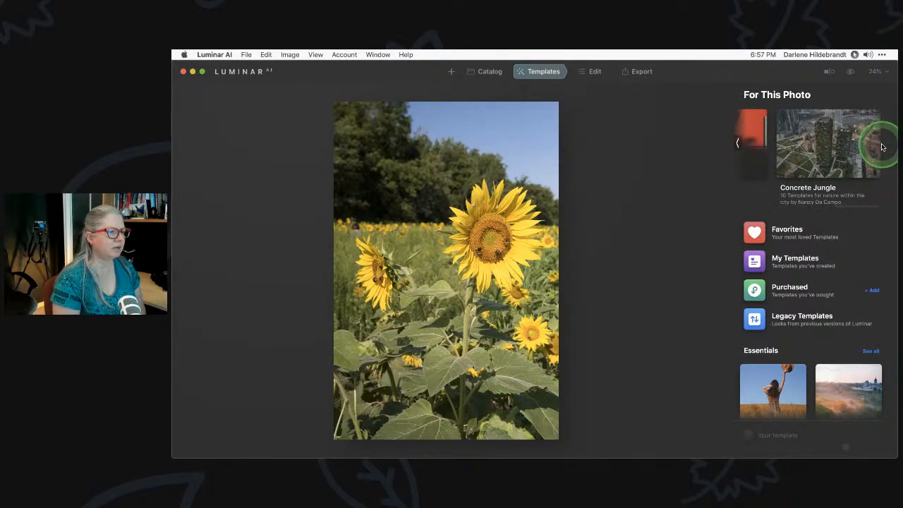
left_click(753, 151)
left_click(787, 149)
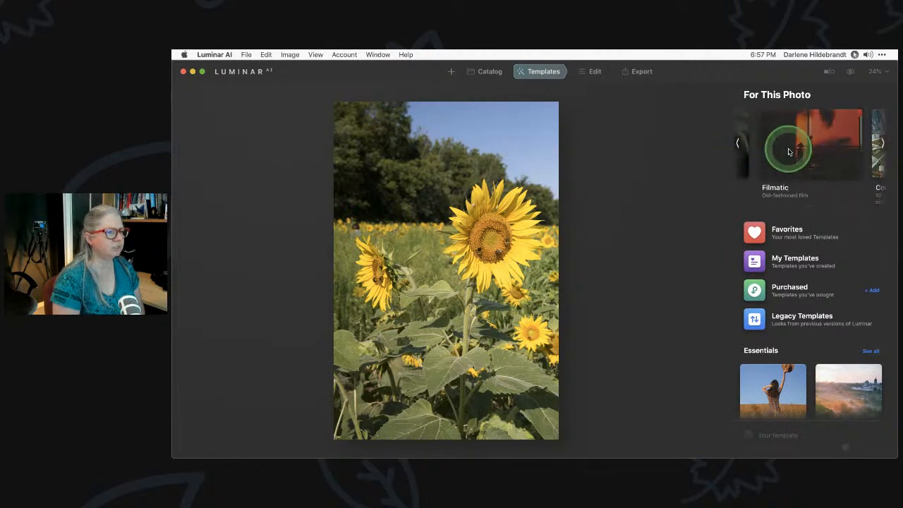
Try Quirky Moe, Nostalgic Haze and Comfort Mood, then settle on Nostalgic Haze
left_click(790, 274)
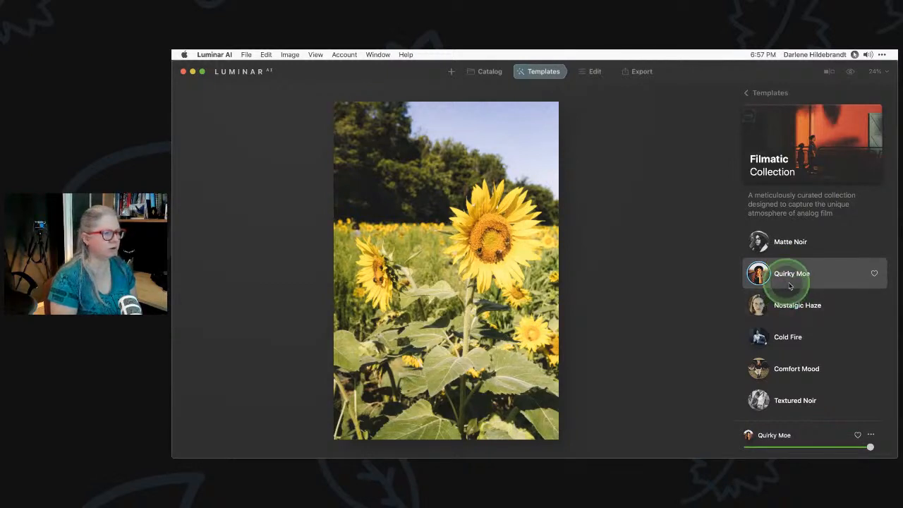
left_click(795, 306)
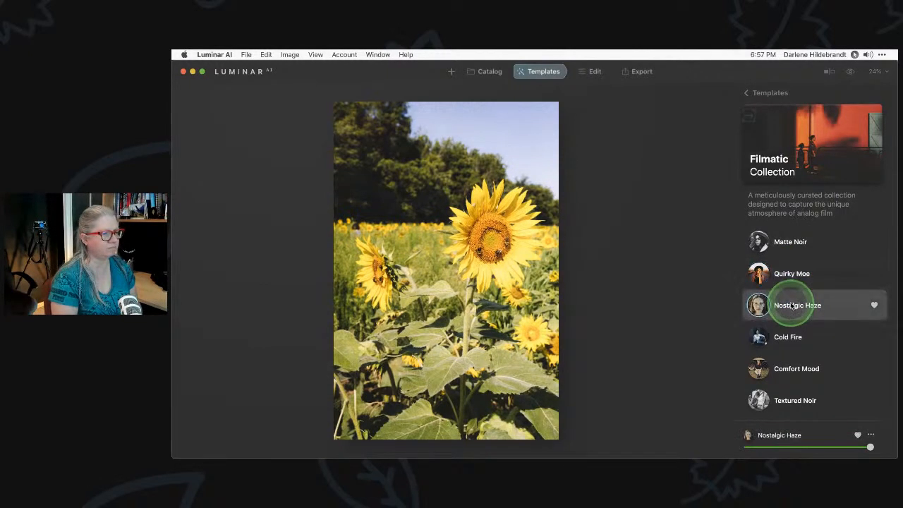
left_click(789, 370)
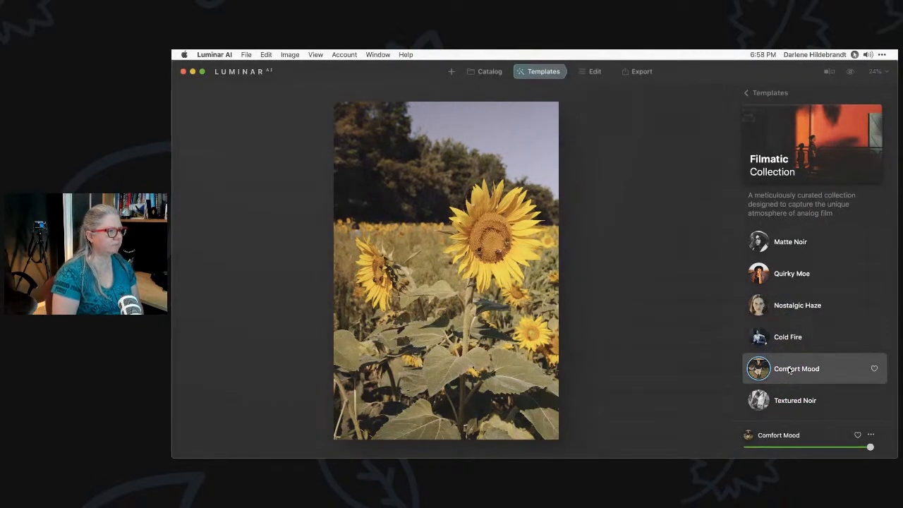
left_click(790, 370)
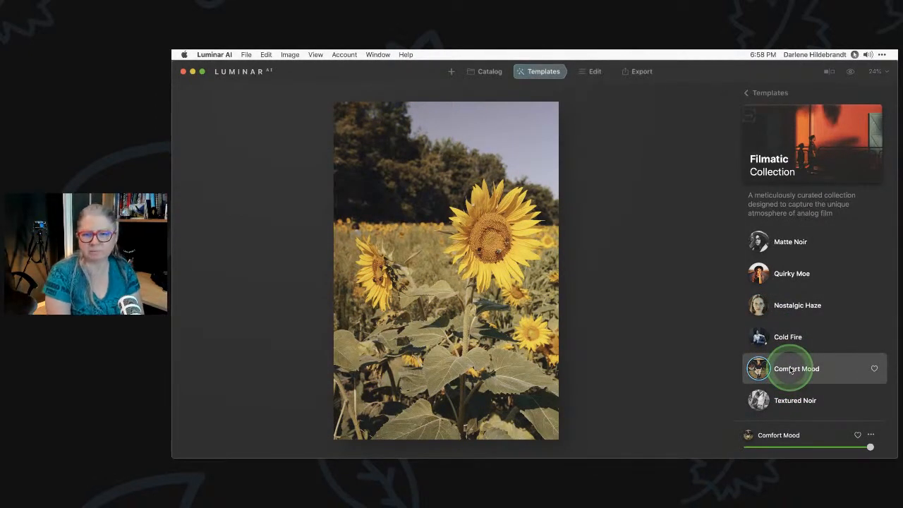
left_click(791, 371)
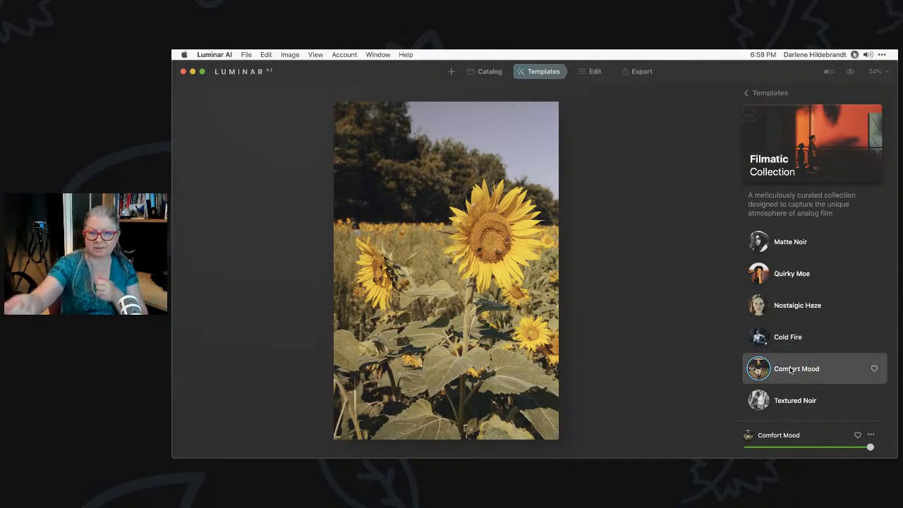
left_click(791, 371)
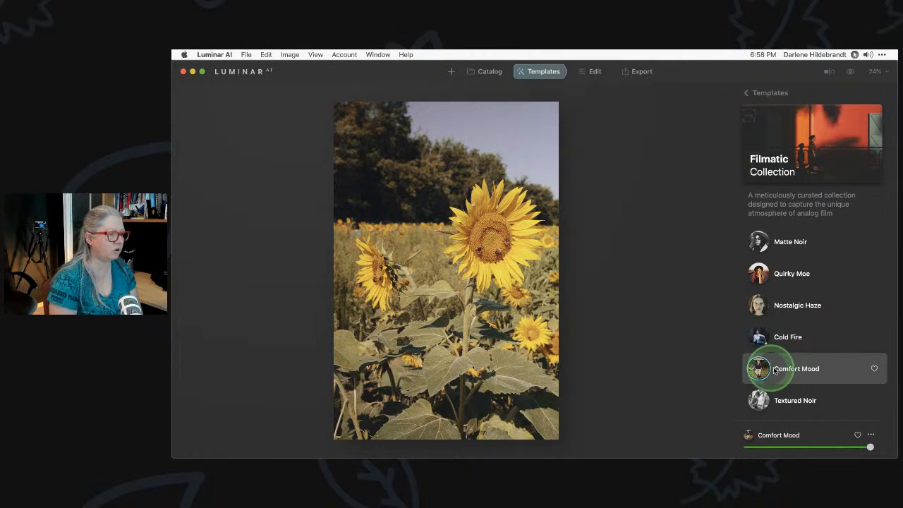
left_click(795, 308)
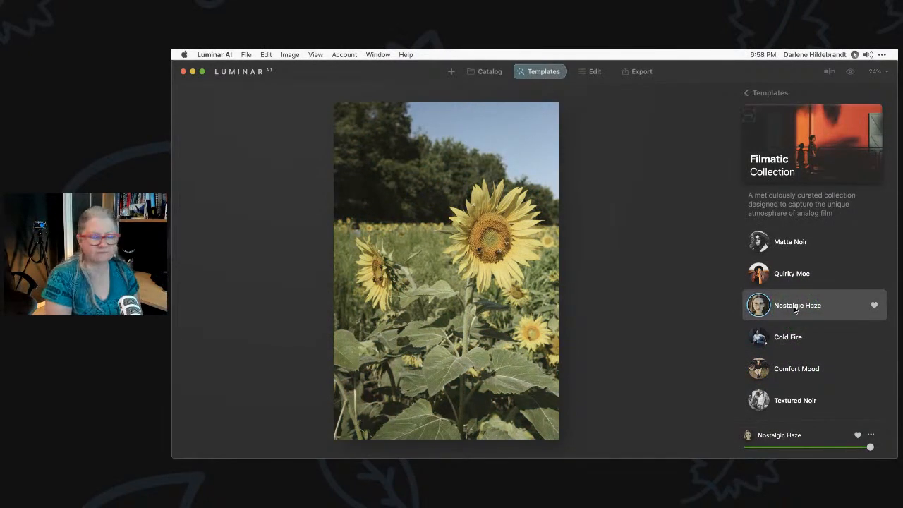
left_click(763, 97)
In the Nature collection, try Sunny Small with a before/after check, then apply Best Close Up
left_click(739, 143)
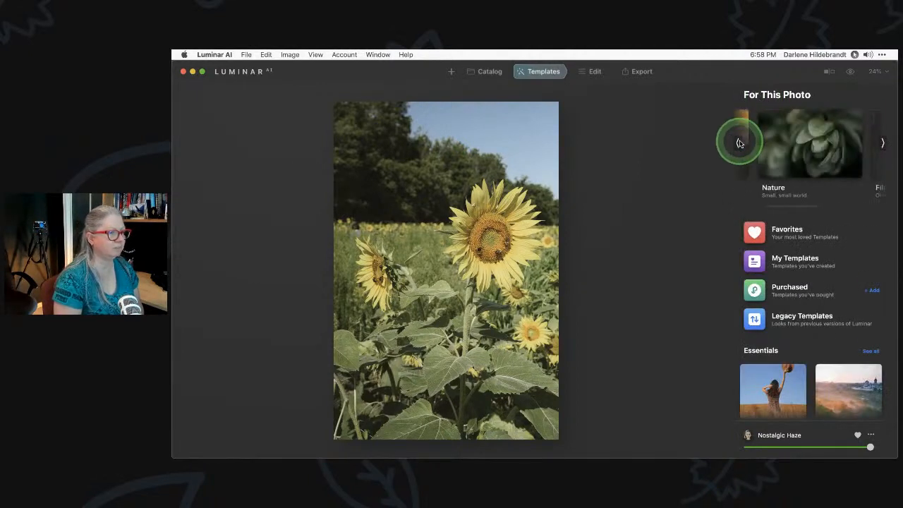
left_click(772, 141)
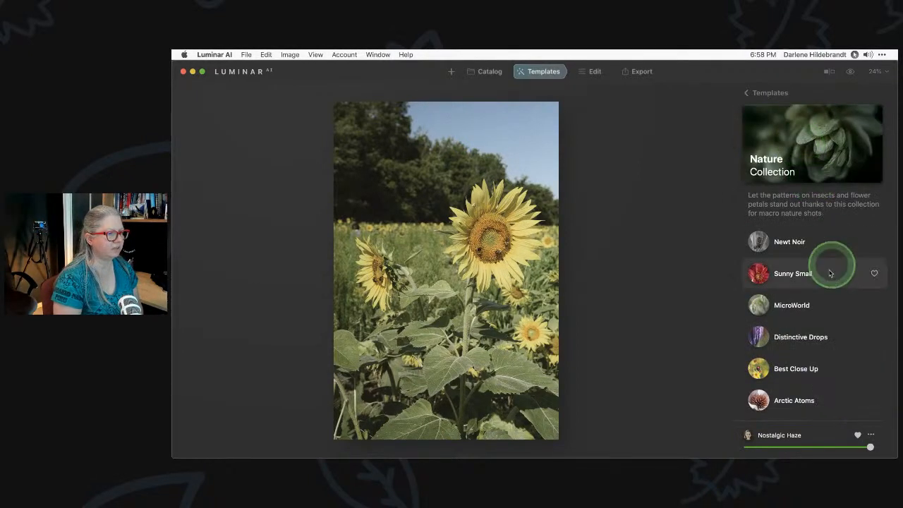
left_click(795, 271)
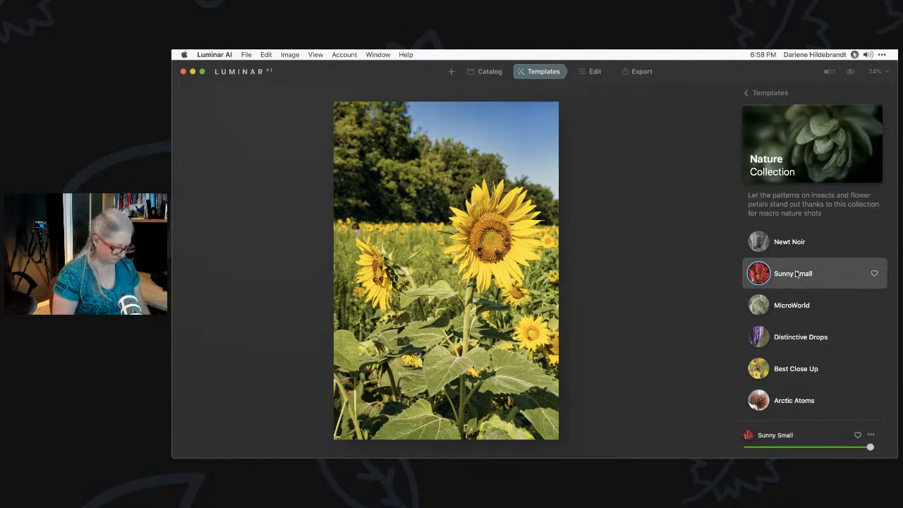
key("backslash")
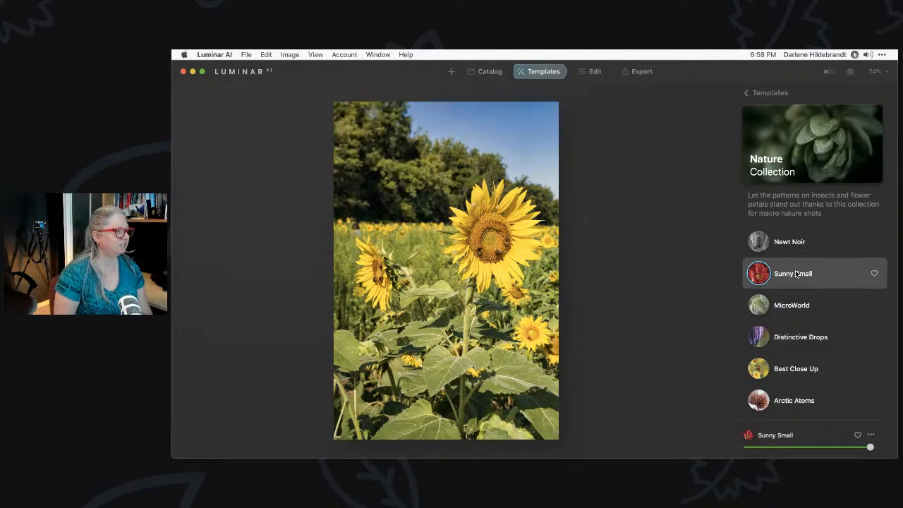
key("backslash")
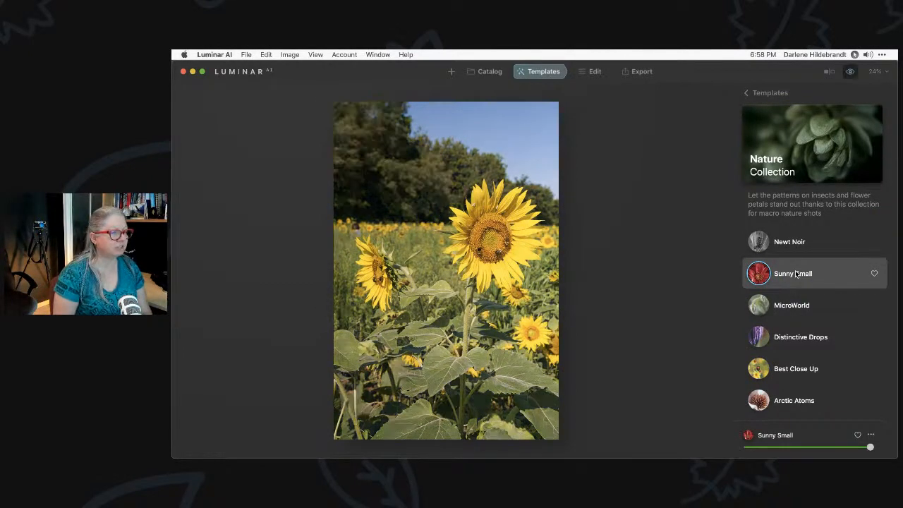
left_click(796, 366)
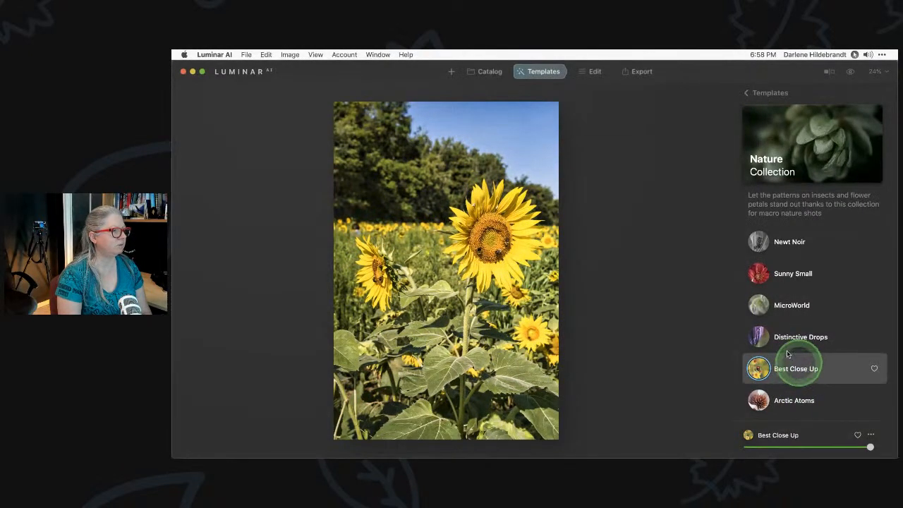
left_click(591, 72)
Revert the sunflower photo via Adjustments > Revert to Original and show the Tools list
right_click(499, 207)
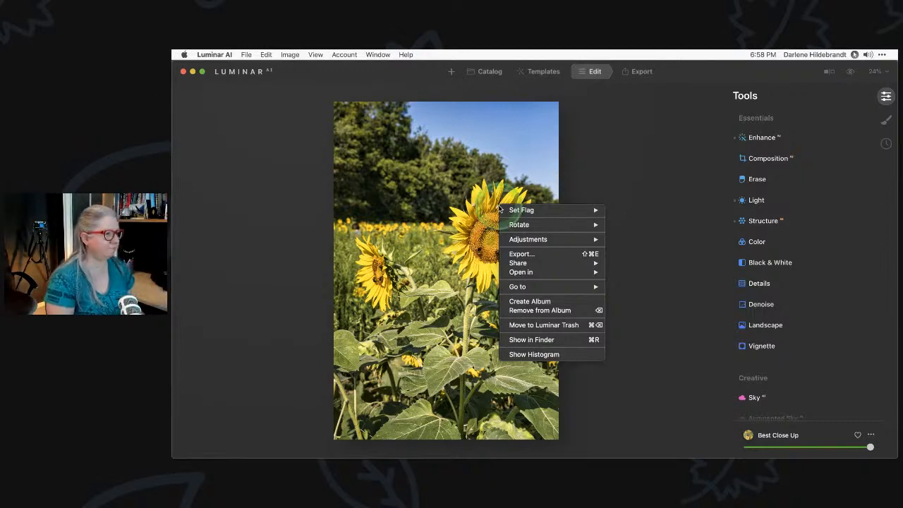
left_click(542, 242)
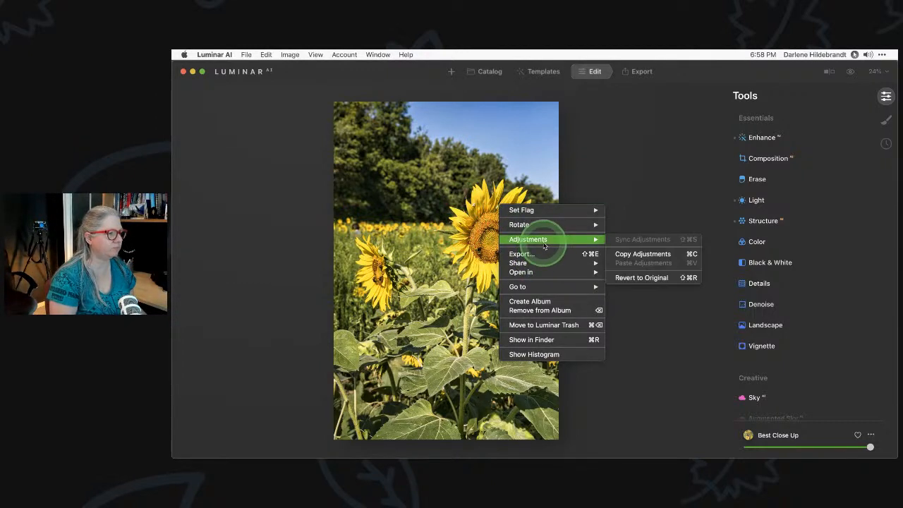
left_click(656, 277)
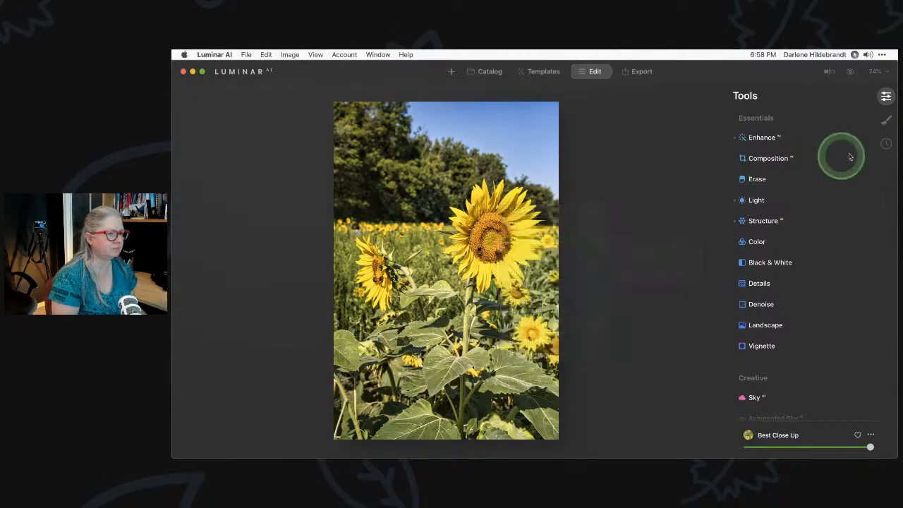
left_click(886, 144)
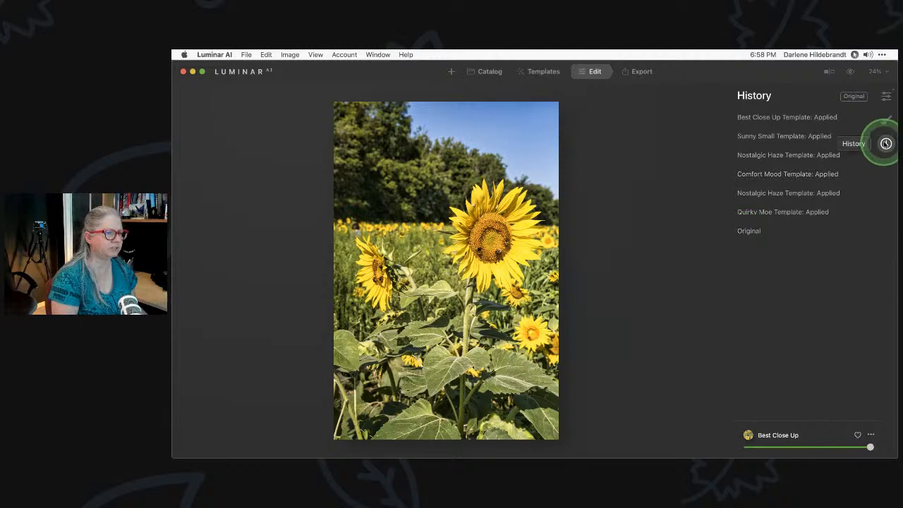
left_click(886, 120)
right_click(479, 162)
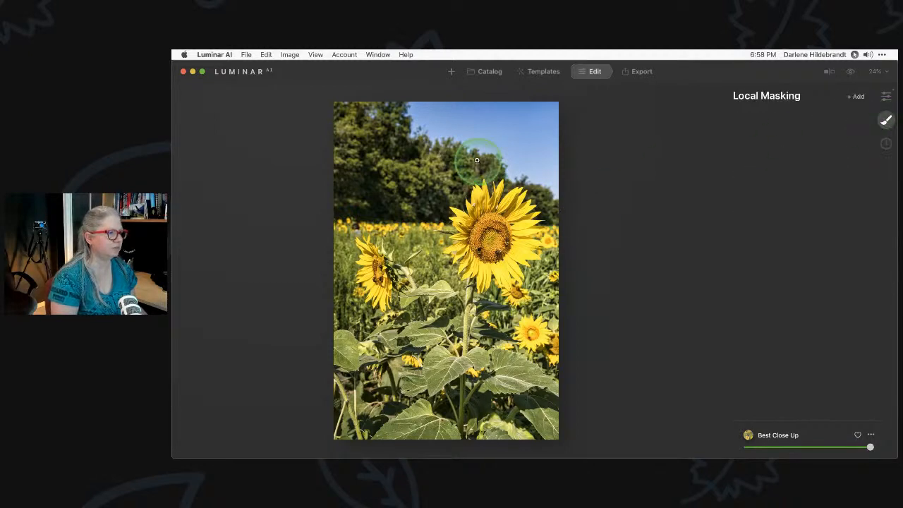
mouse_move(507, 195)
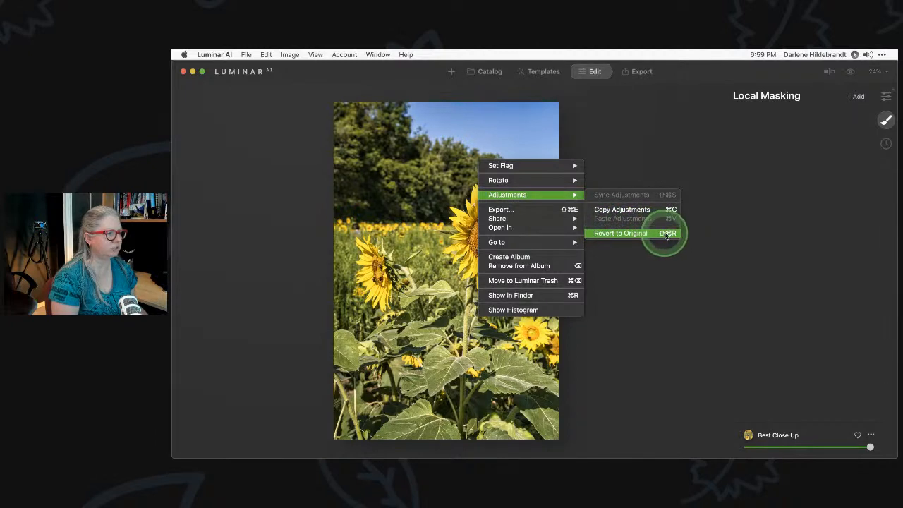
left_click(636, 234)
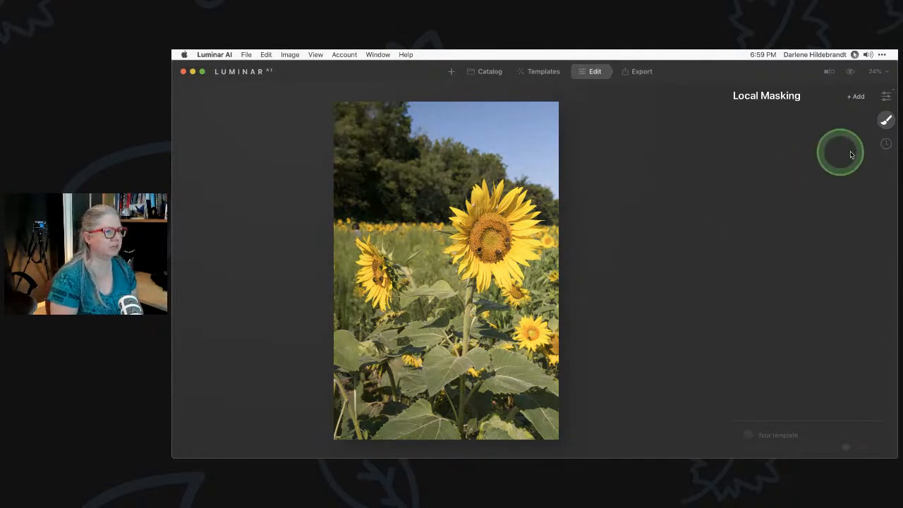
left_click(886, 96)
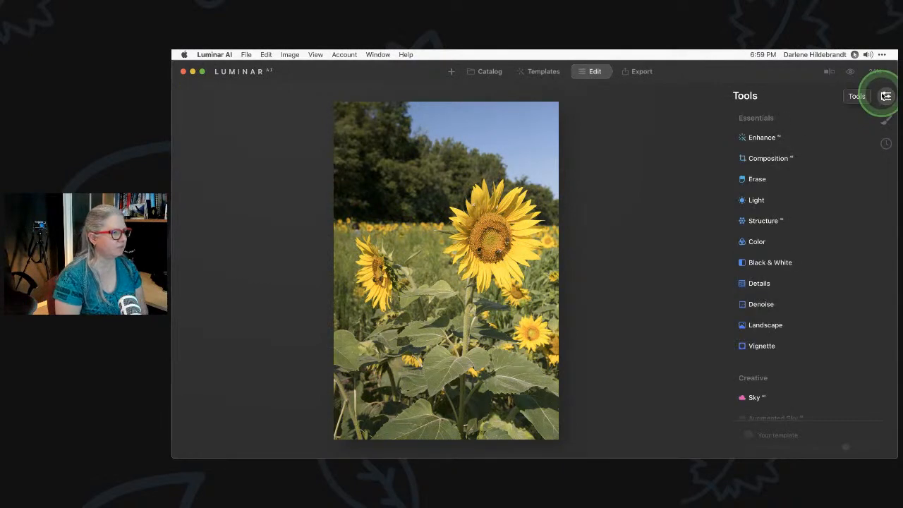
Raise the Enhance tool's Accent slider to 76 on the sunflower photo
left_click(758, 139)
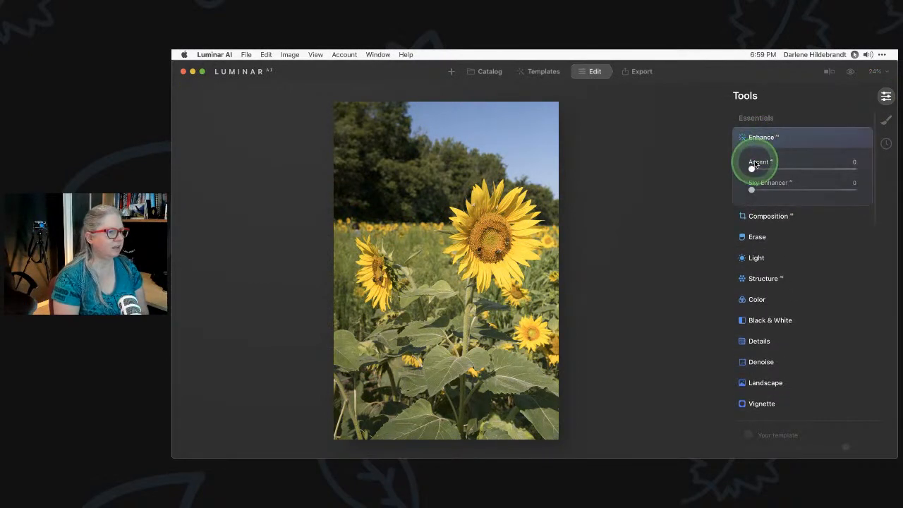
left_click_drag(753, 170, 821, 170)
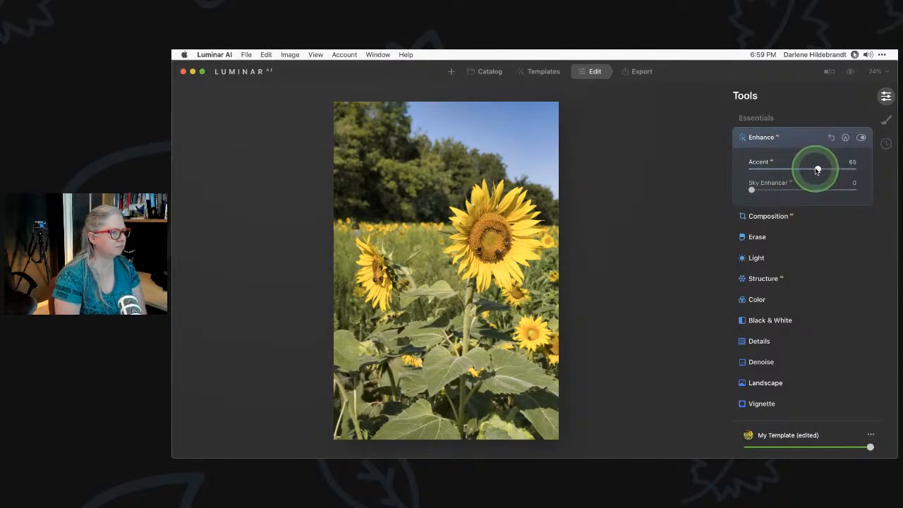
left_click_drag(811, 168, 829, 167)
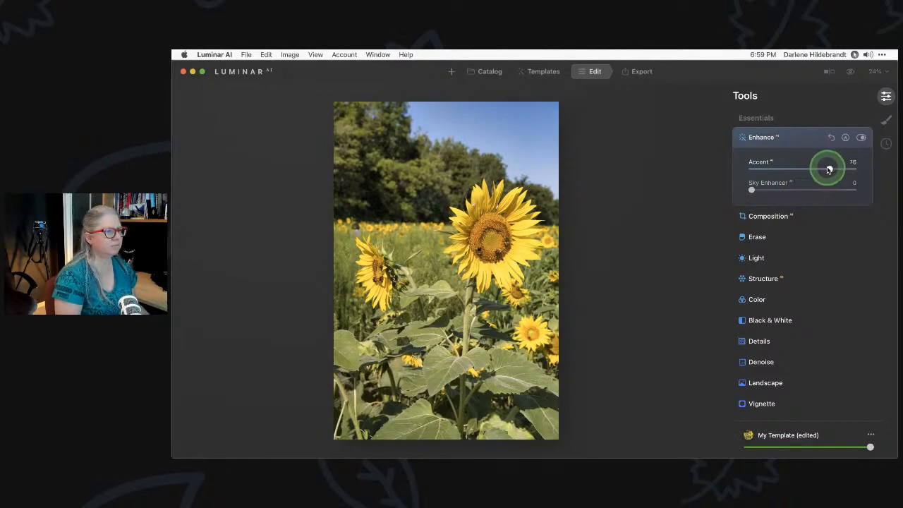
key("super+Tab")
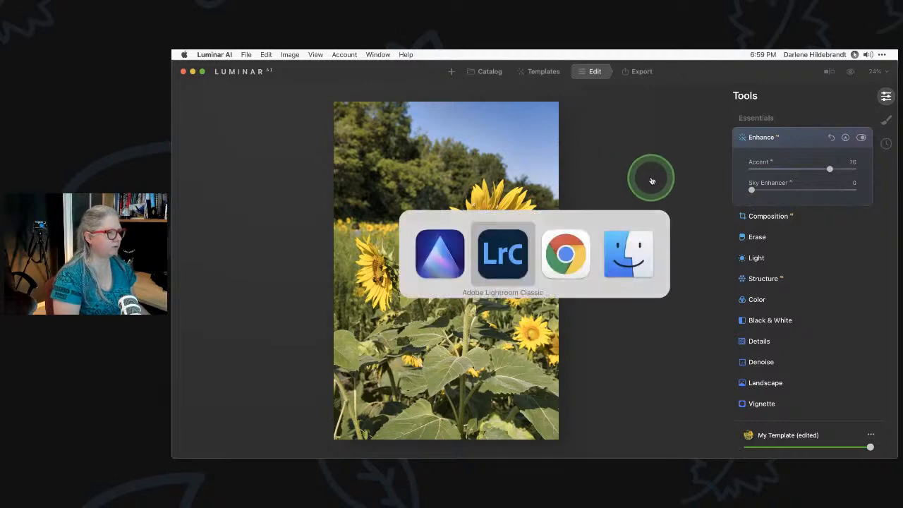
Quit Lightroom Classic, skipping the catalog backup this time
key("super+q")
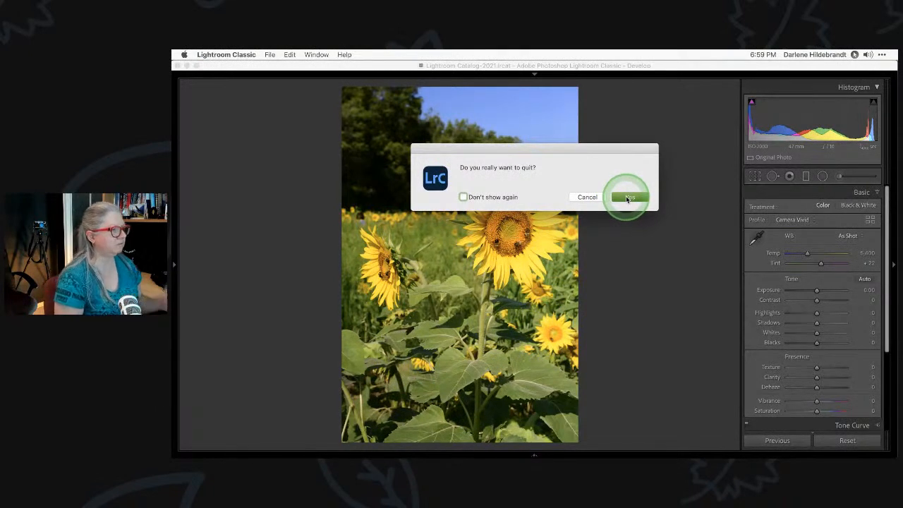
left_click(627, 198)
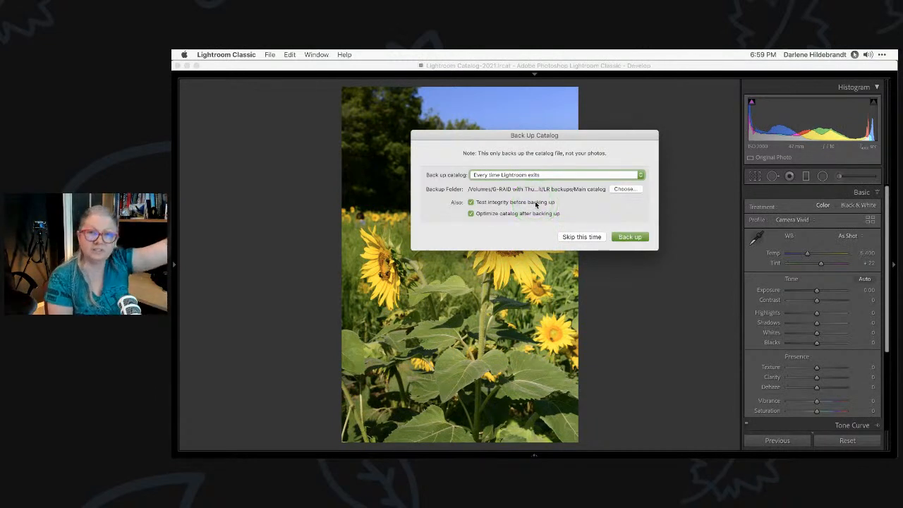
left_click(578, 238)
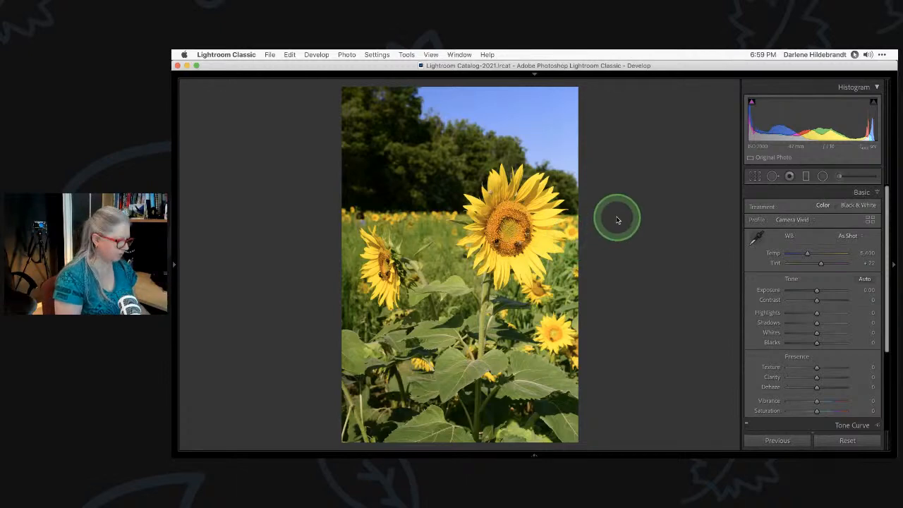
key("super+Tab")
key("super+Tab")
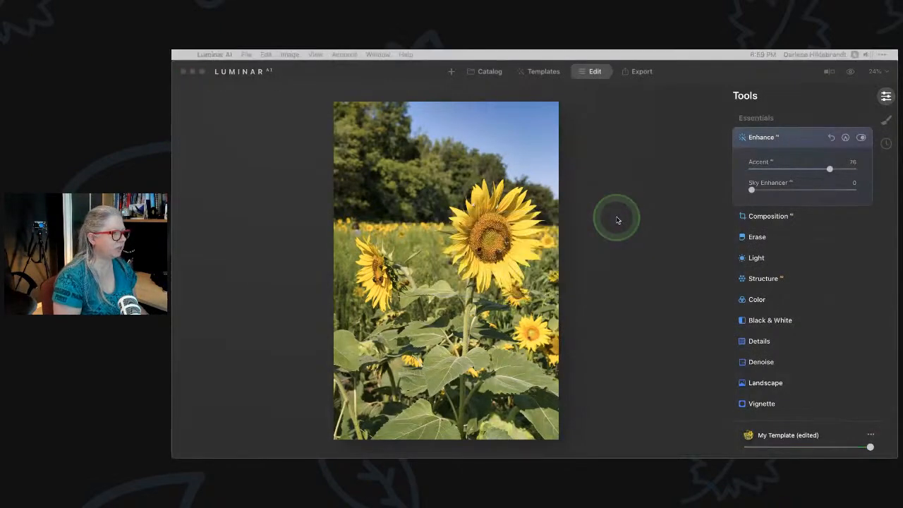
Preview Accent at 100 and a deeper Sky Enhancer, then reset and collapse Enhance
key("super+Tab")
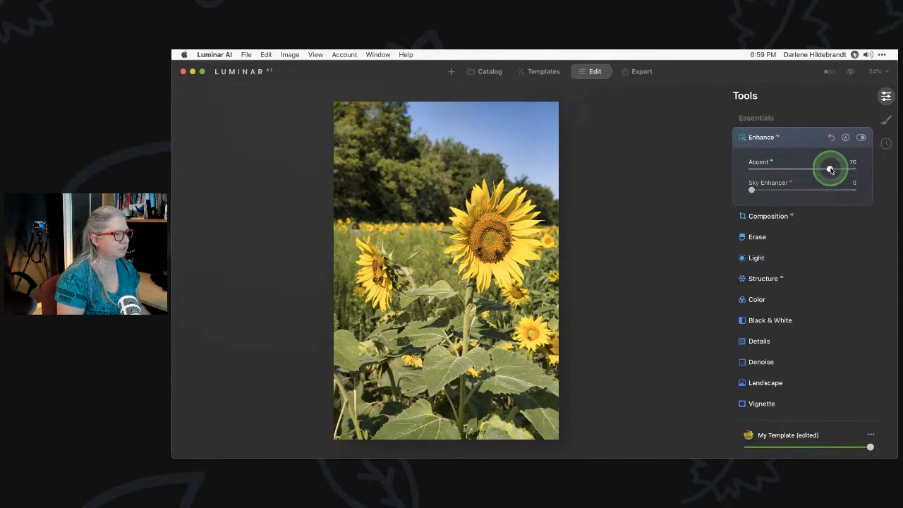
left_click_drag(830, 169, 895, 168)
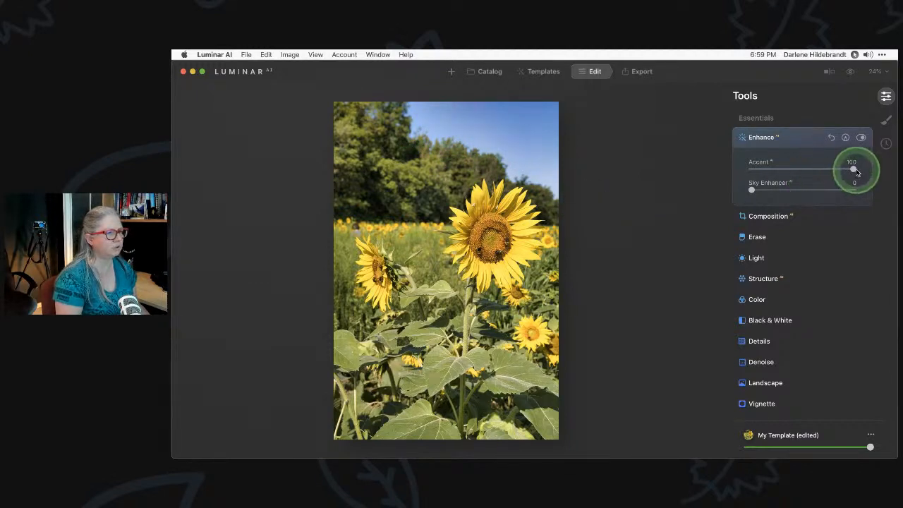
left_click_drag(854, 170, 882, 174)
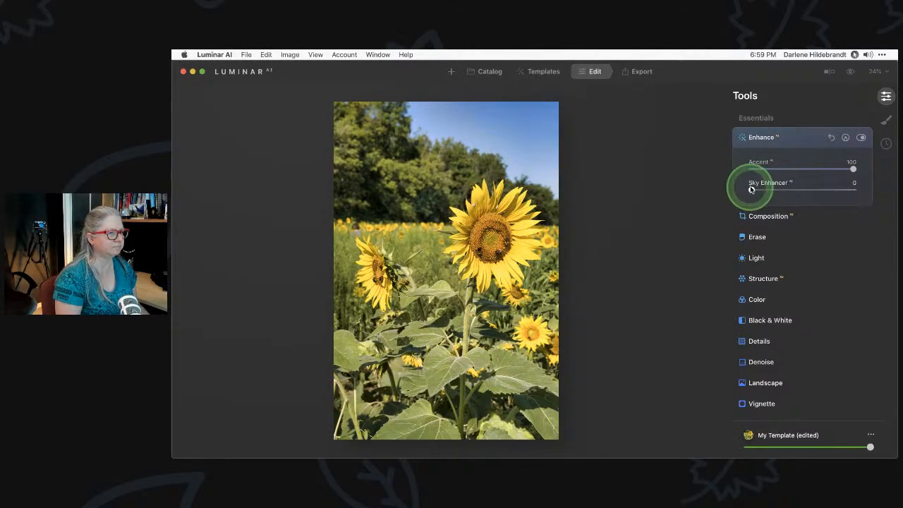
left_click_drag(752, 189, 820, 190)
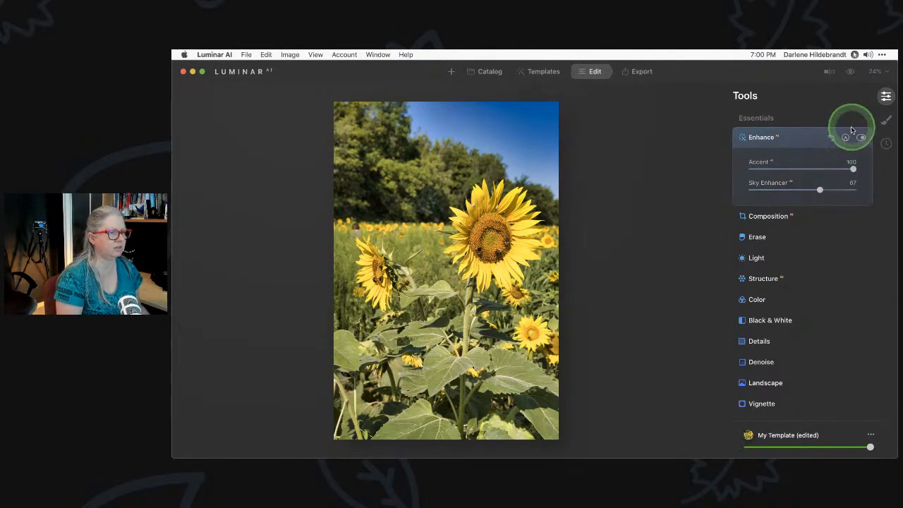
left_click(831, 137)
left_click(802, 139)
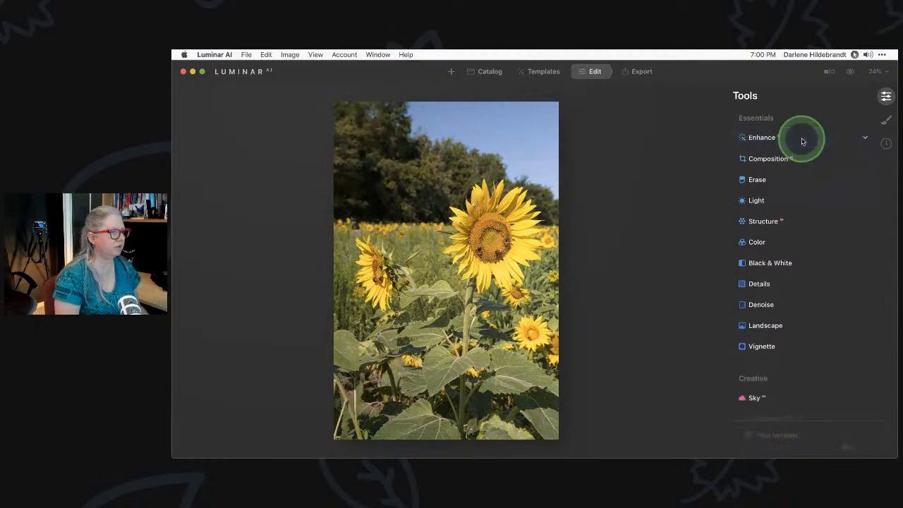
left_click(801, 143)
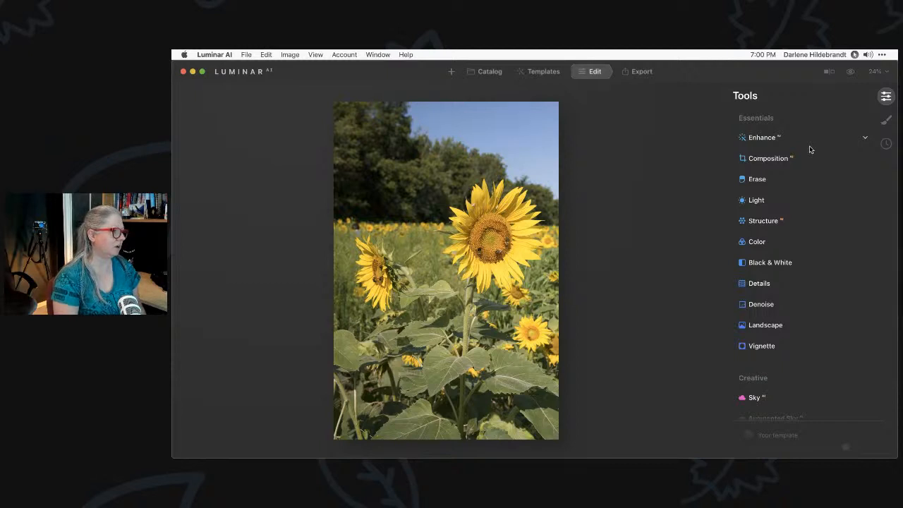
With a Free crop ratio, lower the top edge to trim the sky strip and apply
left_click(799, 154)
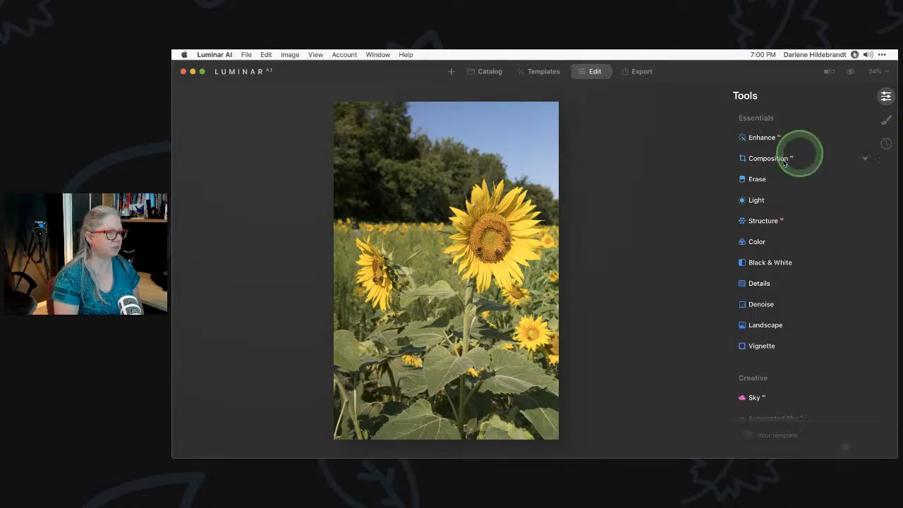
left_click(760, 189)
left_click(785, 201)
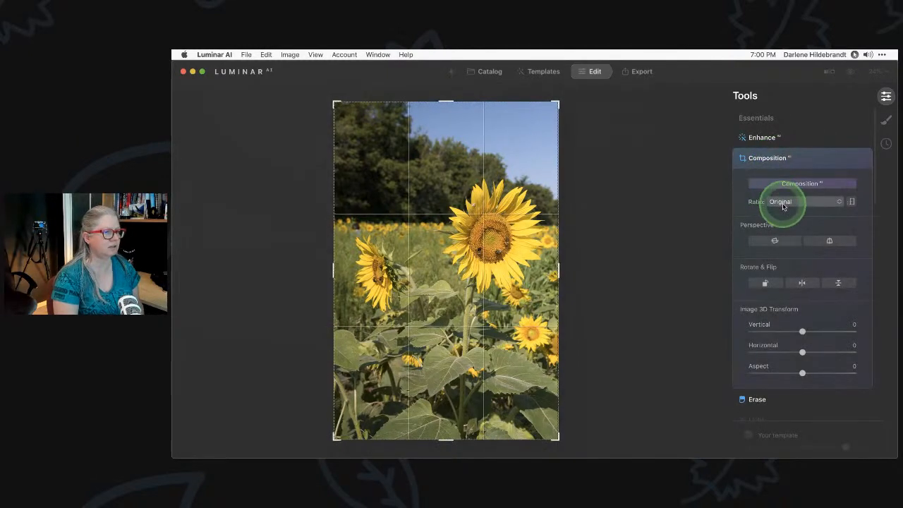
left_click(785, 214)
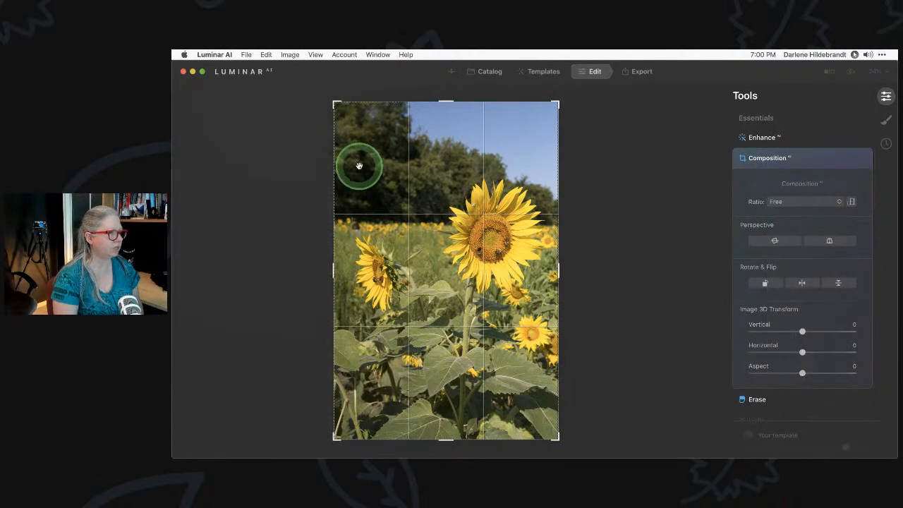
left_click_drag(447, 101, 450, 124)
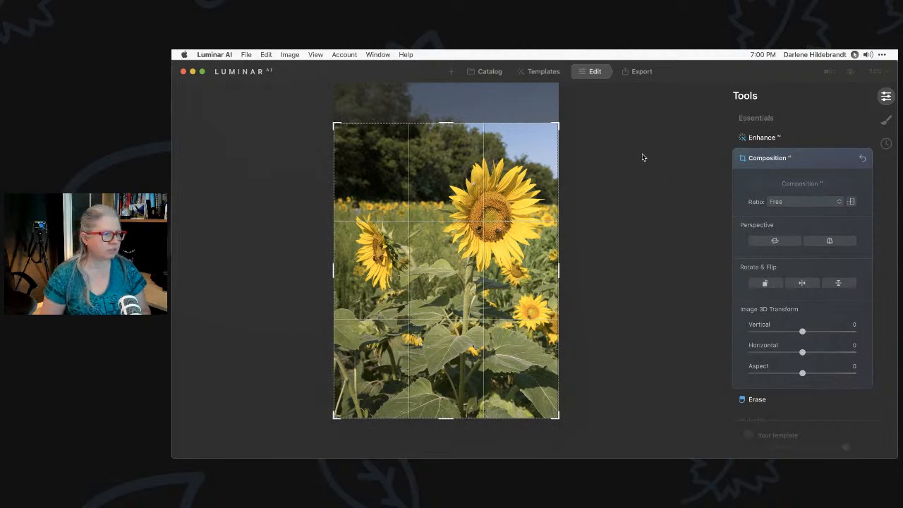
left_click(803, 204)
left_click(783, 214)
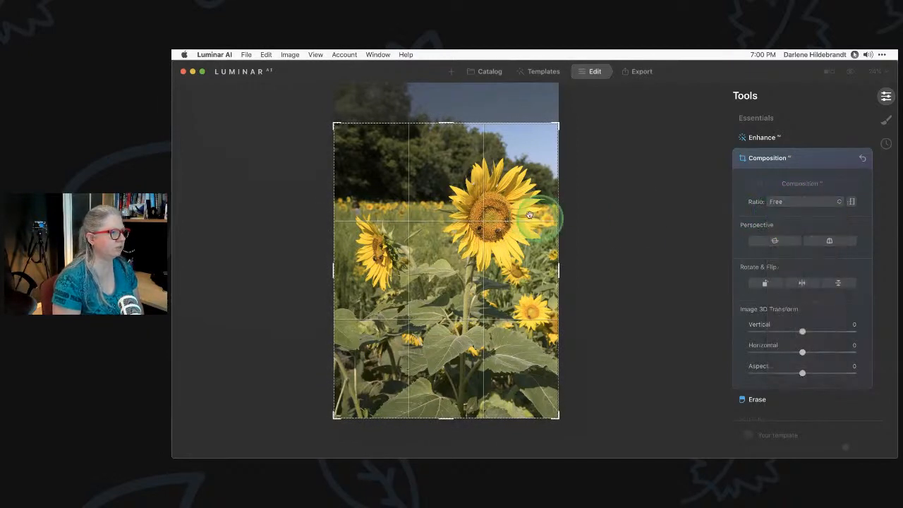
left_click(813, 164)
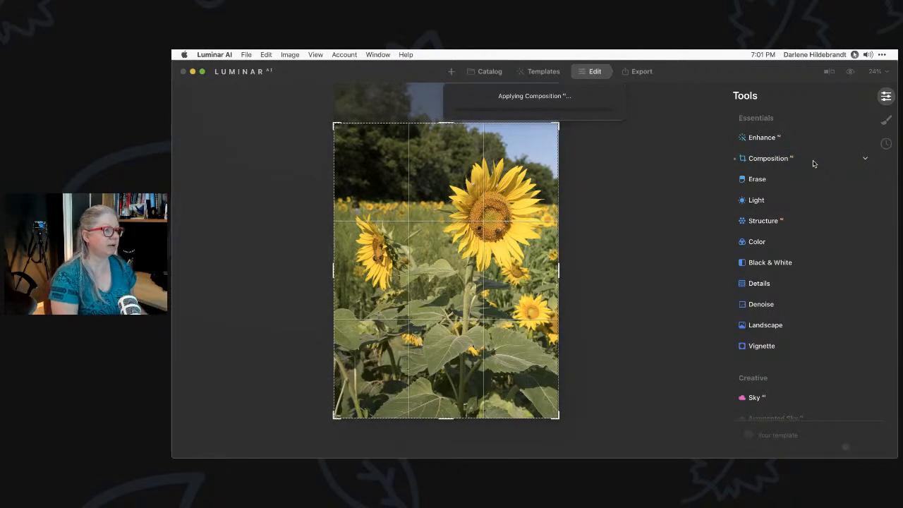
left_click(772, 159)
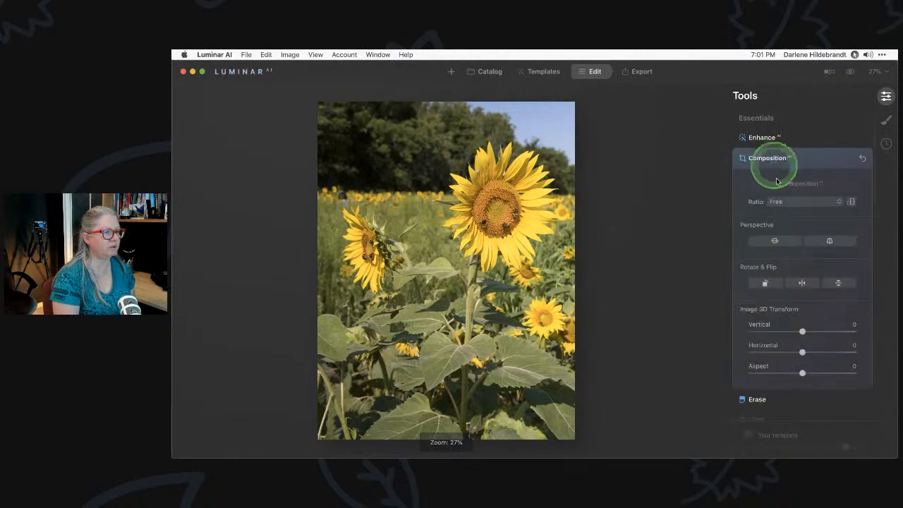
Switch the crop to 1:1 square, nudge the photo up inside it, and apply
left_click(785, 202)
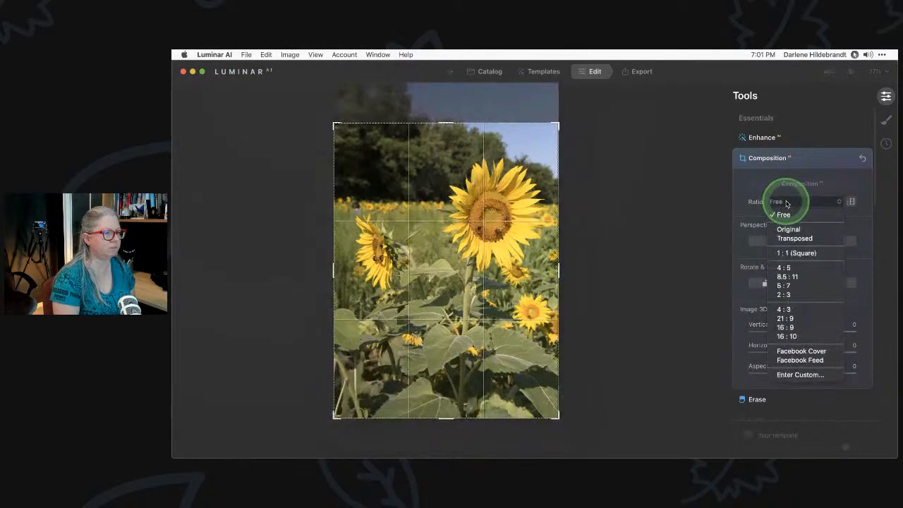
left_click(783, 252)
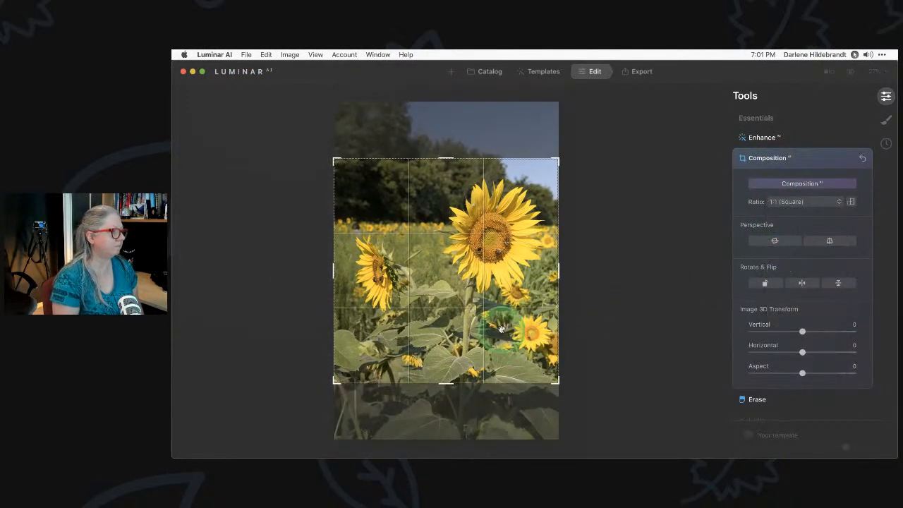
left_click_drag(499, 330, 501, 325)
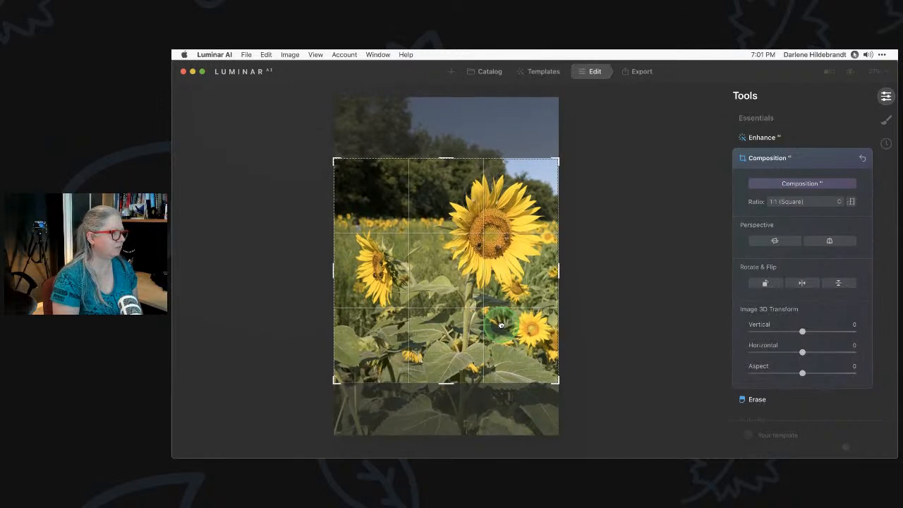
left_click(690, 300)
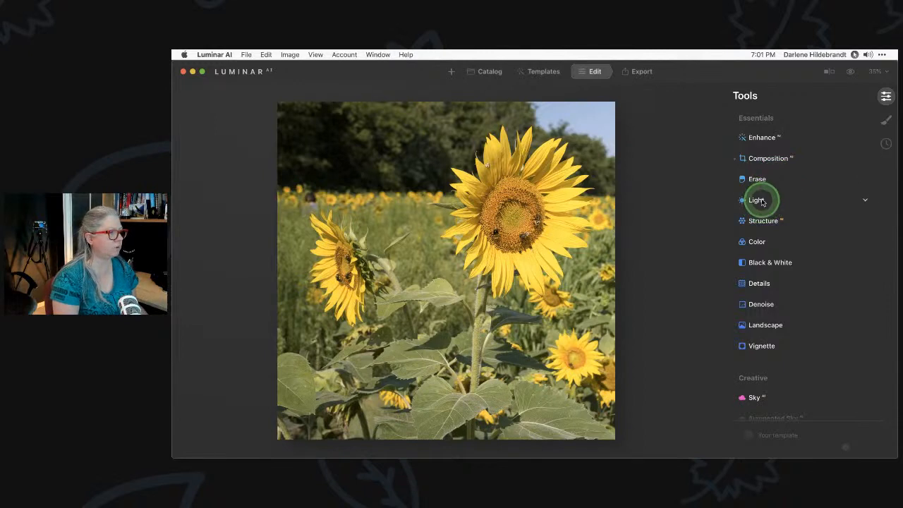
In Light's Blacks & Whites, set Blacks to -39 and Whites to 16
left_click(759, 200)
scroll(791, 238, "down", 3)
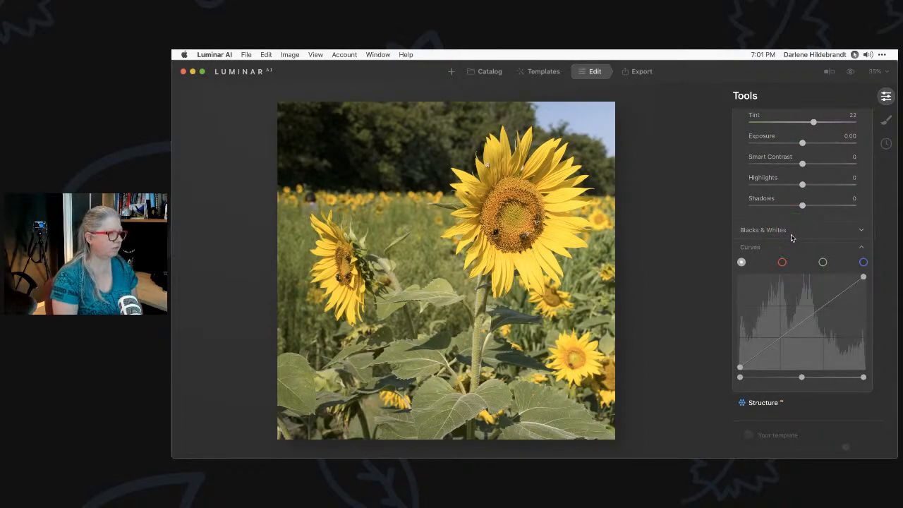
scroll(791, 238, "up", 1)
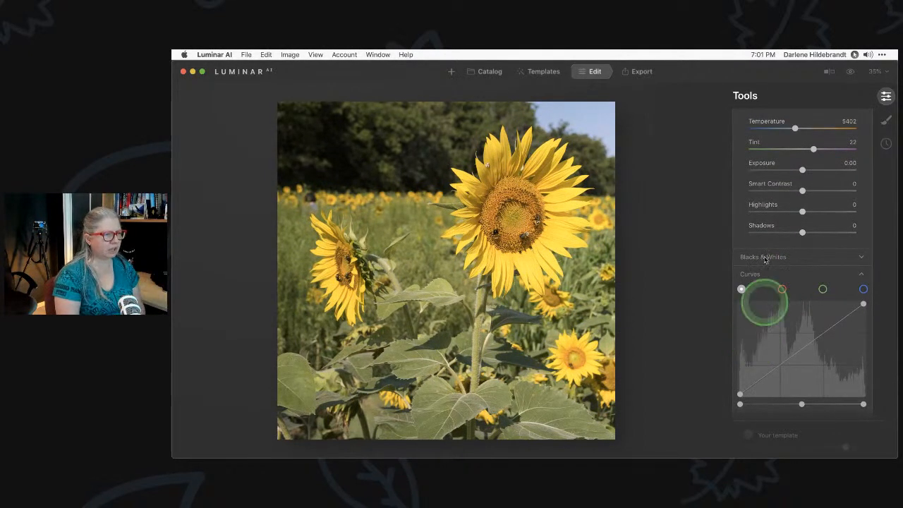
scroll(768, 226, "up", 3)
scroll(768, 227, "down", 4)
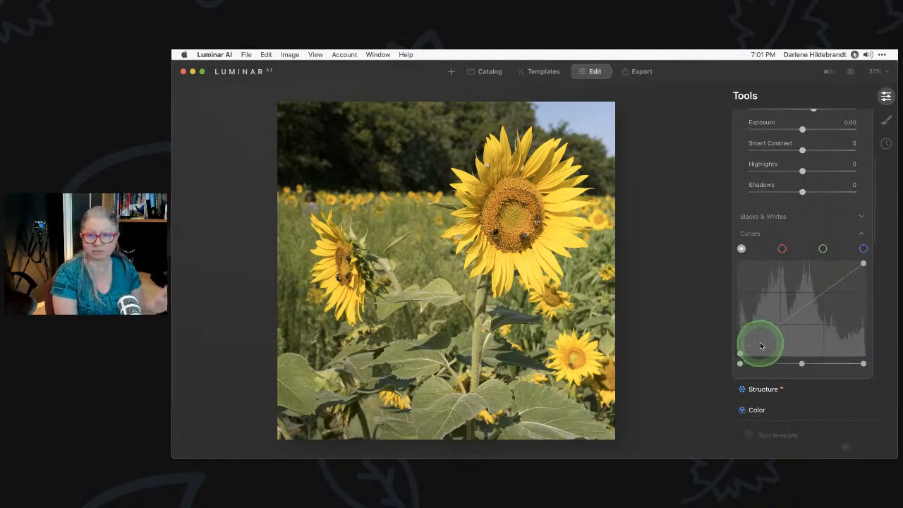
scroll(761, 346, "down", 1)
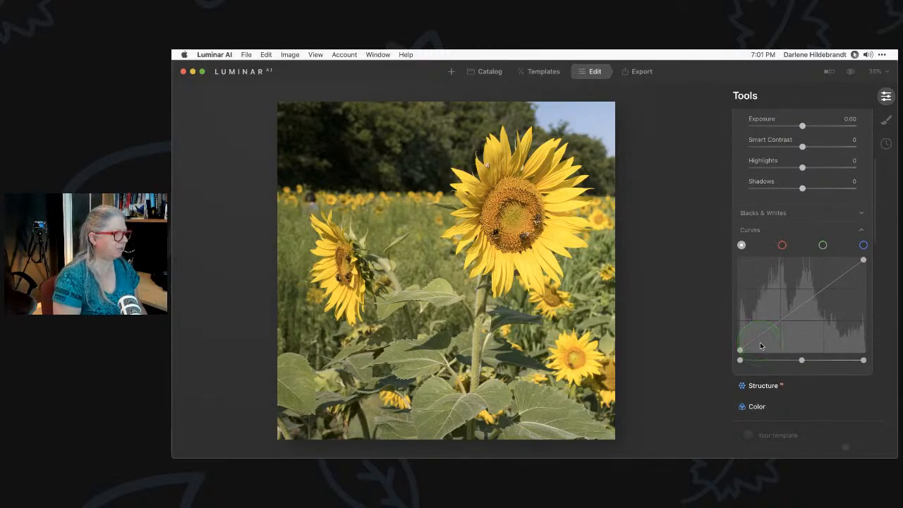
scroll(760, 343, "up", 3)
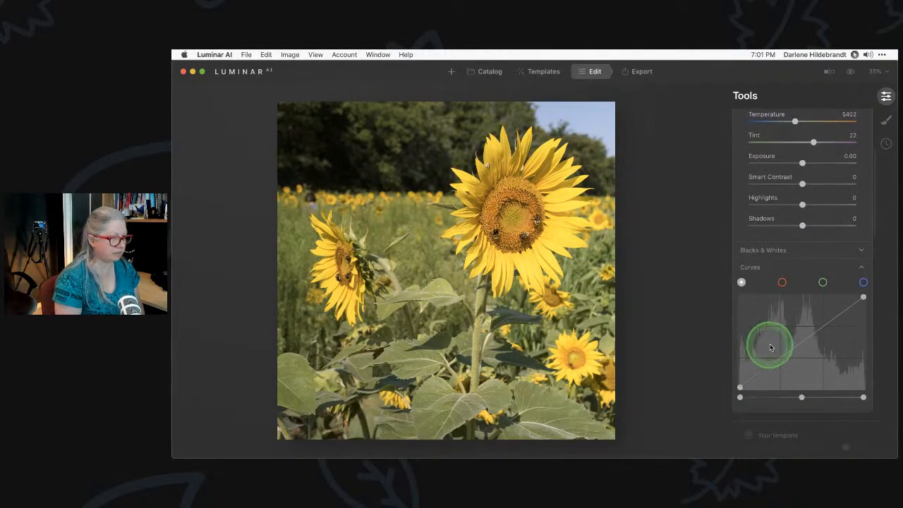
left_click(779, 247)
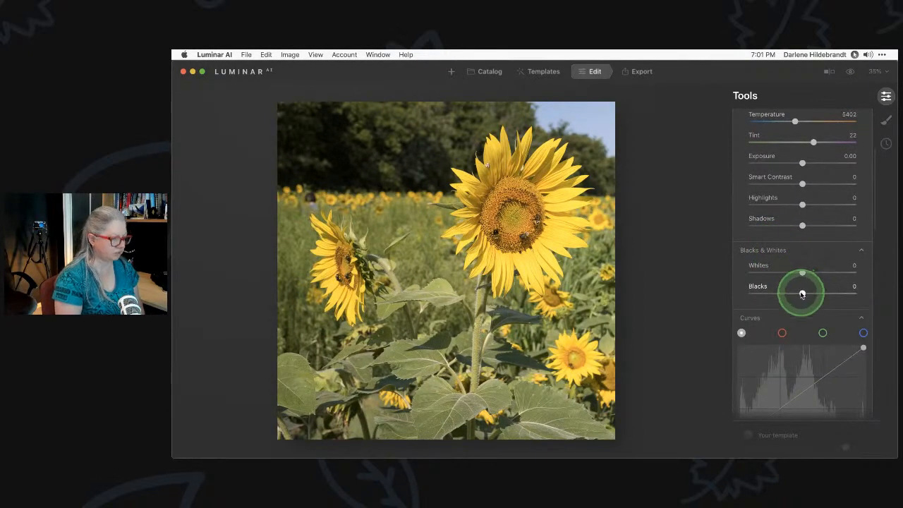
left_click_drag(803, 295, 811, 271)
scroll(811, 270, "down", 3)
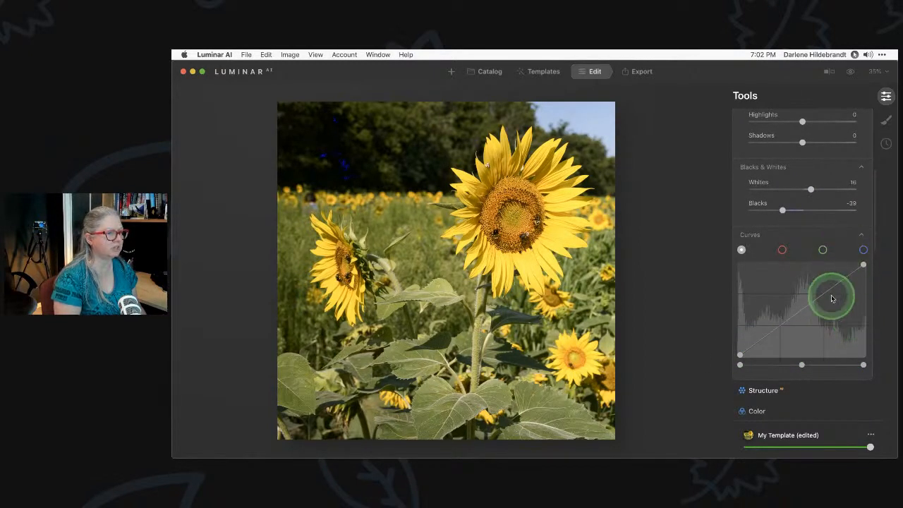
scroll(787, 312, "down", 1)
scroll(788, 311, "down", 3)
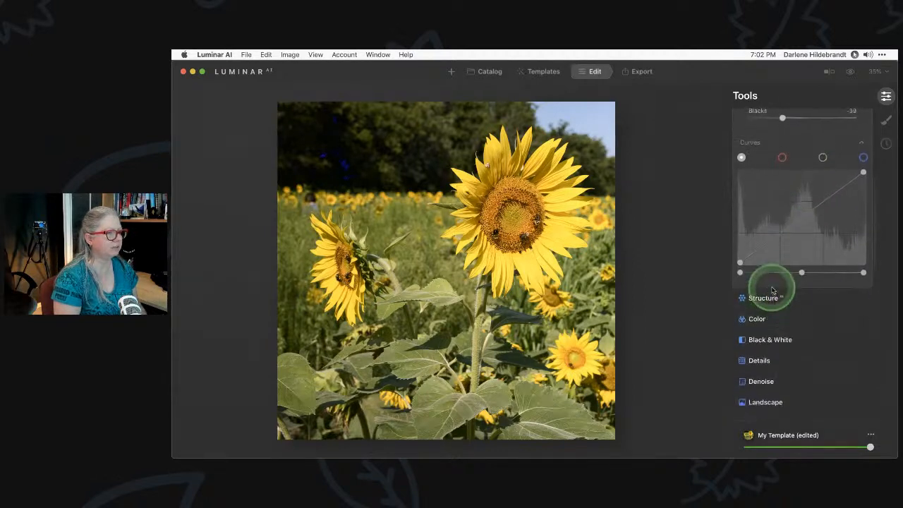
Set Structure Amount to -76 and Boost to 75, then add a mask to Structure
left_click(769, 302)
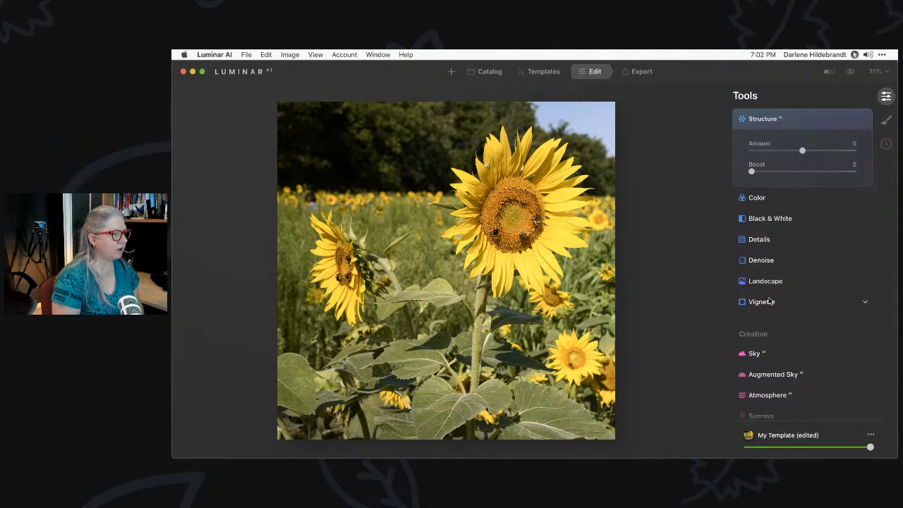
left_click_drag(779, 192, 849, 196)
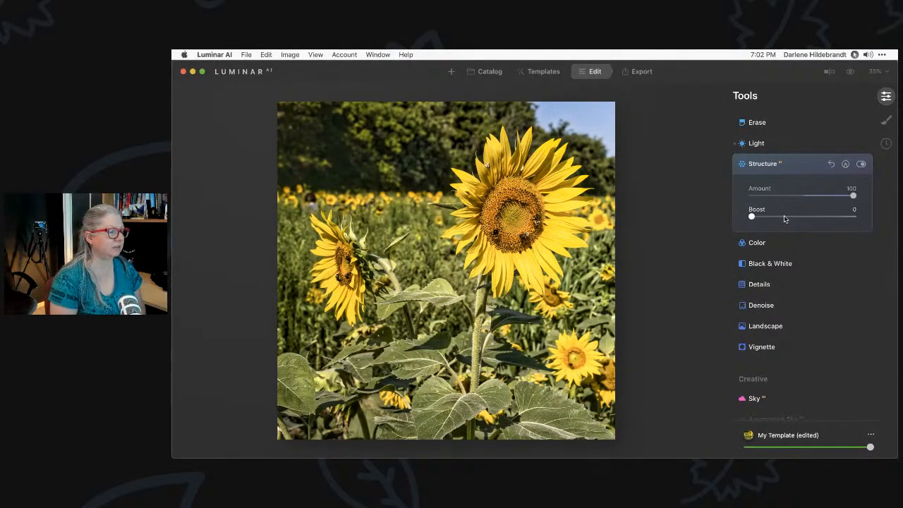
left_click_drag(852, 195, 703, 196)
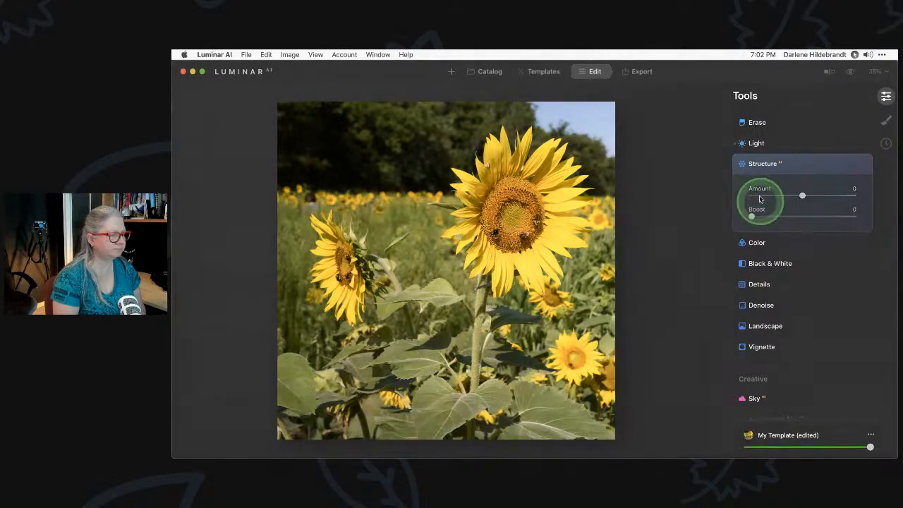
left_click(772, 196)
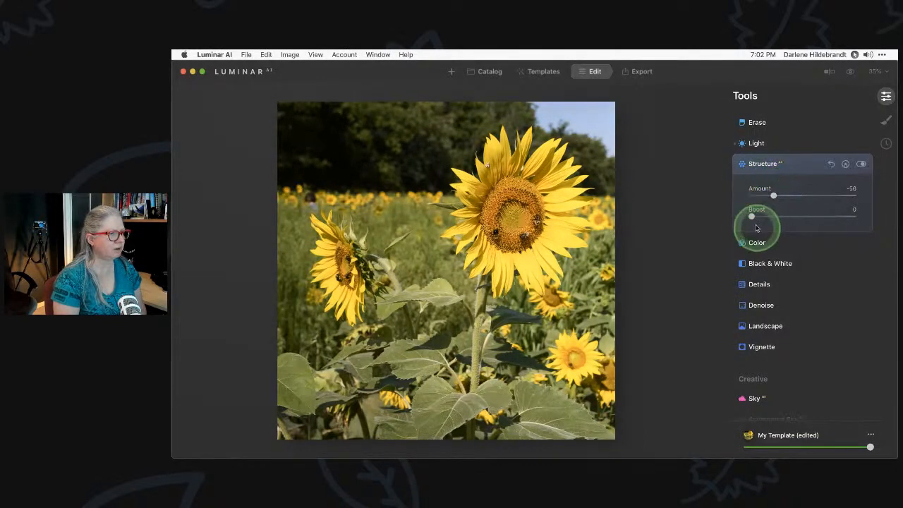
left_click_drag(752, 216, 828, 216)
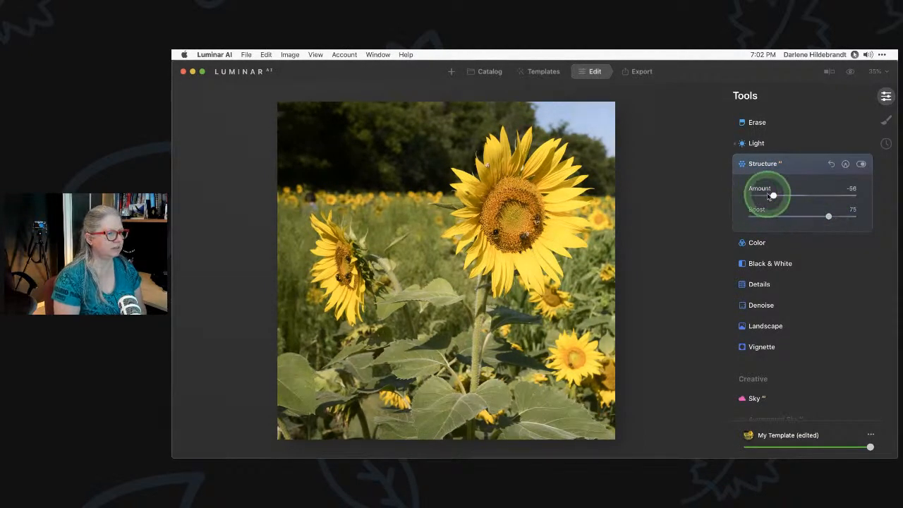
left_click_drag(773, 196, 762, 197)
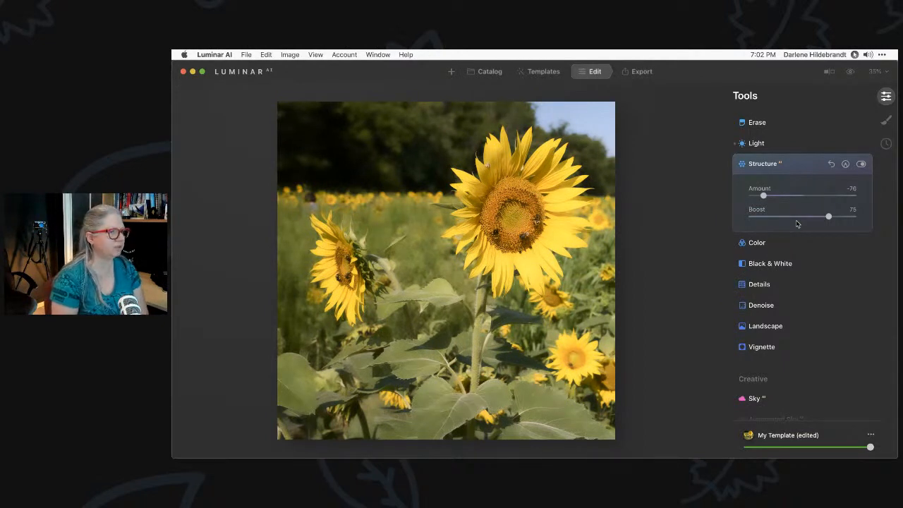
left_click(838, 172)
left_click(846, 165)
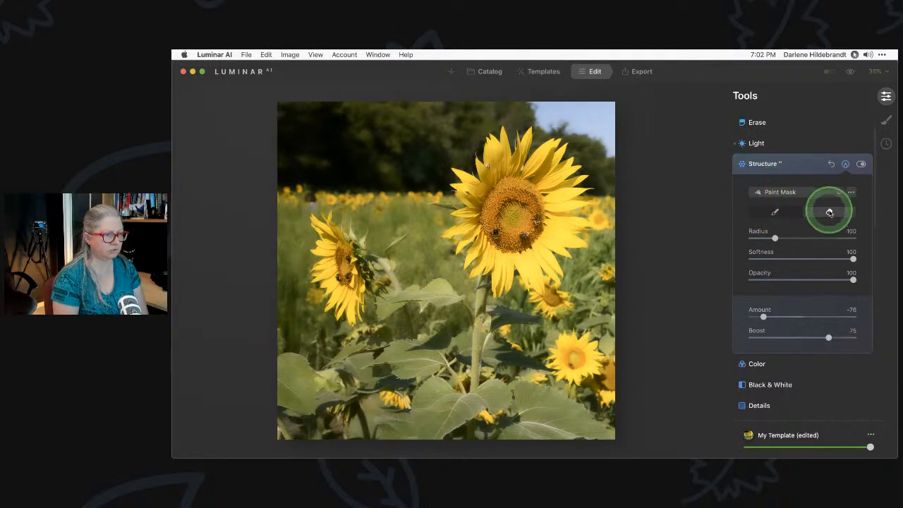
Keep Paint Mask and erase Structure from the sunflowers at 46 brush opacity
left_click(788, 194)
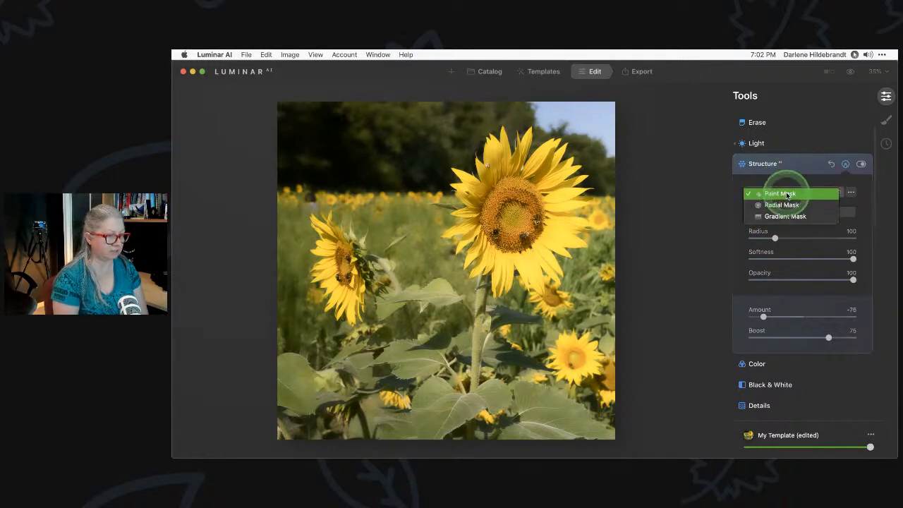
left_click(787, 195)
left_click(786, 192)
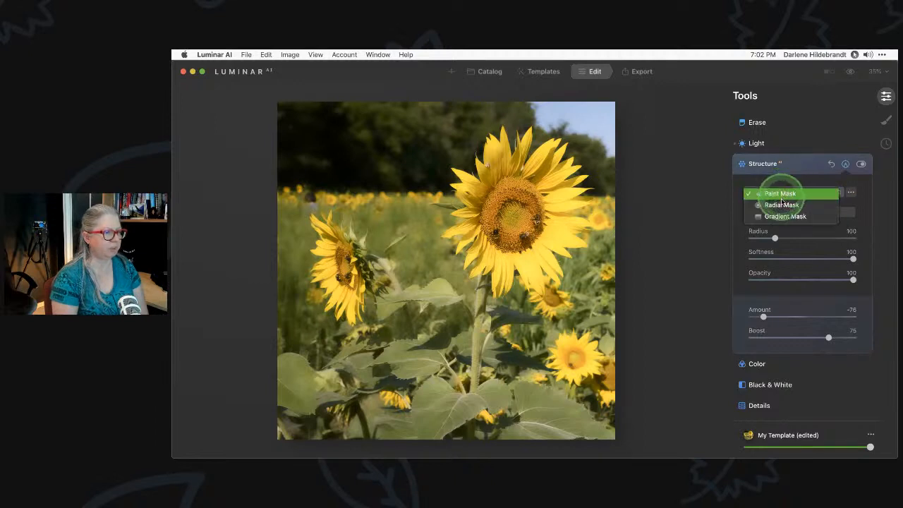
left_click(791, 195)
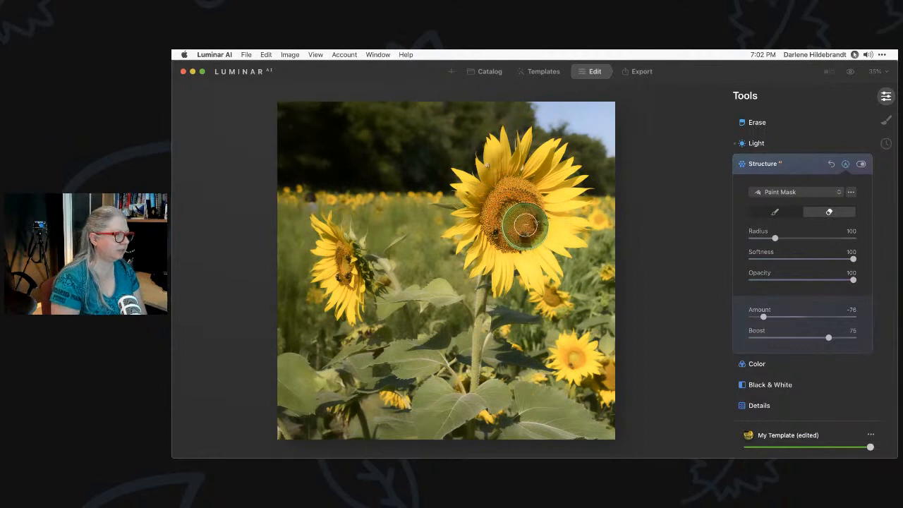
mouse_move(520, 208)
left_mouse_down()
mouse_move(488, 222)
mouse_move(506, 237)
mouse_move(539, 213)
mouse_move(532, 211)
mouse_move(541, 262)
mouse_move(559, 237)
mouse_move(563, 188)
mouse_move(522, 156)
mouse_move(476, 191)
mouse_move(476, 218)
mouse_move(498, 262)
mouse_move(486, 368)
mouse_move(483, 349)
mouse_move(556, 409)
mouse_move(467, 425)
mouse_move(571, 415)
mouse_move(565, 337)
mouse_move(526, 349)
mouse_move(551, 298)
mouse_move(518, 304)
mouse_move(480, 385)
mouse_move(436, 389)
mouse_move(433, 344)
mouse_move(418, 317)
mouse_move(449, 317)
mouse_move(453, 300)
mouse_move(387, 391)
mouse_move(498, 423)
mouse_move(609, 422)
mouse_move(442, 400)
mouse_move(337, 419)
mouse_move(302, 415)
mouse_move(352, 388)
mouse_move(288, 376)
mouse_move(424, 381)
mouse_move(348, 289)
mouse_move(335, 244)
mouse_move(384, 313)
mouse_move(367, 359)
mouse_move(333, 367)
mouse_move(299, 399)
left_mouse_up()
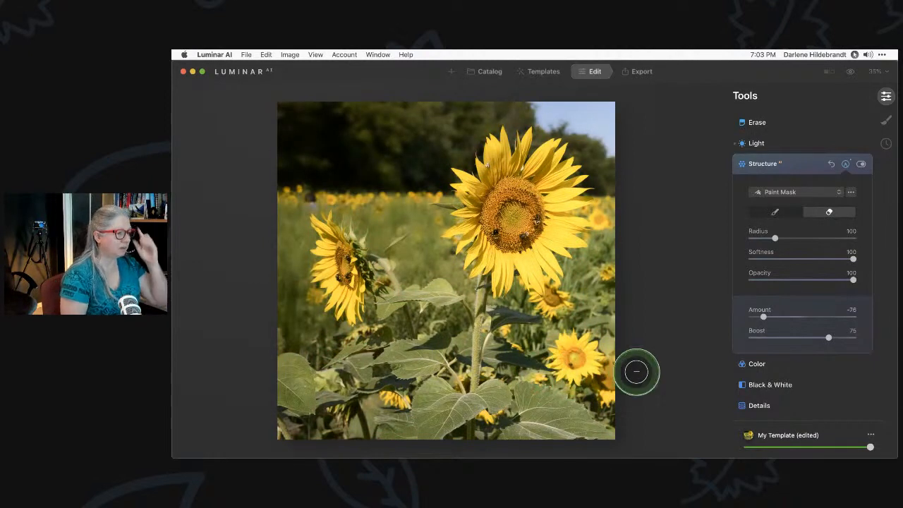
left_click(797, 280)
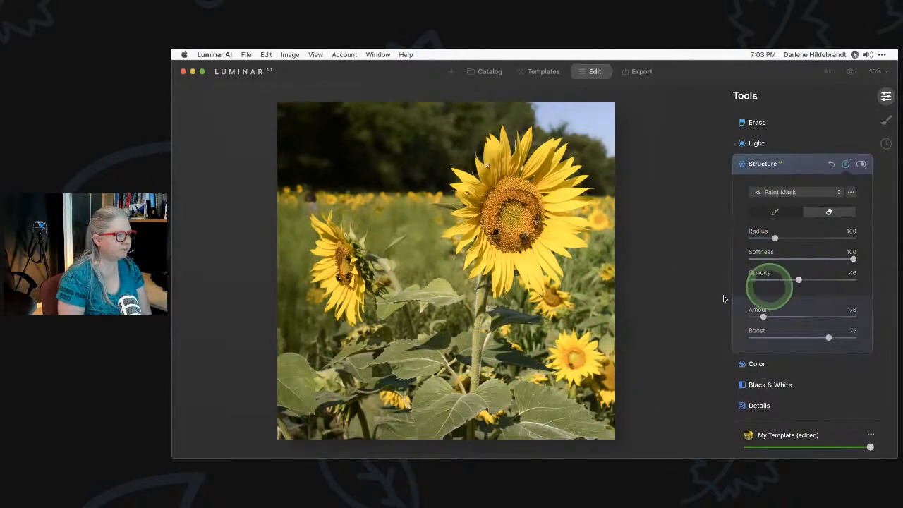
mouse_move(537, 328)
left_mouse_down()
mouse_move(516, 316)
mouse_move(568, 324)
mouse_move(569, 269)
mouse_move(611, 377)
mouse_move(600, 266)
mouse_move(577, 217)
mouse_move(610, 239)
mouse_move(594, 273)
mouse_move(594, 229)
left_mouse_up()
mouse_move(448, 252)
left_mouse_down()
mouse_move(459, 275)
mouse_move(376, 258)
mouse_move(427, 298)
mouse_move(453, 265)
mouse_move(377, 260)
mouse_move(355, 228)
mouse_move(316, 228)
mouse_move(312, 267)
mouse_move(328, 348)
mouse_move(290, 315)
mouse_move(285, 275)
mouse_move(279, 345)
mouse_move(280, 264)
mouse_move(287, 298)
mouse_move(360, 406)
mouse_move(444, 437)
mouse_move(293, 439)
mouse_move(469, 440)
mouse_move(283, 413)
mouse_move(292, 218)
mouse_move(365, 211)
mouse_move(426, 251)
mouse_move(465, 242)
mouse_move(436, 212)
mouse_move(441, 281)
left_mouse_up()
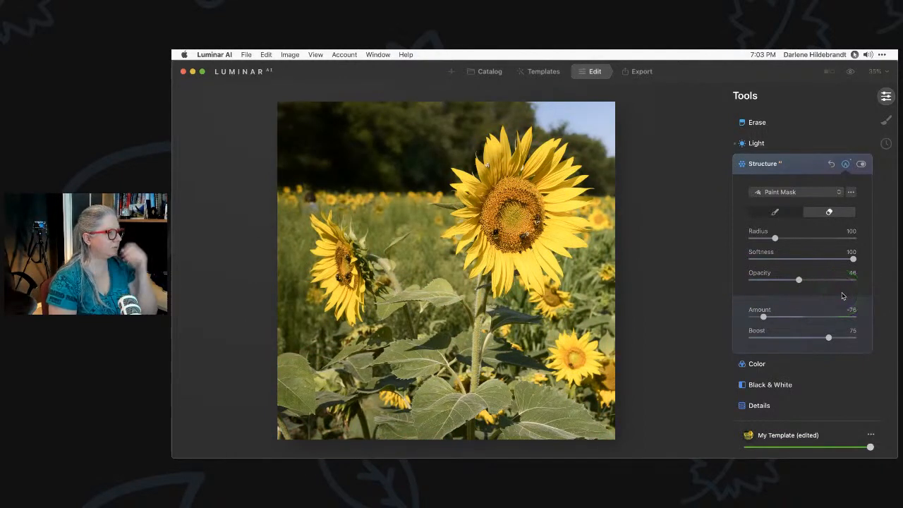
Compare Structure off and on, then ease it to Amount -51 and Boost 47
left_click(860, 164)
left_click(861, 165)
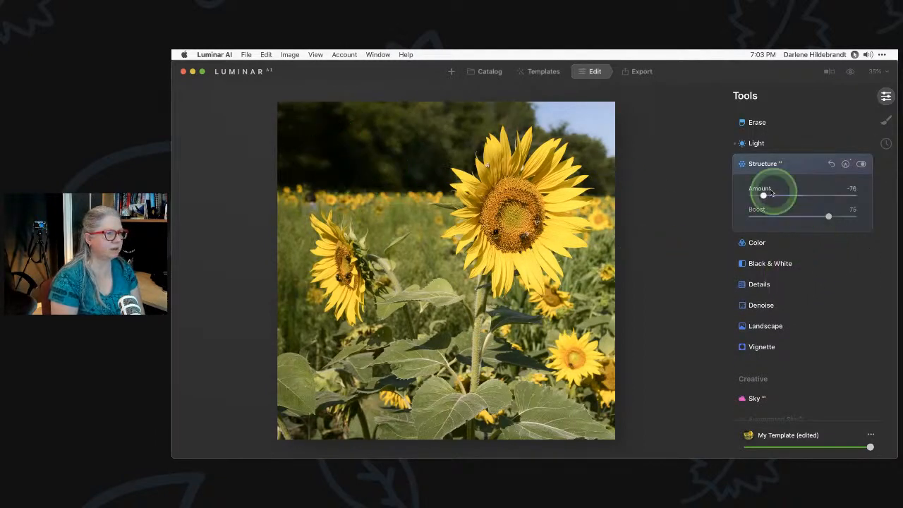
left_click_drag(763, 195, 776, 195)
left_click(829, 217)
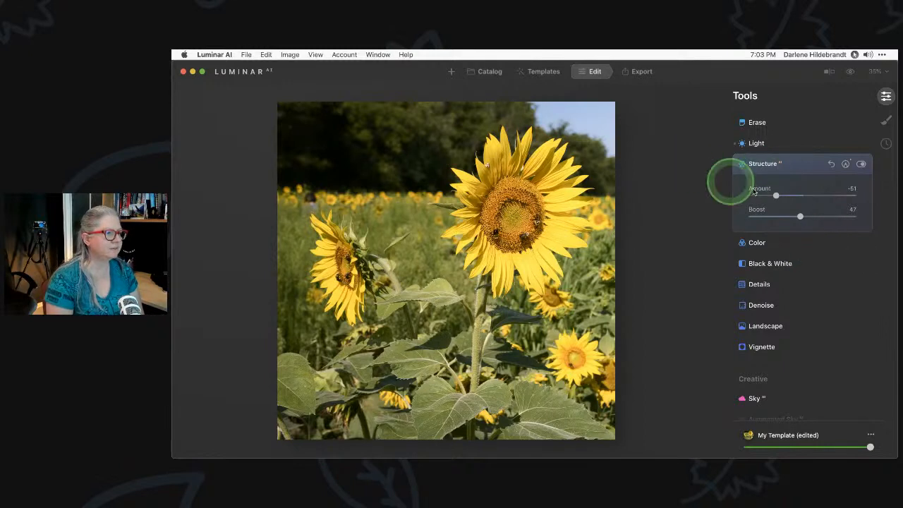
Copy the Structure paint mask and collapse the Structure panel
left_click(845, 164)
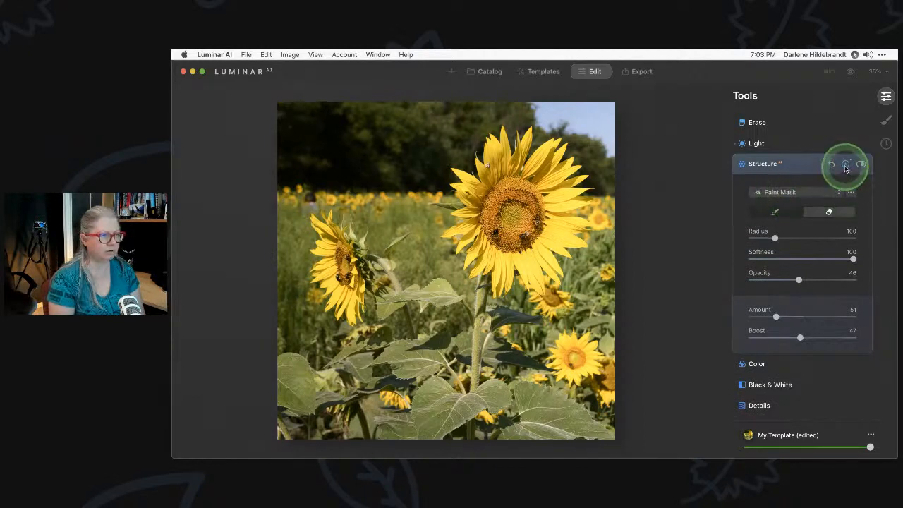
left_click(850, 193)
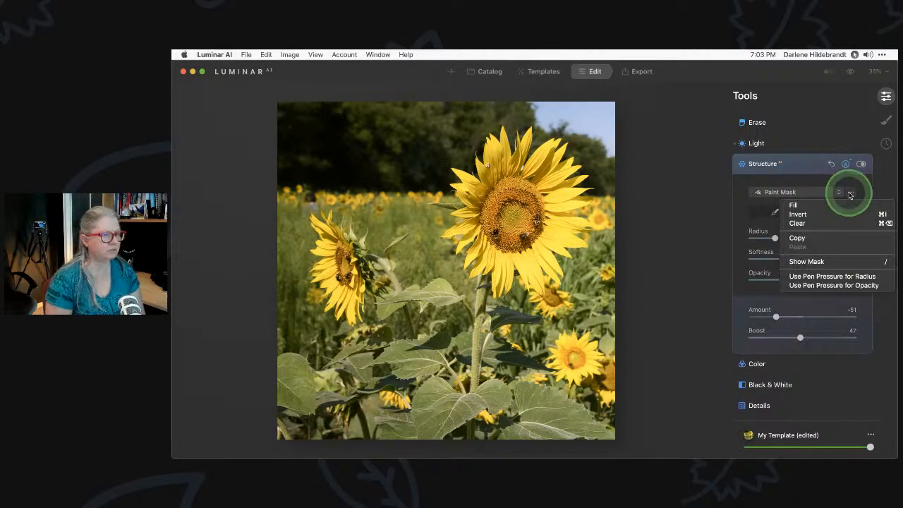
left_click(798, 239)
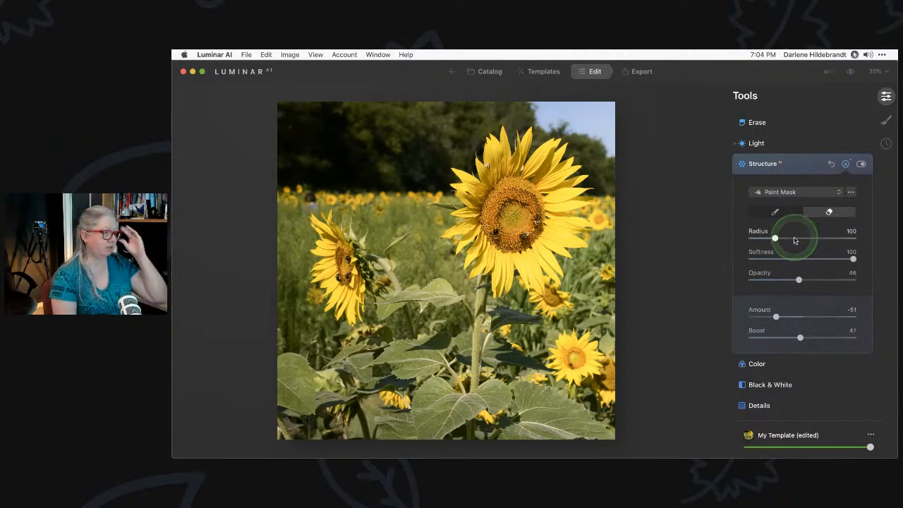
left_click(801, 165)
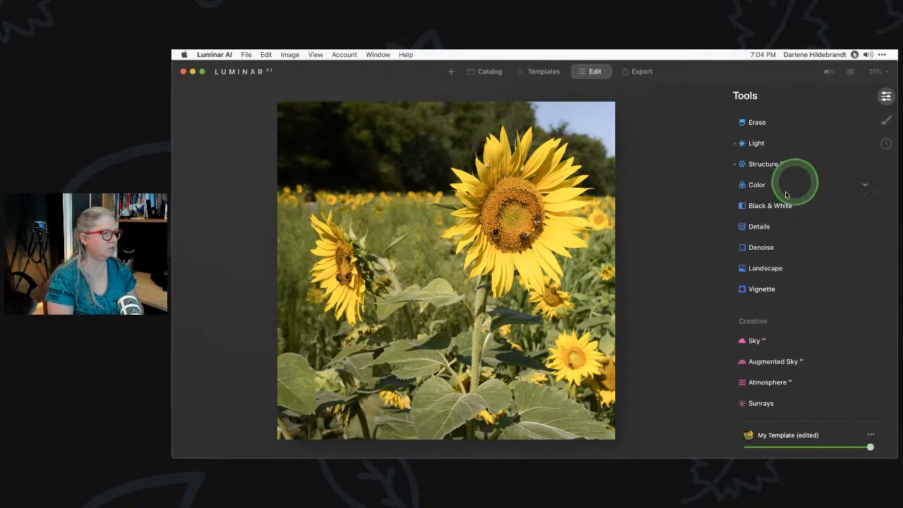
Set Details to Small 7, Medium 27, Large 11 and Sharpen 18, showing Sharpening Masking
left_click(760, 227)
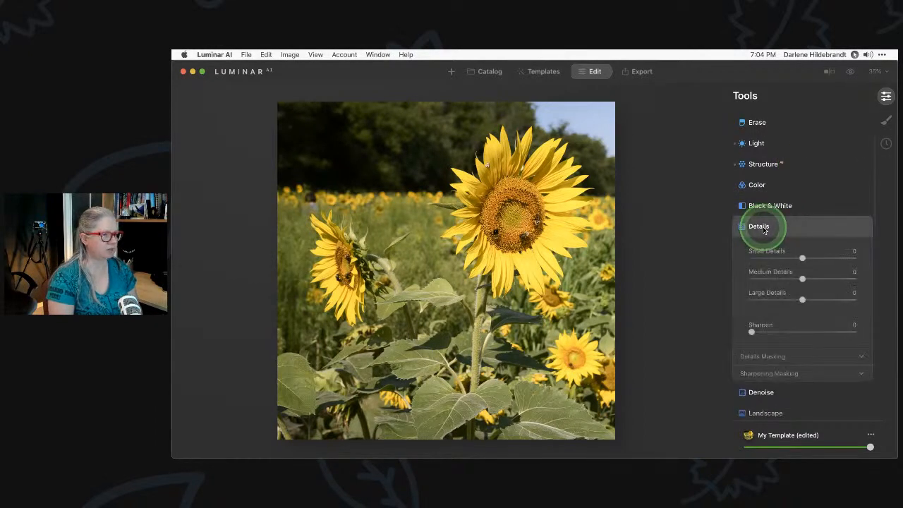
scroll(762, 226, "down", 1)
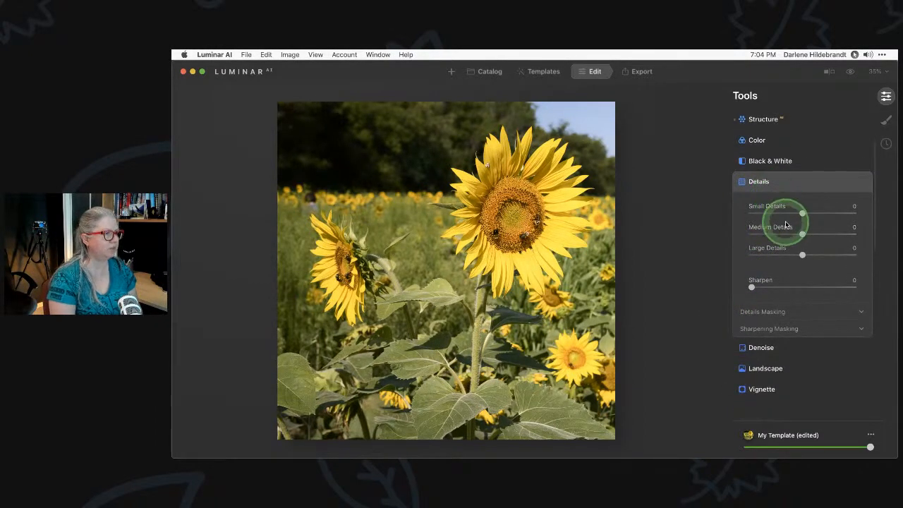
left_click(804, 234)
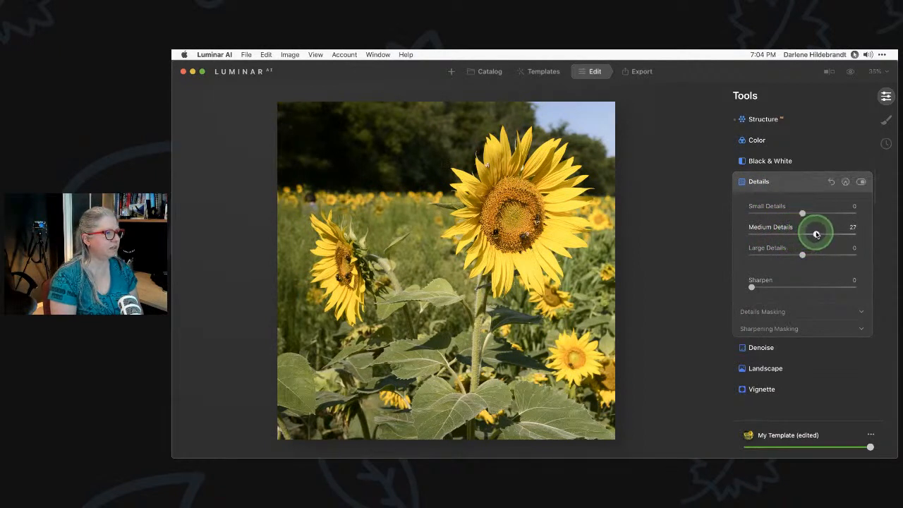
left_click(803, 213)
left_click_drag(807, 213, 806, 213)
left_click(803, 253)
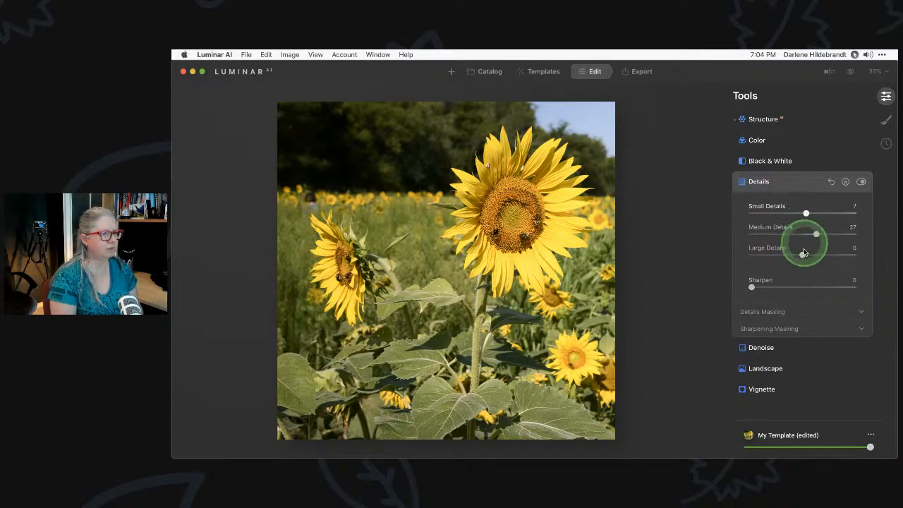
left_click_drag(803, 256, 808, 254)
left_click(752, 287)
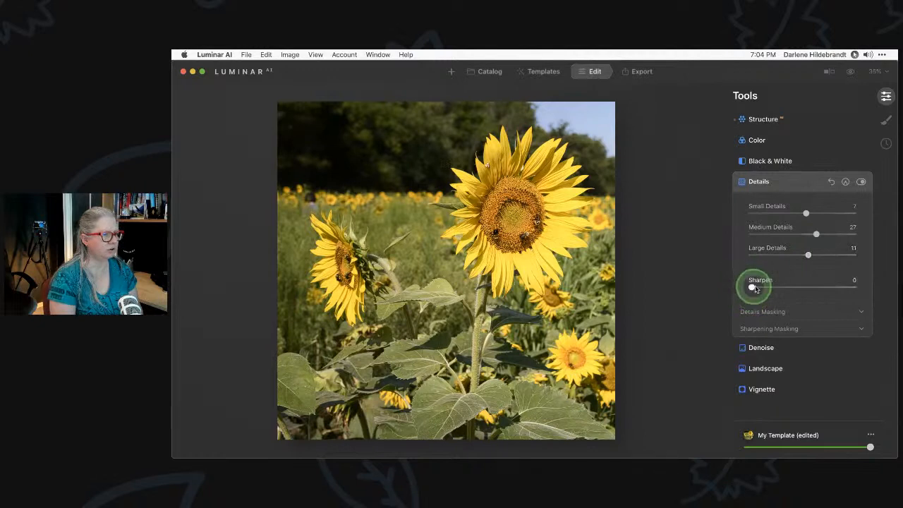
left_click_drag(772, 287, 769, 286)
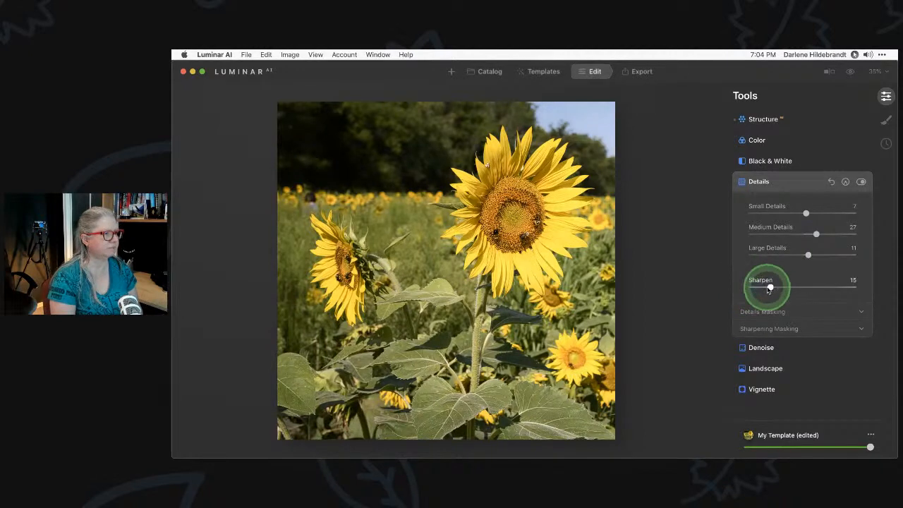
left_click(769, 329)
left_click(786, 370)
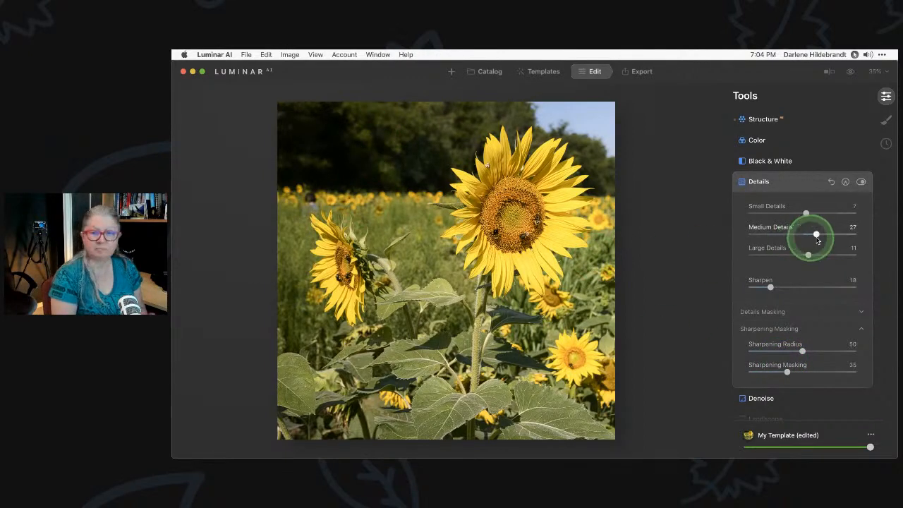
Paste the copied Structure mask onto Details and invert it
left_click(845, 184)
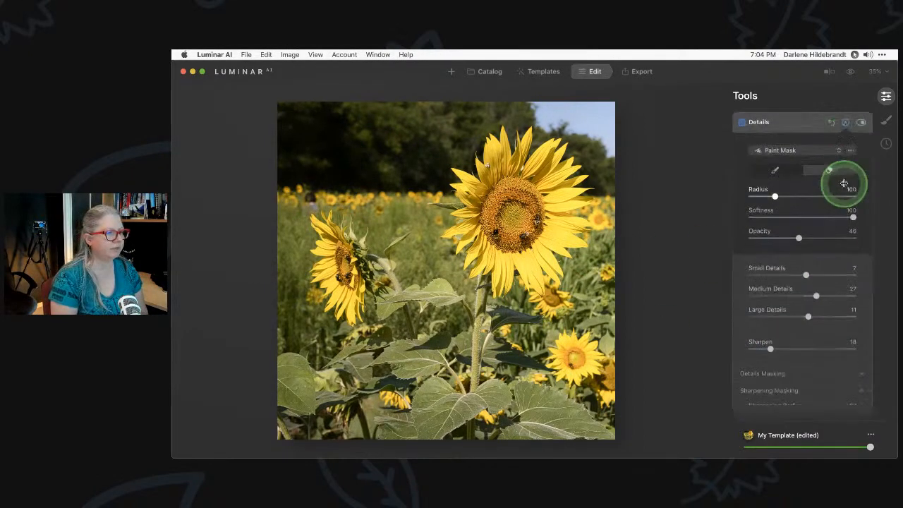
left_click(851, 147)
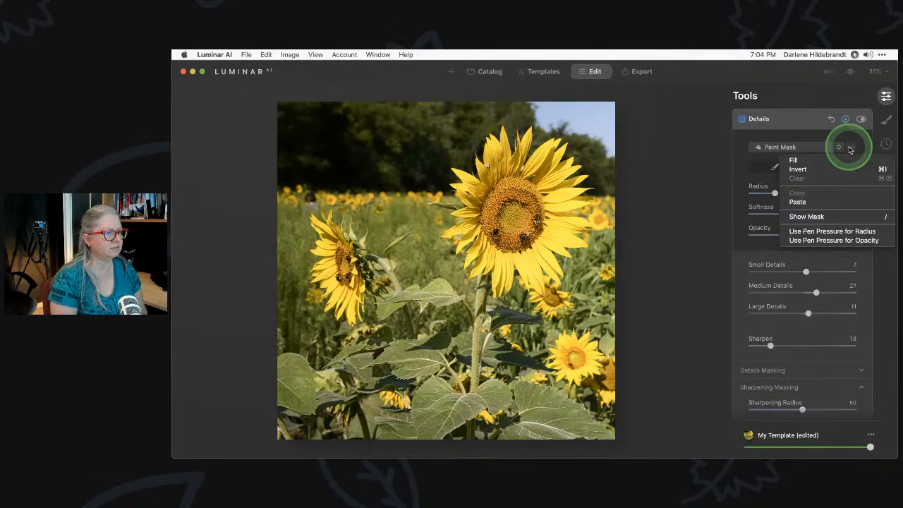
left_click(800, 203)
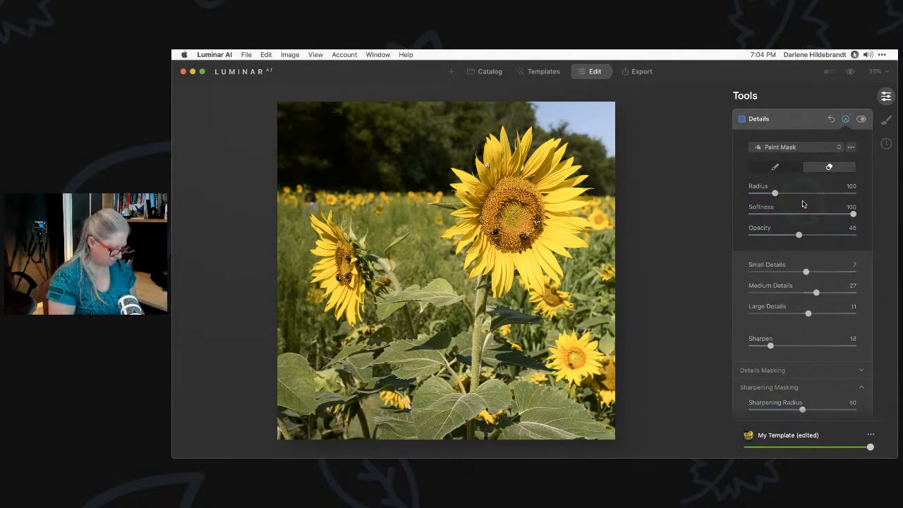
left_click(810, 237)
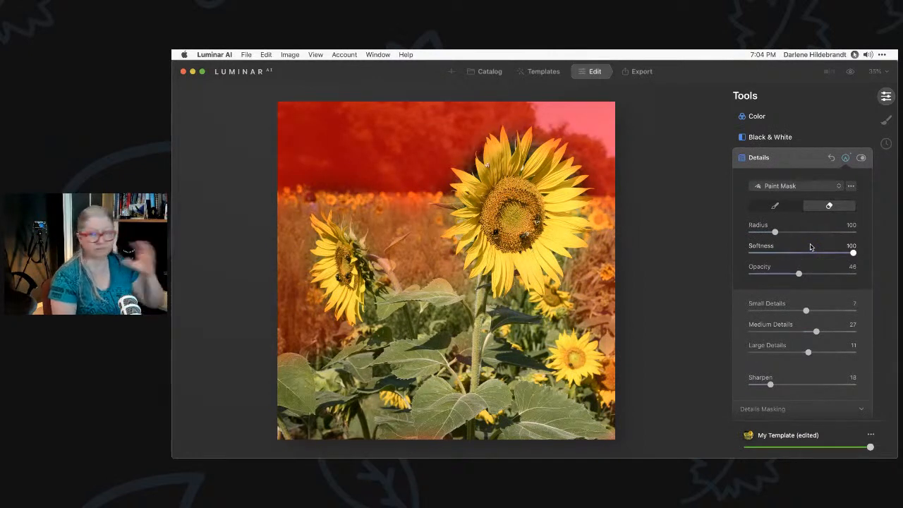
left_click(851, 186)
left_click(812, 208)
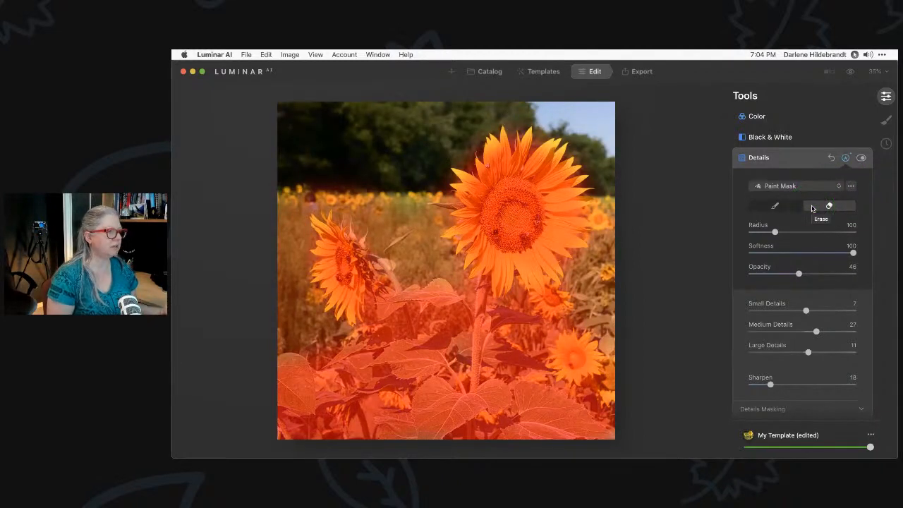
Paint both sunflowers into the Details mask with a smaller brush, then compare before/after
left_click(774, 205)
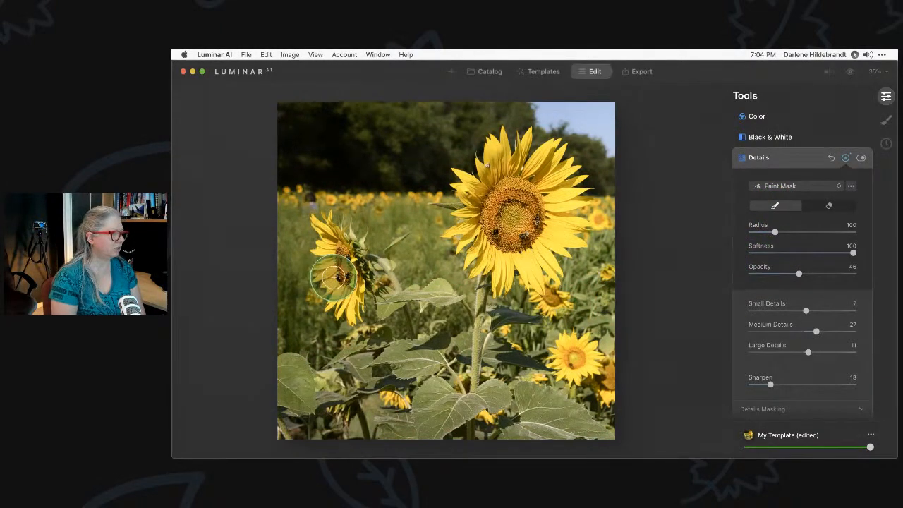
mouse_move(324, 273)
left_mouse_down()
mouse_move(344, 281)
mouse_move(318, 227)
mouse_move(355, 314)
mouse_move(329, 305)
mouse_move(374, 282)
mouse_move(352, 243)
mouse_move(375, 268)
mouse_move(402, 270)
mouse_move(390, 248)
mouse_move(384, 273)
mouse_move(453, 299)
mouse_move(346, 370)
left_mouse_up()
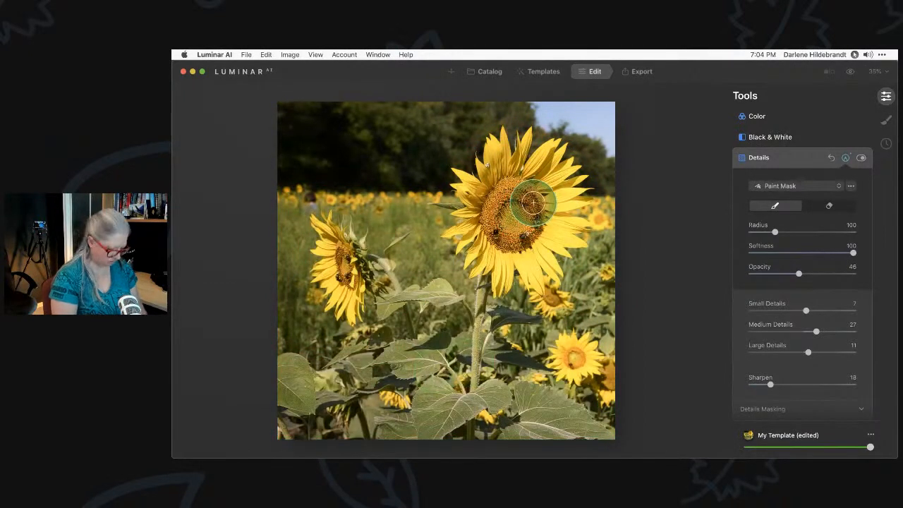
key("bracketleft")
key("bracketleft")
key("bracketleft")
mouse_move(541, 185)
left_mouse_down()
mouse_move(579, 189)
mouse_move(582, 175)
mouse_move(553, 145)
mouse_move(562, 151)
mouse_move(488, 149)
mouse_move(460, 177)
mouse_move(450, 236)
mouse_move(523, 280)
mouse_move(541, 258)
mouse_move(565, 258)
left_mouse_up()
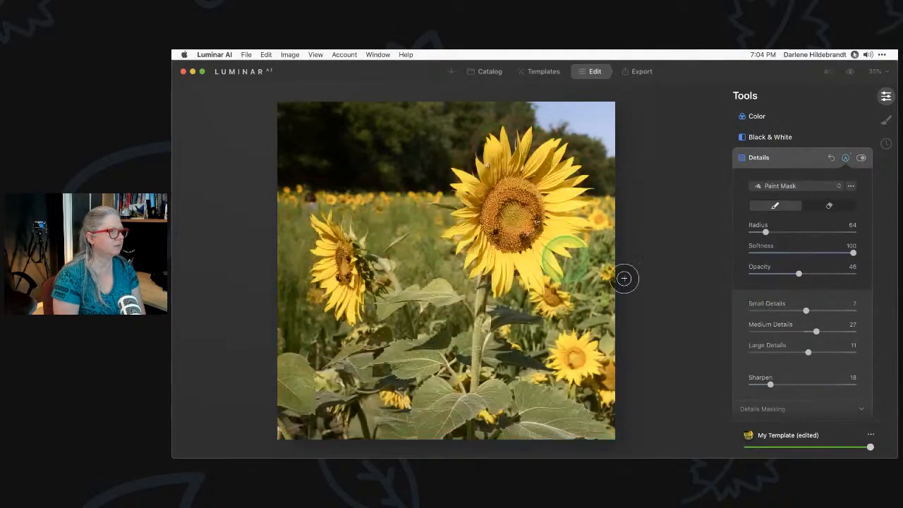
left_click(846, 159)
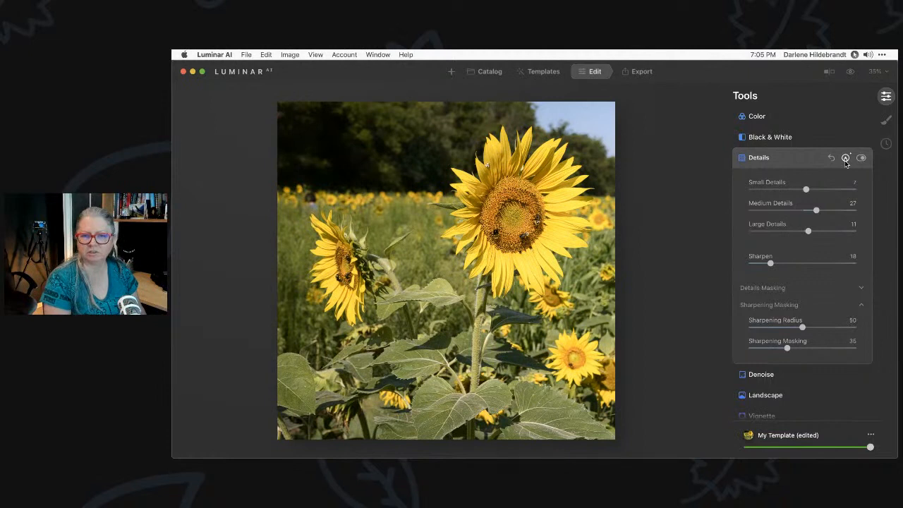
key("backslash")
key("backslash")
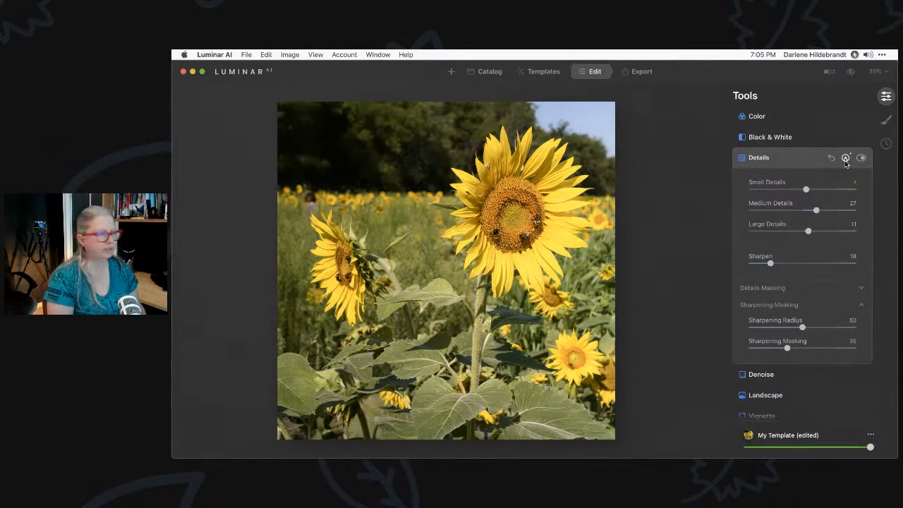
Give Landscape Golden Hour 7, Foliage Enhancer 8 and Foliage Hue -18, then expand Vignette
left_click(791, 163)
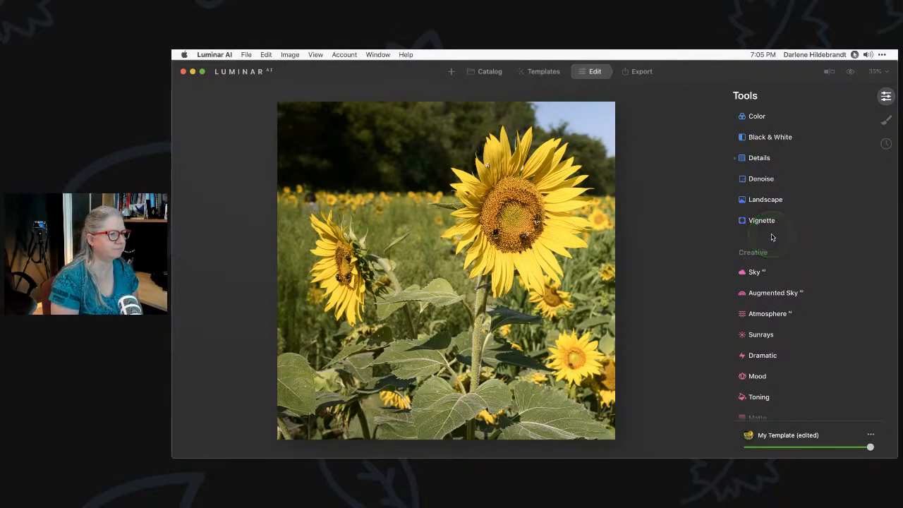
left_click(759, 200)
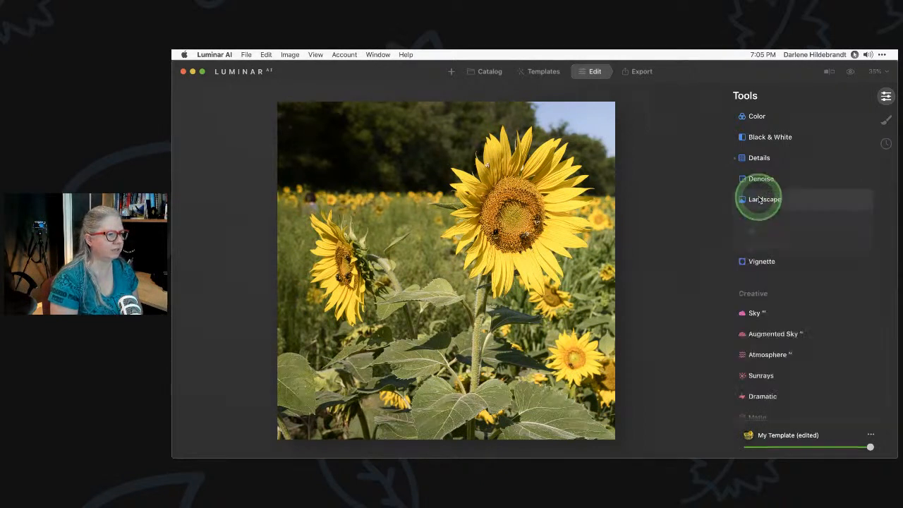
left_click_drag(753, 252, 791, 273)
left_click_drag(801, 320, 791, 320)
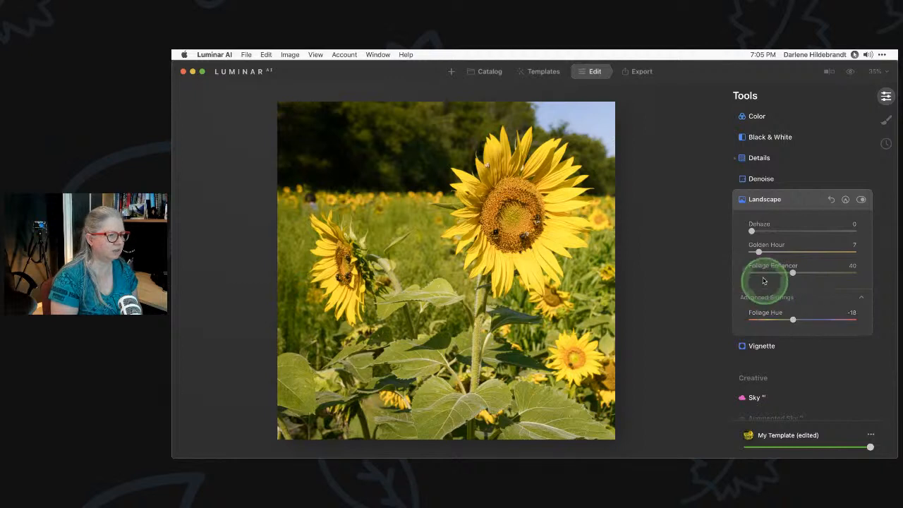
left_click(758, 274)
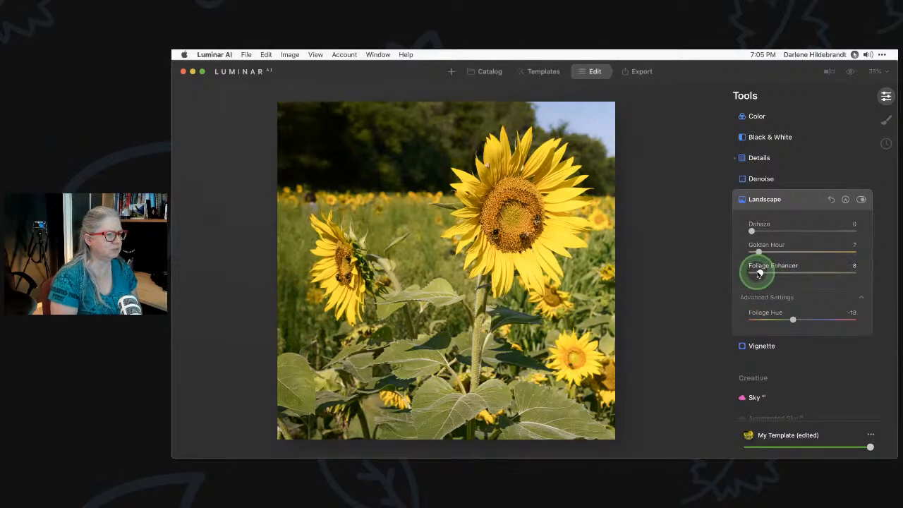
left_click(797, 200)
left_click(760, 221)
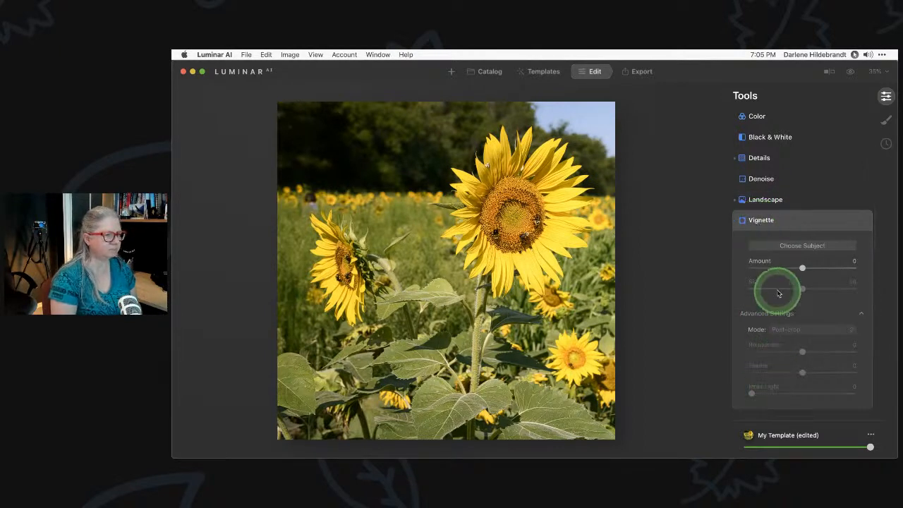
Add a strong vignette, shrink its Size to about 23, and centre it on the large sunflower
left_click(766, 269)
left_click_drag(803, 372, 736, 363)
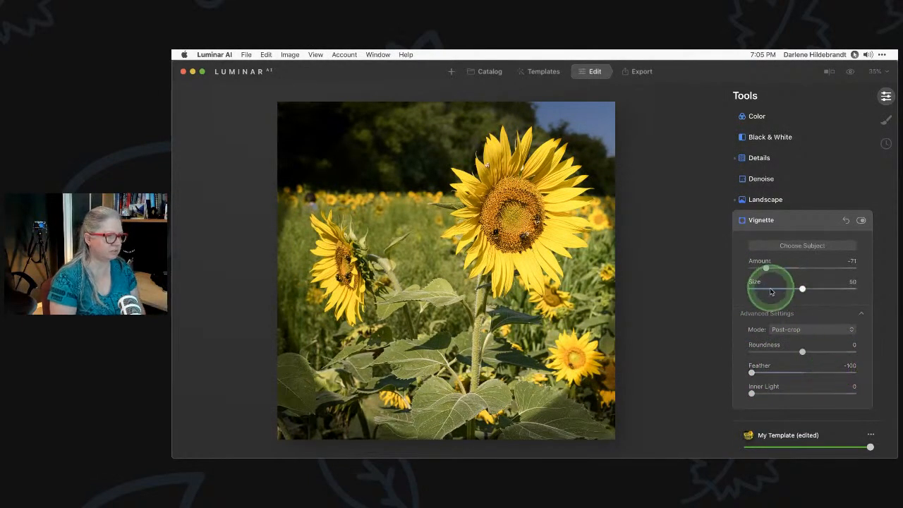
left_click_drag(769, 290, 774, 288)
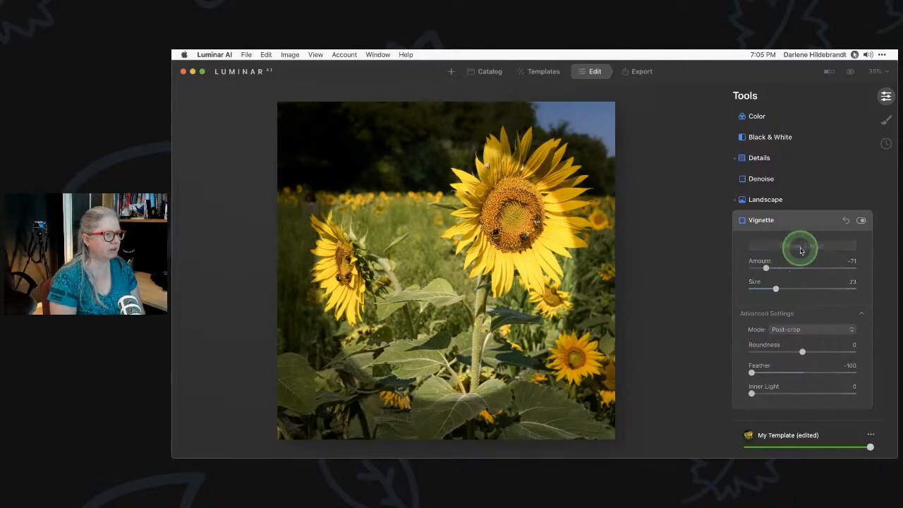
left_click(495, 236)
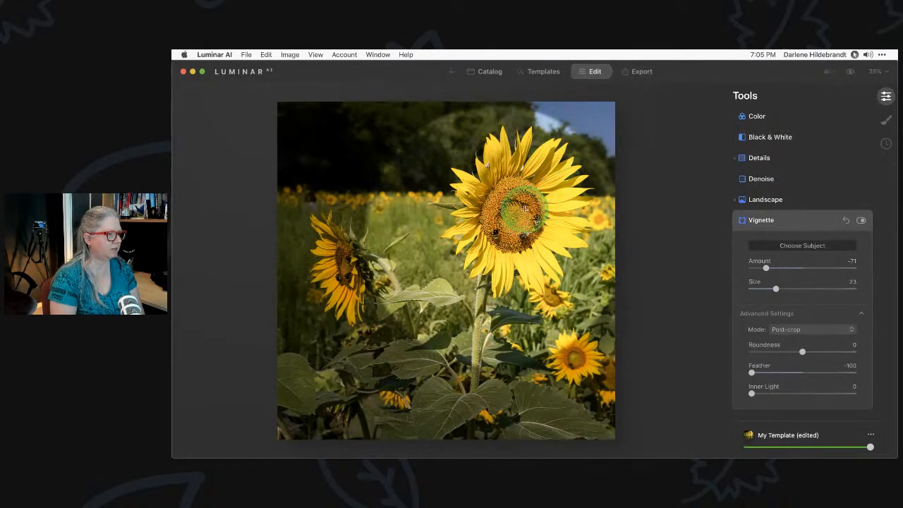
left_click(526, 209)
left_click(509, 226)
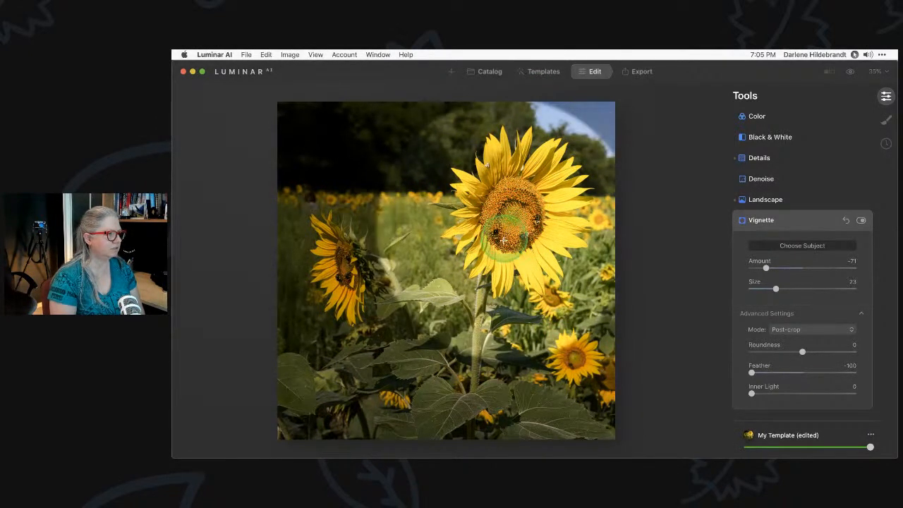
left_click(503, 248)
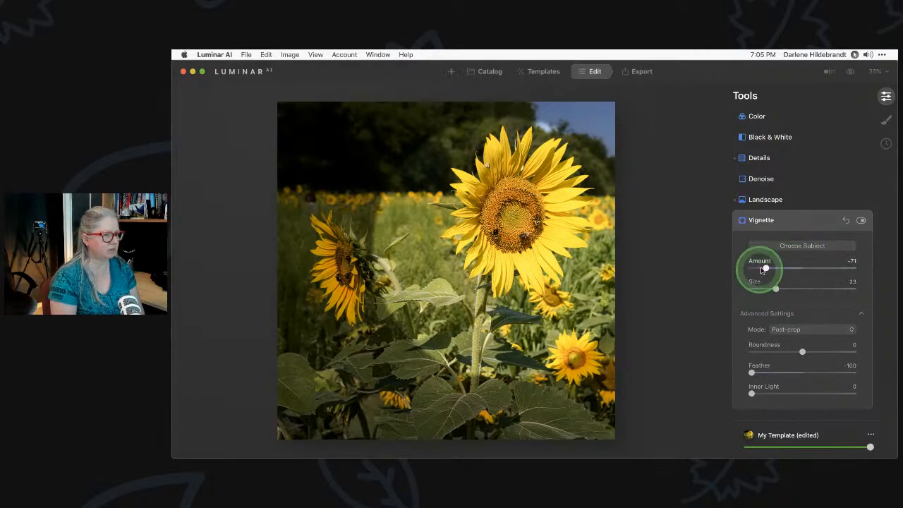
Soften the vignette Feather to 17, ease Amount to -59, and compare it on and off
left_click_drag(752, 370, 811, 372)
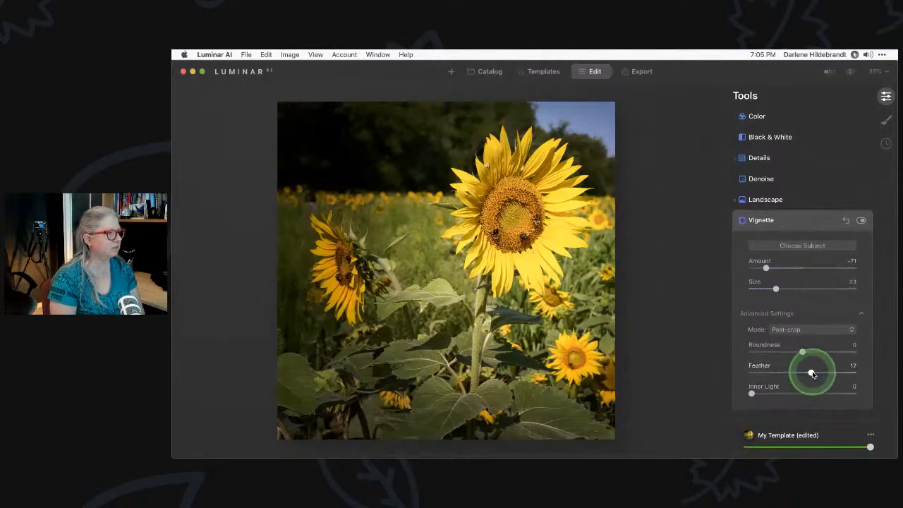
left_click_drag(766, 268, 771, 268)
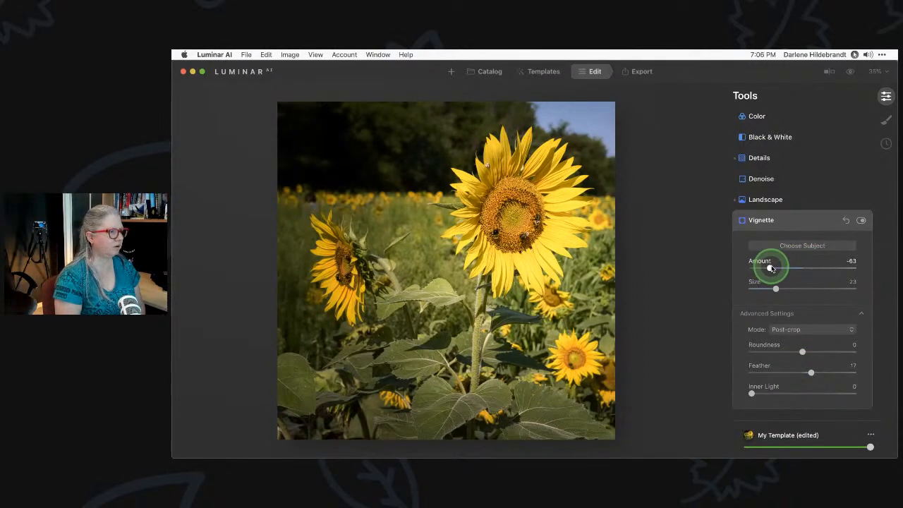
left_click(861, 220)
left_click(860, 221)
left_click(861, 221)
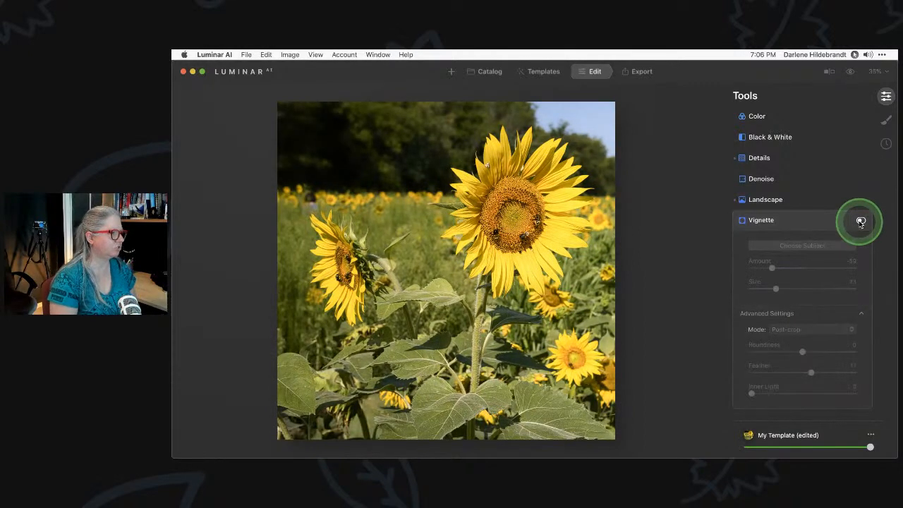
left_click(861, 221)
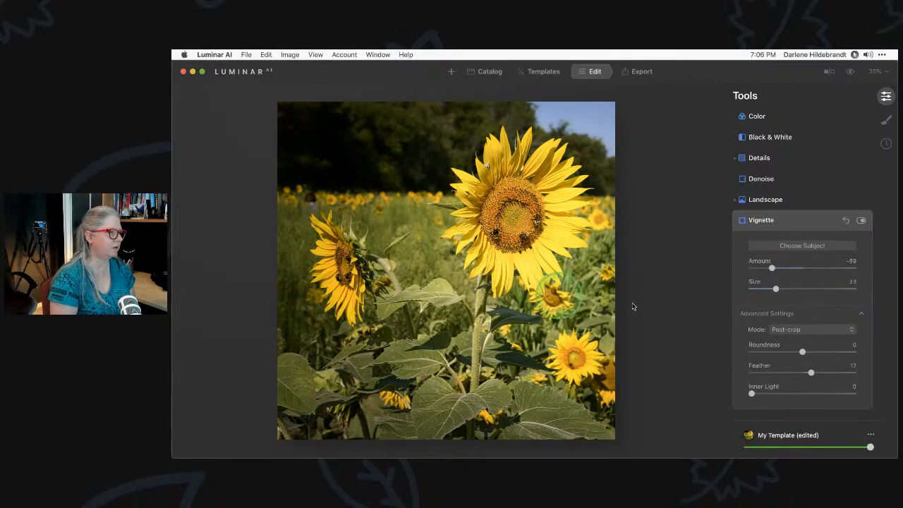
Darken the sunflower photo's exposure slightly in the Light settings
left_click(801, 222)
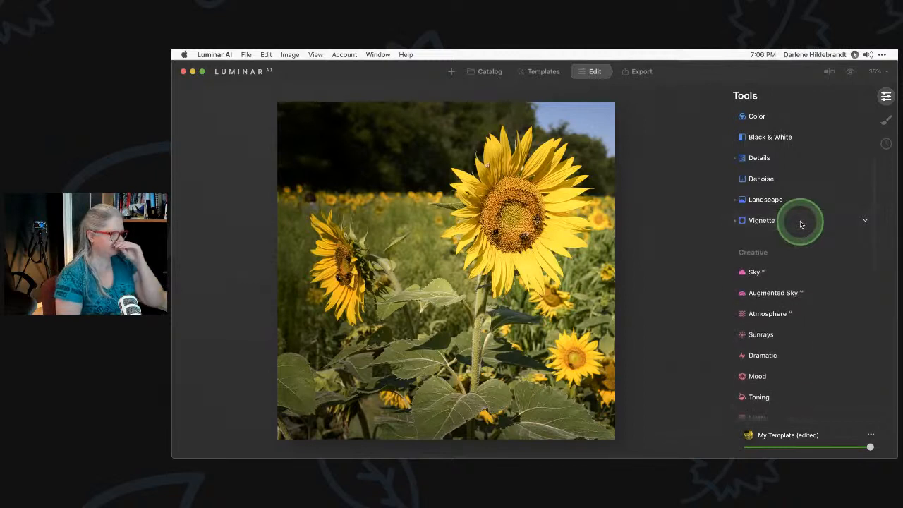
scroll(800, 223, "up", 5)
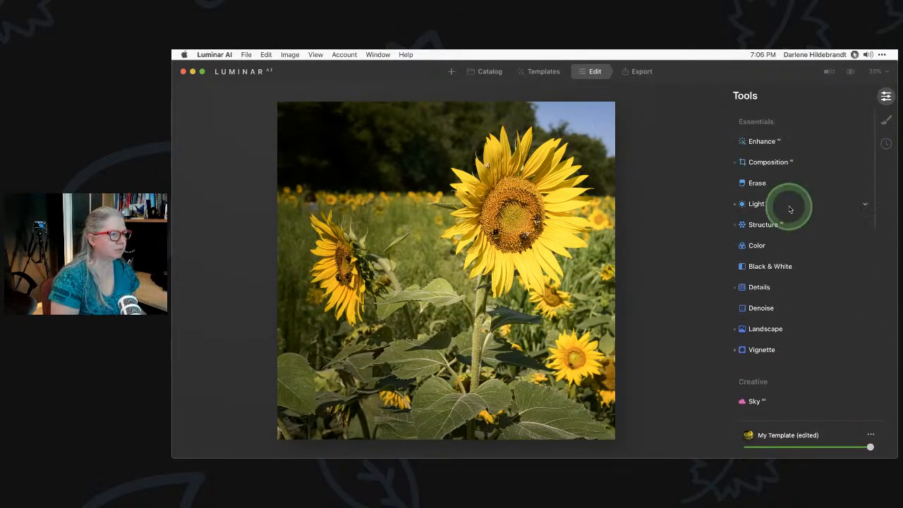
left_click(773, 203)
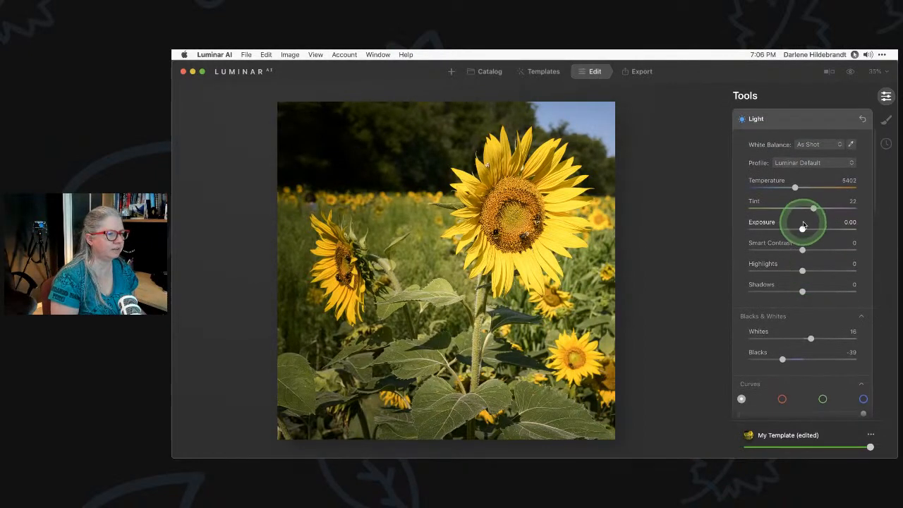
left_click_drag(802, 229, 800, 229)
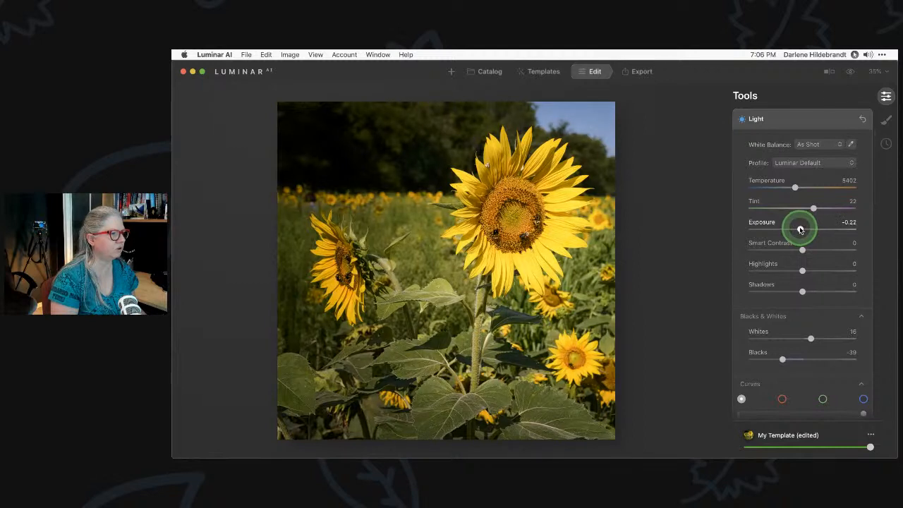
left_click(790, 118)
Set the Mystical glow Amount to 28 and compare with the original
scroll(786, 226, "down", 6)
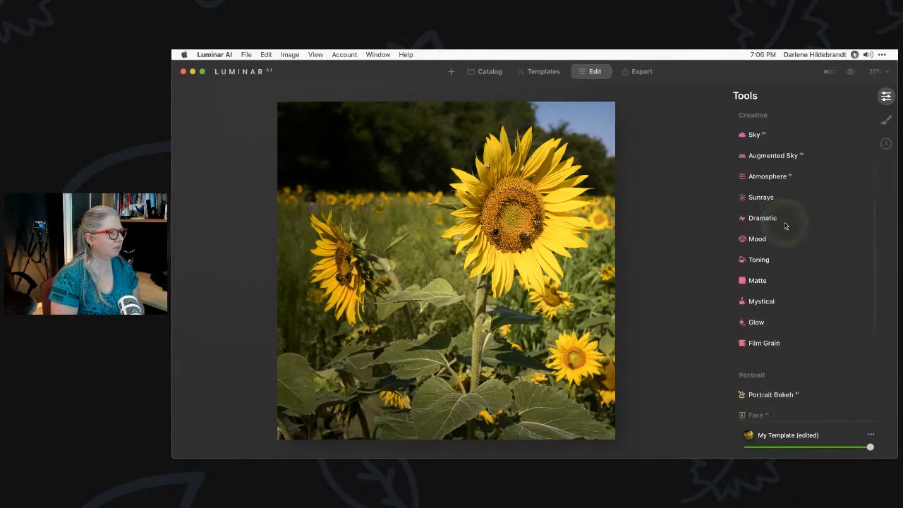
scroll(786, 225, "down", 4)
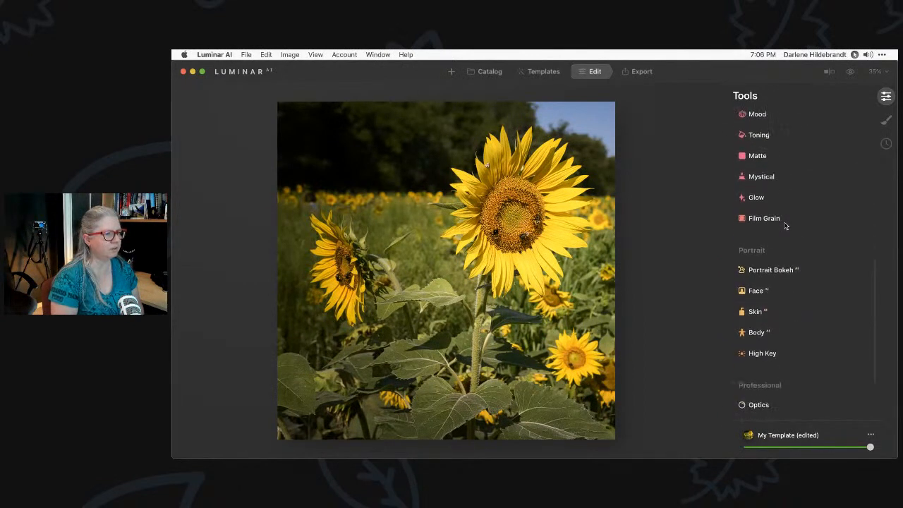
left_click(779, 225)
left_click(766, 178)
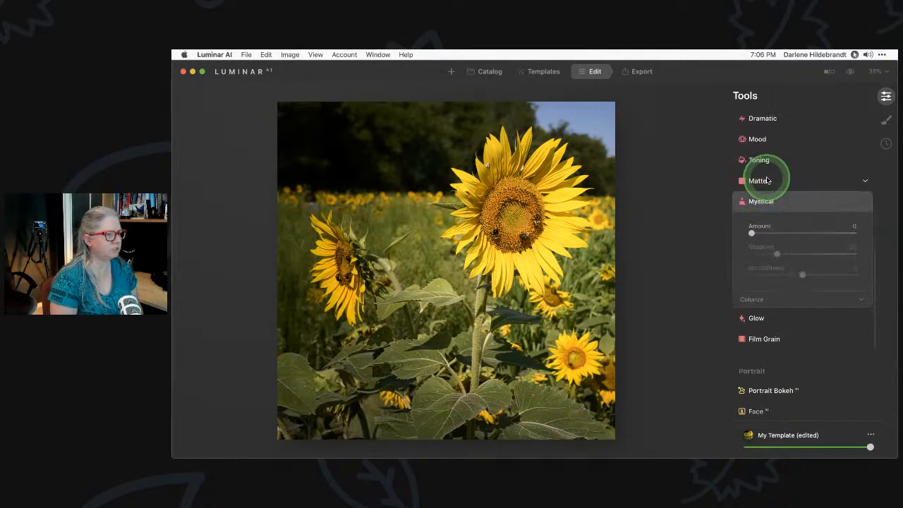
left_click(751, 238)
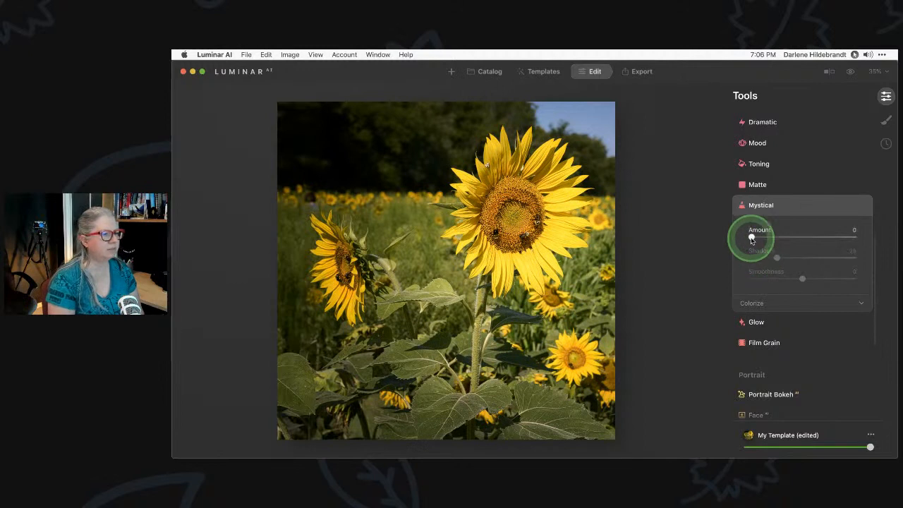
left_click_drag(752, 239, 778, 239)
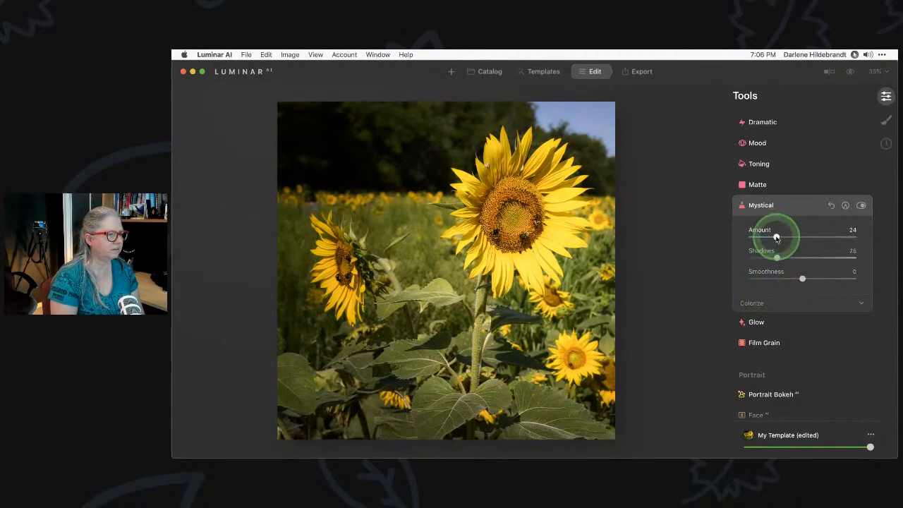
mouse_move(777, 238)
left_mouse_down()
mouse_move(840, 239)
mouse_move(718, 236)
mouse_move(877, 235)
mouse_move(769, 235)
left_mouse_up()
left_click(762, 304)
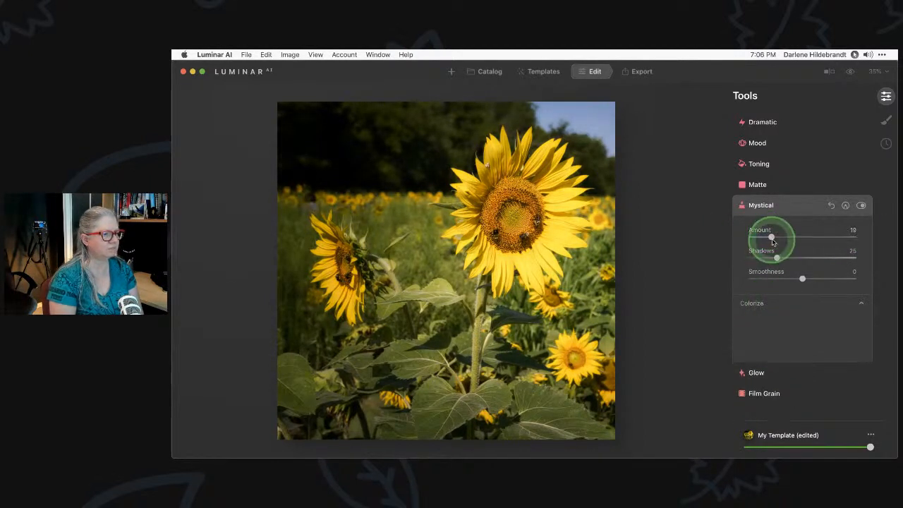
left_click(772, 238)
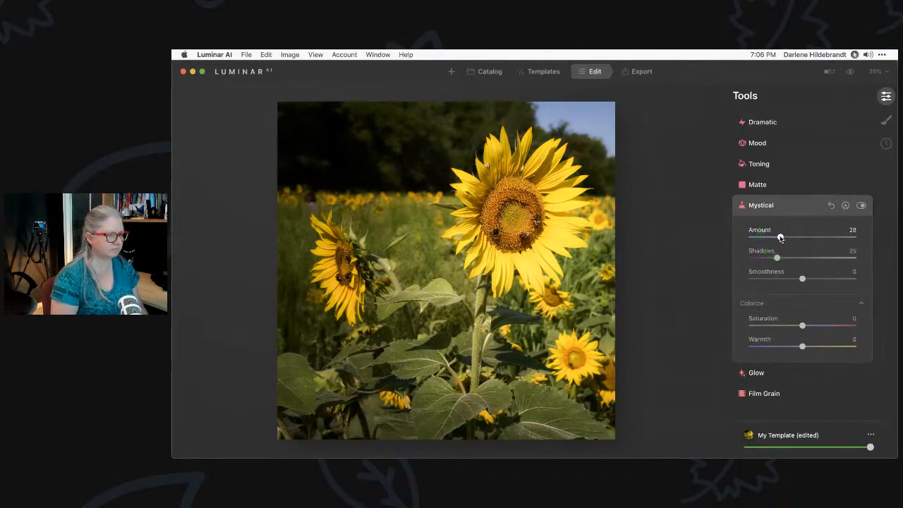
key("backslash")
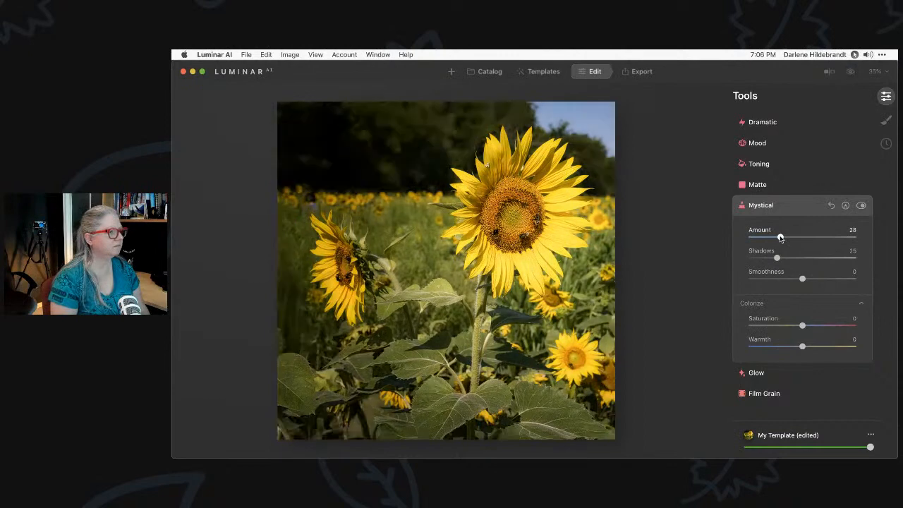
key("backslash")
scroll(780, 238, "up", 5)
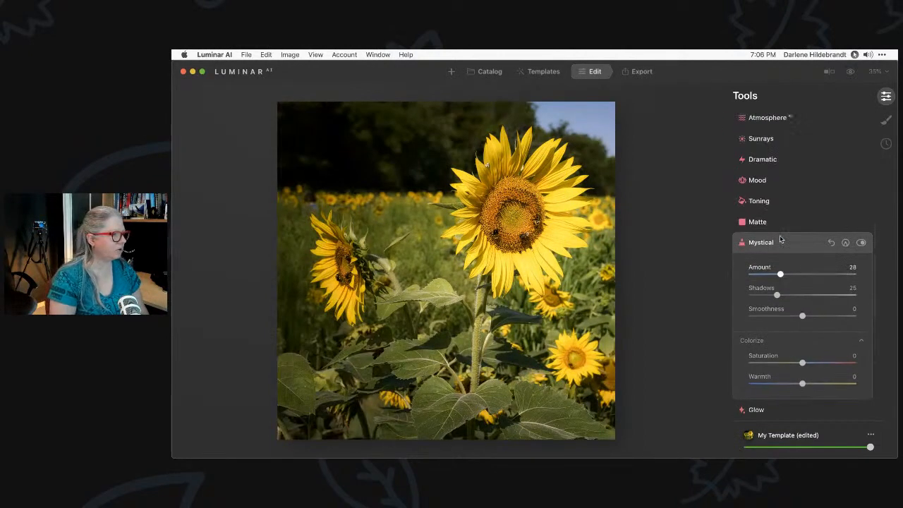
Lower HSL Yellow luminance to -7 and Yellow saturation to -4, then compare before/after
scroll(780, 238, "up", 3)
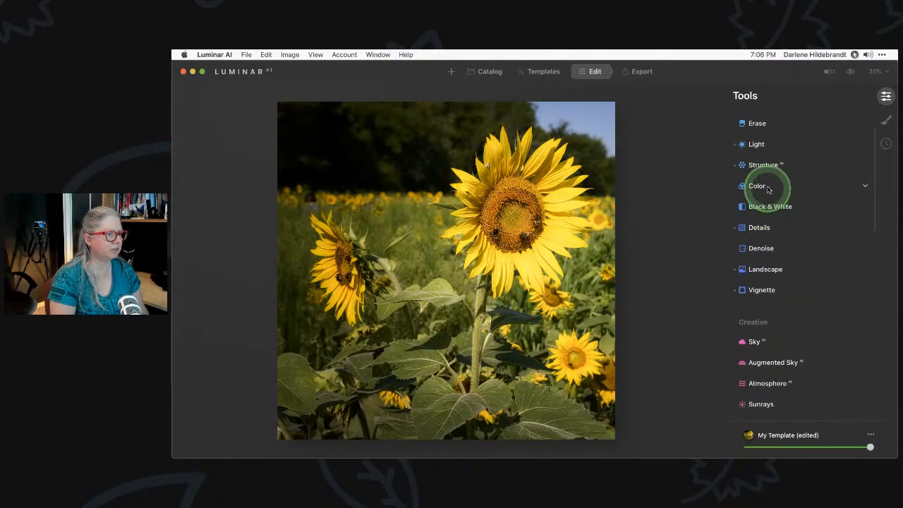
left_click(767, 187)
scroll(792, 285, "down", 2)
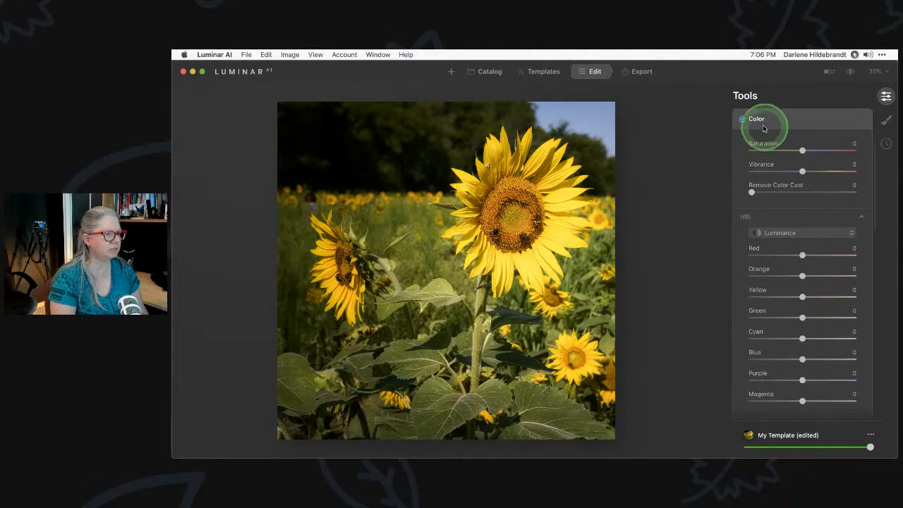
left_click(794, 233)
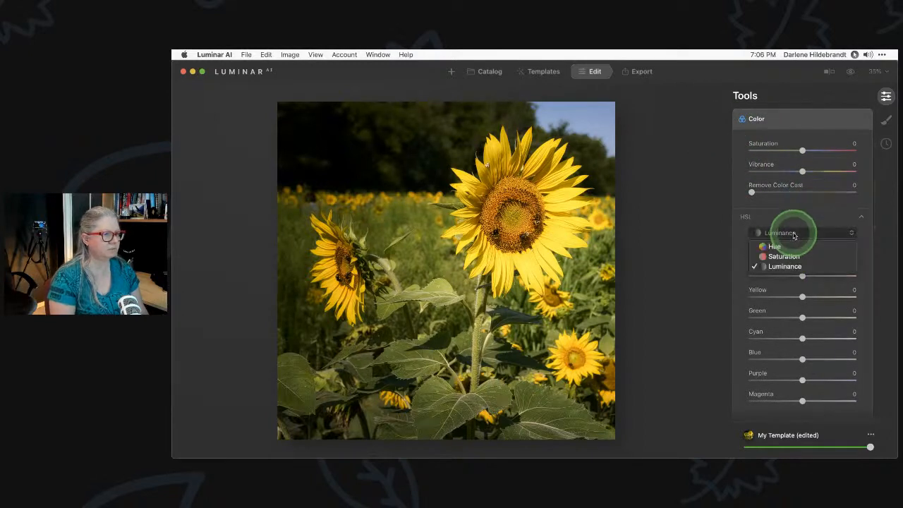
mouse_move(802, 296)
left_mouse_down()
mouse_move(832, 296)
mouse_move(779, 295)
mouse_move(799, 297)
left_mouse_up()
left_click(785, 238)
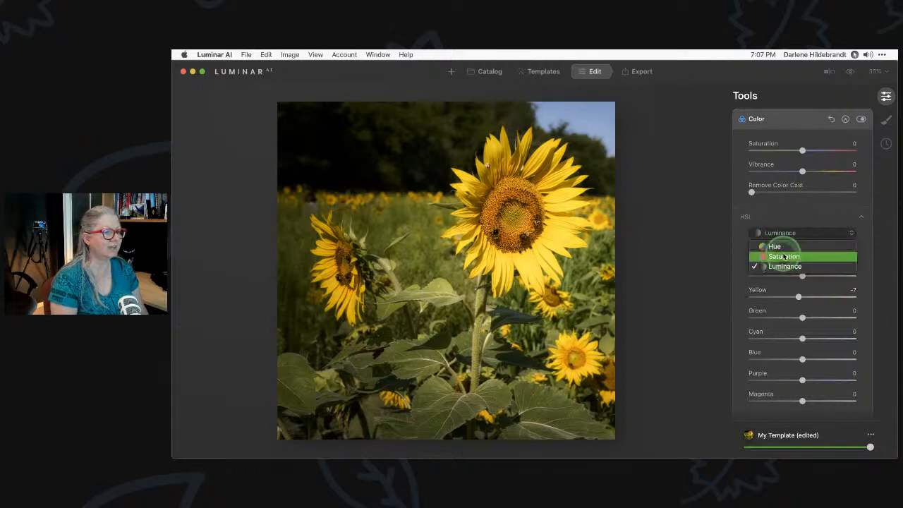
left_click(806, 308)
left_click_drag(802, 297, 801, 297)
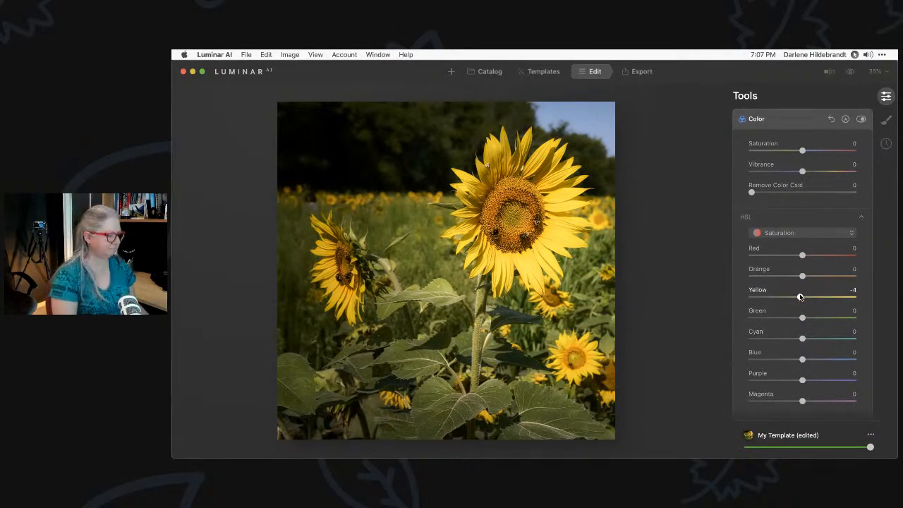
key("backslash")
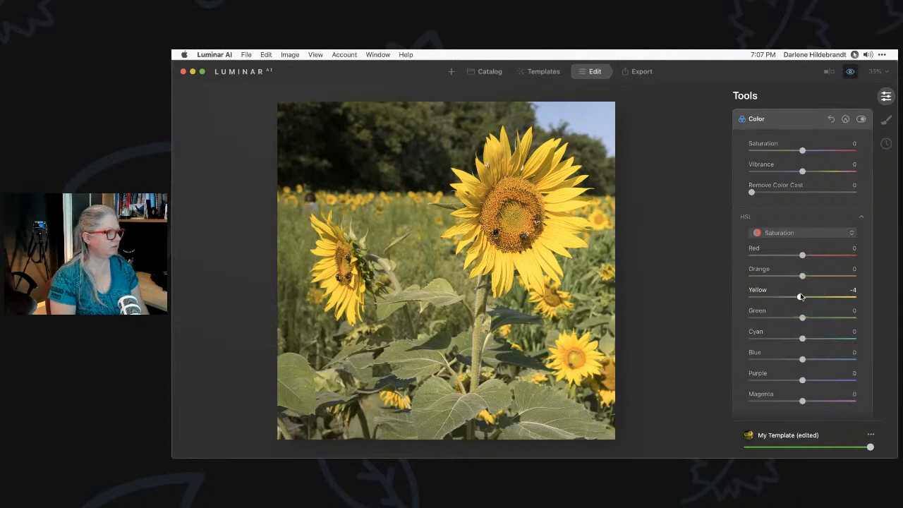
key("backslash")
scroll(801, 296, "up", 5)
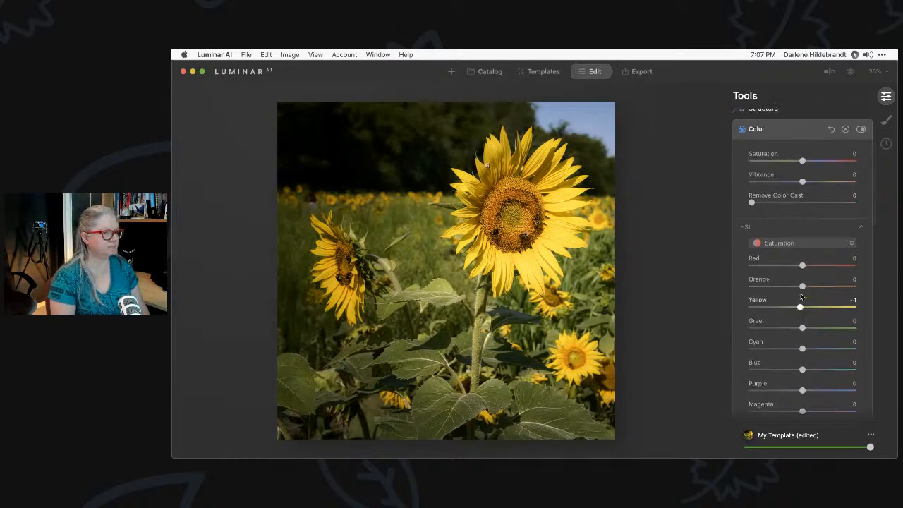
Crop the sunflower photo's bottom edge upward with a Free ratio and apply the crop
left_click(769, 166)
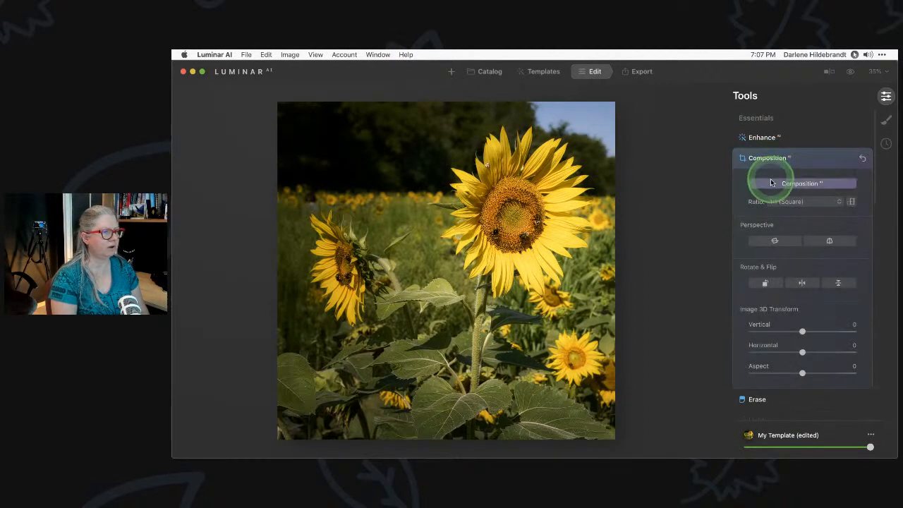
left_click(783, 201)
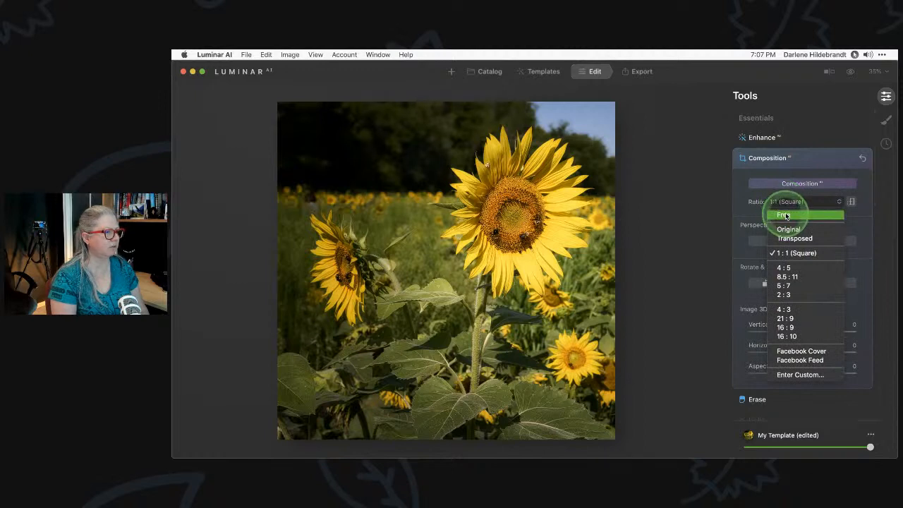
left_click(783, 215)
left_click_drag(403, 375, 410, 422)
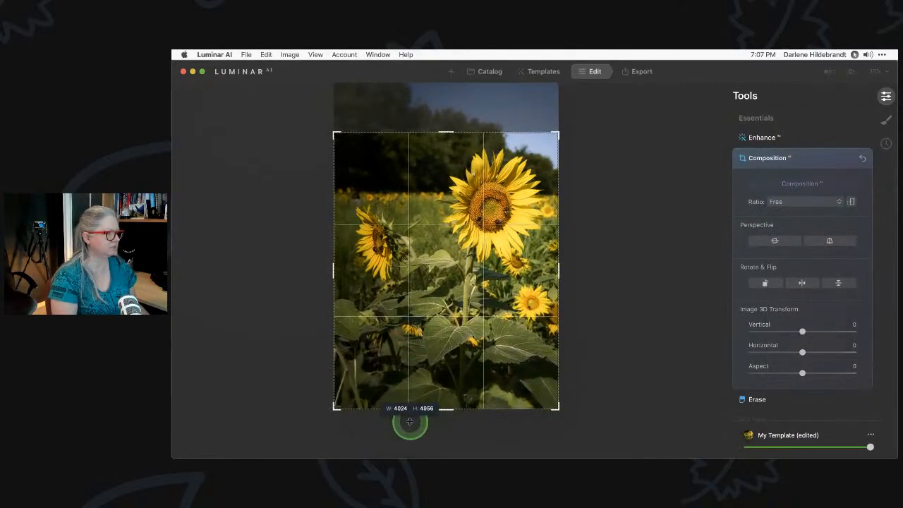
left_click(813, 160)
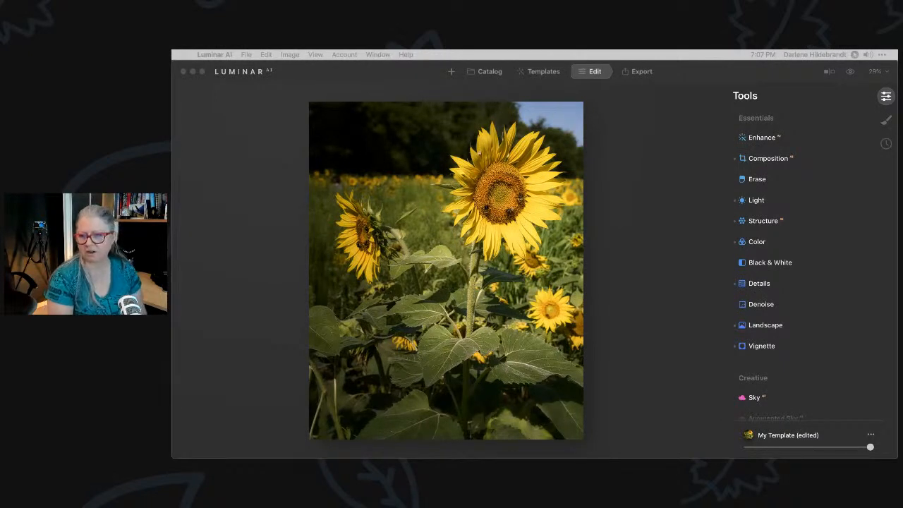
left_click(649, 206)
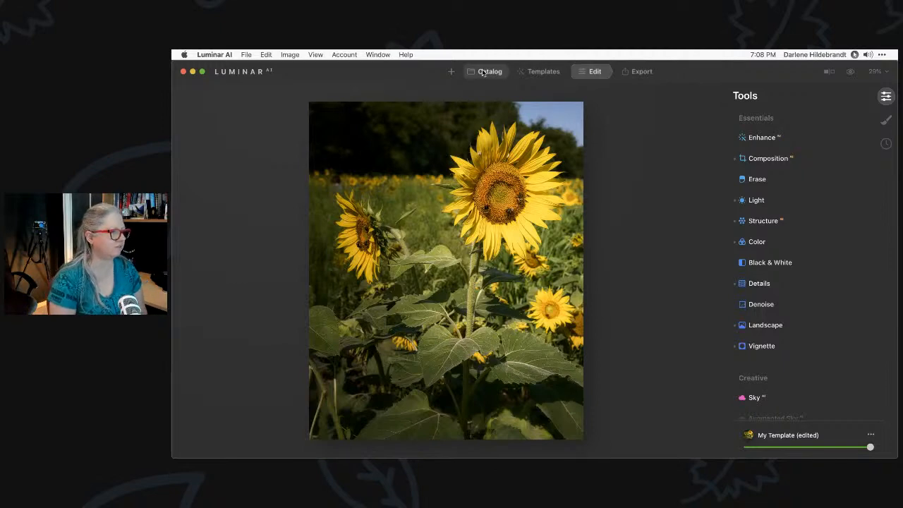
Open the suspension-bridge photo from the Edit my image album in the editor
left_click(483, 73)
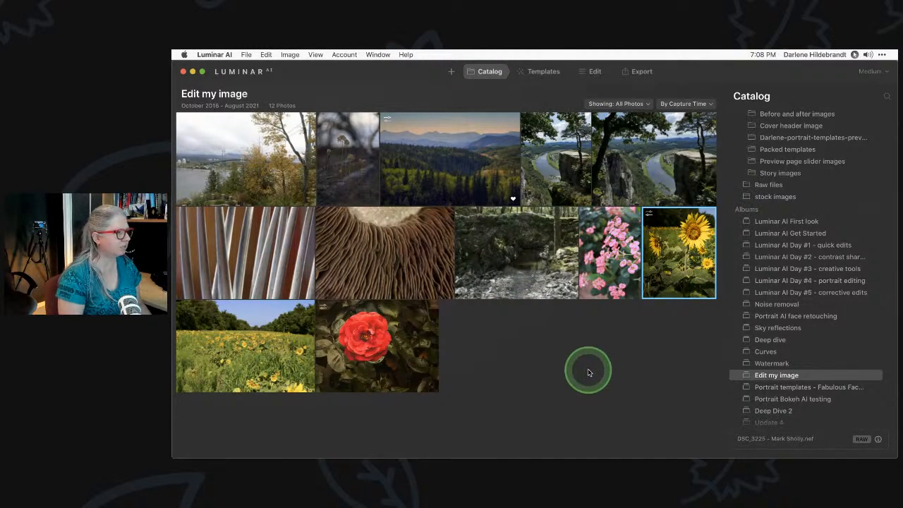
left_click(201, 164)
left_click(604, 72)
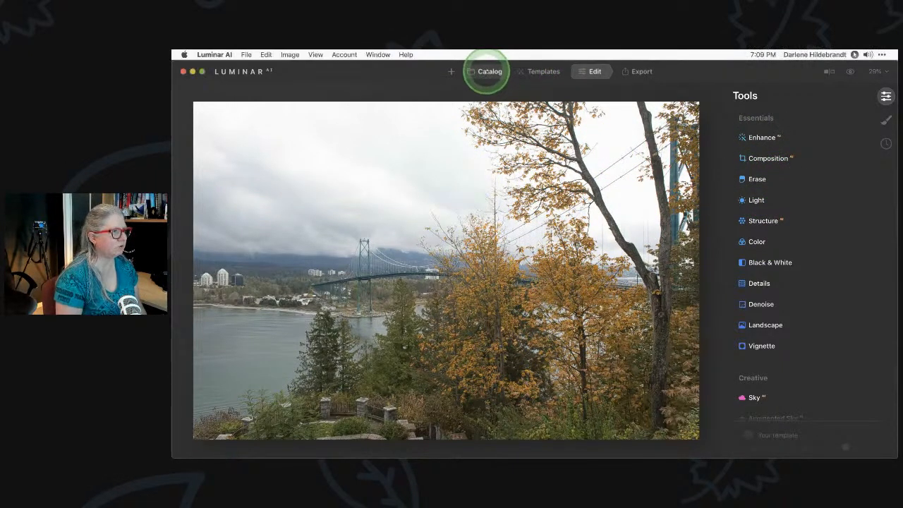
left_click(488, 71)
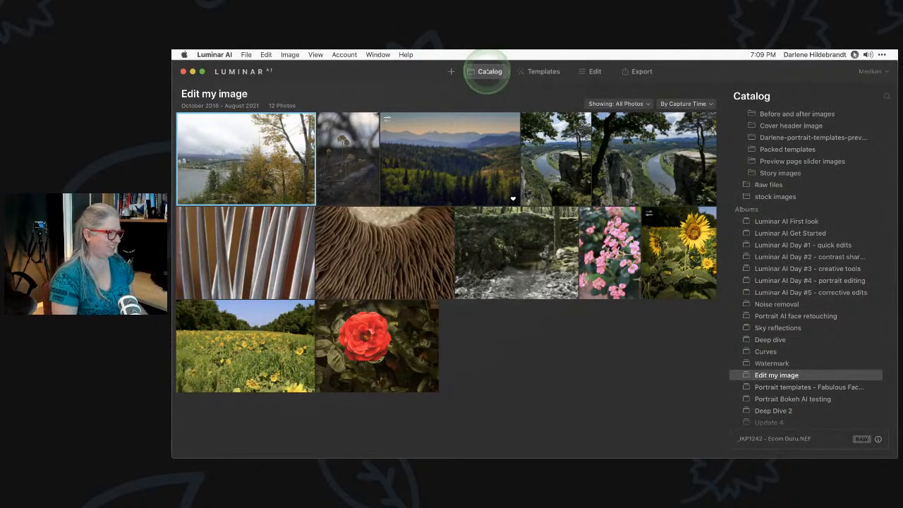
left_click(592, 72)
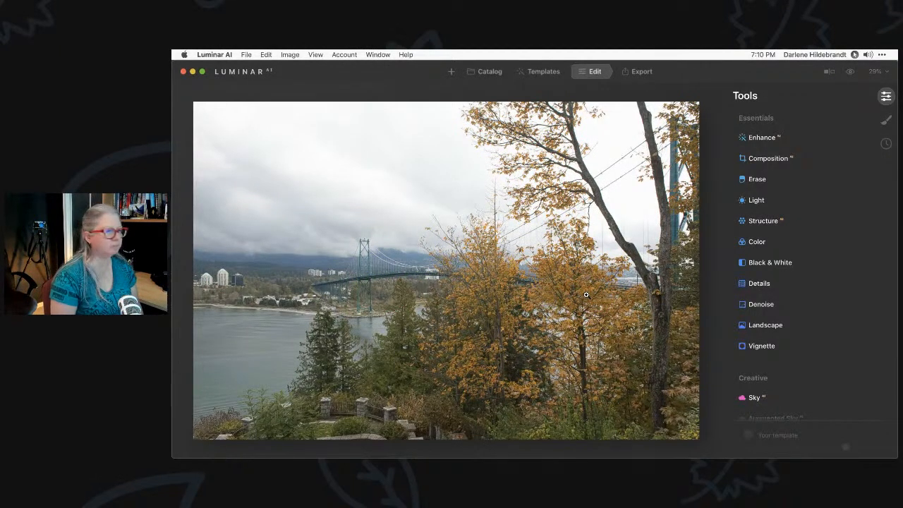
Expand the Composition crop controls for the bridge photo
left_click(767, 160)
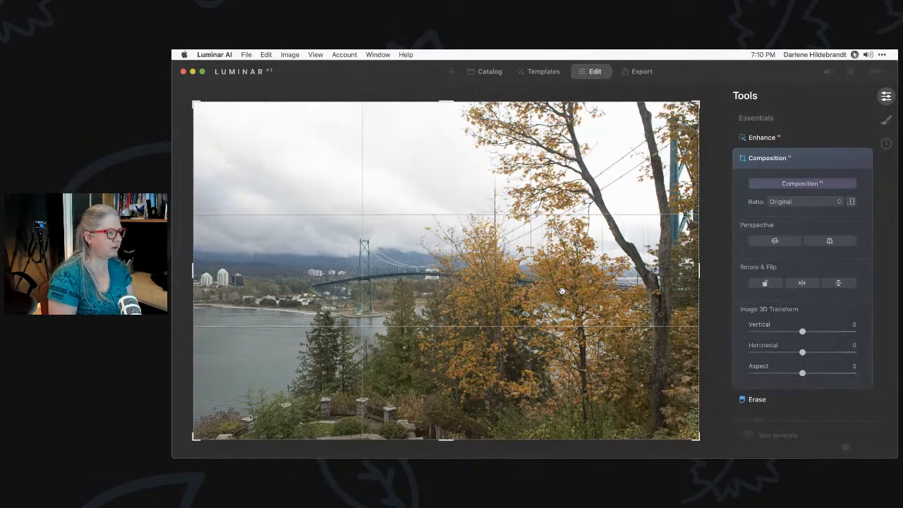
Tighten the crop to about 5780×3857 using Composition AI, flip the photo horizontally, and apply
left_click(789, 185)
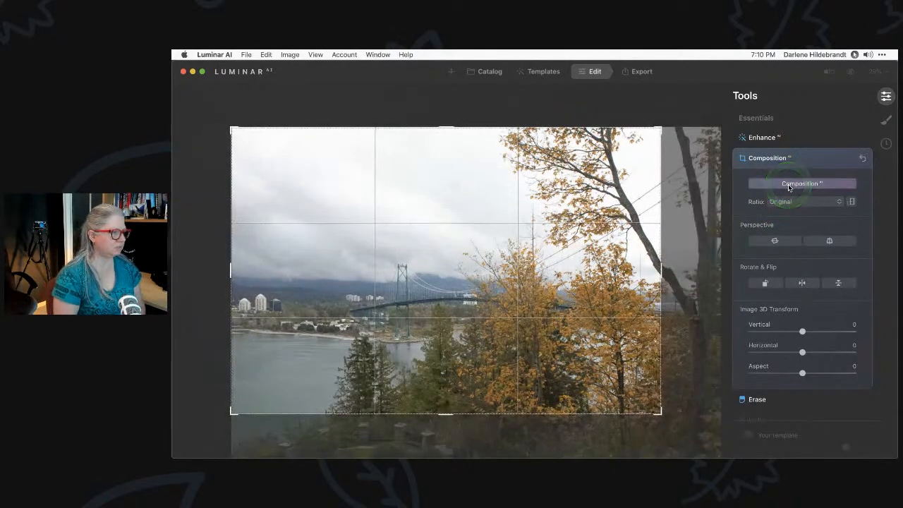
mouse_move(533, 311)
left_mouse_down()
mouse_move(516, 371)
mouse_move(516, 305)
left_mouse_up()
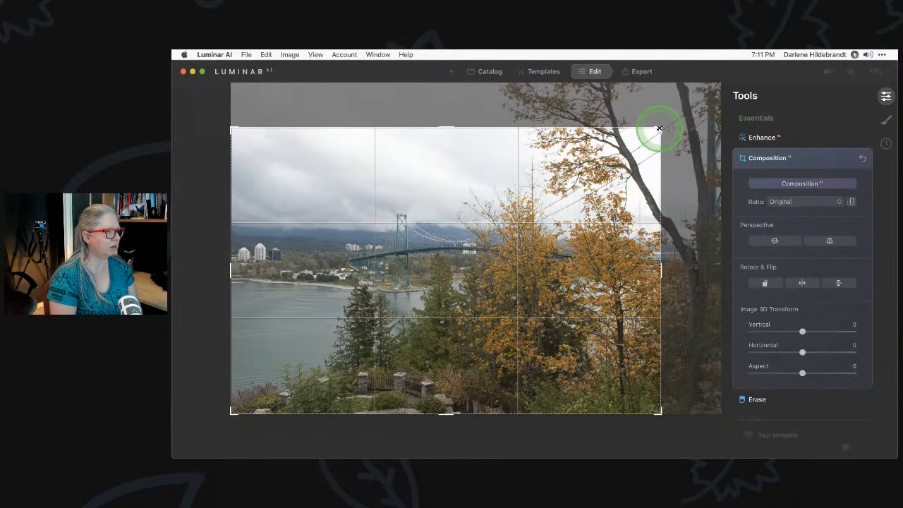
left_click_drag(656, 135, 723, 101)
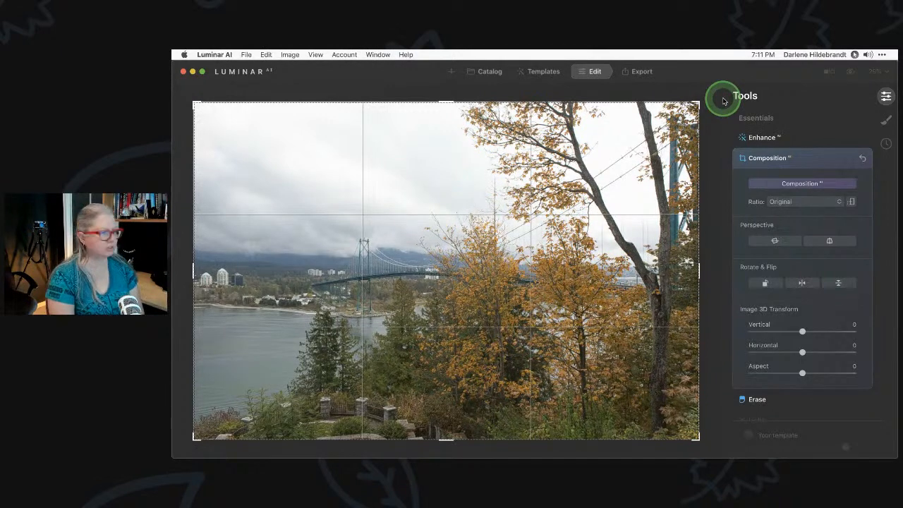
left_click_drag(700, 102, 657, 139)
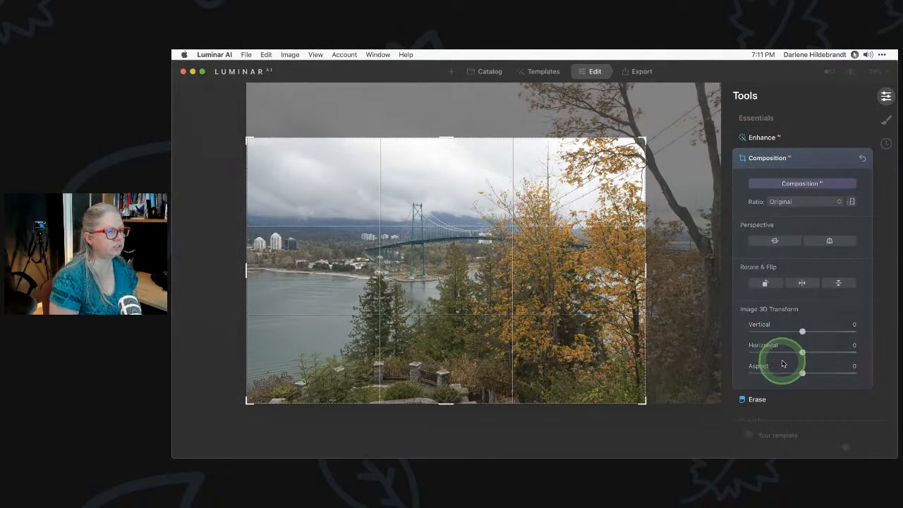
left_click(802, 283)
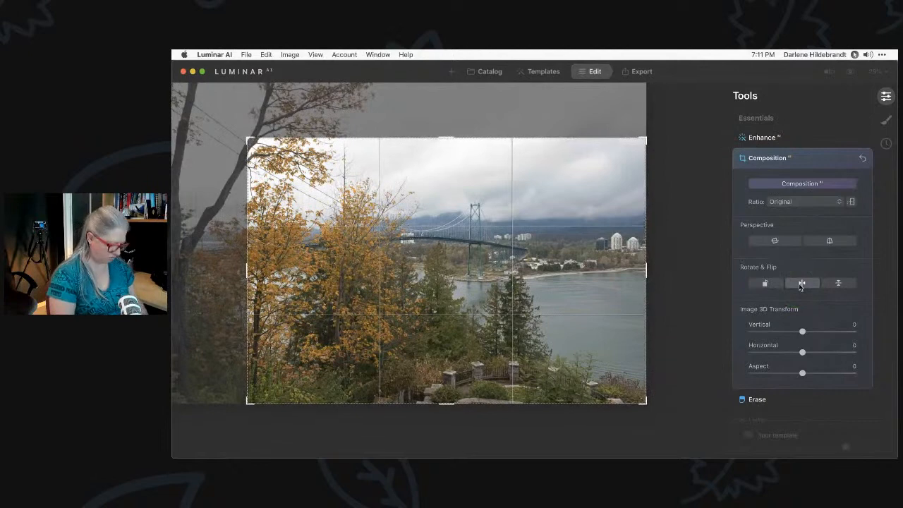
key("Return")
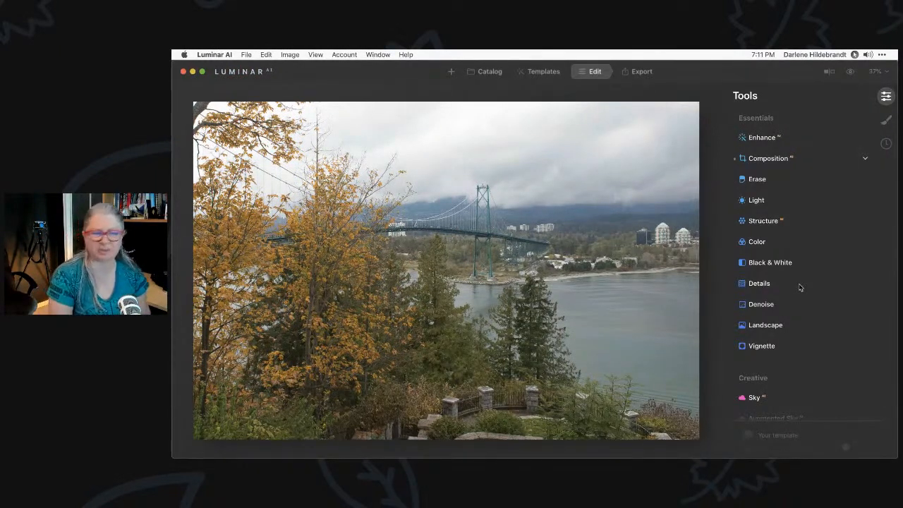
left_click(804, 286)
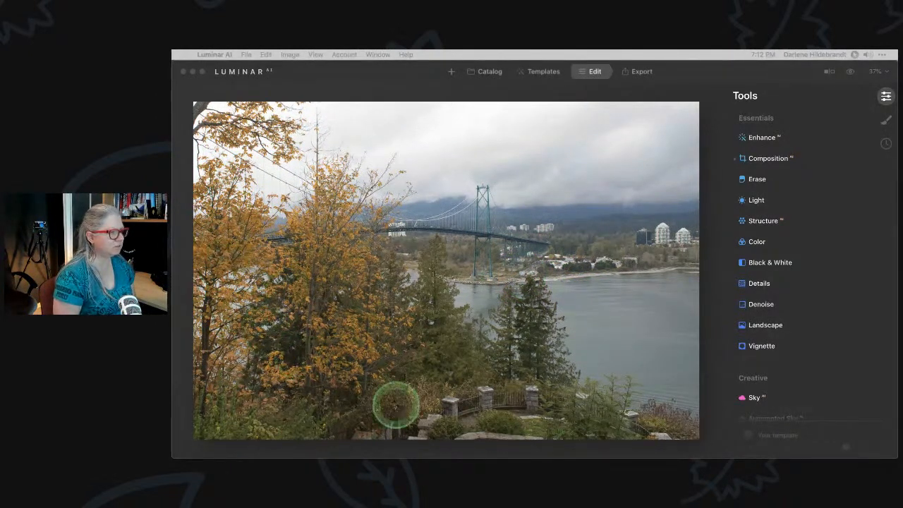
Trim the bridge photo's bottom with a Free-ratio crop, then view the top-left at 100%
left_click(769, 158)
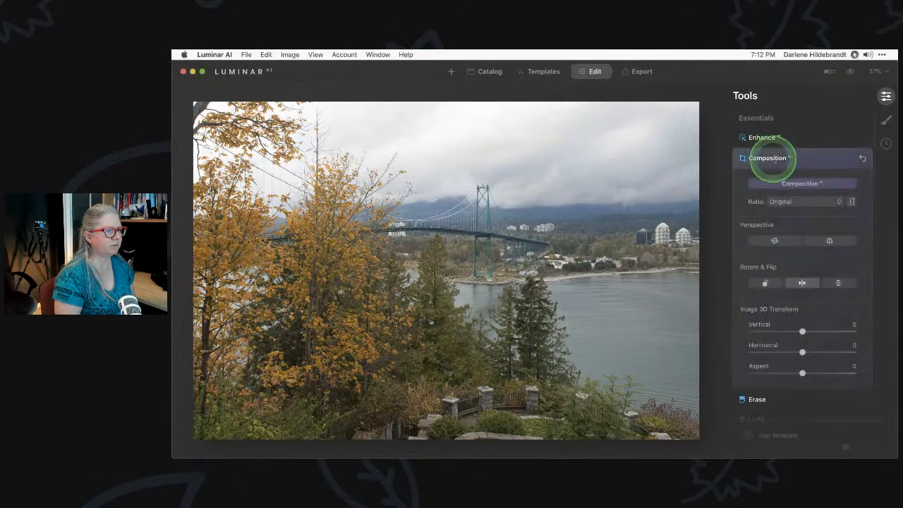
left_click(784, 202)
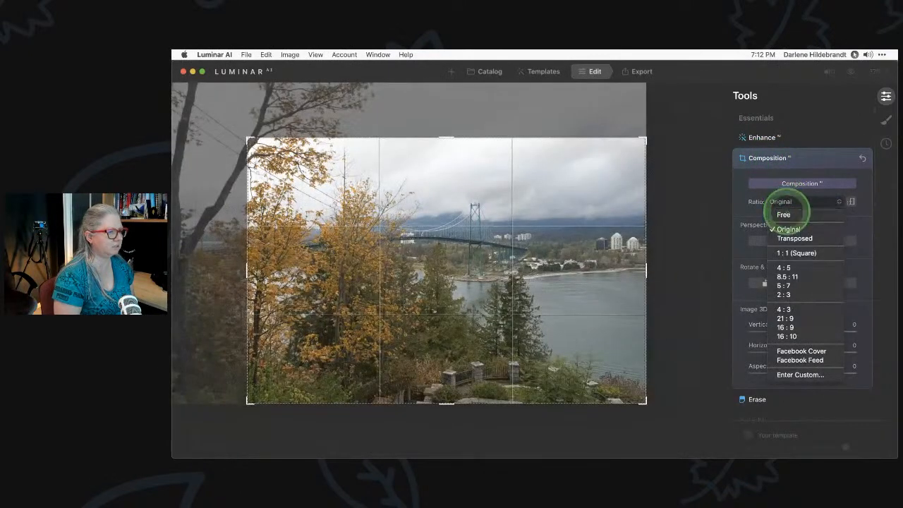
left_click(784, 213)
mouse_move(503, 401)
left_mouse_down()
mouse_move(503, 388)
mouse_move(511, 402)
mouse_move(516, 398)
left_mouse_up()
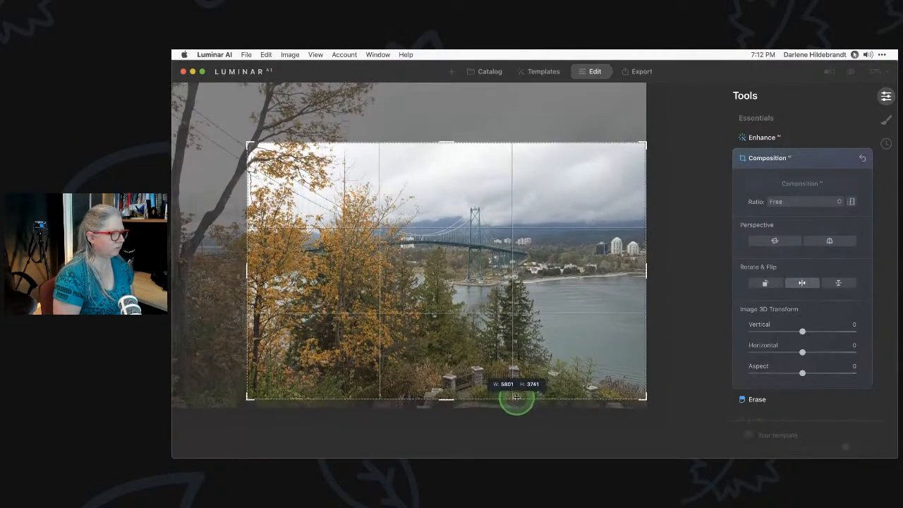
key("Return")
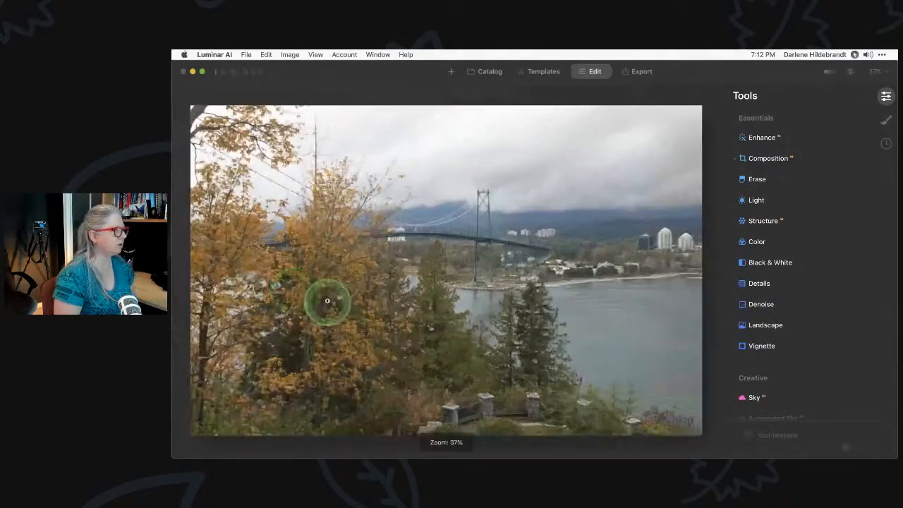
left_click(192, 105)
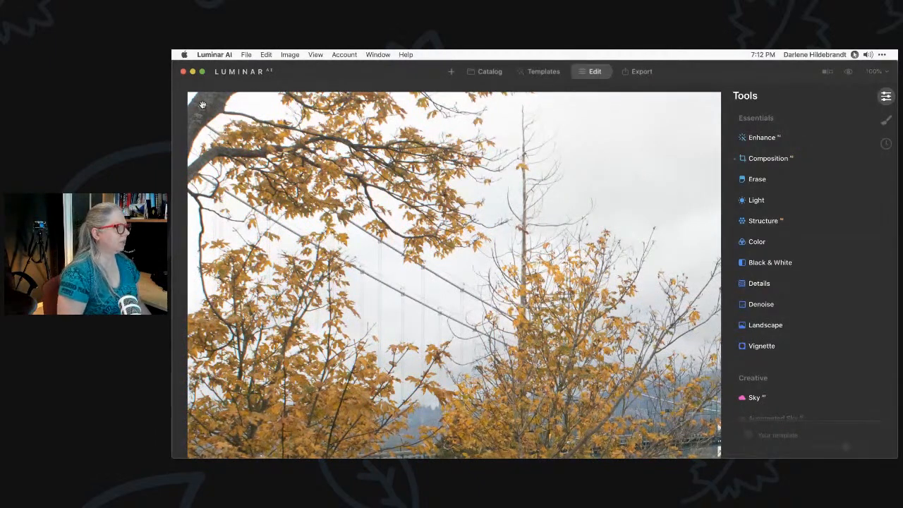
Zoom to 200% and pan to the upper-left corner of autumn branches
left_click(874, 71)
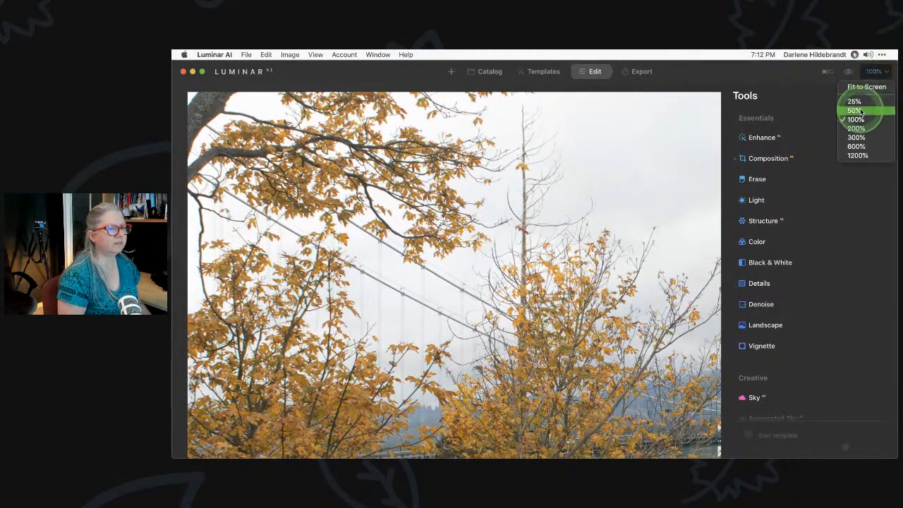
left_click(855, 128)
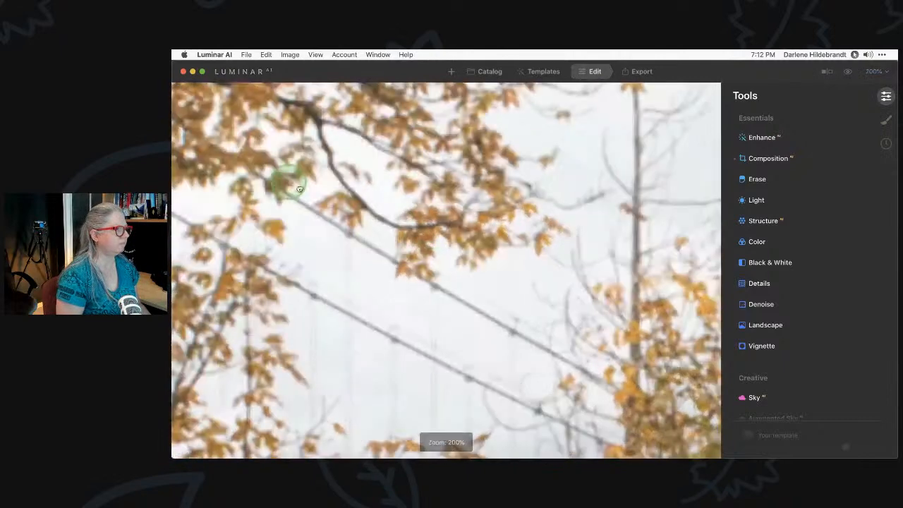
left_click_drag(299, 189, 406, 247)
left_click_drag(262, 157, 376, 235)
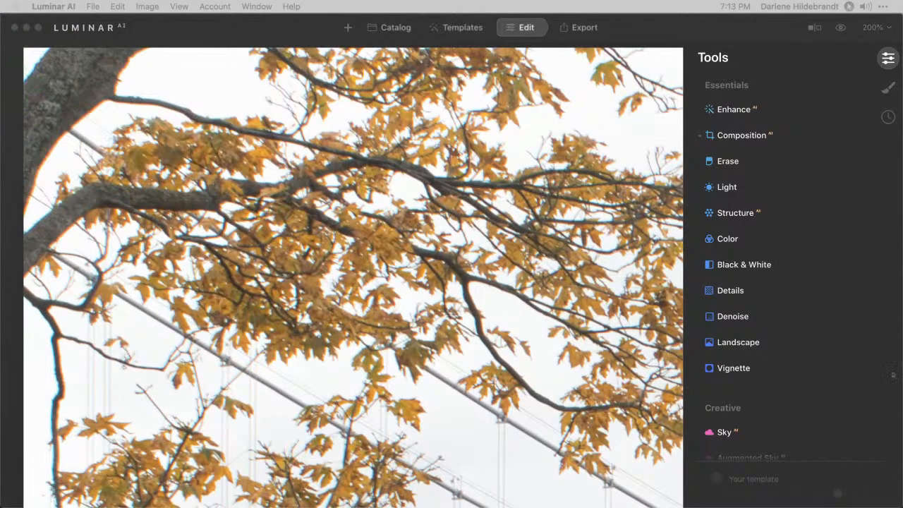
Enable Remove Chromatic Aberrations in Optics and show its Advanced Settings
scroll(820, 396, "down", 15)
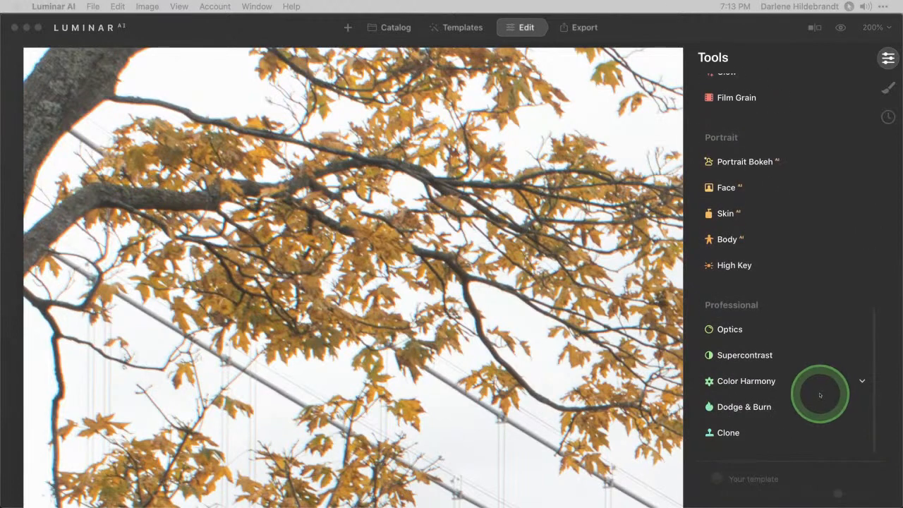
left_click(719, 329)
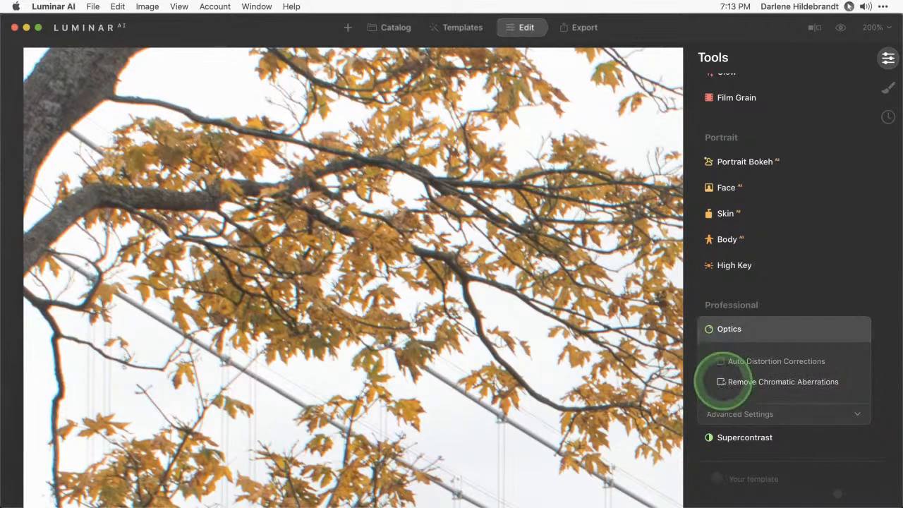
left_click(721, 382)
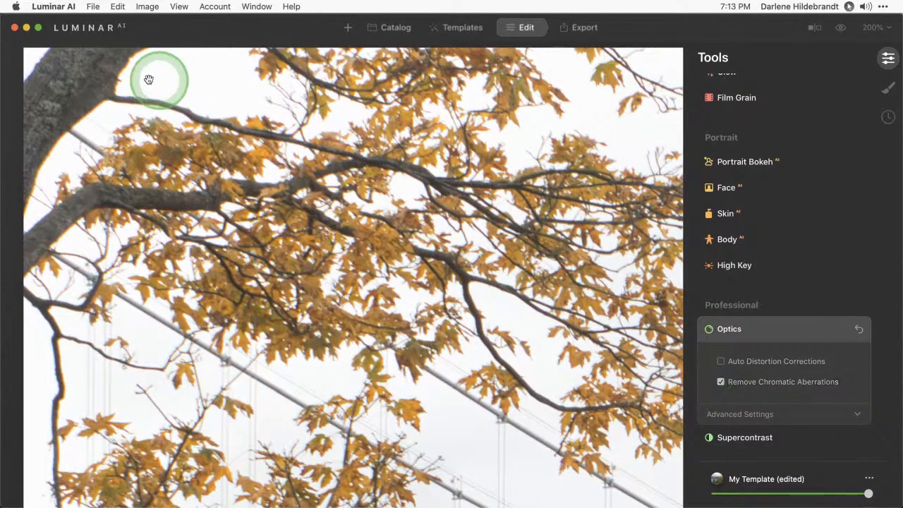
left_click(736, 414)
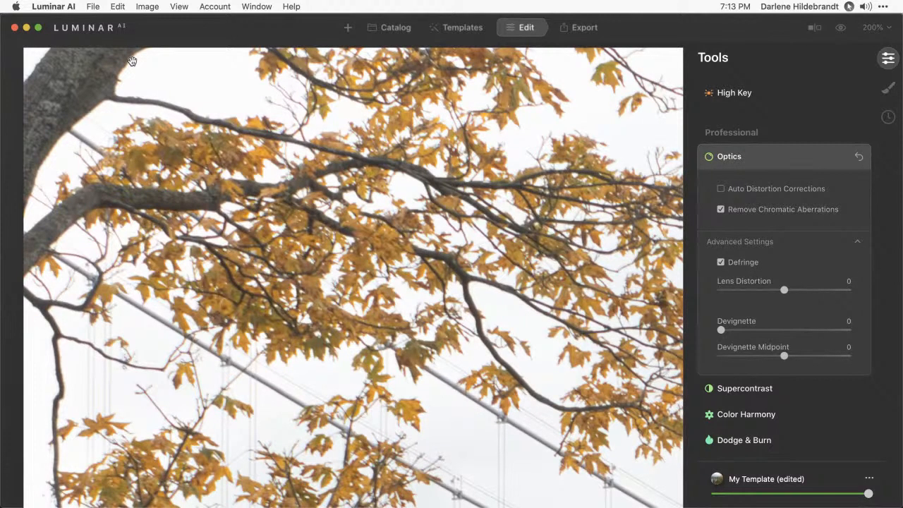
Reset Optics for a before view, re-enable Defringe and Remove Chromatic Aberrations, and fit the photo in view
left_click(860, 157)
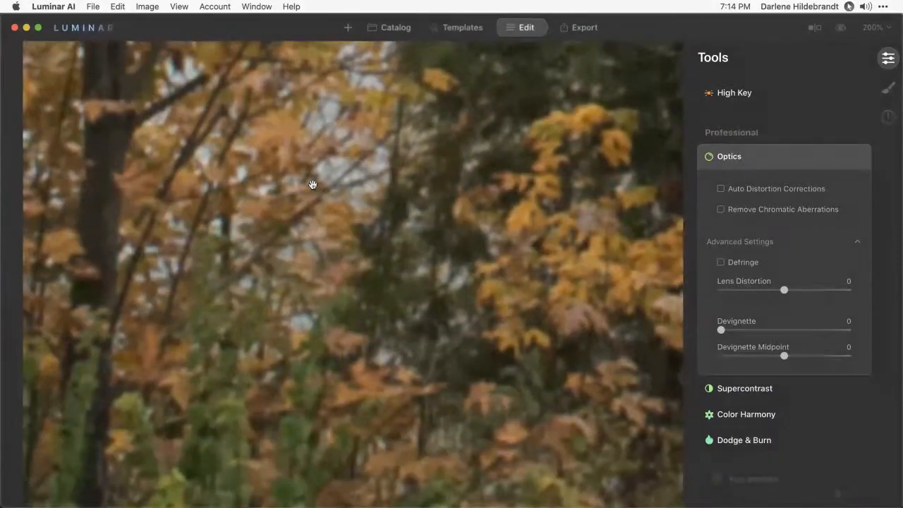
left_click(313, 185)
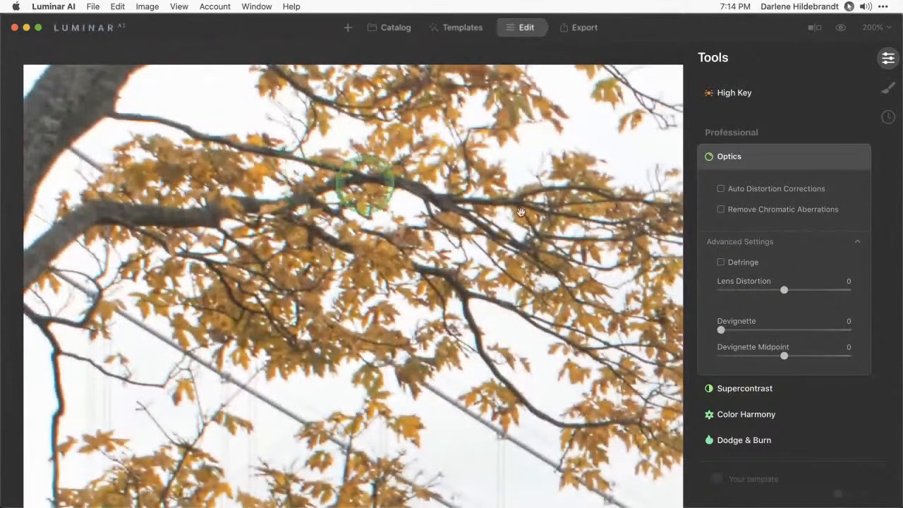
left_click(720, 262)
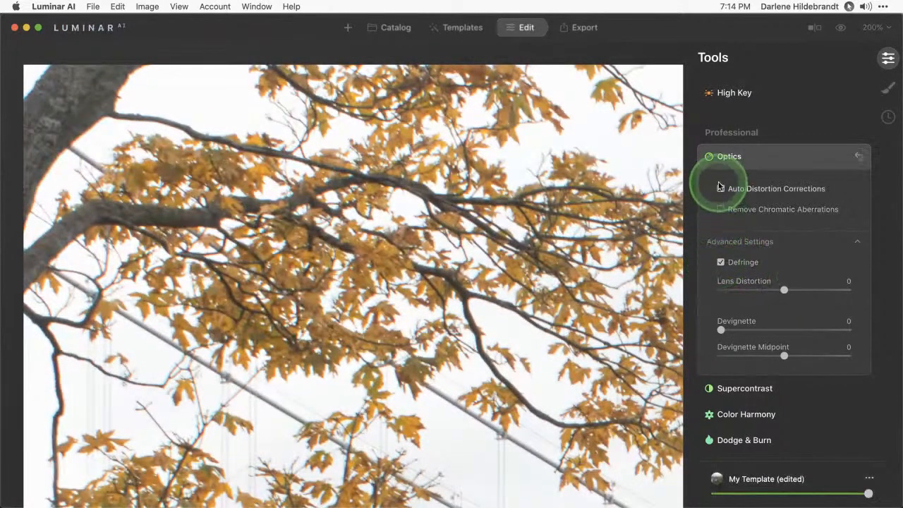
left_click(721, 210)
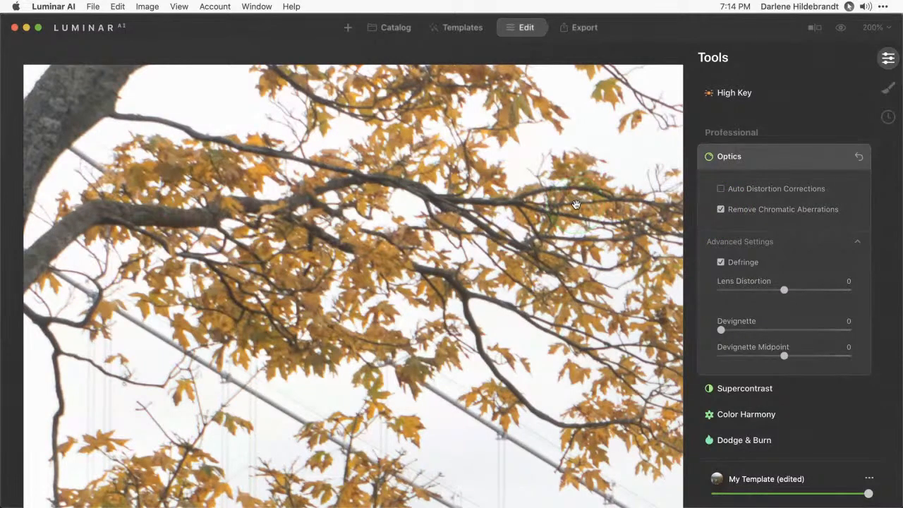
left_click(449, 208)
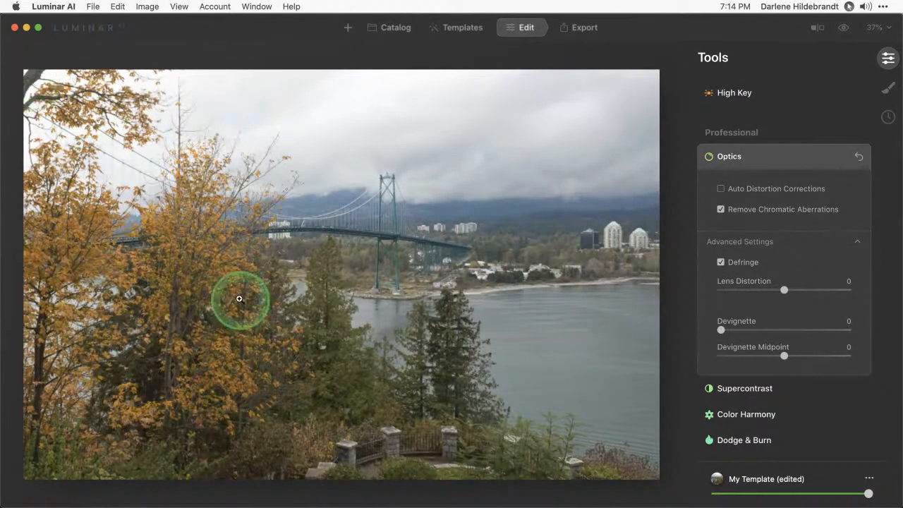
scroll(792, 147, "up", 10)
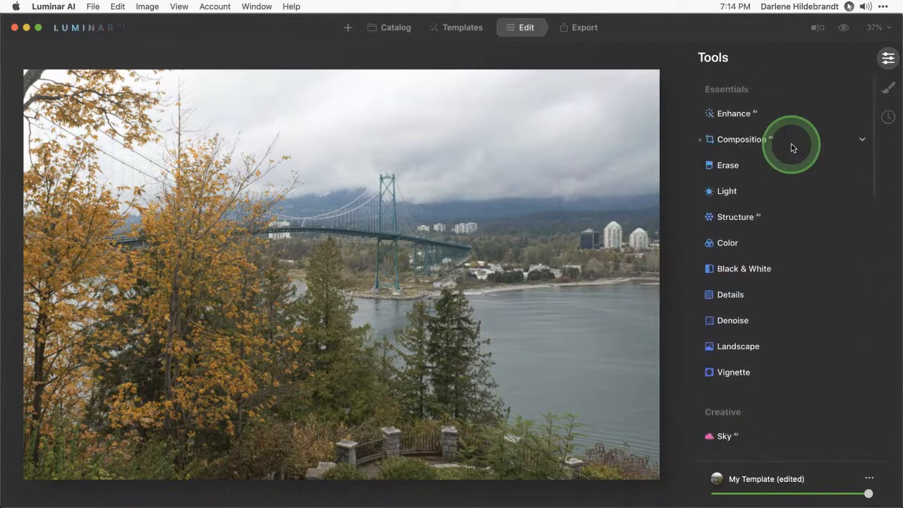
Apply a free-ratio crop trimming the top-left corner, repositioning the bridge inside the frame
left_click(742, 140)
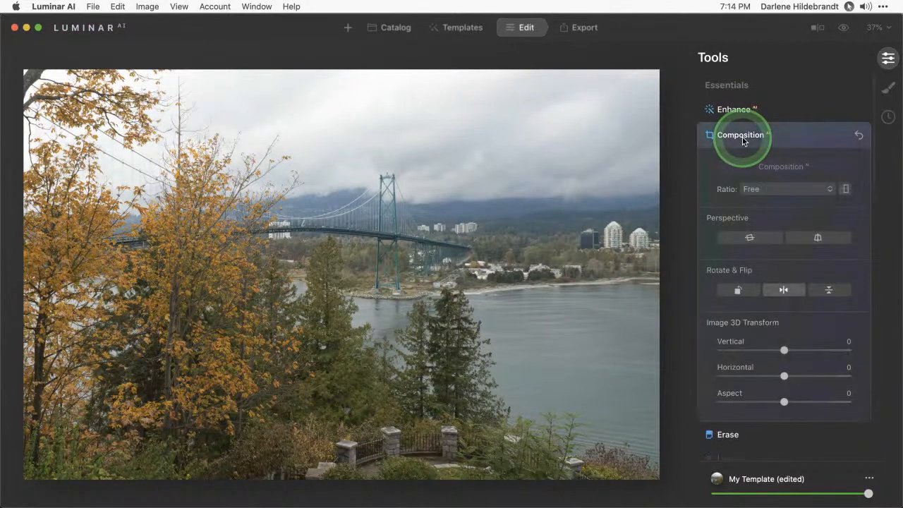
left_click(208, 155)
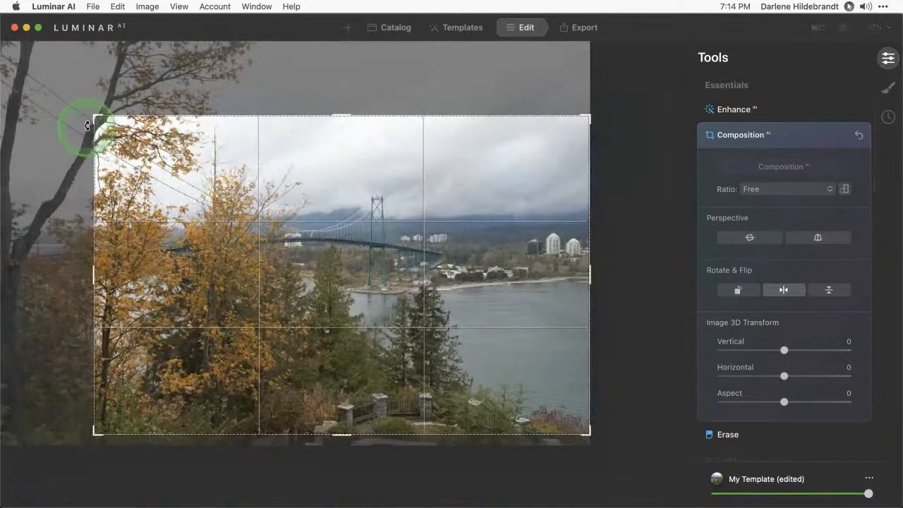
left_click_drag(91, 113, 98, 118)
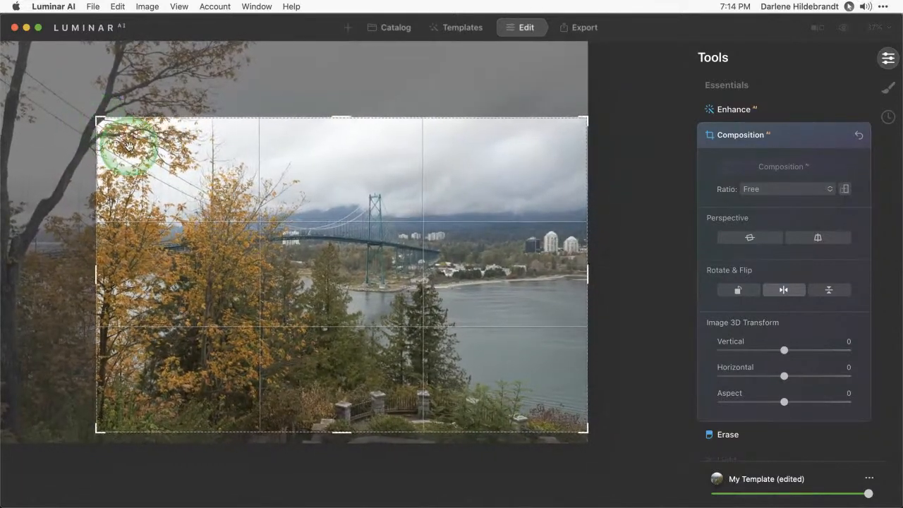
left_click_drag(129, 145, 219, 206)
key("Return")
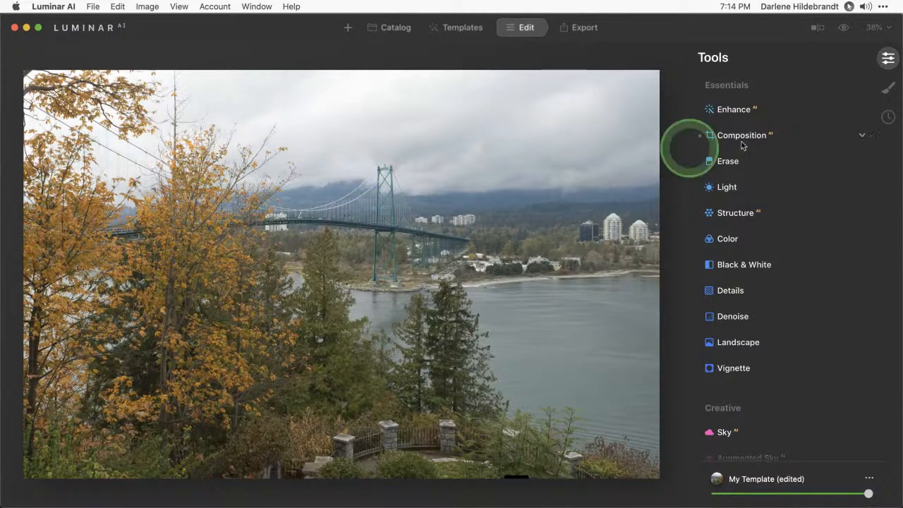
Raise Enhance AI Accent to 69 and Sky Enhancer to 89
left_click(732, 109)
left_click_drag(729, 147, 809, 148)
left_click_drag(721, 175, 836, 175)
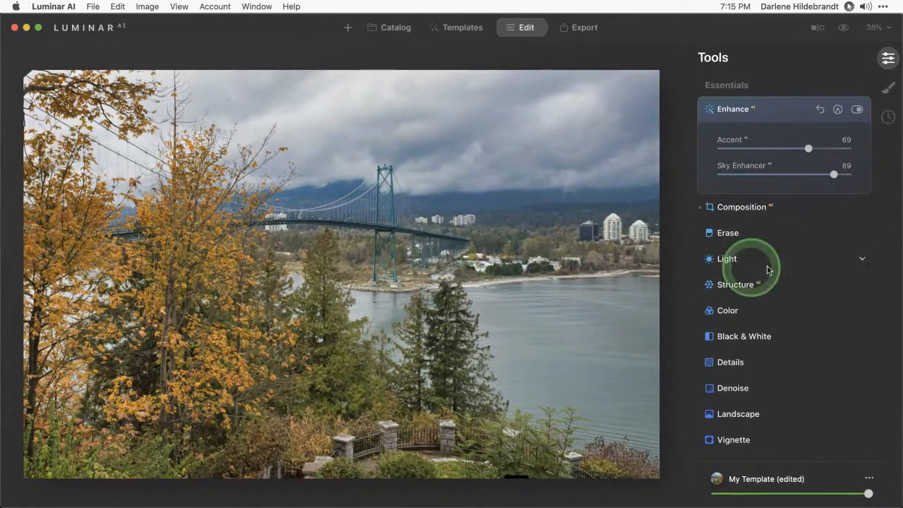
left_click(773, 108)
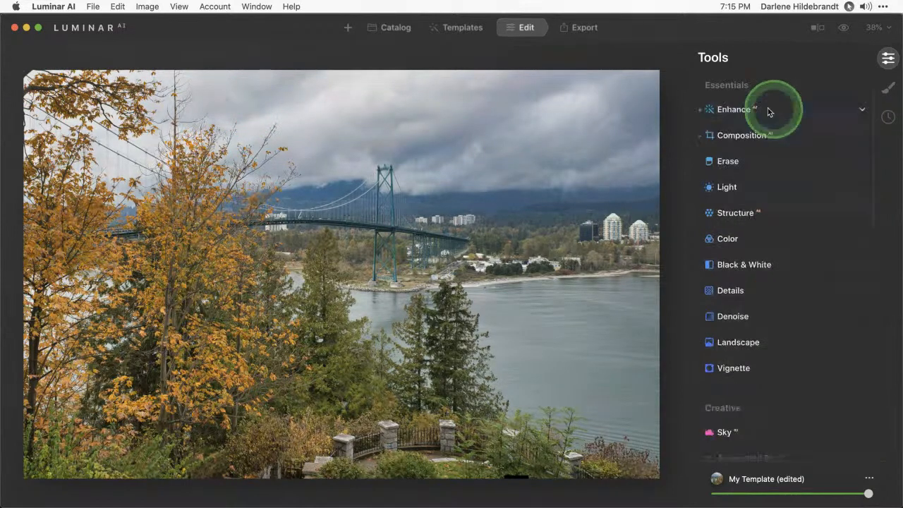
Nudge the white-point slider under the Light tone curve slightly left
left_click(734, 186)
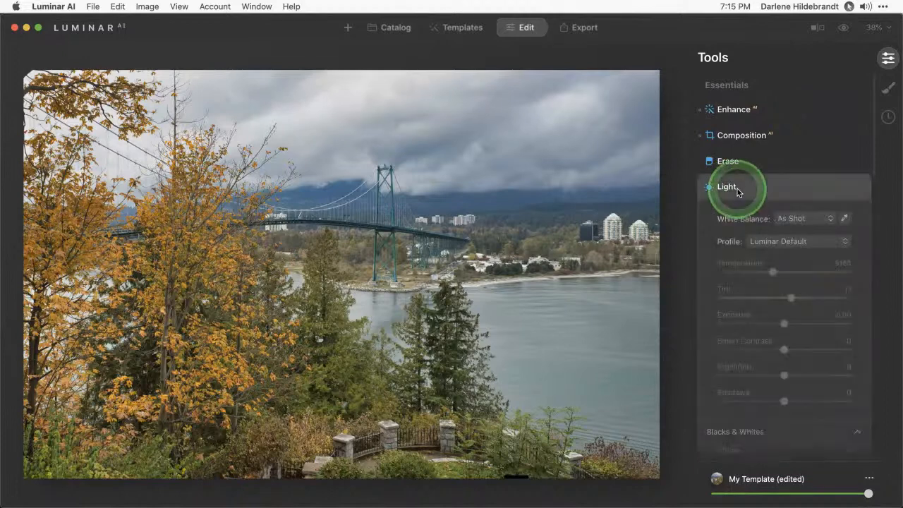
scroll(738, 190, "down", 5)
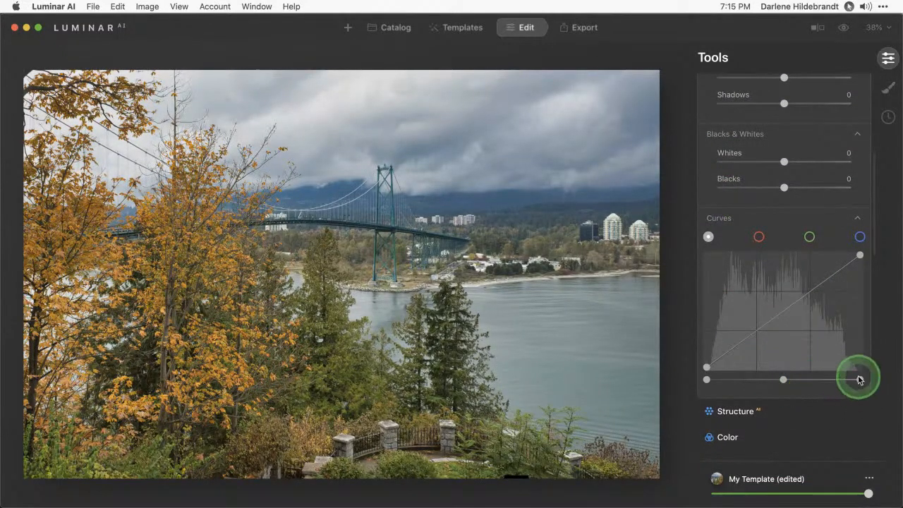
left_click_drag(860, 380, 858, 380)
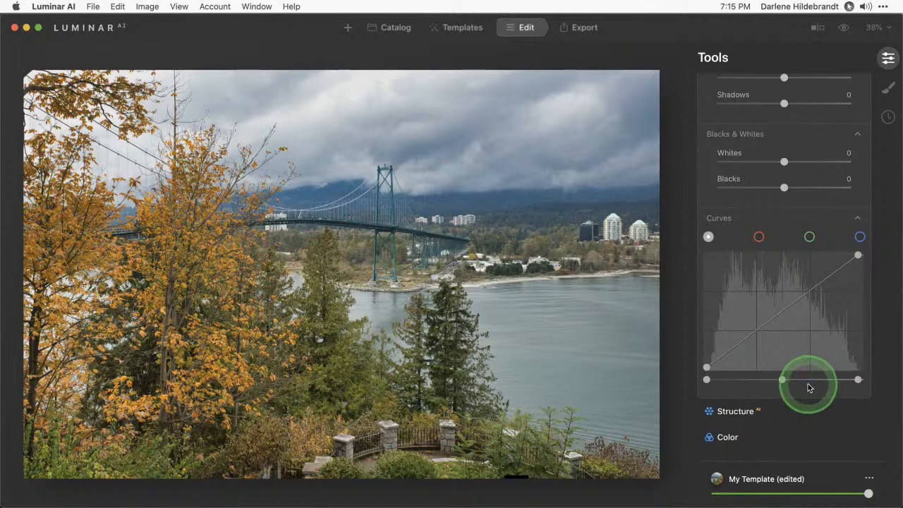
scroll(808, 384, "down", 2)
Set Structure AI Amount to 61 and Boost to 24
left_click(758, 372)
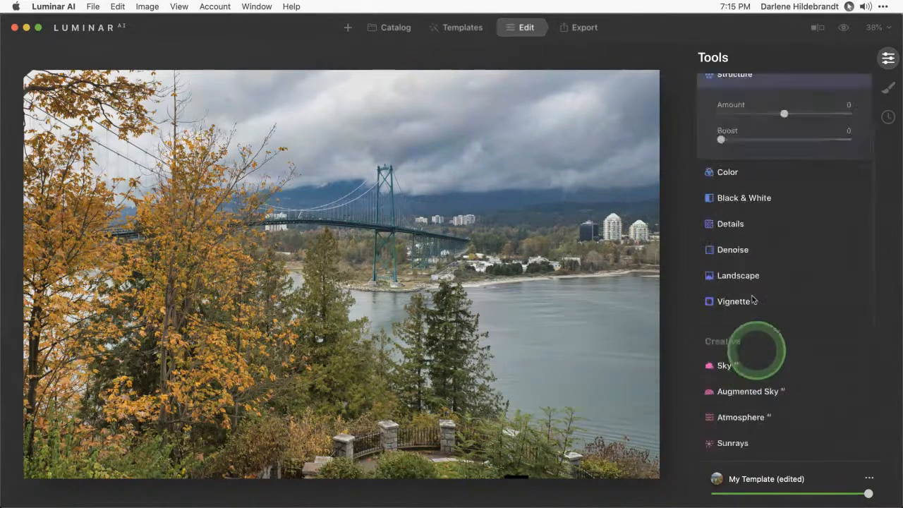
left_click_drag(784, 126, 853, 123)
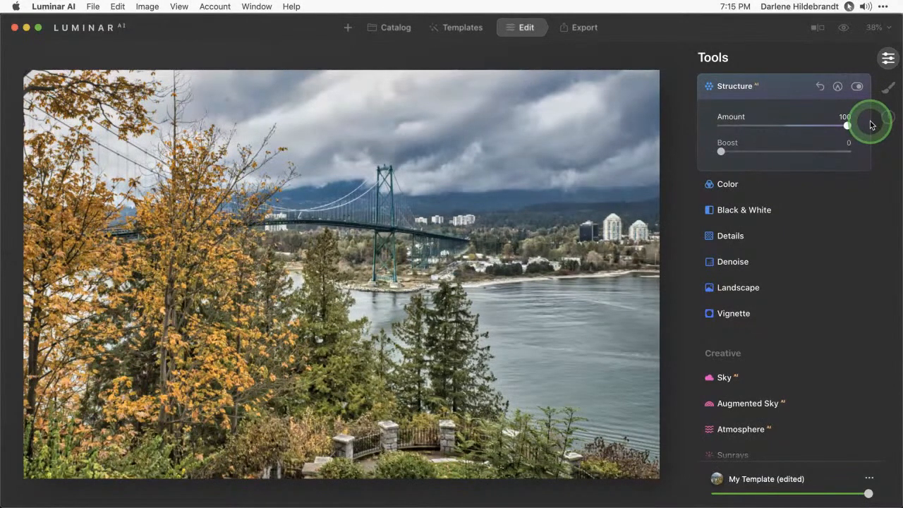
left_click_drag(871, 125, 811, 127)
left_click_drag(721, 151, 736, 150)
Mask Structure with a gradient drawn down from the bridge tower and adjust the masked amount
left_click(837, 86)
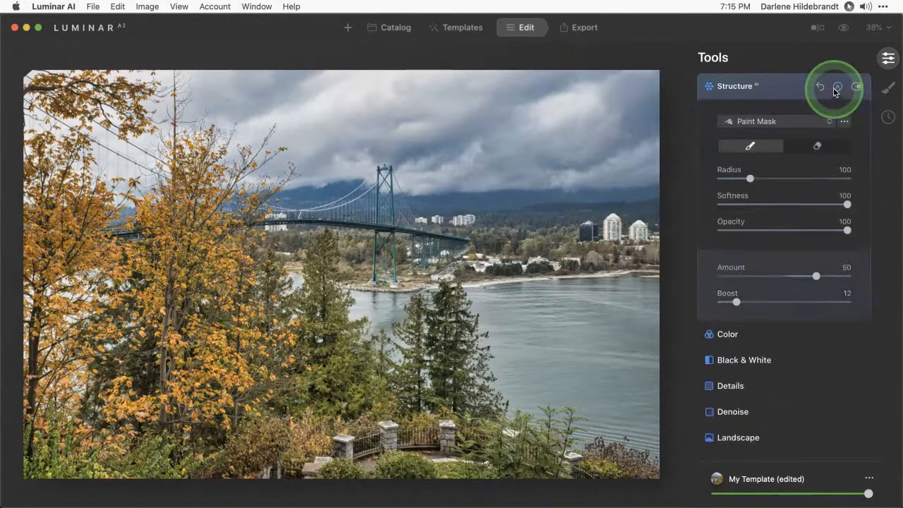
left_click(767, 124)
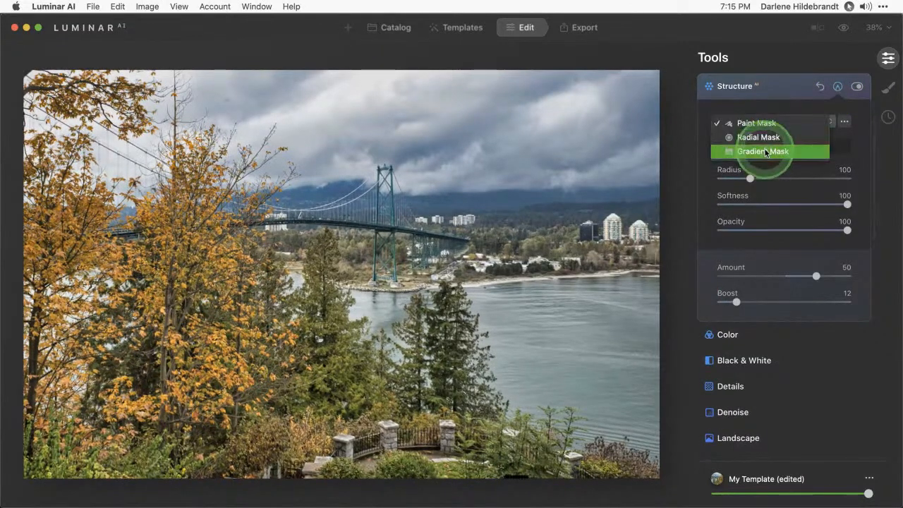
left_click(765, 150)
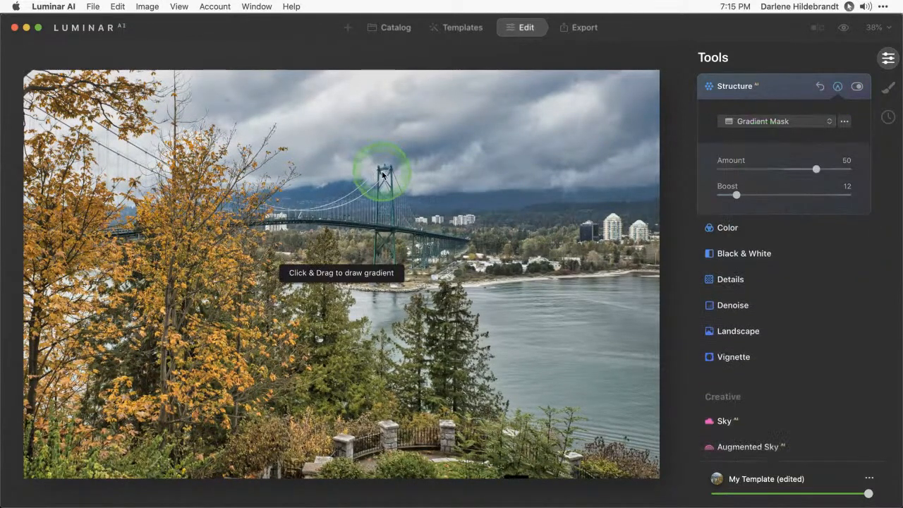
left_click_drag(387, 182, 390, 227)
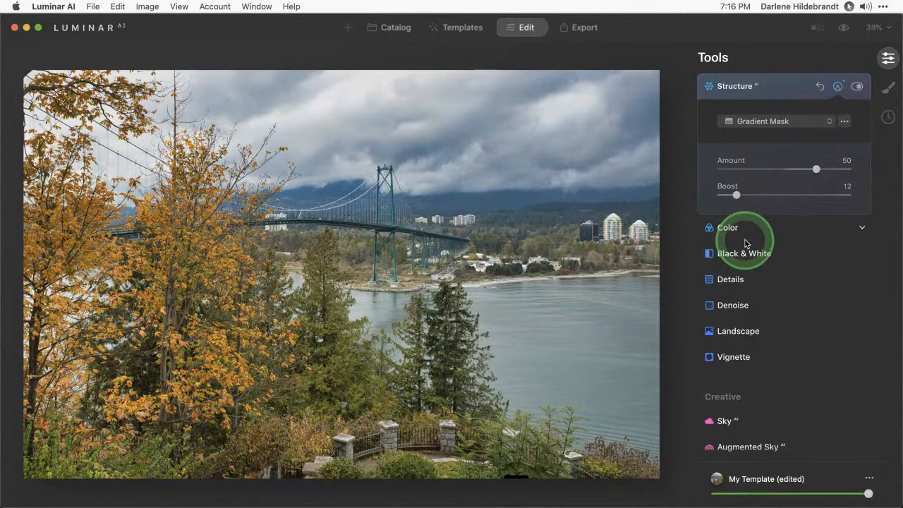
key("slash")
key("slash")
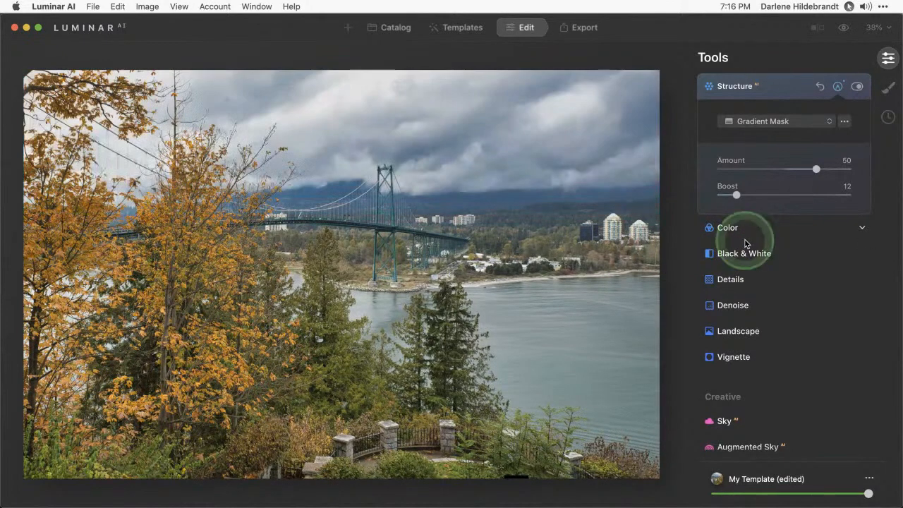
left_click_drag(776, 161, 747, 169)
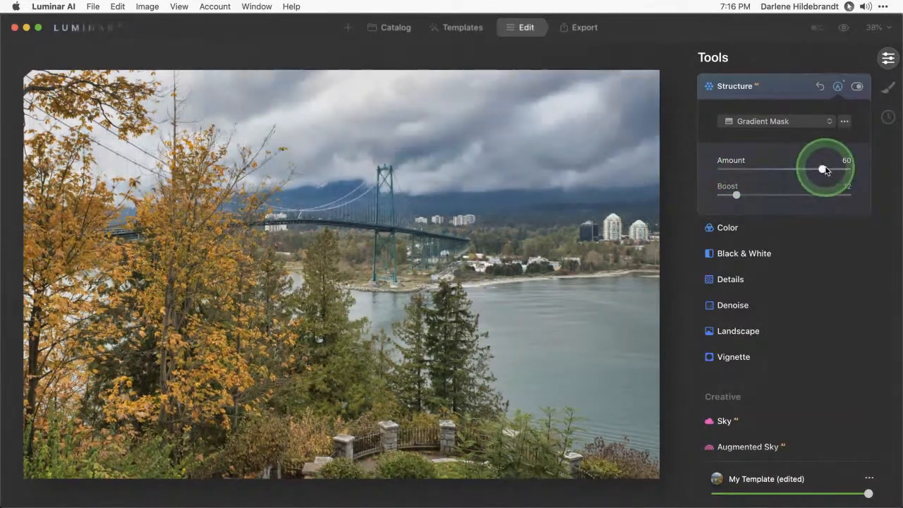
mouse_move(824, 169)
left_mouse_down()
mouse_move(724, 165)
mouse_move(853, 167)
mouse_move(823, 170)
left_mouse_up()
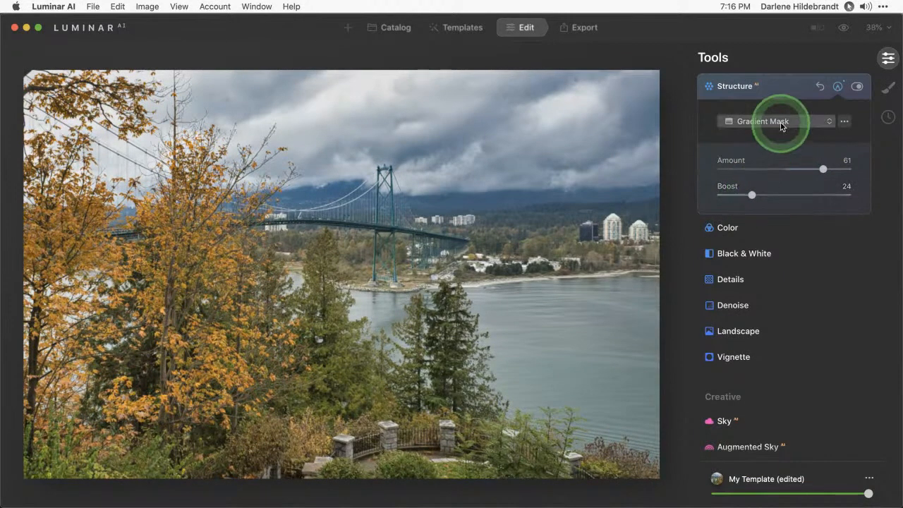
left_click(788, 89)
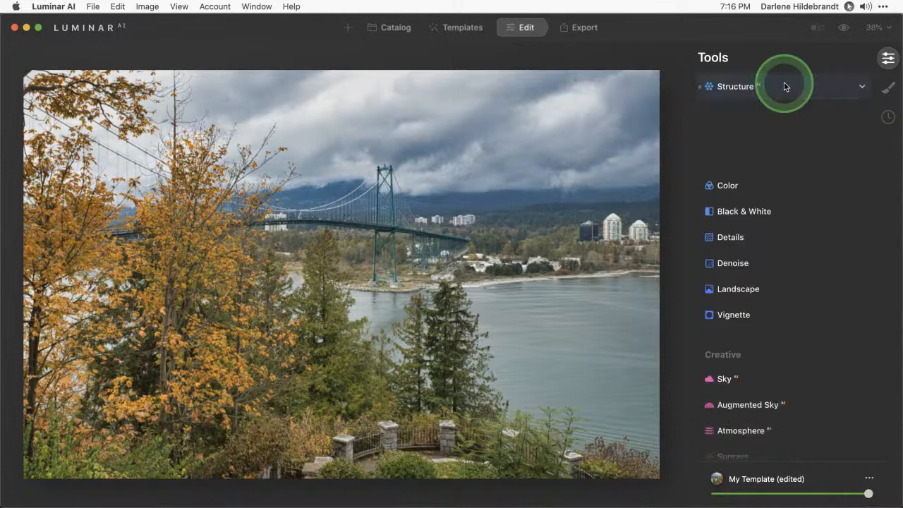
Set Details to Small Details 5, Medium Details 14 and Sharpen 9
left_click(736, 167)
left_click_drag(776, 231, 792, 228)
left_click_drag(784, 202, 788, 203)
left_click_drag(721, 295, 733, 297)
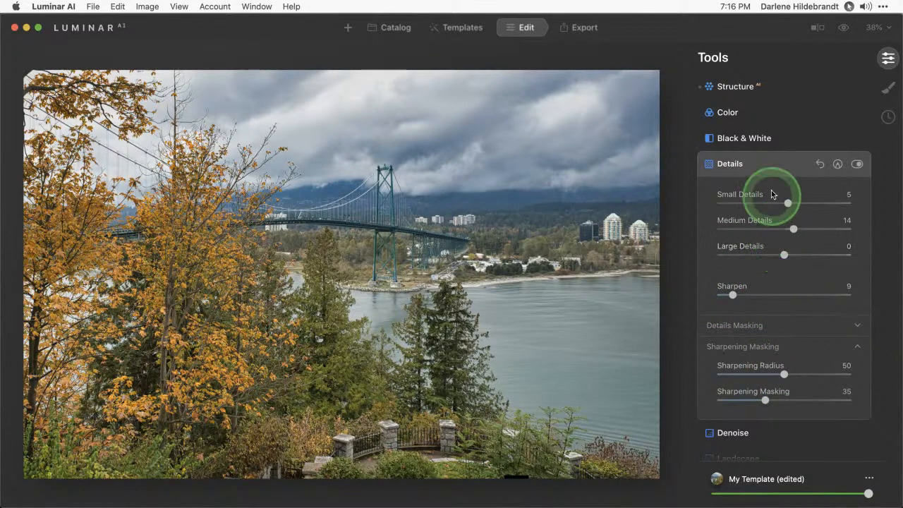
left_click(768, 166)
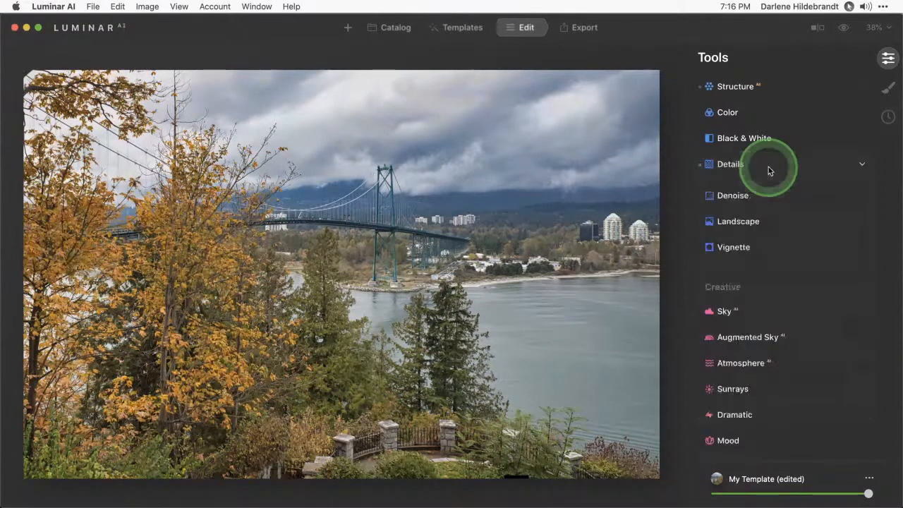
Set the vignette to Amount -71, Feather -100 and Size 29
left_click(738, 243)
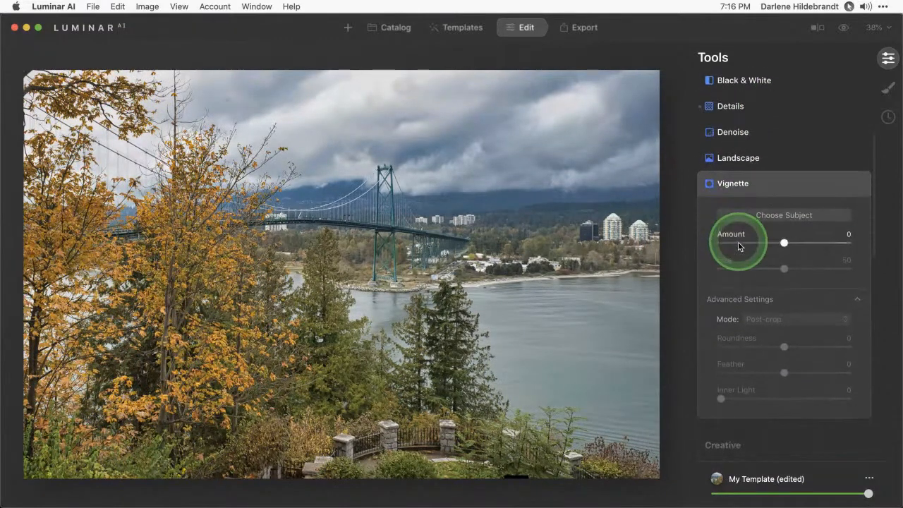
left_click(737, 243)
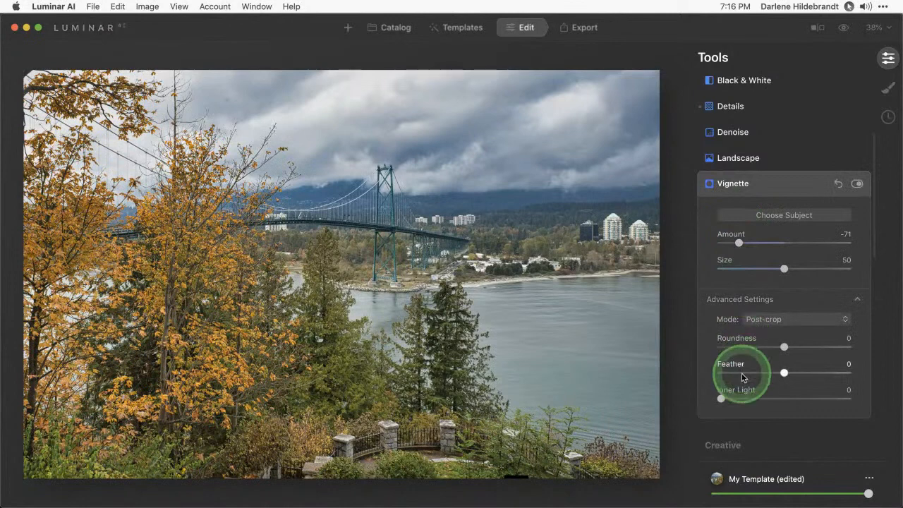
left_click_drag(741, 373, 691, 371)
left_click(738, 243)
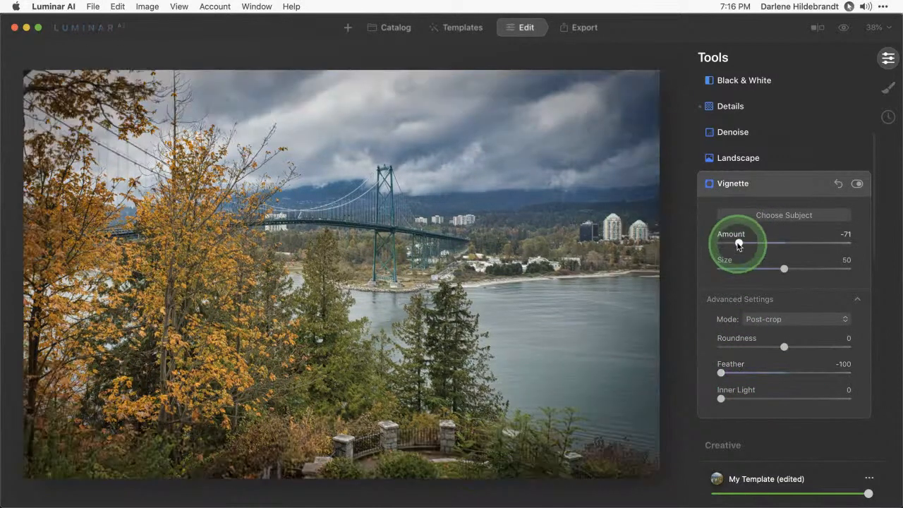
left_click_drag(739, 266, 759, 269)
Centre the vignette on the bridge, reset Feather, and lighten Amount to -59
left_click(772, 221)
left_click(453, 234)
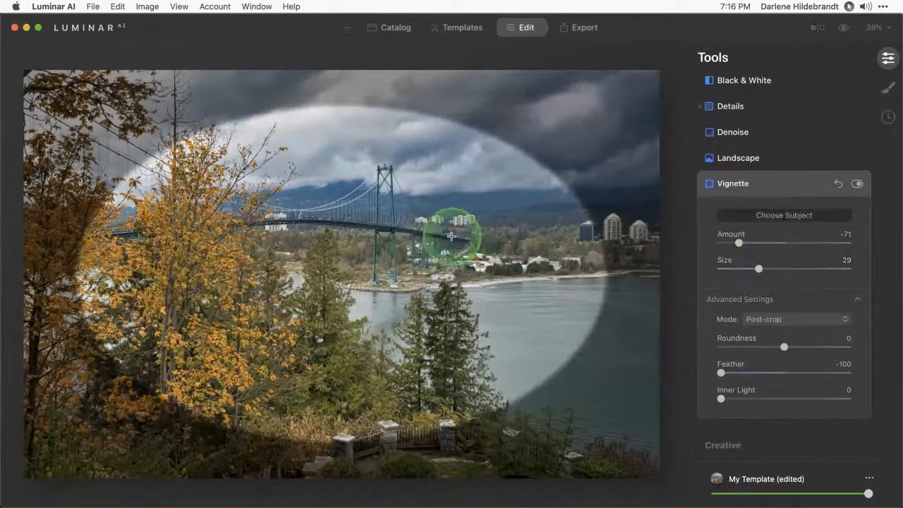
left_click_drag(451, 236, 419, 263)
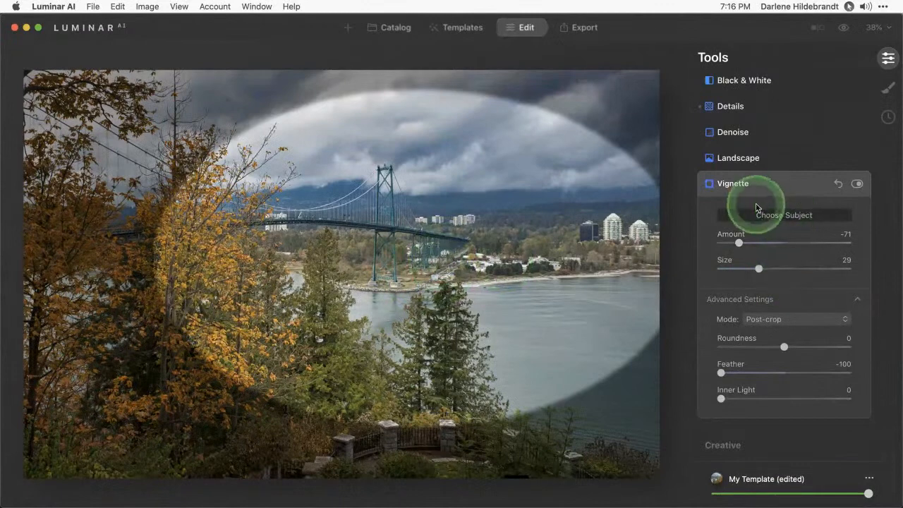
double_click(721, 373)
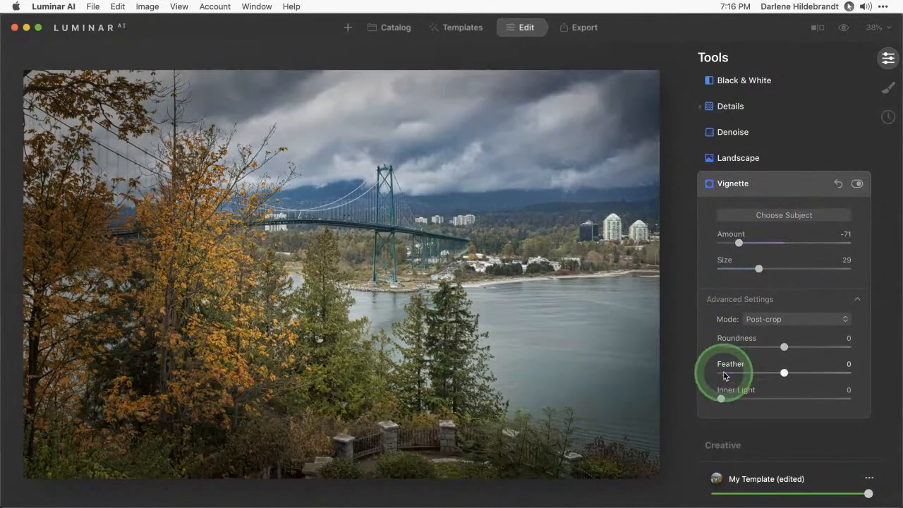
mouse_move(742, 241)
left_mouse_down()
mouse_move(761, 245)
mouse_move(746, 242)
left_mouse_up()
Toggle the vignette off and on to compare, leaving it enabled
left_click(857, 183)
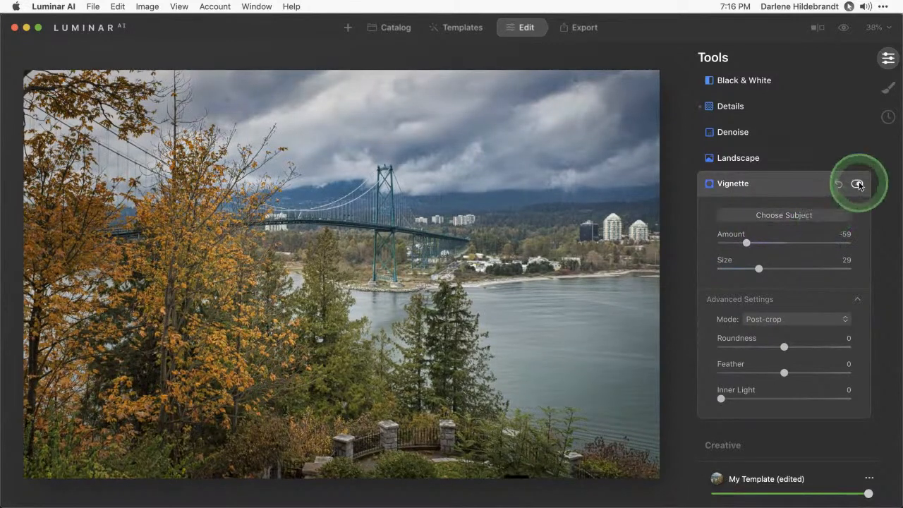
left_click(856, 184)
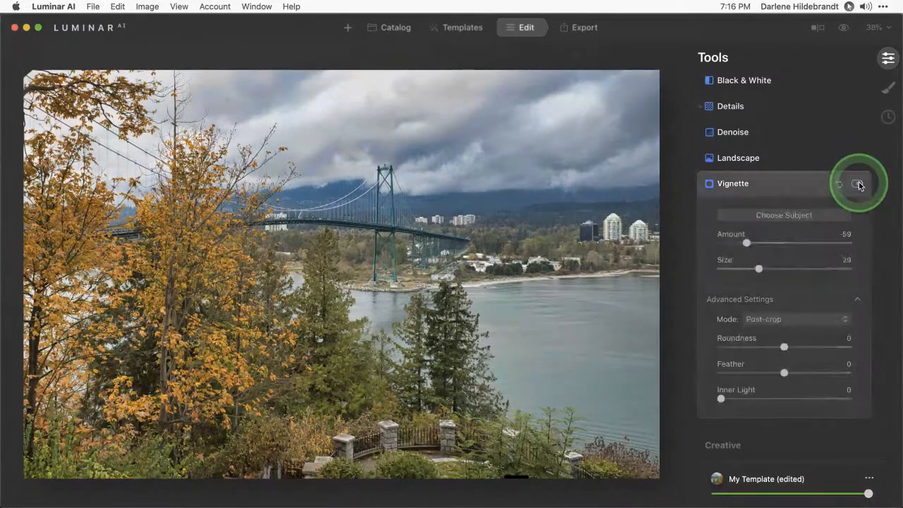
left_click(857, 183)
left_click(857, 184)
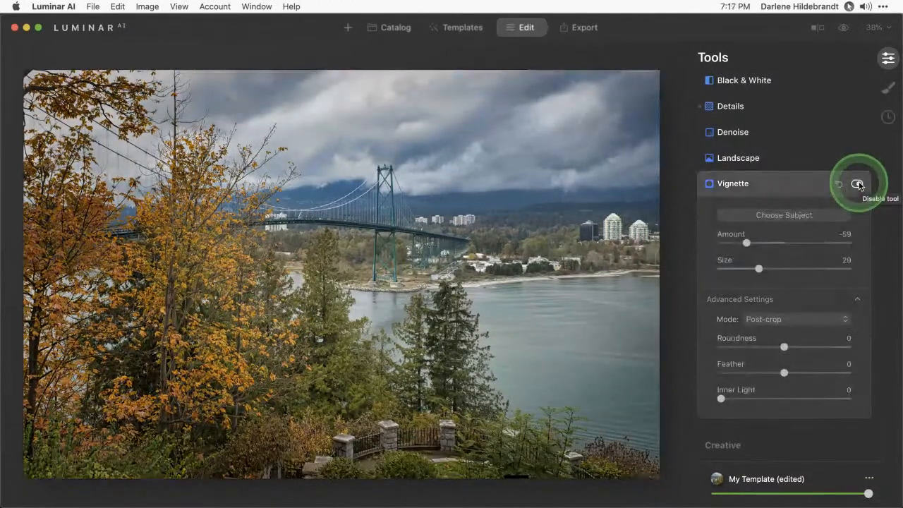
left_click(857, 183)
left_click(856, 184)
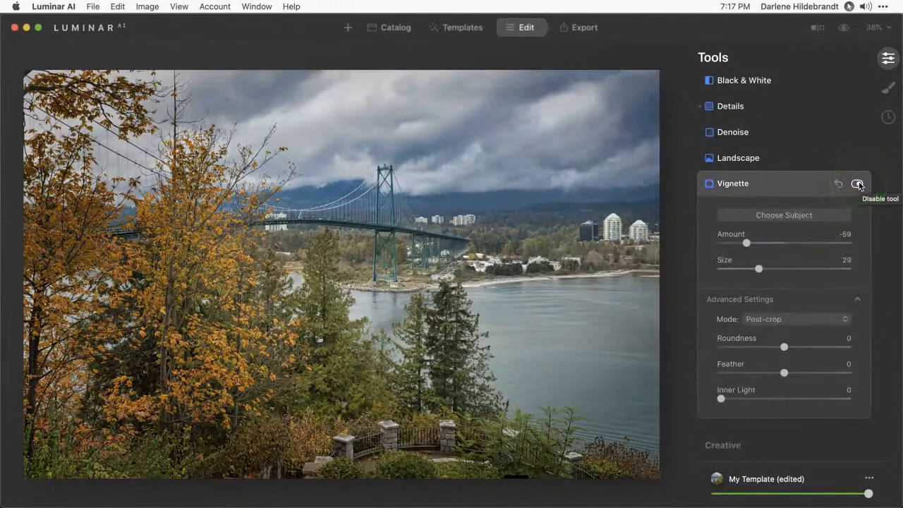
left_click(787, 183)
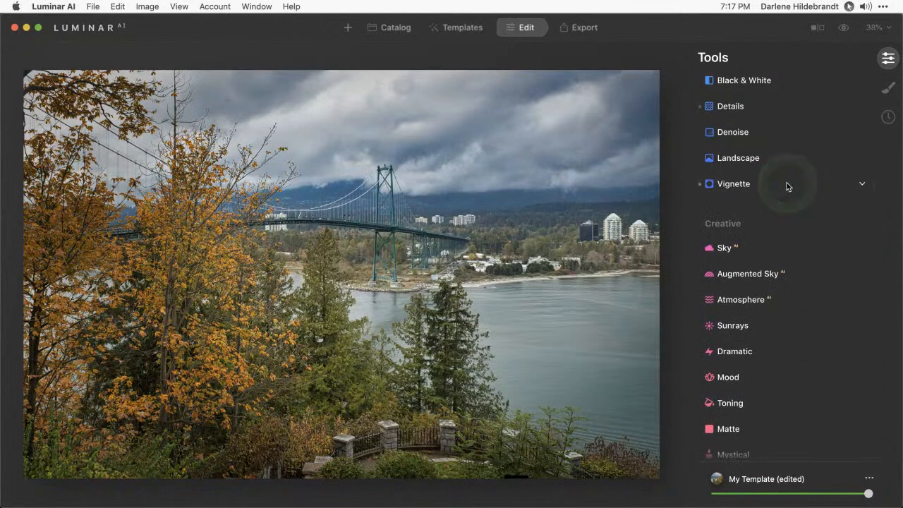
Compare the edited photo with the unedited original
key("backslash")
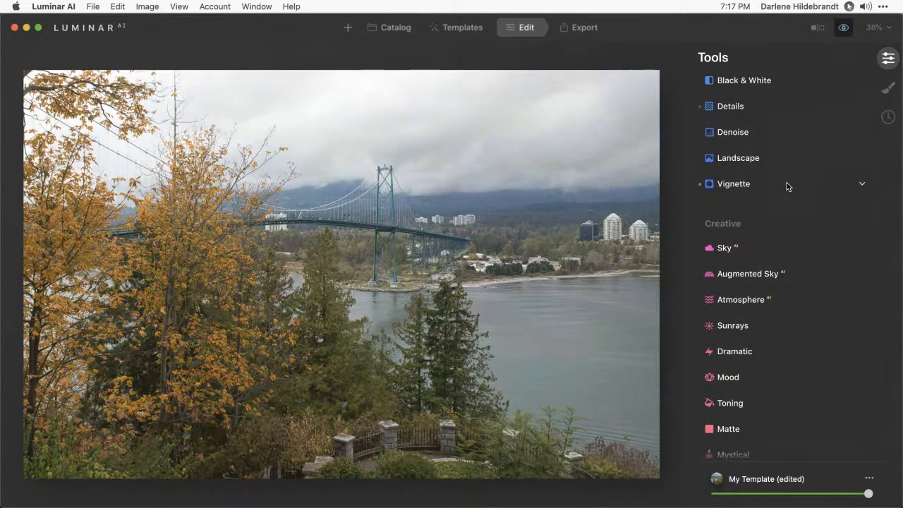
key("backslash")
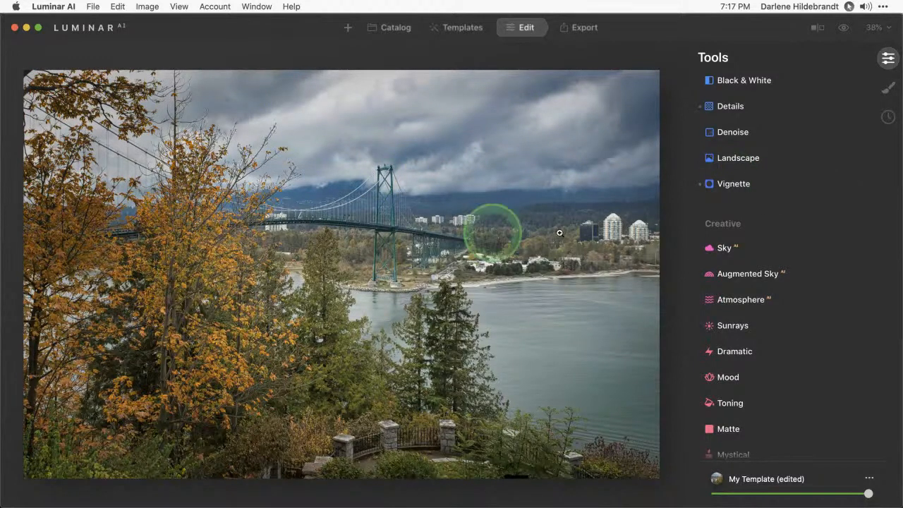
scroll(734, 187, "up", 2)
scroll(734, 187, "up", 6)
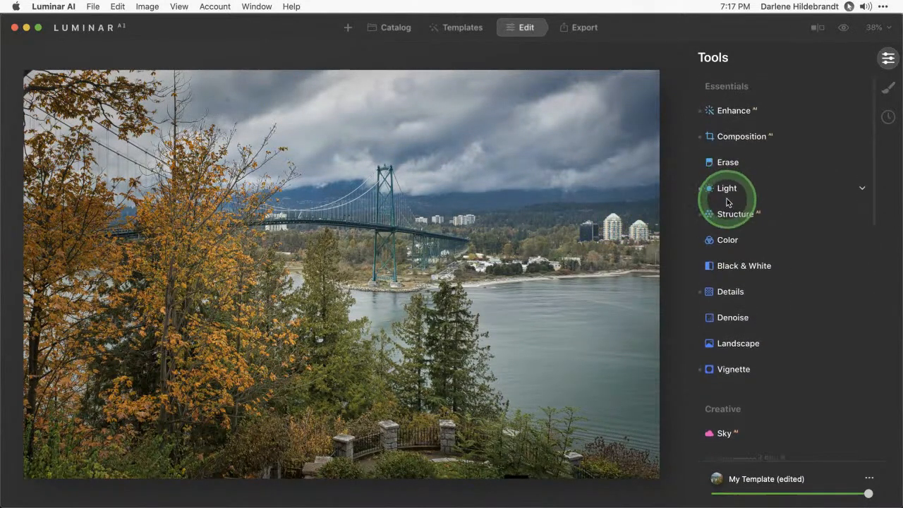
In Light, set Exposure -0.44, Whites 11 and Temperature about 5480
left_click(734, 188)
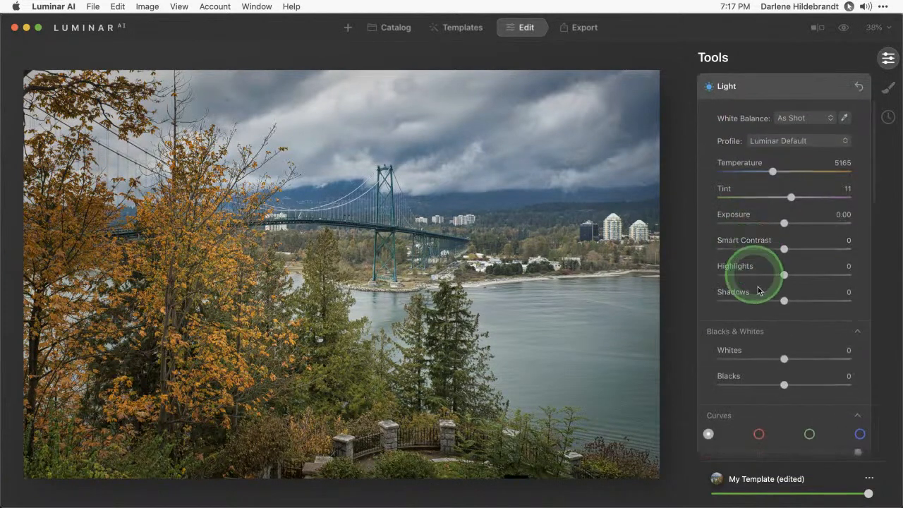
left_click(786, 223)
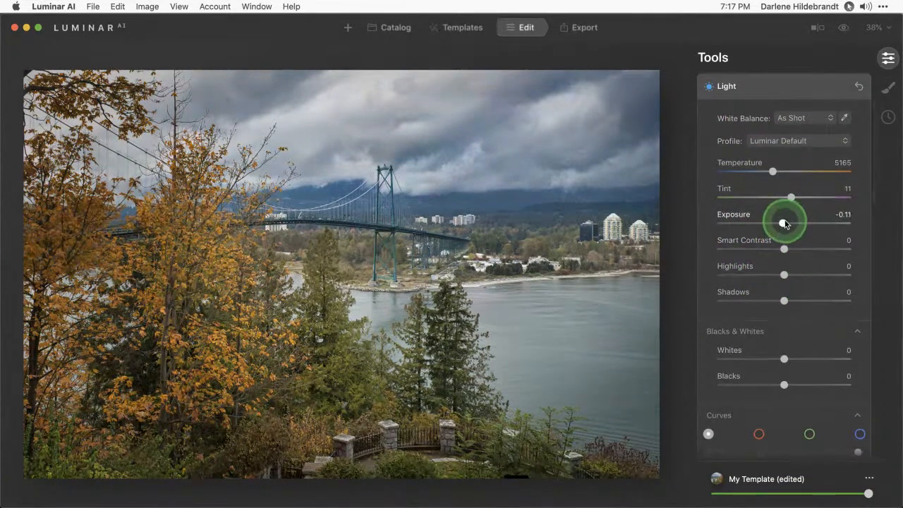
left_click_drag(782, 223, 778, 223)
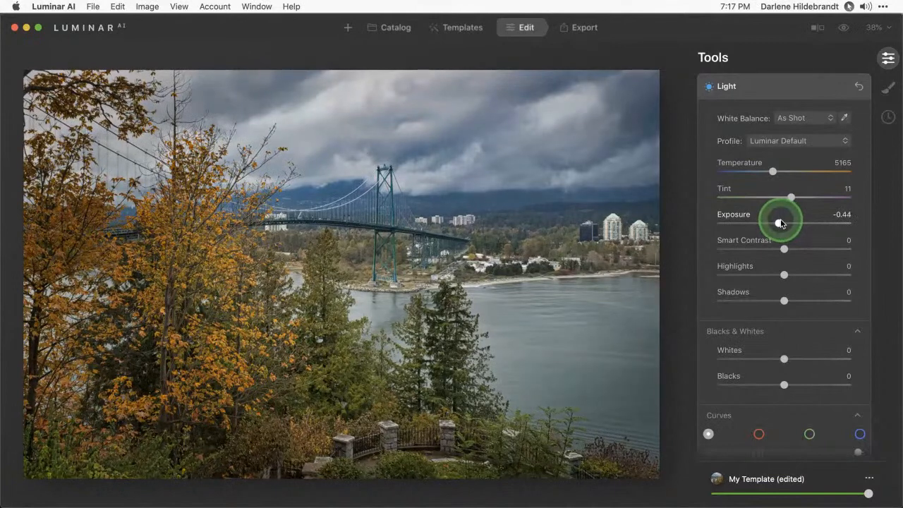
left_click_drag(784, 359, 790, 359)
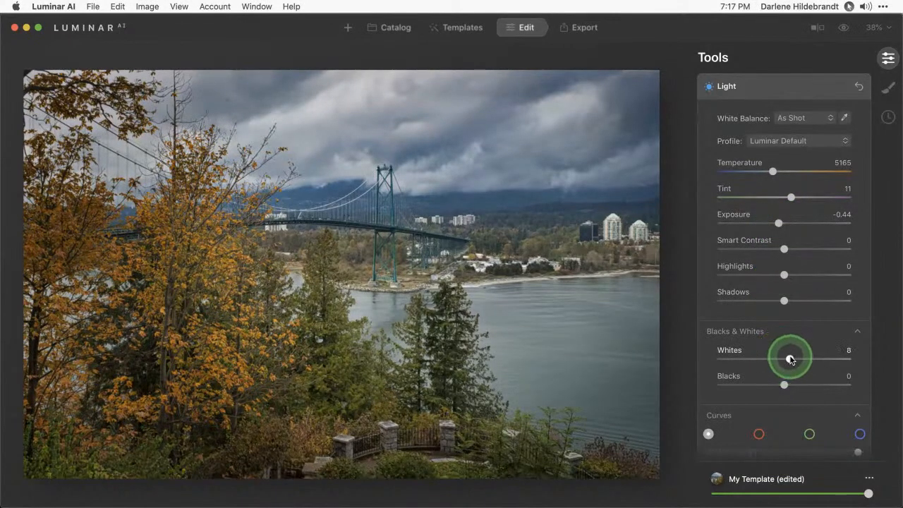
scroll(775, 290, "down", 2)
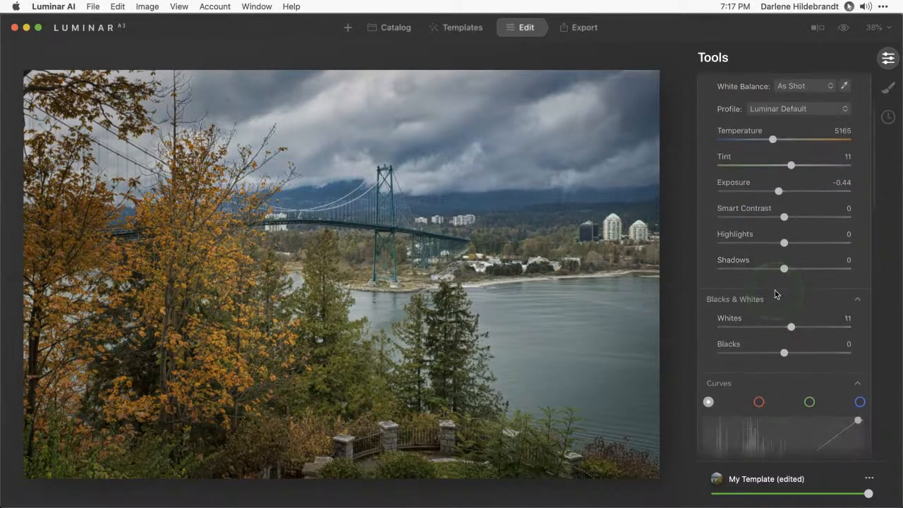
scroll(775, 290, "up", 4)
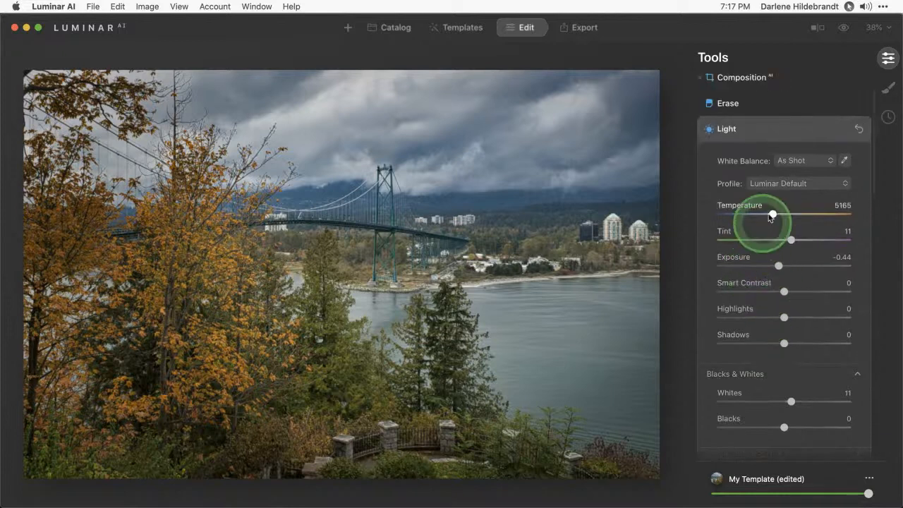
left_click_drag(774, 214, 774, 215)
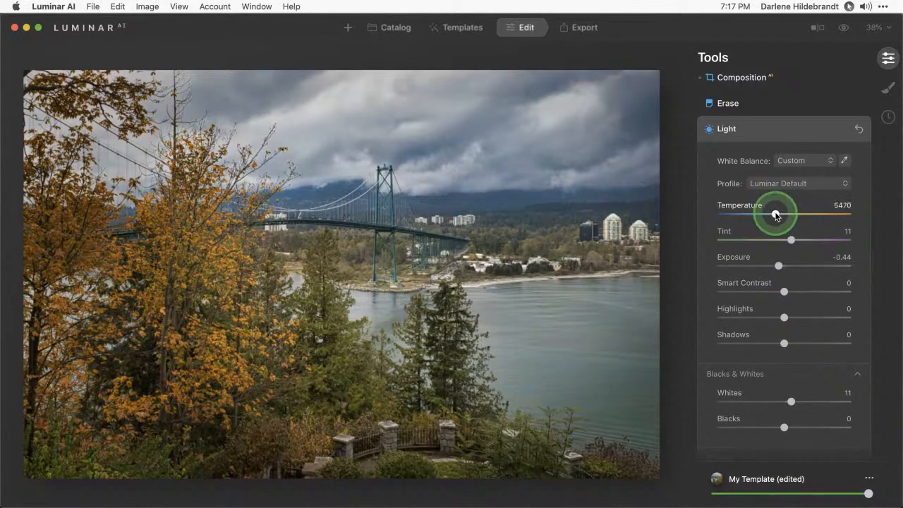
Apply the Camera Vivid profile in Light
left_click(780, 182)
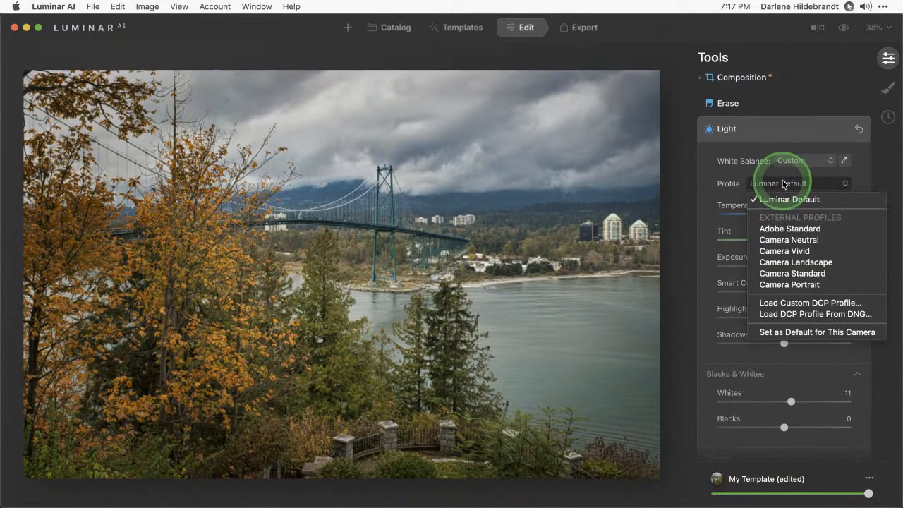
left_click(776, 252)
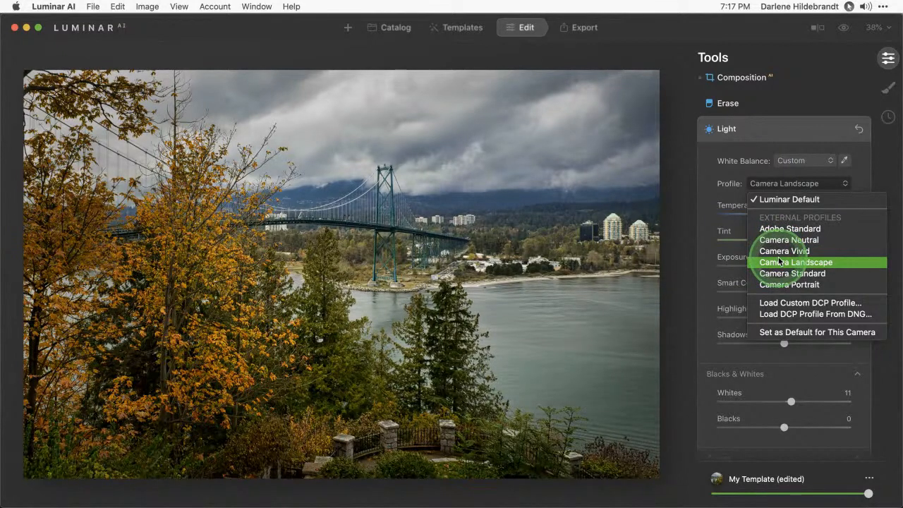
left_click(779, 252)
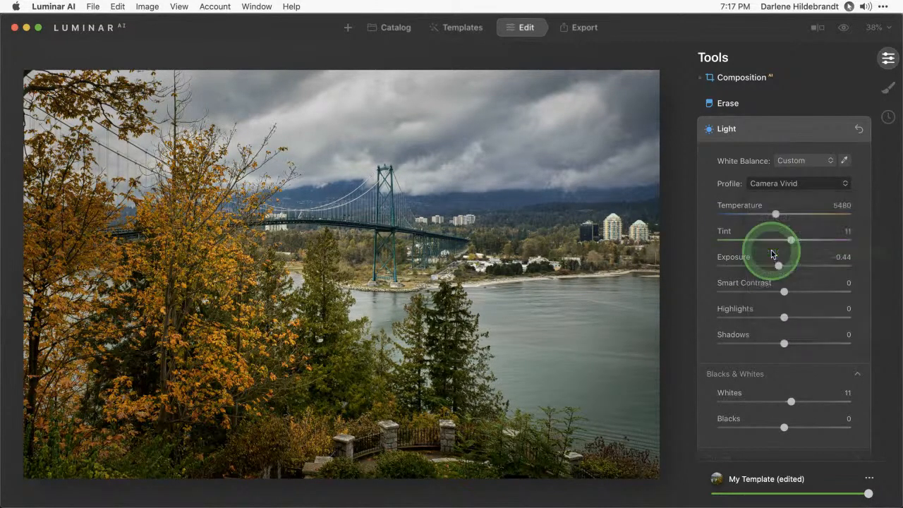
left_click(787, 130)
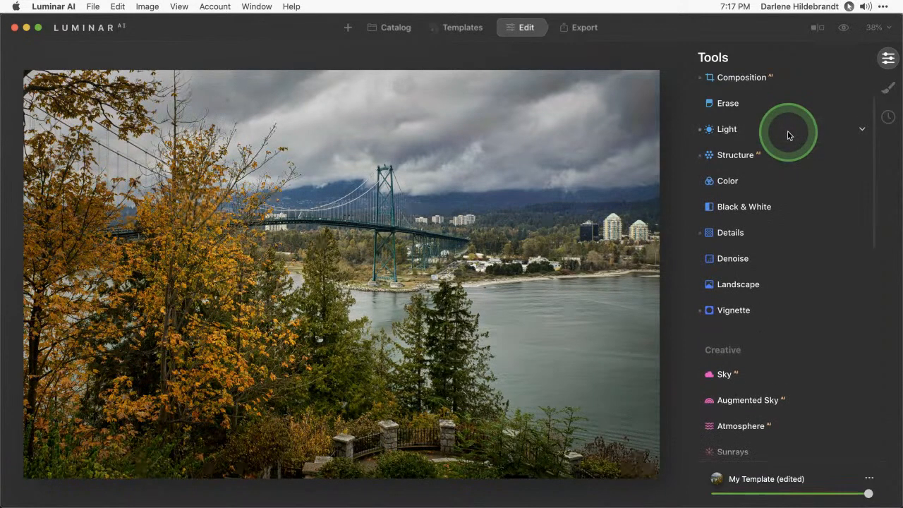
Flip between original and edited photo several times, ending on the edited version, and browse the tools
key("backslash")
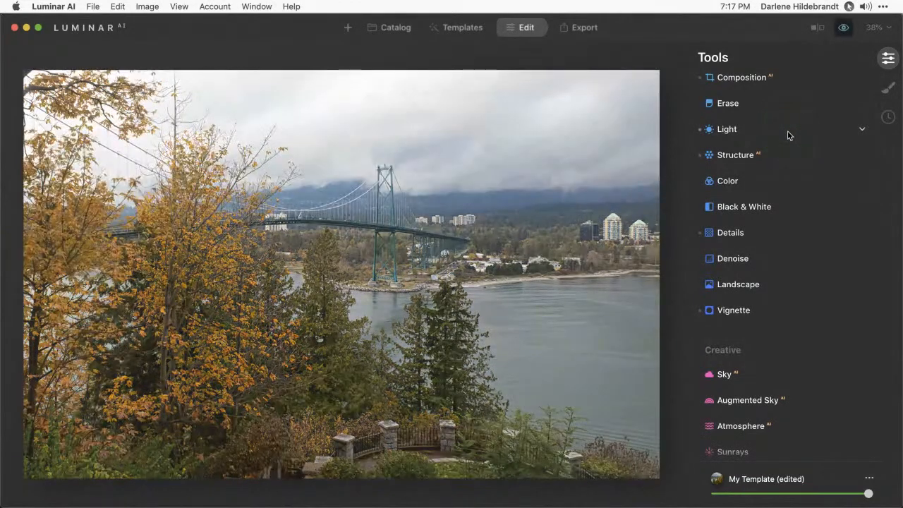
key("backslash")
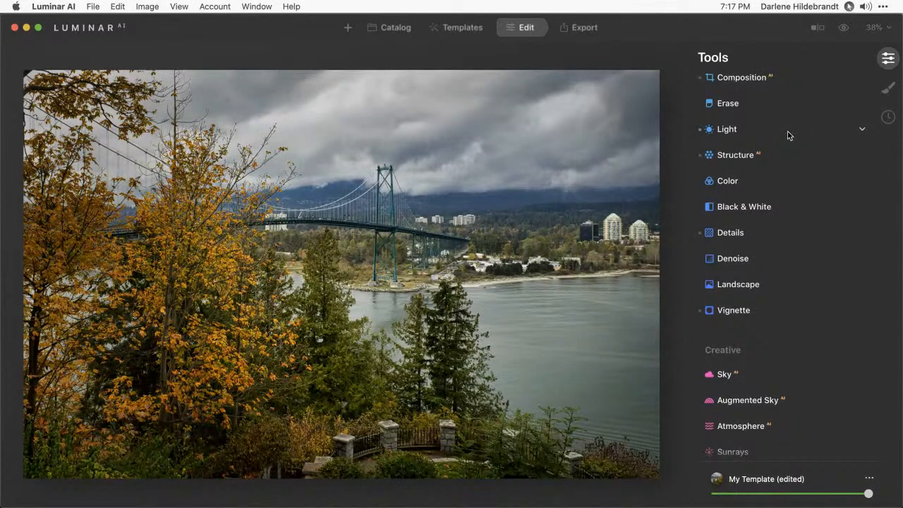
key("backslash")
key("backslash")
scroll(790, 136, "up", 3)
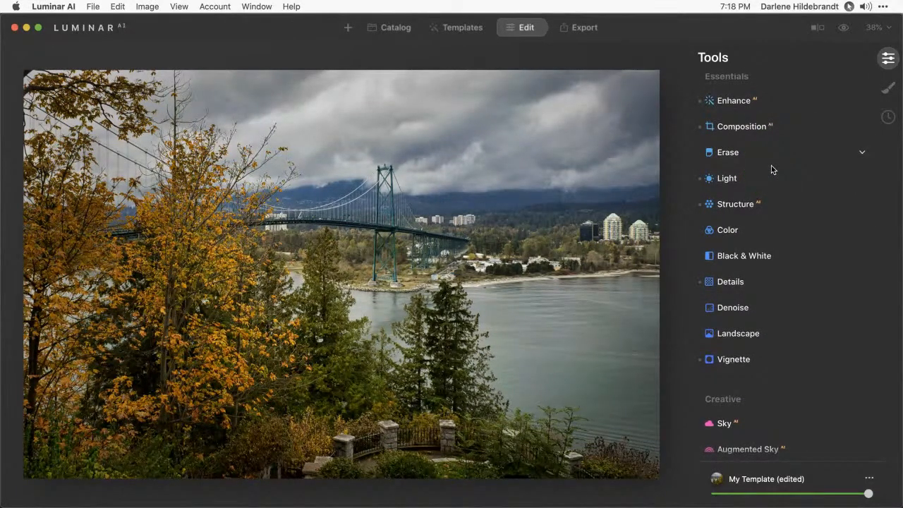
key("backslash")
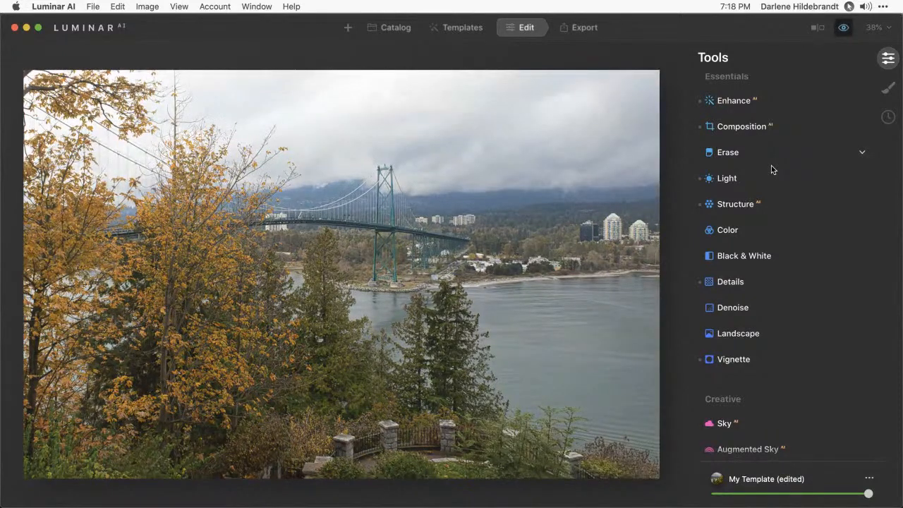
key("backslash")
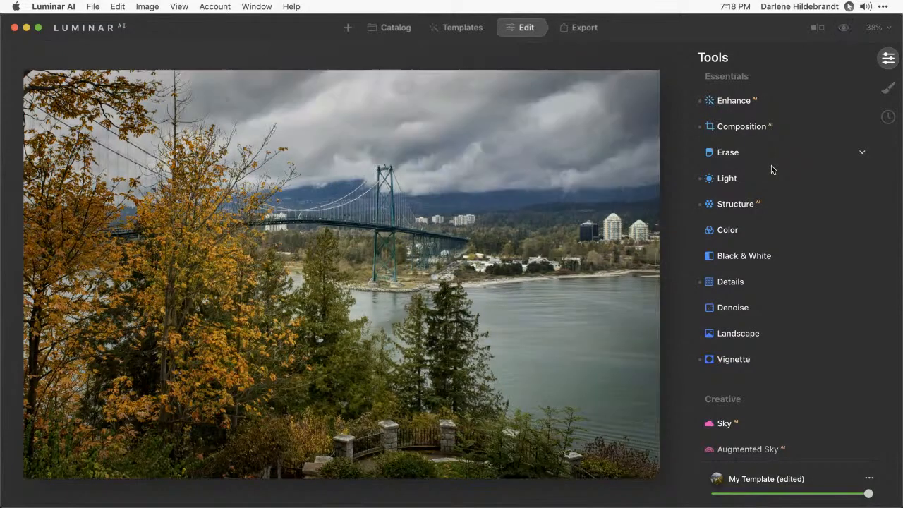
scroll(771, 167, "down", 2)
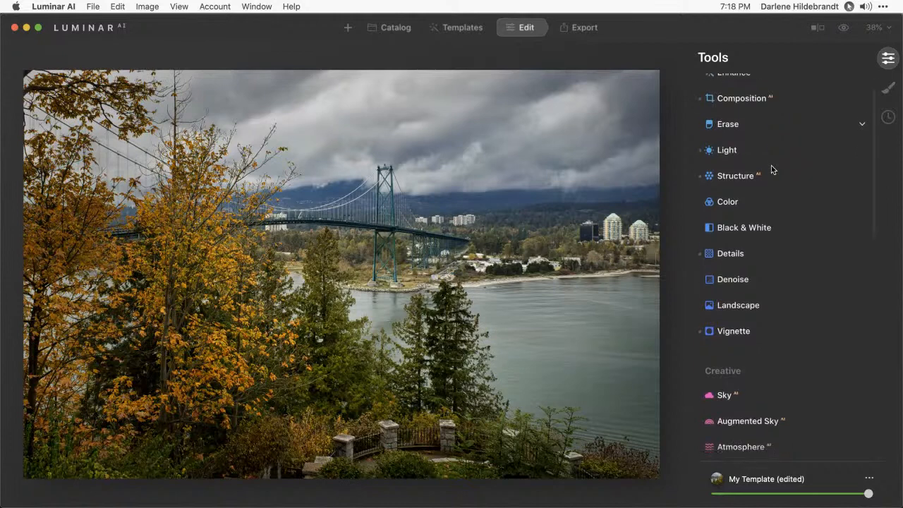
scroll(771, 167, "down", 15)
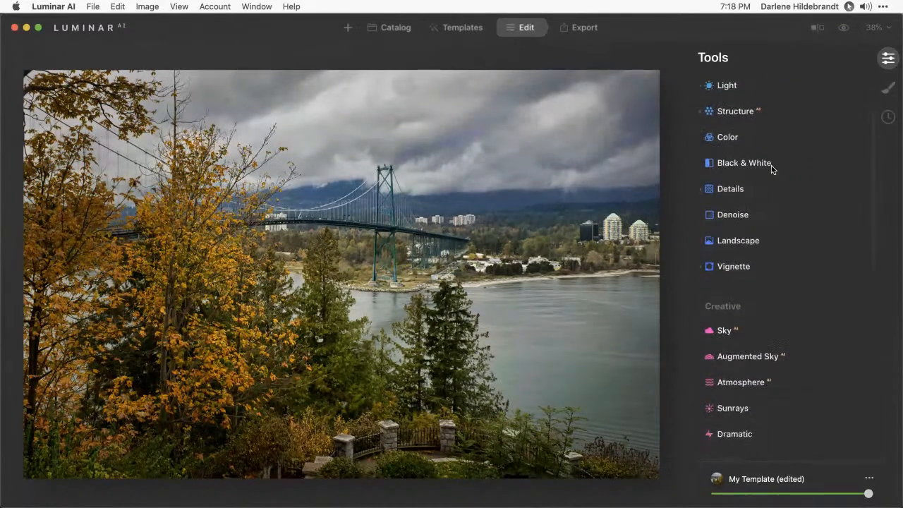
scroll(771, 167, "down", 3)
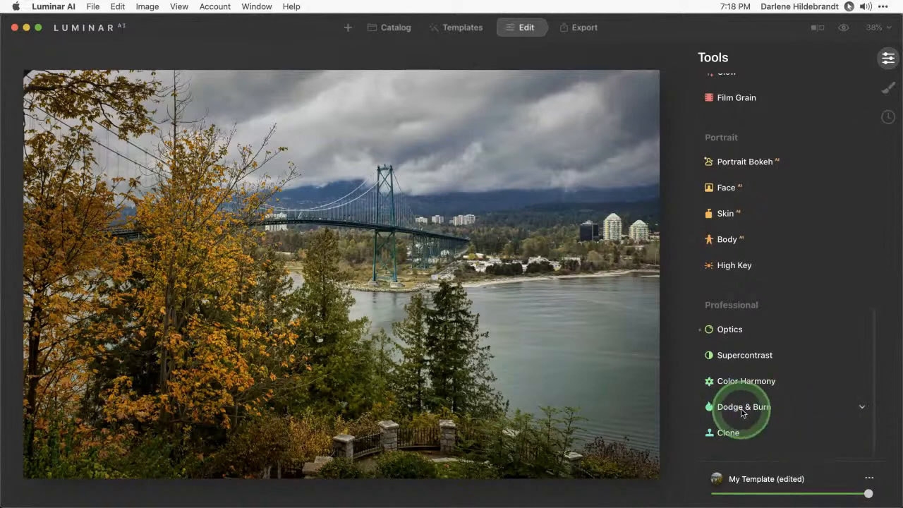
scroll(740, 414, "up", 20)
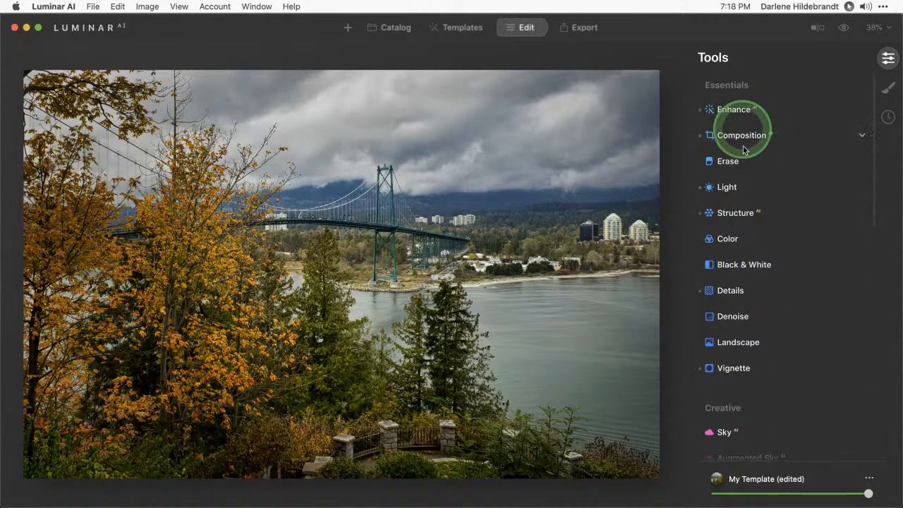
Set Remove Color Cast to 20 in the Color tool
left_click(729, 239)
scroll(731, 237, "down", 1)
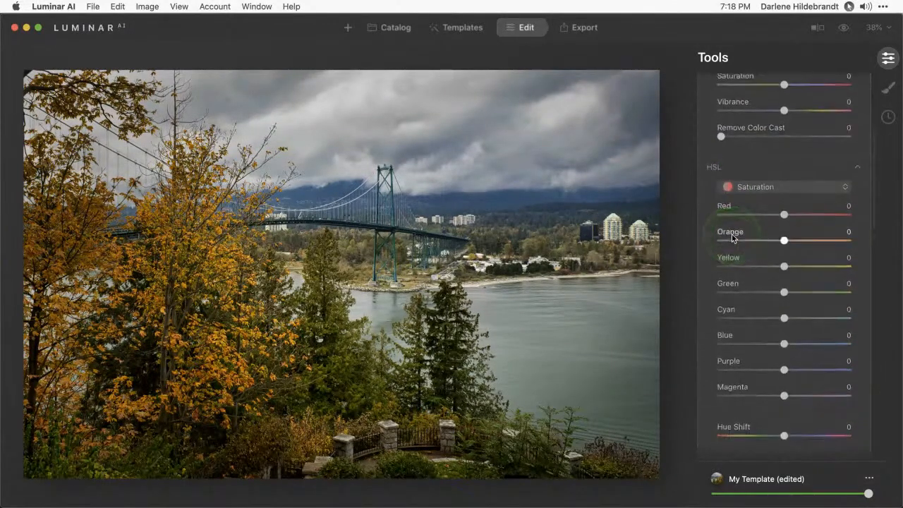
scroll(734, 240, "up", 4)
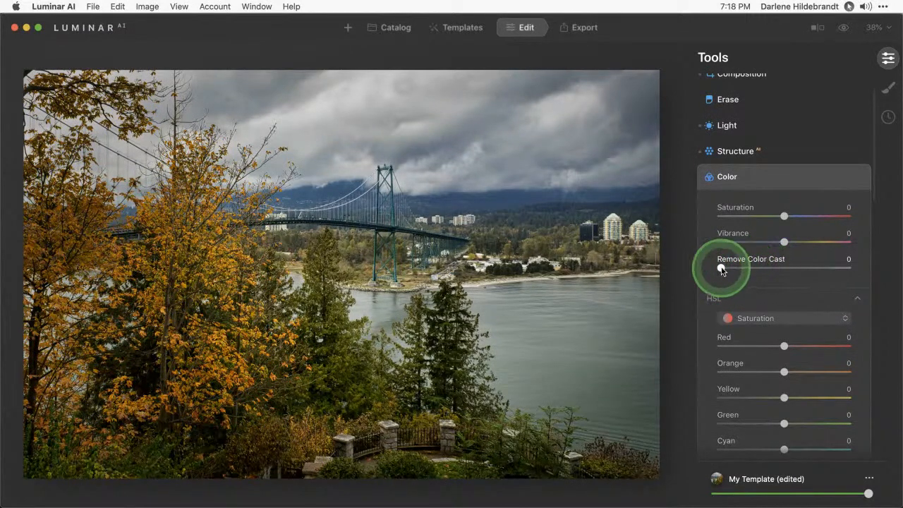
left_click_drag(721, 269, 792, 268)
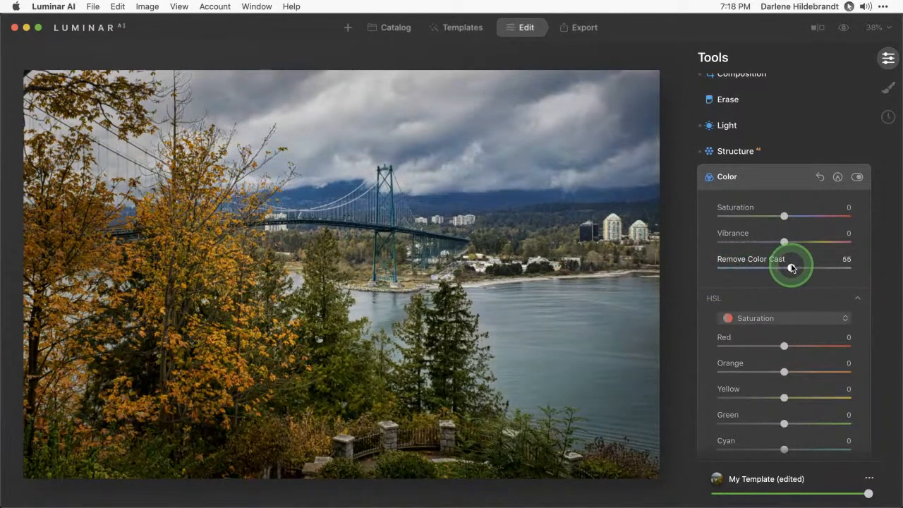
left_click_drag(732, 266, 747, 267)
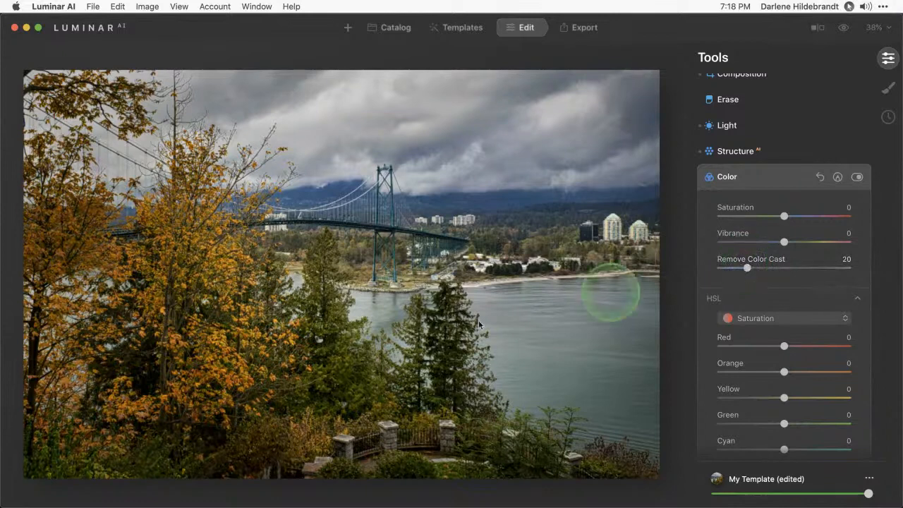
left_click(777, 173)
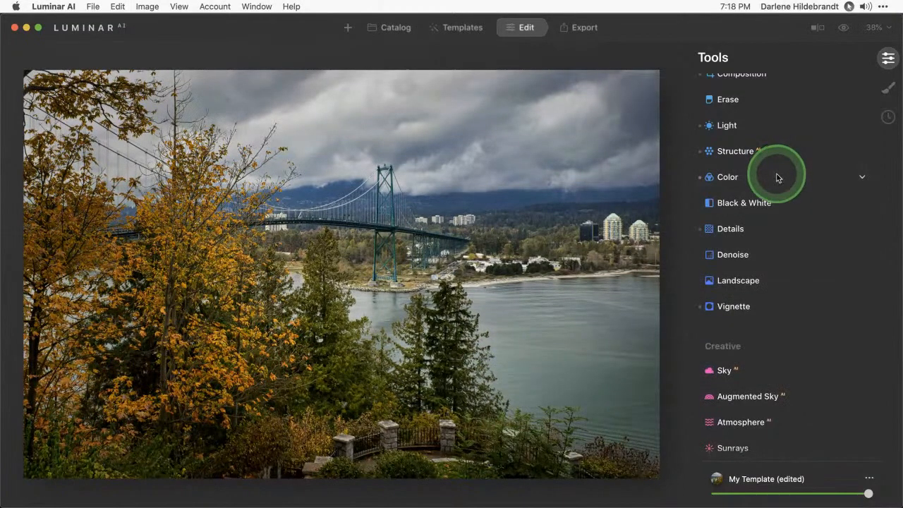
Add a Basic paint-mask layer, lowering Exposure and pulling Highlights down to -72
left_click(887, 88)
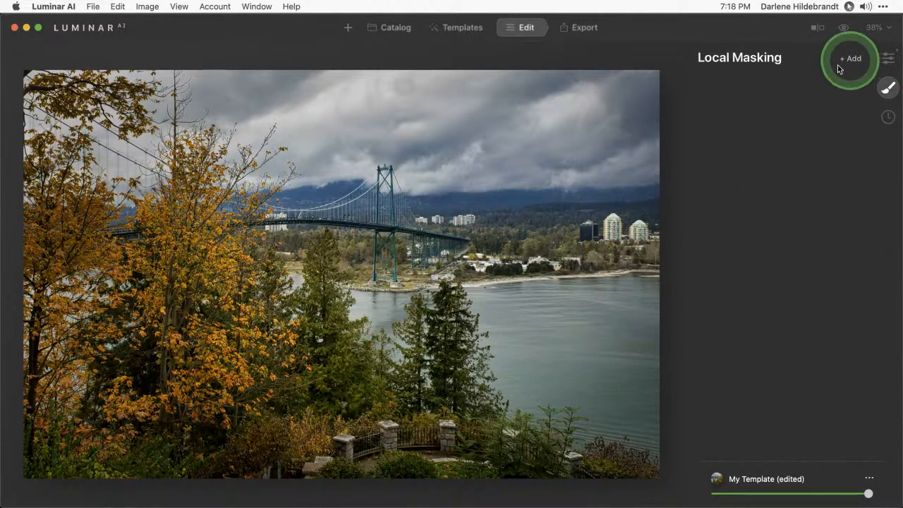
left_click(887, 58)
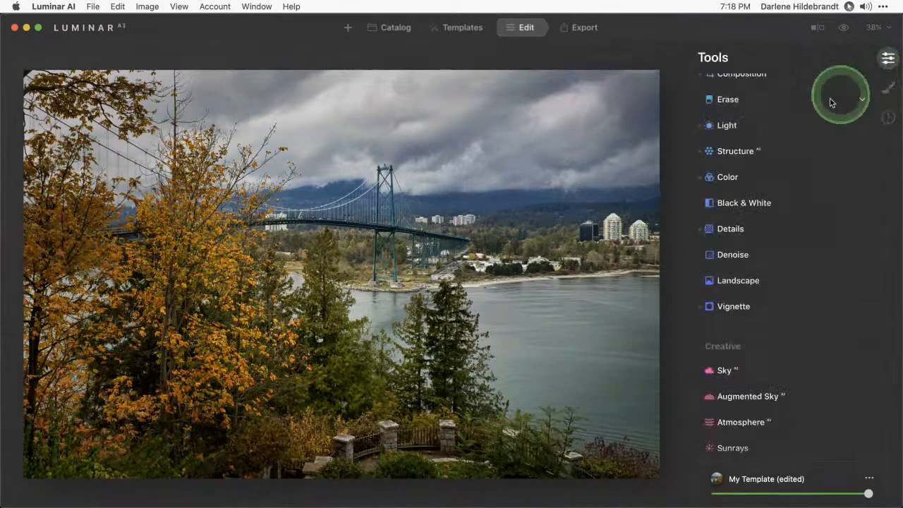
left_click(887, 88)
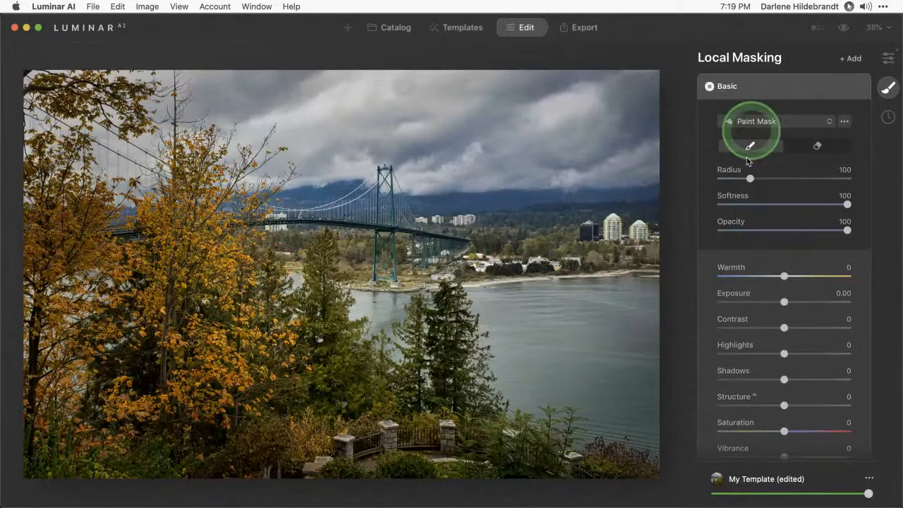
left_click_drag(782, 302, 772, 303)
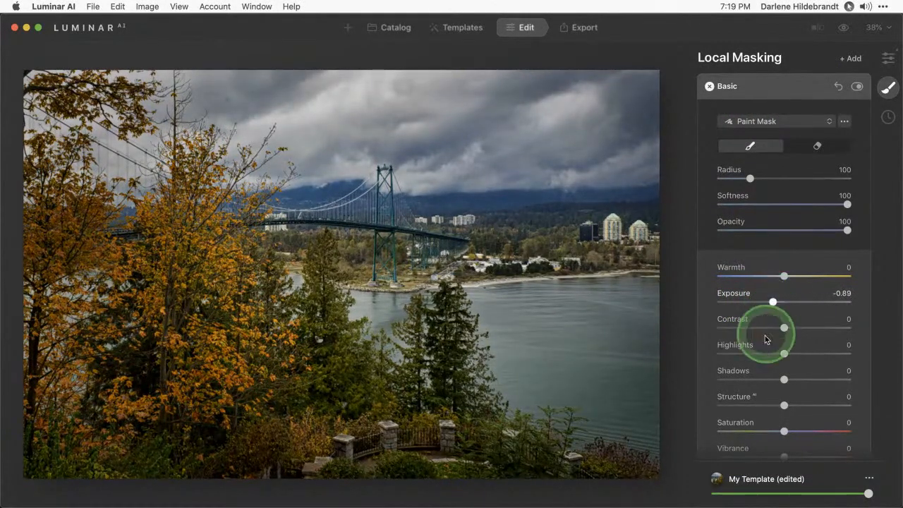
left_click_drag(748, 353, 737, 354)
Paint the darkening mask over the photo and fine-tune Exposure to -0.99
mouse_move(642, 407)
left_mouse_down()
mouse_move(558, 434)
mouse_move(605, 242)
mouse_move(488, 283)
mouse_move(246, 275)
mouse_move(147, 236)
mouse_move(159, 336)
mouse_move(339, 411)
mouse_move(626, 381)
mouse_move(330, 426)
mouse_move(123, 300)
mouse_move(363, 321)
mouse_move(542, 268)
mouse_move(367, 167)
left_mouse_up()
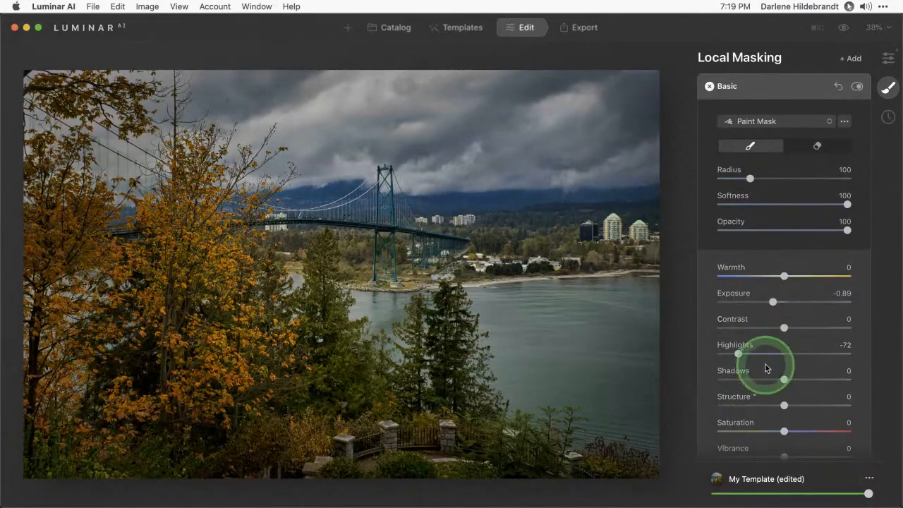
scroll(767, 368, "down", 1)
scroll(767, 367, "down", 1)
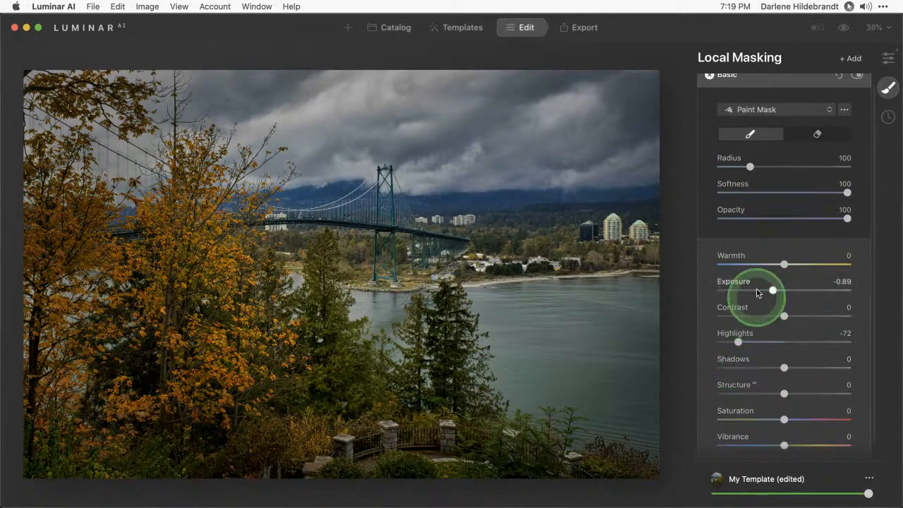
left_click_drag(773, 290, 769, 290)
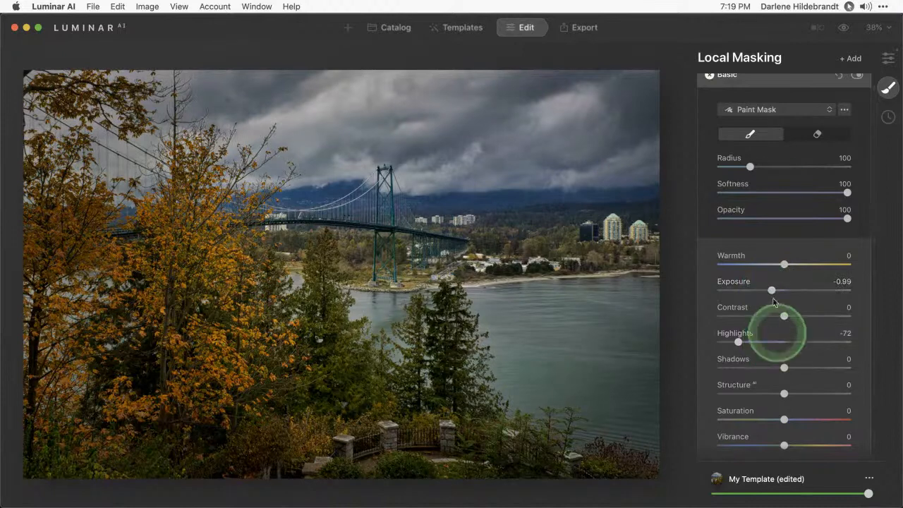
left_click(815, 135)
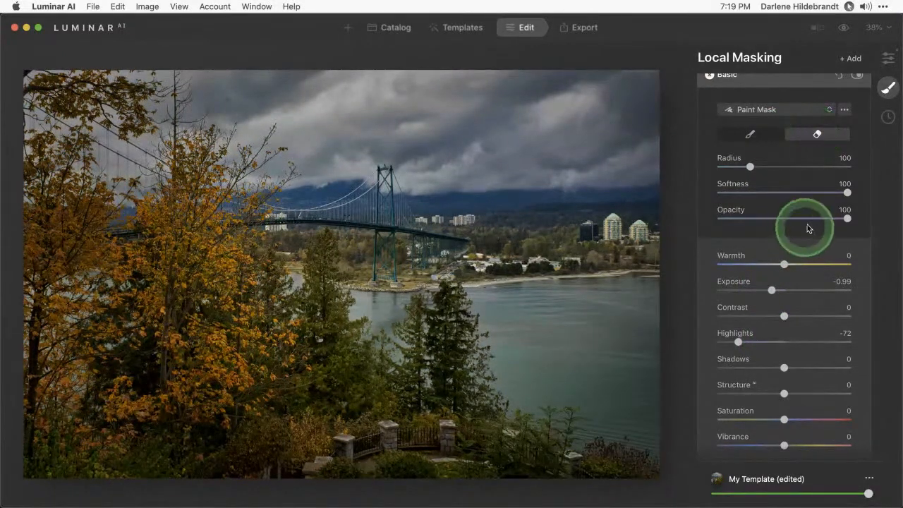
Erase the darkening mask from the bridge with the eraser at Opacity 80 and Radius 196
left_click_drag(808, 218, 822, 217)
key("bracketright")
key("bracketright")
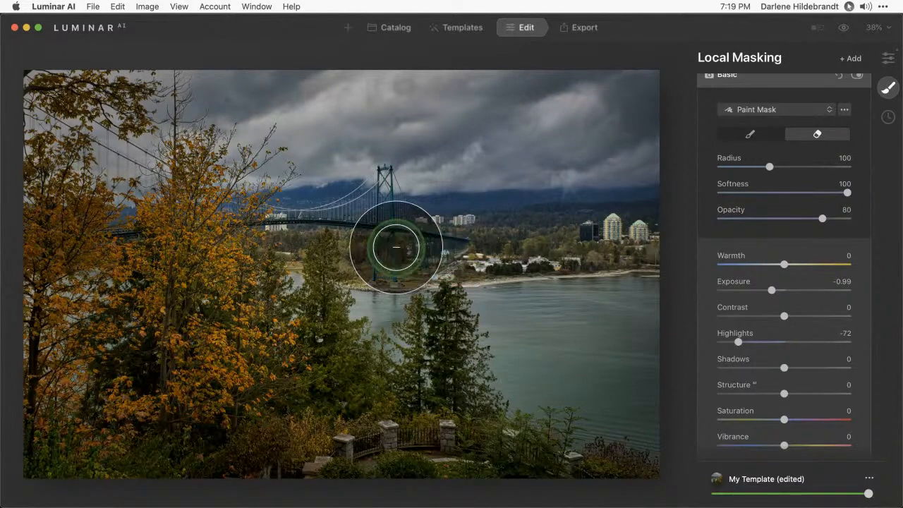
key("bracketright")
key("bracketright")
key("bracketright")
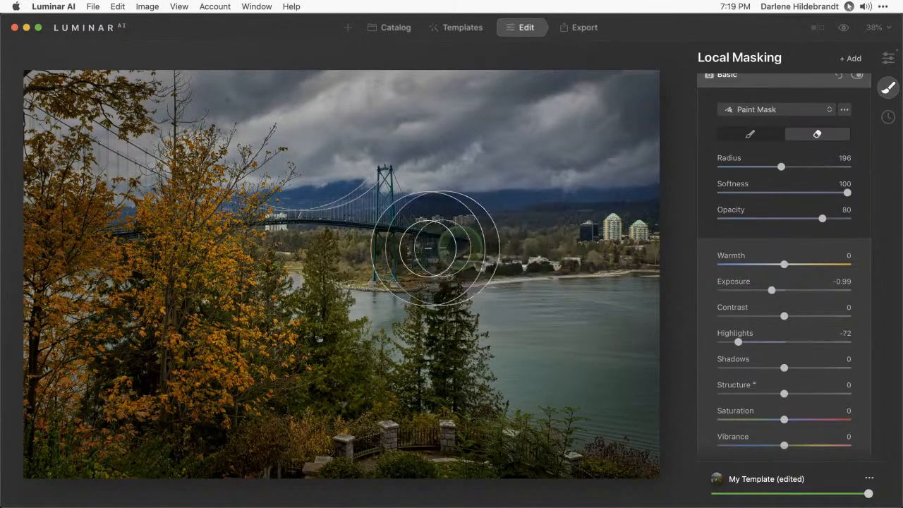
mouse_move(434, 249)
left_mouse_down()
mouse_move(295, 238)
mouse_move(350, 189)
mouse_move(477, 222)
mouse_move(568, 227)
mouse_move(471, 237)
mouse_move(584, 235)
mouse_move(298, 238)
left_mouse_up()
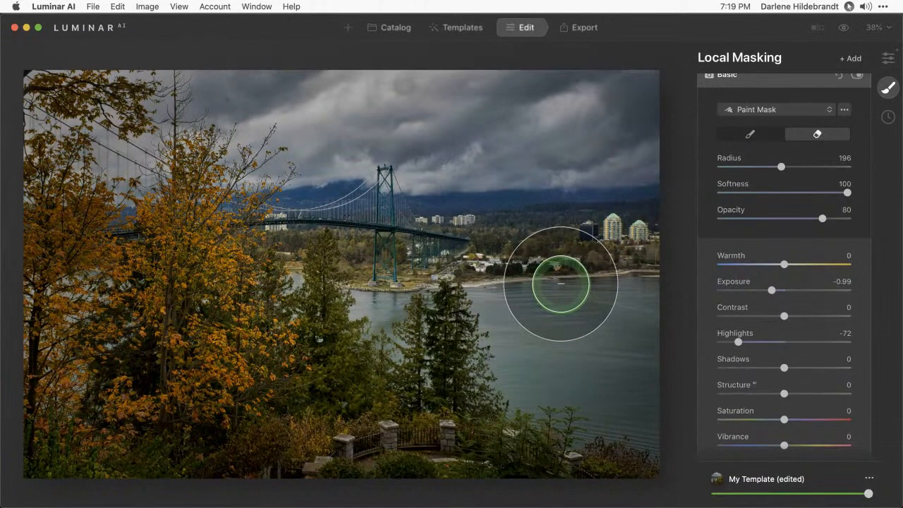
Erase the mask across the central trees at Radius 124, then return to the brush
key("[")
key("[")
key("[")
key("[")
key("[")
key("[")
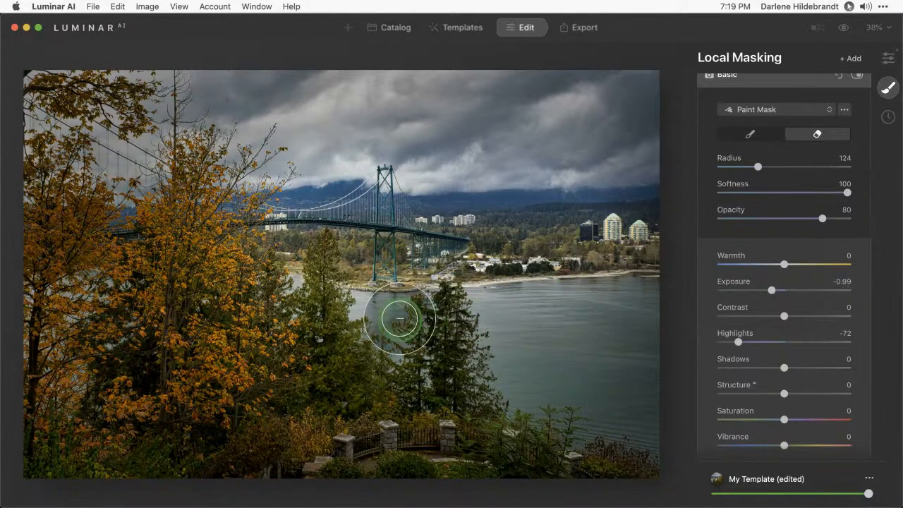
mouse_move(400, 319)
left_mouse_down()
mouse_move(434, 313)
mouse_move(505, 365)
mouse_move(297, 267)
mouse_move(491, 255)
mouse_move(561, 158)
mouse_move(579, 164)
mouse_move(585, 226)
mouse_move(555, 288)
left_mouse_up()
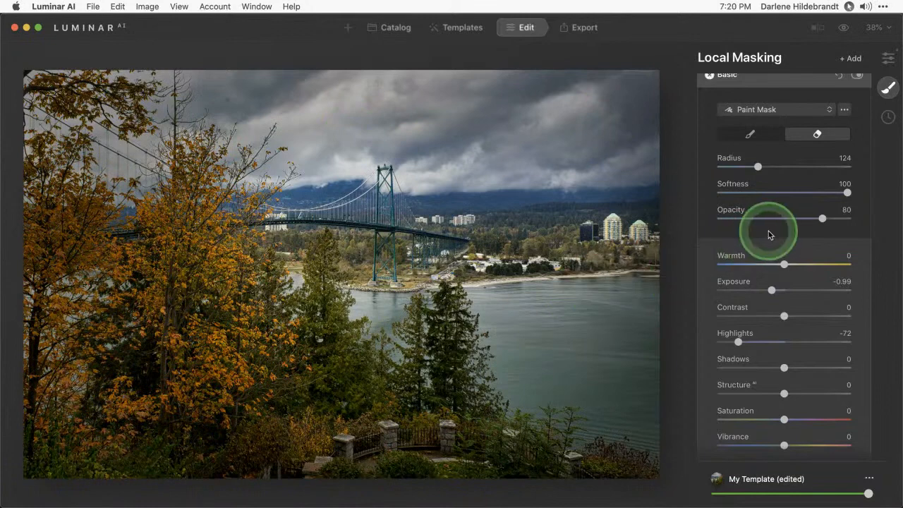
left_click(749, 133)
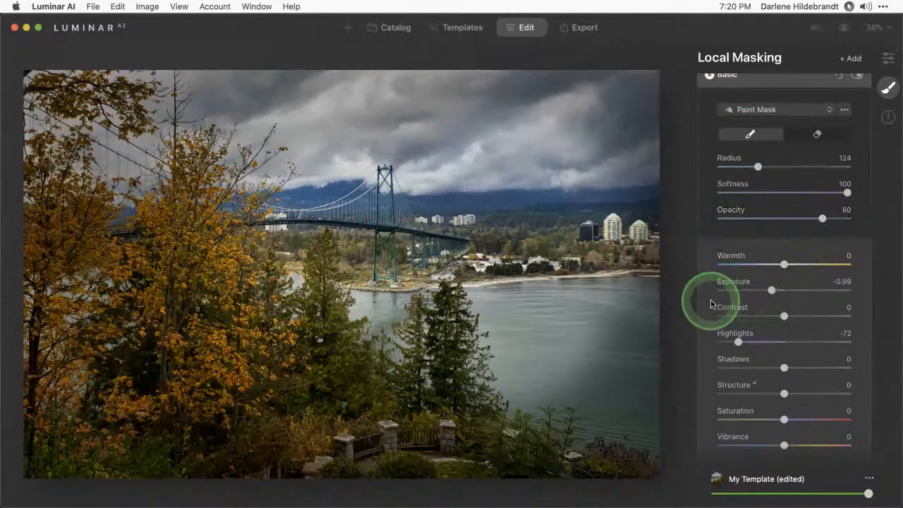
After previewing the mask overlay, paint the darkening mask over the water at Opacity 100
key("slash")
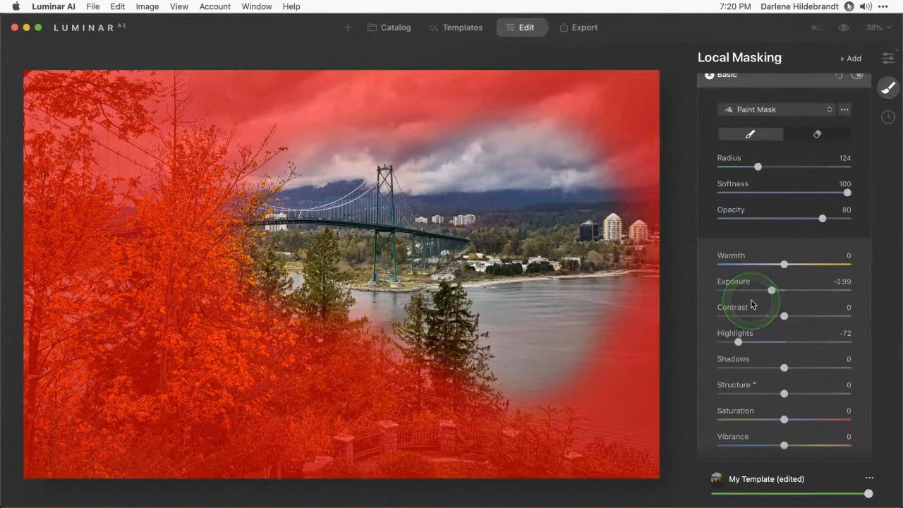
key("slash")
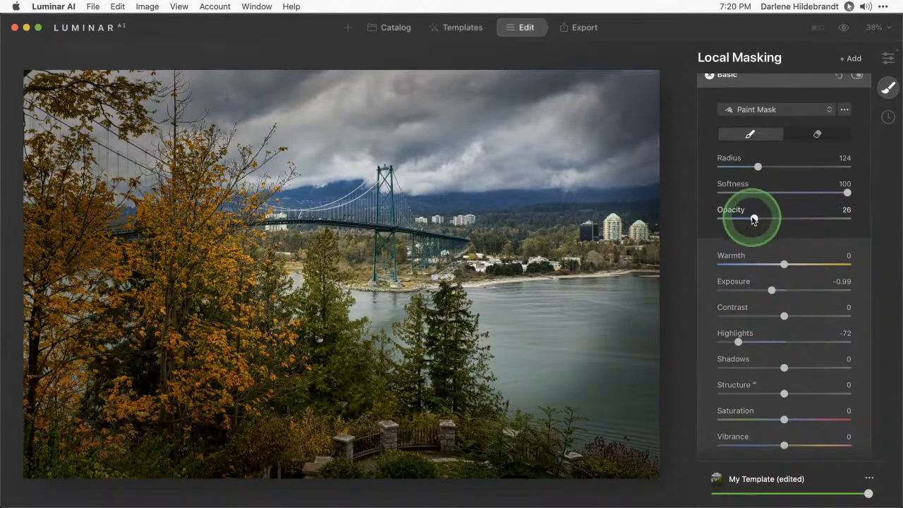
double_click(752, 219)
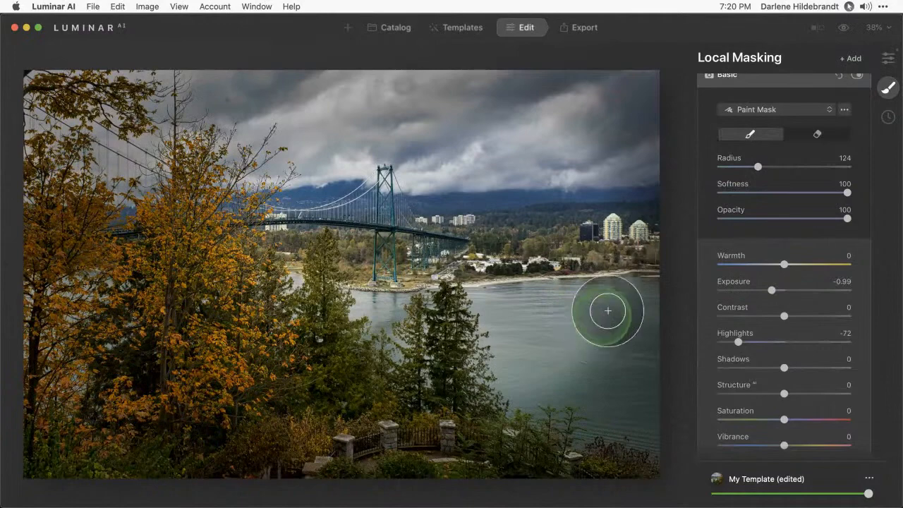
mouse_move(605, 363)
left_mouse_down()
mouse_move(487, 381)
mouse_move(519, 391)
mouse_move(418, 339)
mouse_move(286, 329)
mouse_move(426, 310)
mouse_move(491, 312)
mouse_move(366, 311)
mouse_move(276, 290)
mouse_move(395, 339)
left_mouse_up()
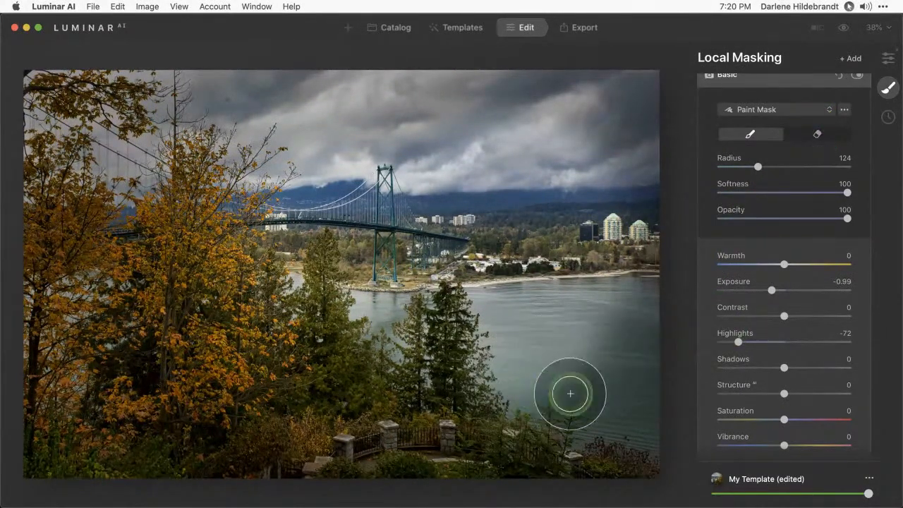
mouse_move(620, 302)
left_mouse_down()
mouse_move(630, 355)
mouse_move(591, 351)
mouse_move(552, 380)
mouse_move(456, 403)
left_mouse_up()
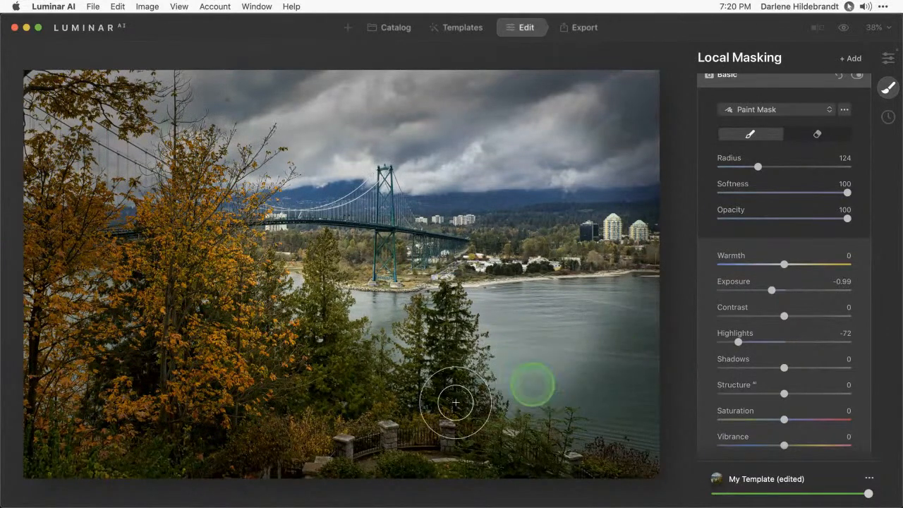
Lightly erase the mask near the shoreline with the eraser at Opacity 22
left_click(817, 134)
left_click_drag(740, 217, 750, 218)
mouse_move(510, 330)
left_mouse_down()
mouse_move(371, 284)
mouse_move(401, 290)
mouse_move(410, 309)
mouse_move(428, 292)
mouse_move(497, 267)
mouse_move(519, 296)
mouse_move(581, 269)
mouse_move(603, 274)
mouse_move(606, 236)
mouse_move(457, 240)
mouse_move(373, 219)
mouse_move(471, 352)
mouse_move(535, 321)
mouse_move(400, 316)
mouse_move(386, 294)
mouse_move(400, 305)
mouse_move(427, 278)
mouse_move(391, 274)
mouse_move(398, 306)
mouse_move(460, 268)
mouse_move(471, 291)
mouse_move(499, 302)
mouse_move(561, 298)
mouse_move(577, 317)
left_mouse_up()
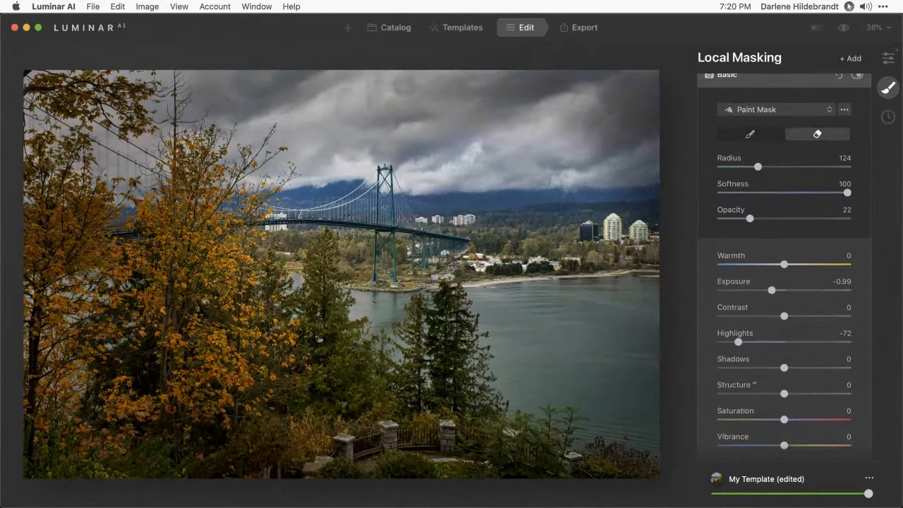
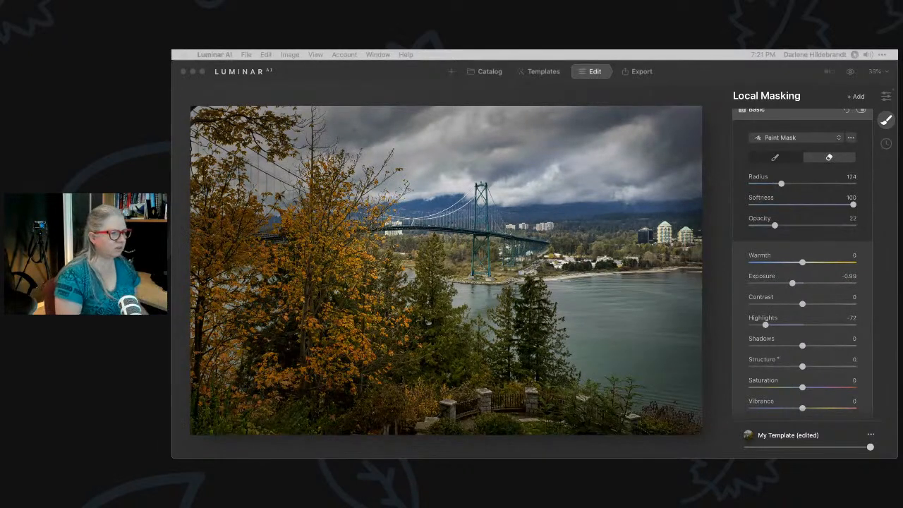
Paint the Basic mask more strongly over the clouds with brush Opacity 24
left_click(726, 211)
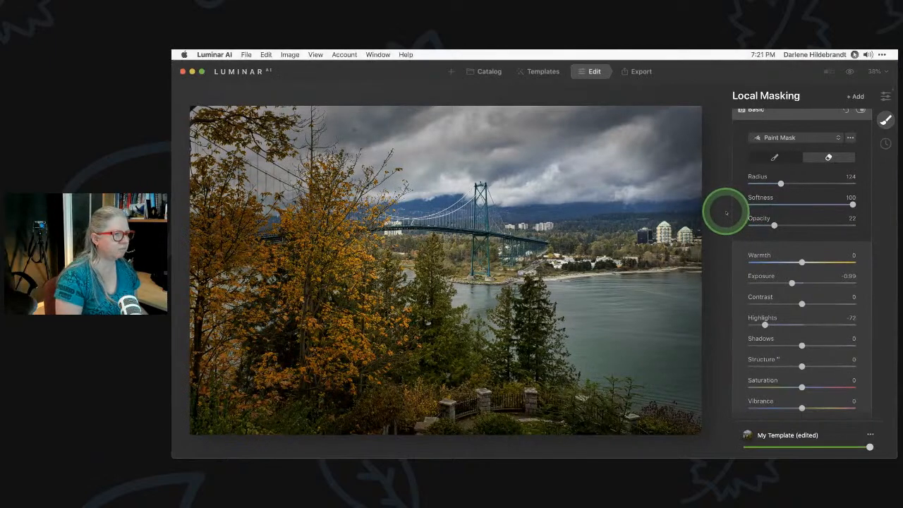
key("slash")
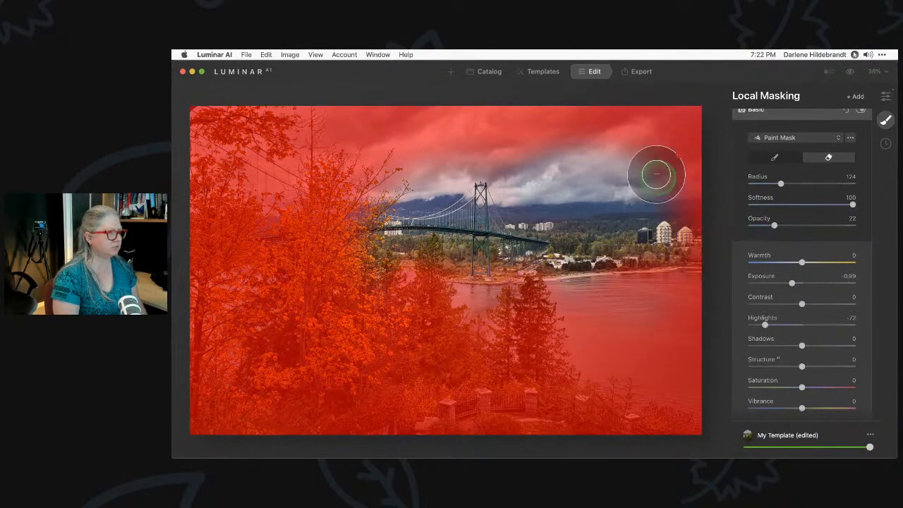
left_click(776, 157)
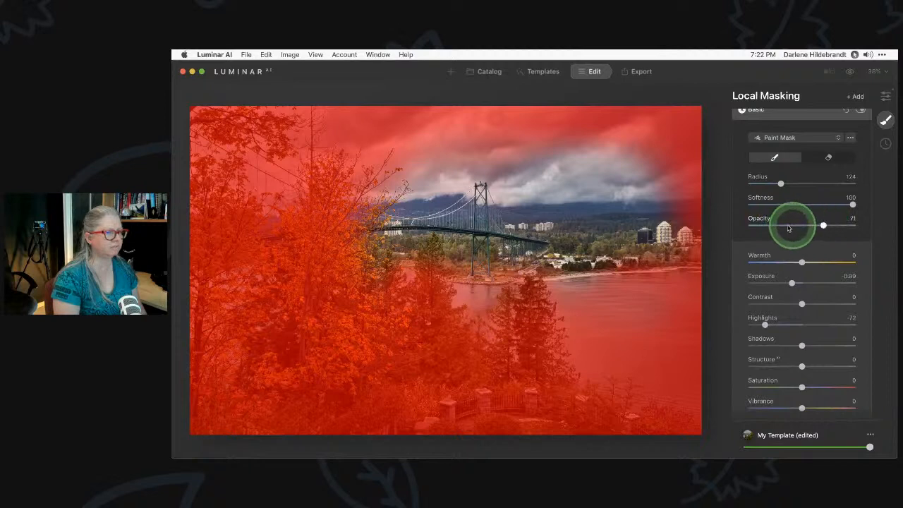
left_click_drag(774, 225, 776, 225)
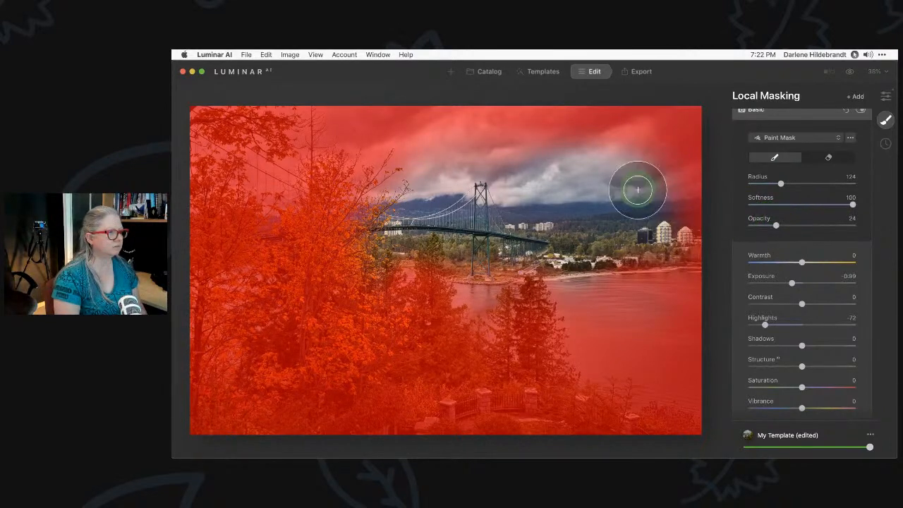
mouse_move(416, 164)
left_mouse_down()
mouse_move(384, 161)
mouse_move(442, 141)
mouse_move(514, 148)
mouse_move(496, 177)
mouse_move(537, 179)
mouse_move(632, 153)
mouse_move(655, 166)
mouse_move(658, 151)
mouse_move(603, 173)
mouse_move(394, 181)
mouse_move(539, 182)
mouse_move(472, 184)
mouse_move(603, 146)
mouse_move(674, 175)
mouse_move(676, 201)
mouse_move(682, 171)
mouse_move(477, 141)
mouse_move(444, 209)
mouse_move(362, 145)
mouse_move(394, 204)
left_mouse_up()
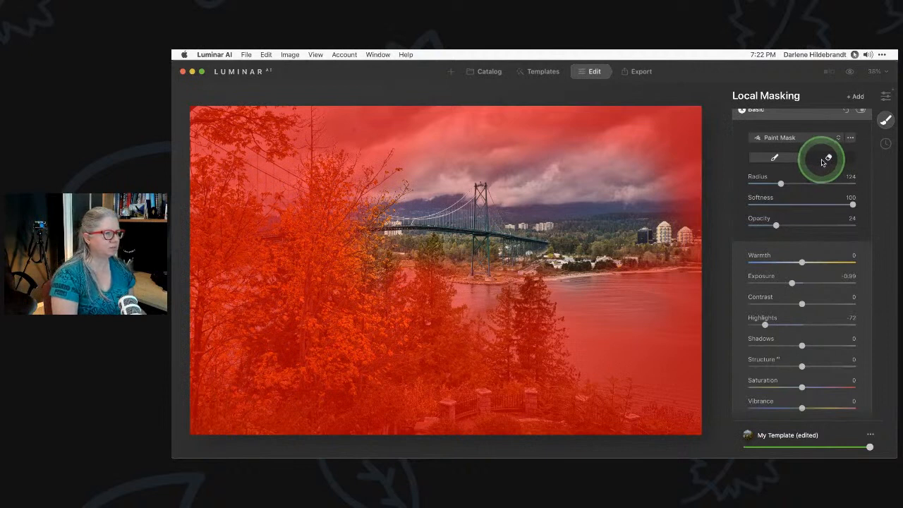
Erase the mask from the water and shoreline, then toggle the Basic adjustment to compare
left_click(824, 158)
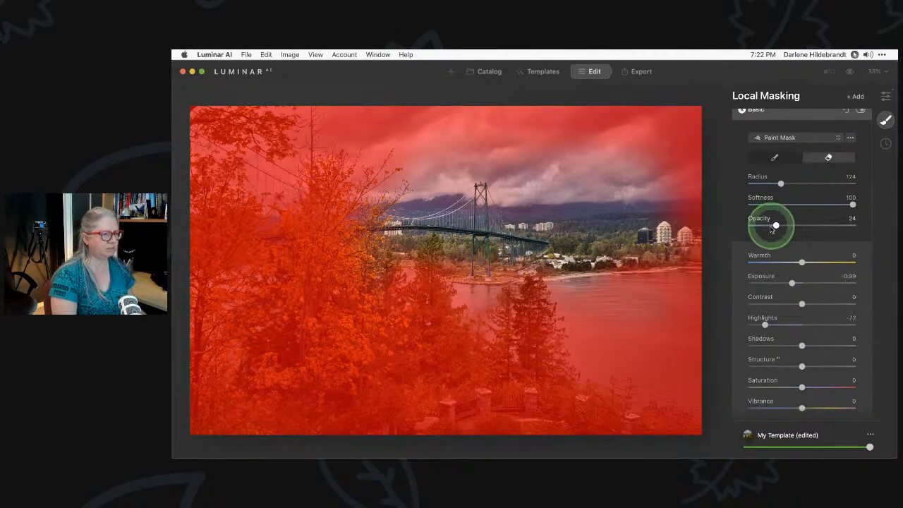
mouse_move(639, 266)
left_mouse_down()
mouse_move(583, 285)
mouse_move(623, 280)
mouse_move(522, 290)
mouse_move(464, 283)
mouse_move(399, 238)
mouse_move(437, 258)
left_mouse_up()
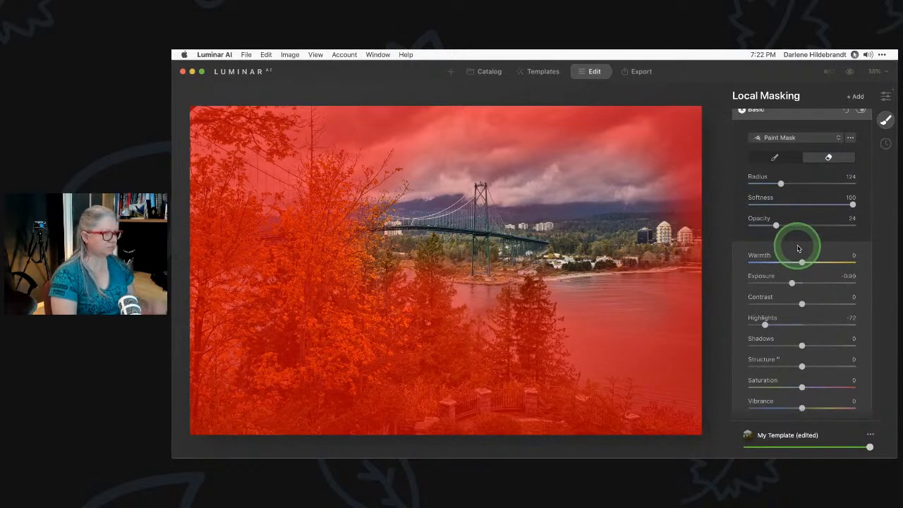
scroll(801, 205, "up", 1)
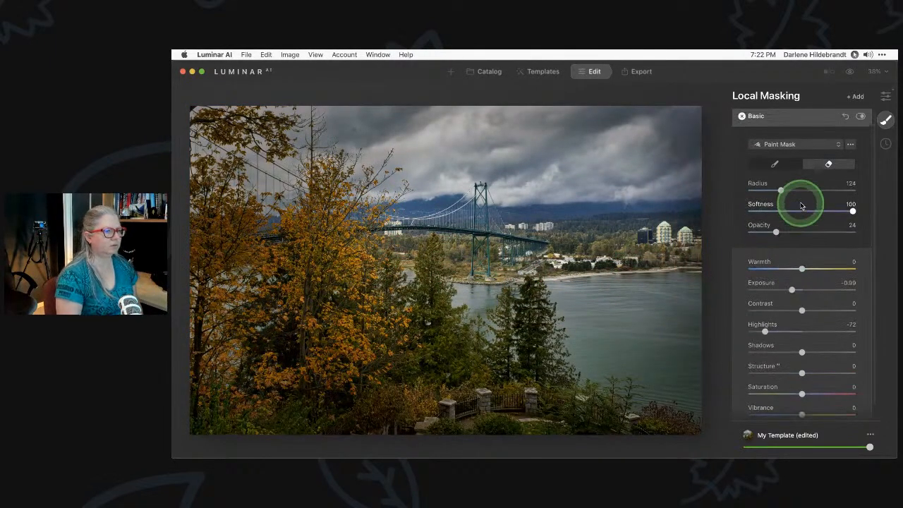
left_click(860, 120)
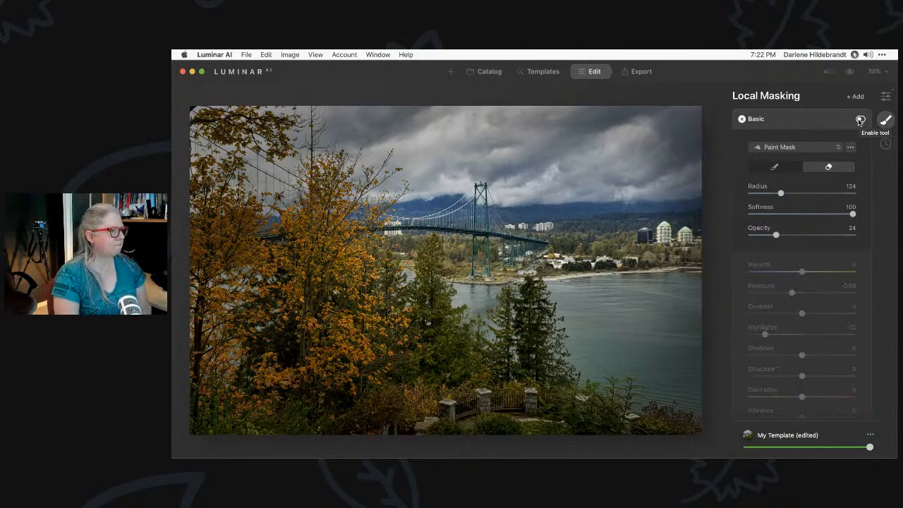
left_click(859, 120)
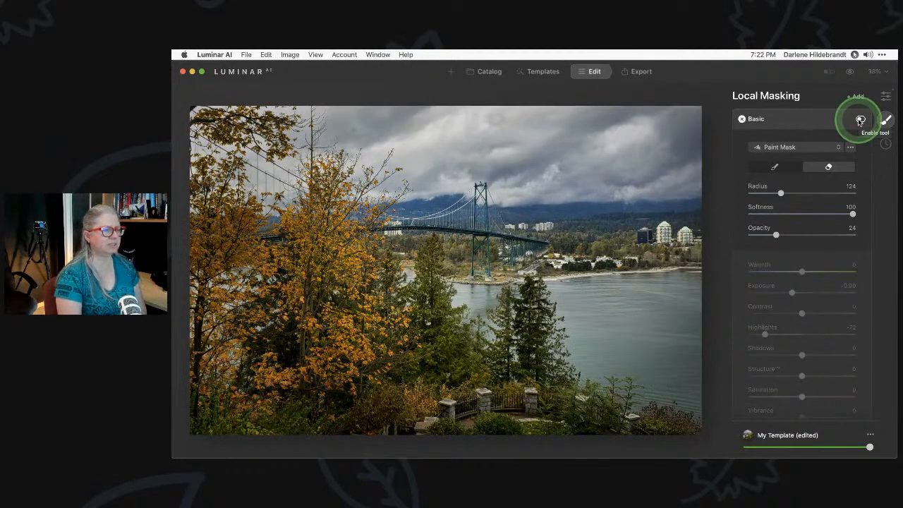
left_click(860, 120)
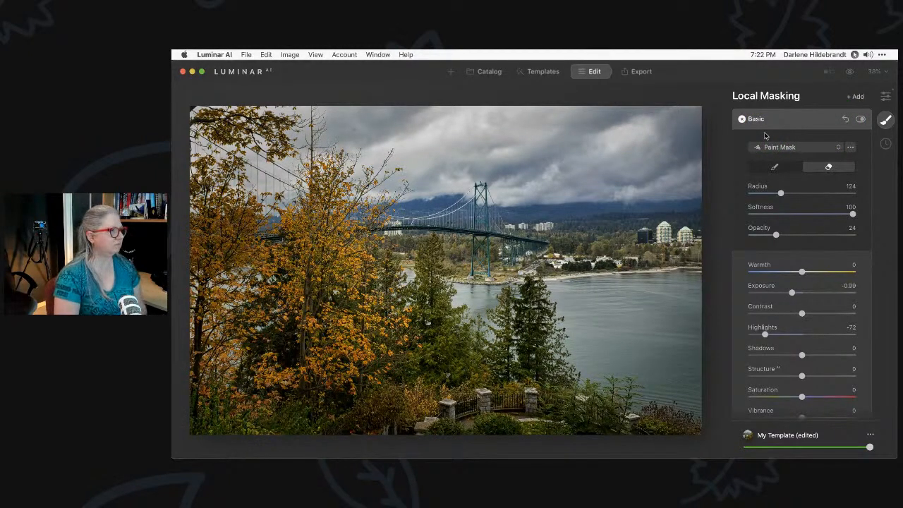
key("backslash")
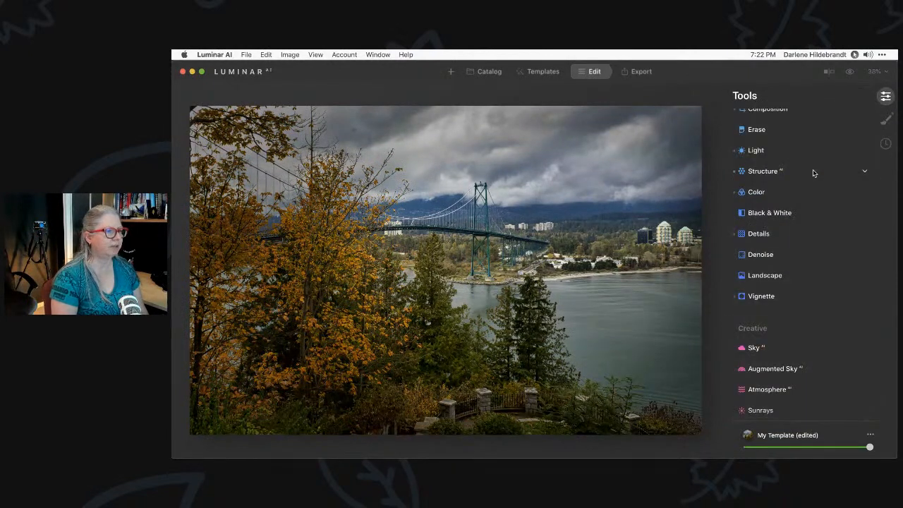
Raise Light Exposure to -0.34 and compare against the original photo
left_click(784, 152)
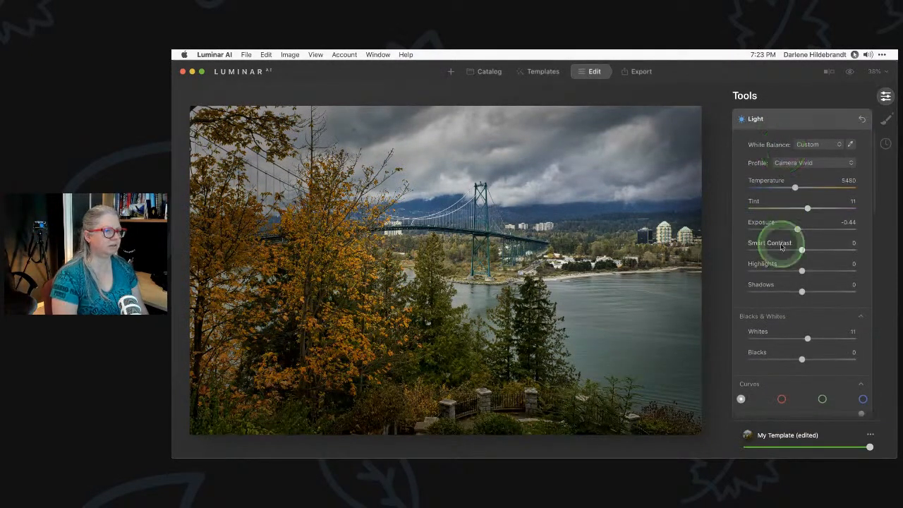
left_click_drag(797, 231, 798, 230)
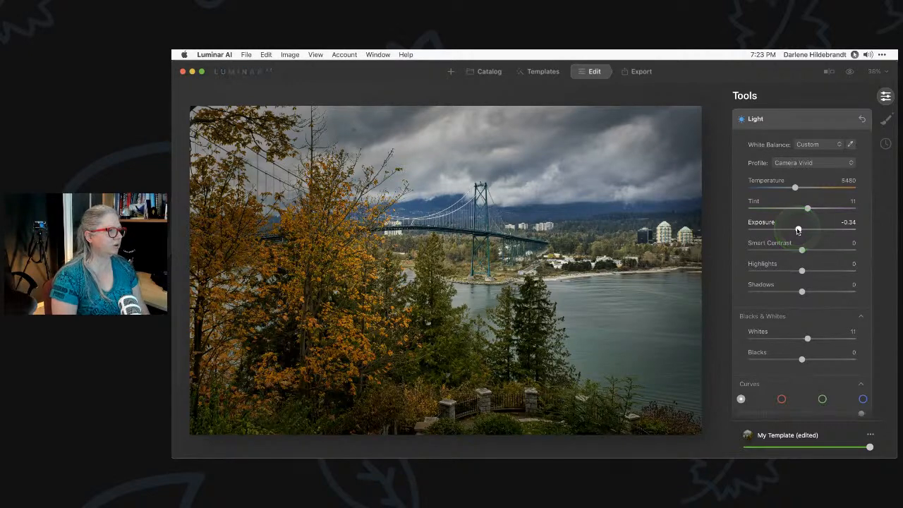
key("backslash")
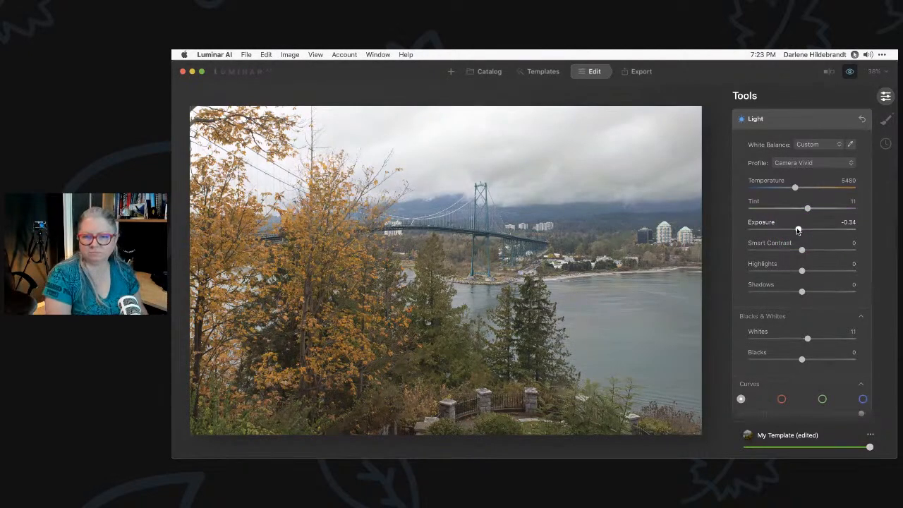
key("backslash")
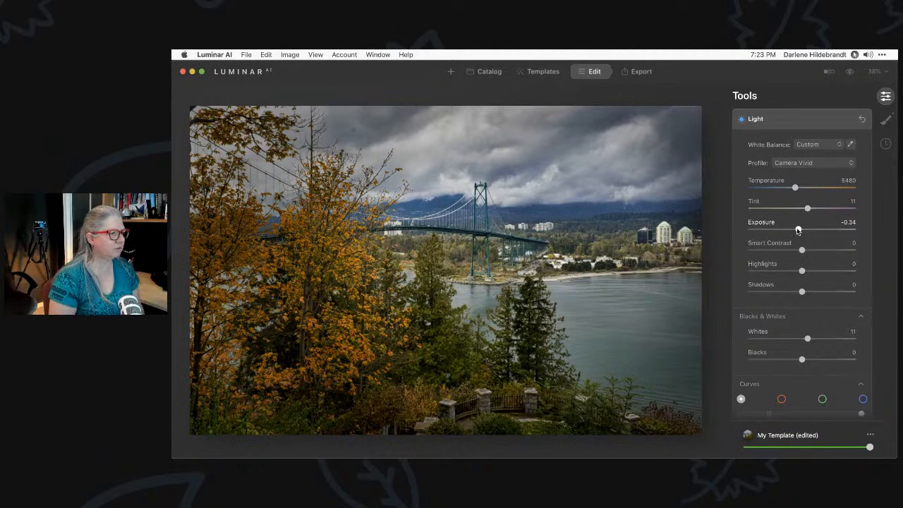
Expand the Mood effect and browse its LUT list without choosing one
scroll(798, 230, "down", 10)
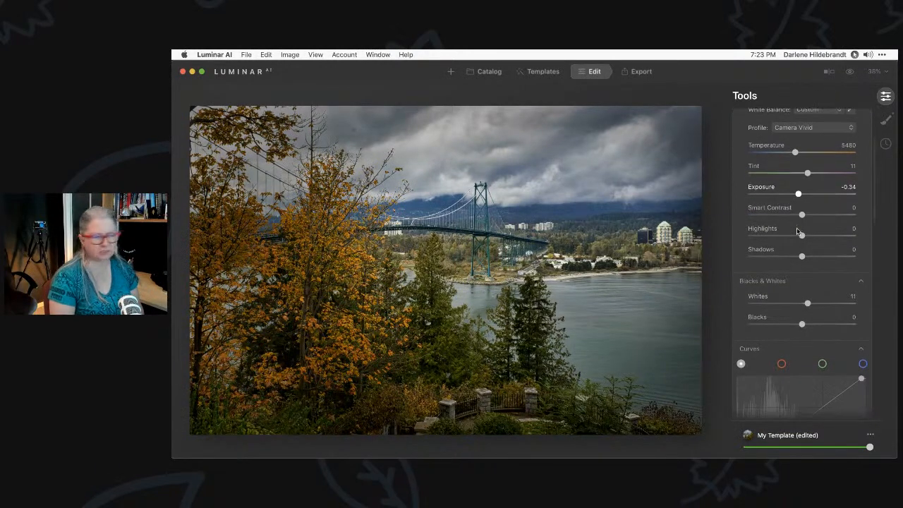
scroll(797, 230, "down", 8)
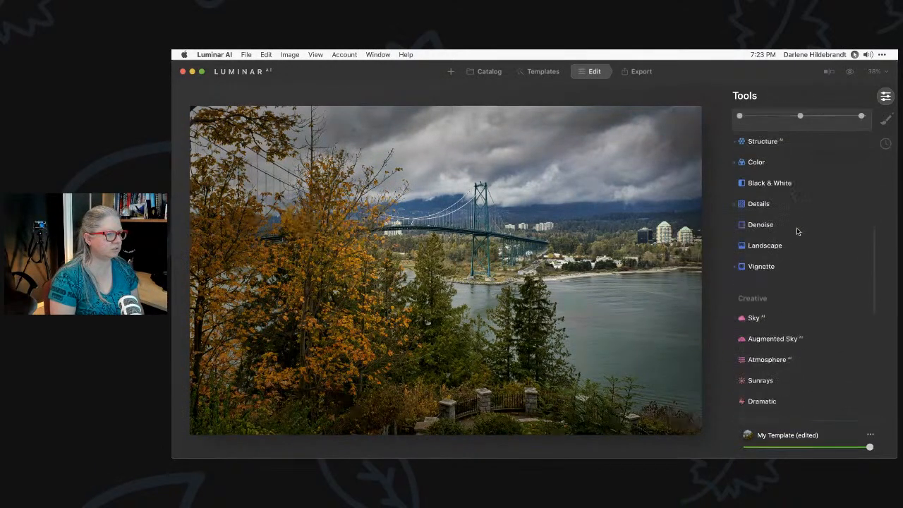
left_click(762, 244)
left_click(758, 258)
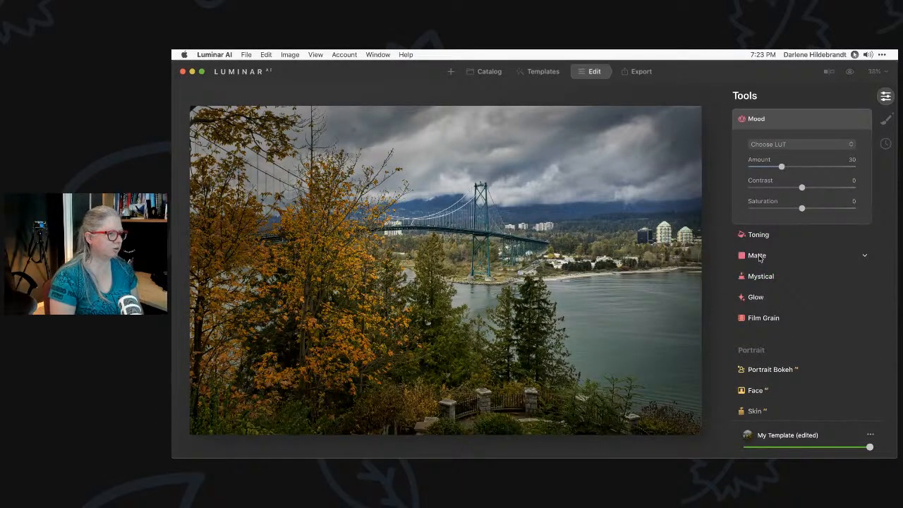
scroll(759, 258, "up", 4)
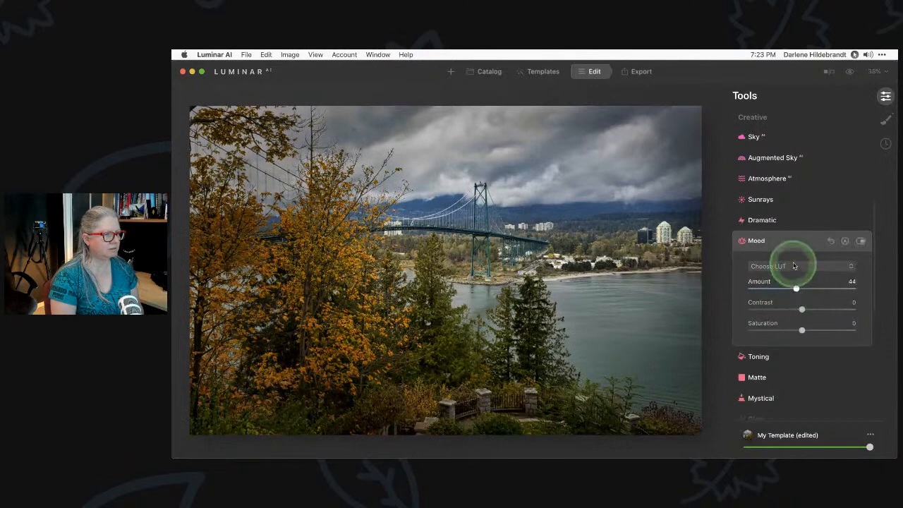
left_click(790, 270)
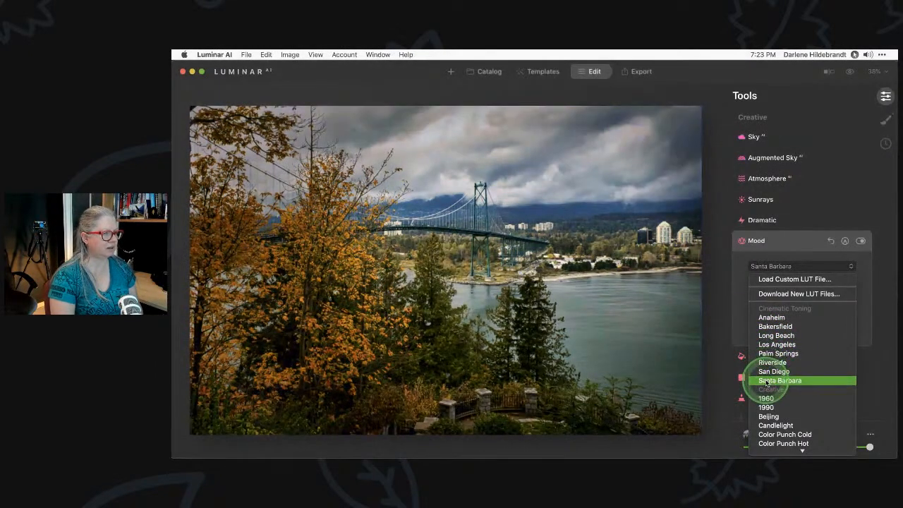
scroll(762, 393, "down", 5)
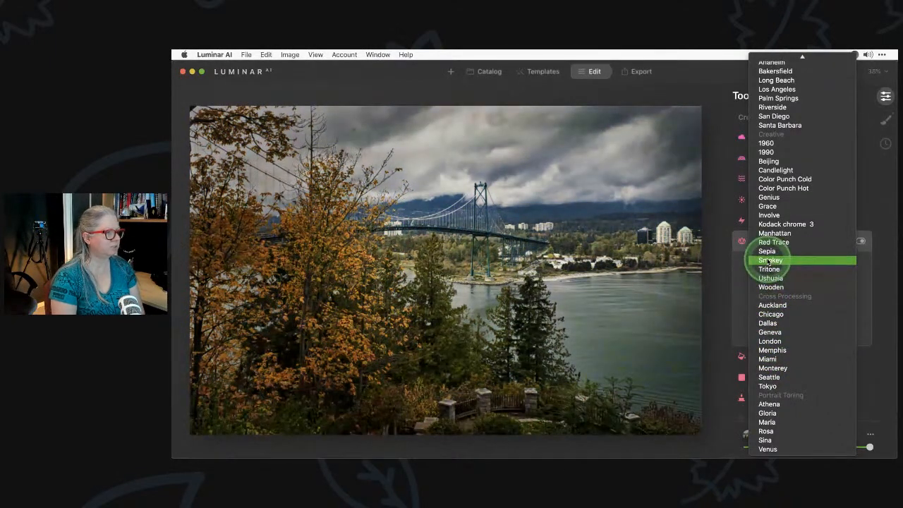
left_click(728, 269)
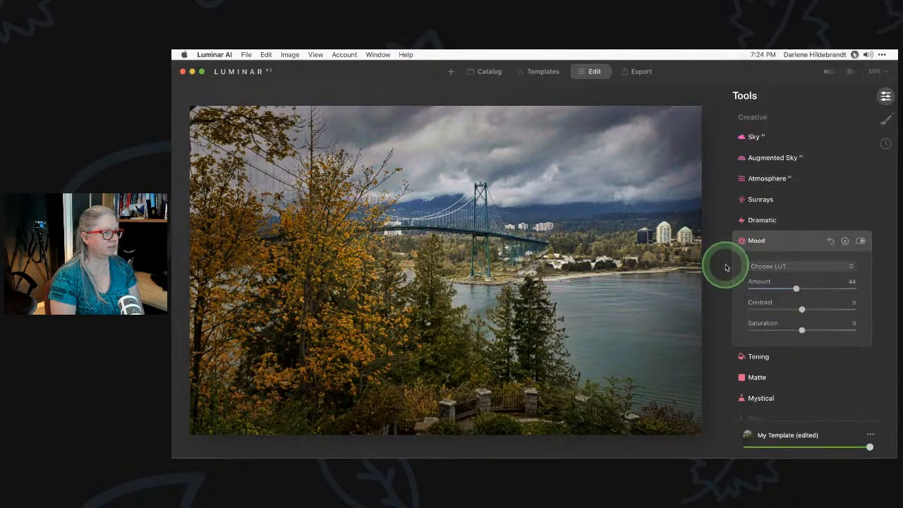
Tune Dramatic to Amount 28, Local Contrast 21, Brightness 13, Saturation 3, then compare before/after
left_click(780, 242)
left_click(769, 233)
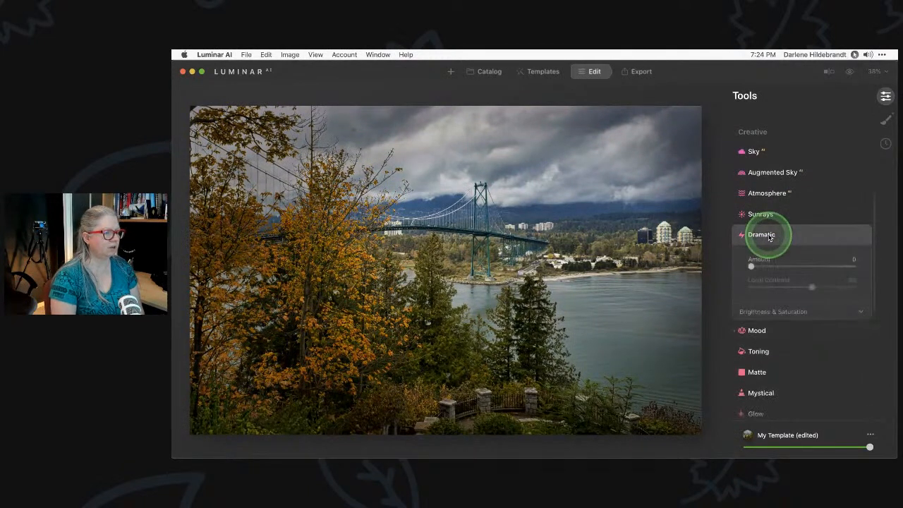
left_click_drag(751, 266, 806, 265)
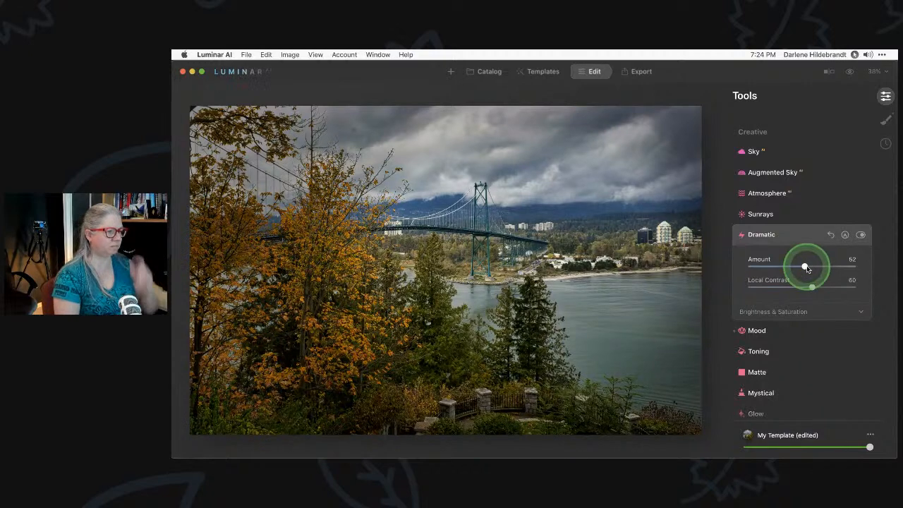
left_click(781, 305)
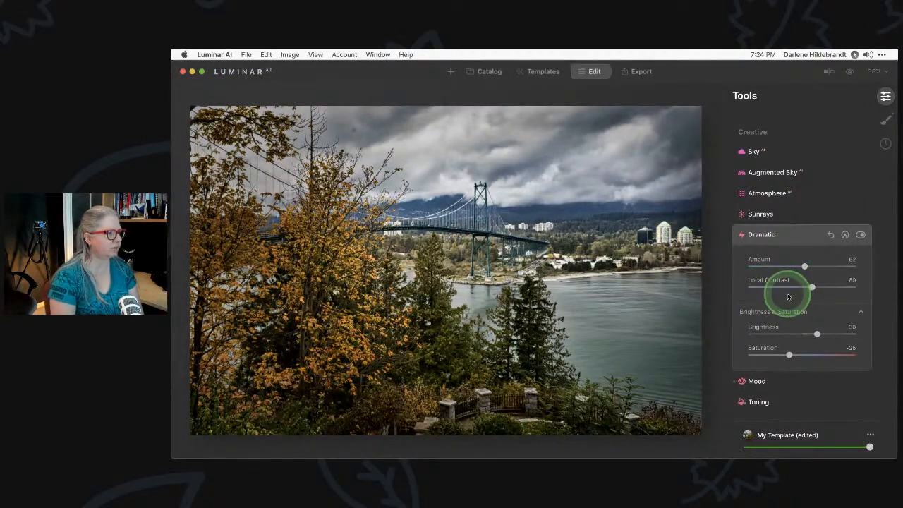
left_click_drag(789, 355, 804, 355)
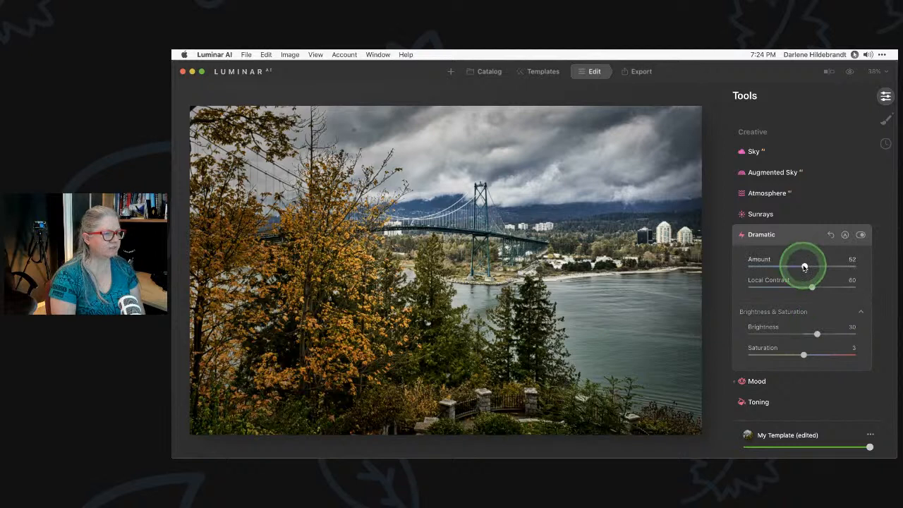
left_click_drag(812, 288, 783, 267)
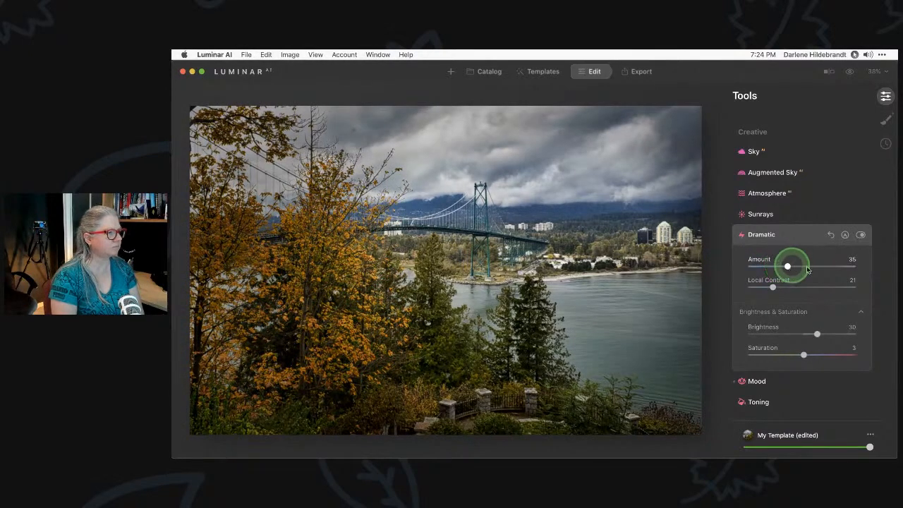
left_click_drag(808, 269, 781, 267)
left_click_drag(817, 334, 809, 335)
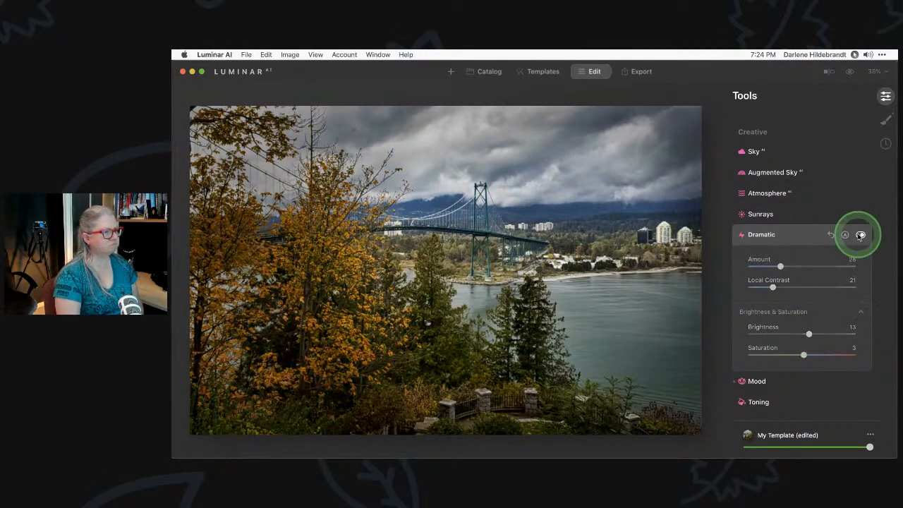
left_click(860, 234)
left_click(860, 234)
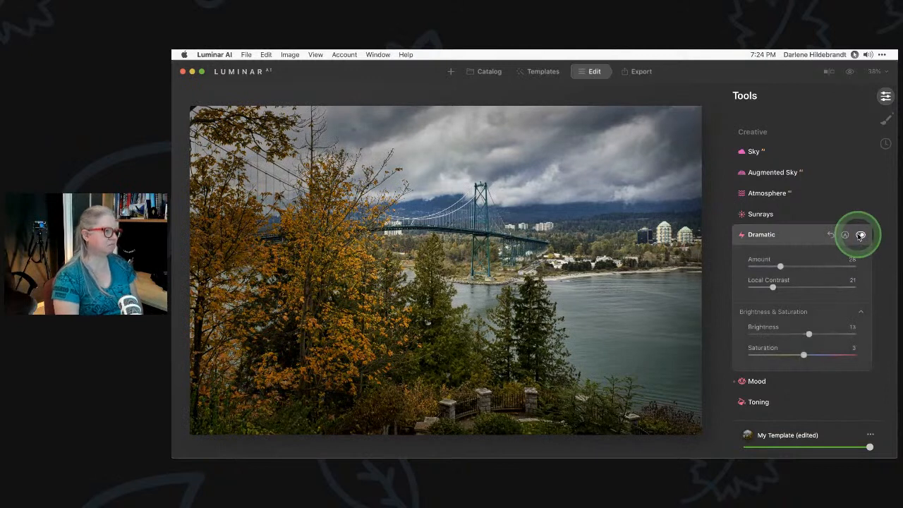
Collapse Dramatic and apply the Mystical effect at Amount 18
left_click(799, 242)
left_click(756, 300)
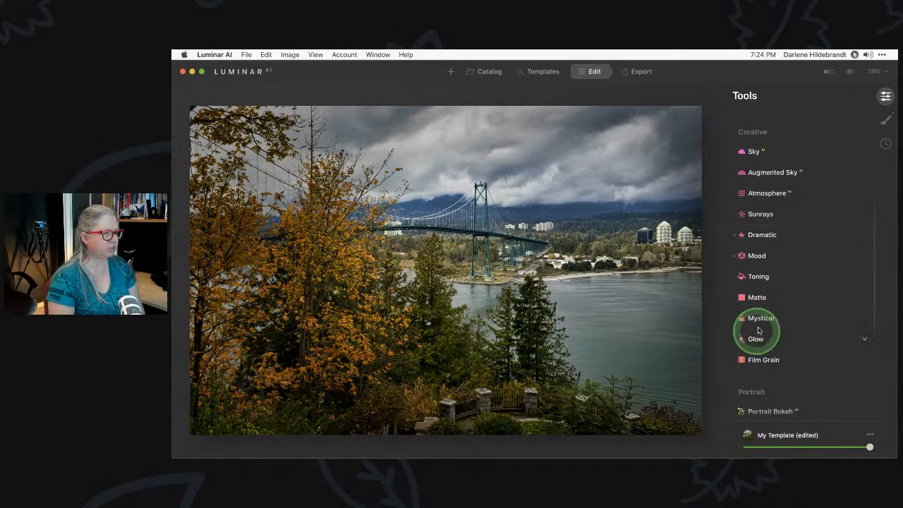
left_click_drag(751, 230, 772, 231)
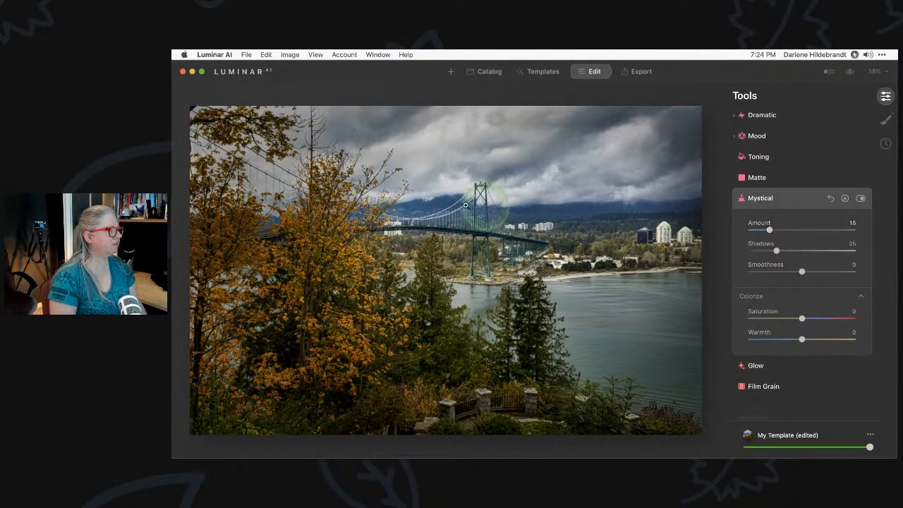
Inspect the sky at 100% zoom, then switch to the Catalog
left_click(341, 137)
left_click_drag(355, 143, 395, 213)
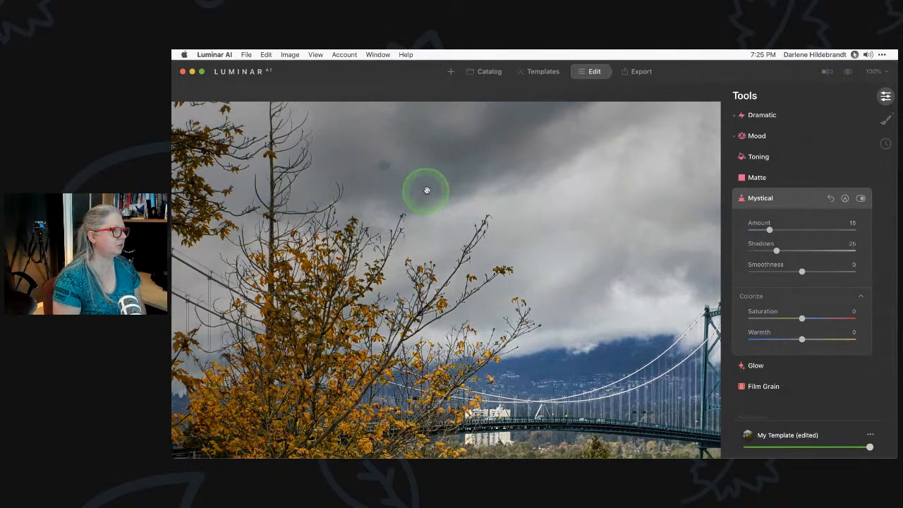
left_click(487, 71)
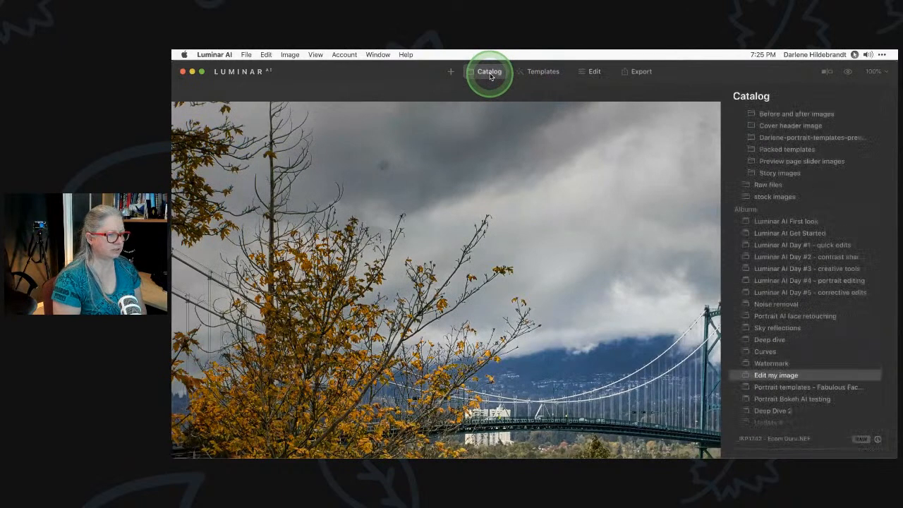
View the bridge photo's shooting info (ISO 320, 24 mm, f/11, 1/125 s), then return to editing
left_click(878, 439)
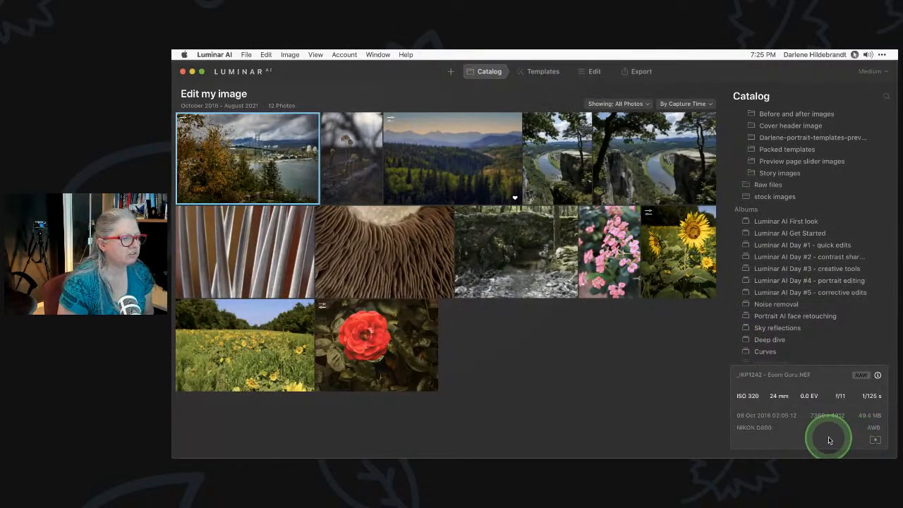
left_click(590, 72)
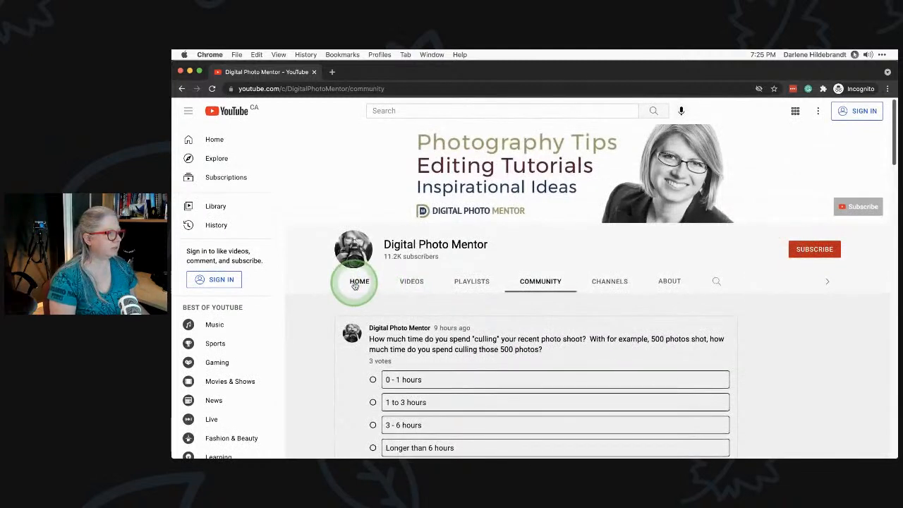
left_click(356, 283)
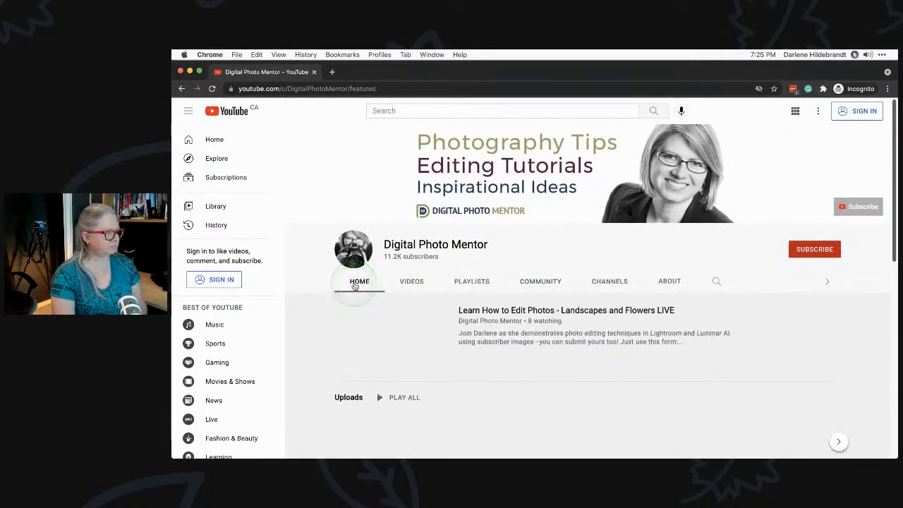
left_click(410, 284)
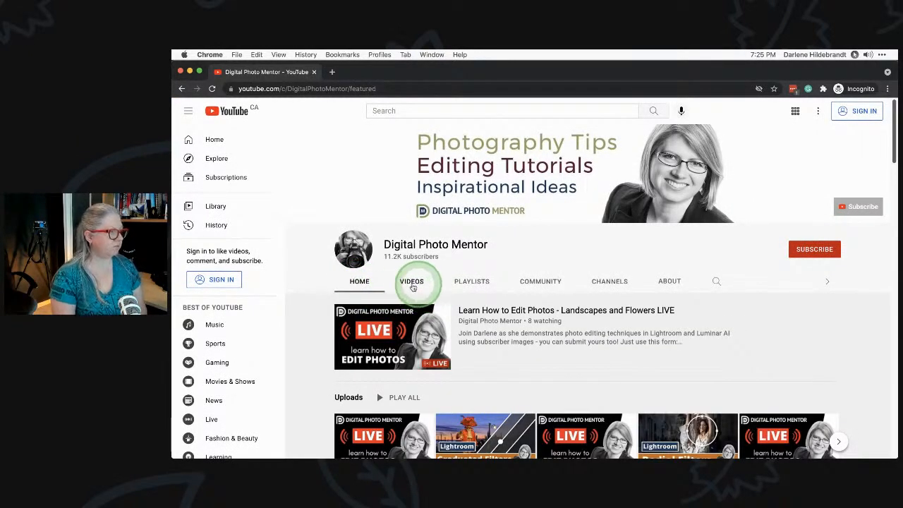
left_click(467, 283)
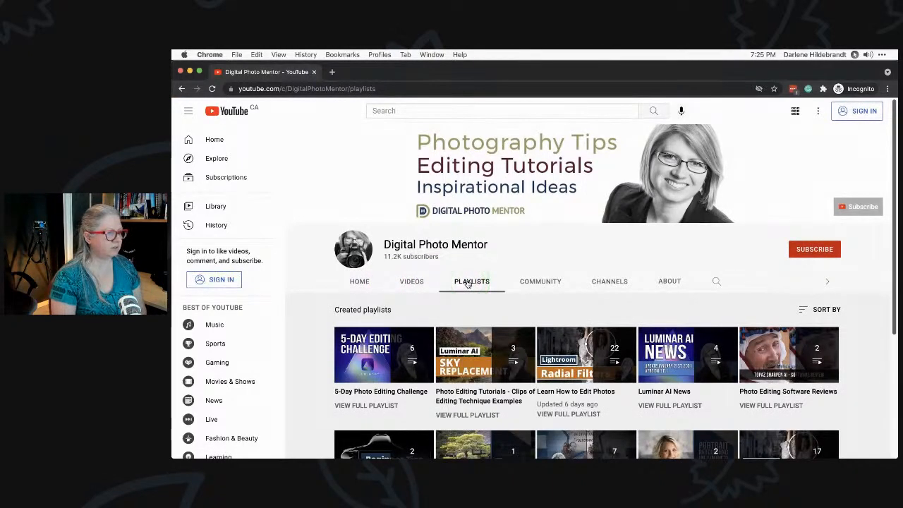
scroll(467, 283, "down", 2)
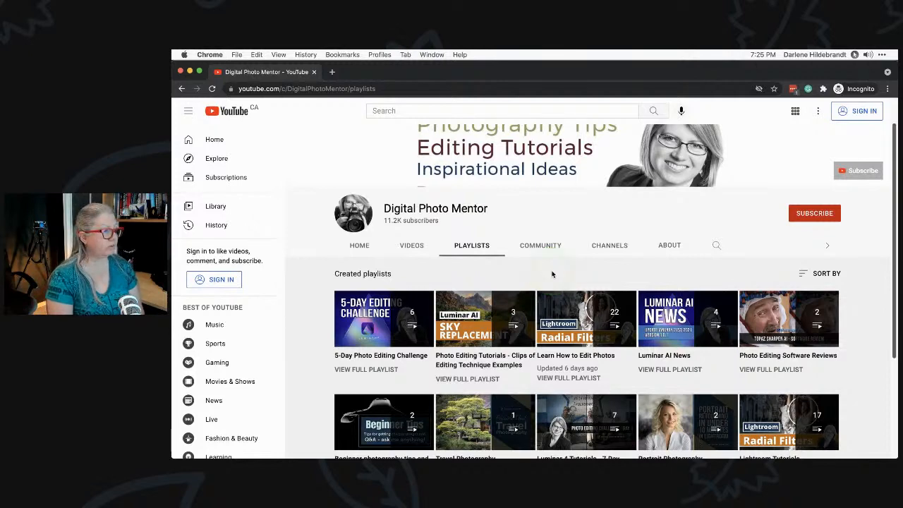
left_click(540, 243)
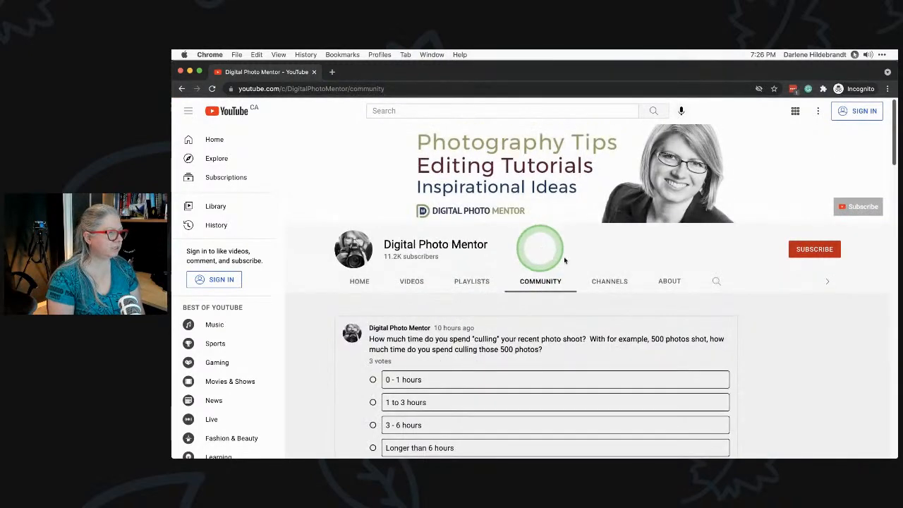
scroll(781, 307, "down", 2)
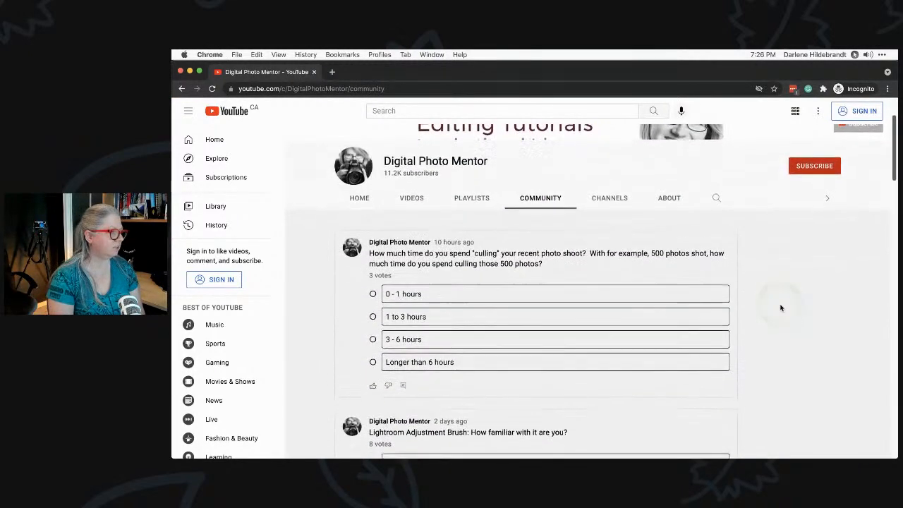
scroll(781, 308, "down", 1)
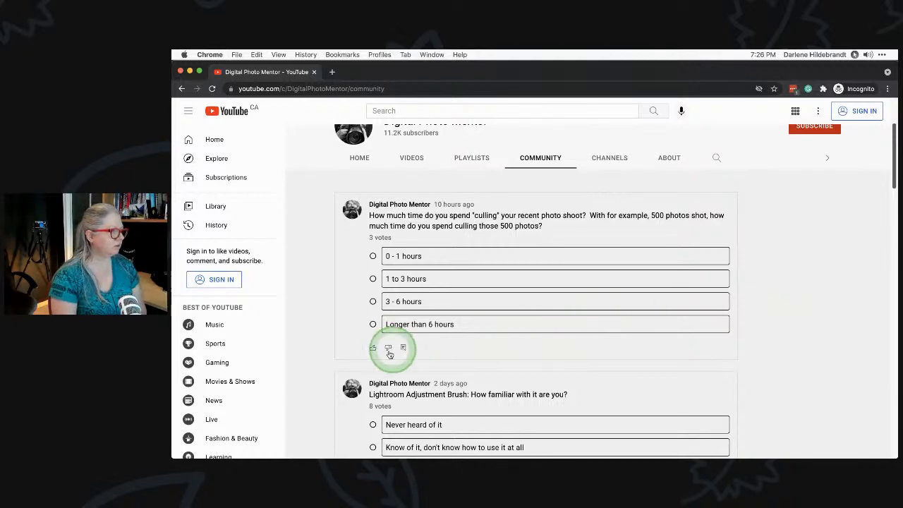
scroll(773, 269, "down", 5)
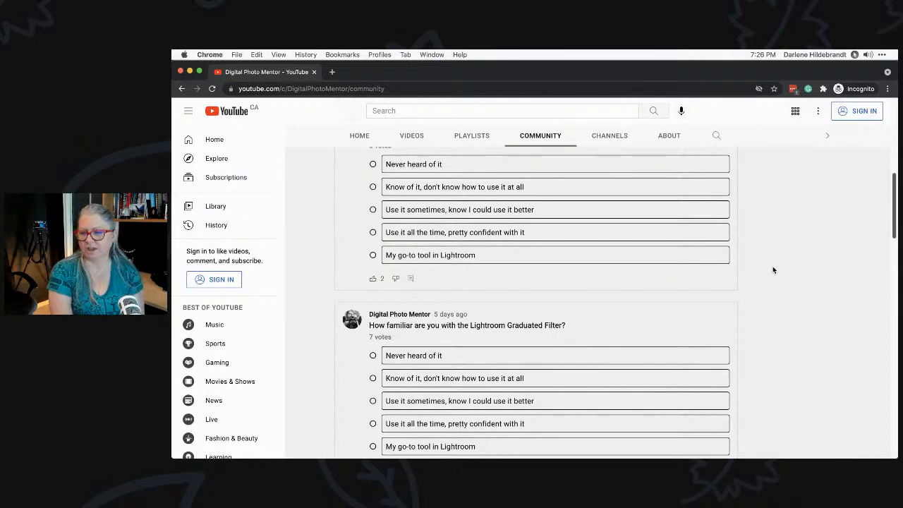
left_click(774, 269)
scroll(774, 269, "up", 1)
scroll(773, 269, "up", 4)
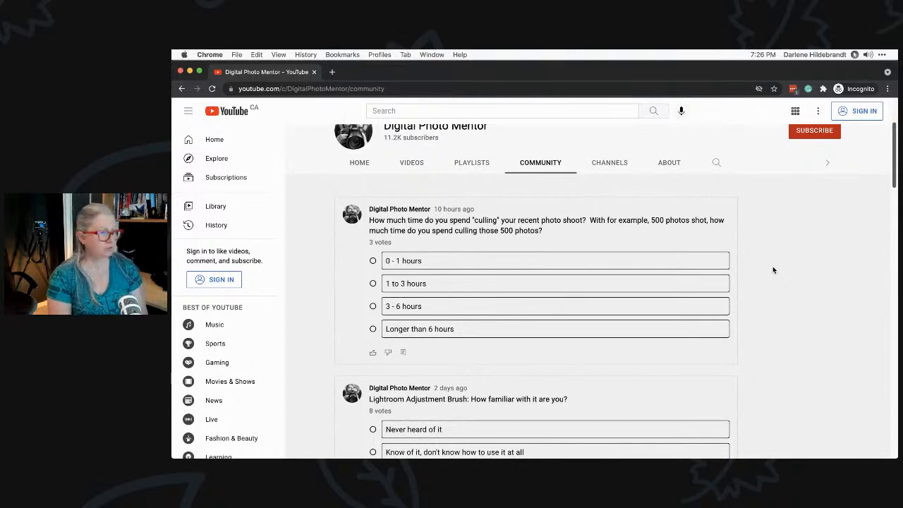
left_click(773, 269)
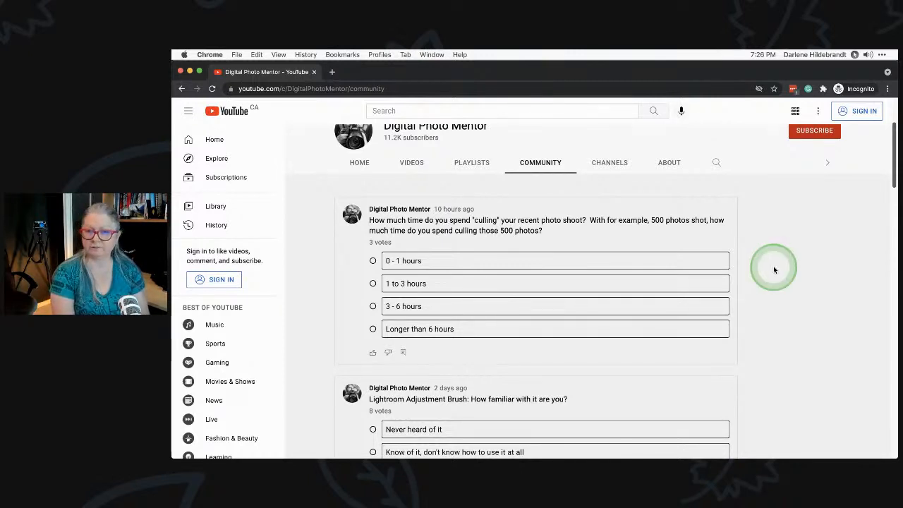